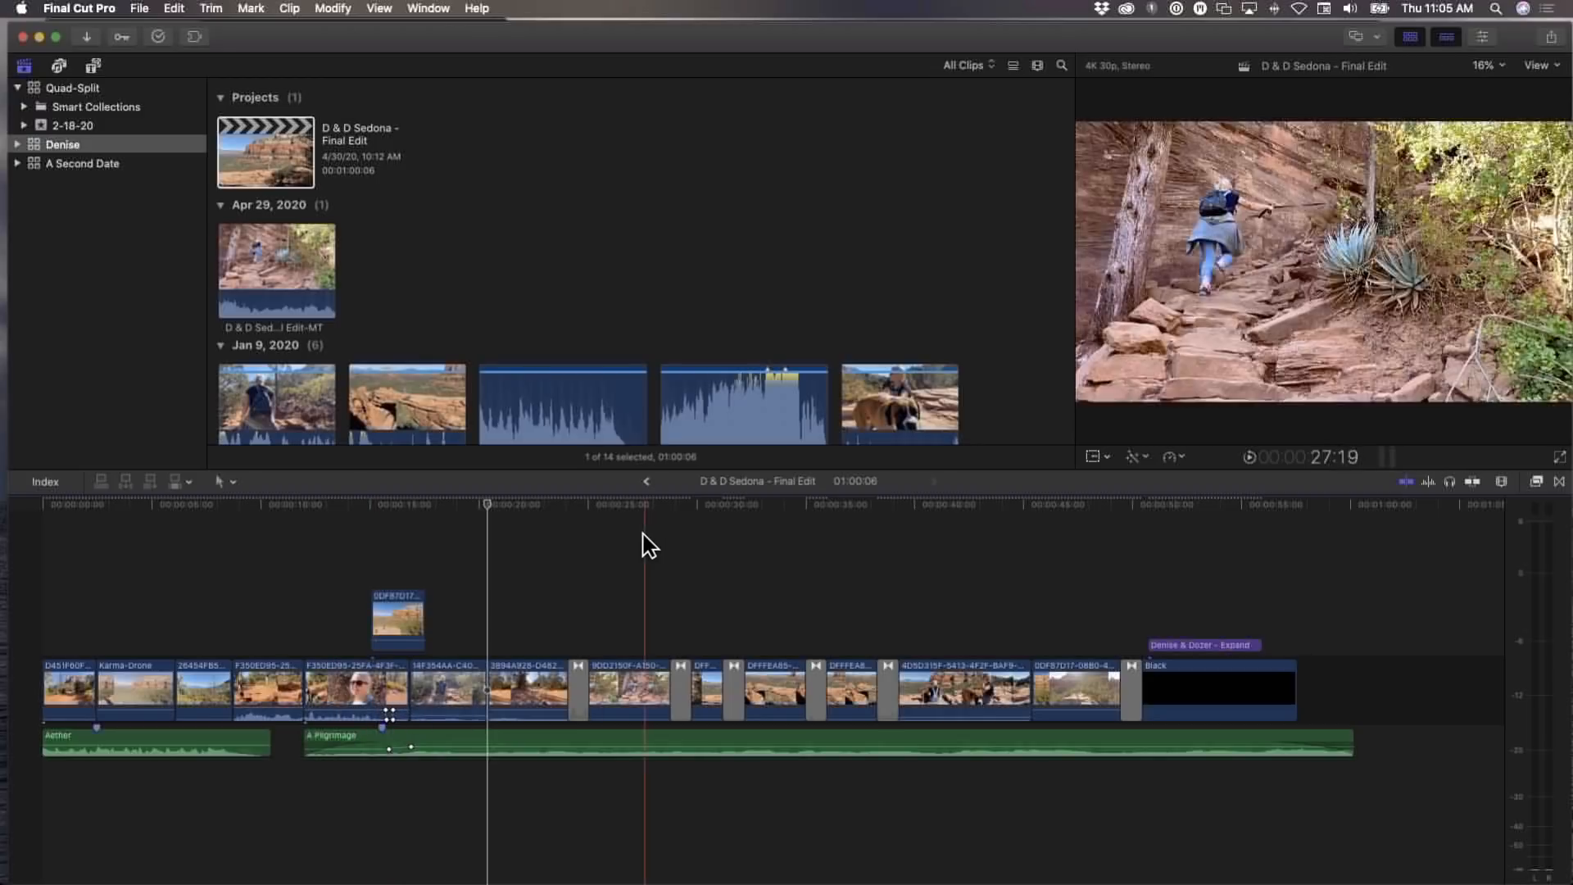
# Start a Master File export of the D & D Sedona - Final Edit project
pyautogui.click(557, 563)
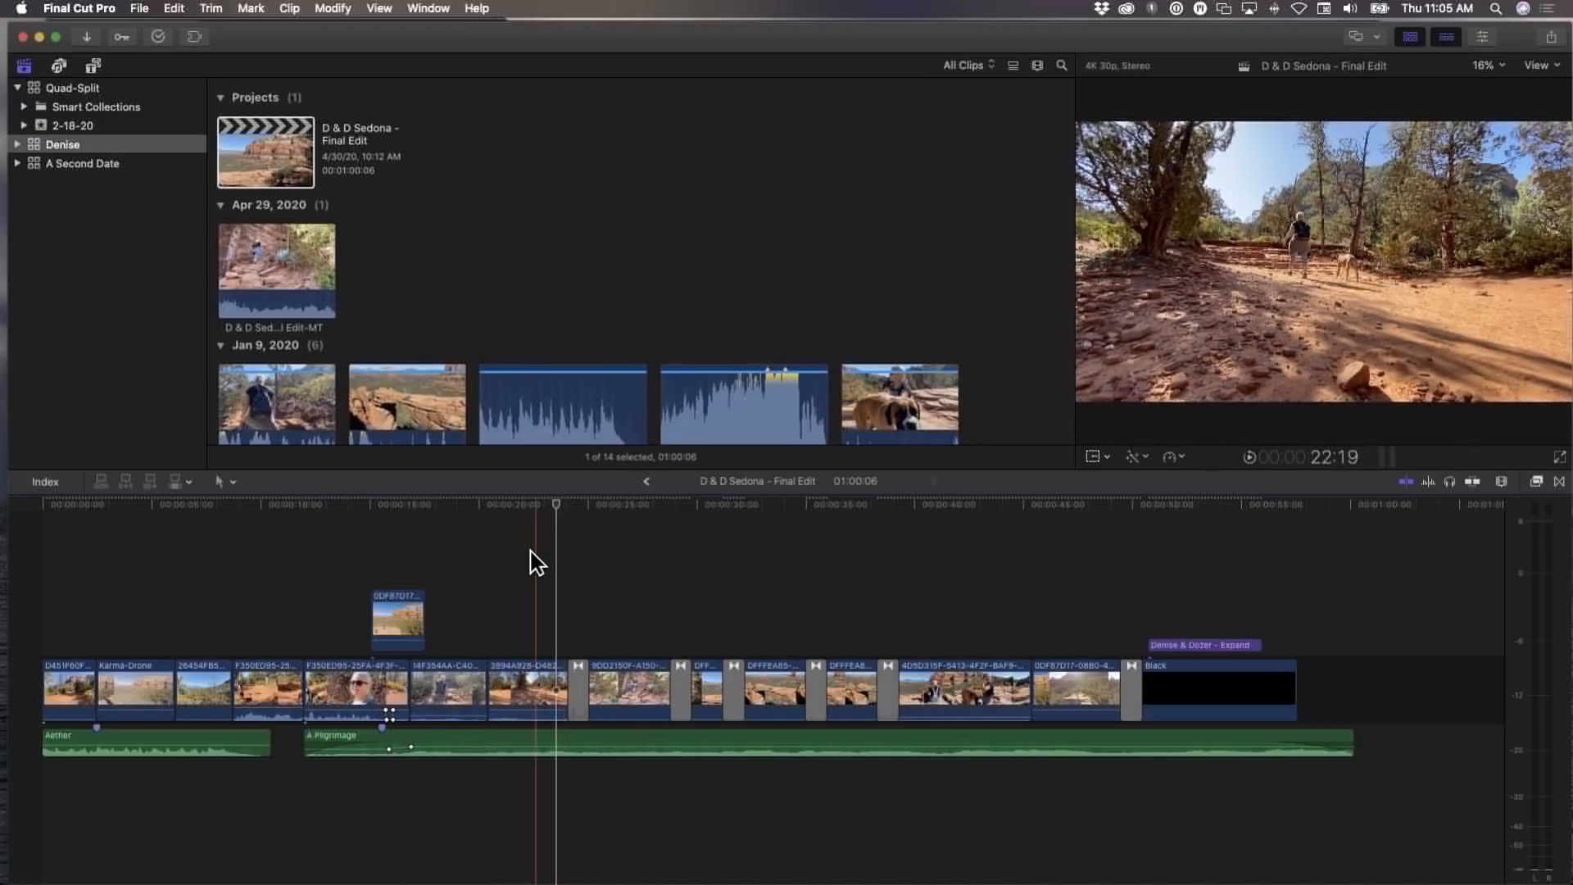
pyautogui.click(536, 547)
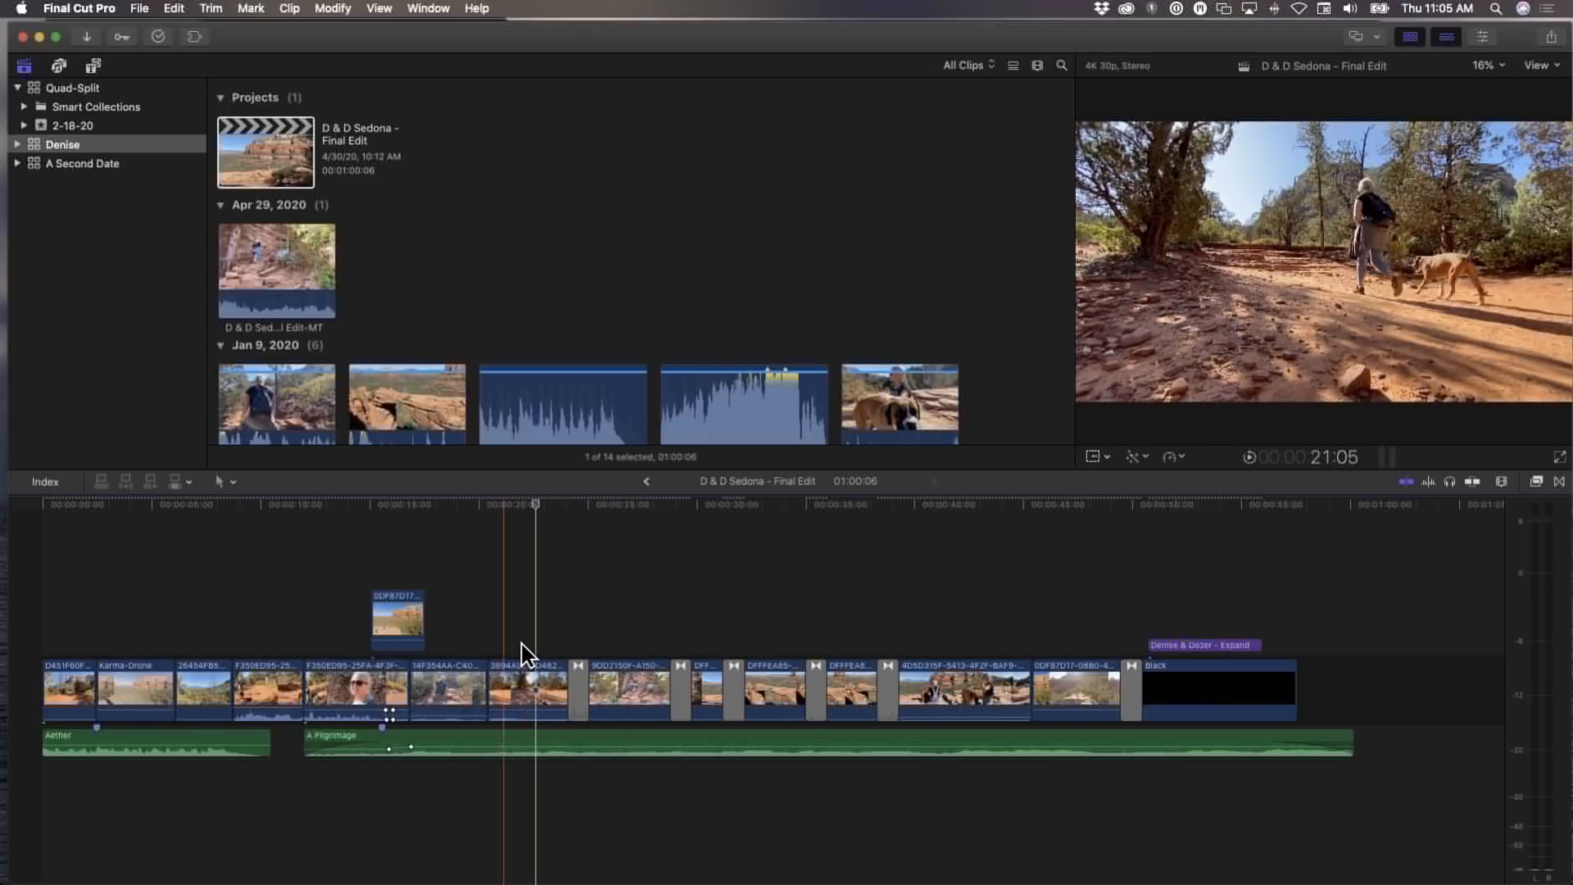
pyautogui.click(141, 9)
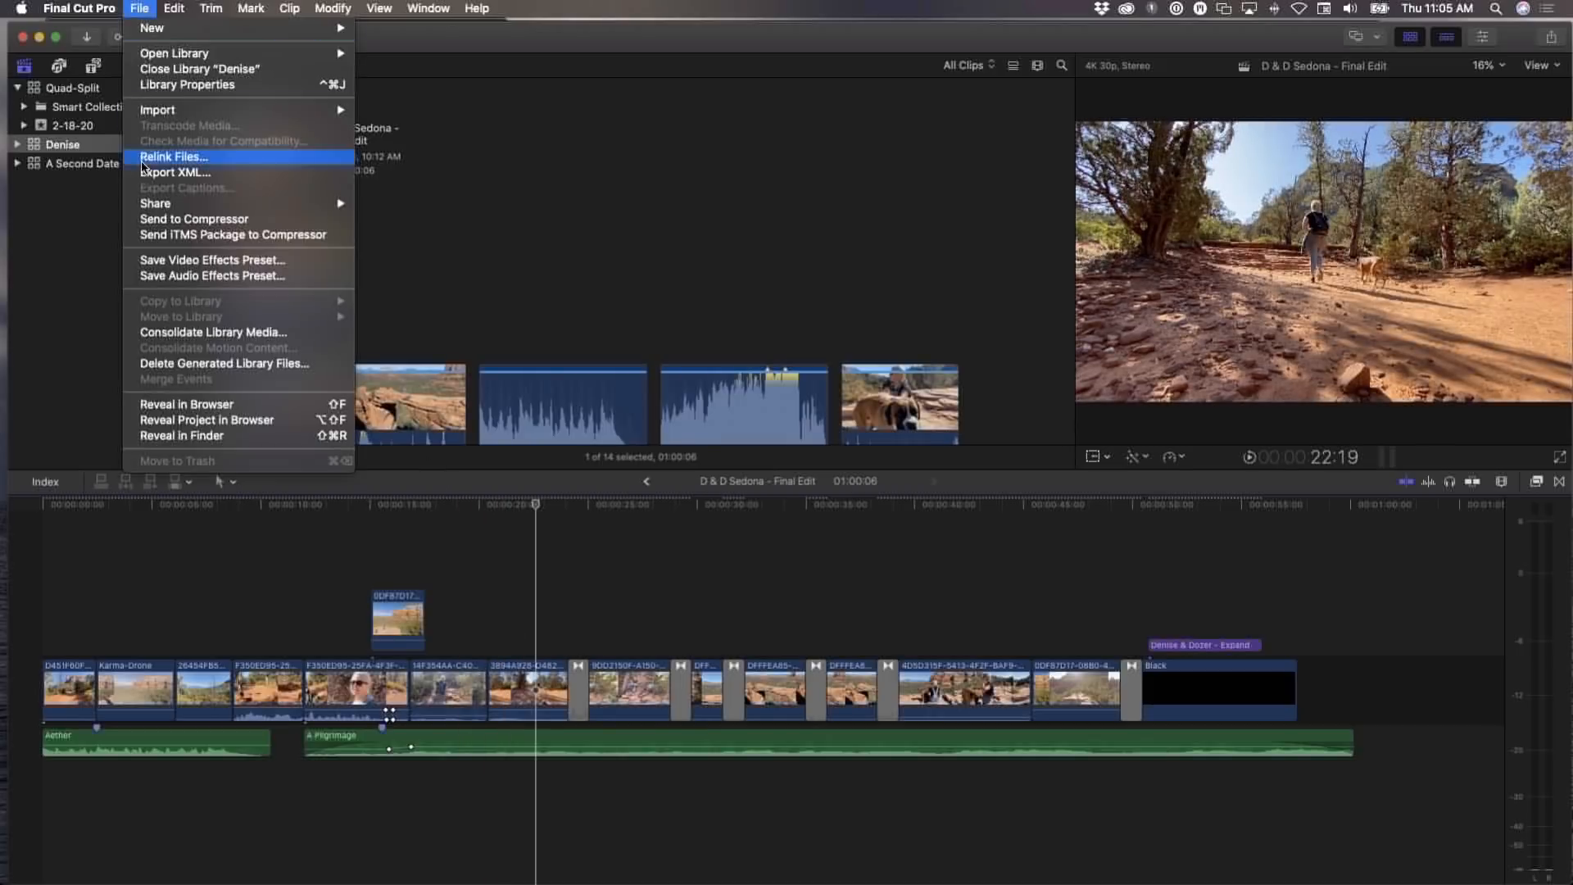
pyautogui.moveTo(150, 205)
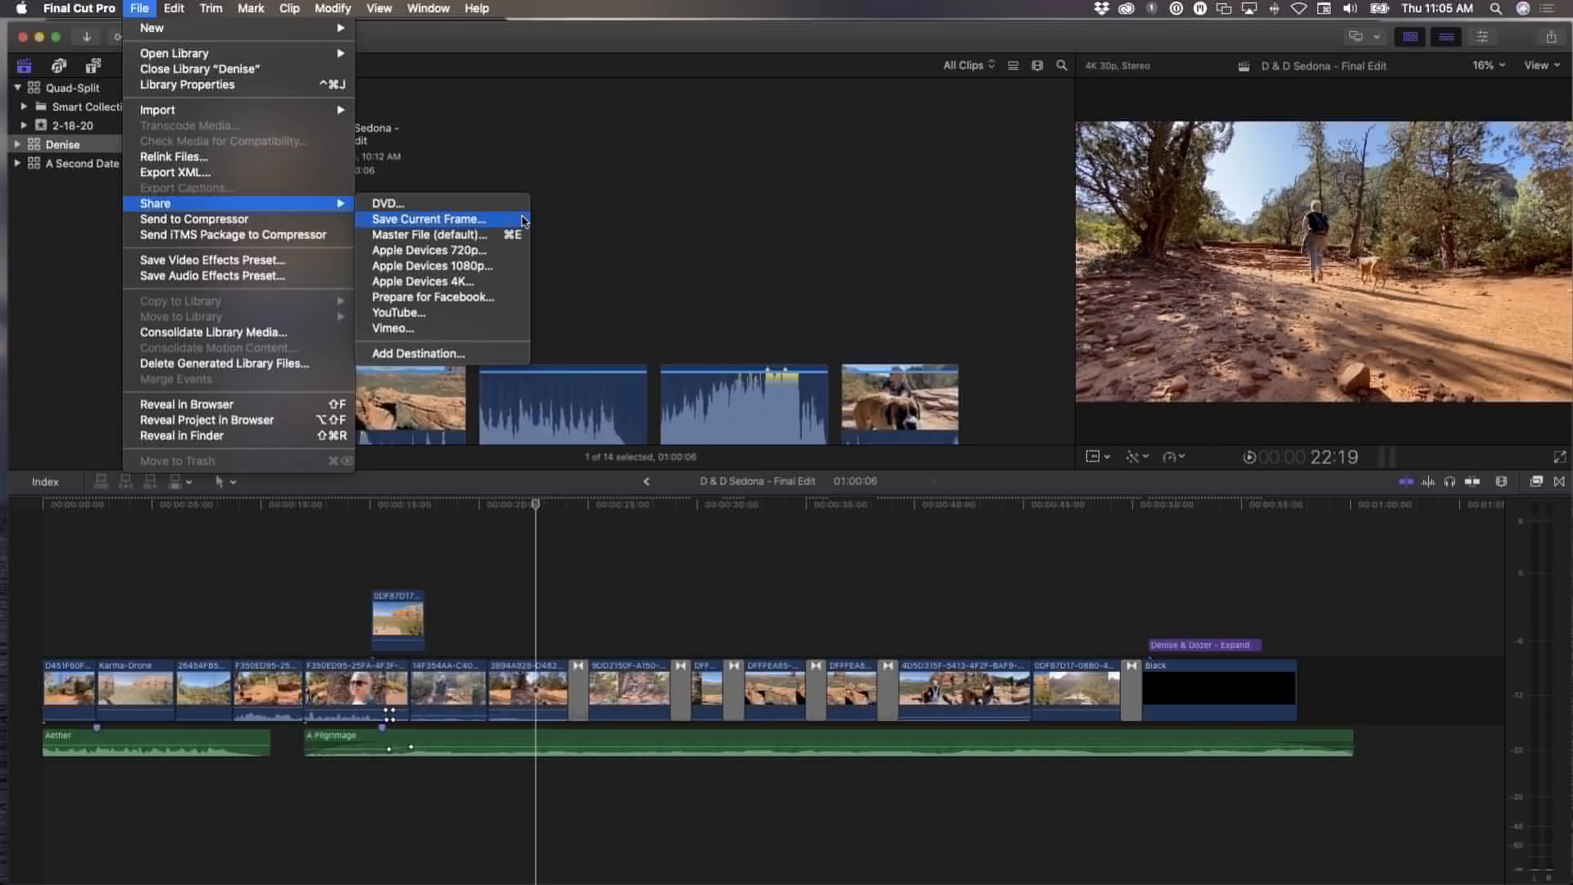
pyautogui.click(503, 236)
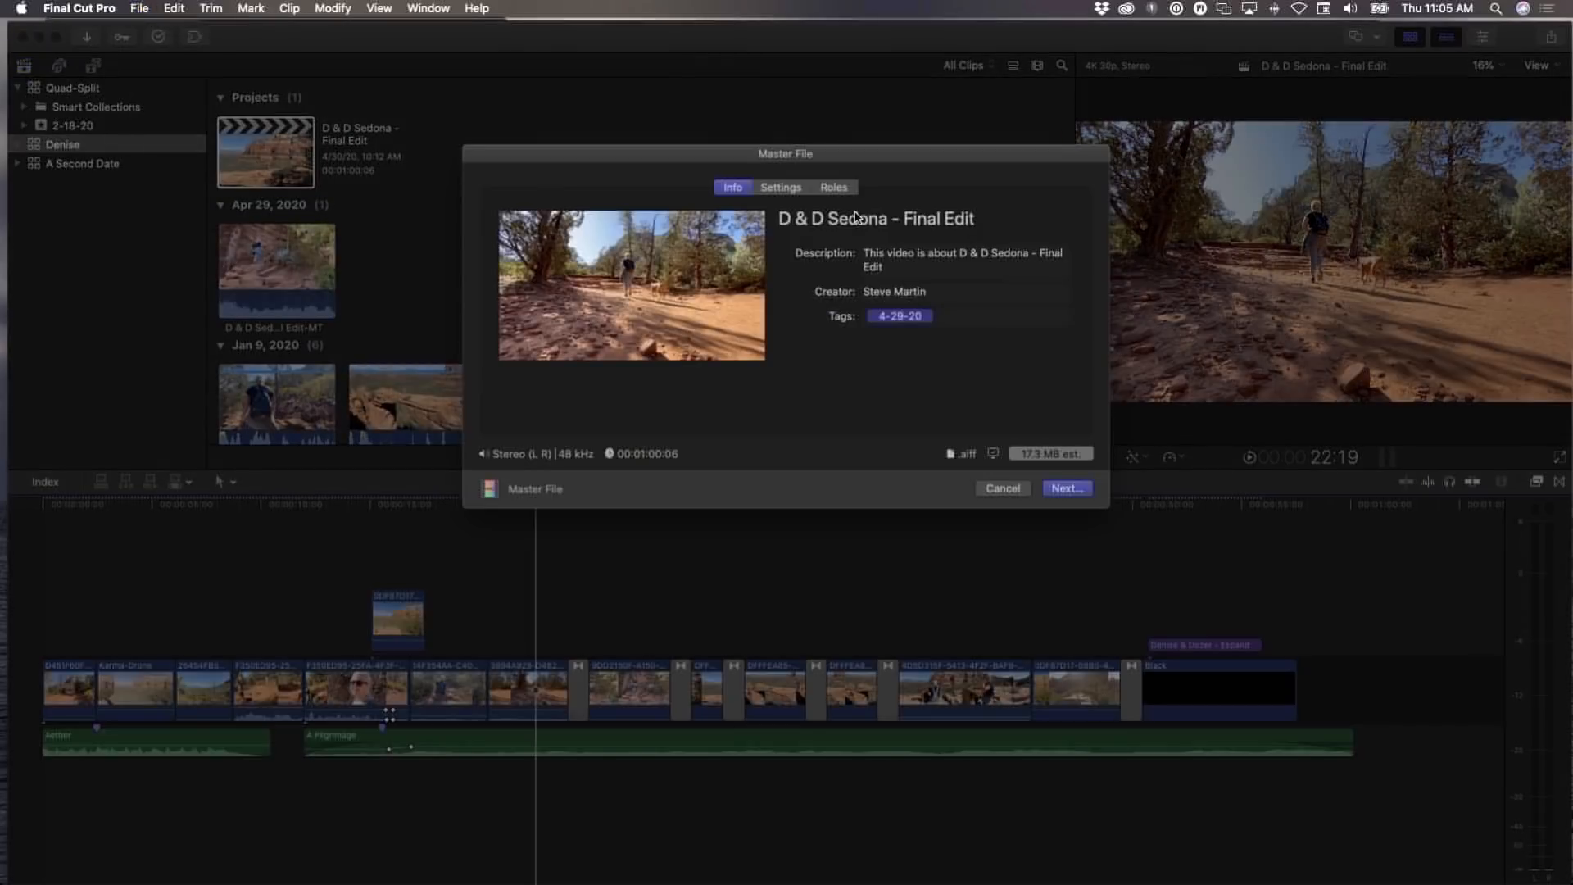
# Set the master file's format to Video and Audio, keeping the Source - Apple ProRes 422 video codec
pyautogui.click(795, 193)
pyautogui.click(935, 254)
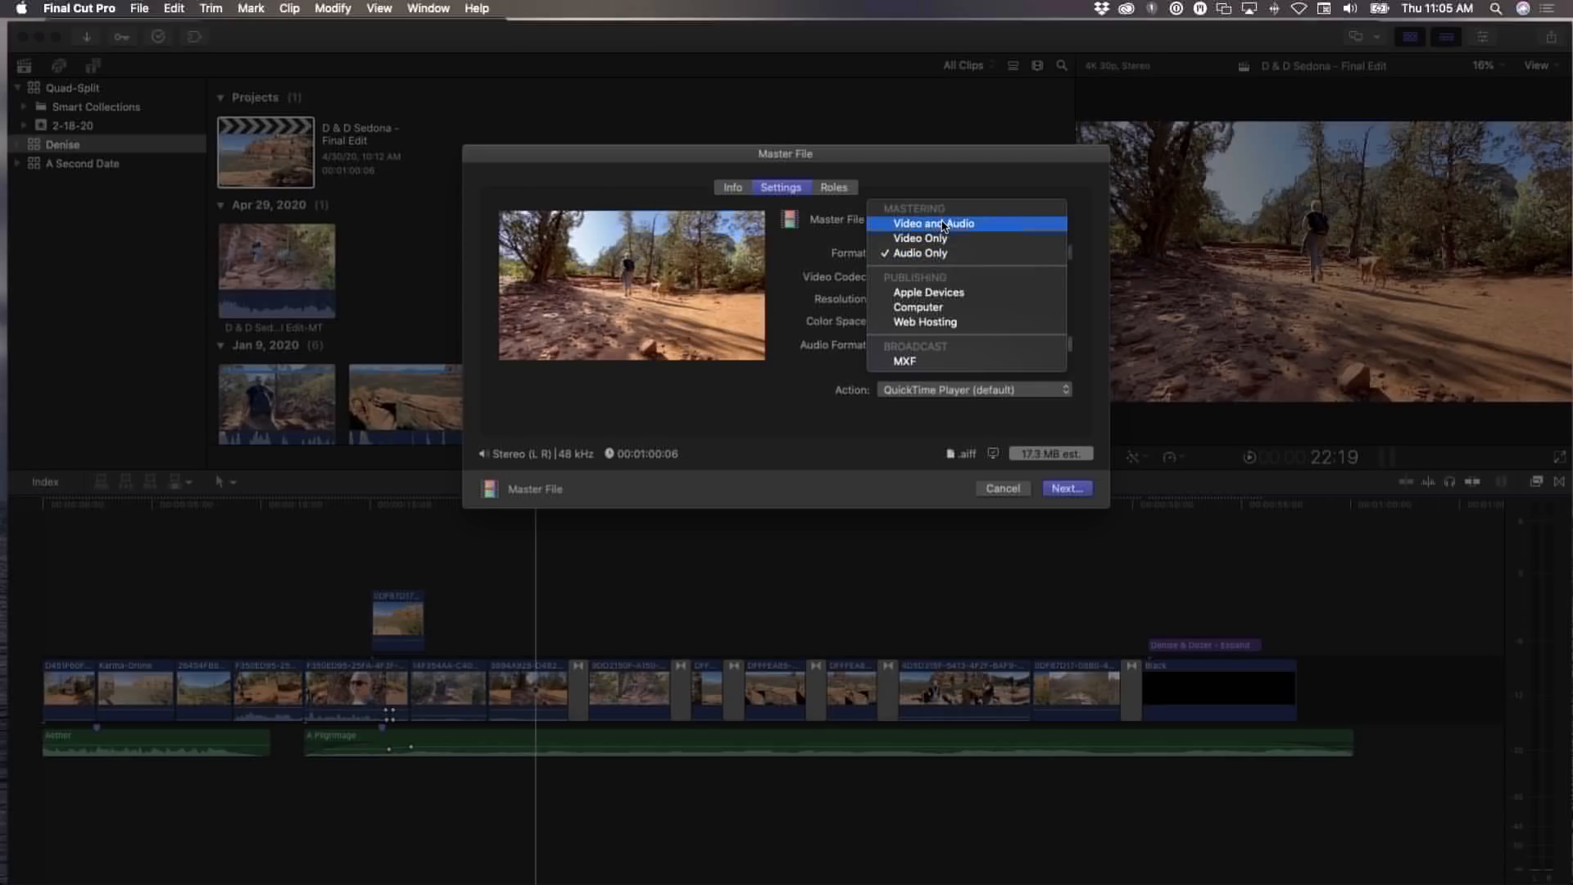
pyautogui.click(942, 224)
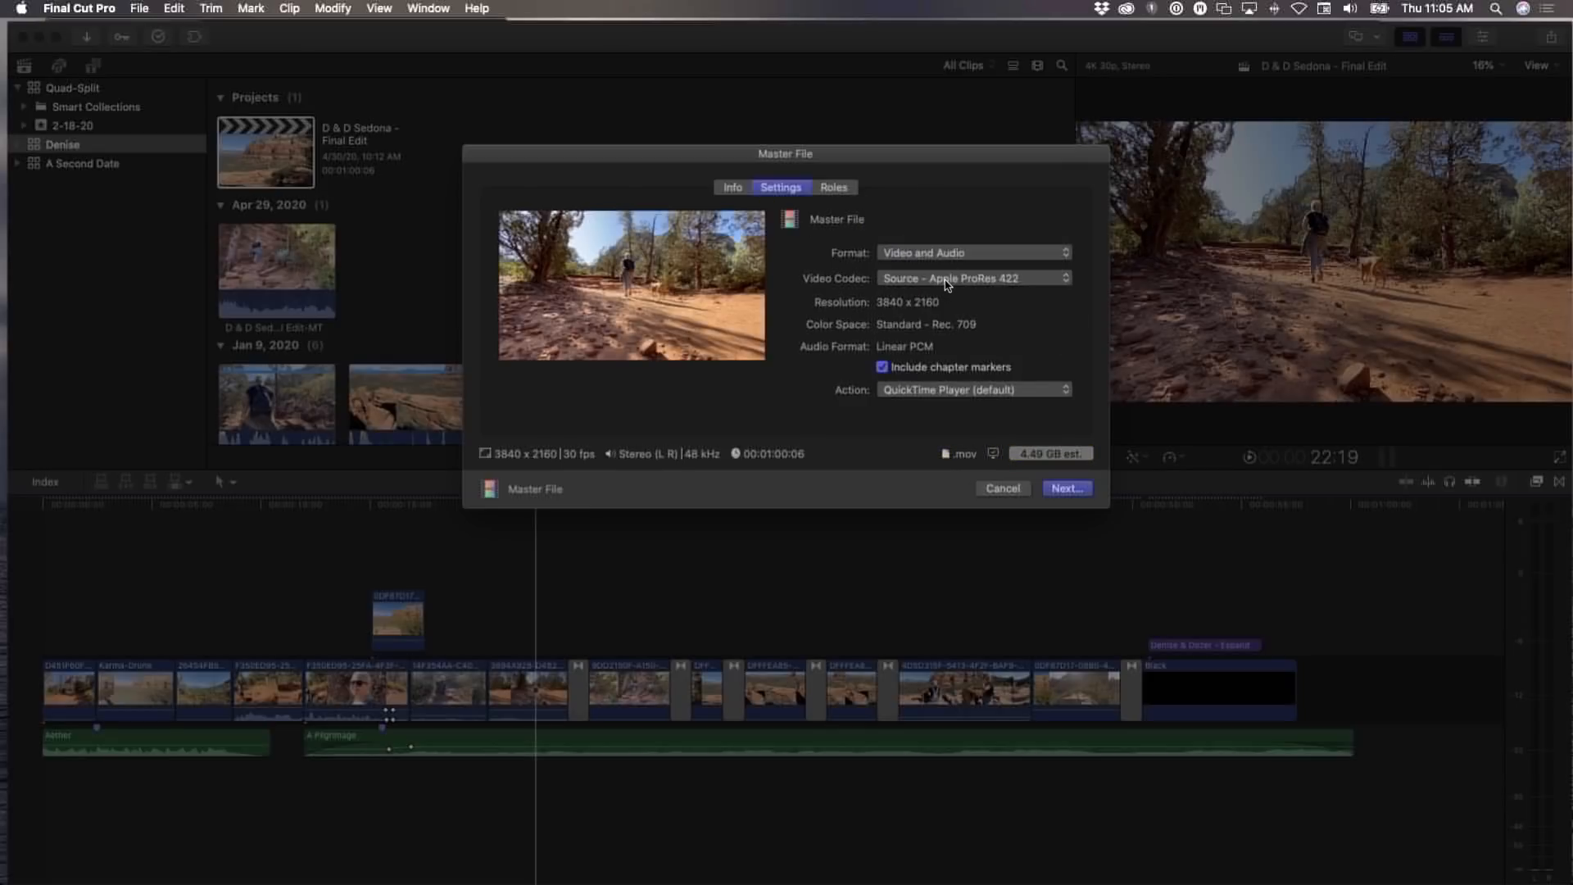
pyautogui.click(948, 283)
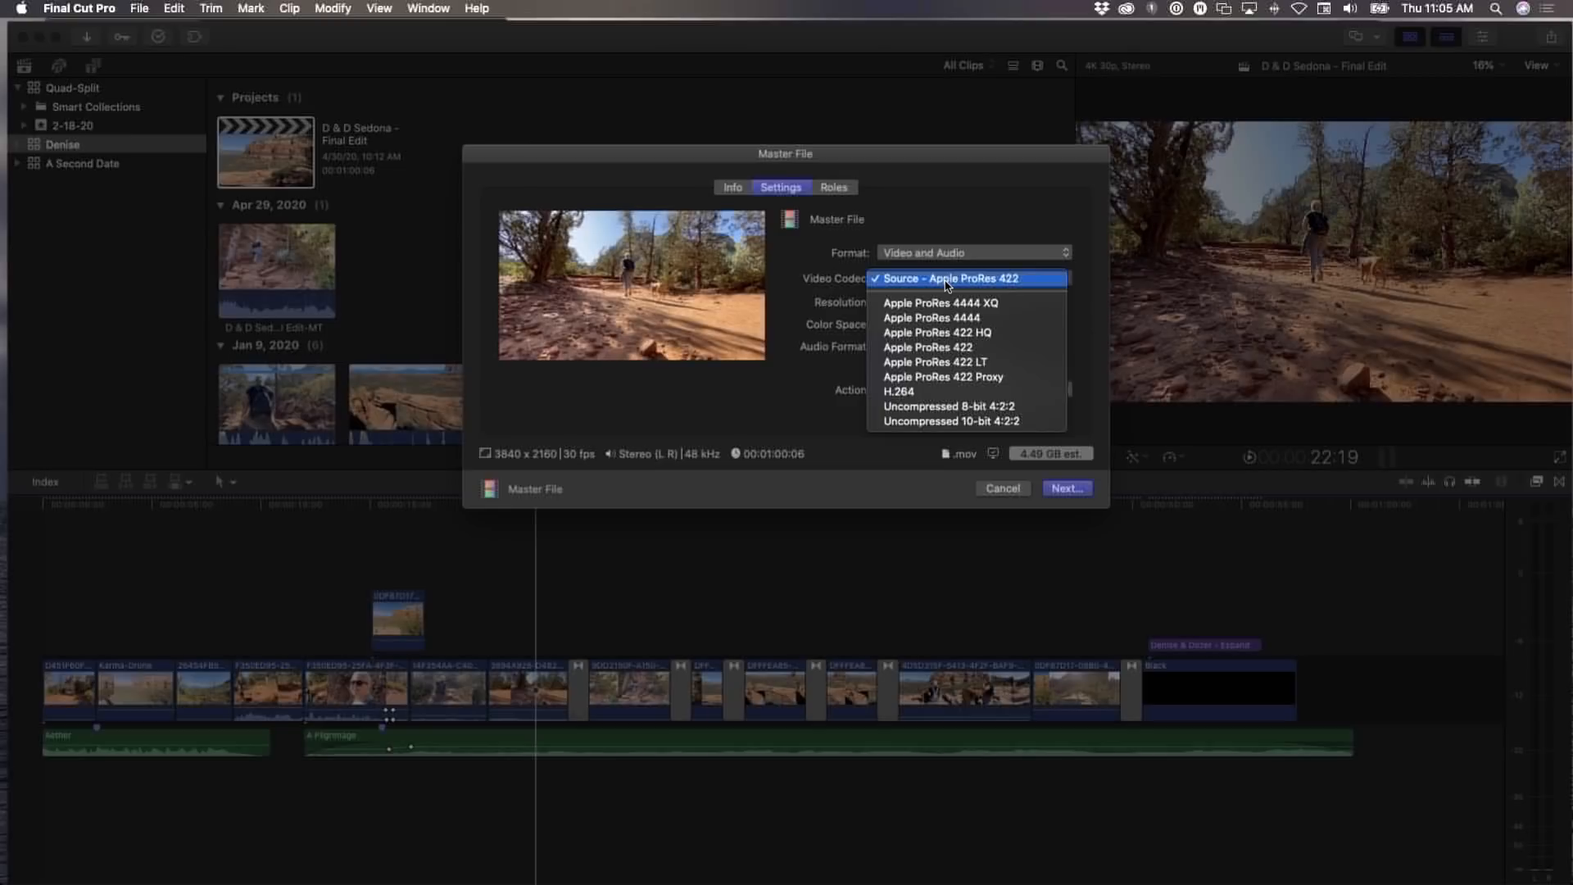
pyautogui.click(948, 283)
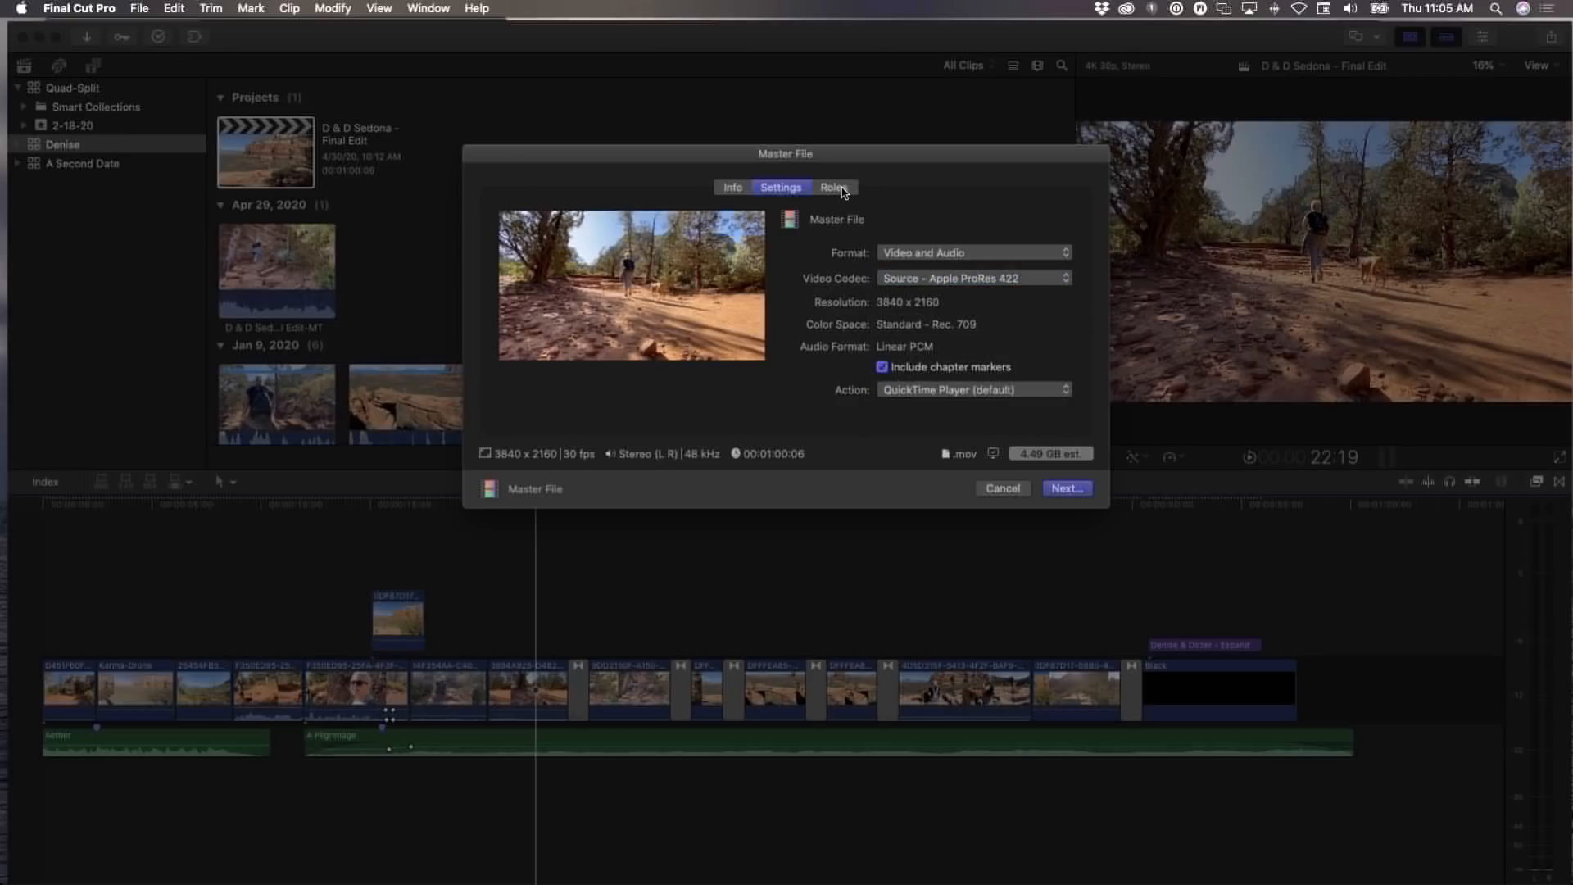
# Set the export roles to Multitrack QuickTime Movie and make the dialogue audio track mono
pyautogui.click(842, 192)
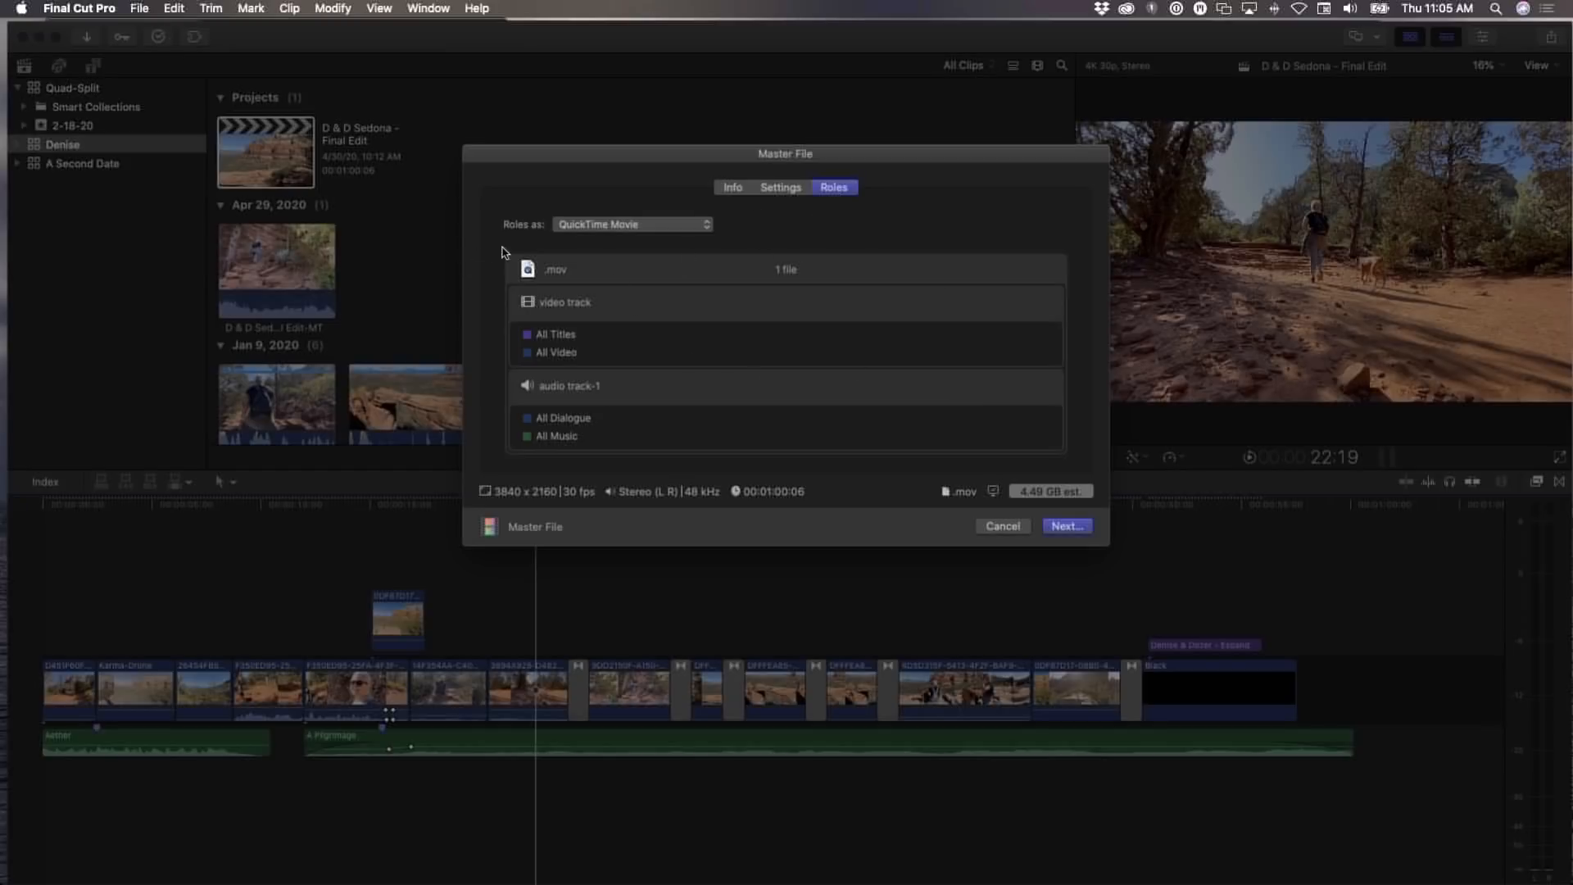
pyautogui.click(640, 229)
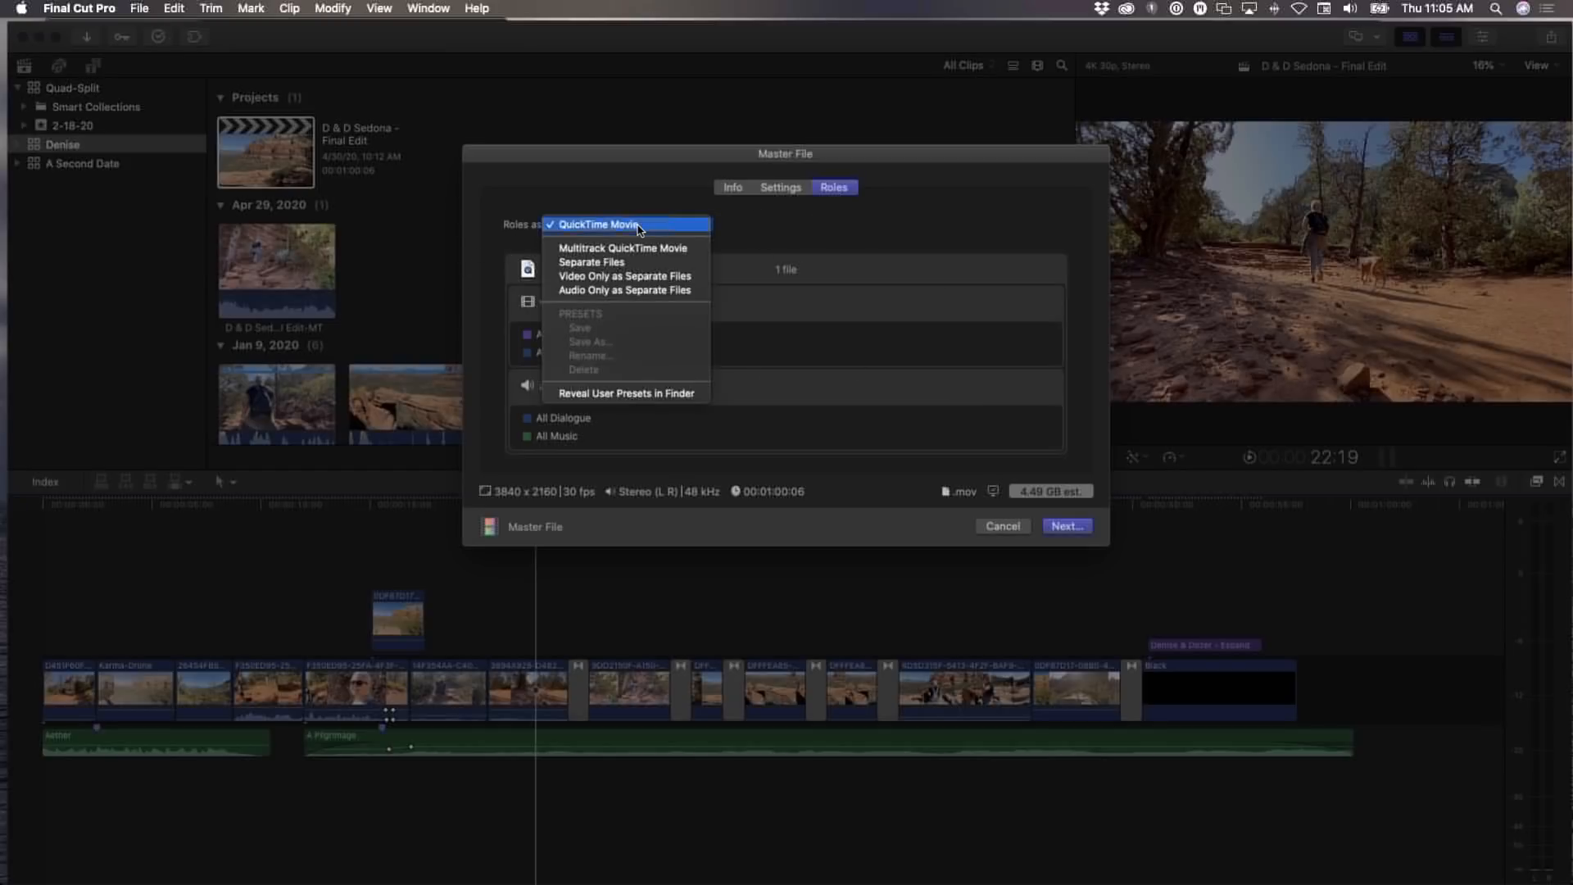
pyautogui.click(651, 249)
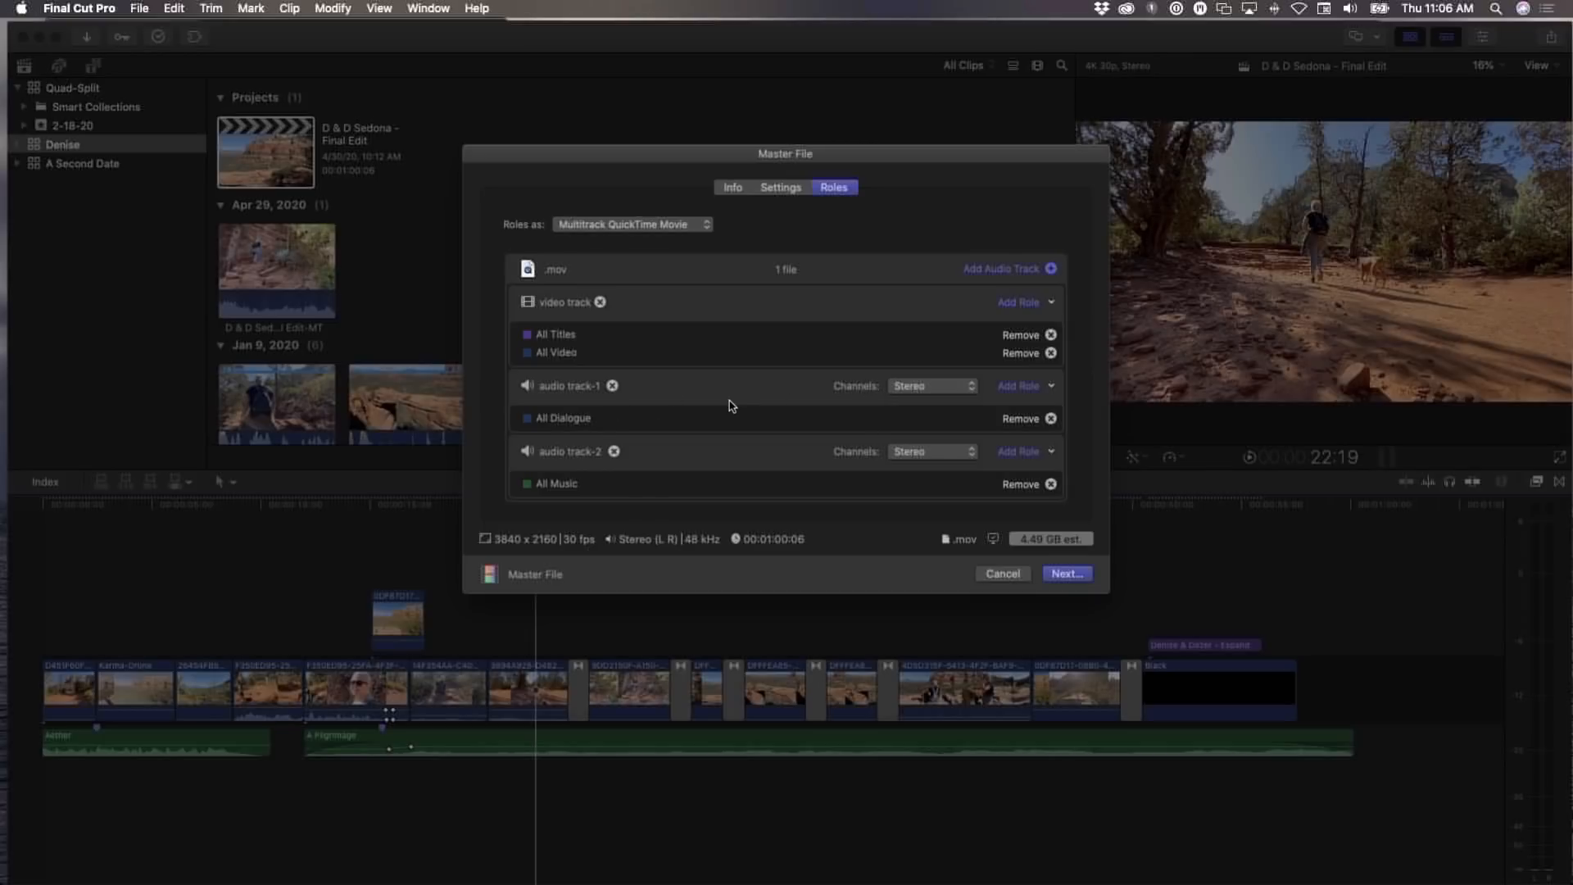
pyautogui.click(912, 387)
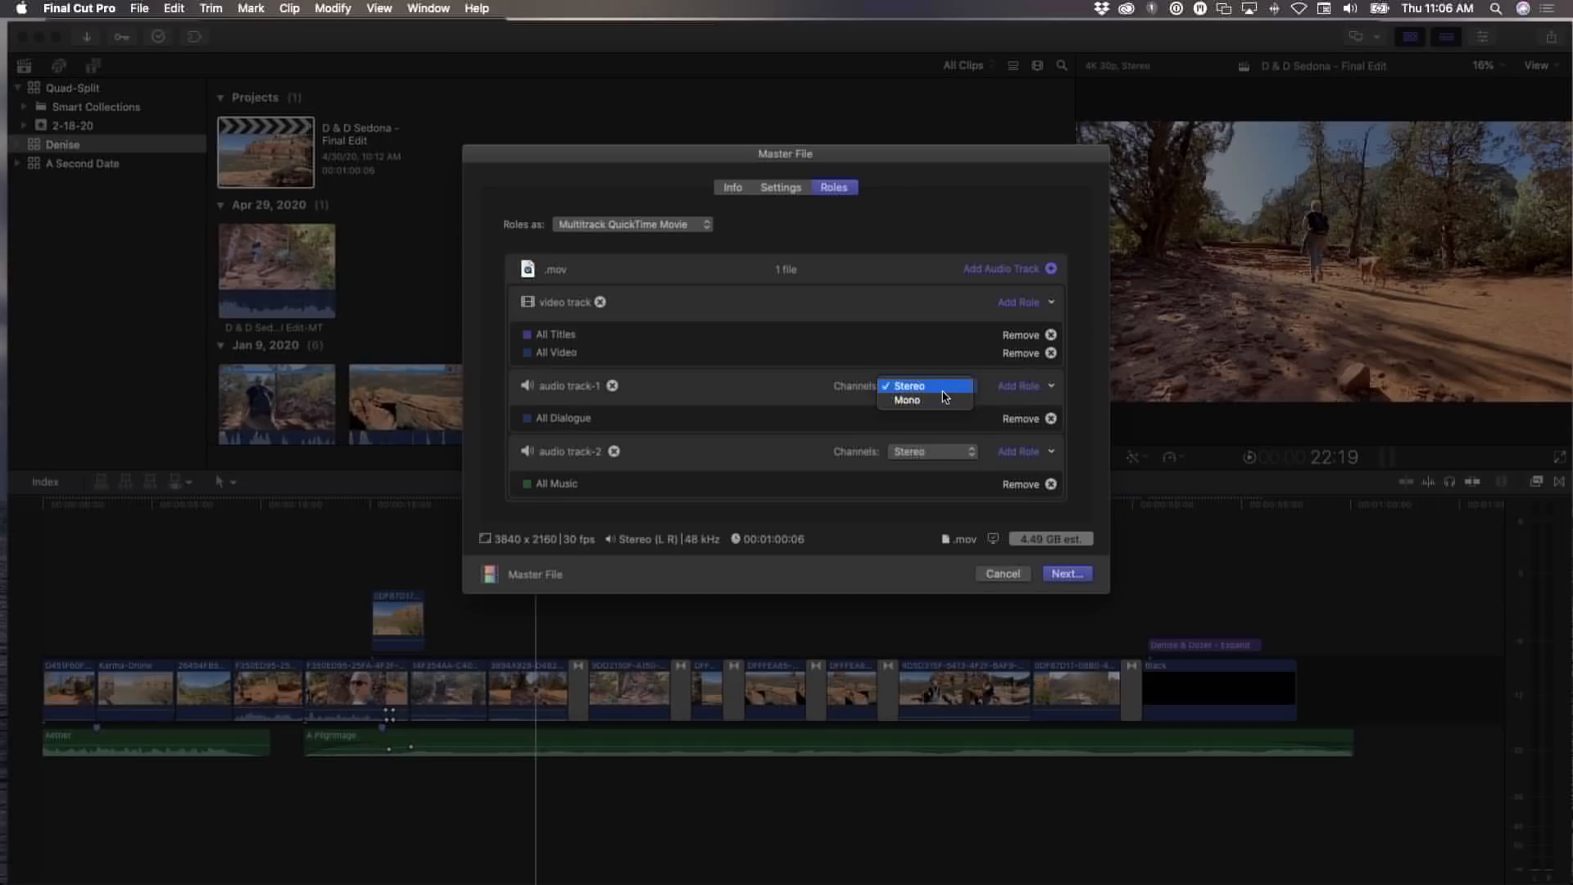
pyautogui.click(937, 399)
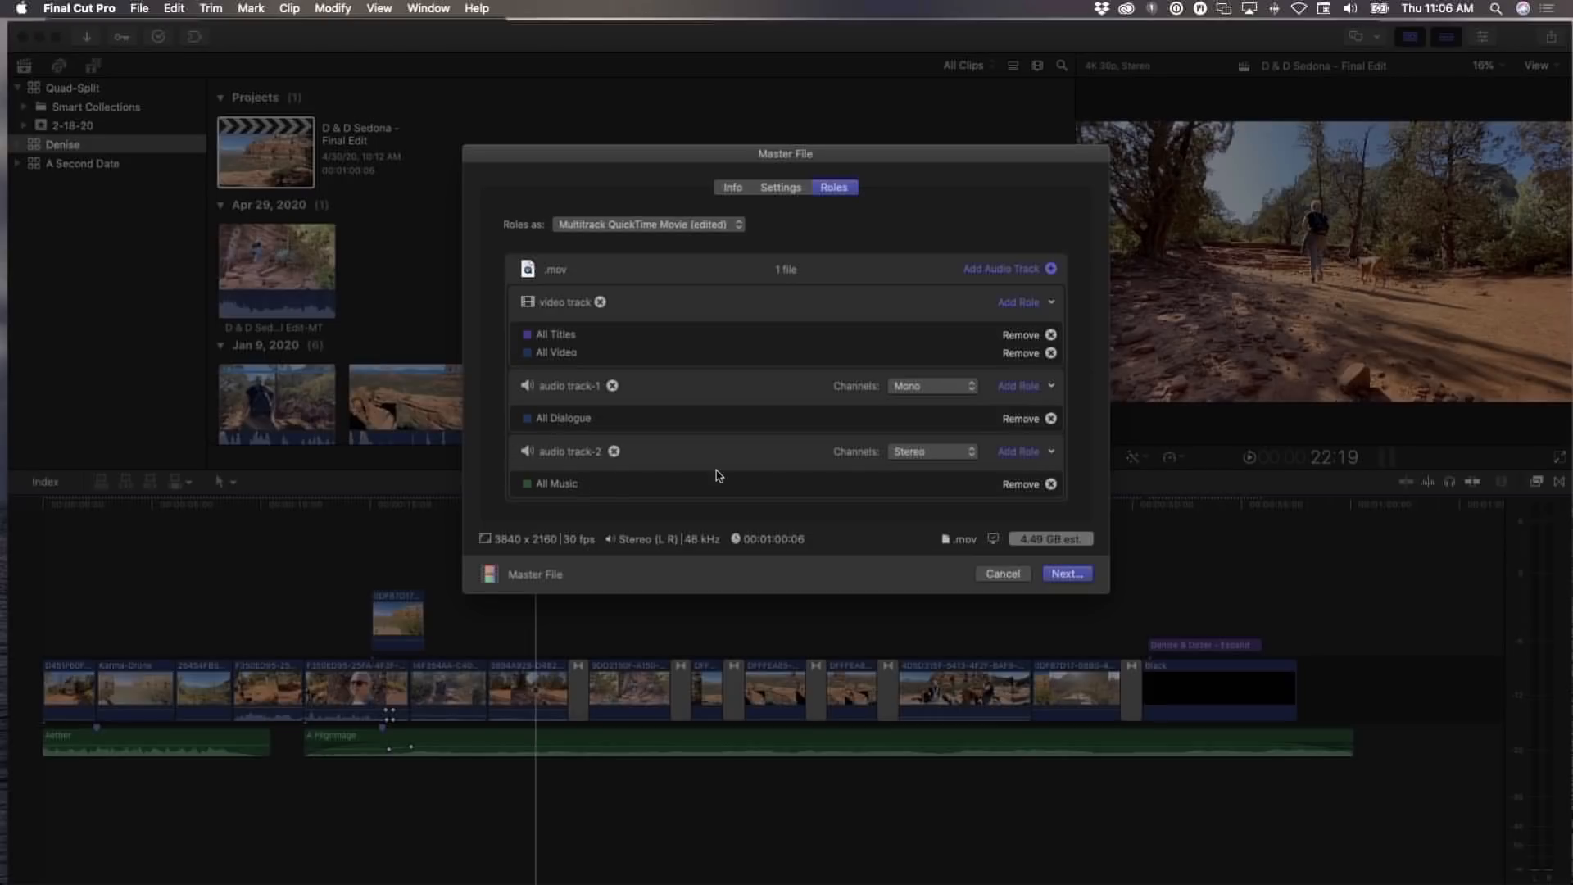
# Continue to the save dialog for the multitrack movie, and cancel both the save and the export
pyautogui.click(1065, 573)
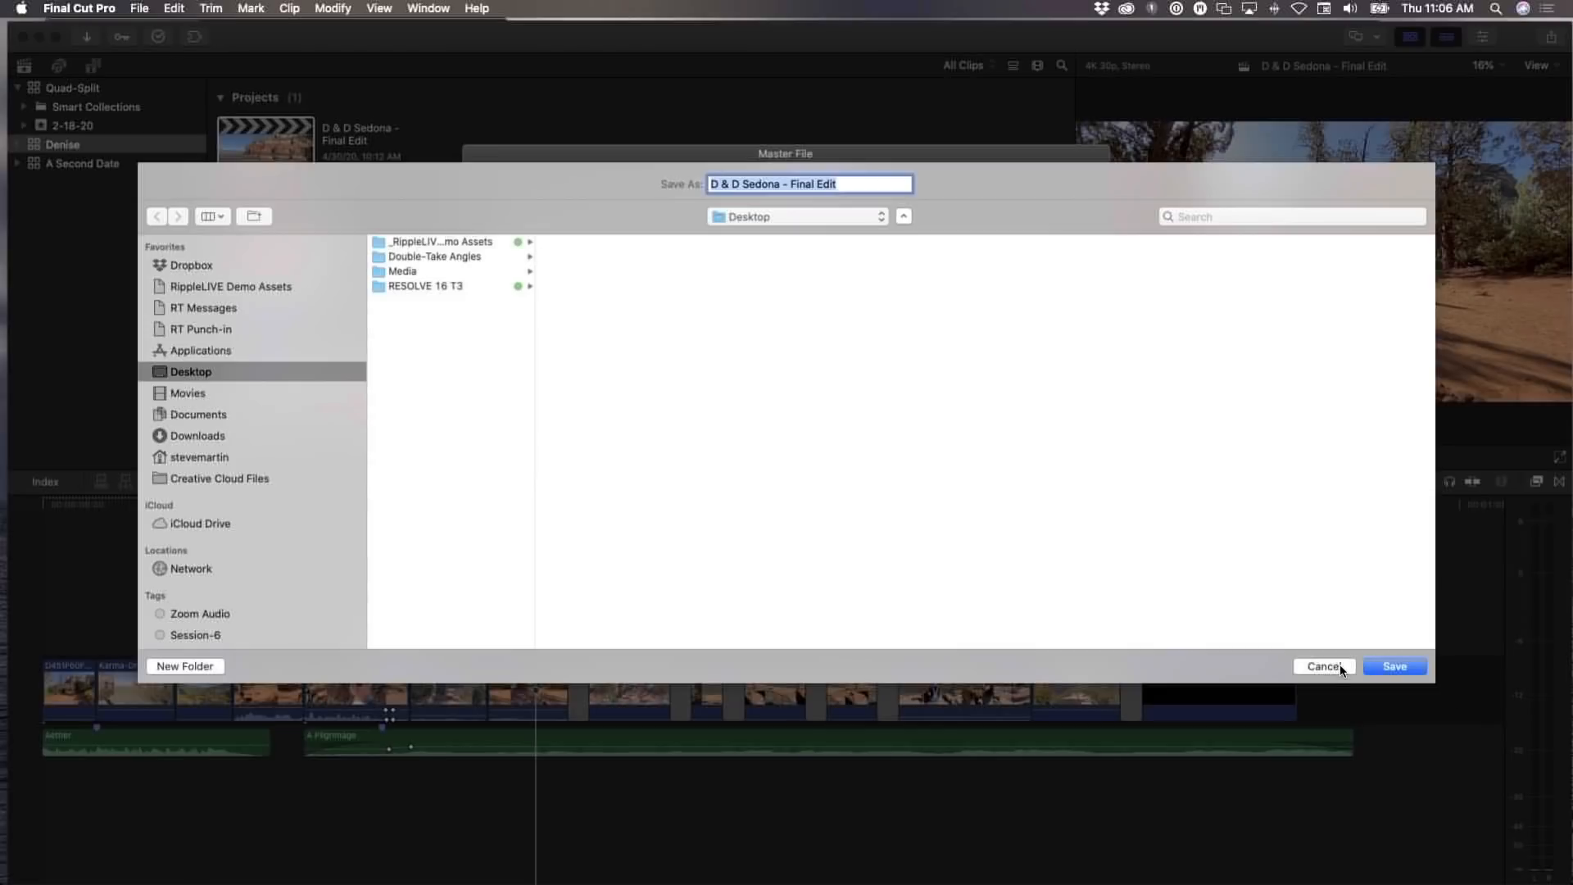
pyautogui.click(1315, 665)
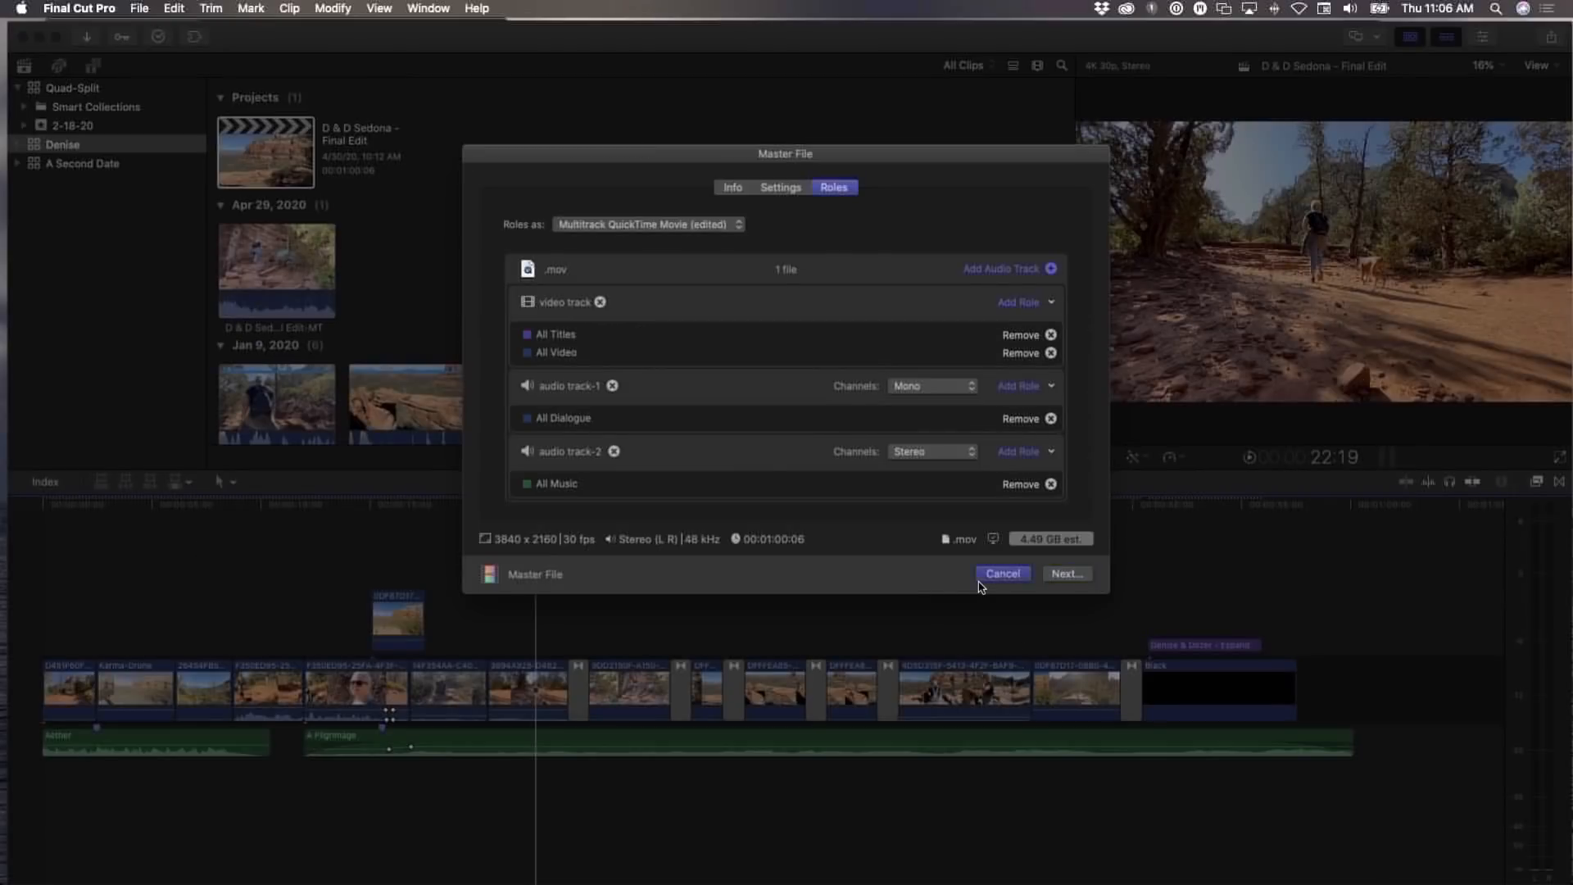
pyautogui.click(1003, 574)
# Switch to Finder, clear the browser window away and select D & D Sedona - Final Edit-MT.mov in the demo assets' Exported Multitrack folder
pyautogui.moveTo(832, 42); pyautogui.dragTo(808, 90)
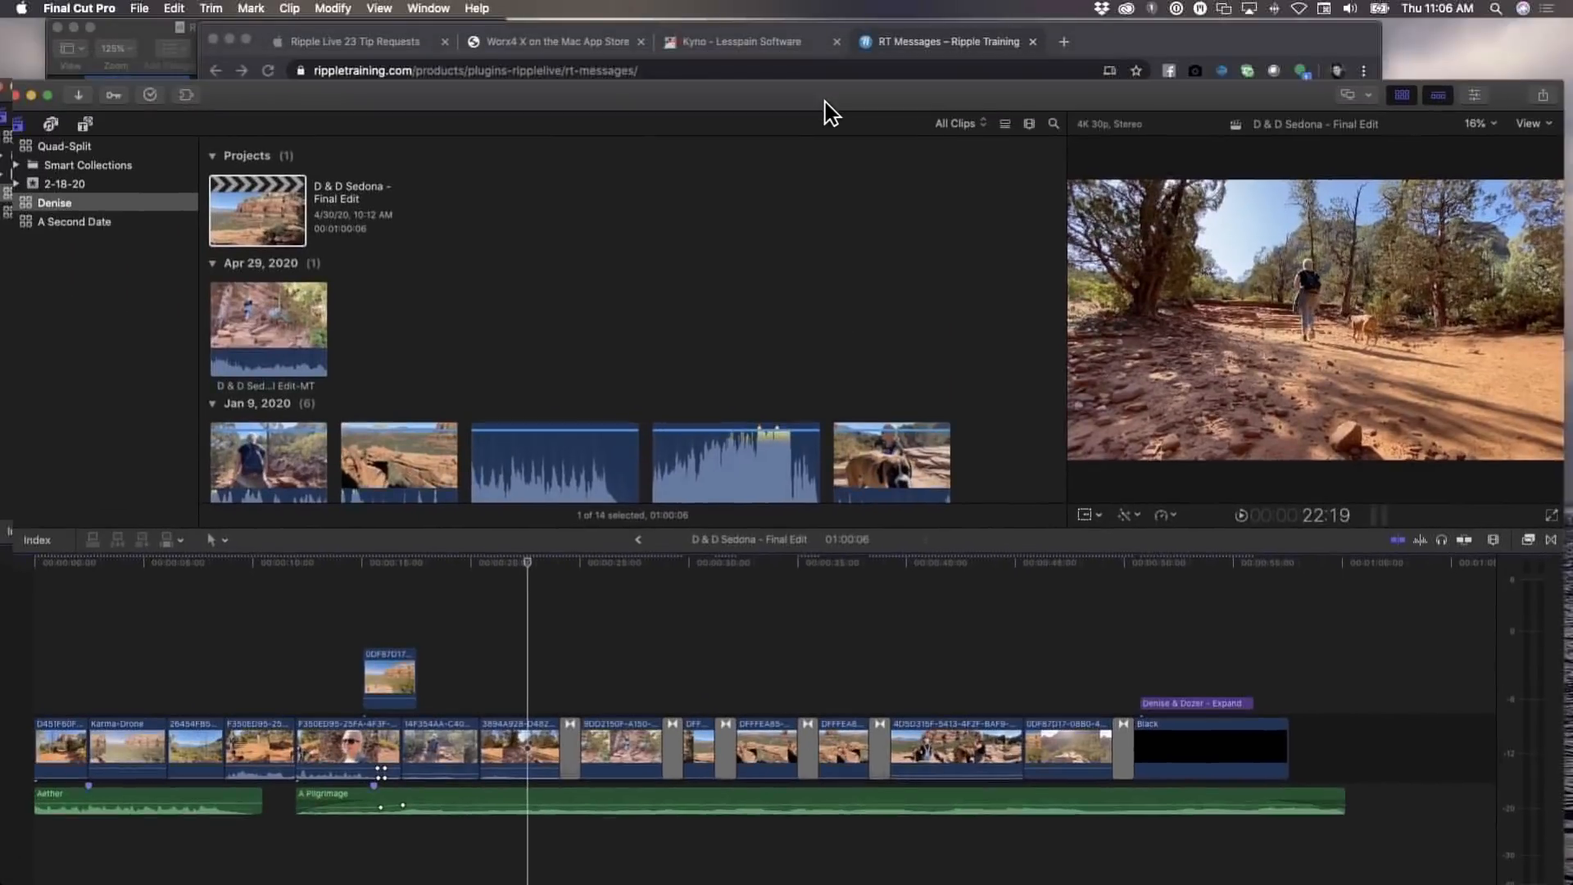
pyautogui.keyDown('alt'); pyautogui.click(1406, 52); pyautogui.keyUp('alt')
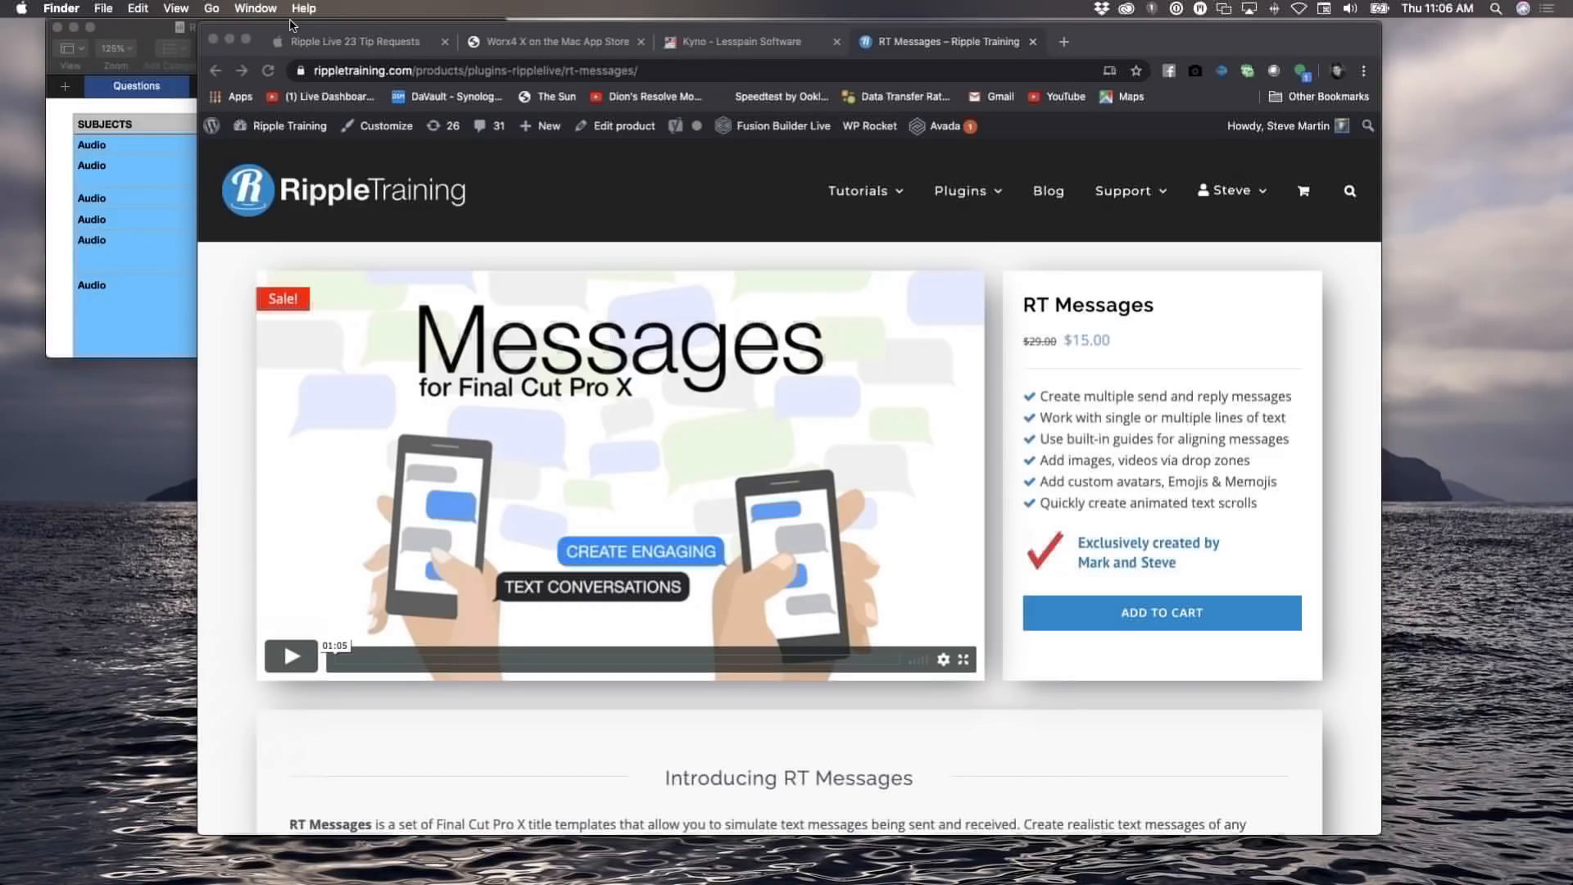
pyautogui.click(229, 39)
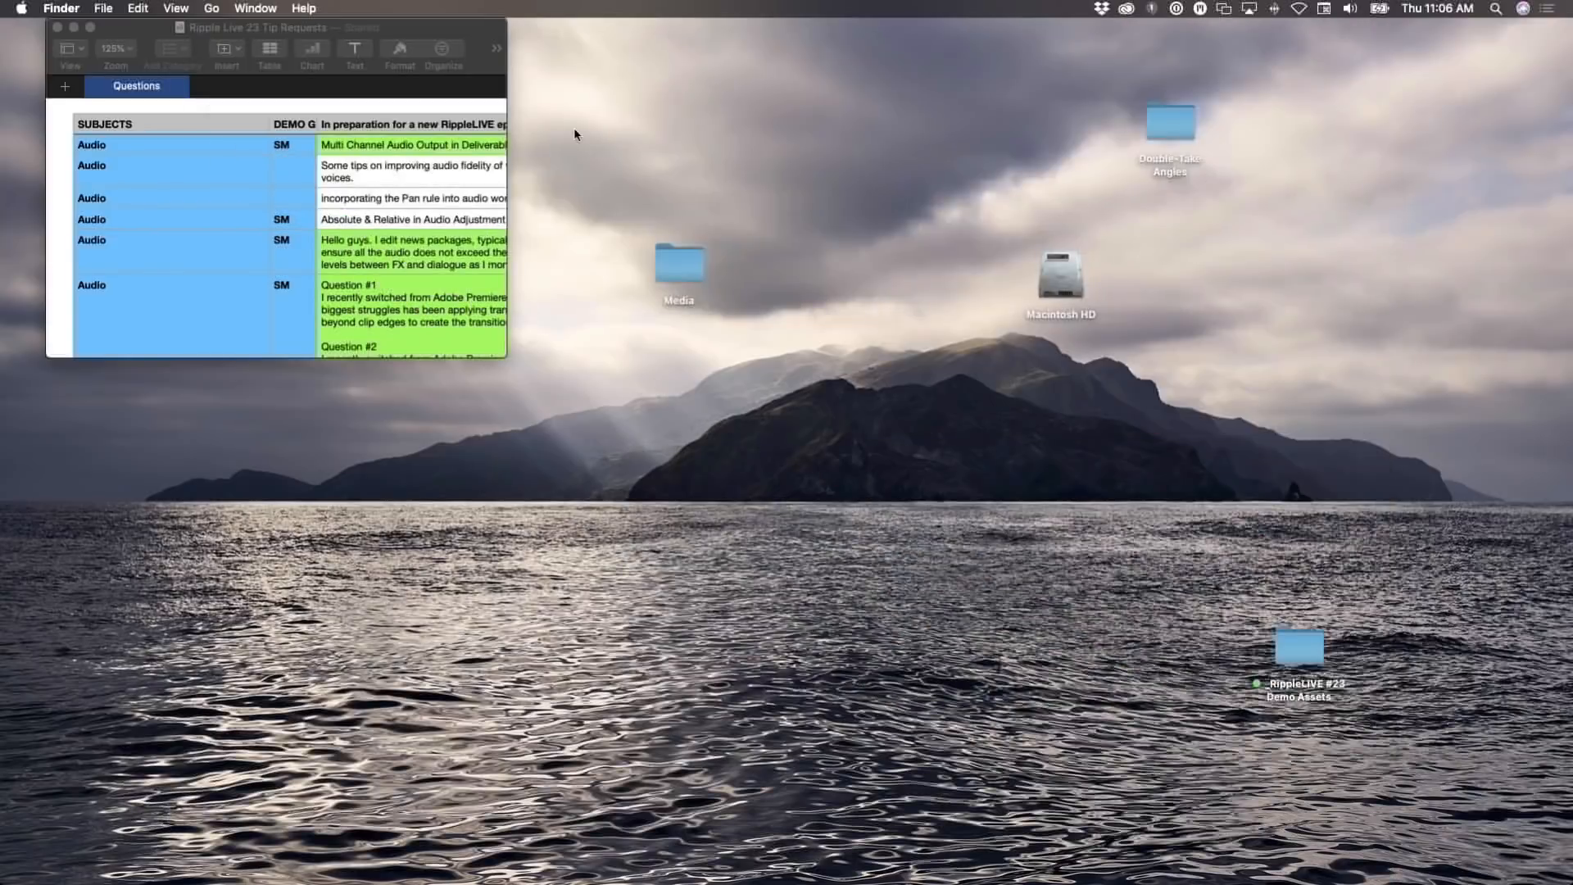
pyautogui.doubleClick(1298, 647)
pyautogui.click(1032, 168)
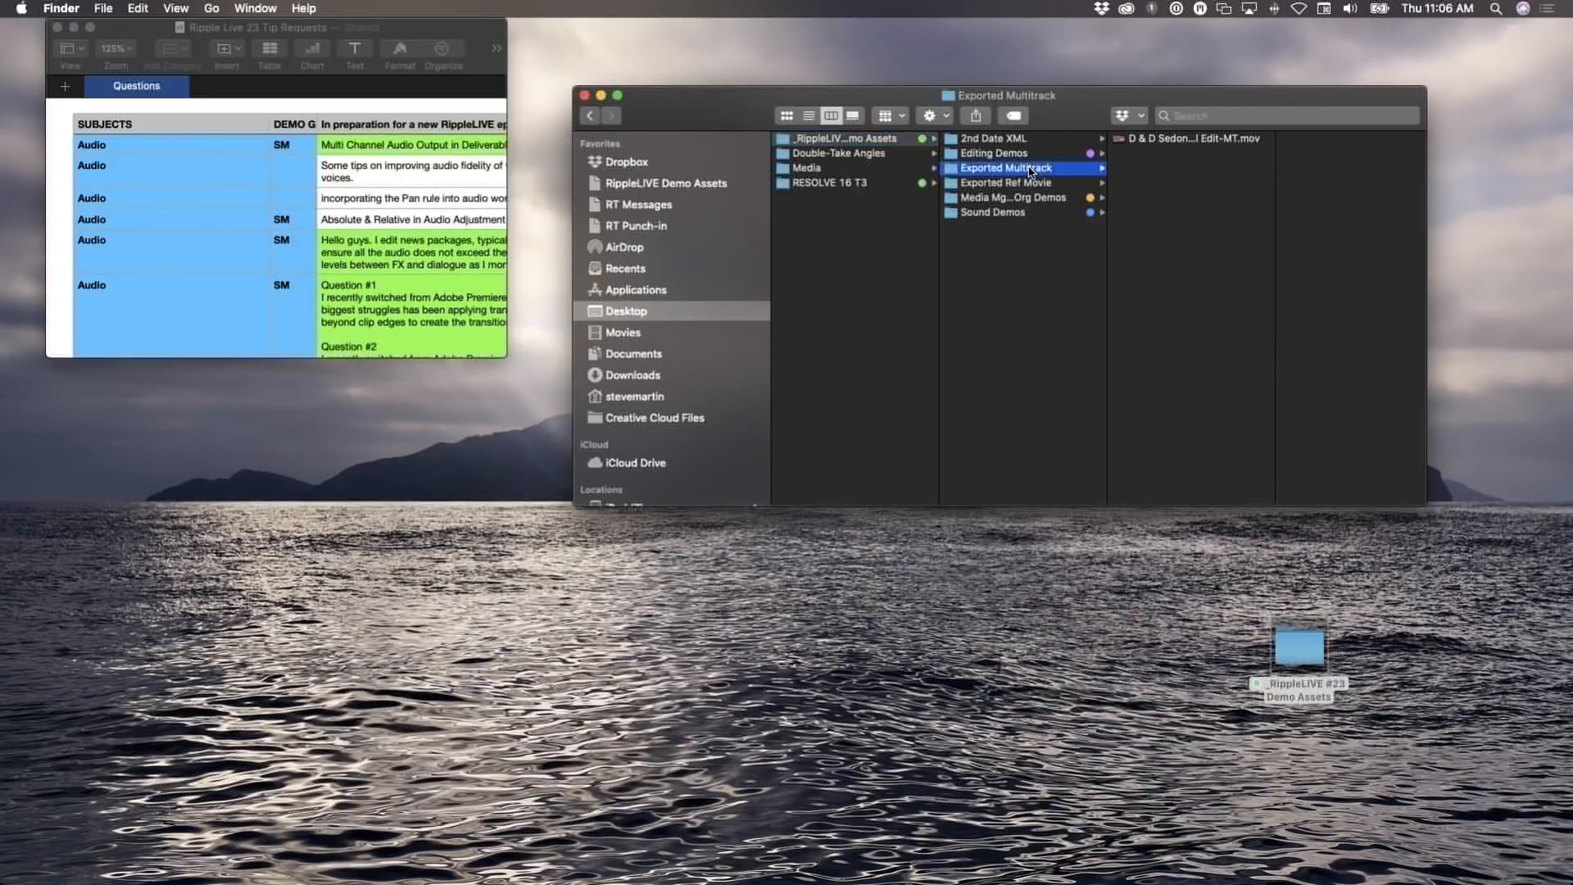
pyautogui.click(1137, 141)
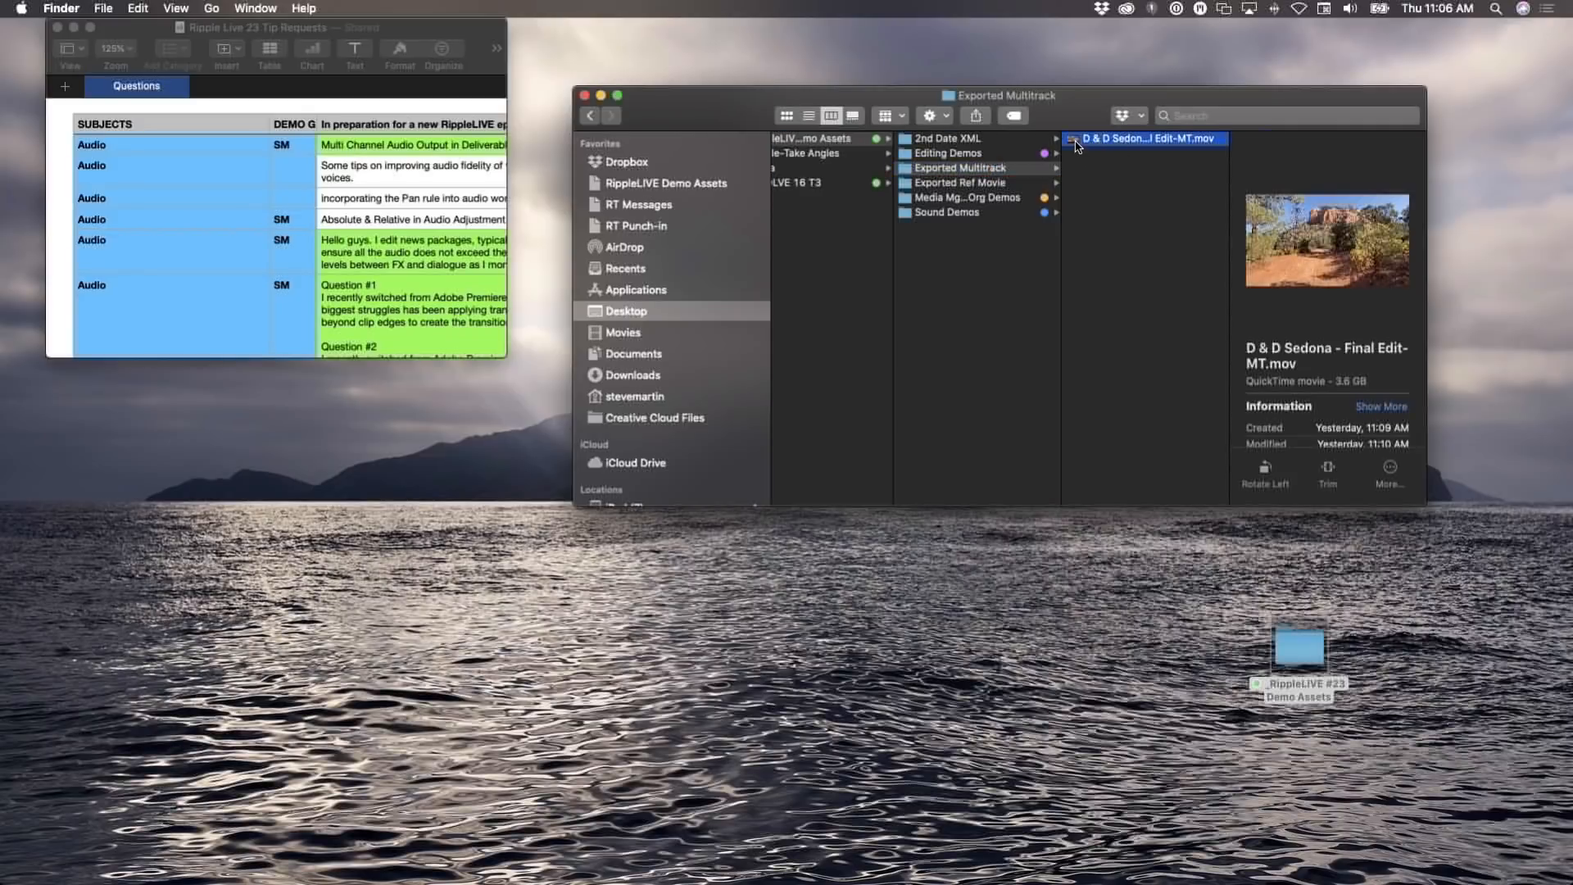
# Import the selected multitrack movie into the 2-18-20 event in Final Cut Pro
pyautogui.moveTo(1076, 145); pyautogui.dragTo(951, 435)
pyautogui.press('super+Tab')
pyautogui.moveTo(644, 378); pyautogui.dragTo(141, 121)
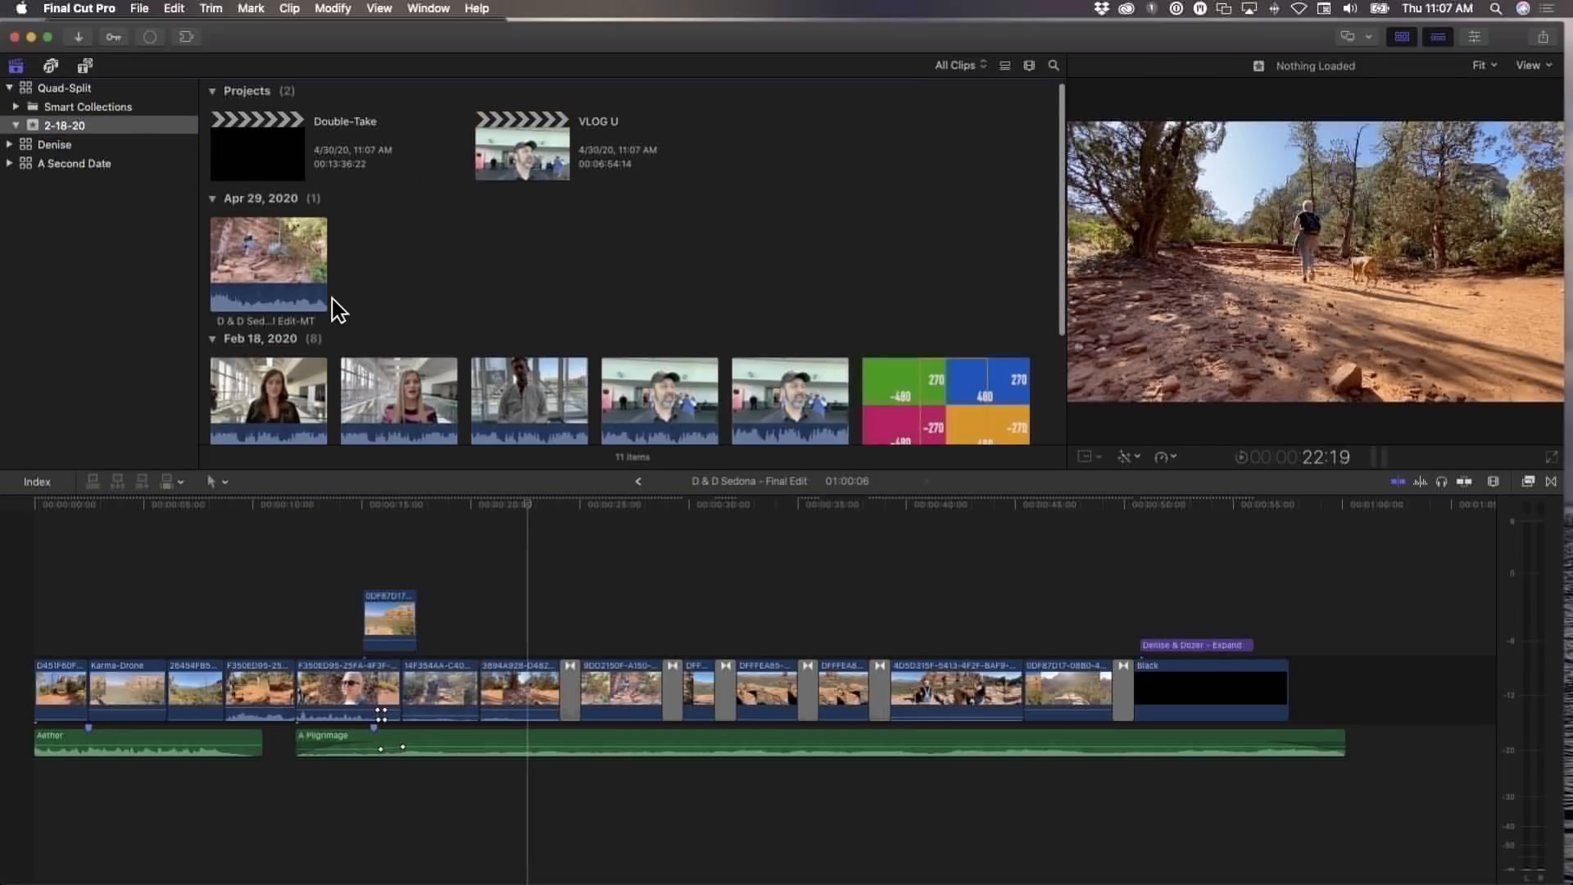
# Append the imported D & D Sedona - Final Edit-MT clip to the end of the timeline
pyautogui.click(267, 258)
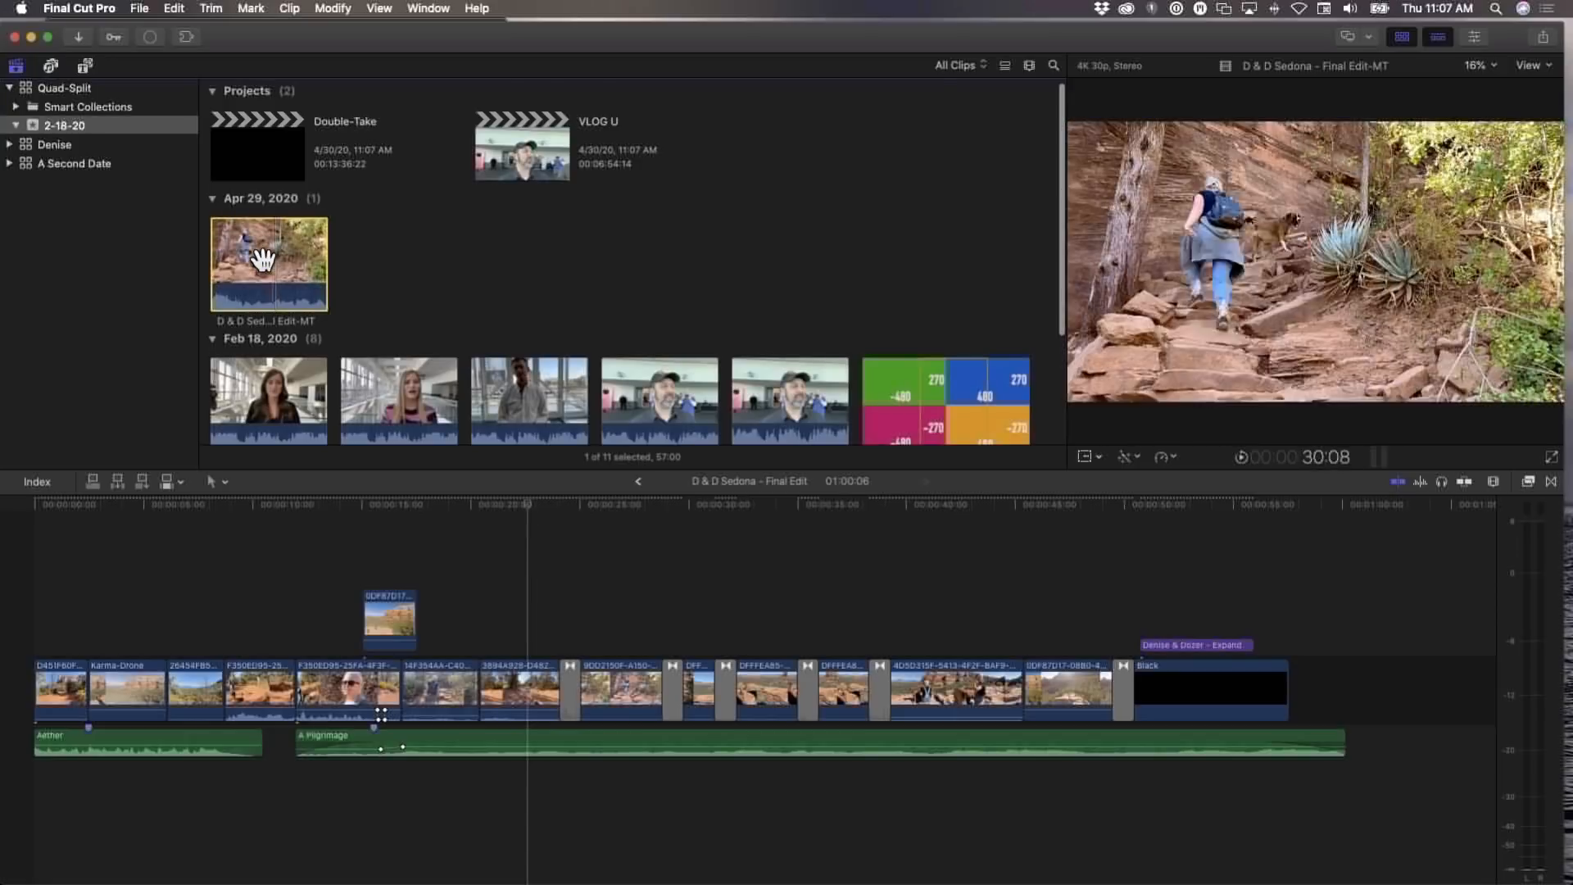
pyautogui.moveTo(263, 250); pyautogui.dragTo(1425, 664)
pyautogui.hscroll(3, 1419, 624)
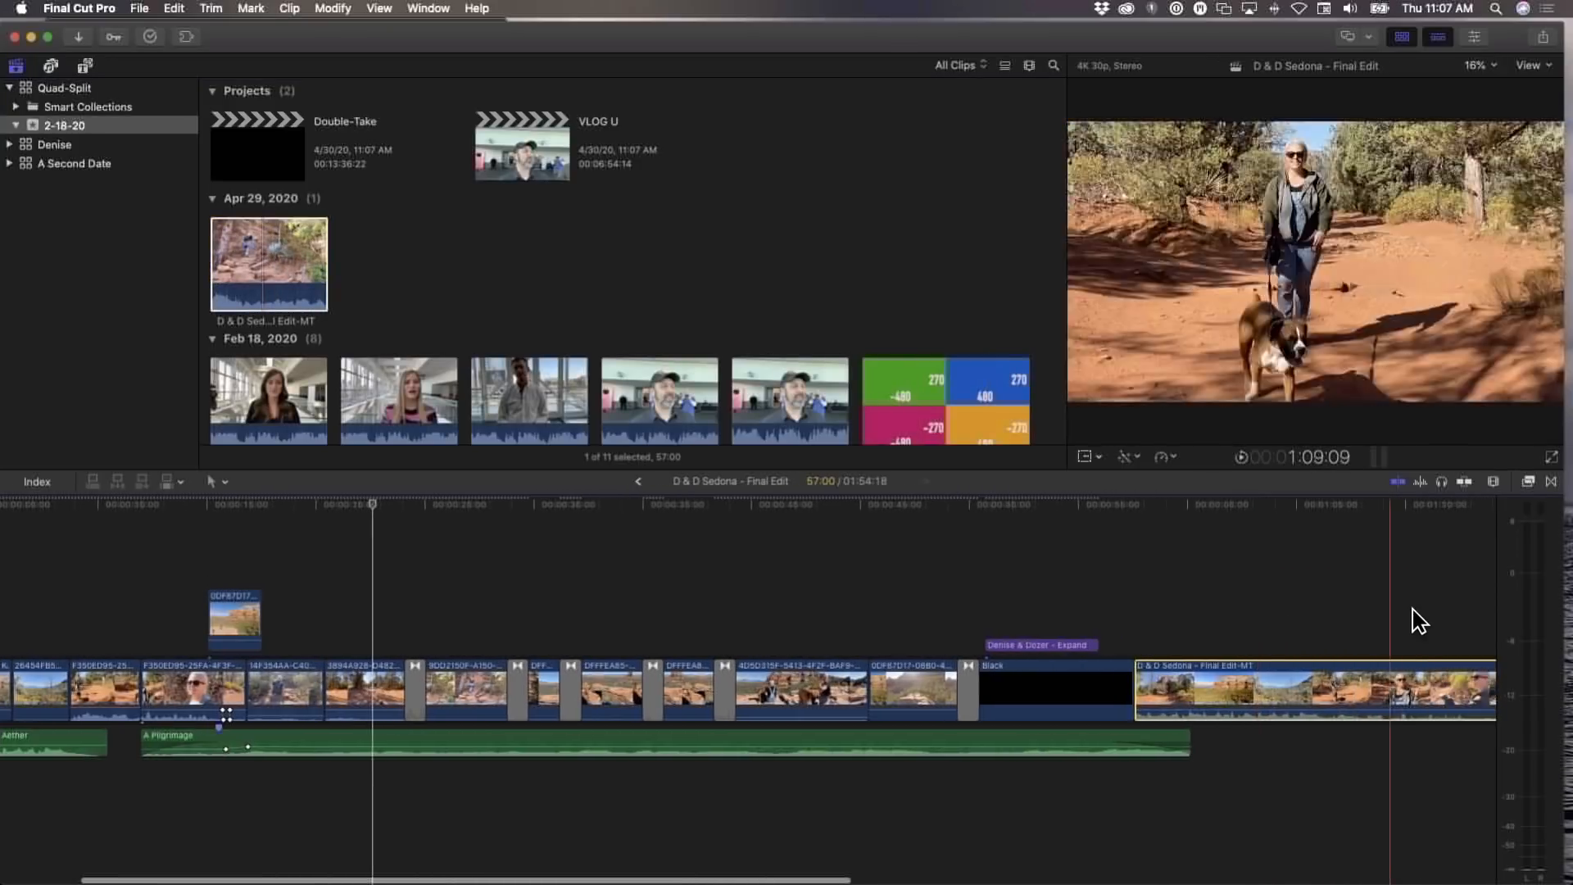
pyautogui.hscroll(10, 1418, 622)
# Show the appended clip's audio settings in the inspector and enlarge the Audio Configuration area
pyautogui.click(981, 573)
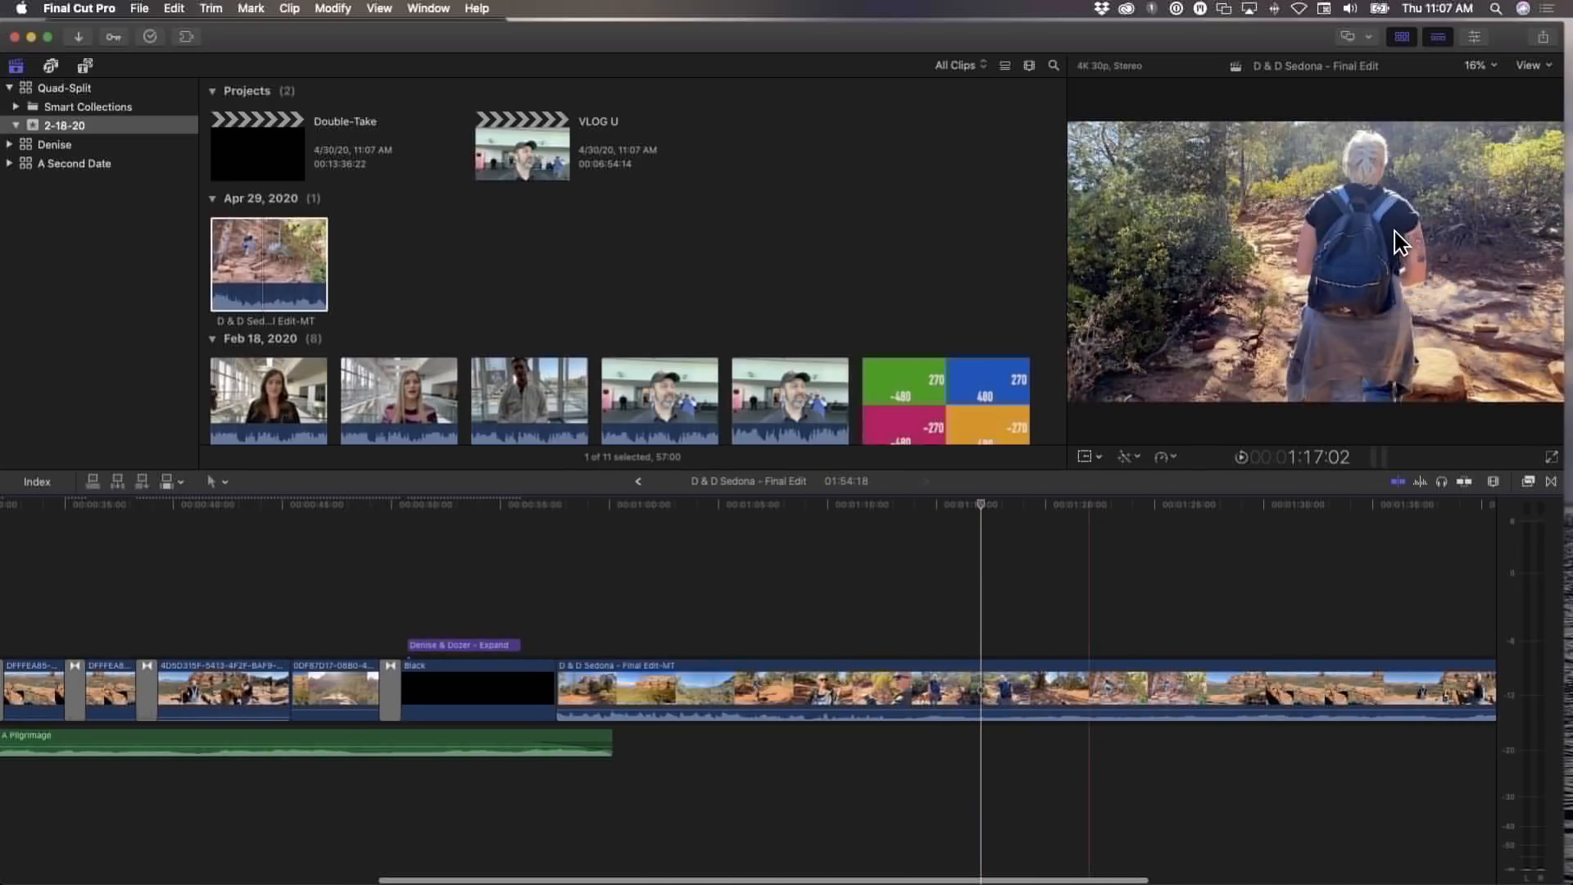
pyautogui.click(1476, 38)
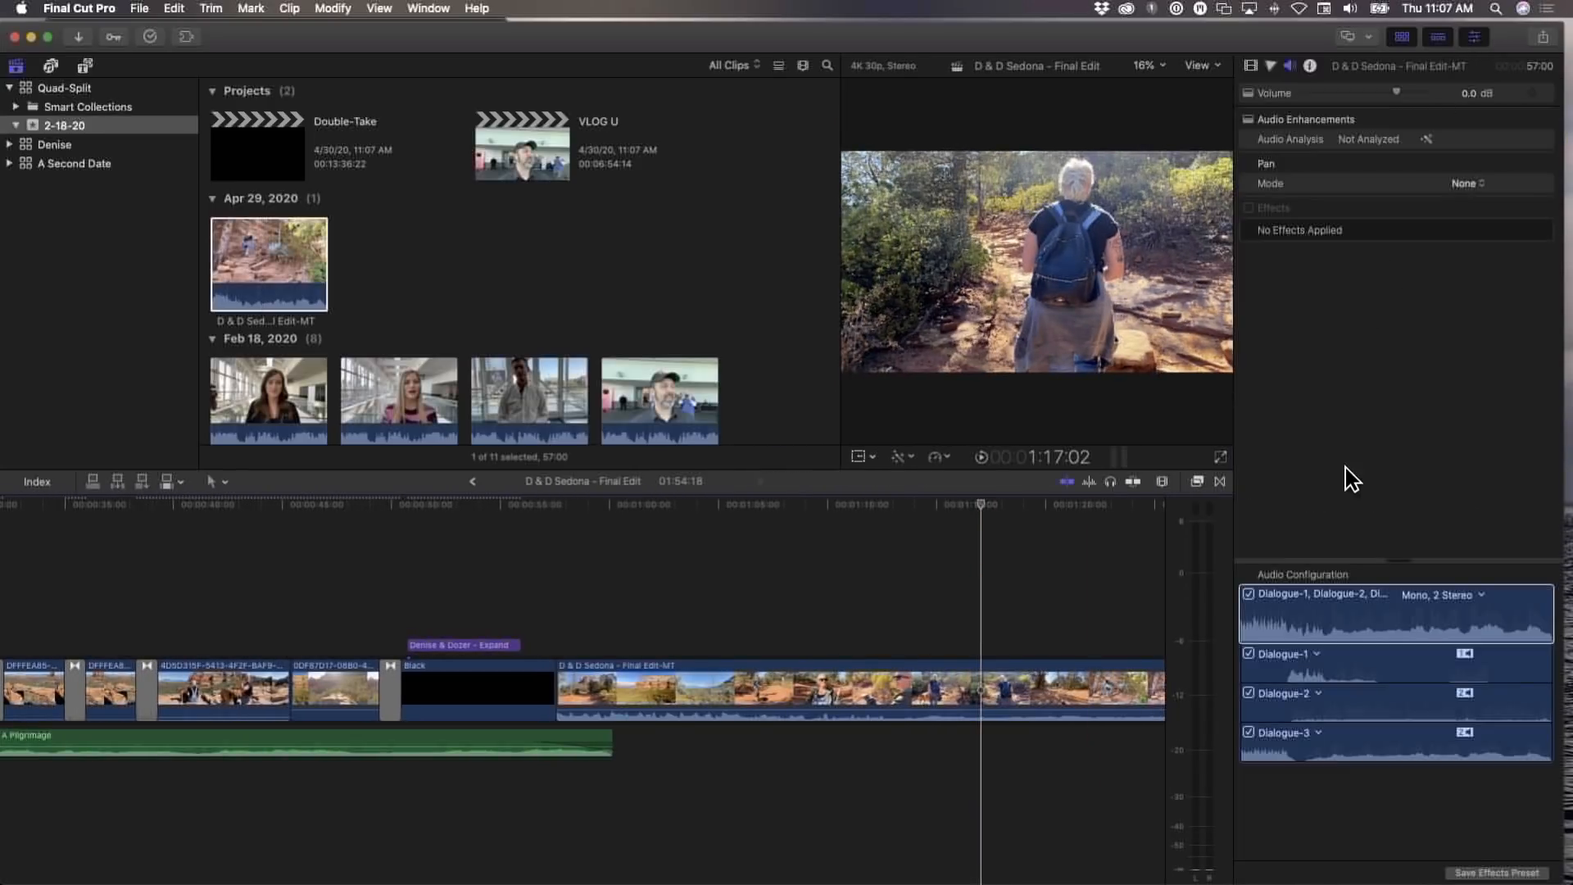
pyautogui.moveTo(1397, 560); pyautogui.dragTo(1408, 293)
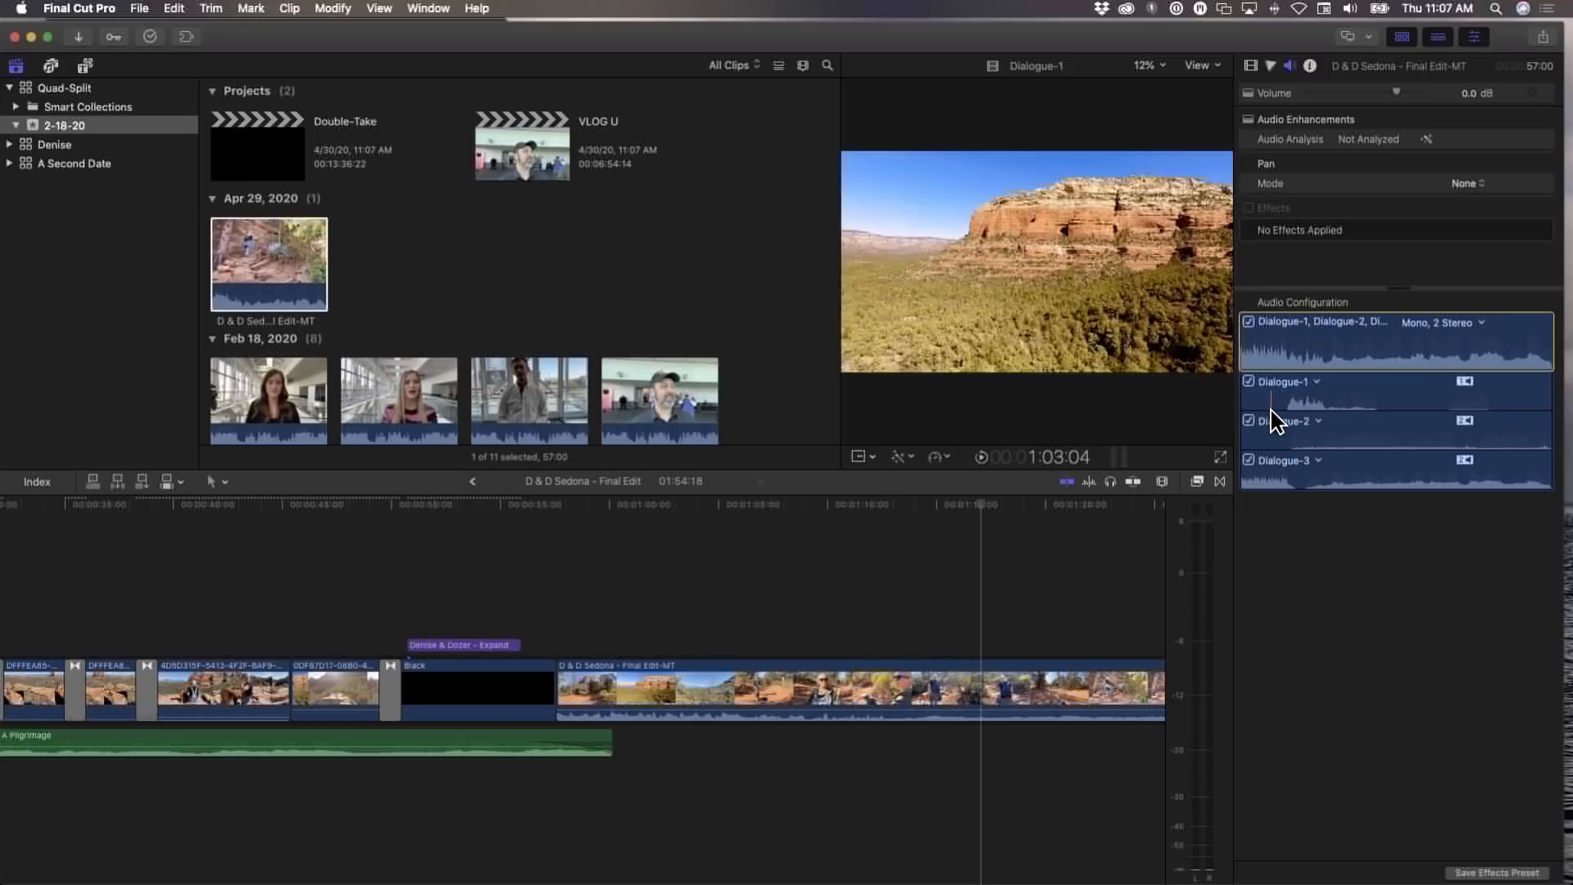
# Keep Dialogue-1 on the first audio component, and assign Effects-1 to the second and Music-1 to the third
pyautogui.click(1317, 383)
pyautogui.click(1328, 410)
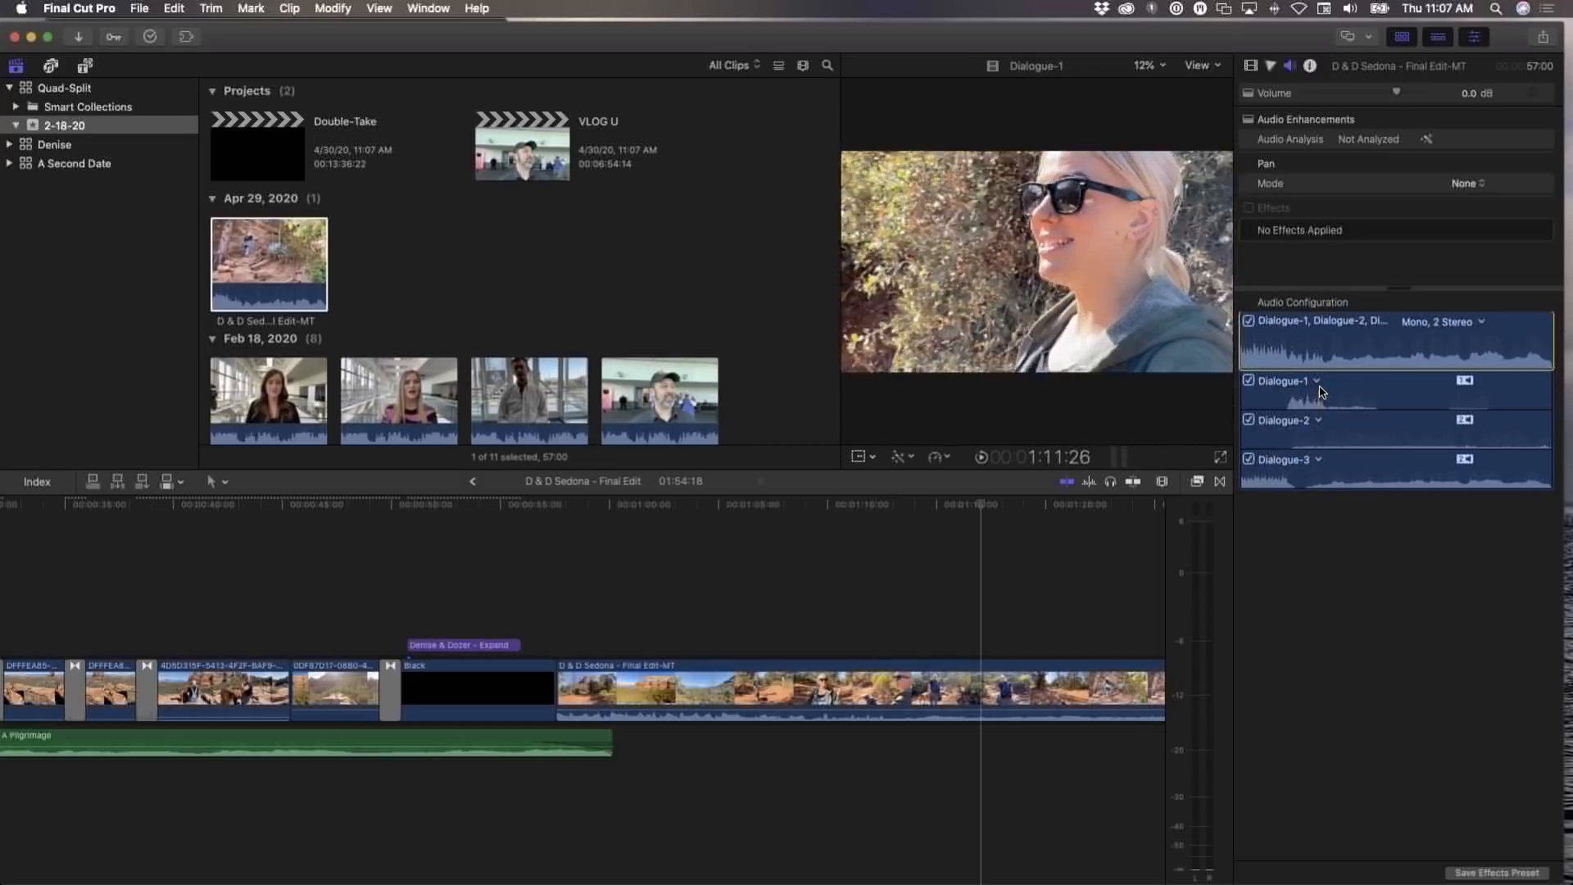
pyautogui.click(1319, 422)
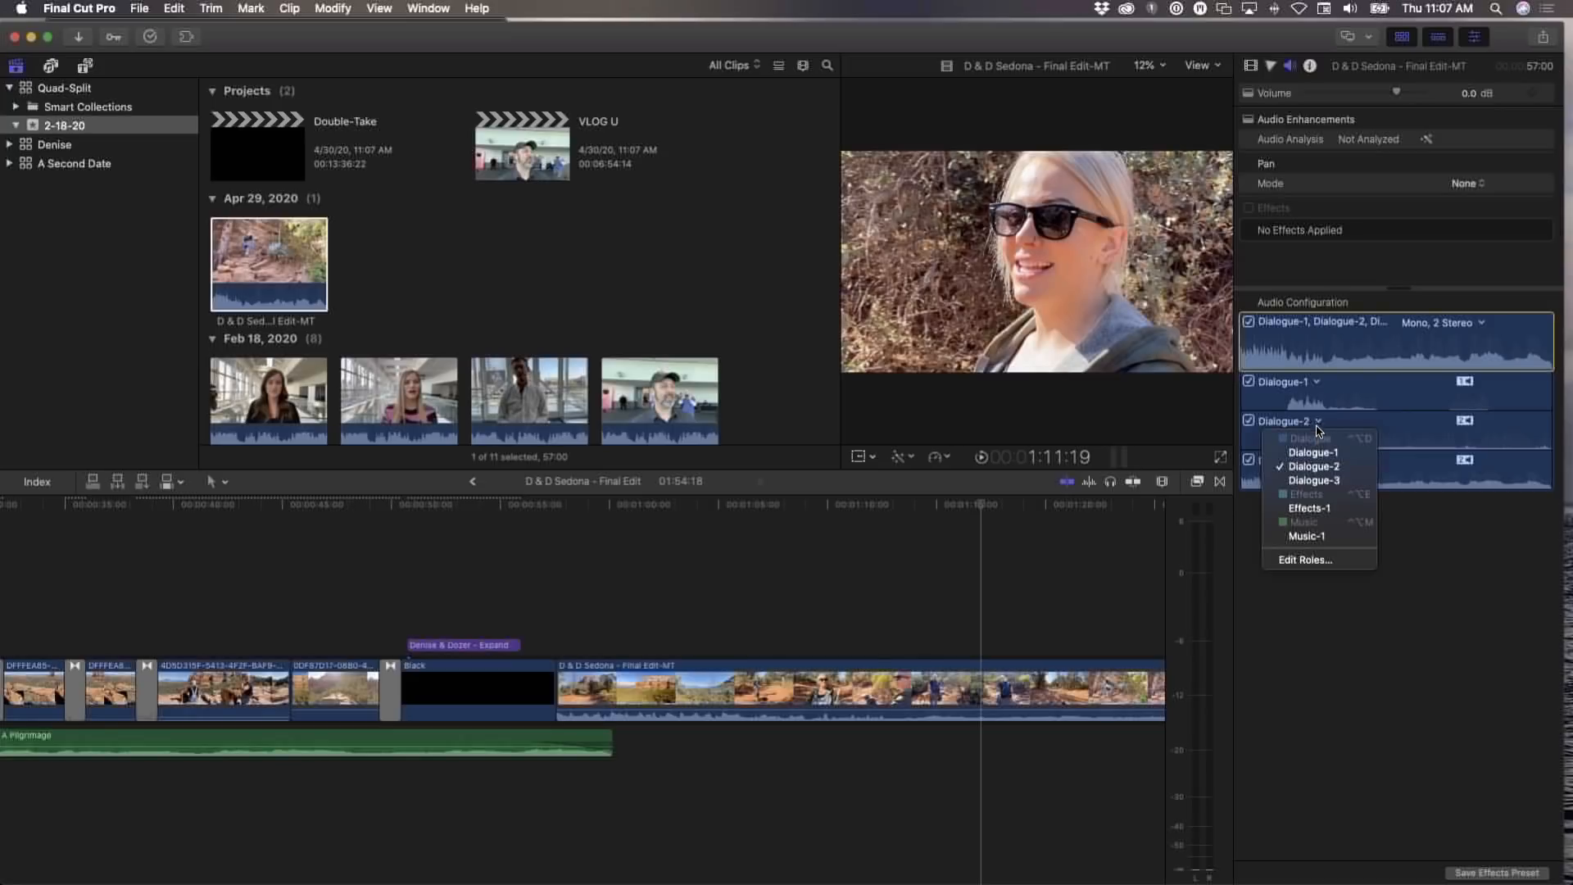
pyautogui.click(1311, 508)
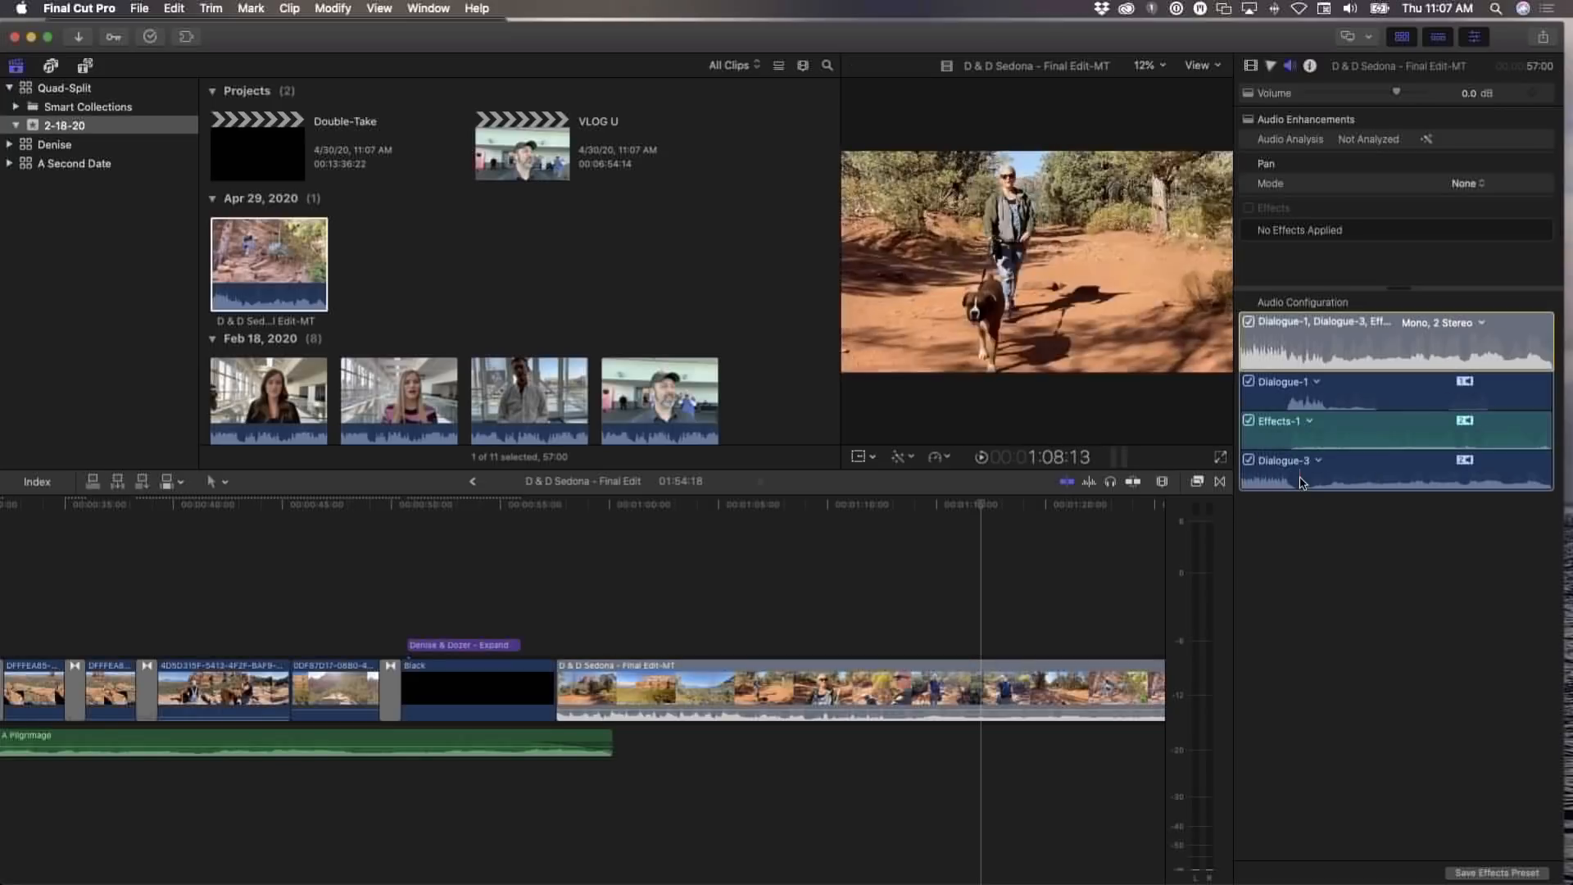
pyautogui.click(1316, 463)
pyautogui.click(1302, 574)
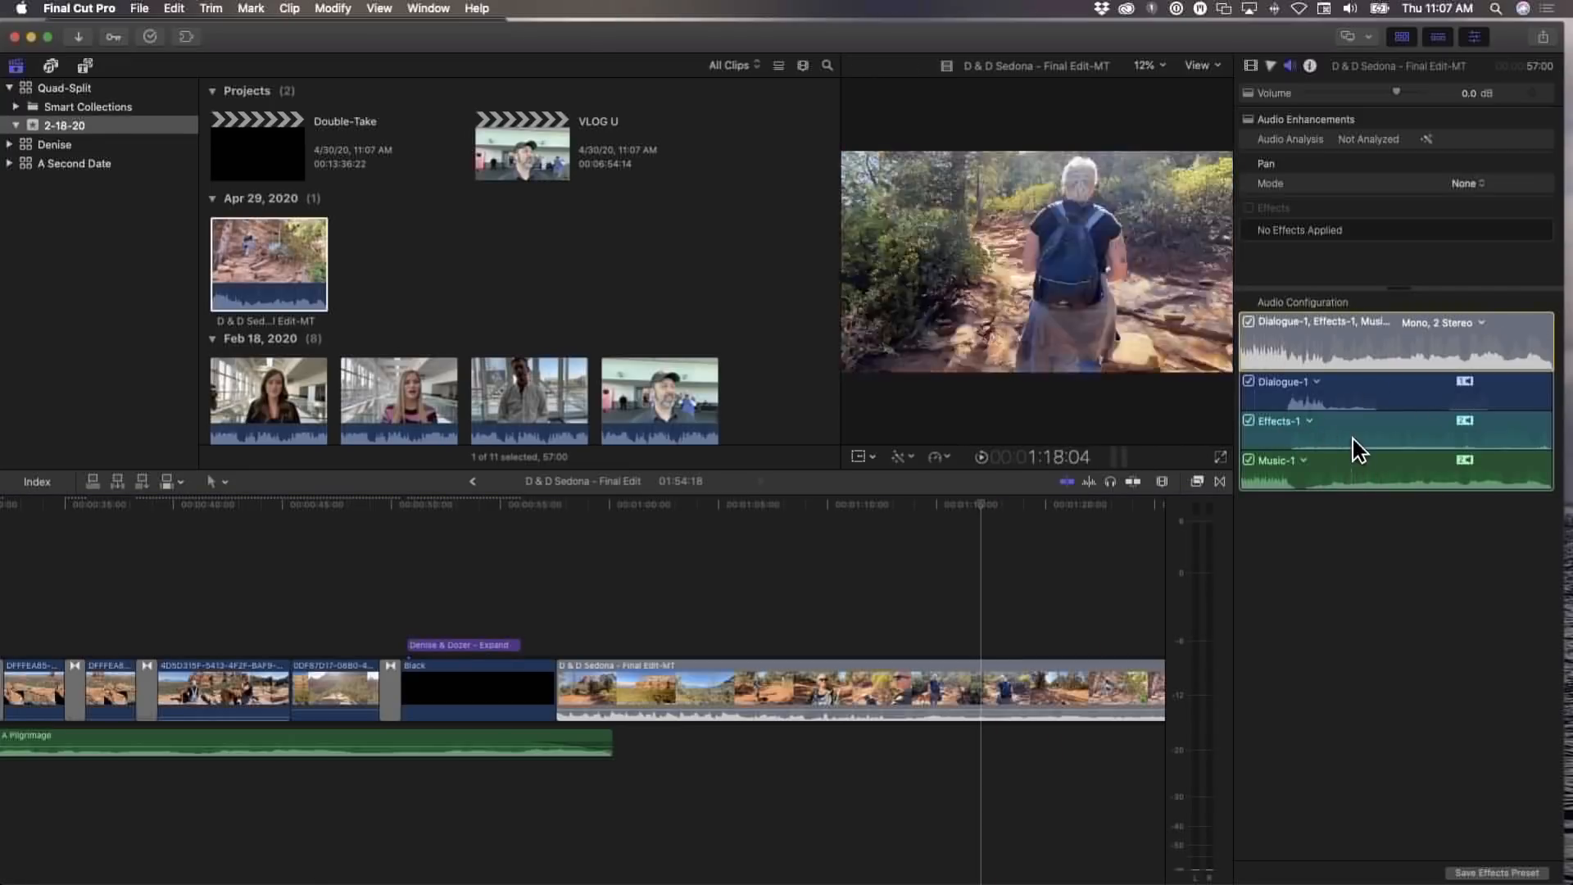
# Review the appended multitrack clip from several playhead positions to check its role-assigned audio components
pyautogui.moveTo(934, 503); pyautogui.dragTo(940, 503)
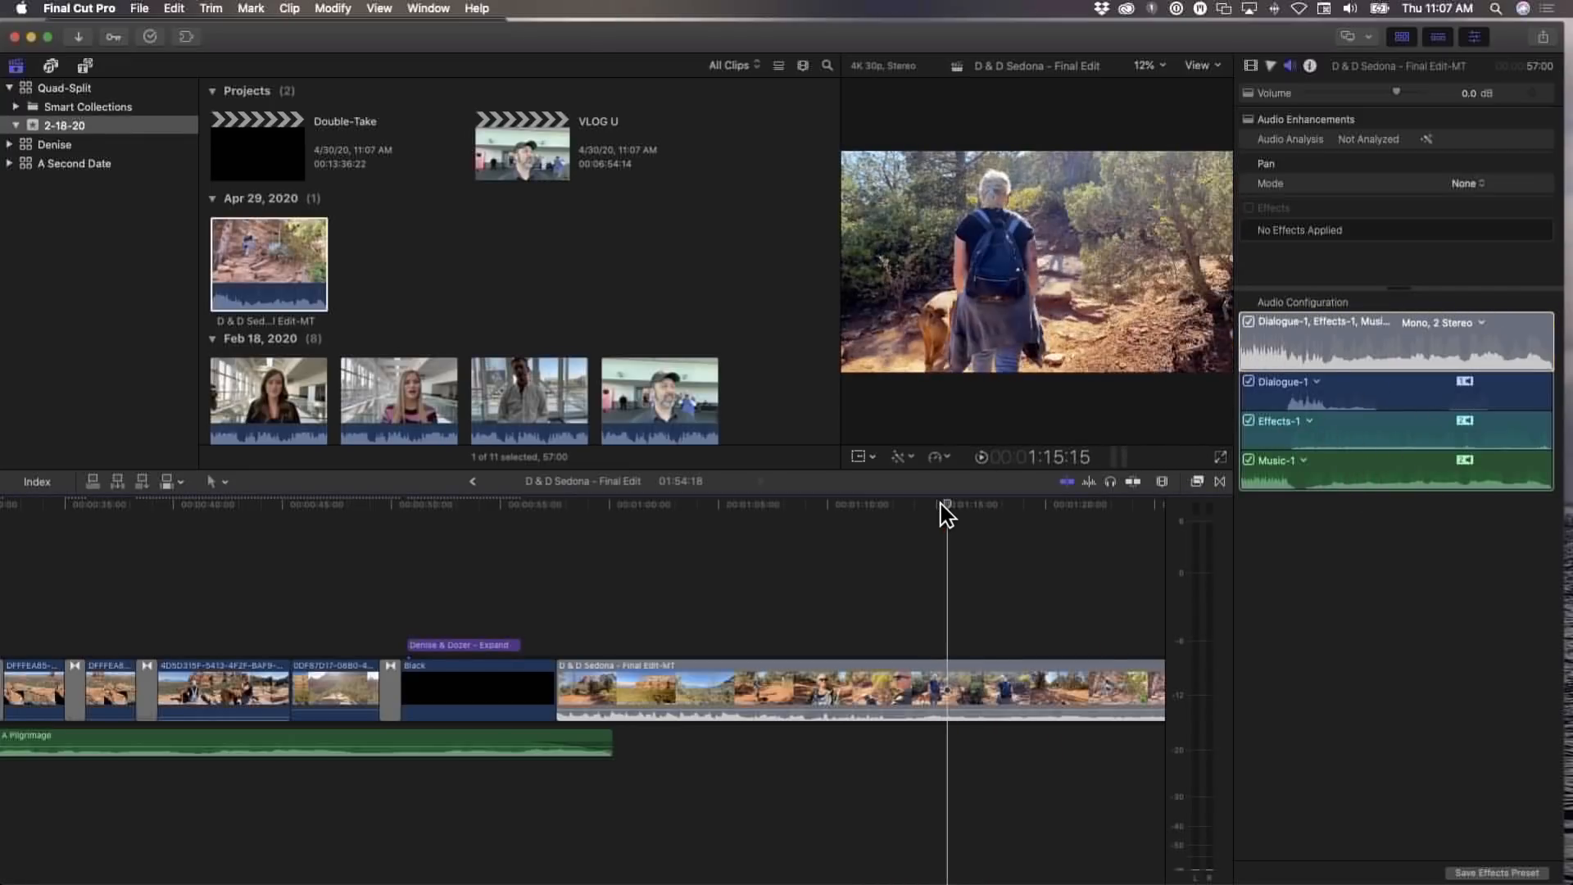
pyautogui.click(902, 687)
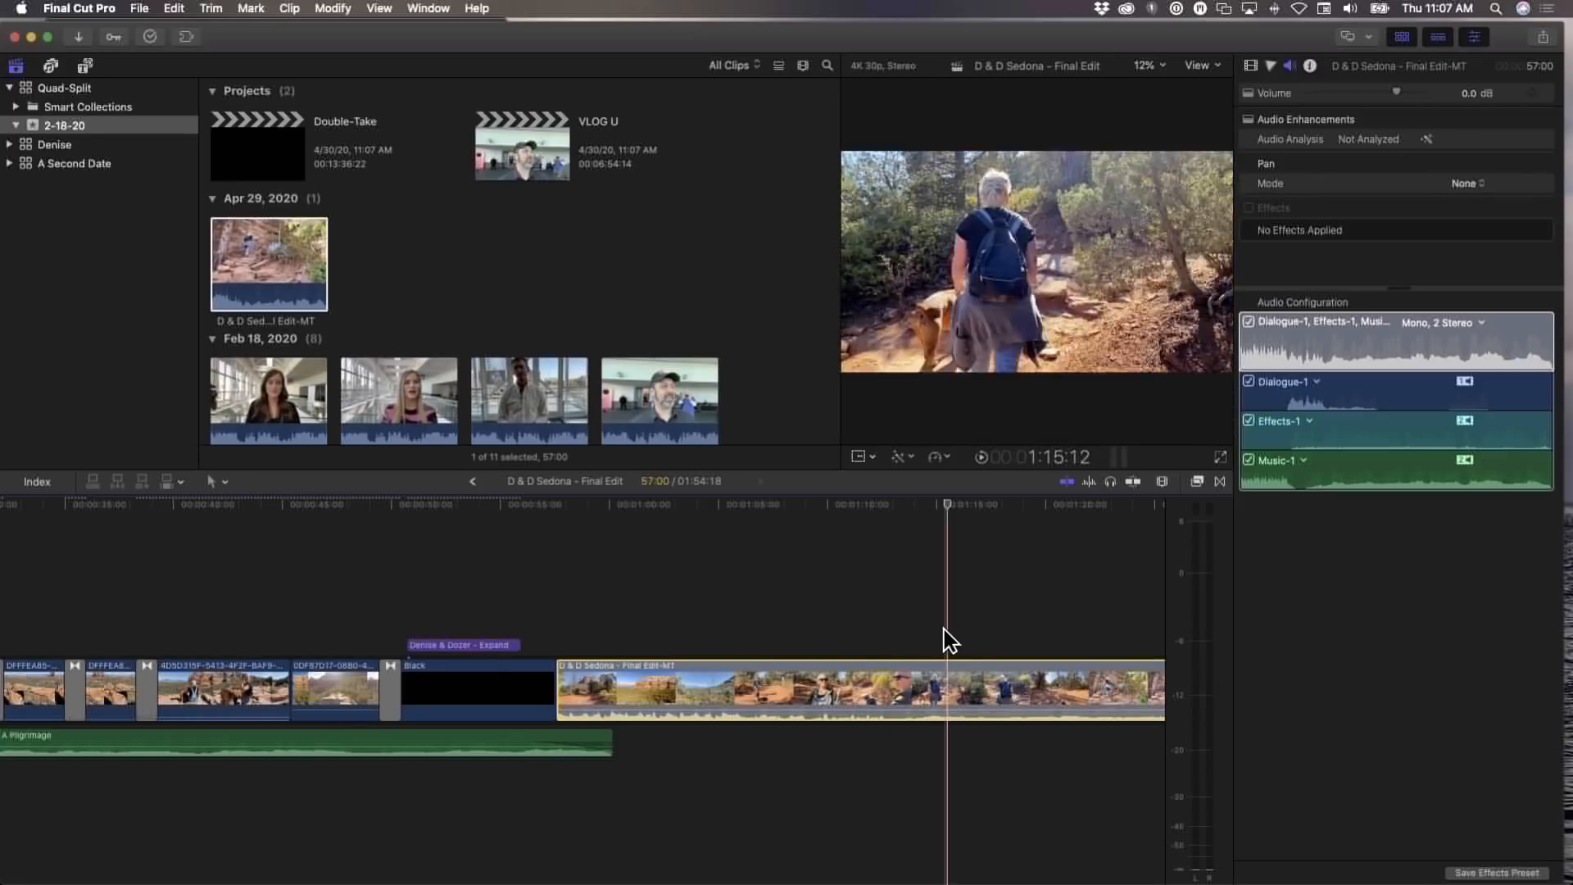
pyautogui.click(951, 533)
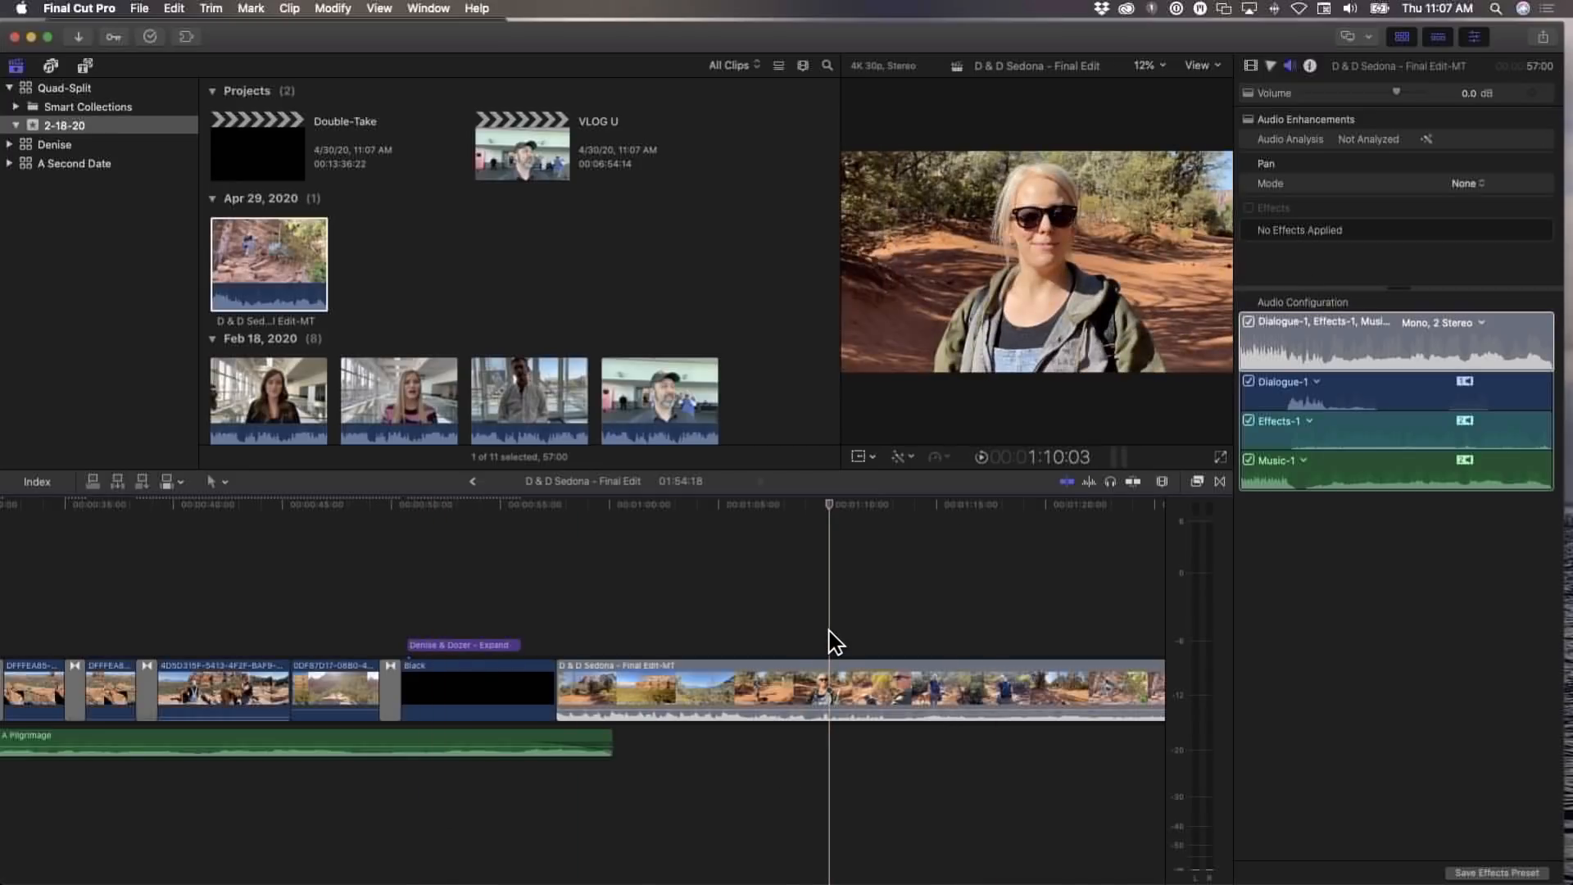
pyautogui.click(860, 604)
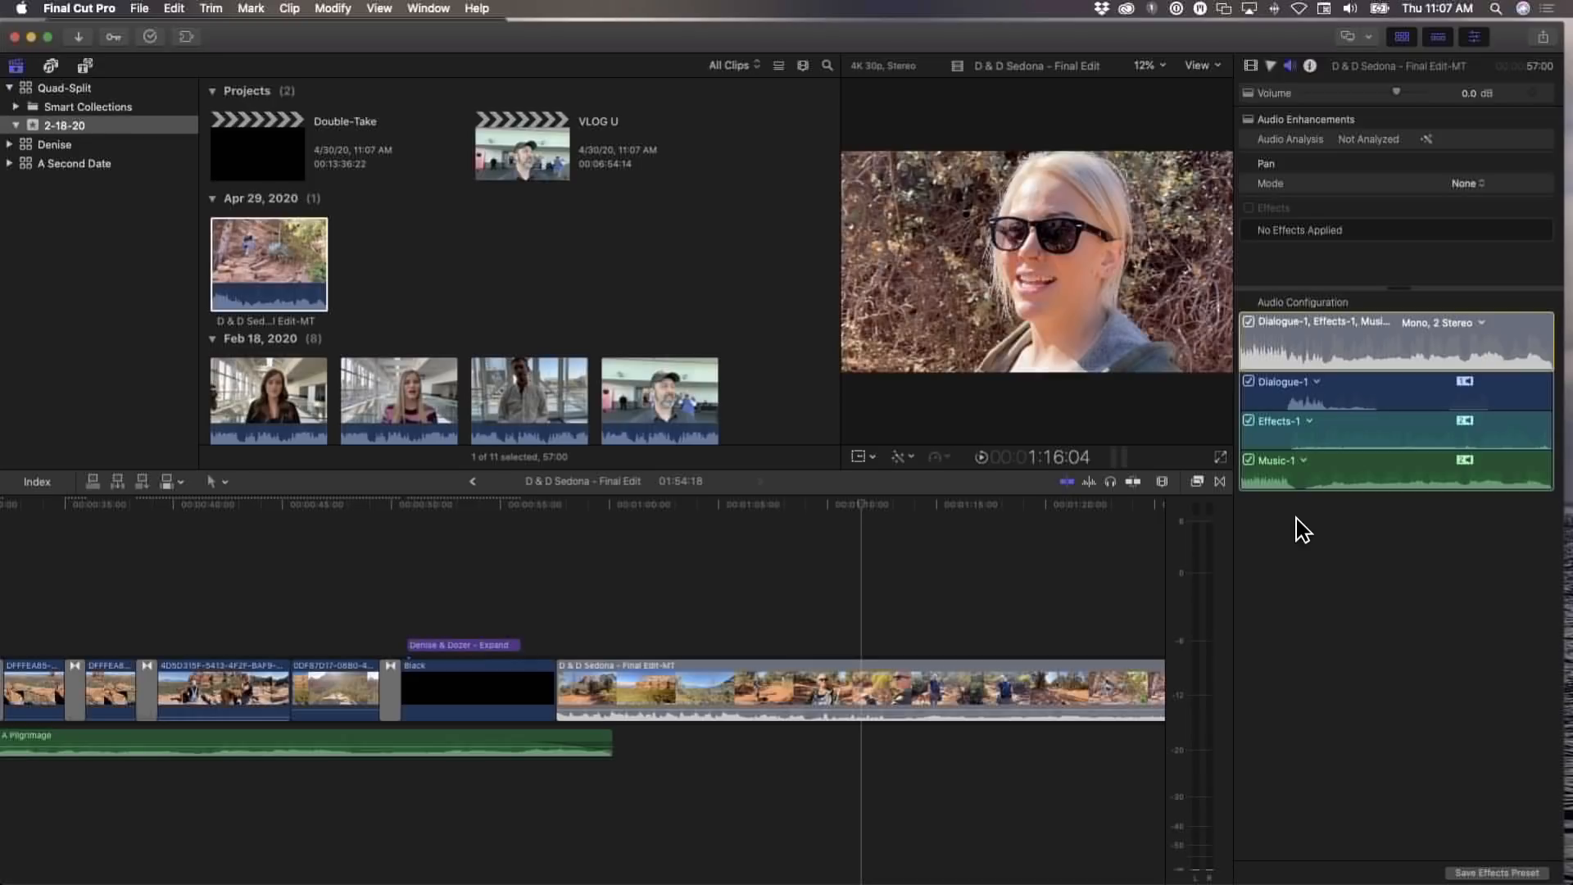
# Delete the appended D & D Sedona - Final Edit-MT clip from the end of the timeline and fit the remaining project in view
pyautogui.click(794, 586)
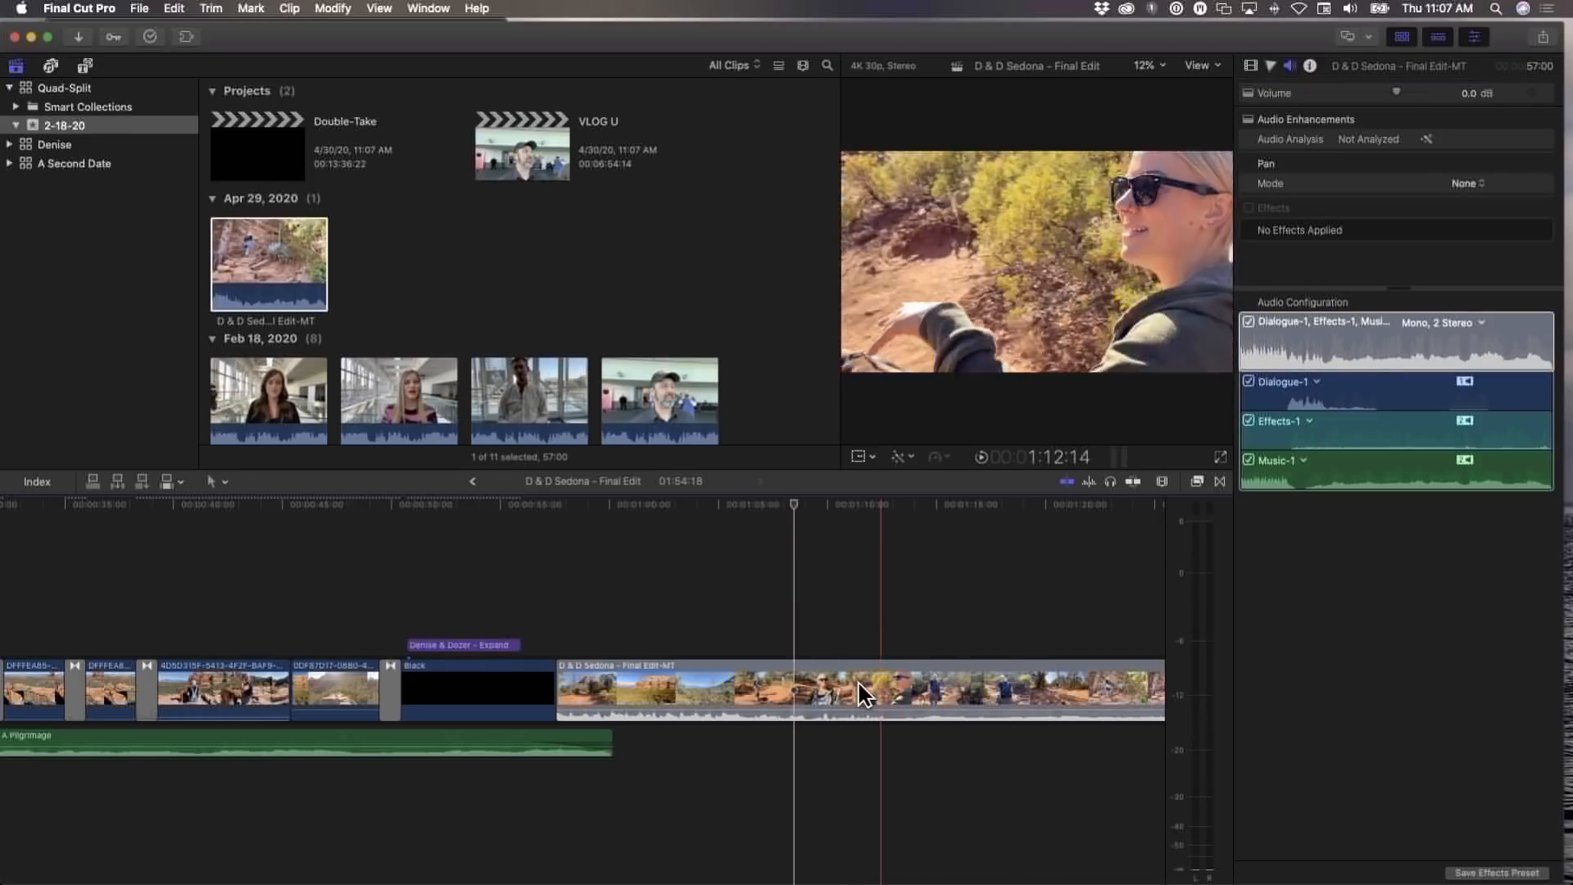
pyautogui.click(843, 562)
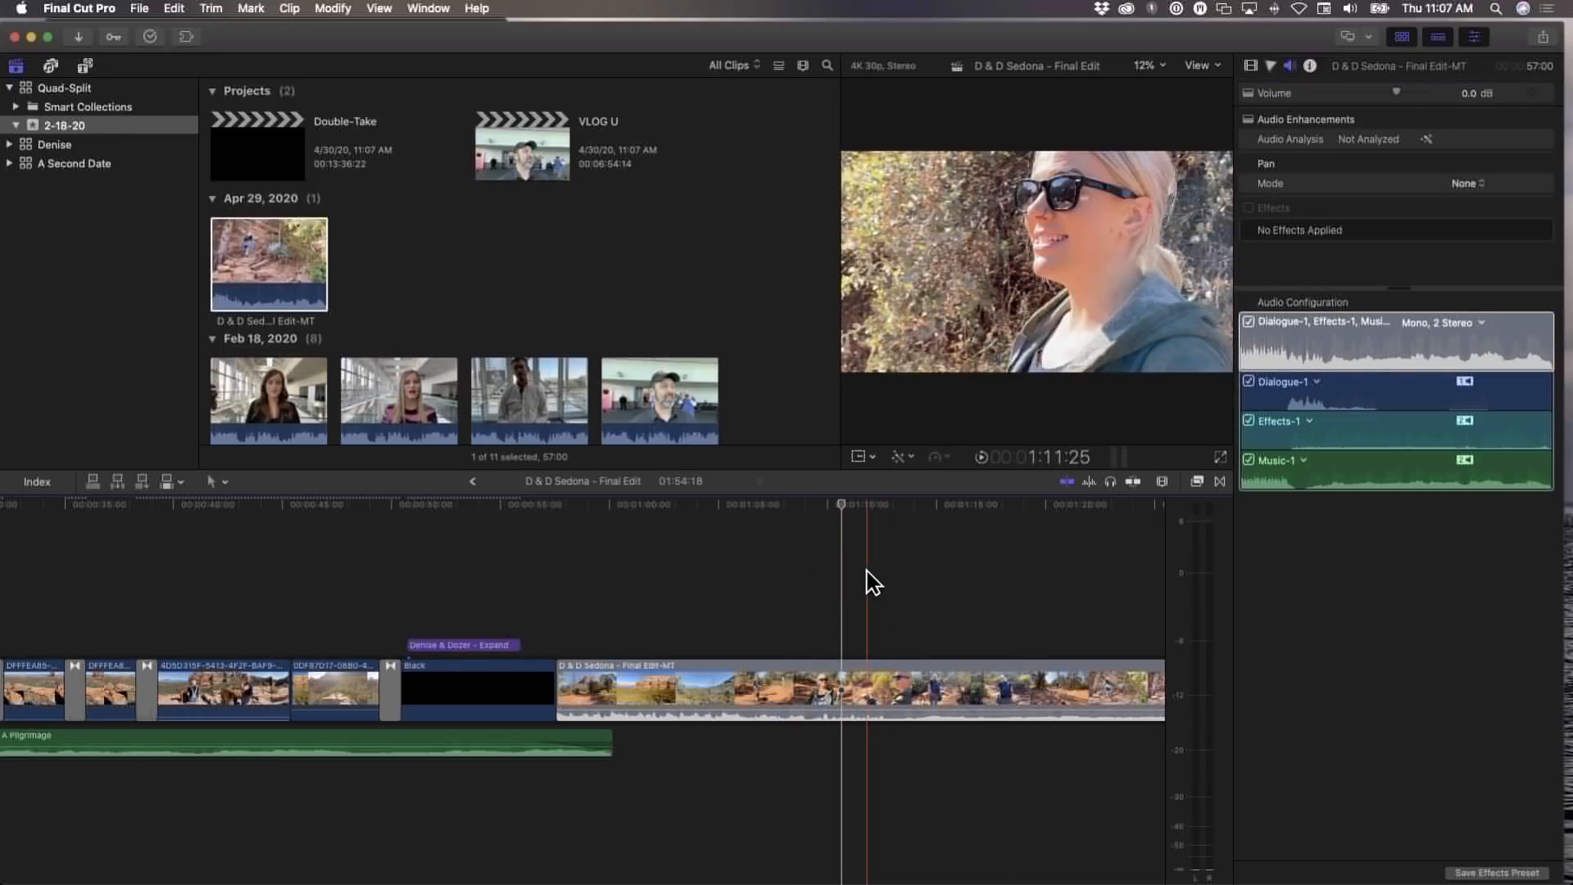
pyautogui.hotkey('shift', 'z')
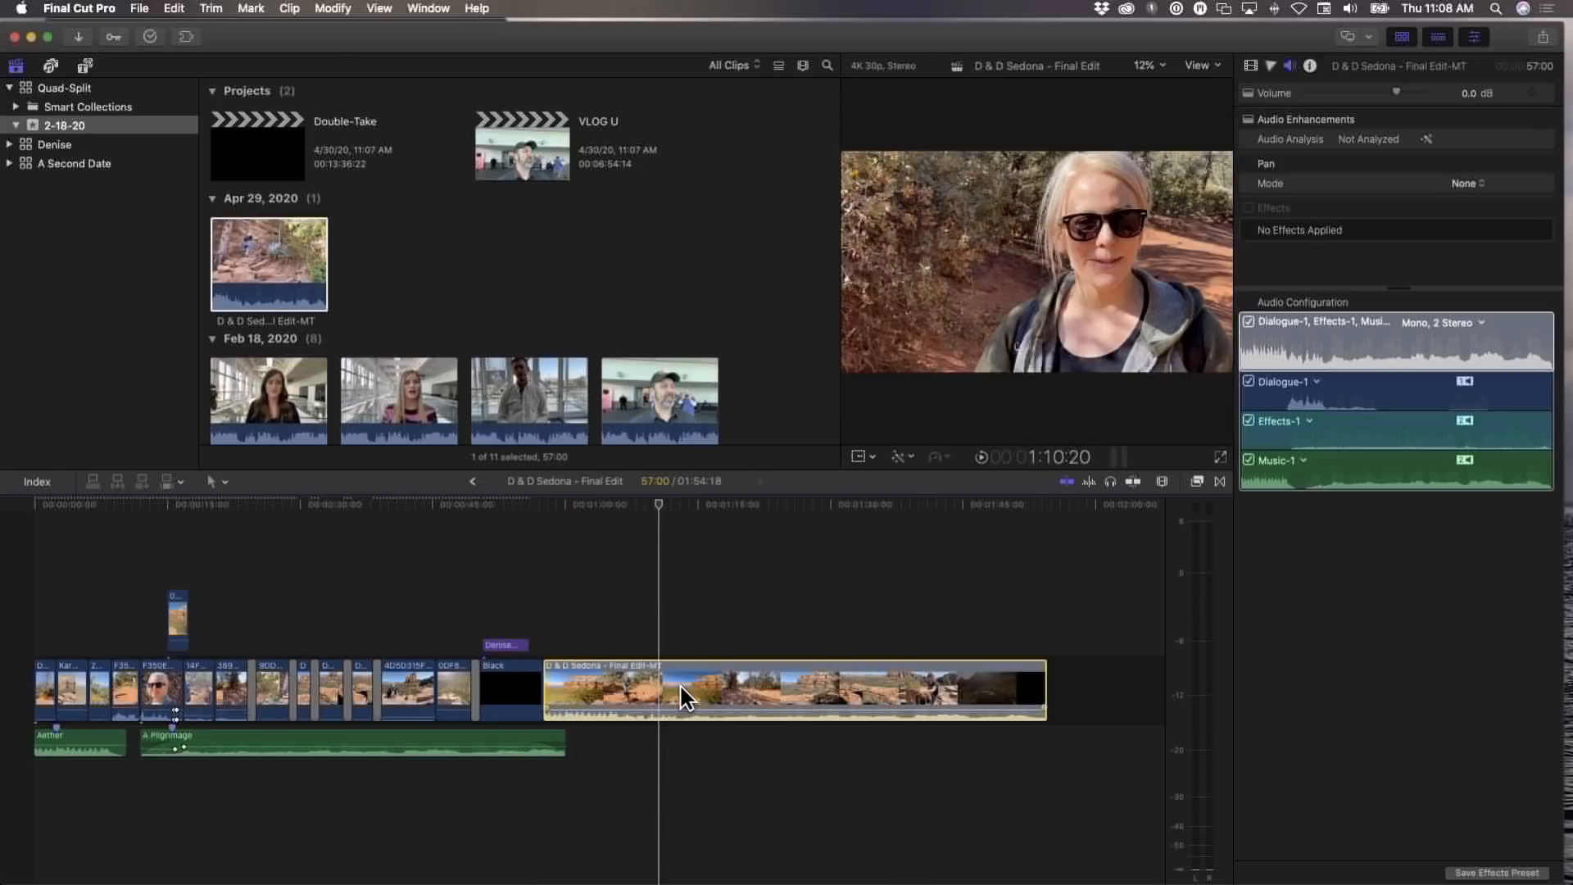
pyautogui.press('Delete')
pyautogui.hotkey('shift', 'z')
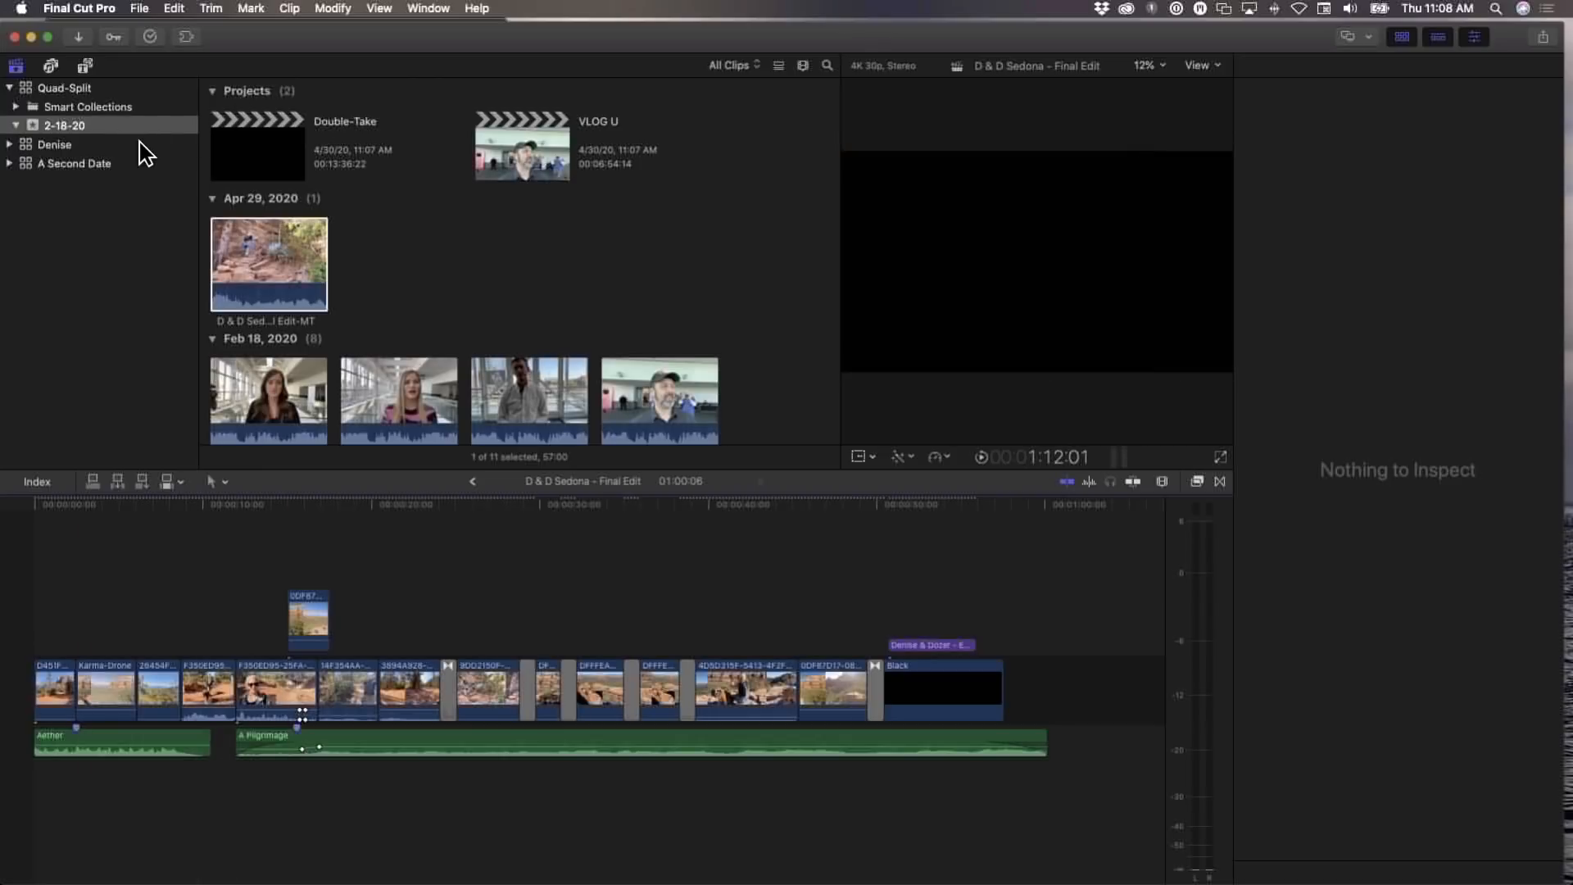
# Open the VLOG U project from the Quad-Split library and place the playhead near the middle of its Double Take Edit clip
pyautogui.click(103, 92)
pyautogui.press('super+4')
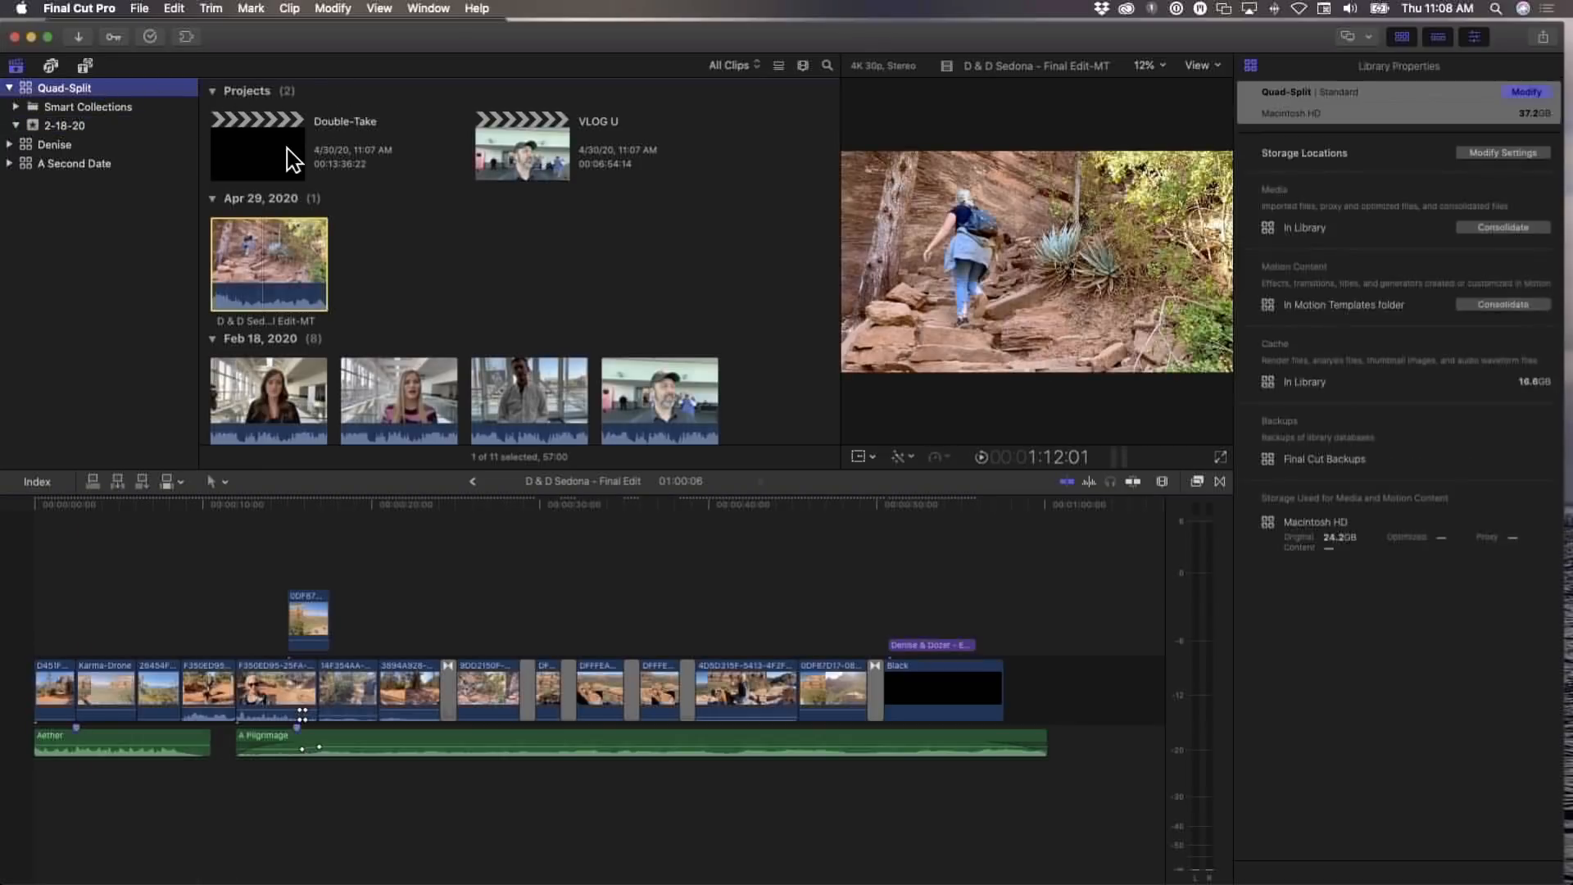
pyautogui.doubleClick(532, 151)
pyautogui.click(418, 590)
pyautogui.press('super+equal')
pyautogui.click(548, 514)
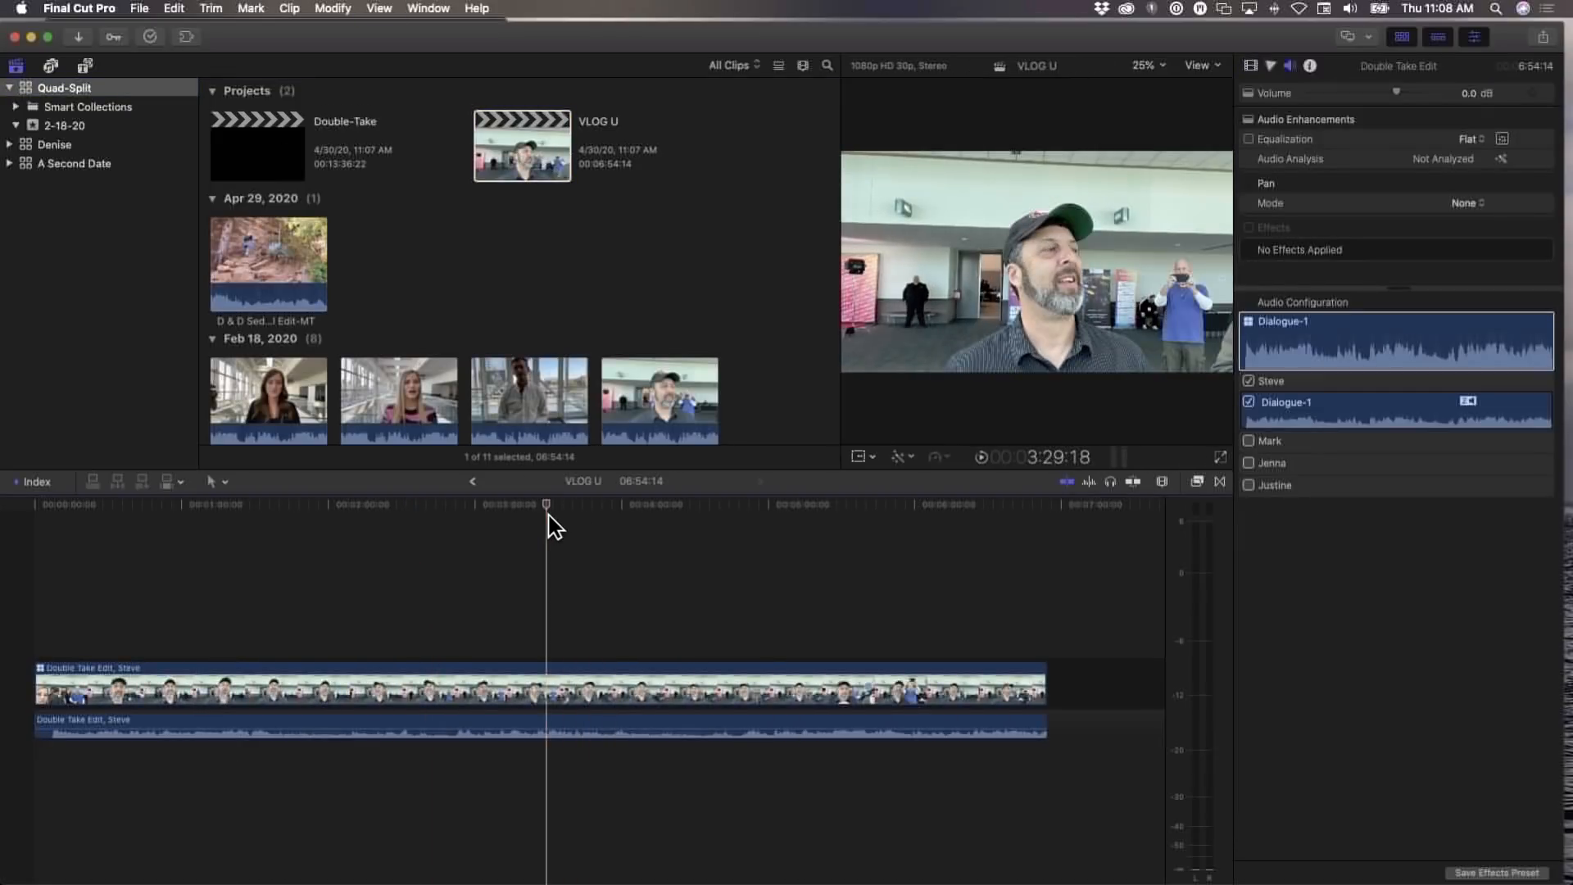
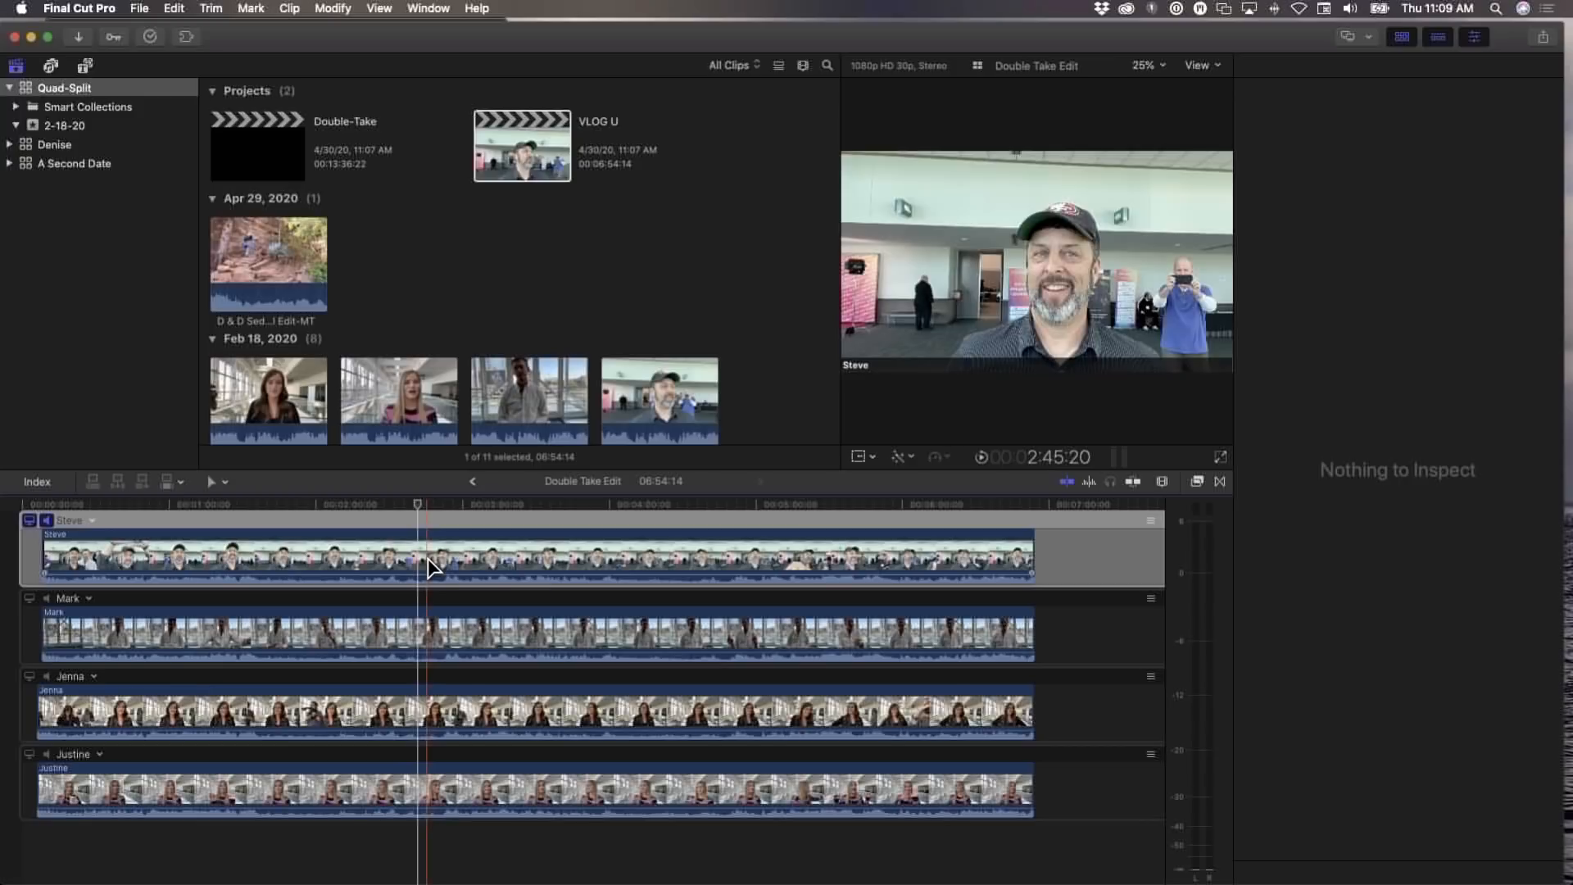
# Reveal the source clip of the multicam's uppermost angle in the browser and select that source clip
pyautogui.click(432, 565)
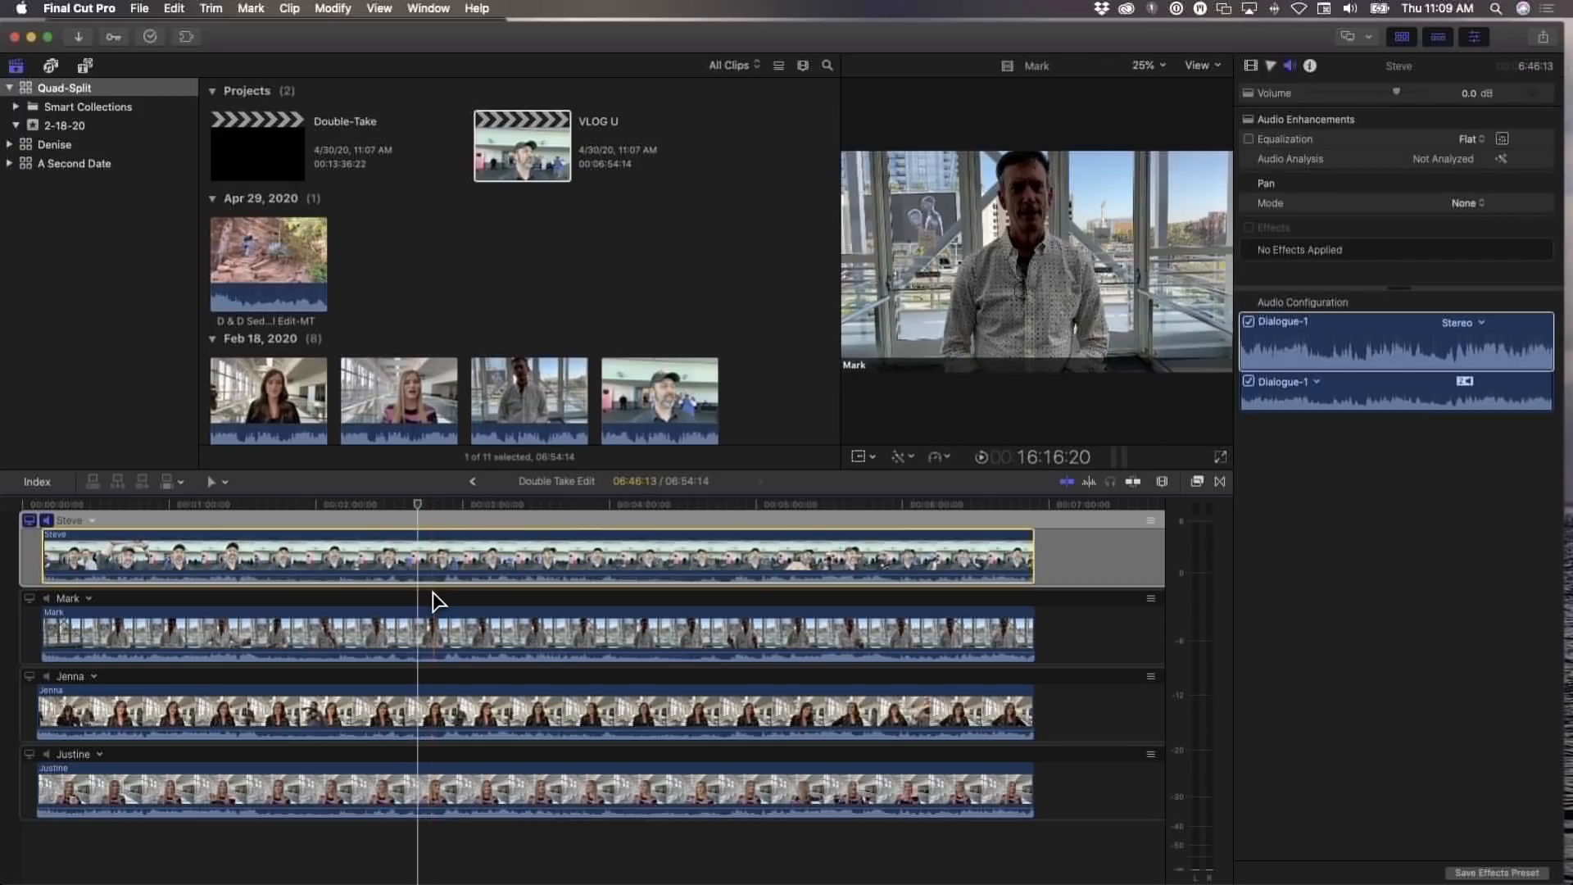
pyautogui.click(433, 593)
pyautogui.click(431, 556)
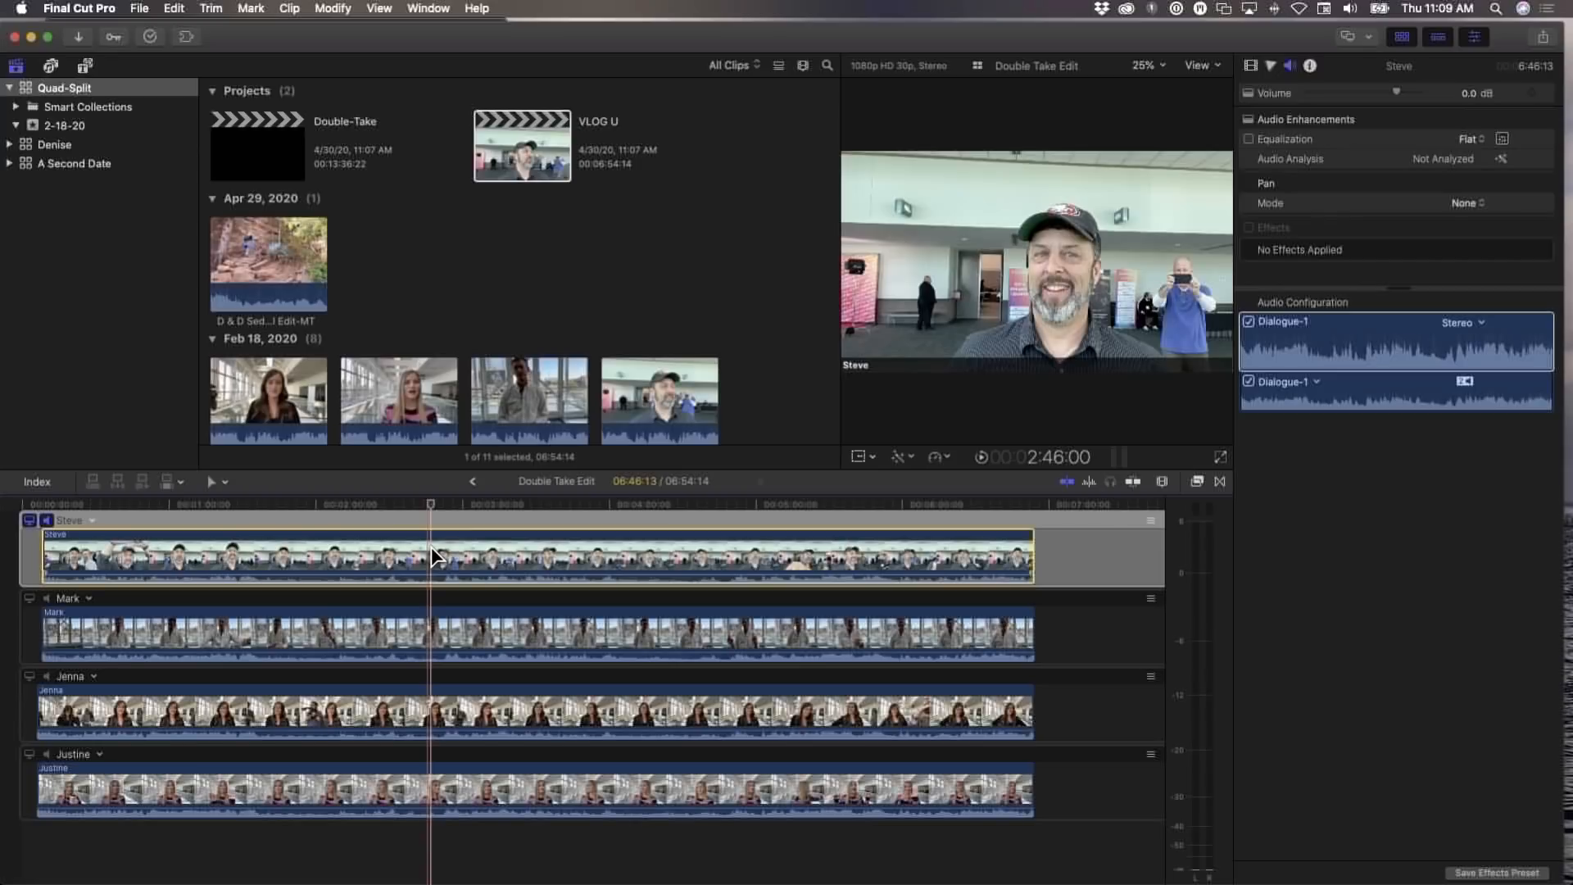
pyautogui.hotkey('shift', 'f')
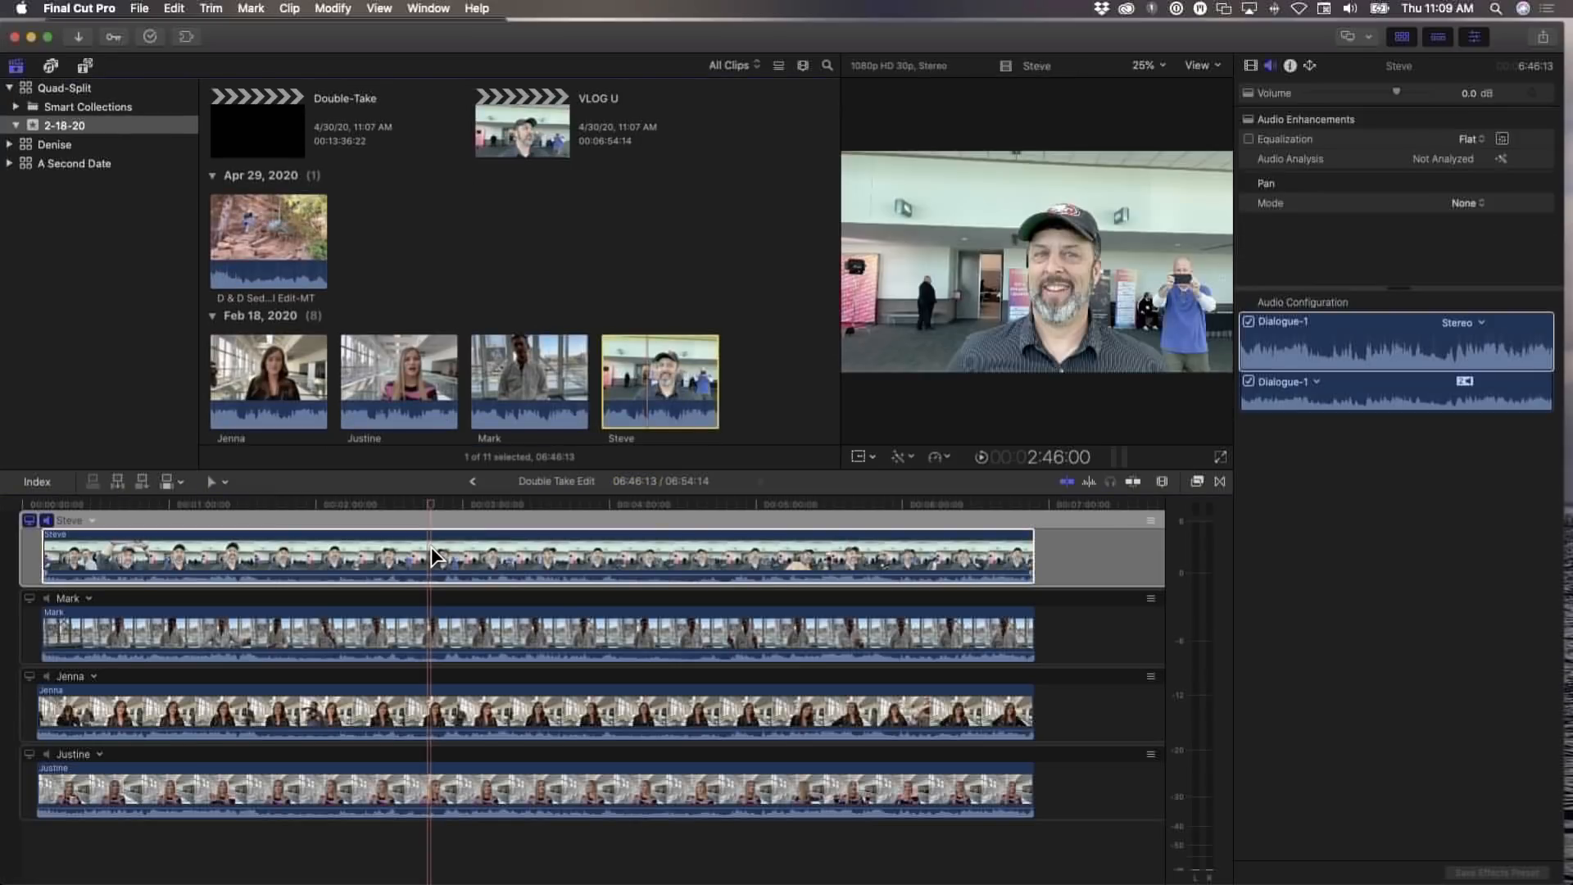
pyautogui.click(659, 361)
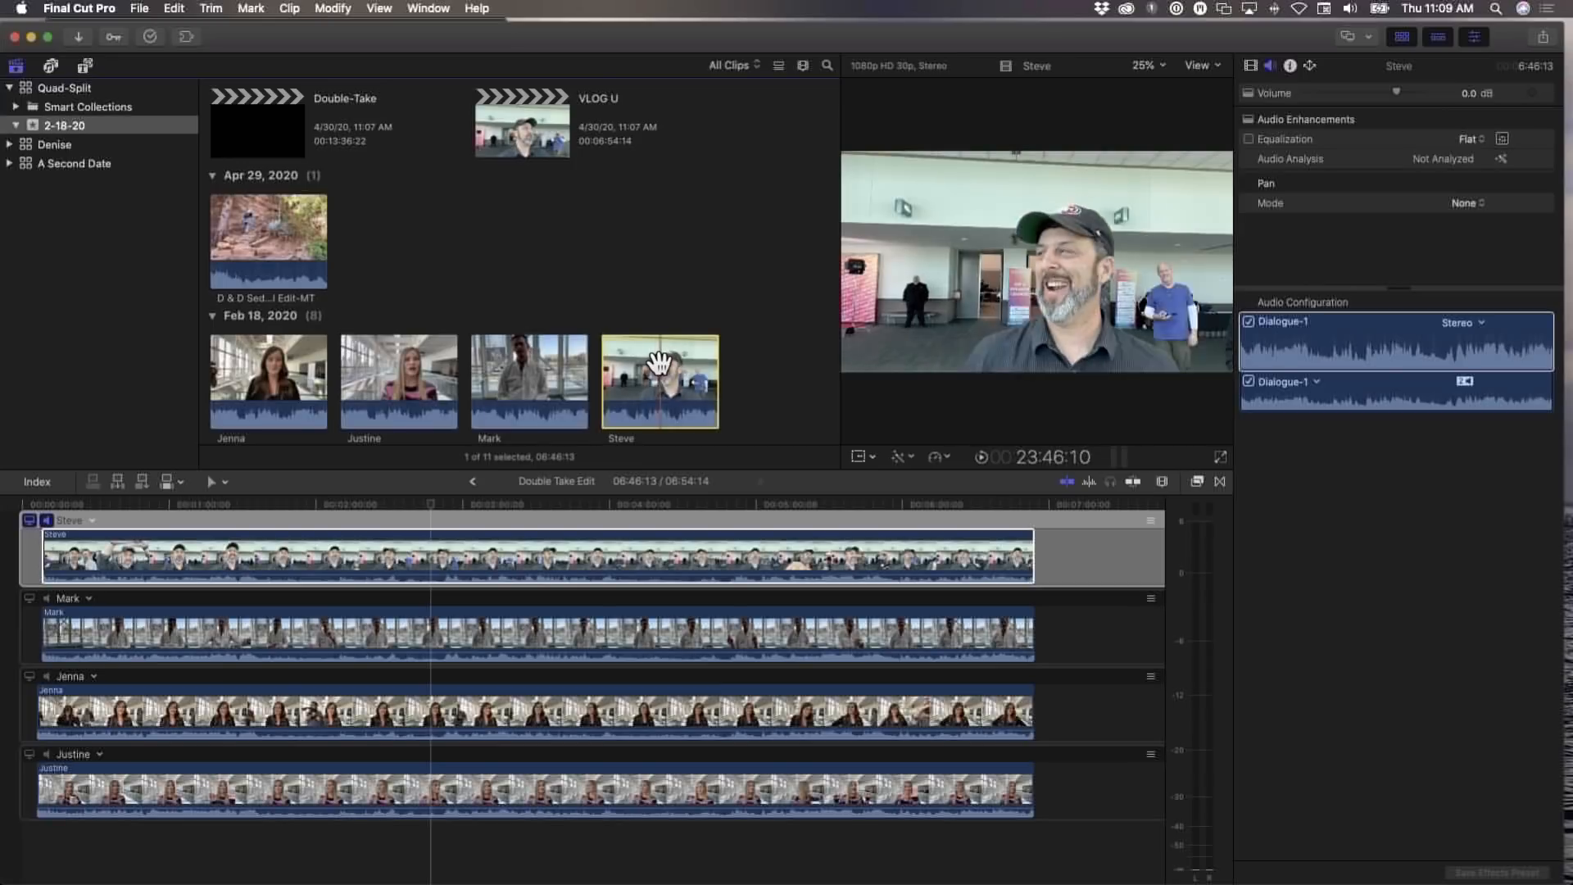
# Set up a Master File share of the selected source clip with the Audio Only format and AIFF audio
pyautogui.click(141, 10)
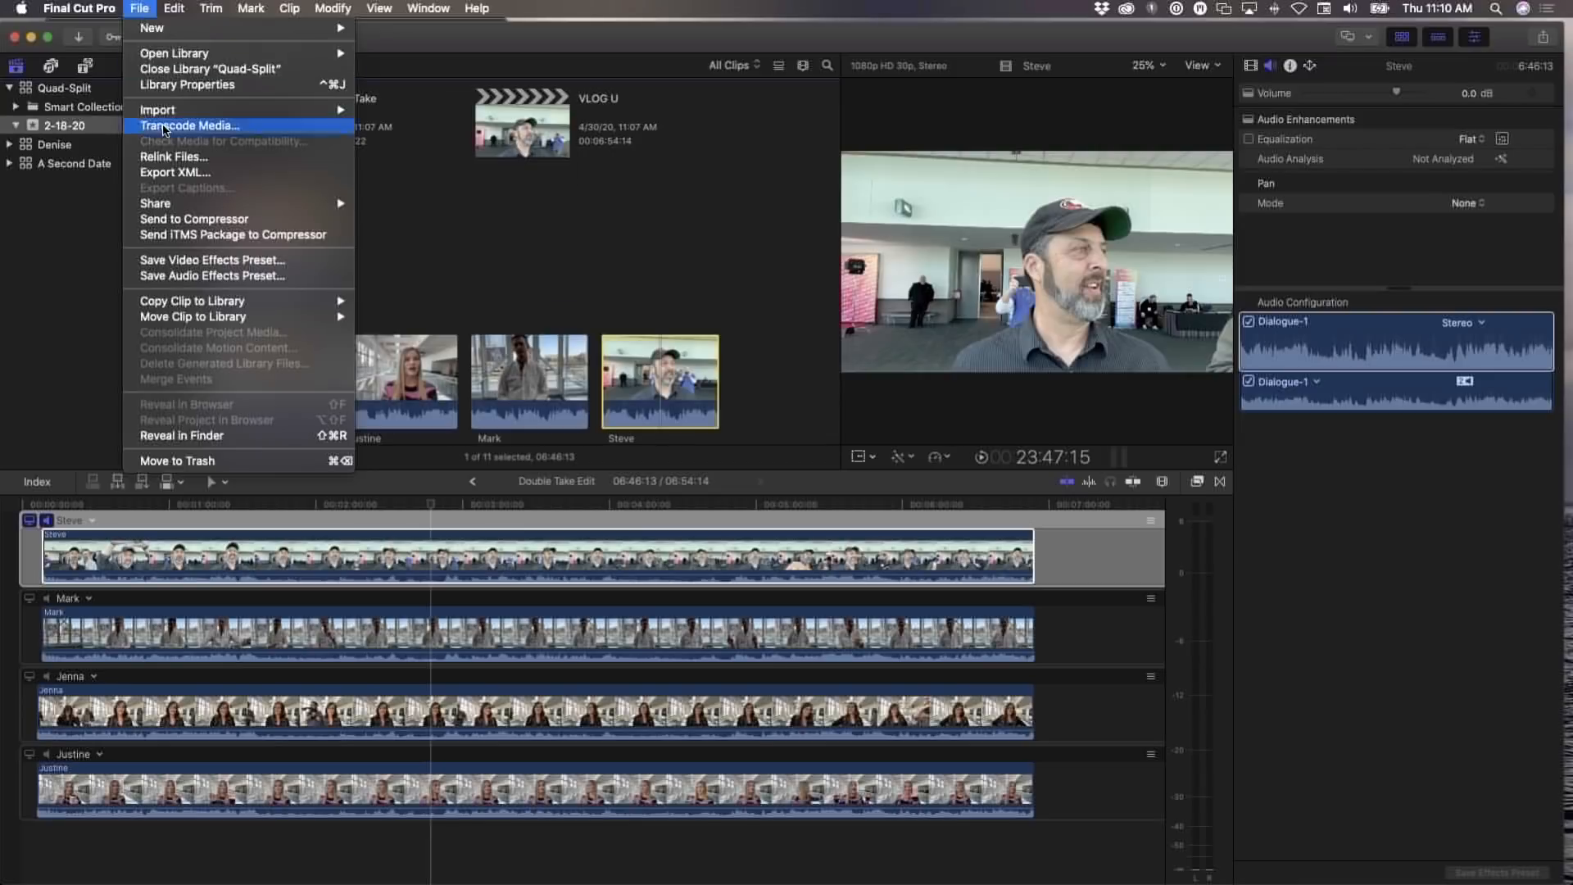
pyautogui.moveTo(158, 200)
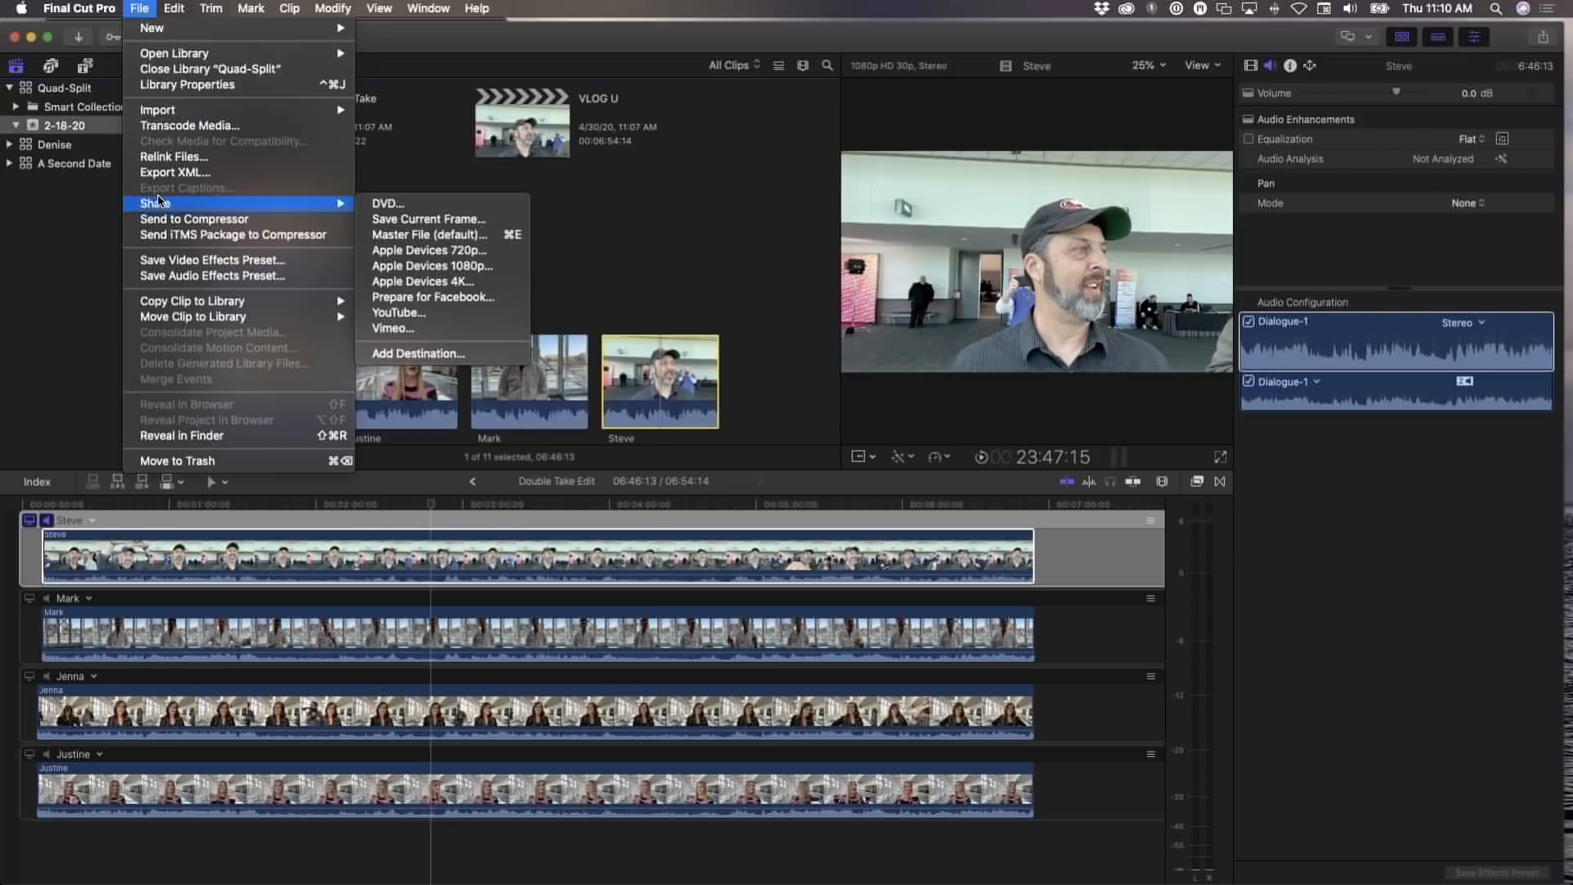
pyautogui.click(487, 237)
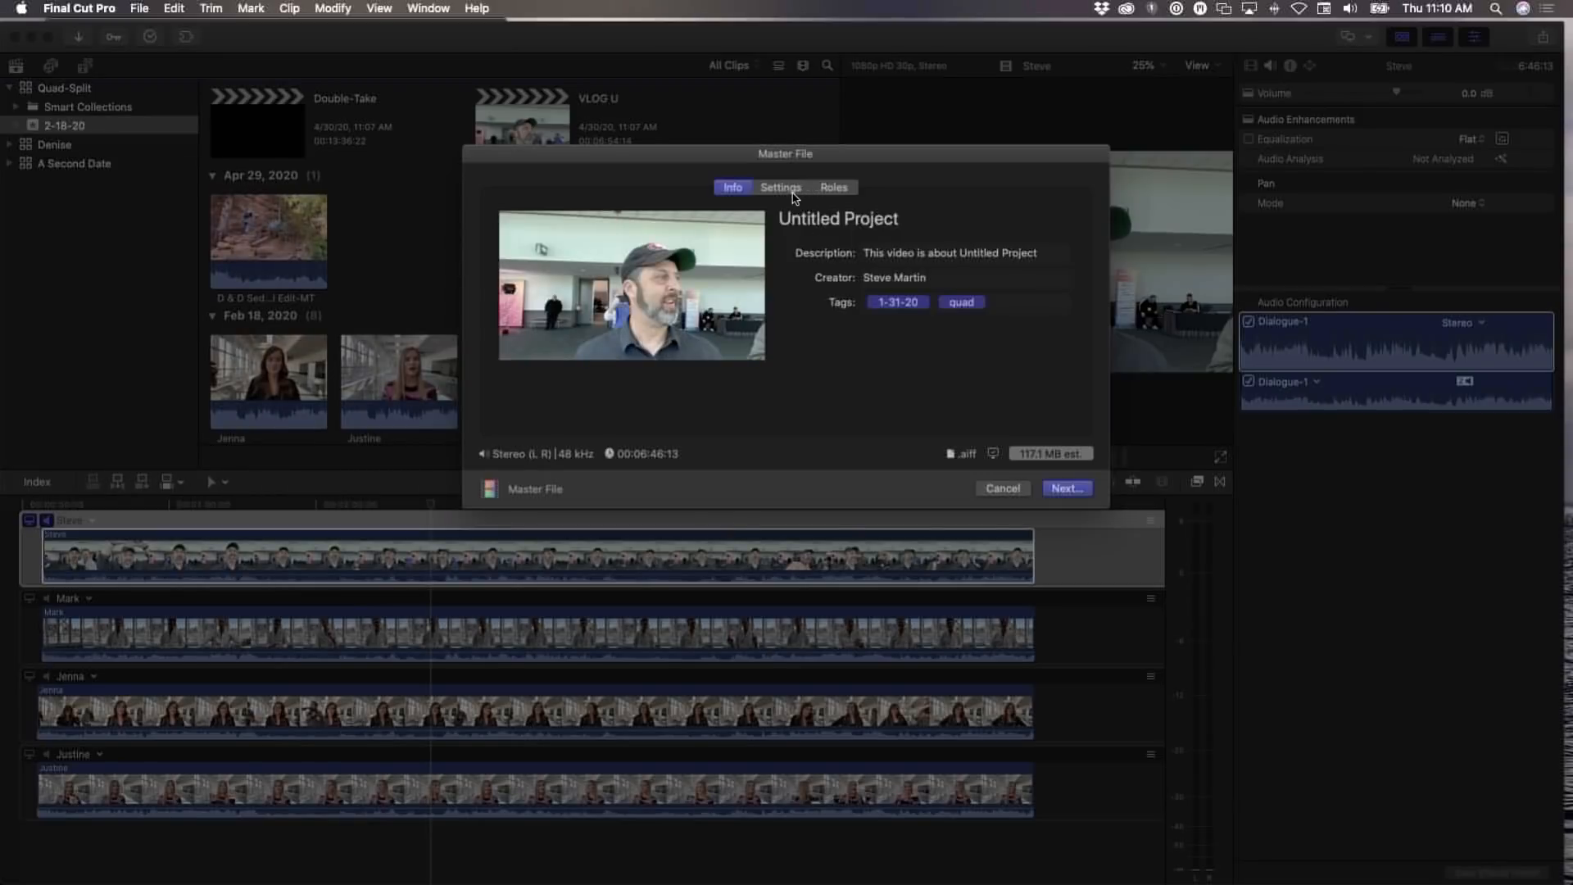
pyautogui.click(803, 191)
pyautogui.click(933, 258)
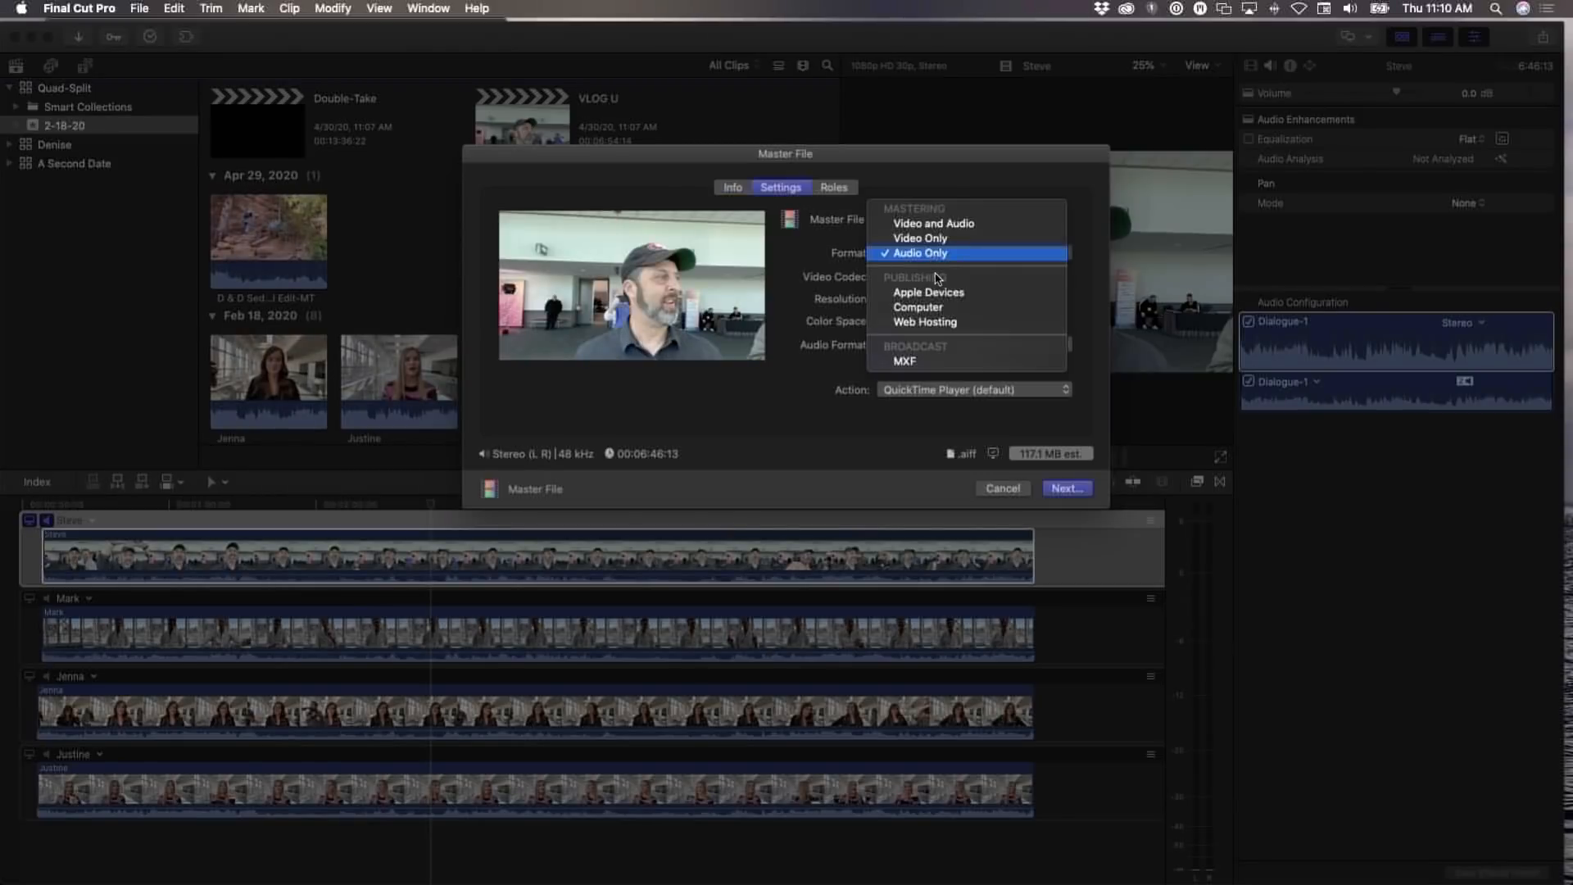
pyautogui.click(934, 259)
pyautogui.click(955, 345)
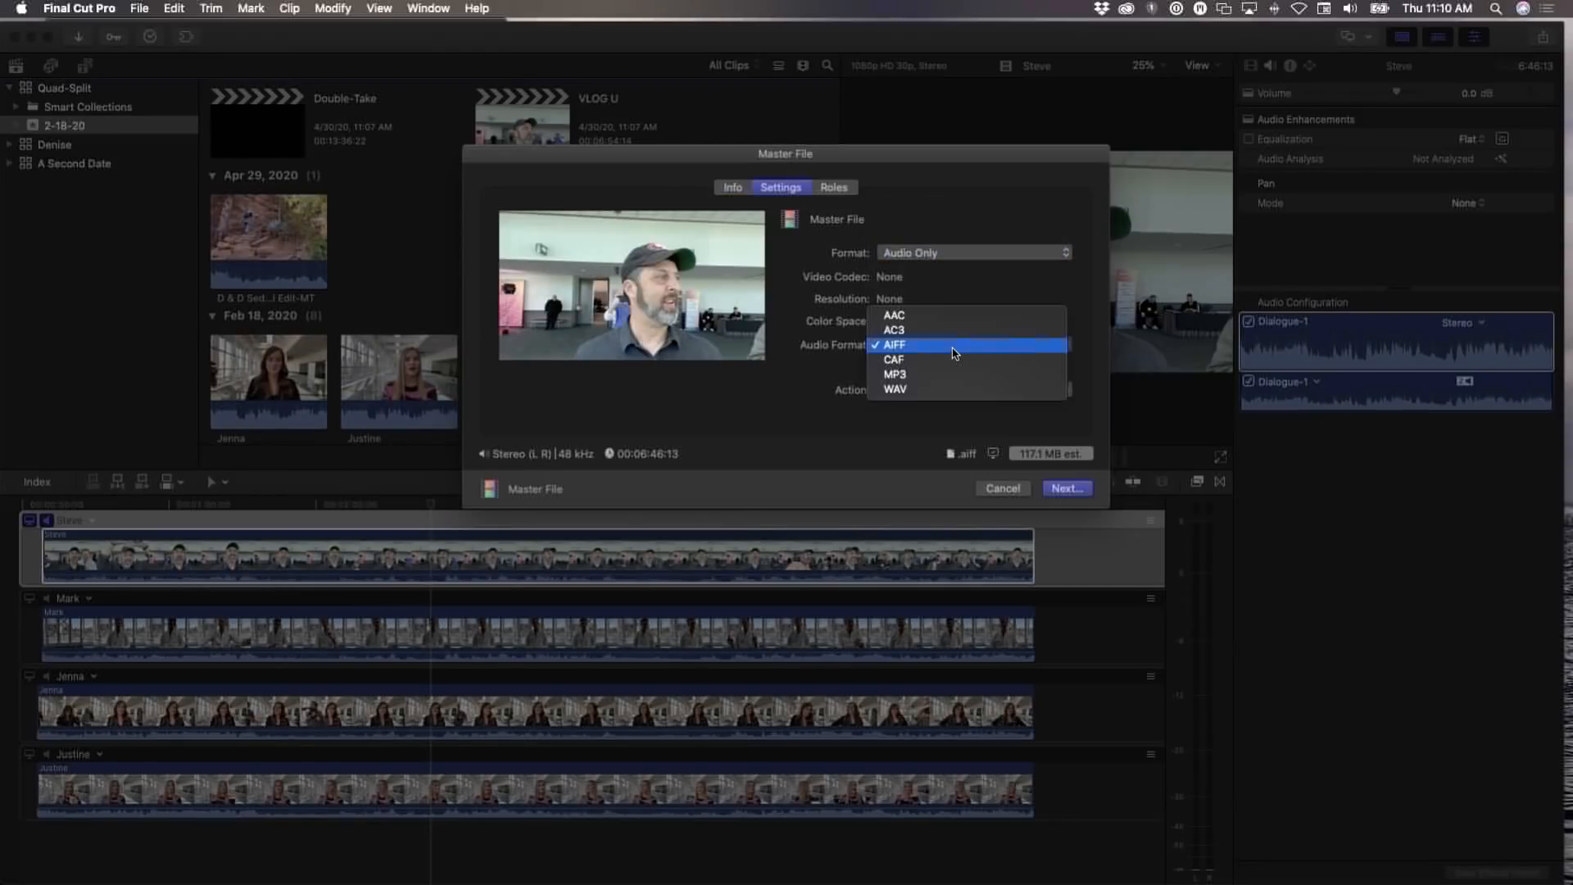
pyautogui.click(910, 350)
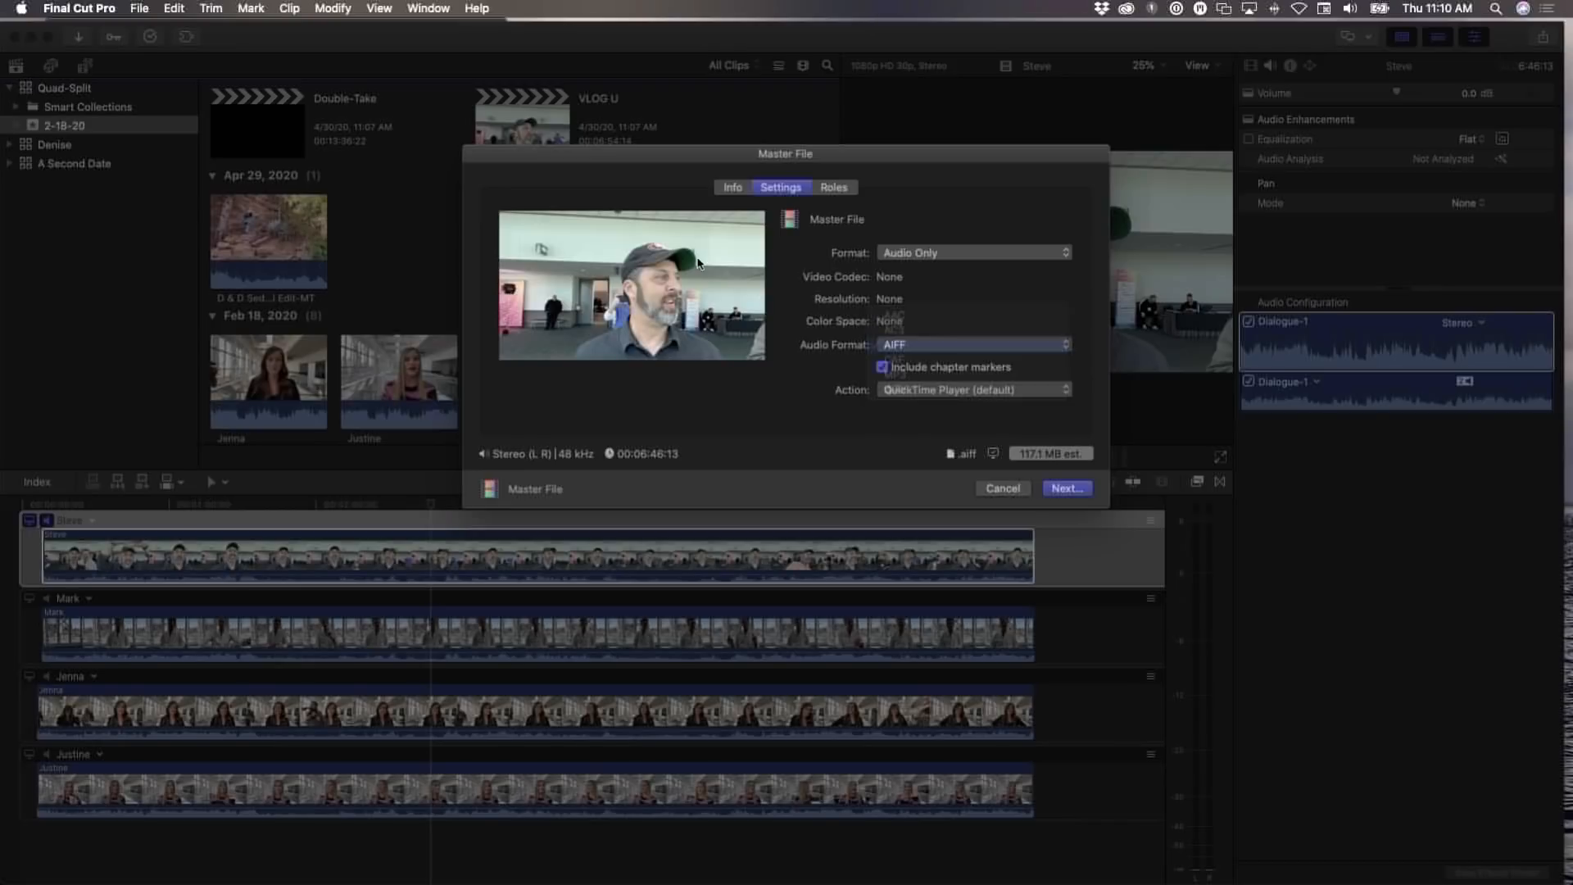
# Export the audio file to the Desktop as Steve-Normalized
pyautogui.click(1080, 492)
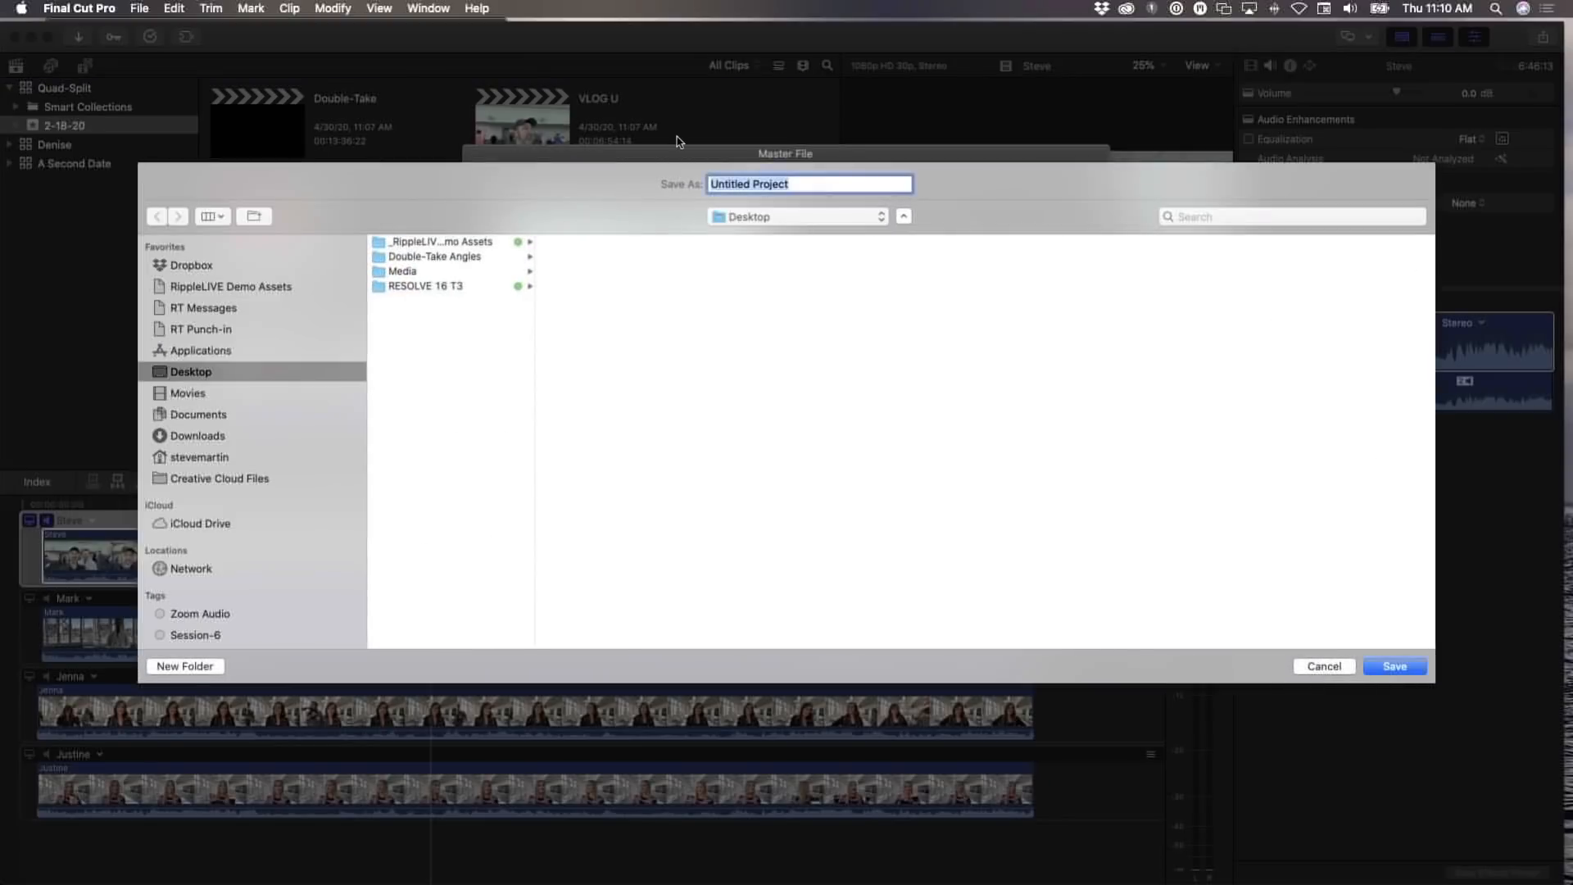
pyautogui.write('Steve-Normalized')
pyautogui.click(1395, 666)
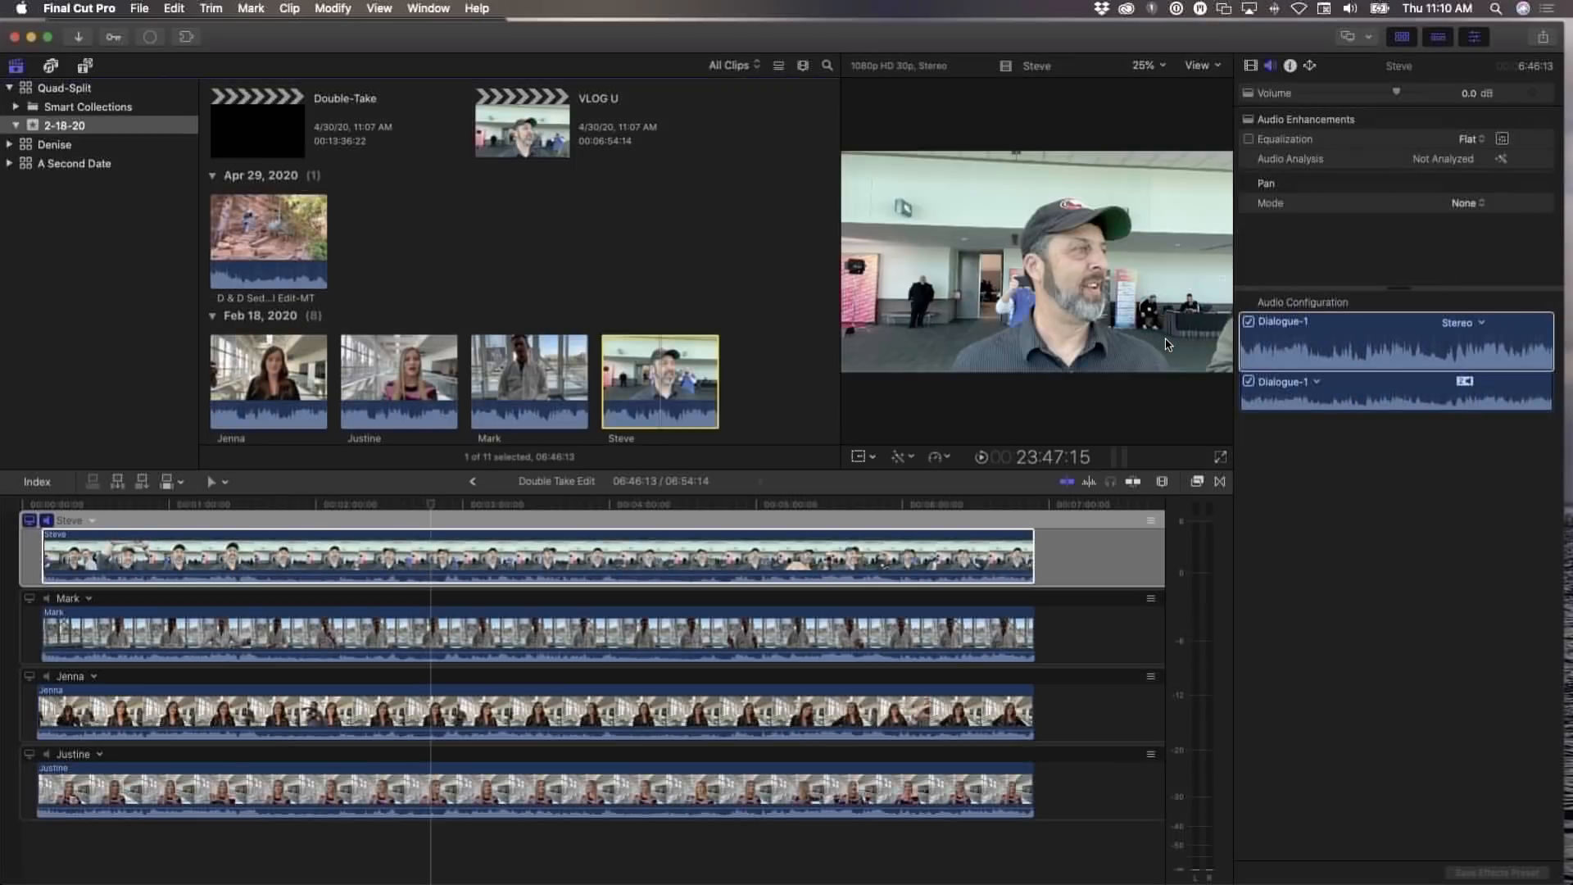
# Close the exported file's QuickTime Player window and switch to Adobe Audition
pyautogui.press('super+Tab')
pyautogui.press('super+Tab')
pyautogui.press('super+Tab')
pyautogui.press('super+Tab')
pyautogui.press('super+Tab')
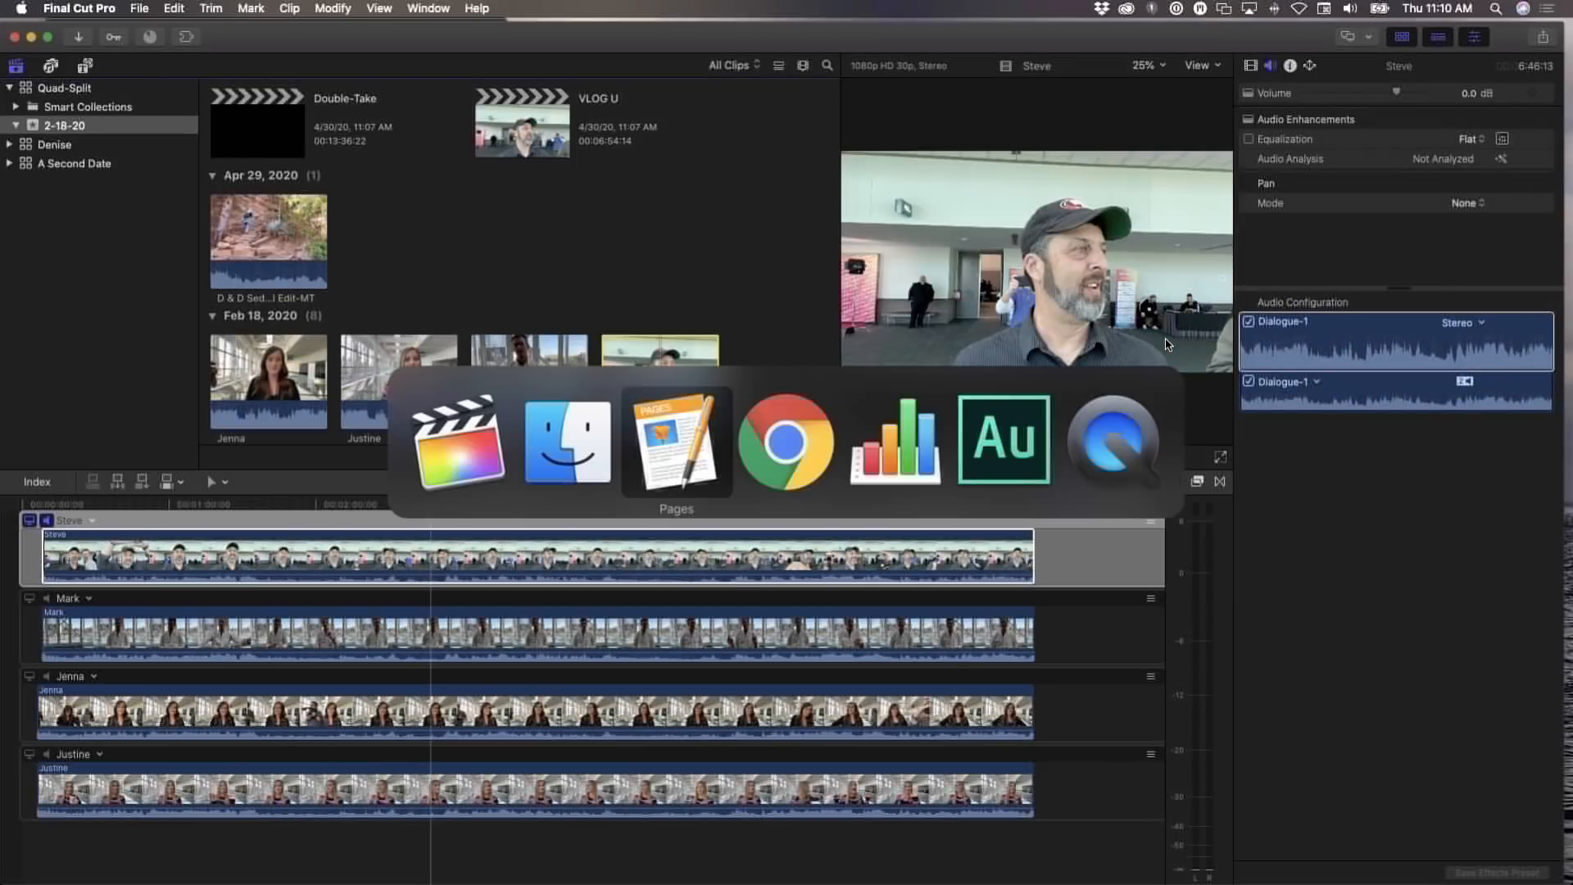
pyautogui.press('super+Tab')
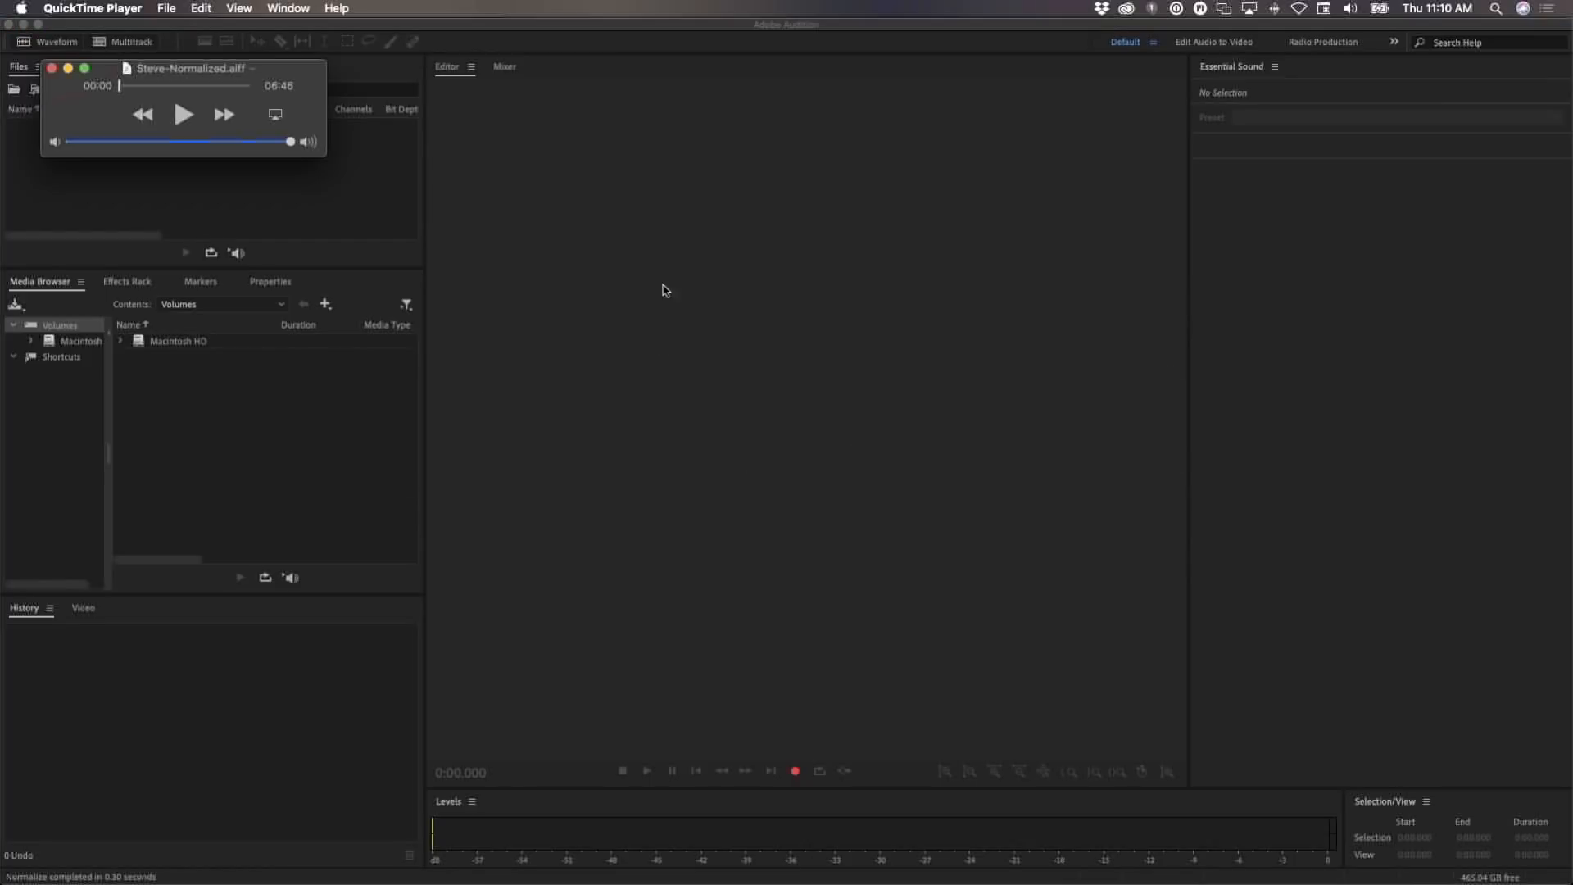
pyautogui.click(51, 69)
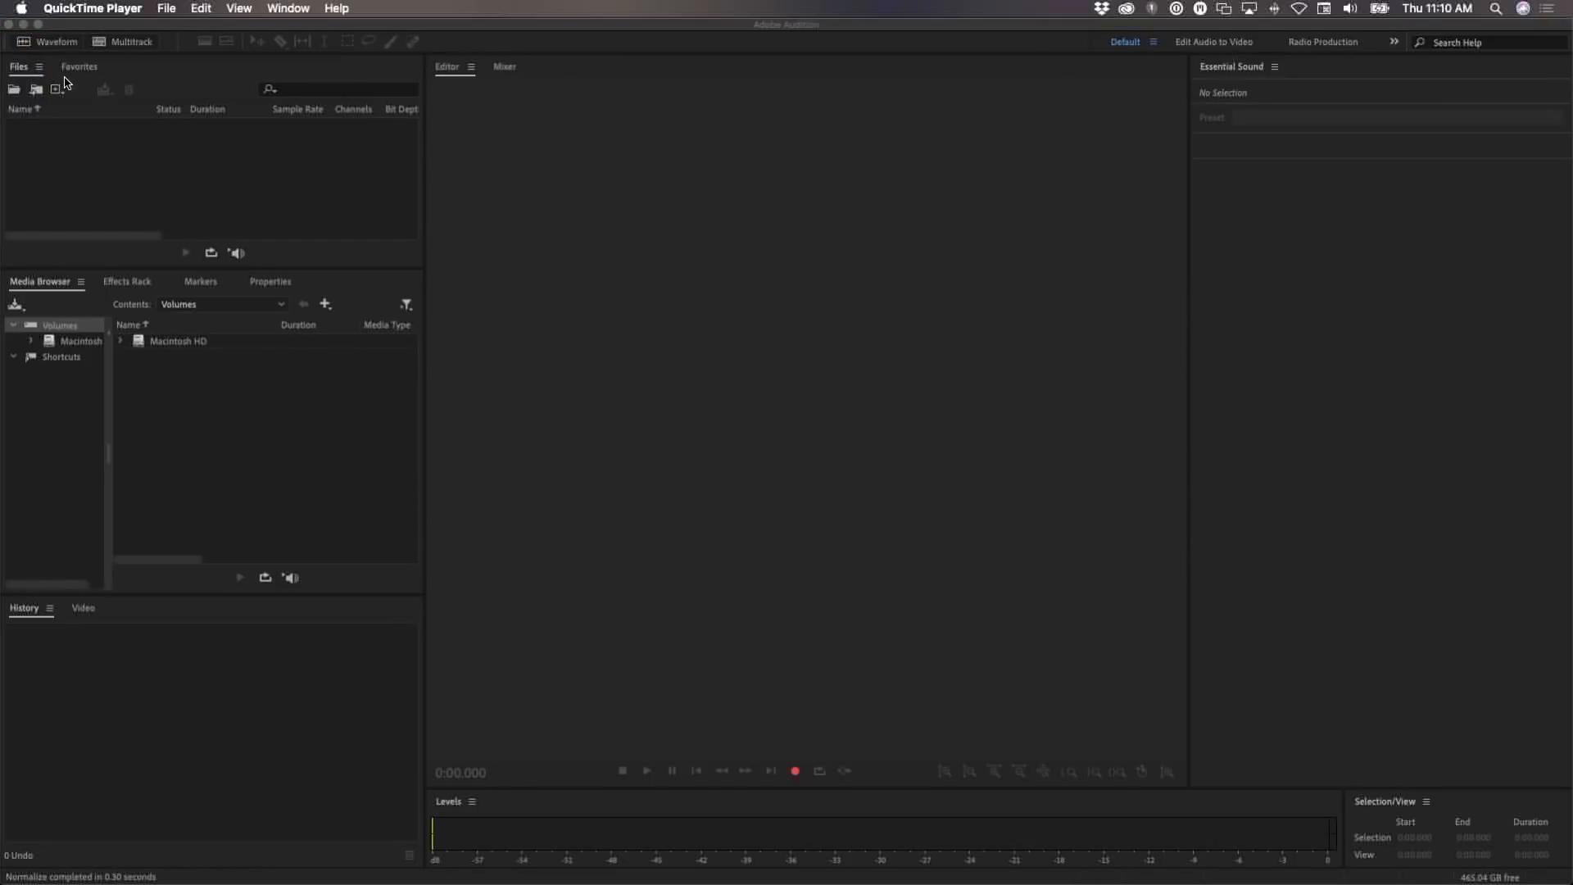
pyautogui.click(651, 122)
# Open Steve-Normalized.aiff from the Desktop for editing
pyautogui.click(154, 8)
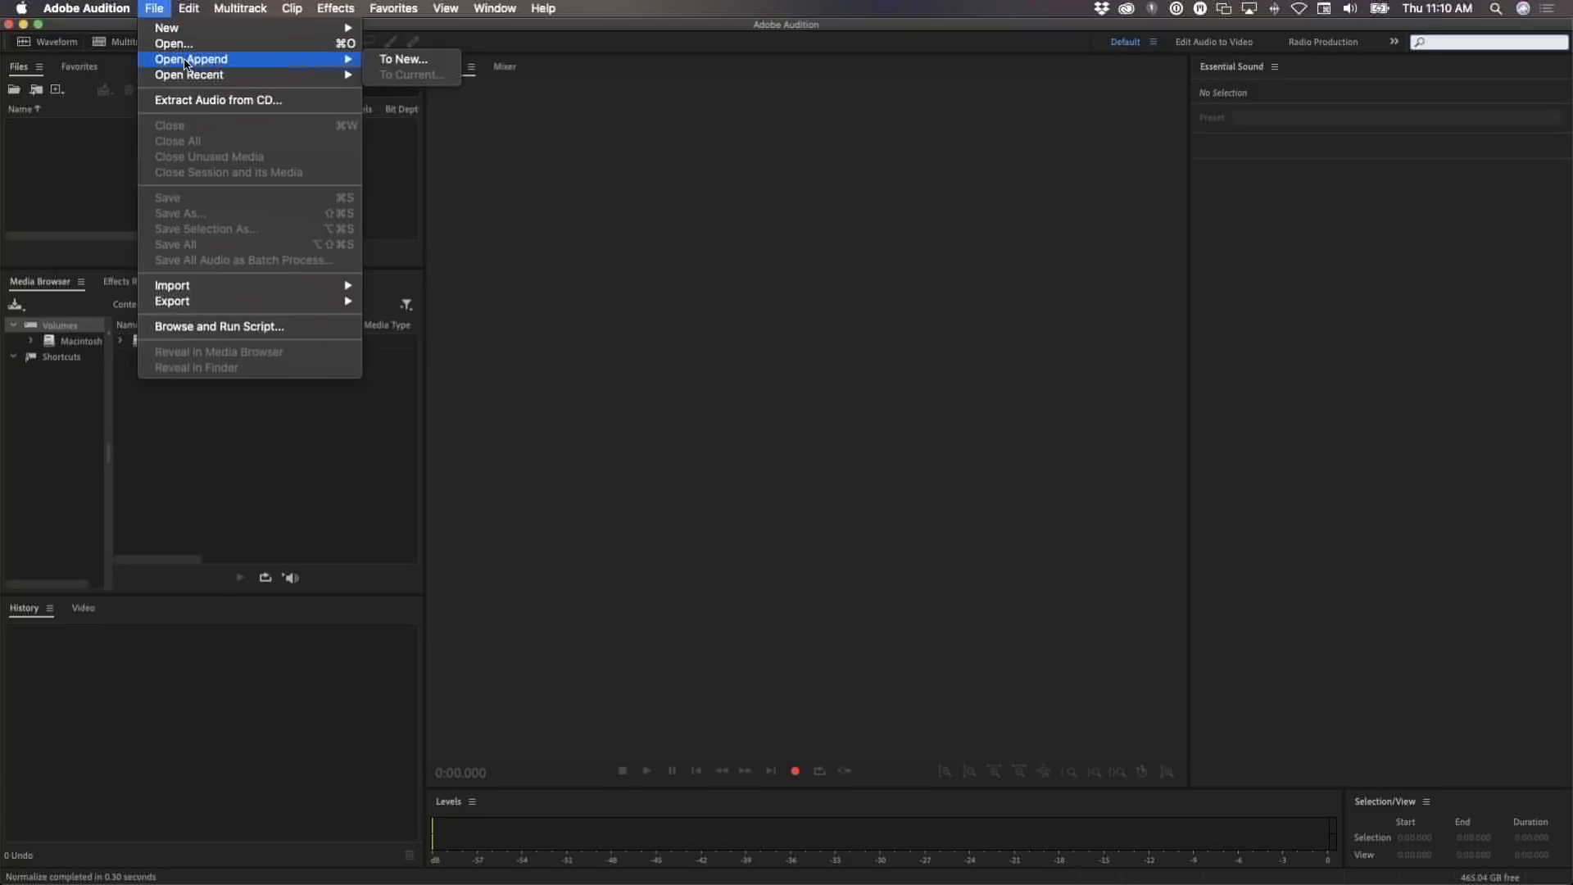
pyautogui.click(174, 44)
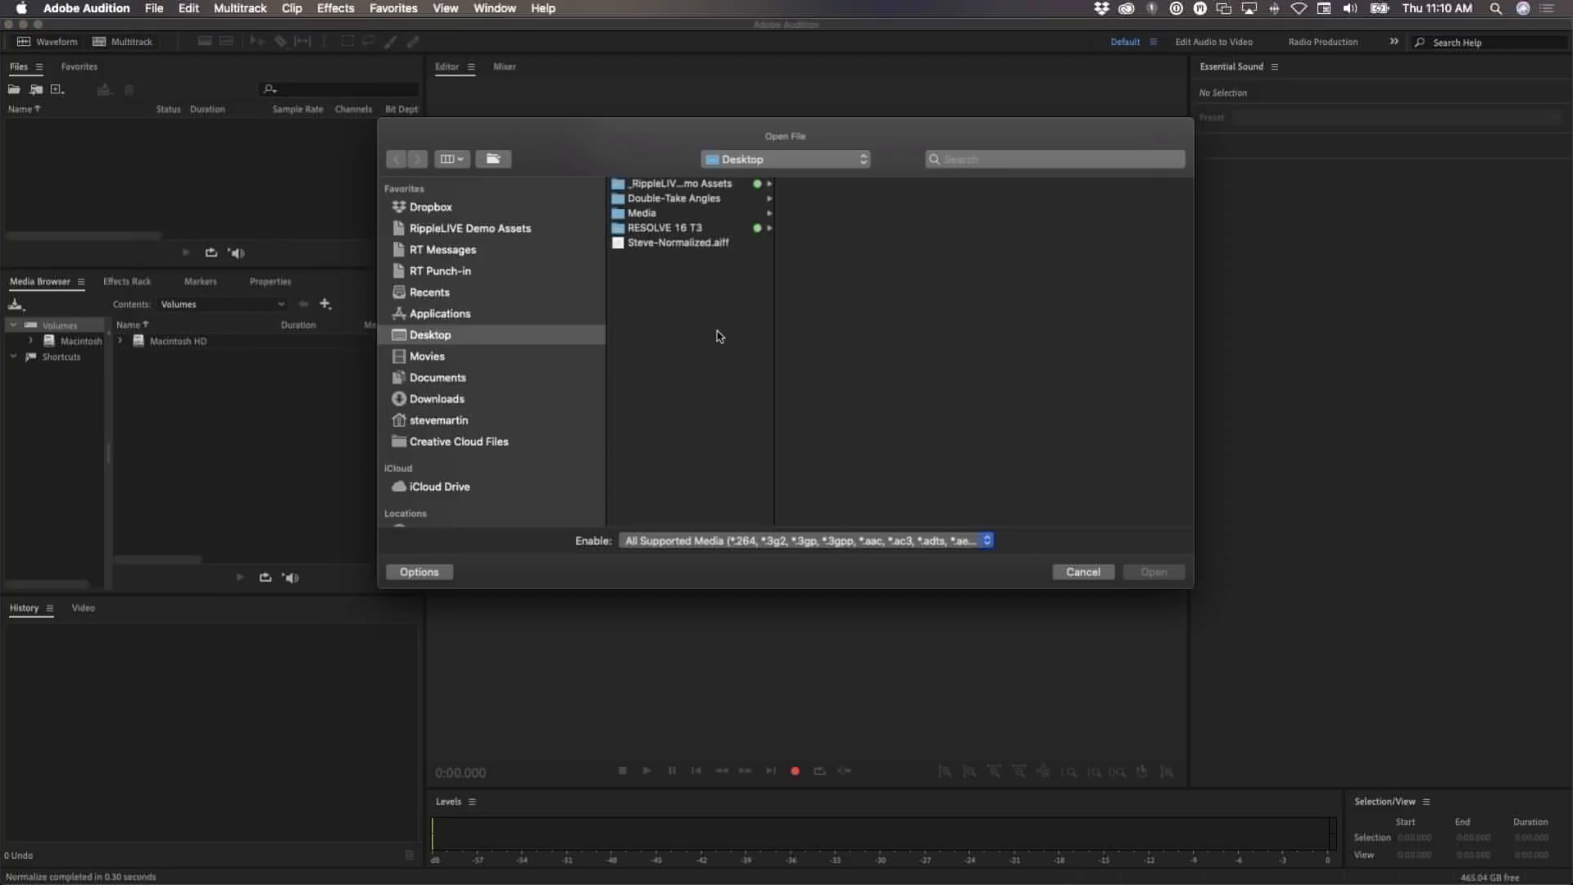
pyautogui.click(670, 244)
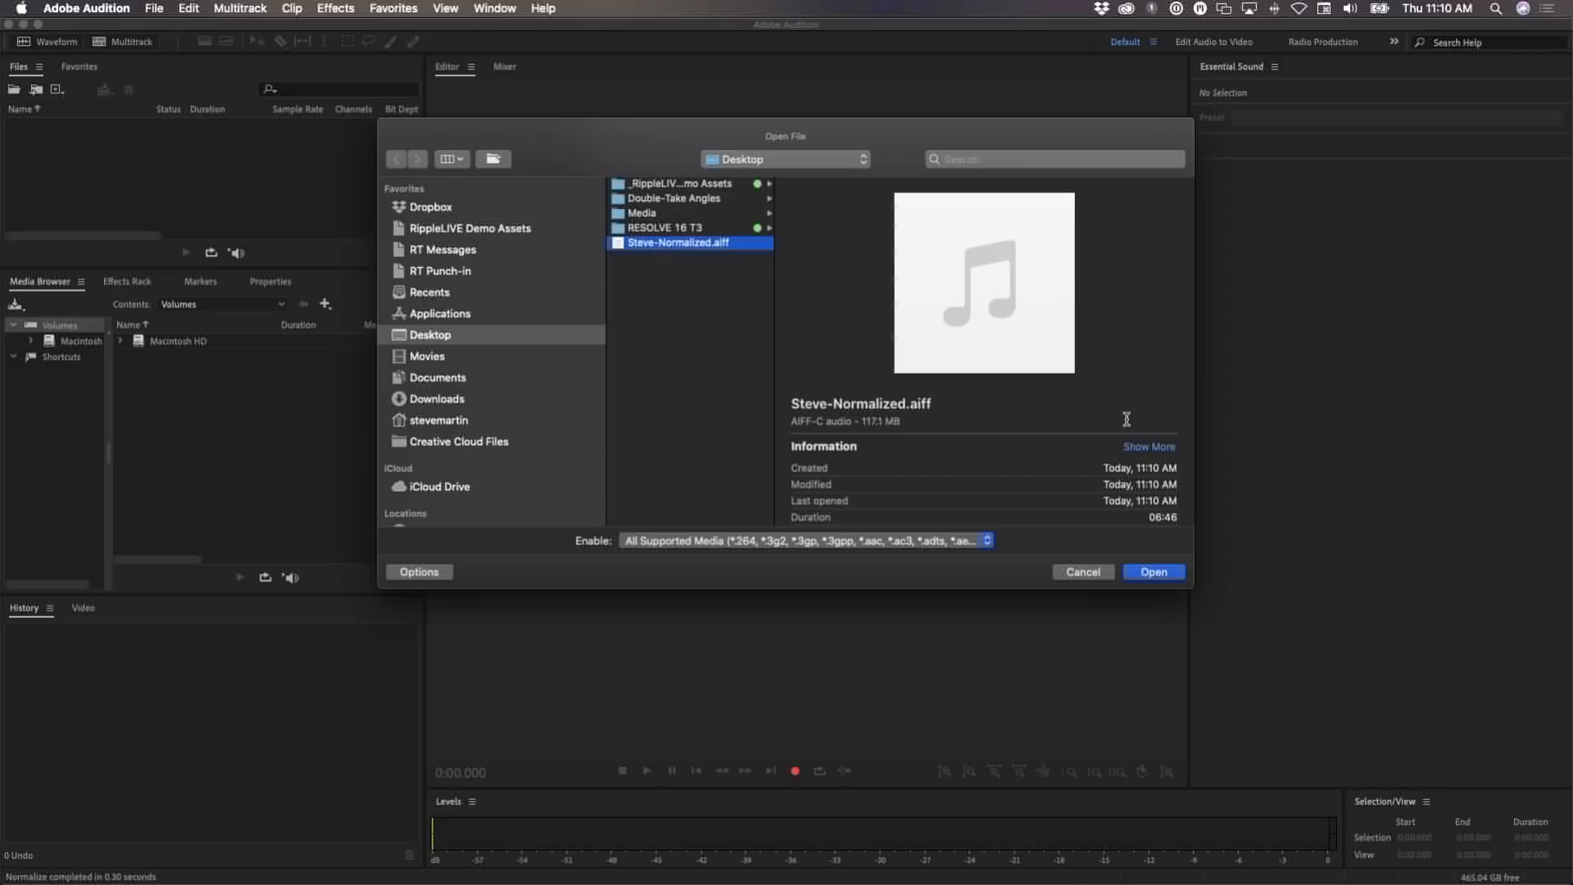
pyautogui.click(1146, 573)
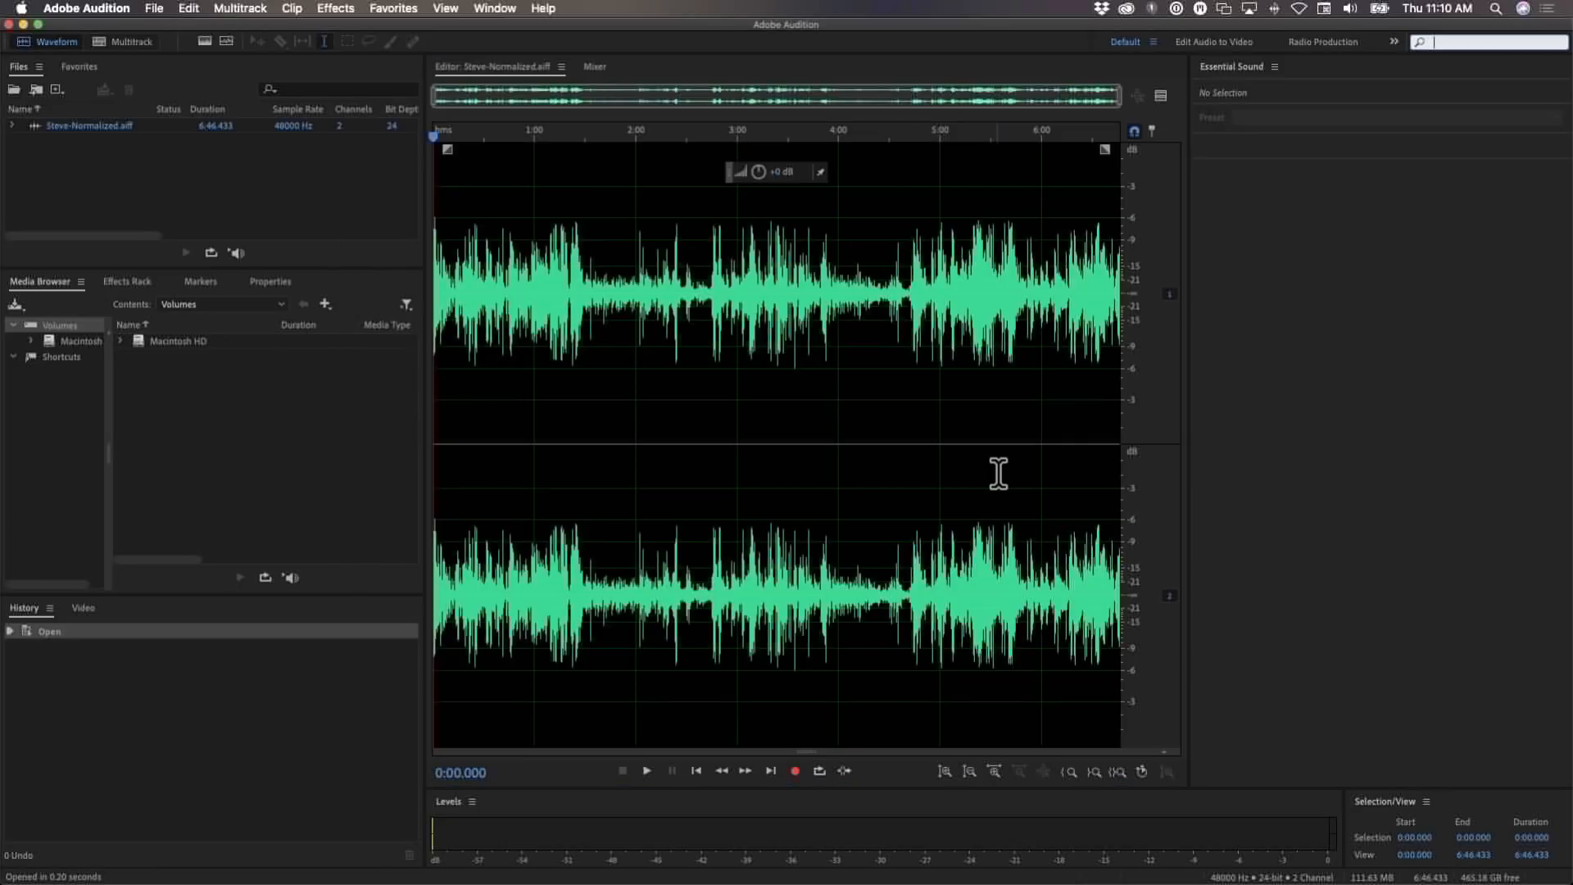
# Select the entire stereo waveform and normalize it to -3.00 dB with all channels normalized equally
pyautogui.doubleClick(770, 410)
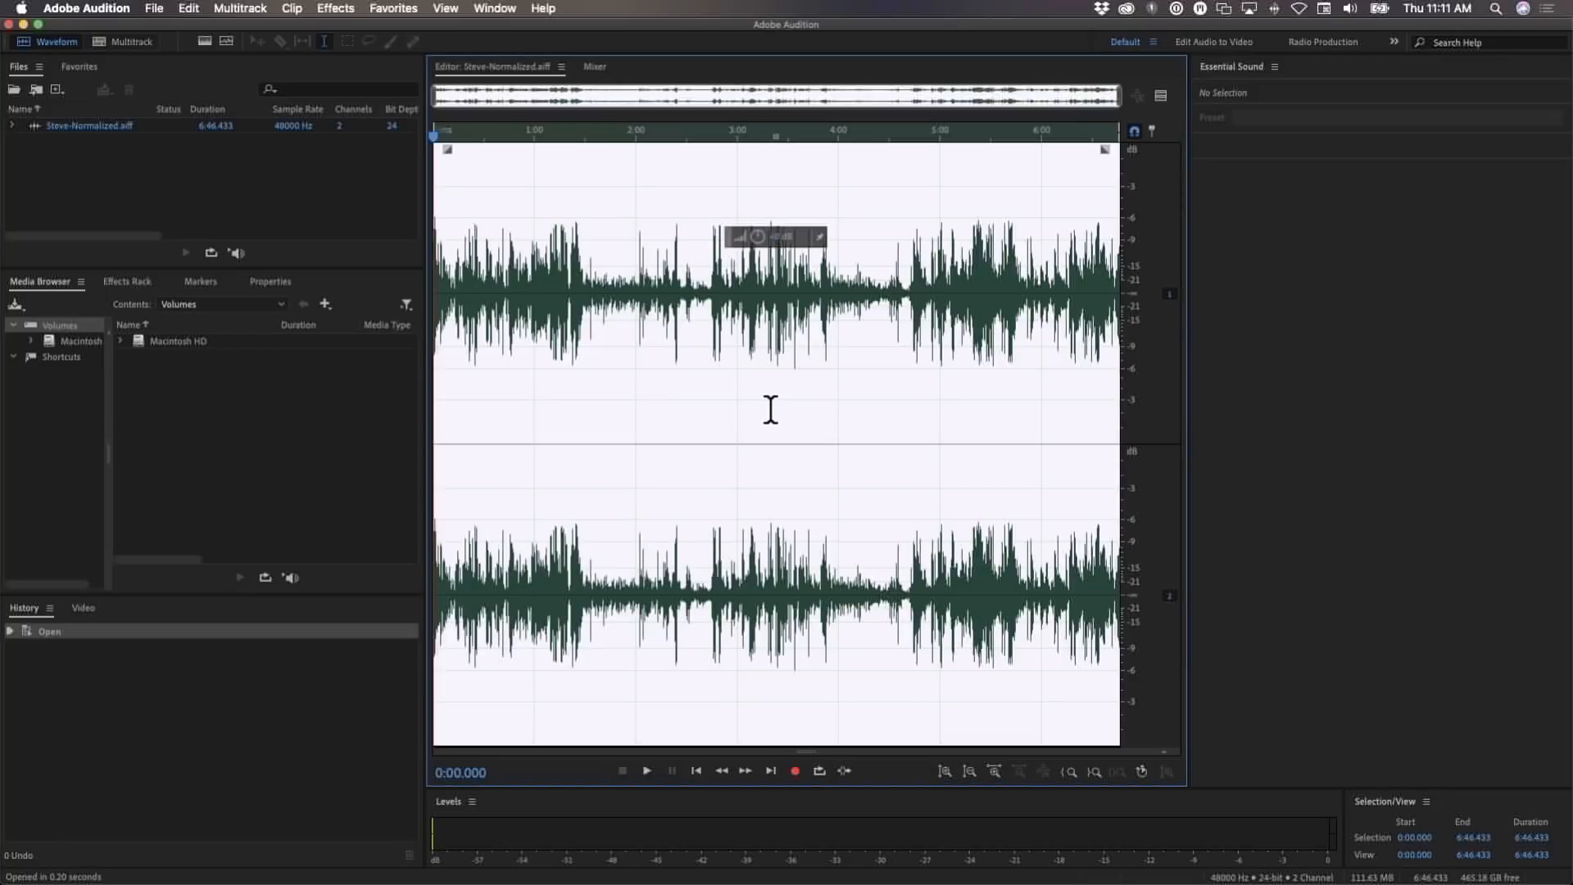
pyautogui.click(336, 9)
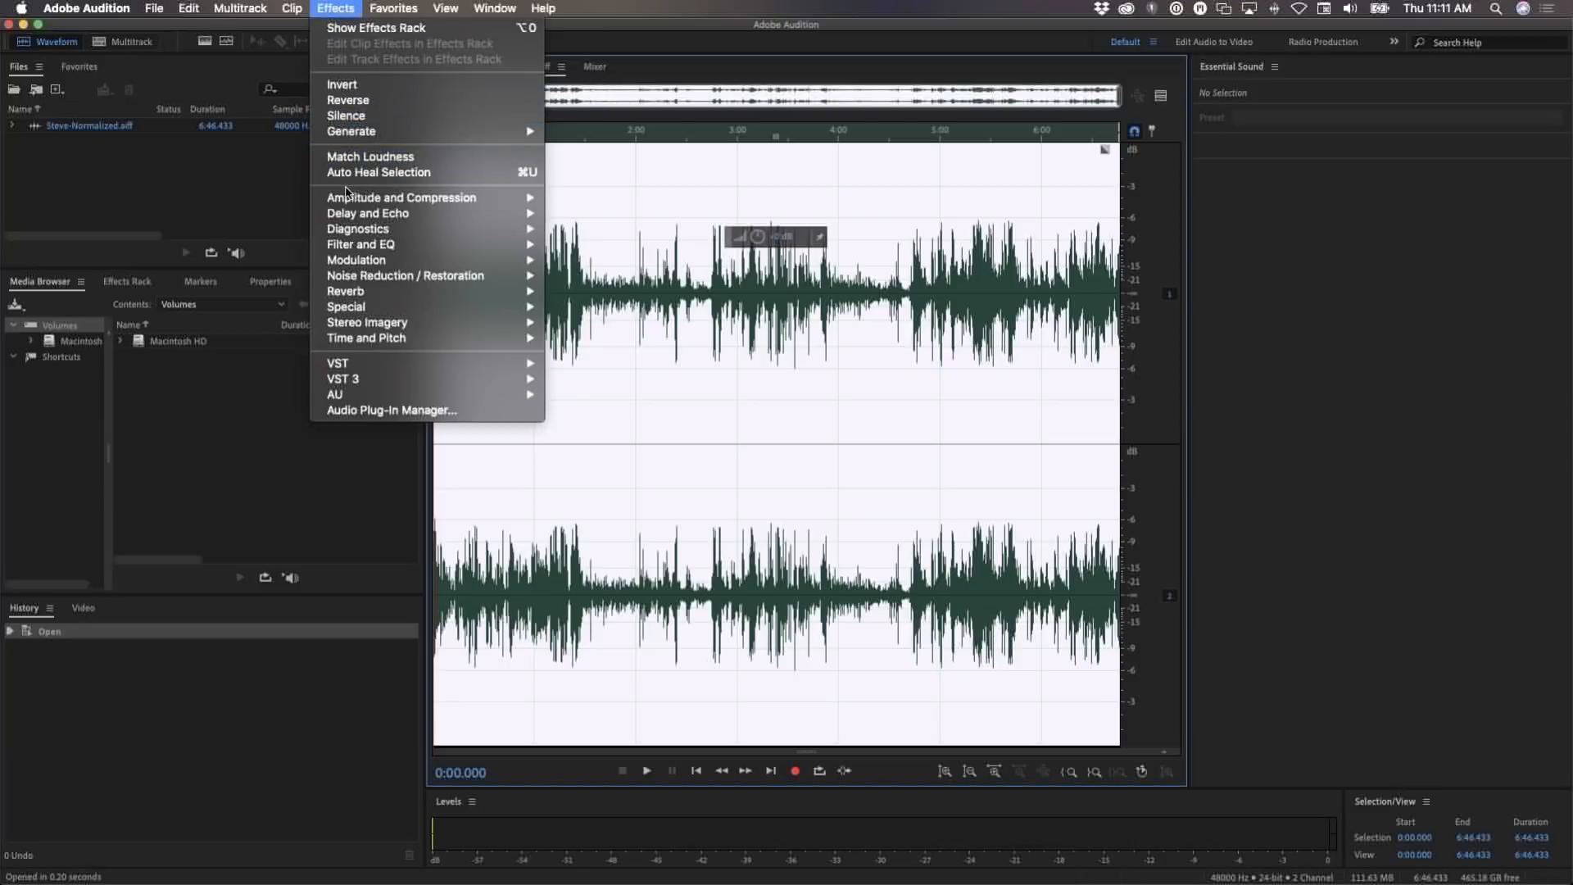
pyautogui.moveTo(345, 197)
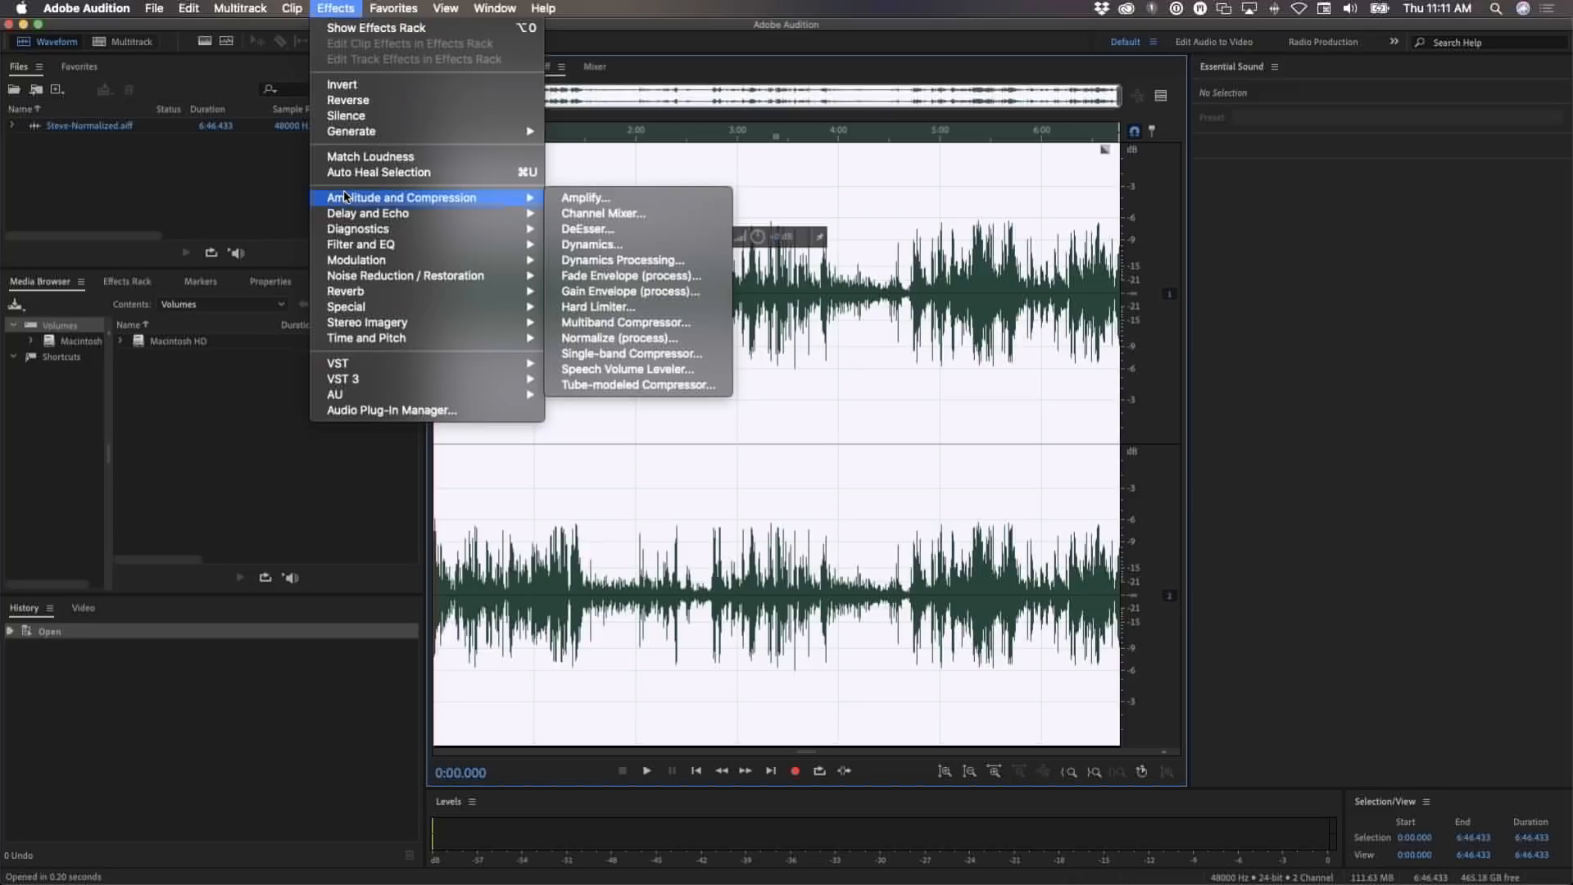
pyautogui.click(645, 342)
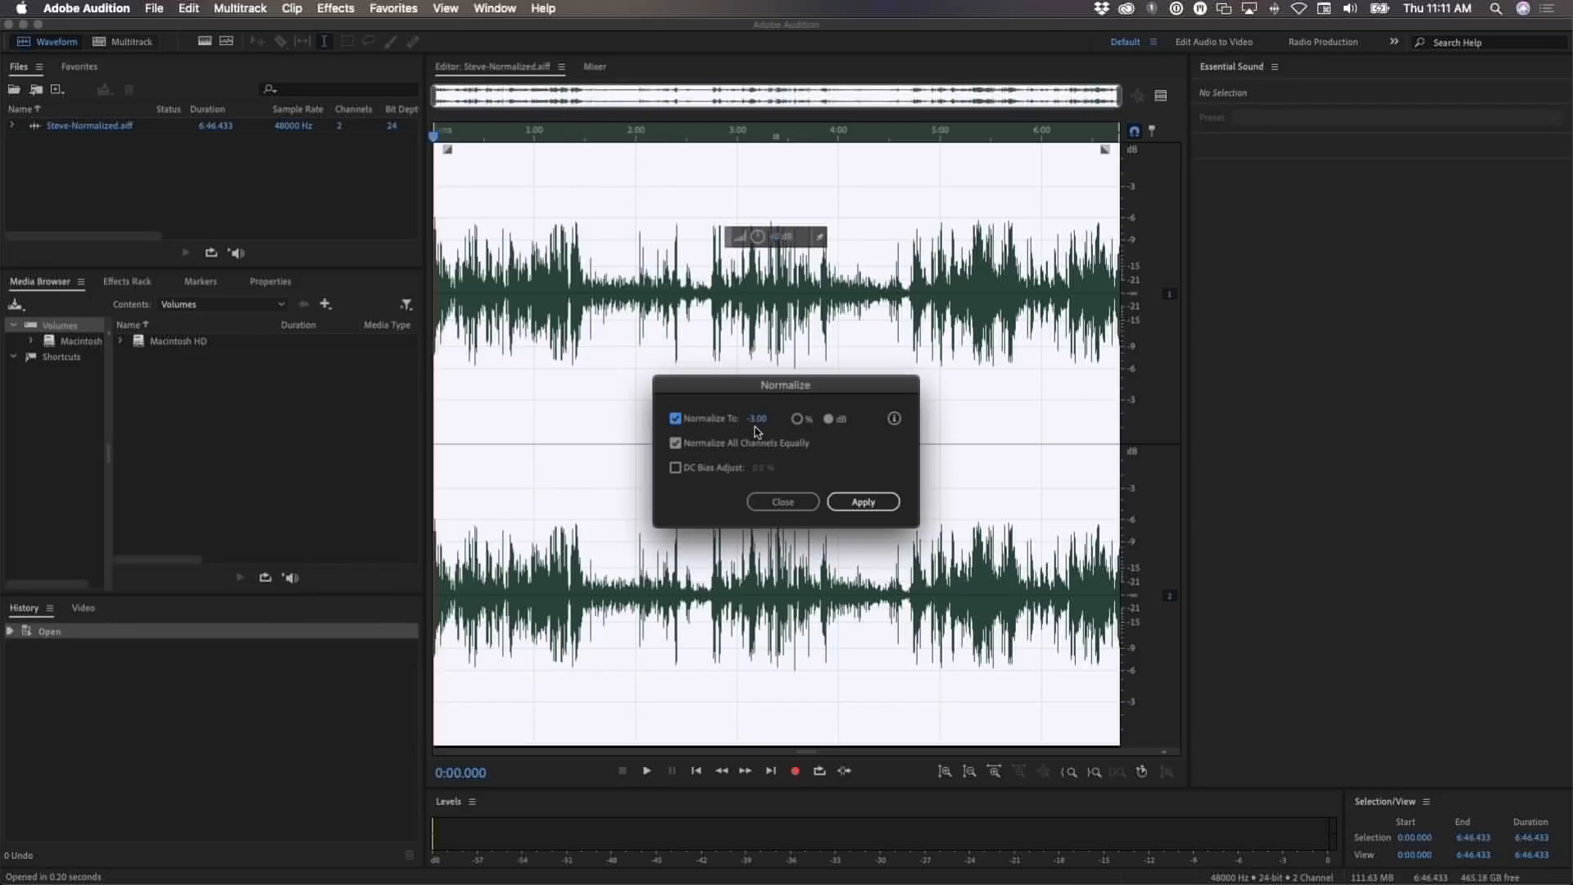
pyautogui.click(863, 503)
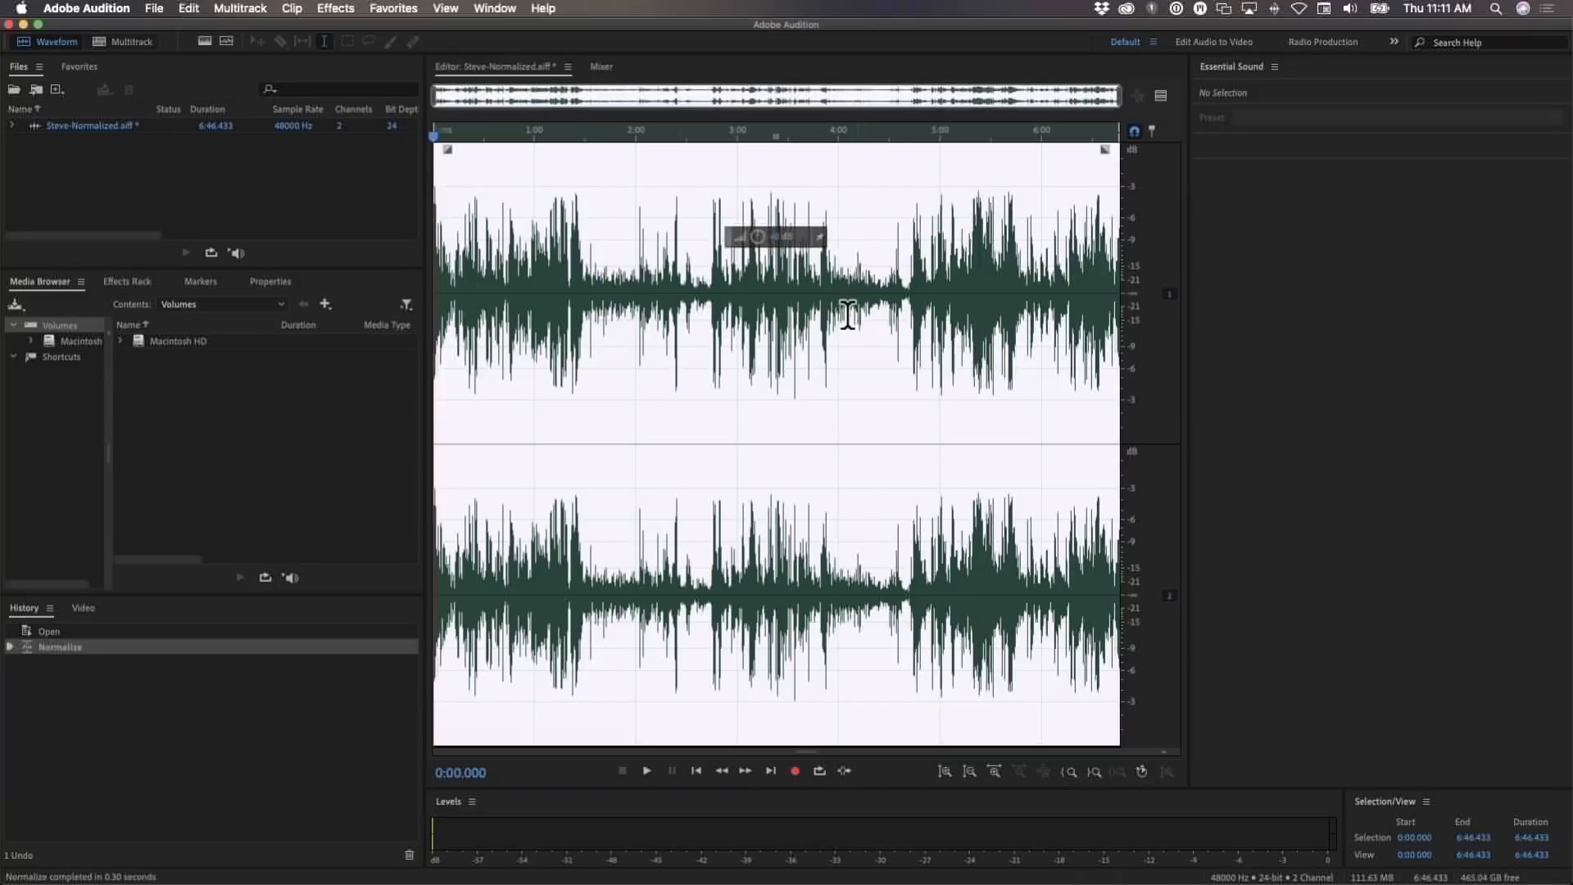
# Compare the Open and Normalize history states twice, finish on the normalized state, and save the audio file
pyautogui.click(51, 633)
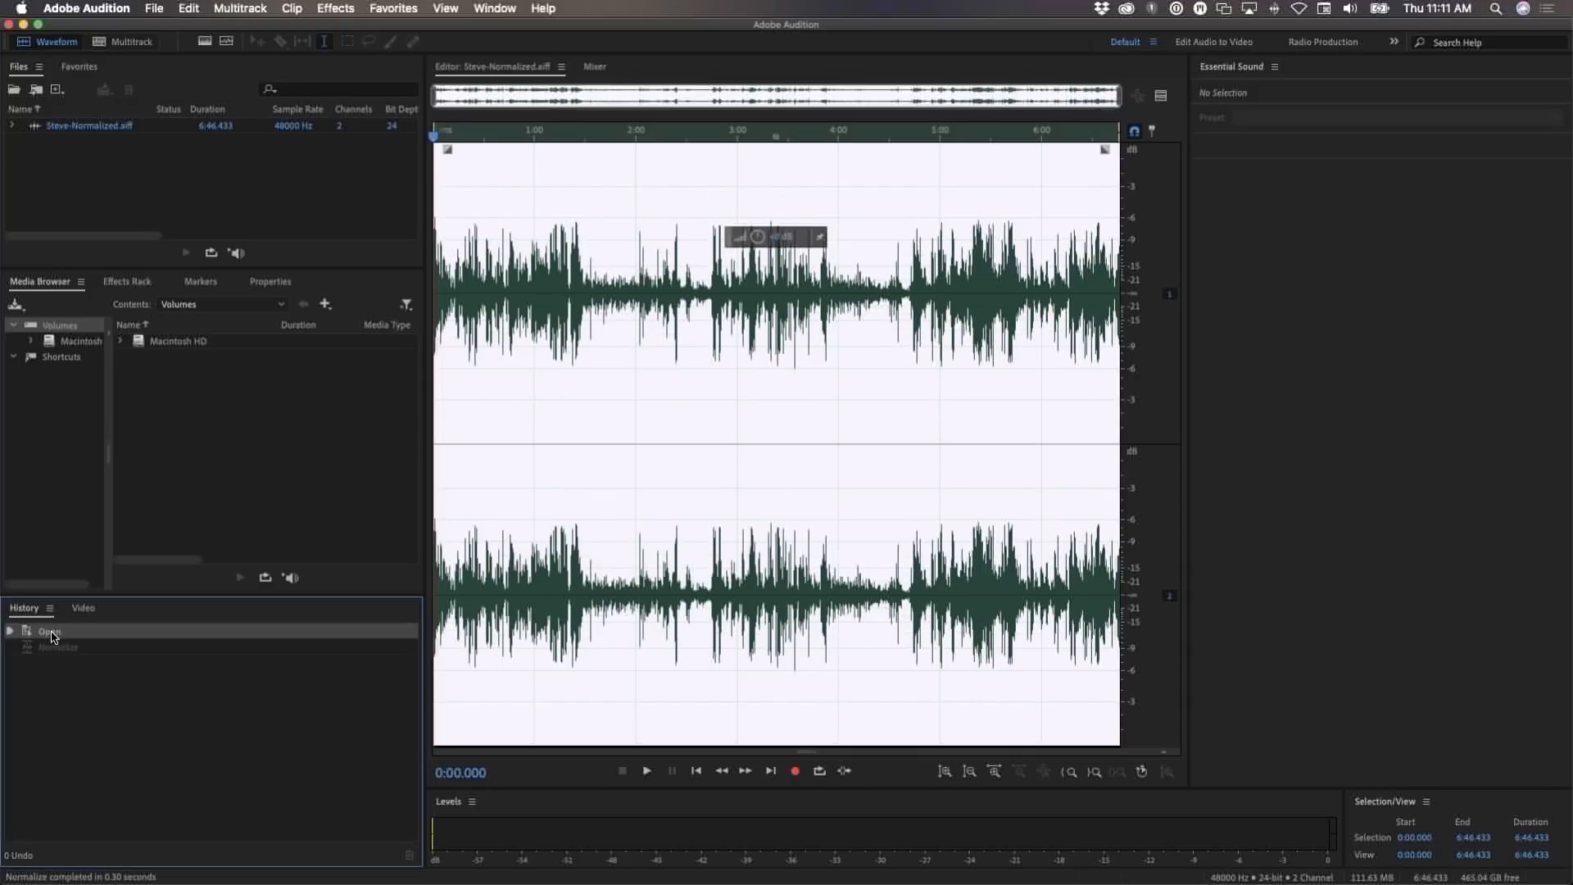
pyautogui.click(52, 652)
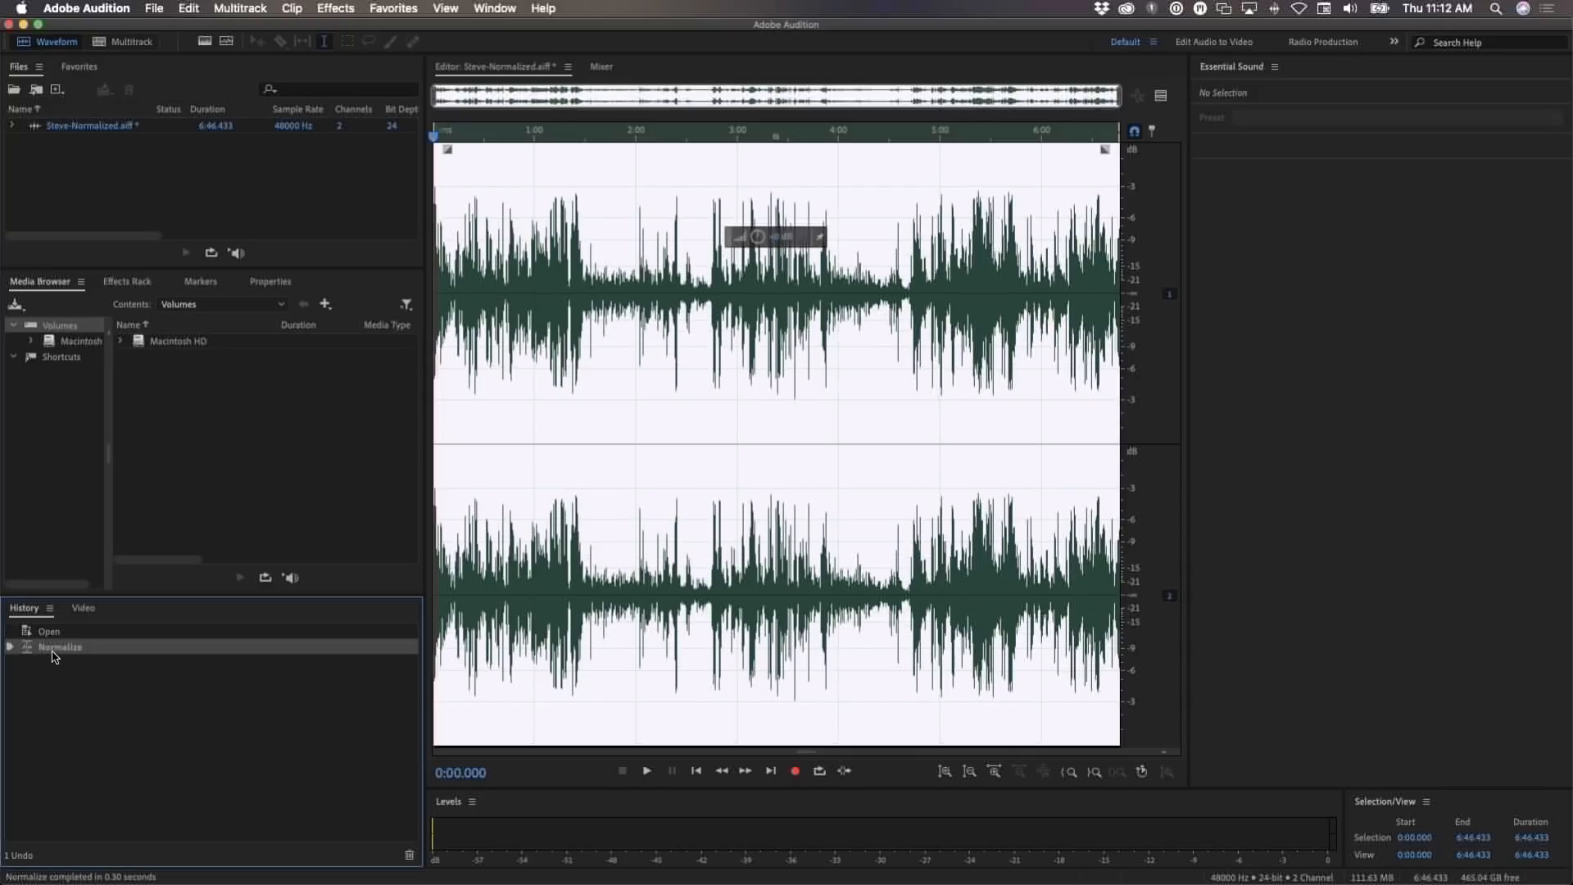
pyautogui.click(54, 636)
pyautogui.click(48, 649)
pyautogui.click(152, 8)
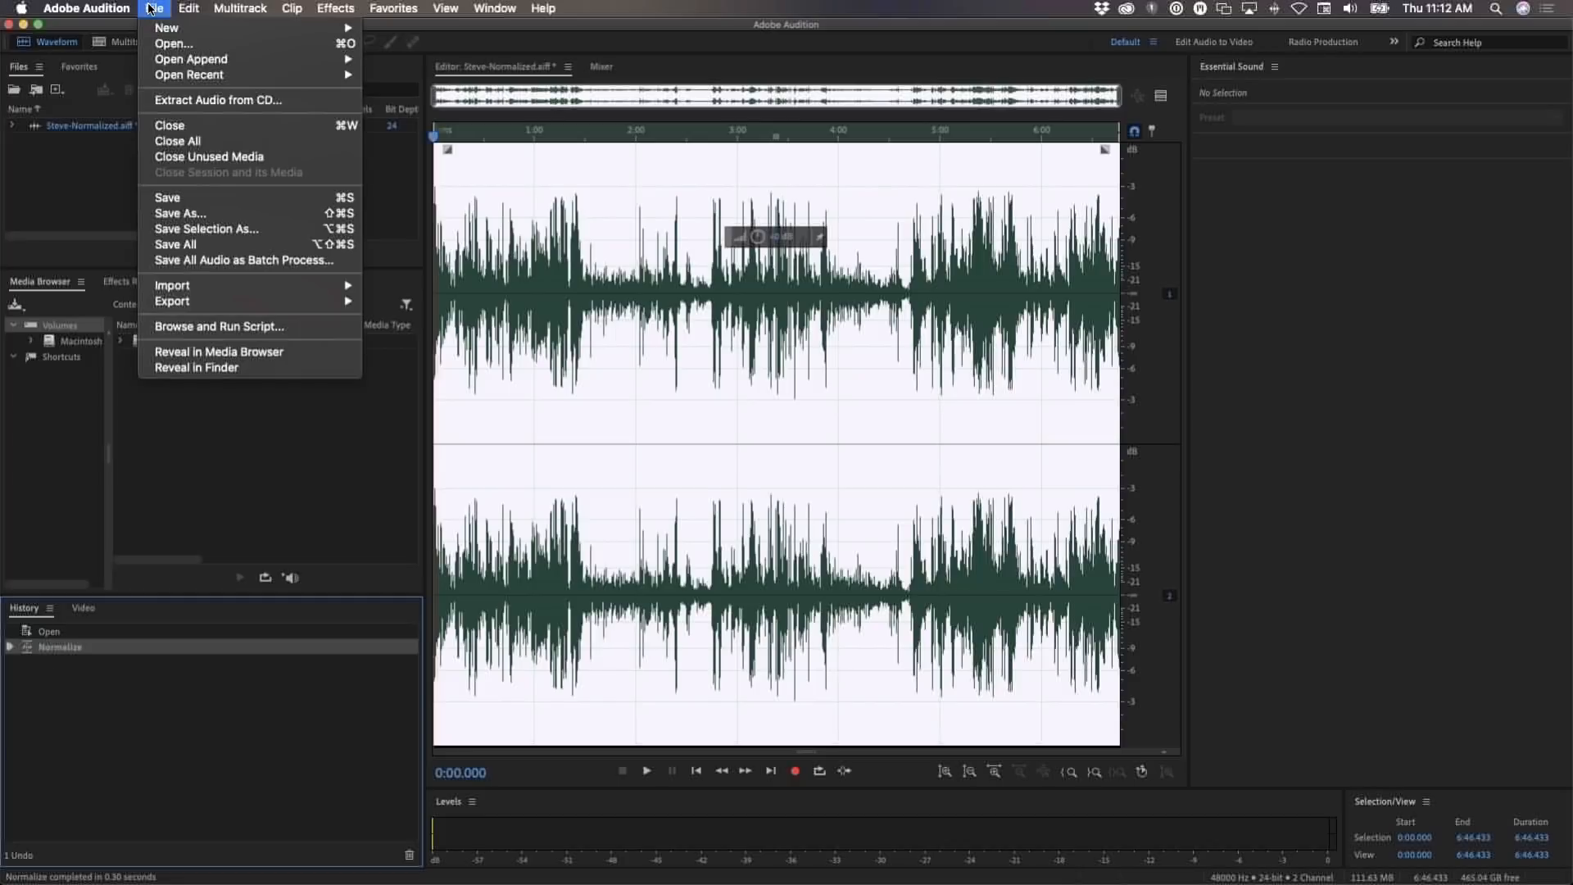
pyautogui.click(172, 197)
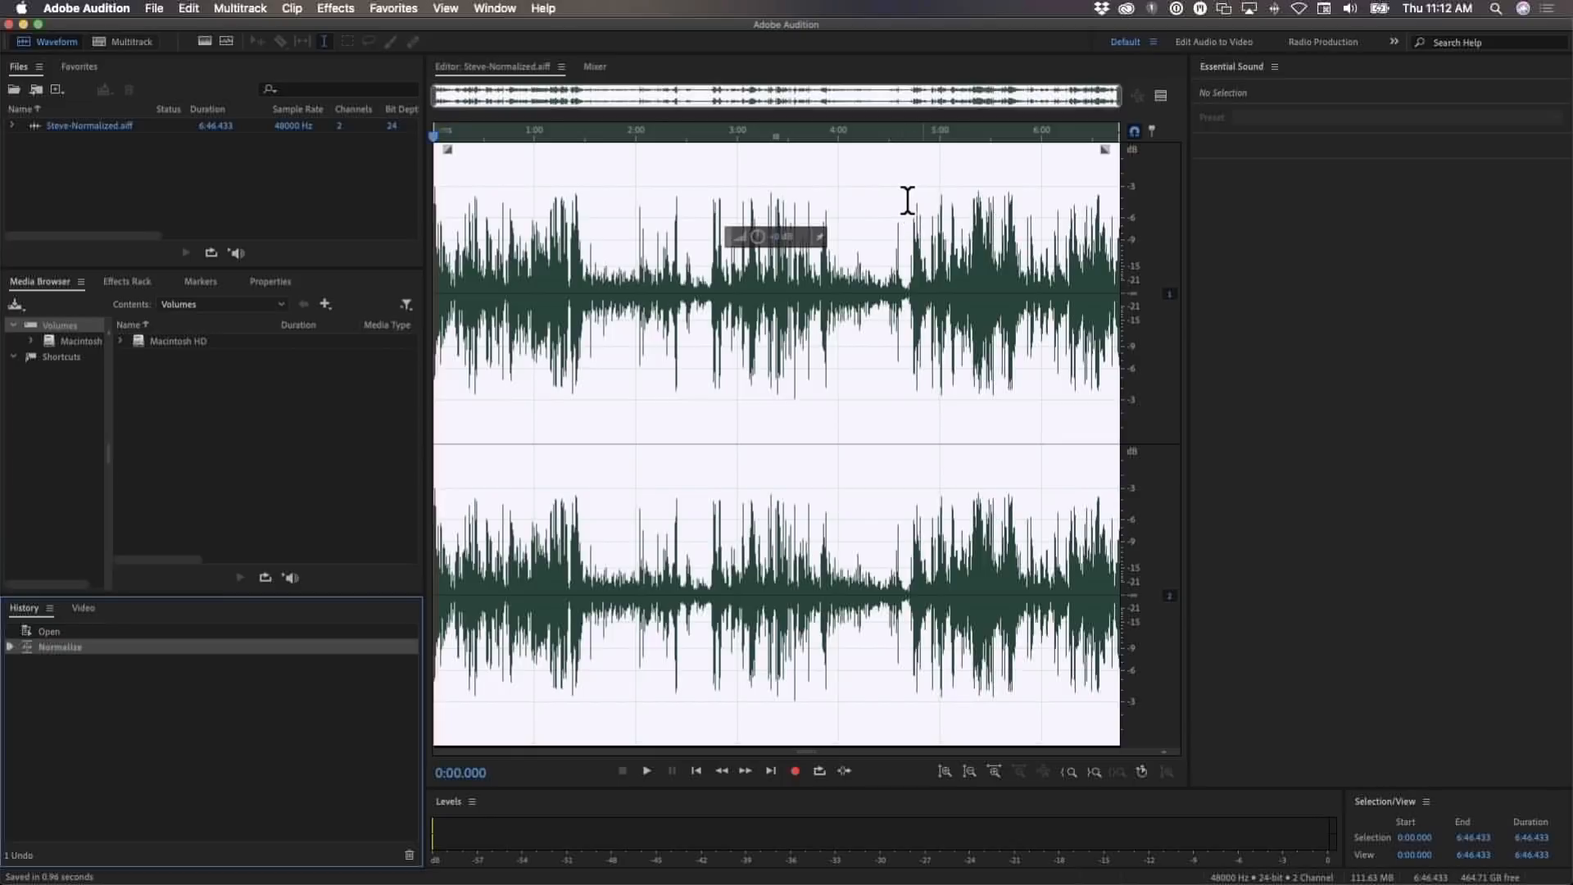
# Switch to Final Cut Pro, select the Steve angle's clip in the multicam timeline, and clear the browser's clip selection
pyautogui.press('super+Tab')
pyautogui.press('super+Tab')
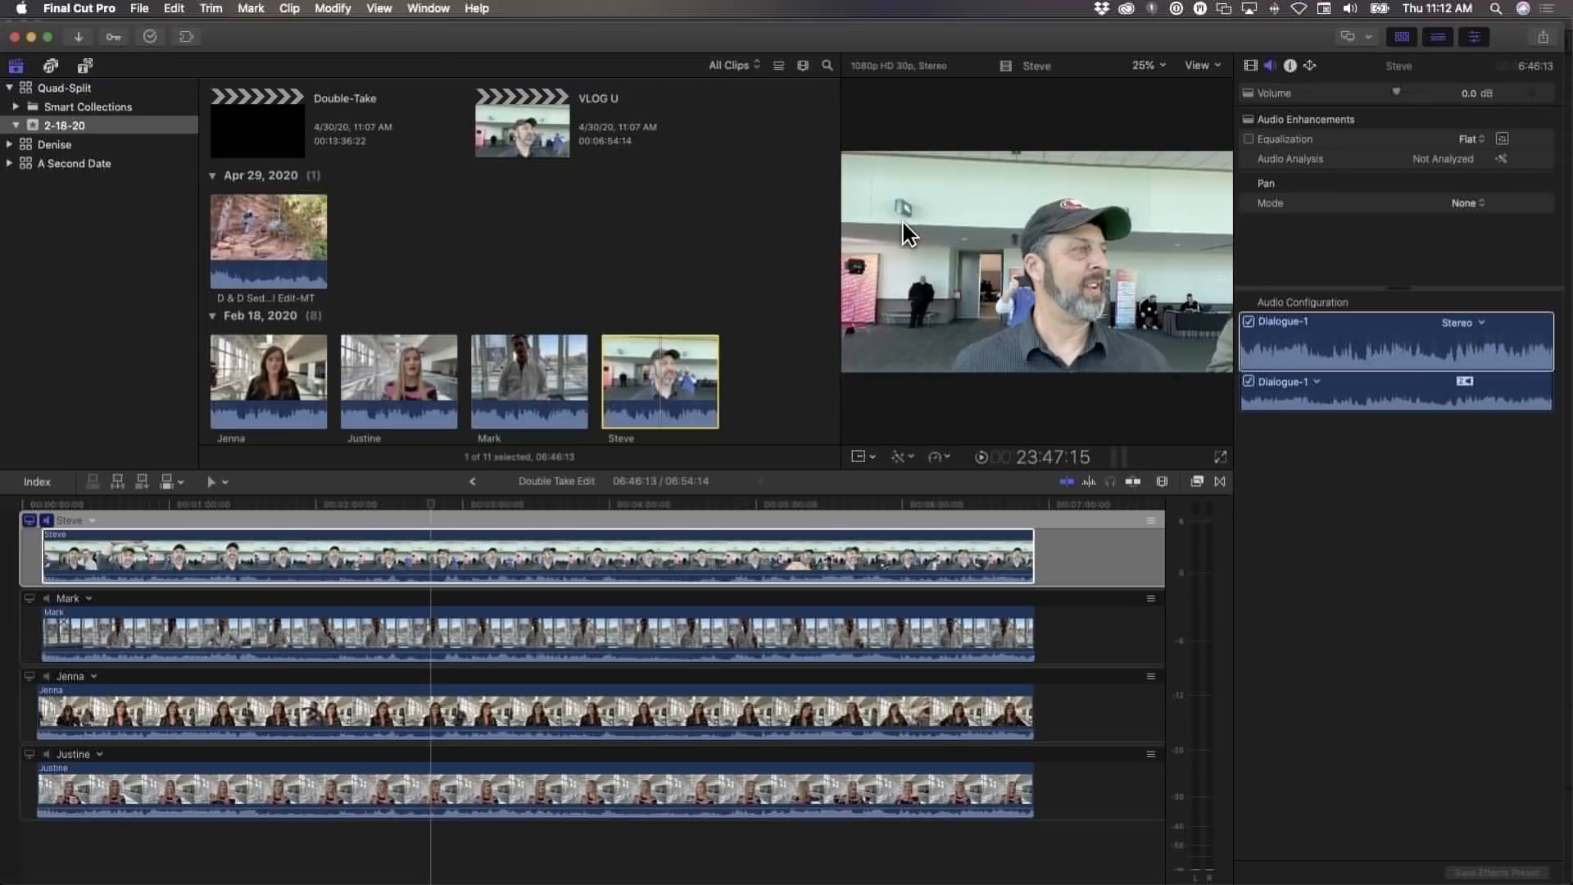
pyautogui.click(424, 553)
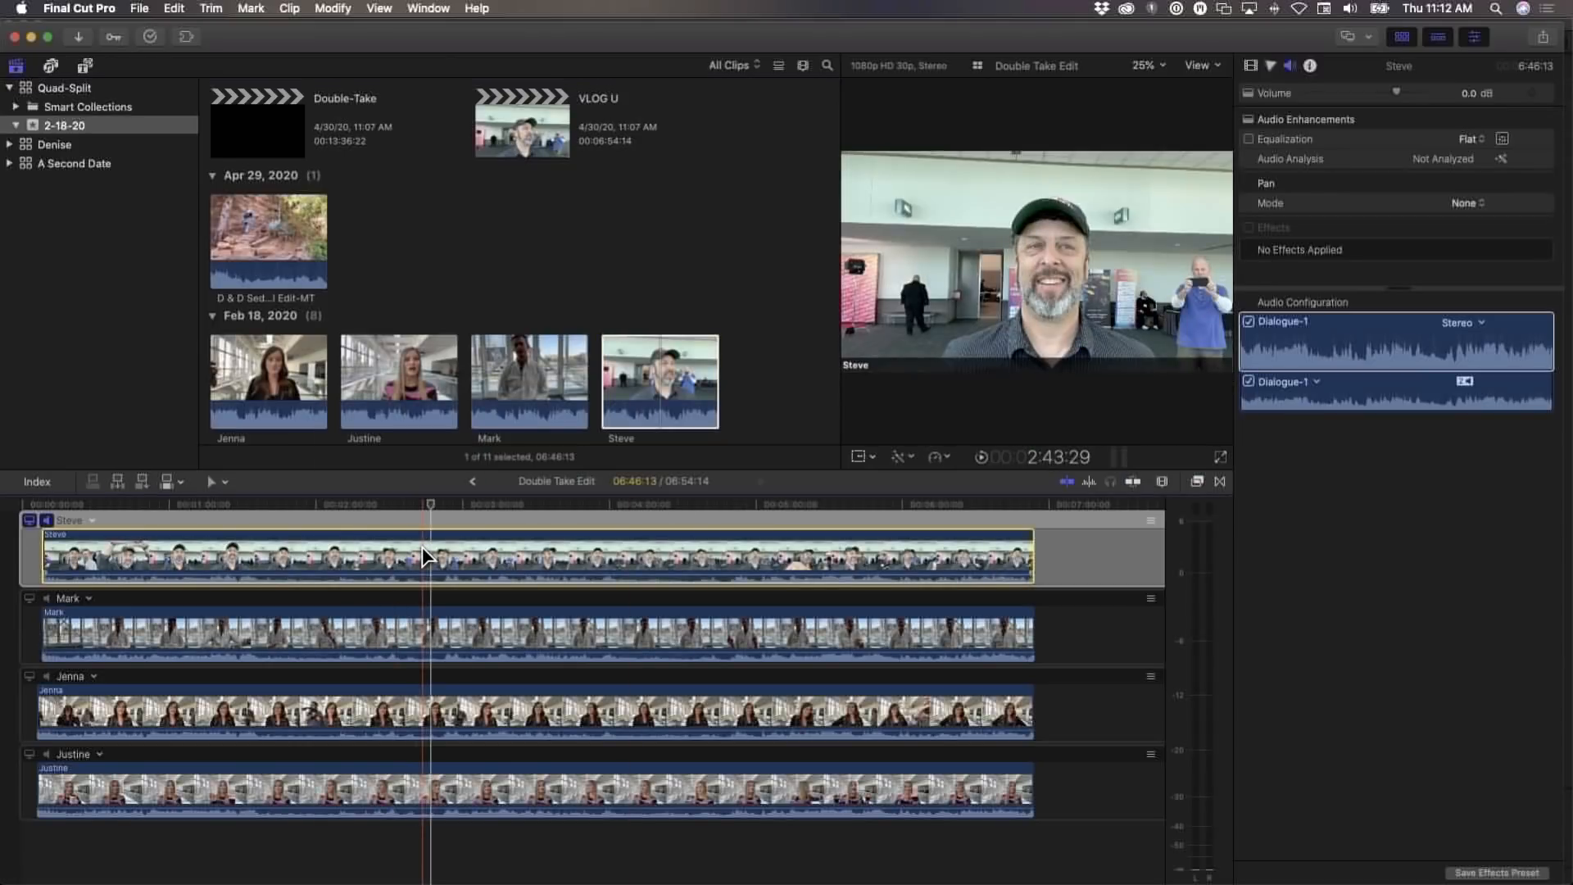
pyautogui.click(444, 243)
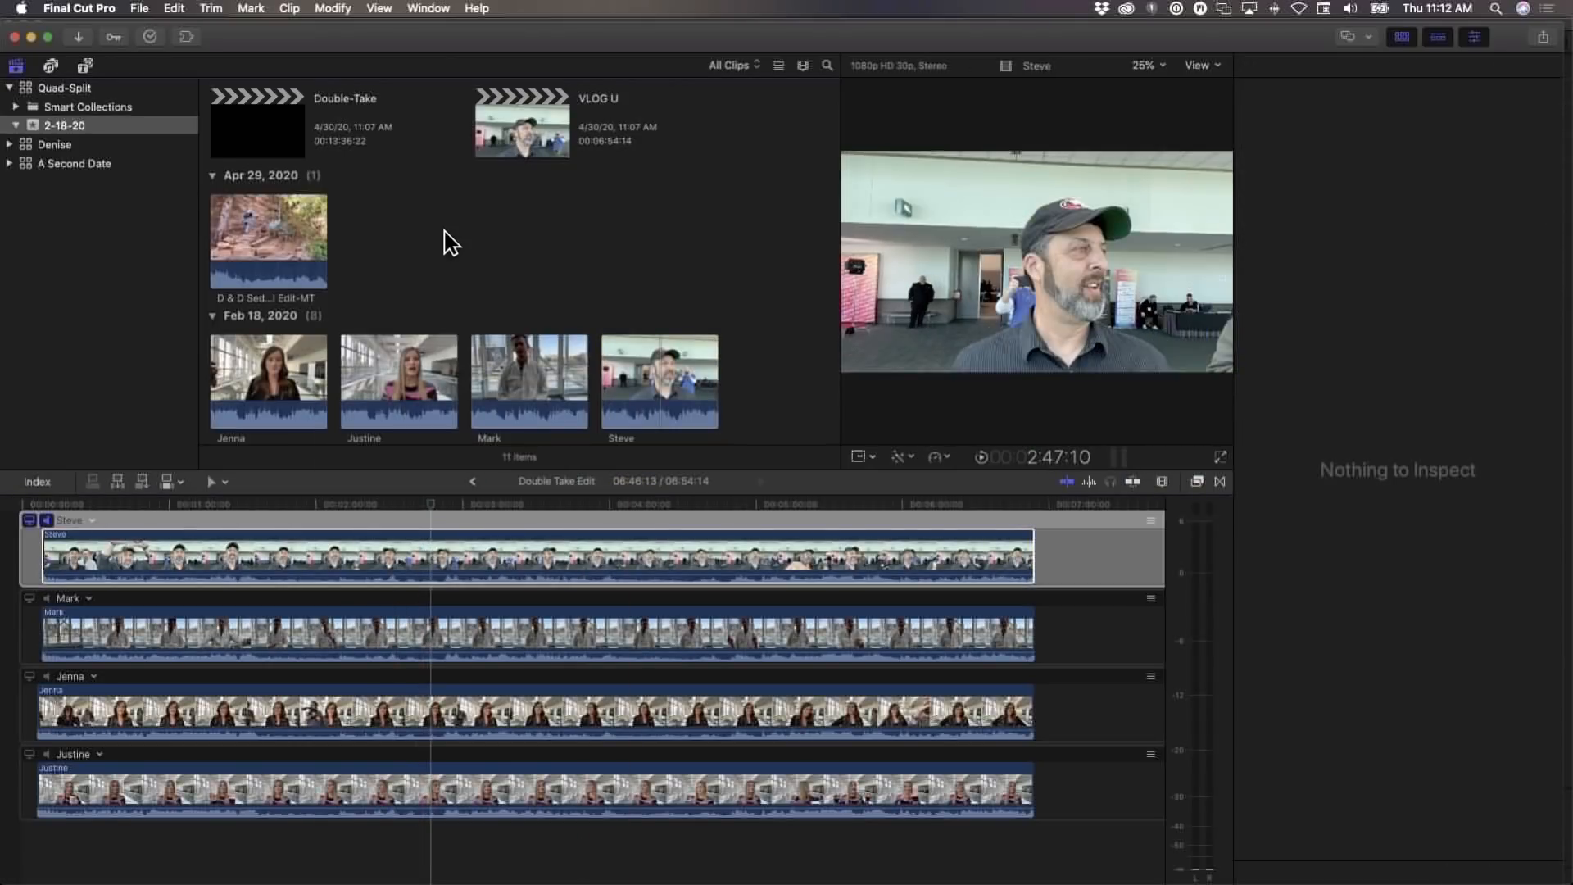
pyautogui.moveTo(910, 42)
pyautogui.mouseDown()
pyautogui.moveTo(893, 92)
pyautogui.moveTo(916, 45)
pyautogui.mouseUp()
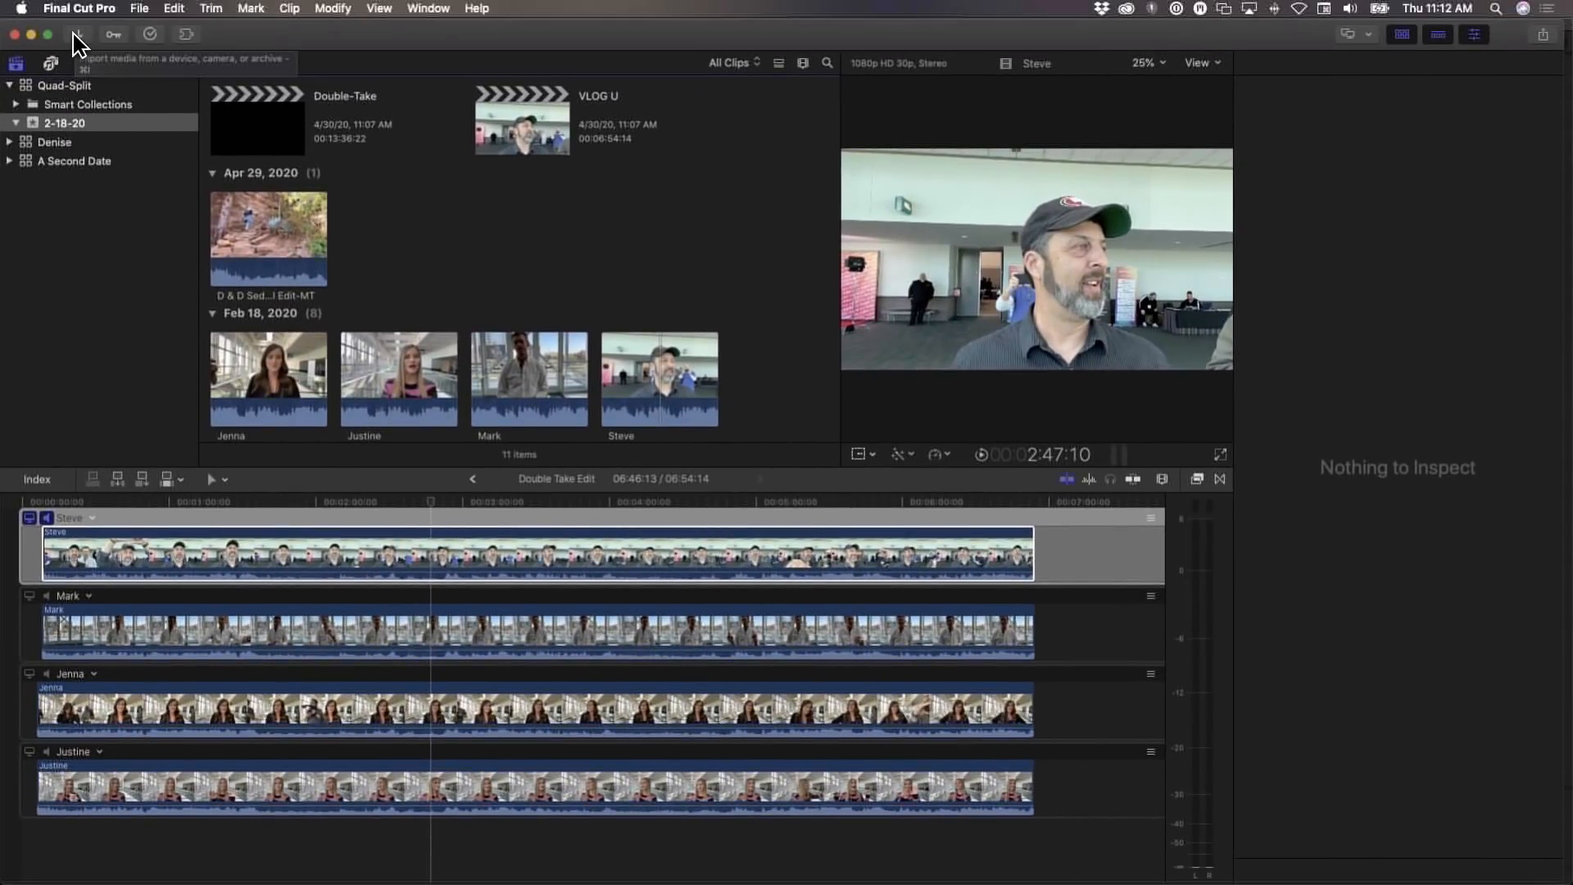
# Switch to Finder, locate Steve-Normalized.aiff on the Desktop, and import it into the 2-18-20 event in Final Cut Pro
pyautogui.press('super+Tab')
pyautogui.press('super+Tab')
pyautogui.press('super+Tab')
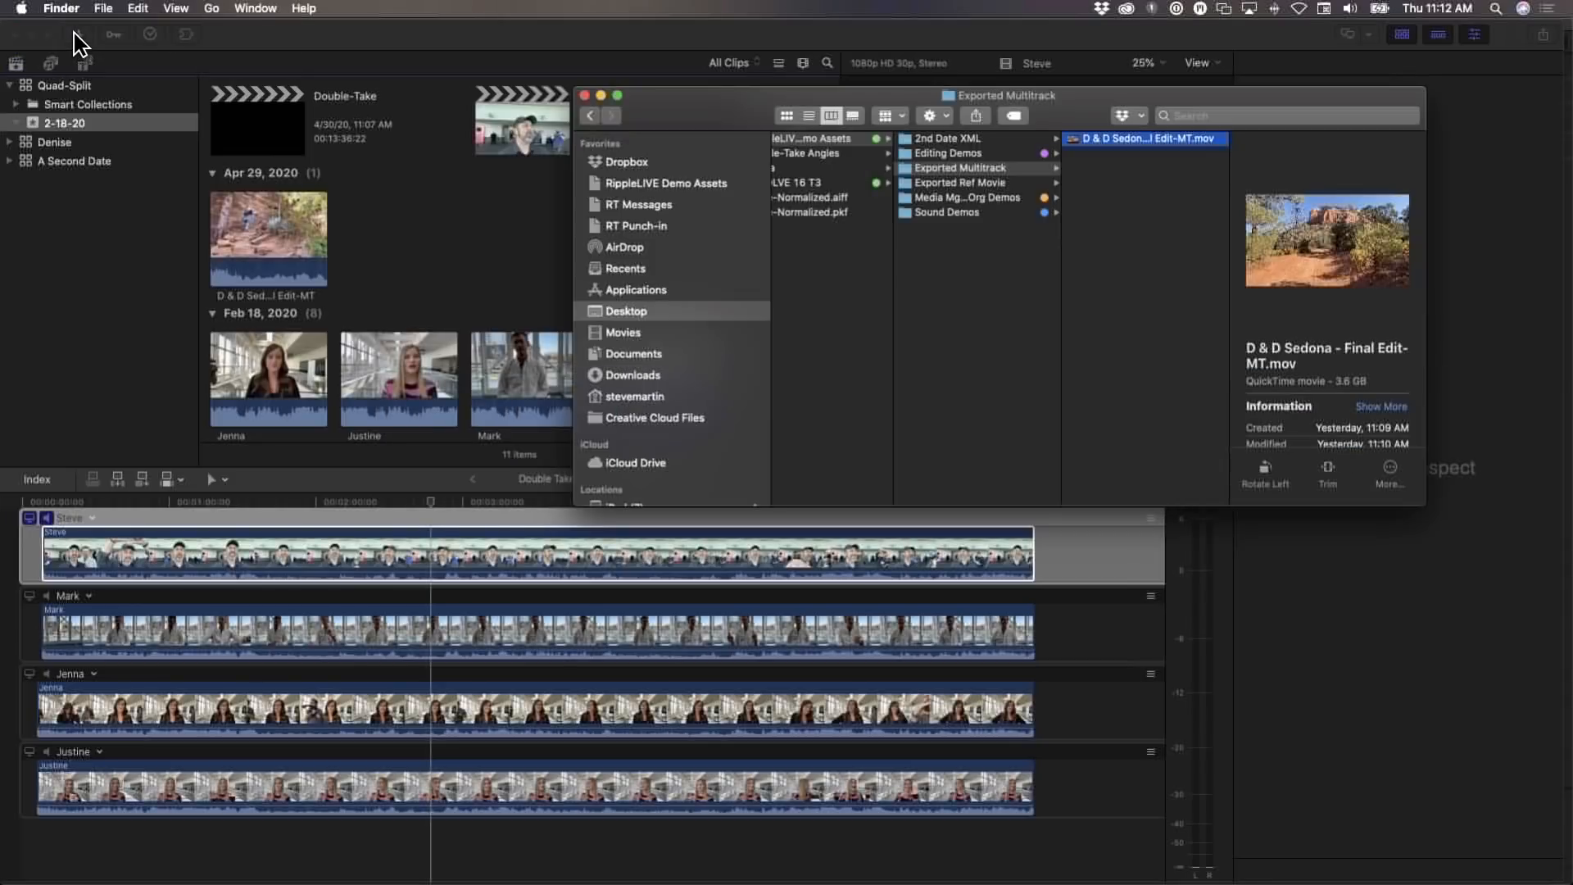
pyautogui.hscroll(-3, 940, 282)
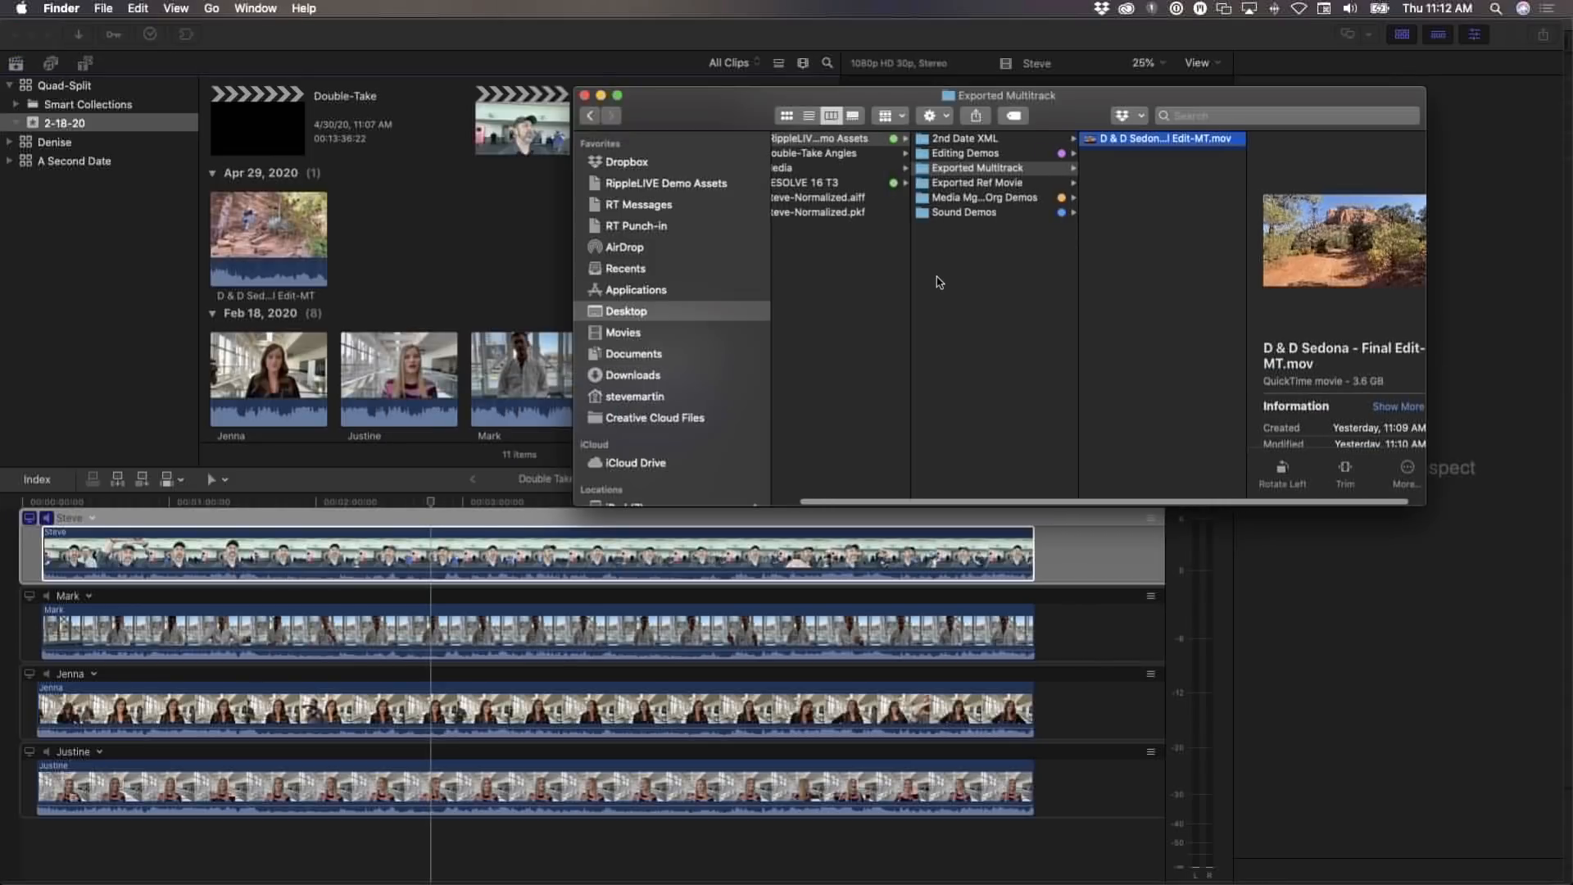
pyautogui.click(816, 196)
pyautogui.moveTo(899, 105); pyautogui.dragTo(1041, 107)
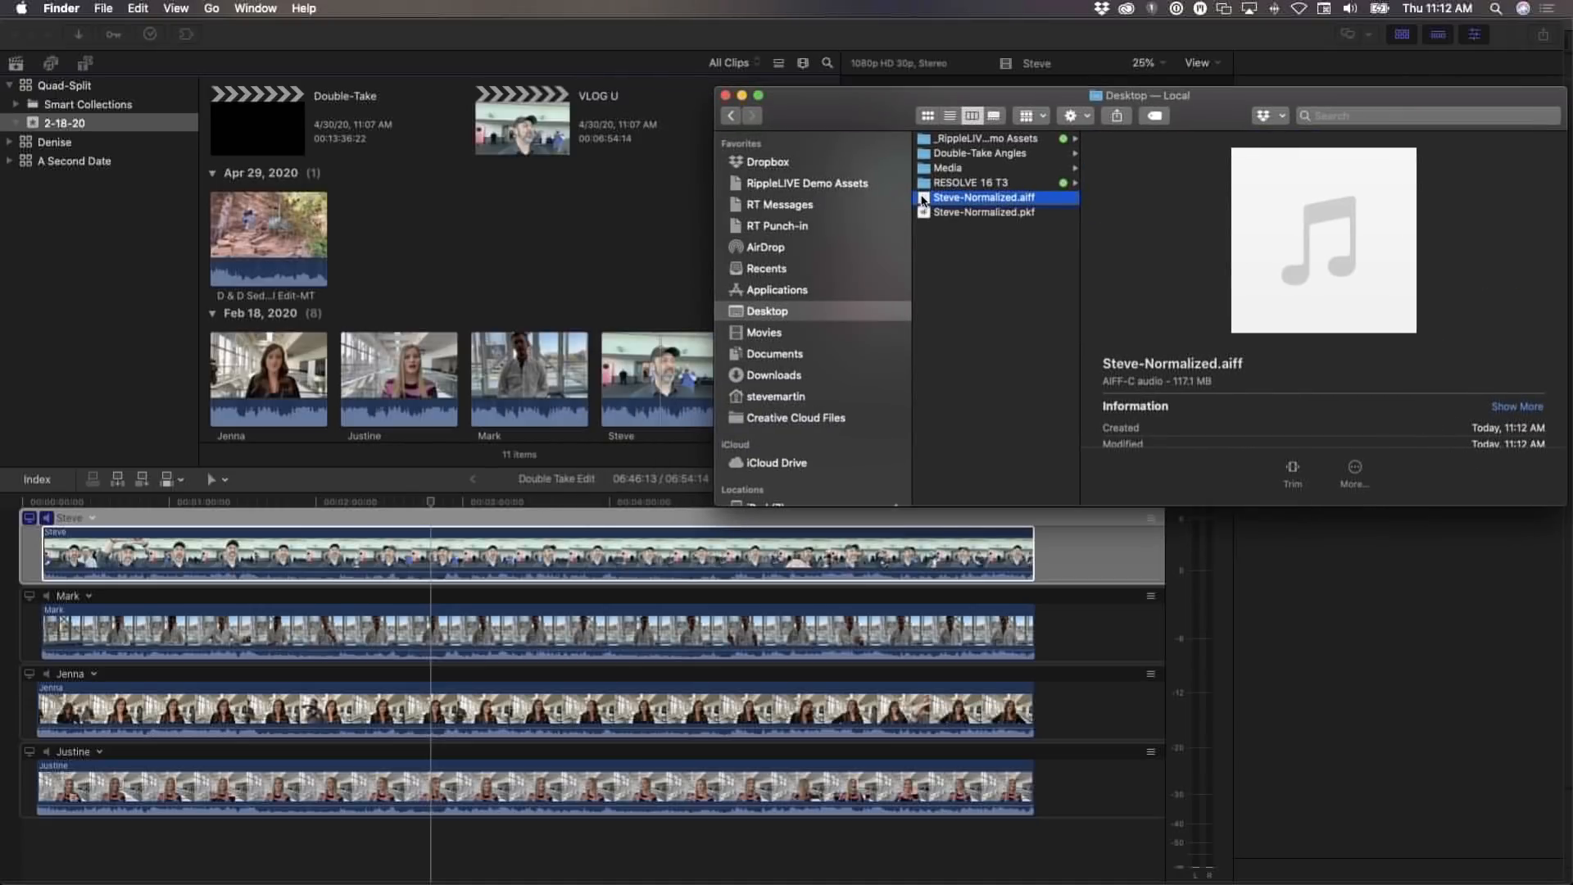
pyautogui.moveTo(922, 200); pyautogui.dragTo(426, 250)
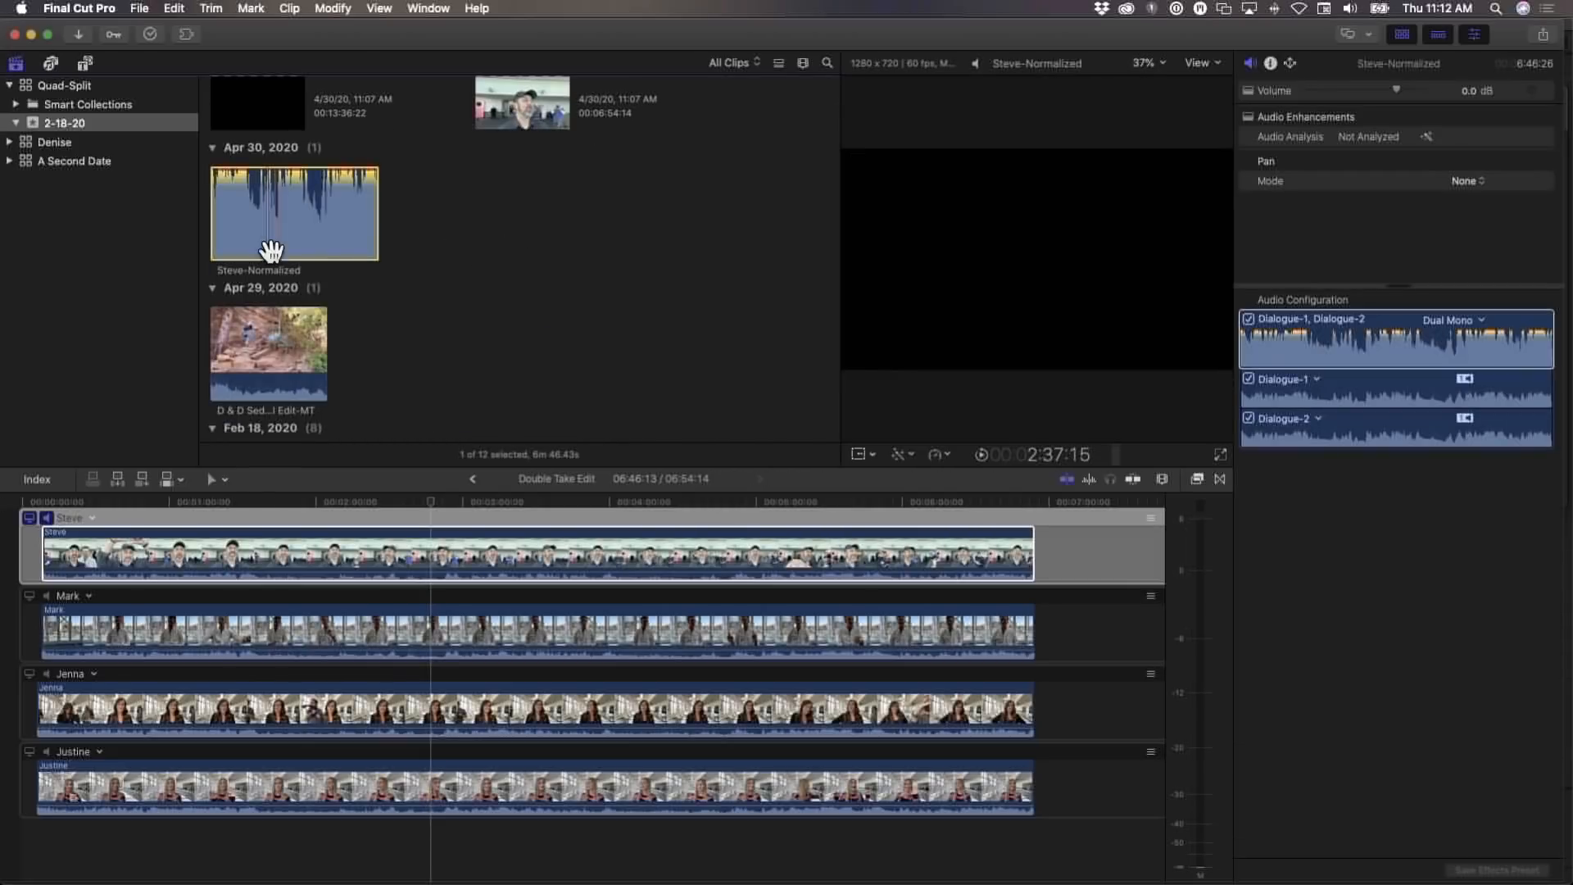
# Open the Steve angle's clip in its own timeline to access its separate video and audio components
pyautogui.click(474, 521)
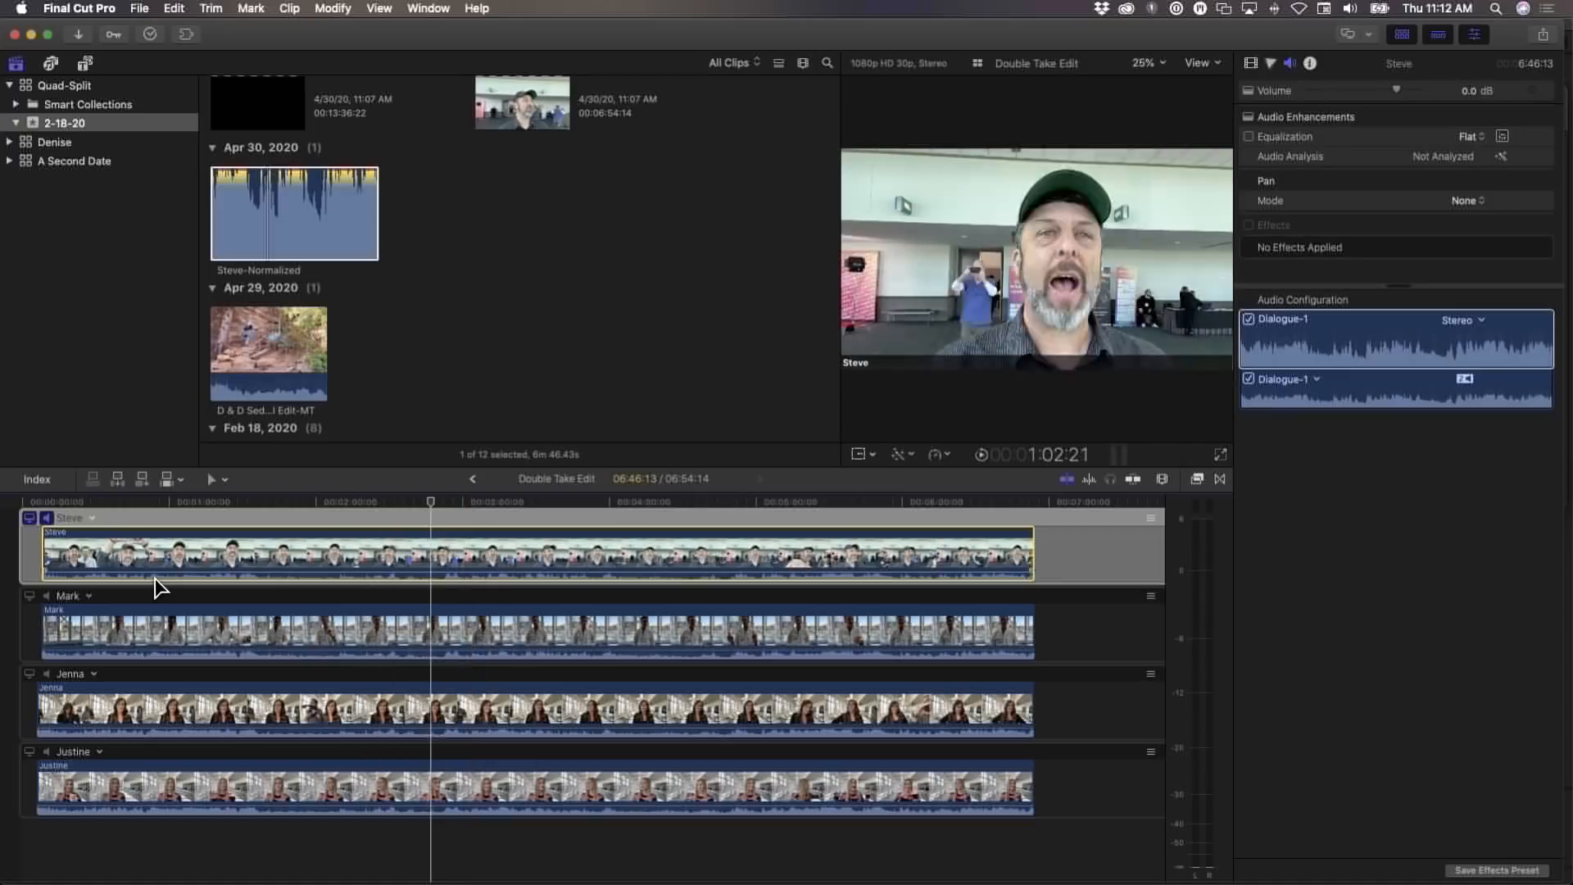
pyautogui.click(286, 8)
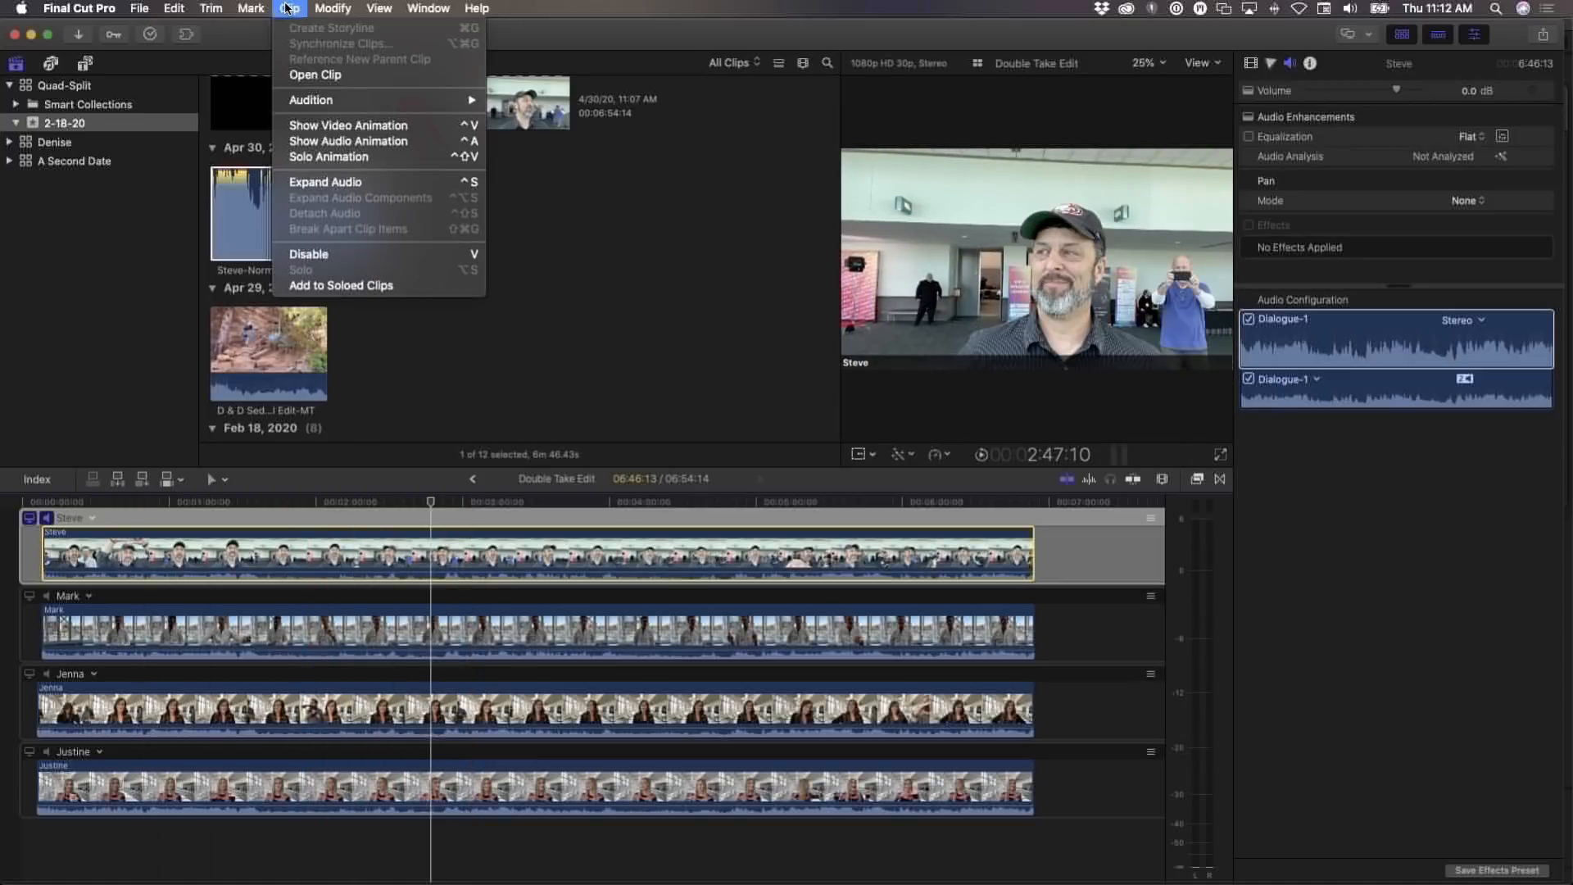
pyautogui.click(304, 78)
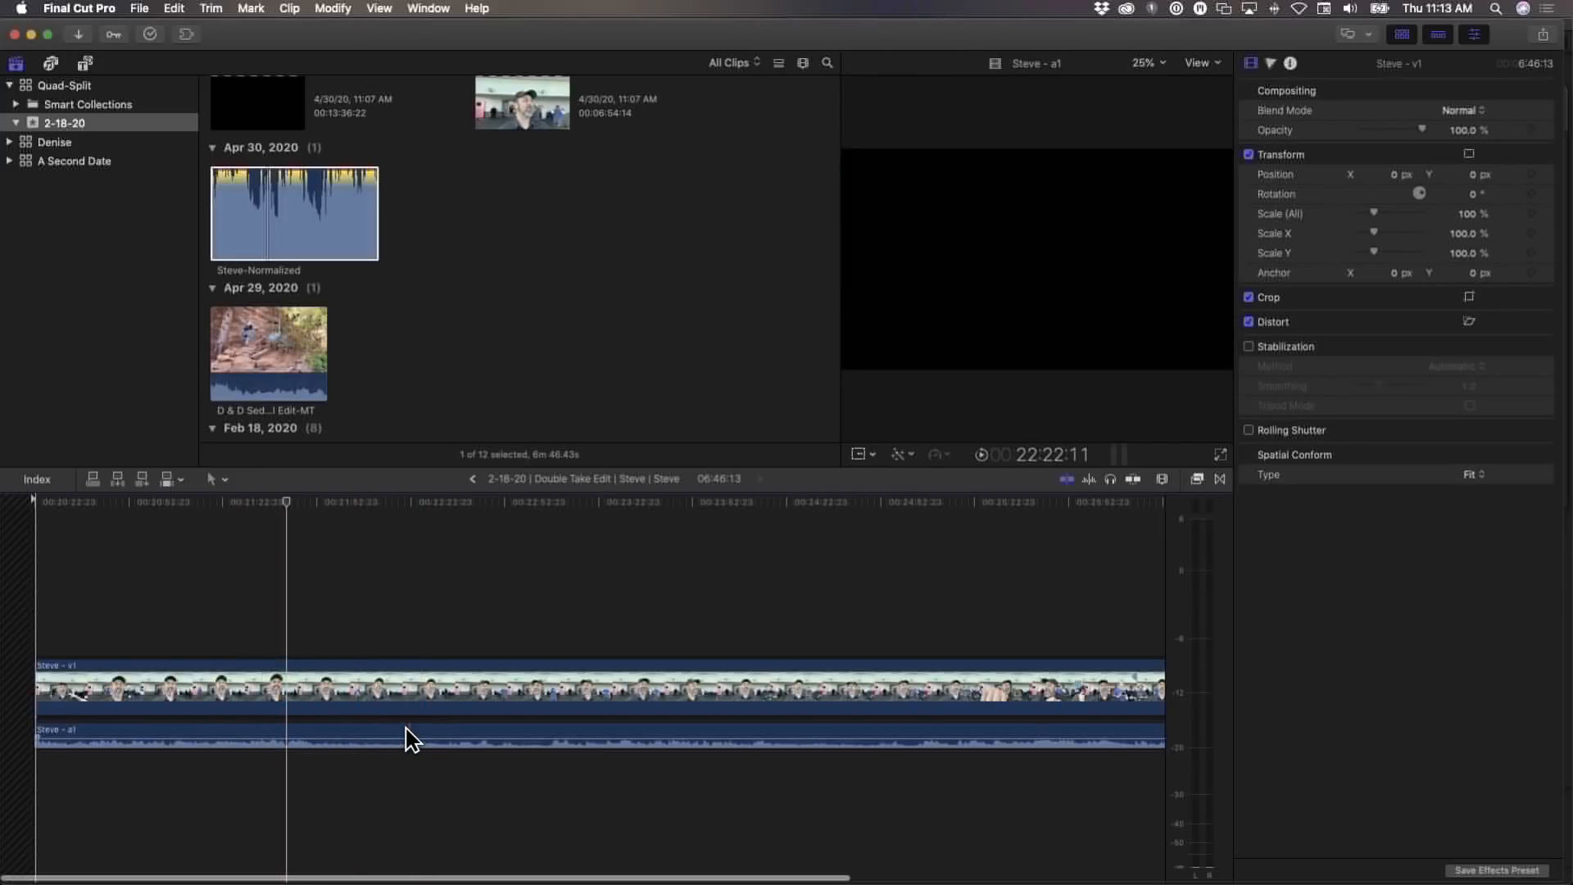
# Connect Steve-Normalized beneath the clip's video, aligned to its start, and disable the original Steve - a1 audio
pyautogui.click(292, 206)
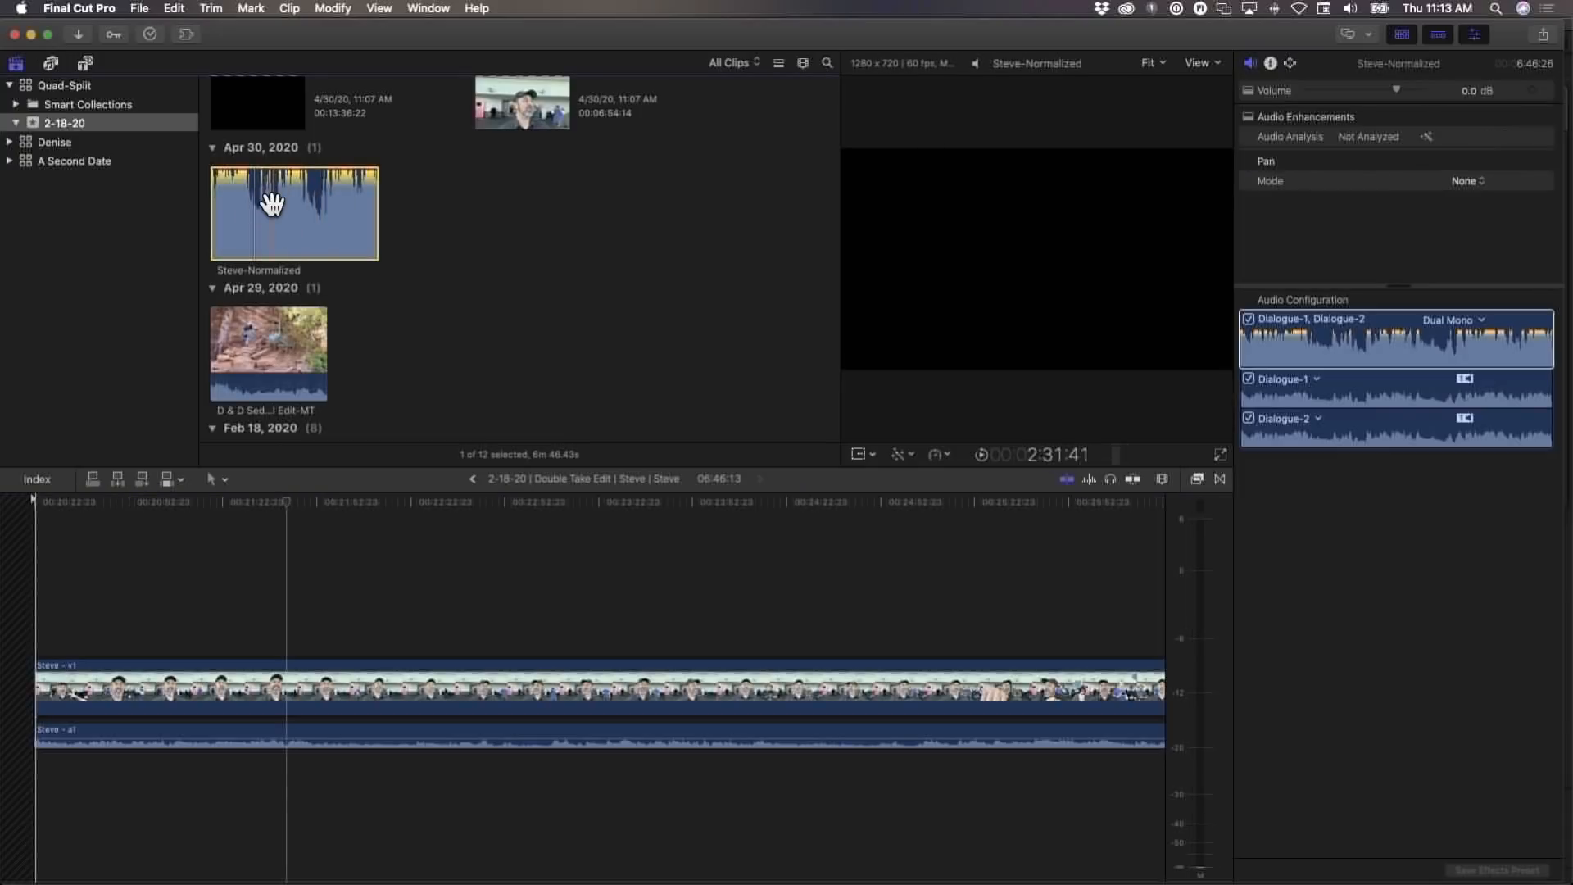
pyautogui.moveTo(273, 200); pyautogui.dragTo(38, 784)
pyautogui.click(189, 742)
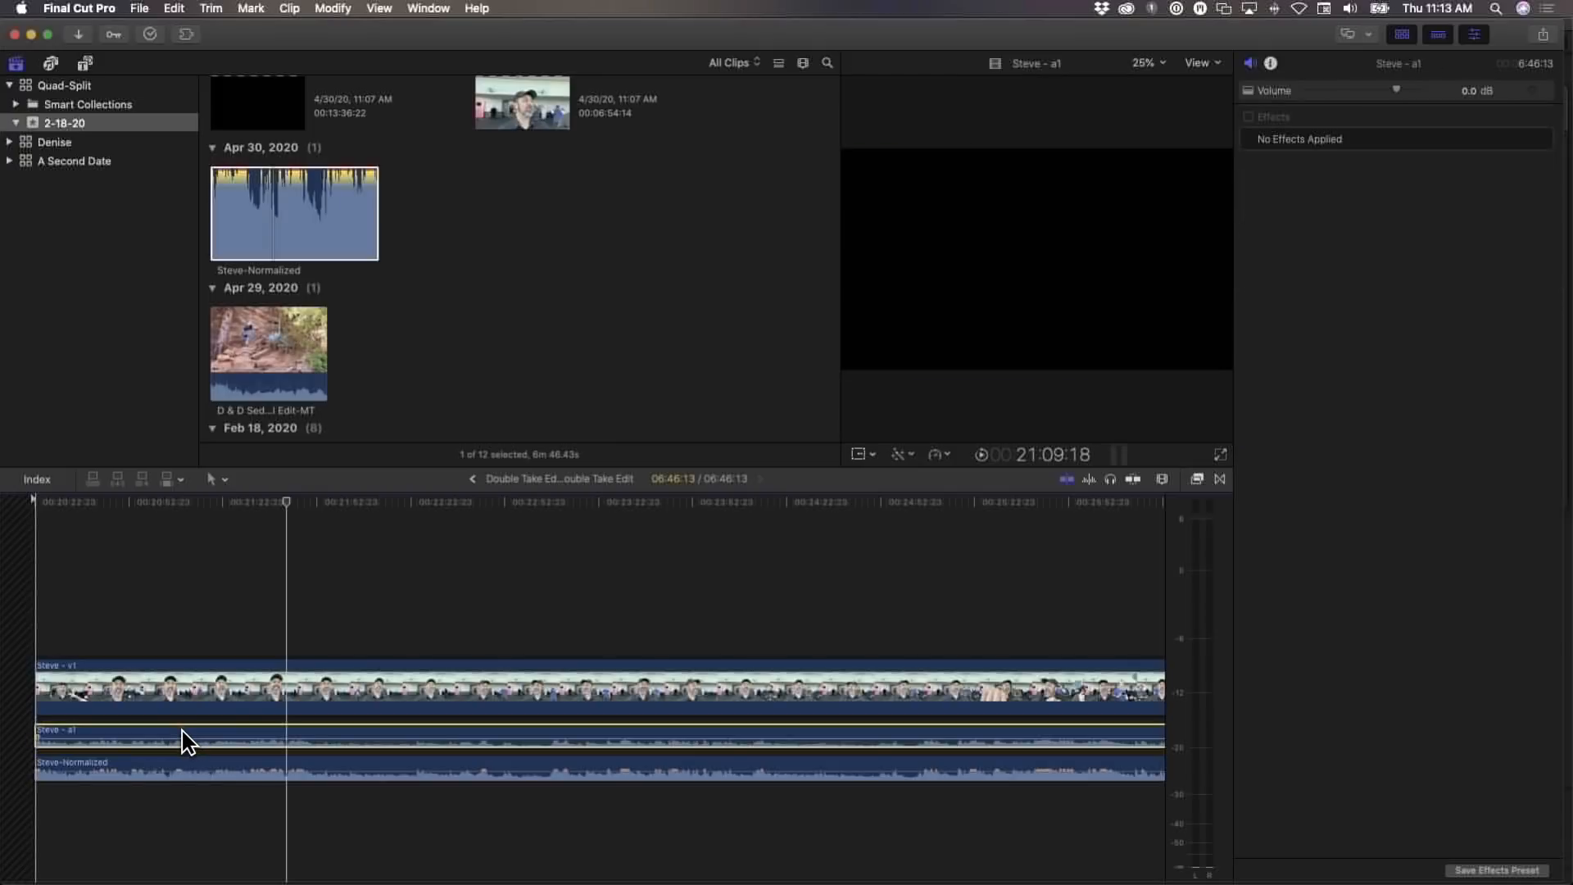
pyautogui.press('v')
pyautogui.click(336, 540)
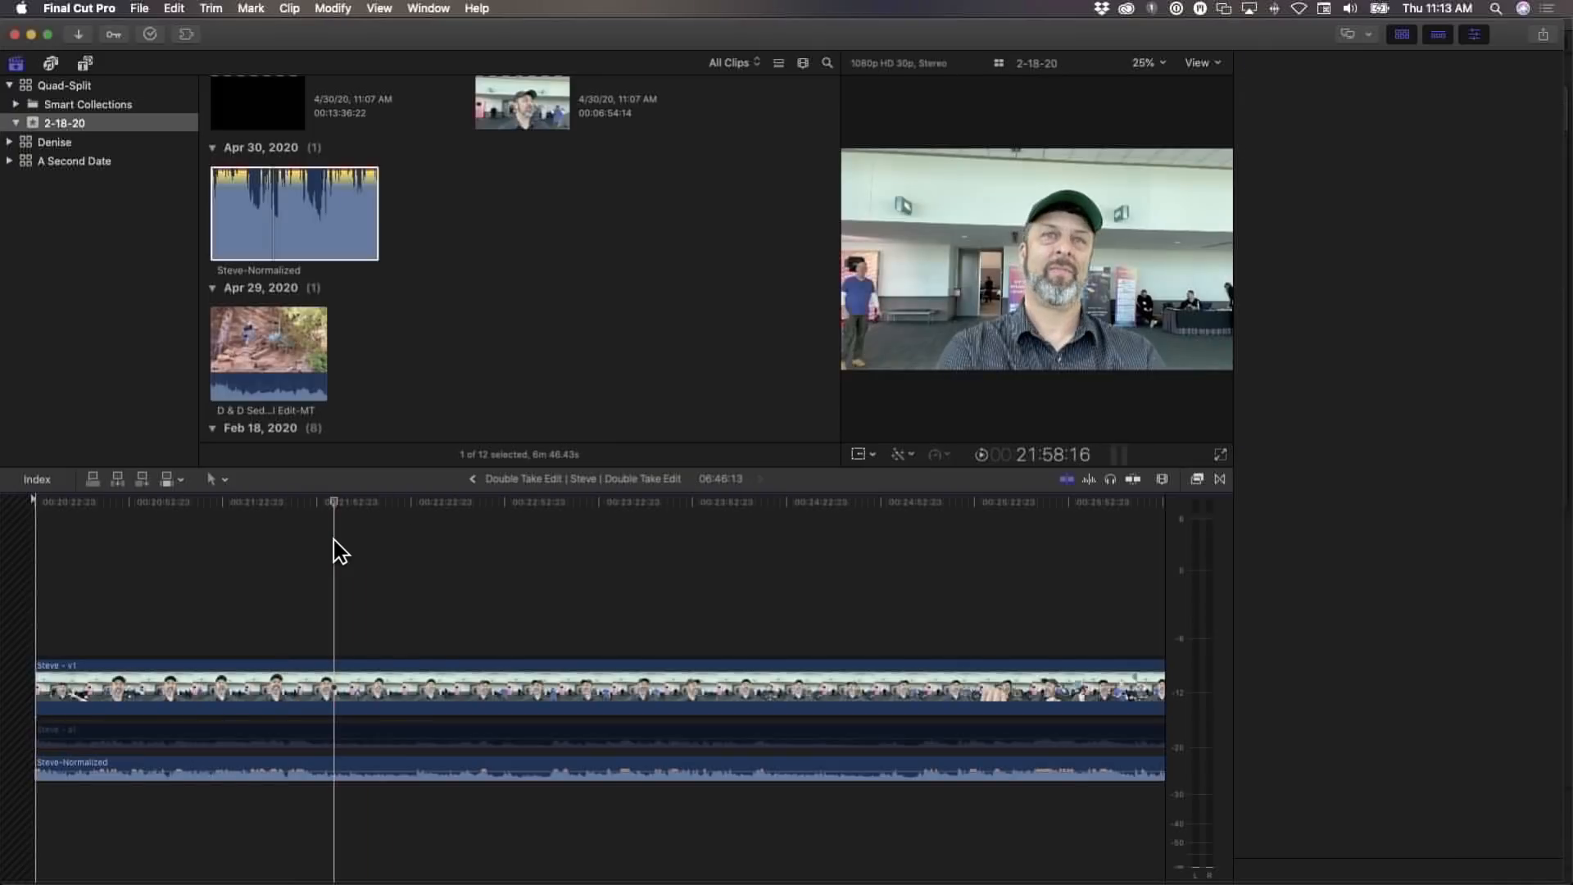
# Navigate back through the multicam clip to the VLOG U project timeline and place the playhead near 2:18
pyautogui.click(471, 479)
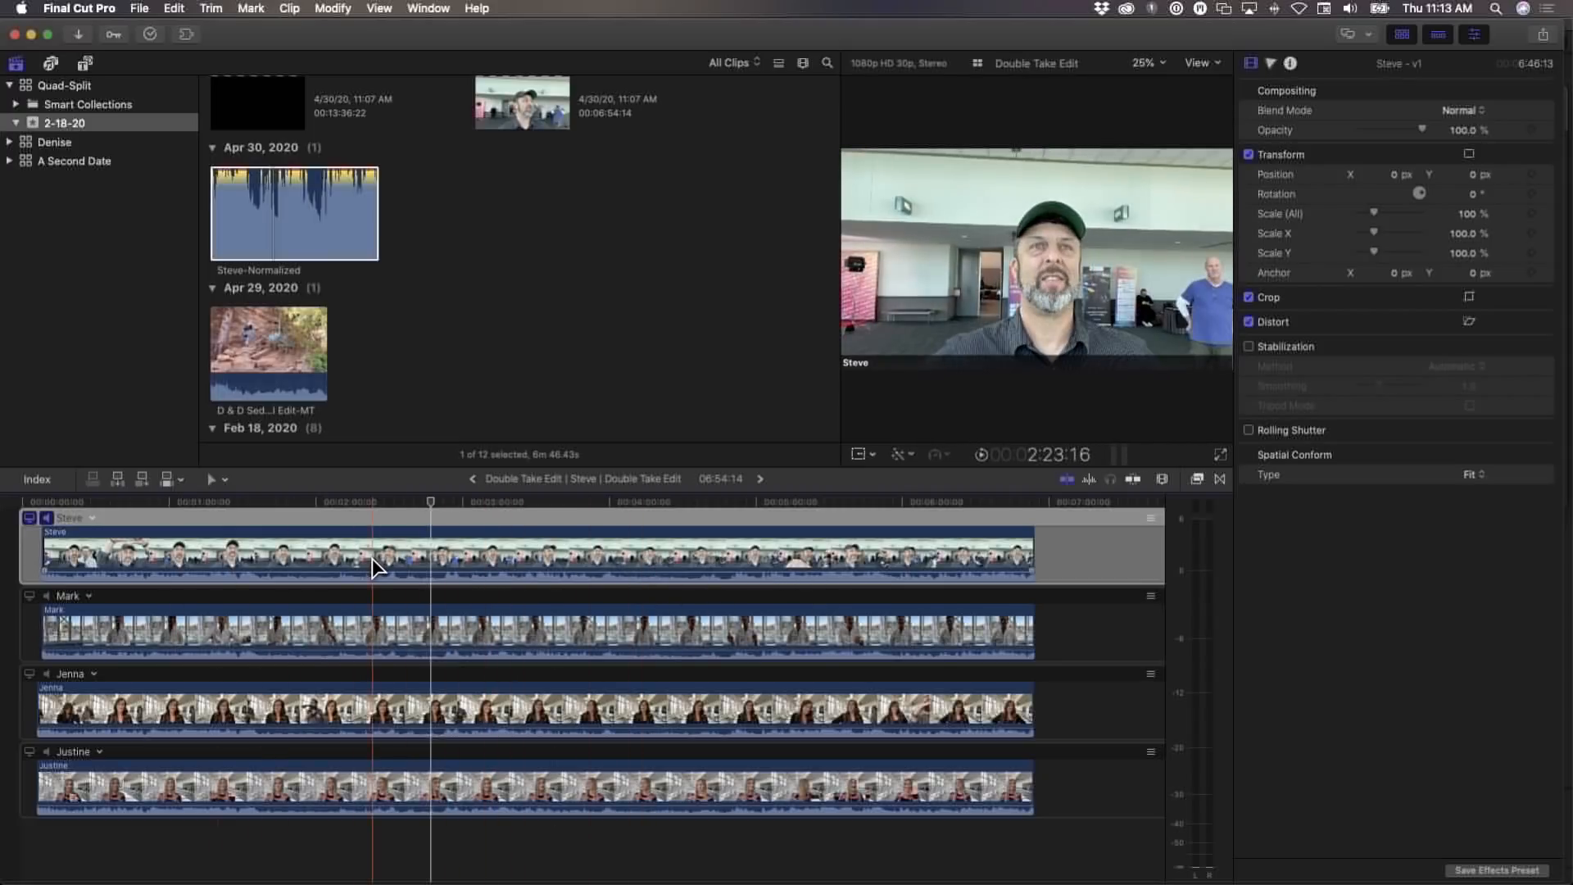
pyautogui.click(476, 481)
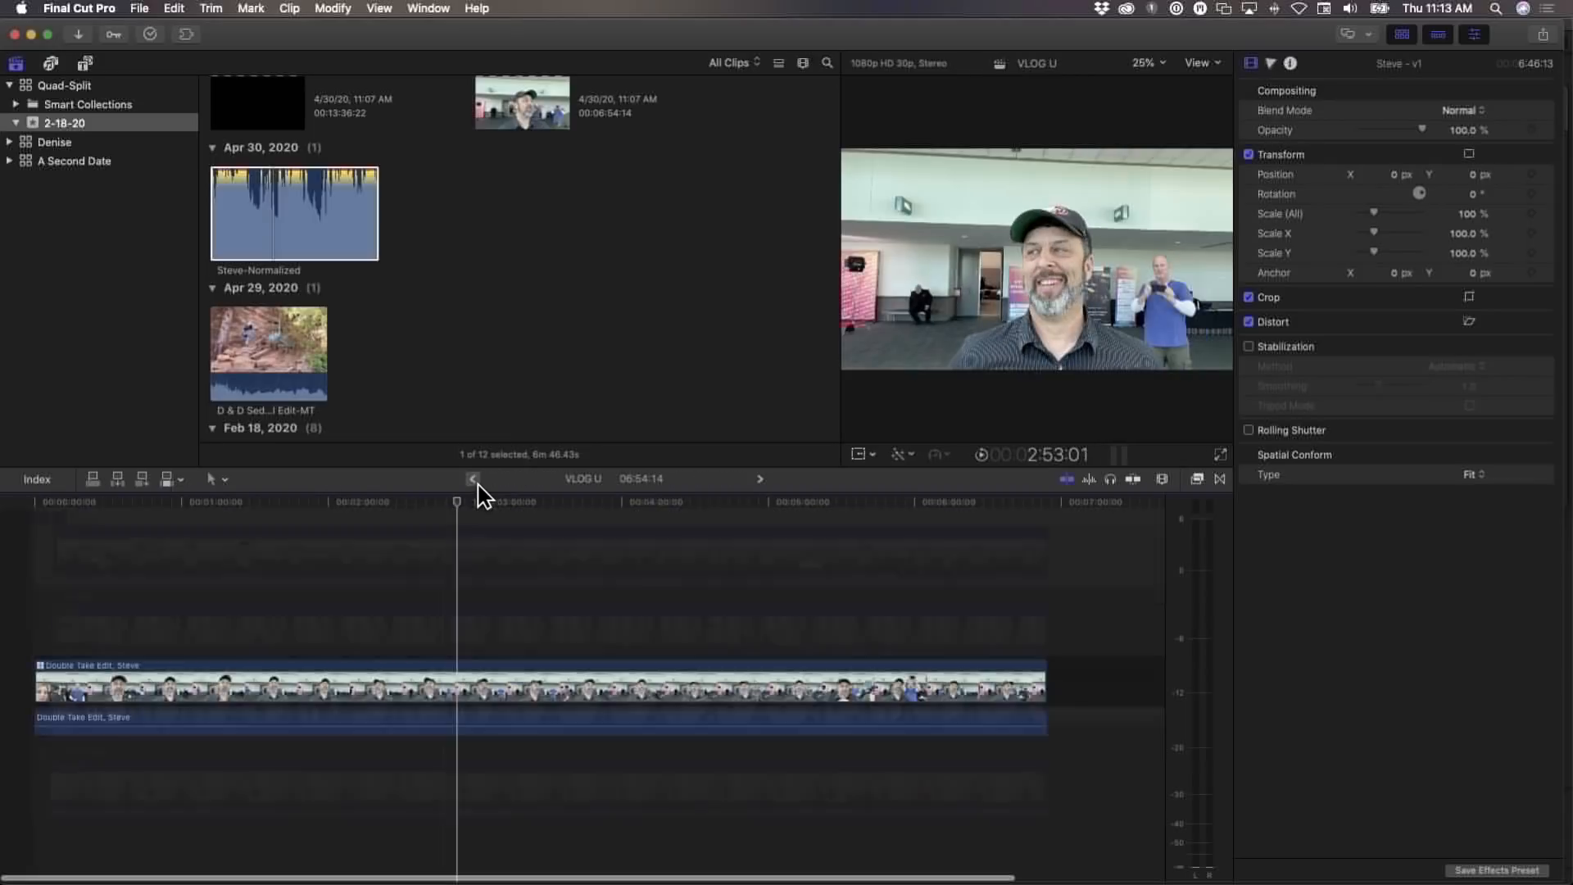
pyautogui.click(372, 504)
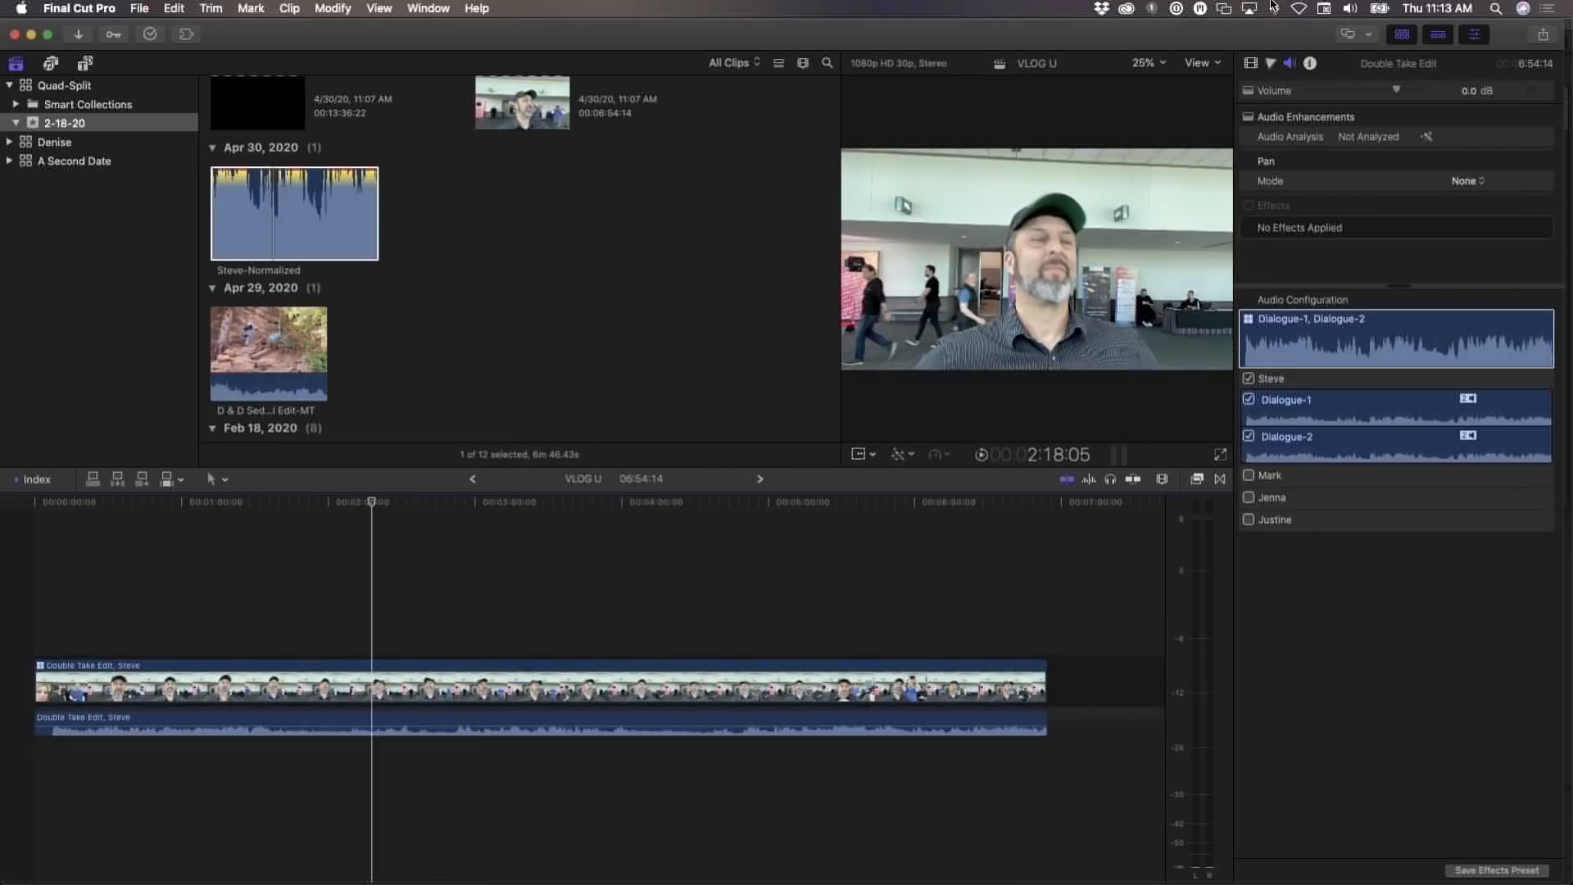
# Show the multicam angles beside the viewer and enlarge the viewer area by narrowing the browser
pyautogui.click(1218, 66)
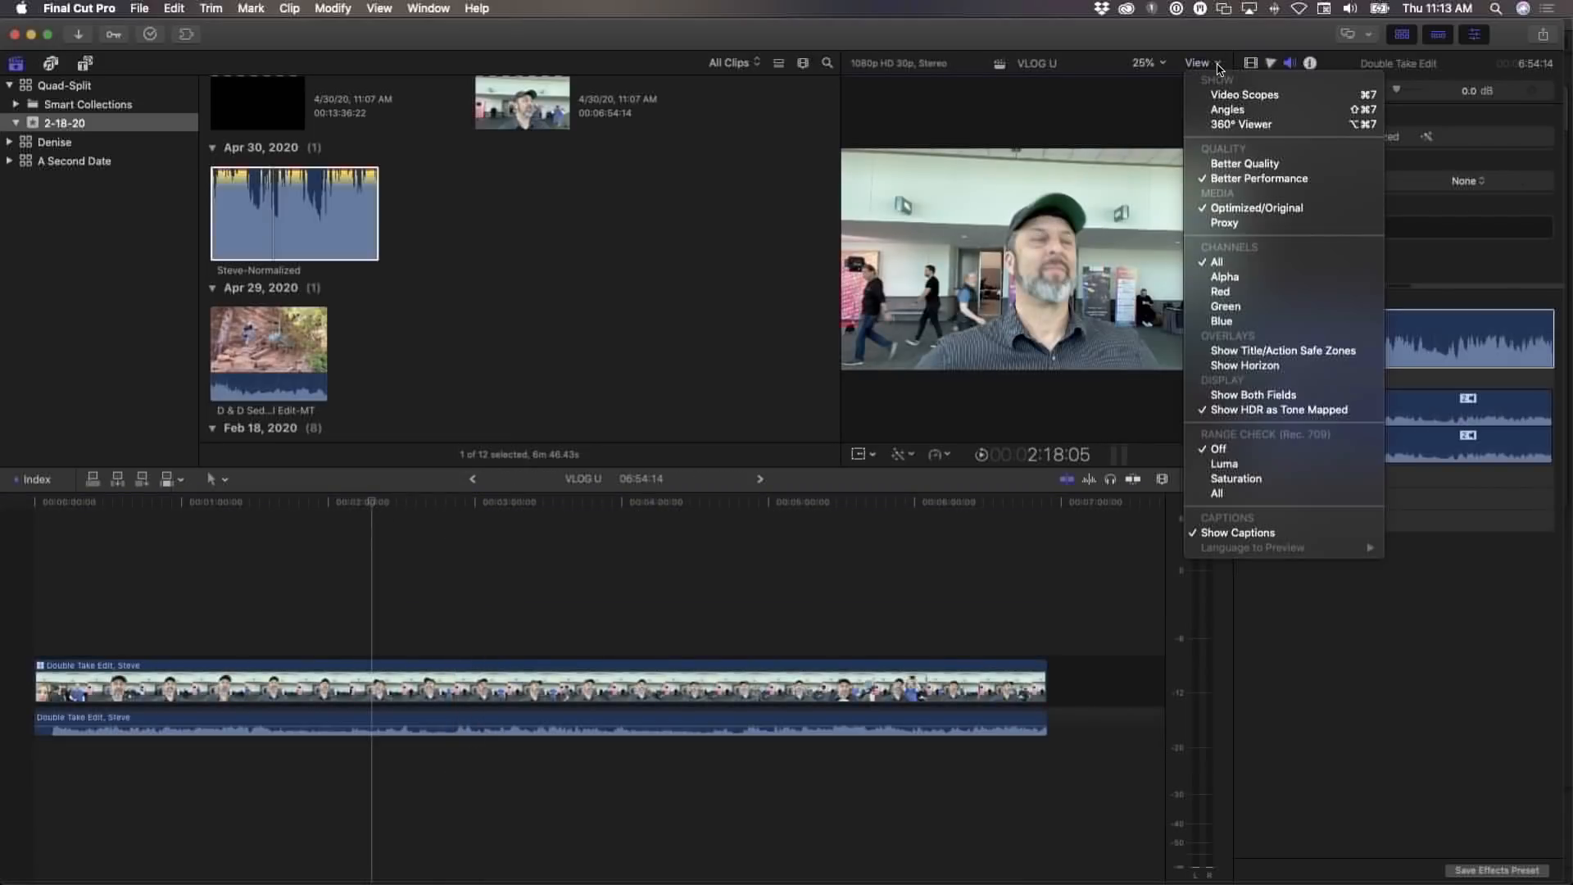
pyautogui.click(1226, 110)
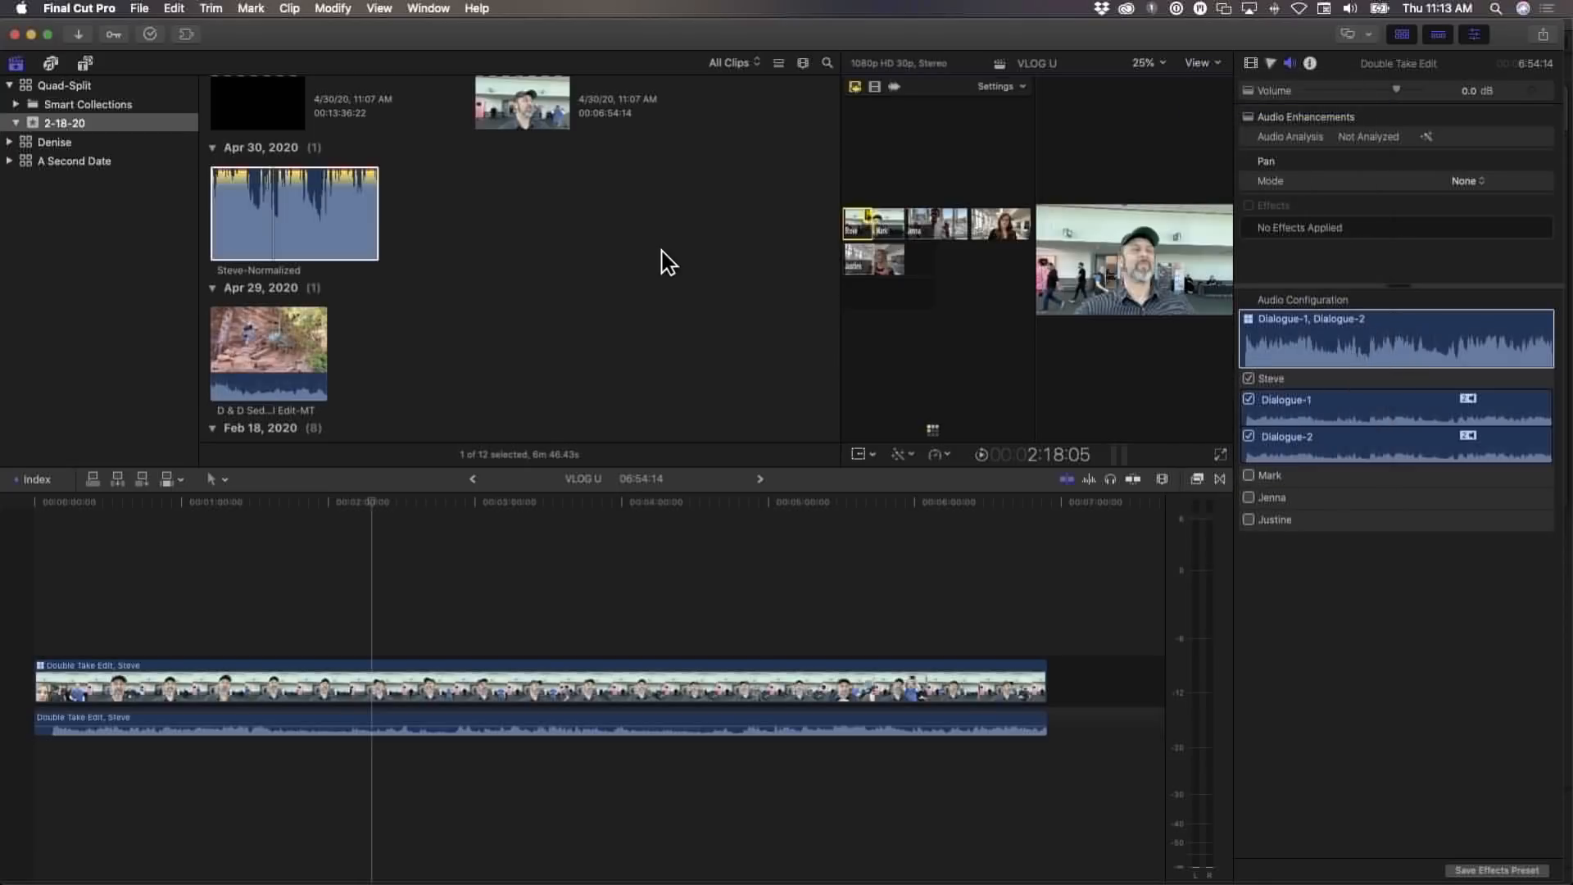
pyautogui.moveTo(838, 344); pyautogui.dragTo(558, 379)
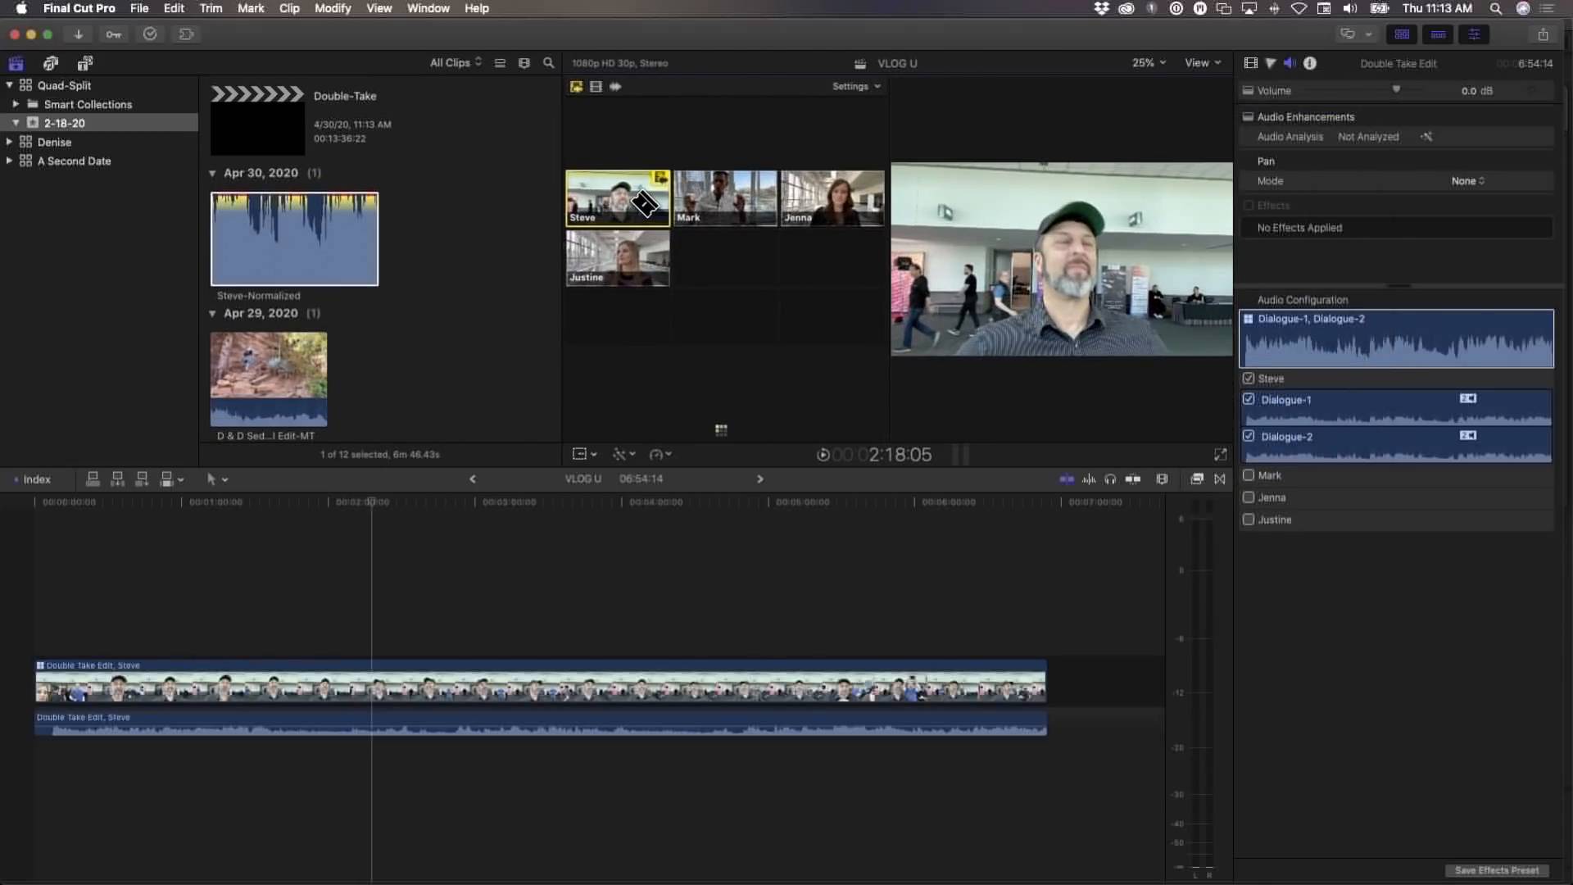
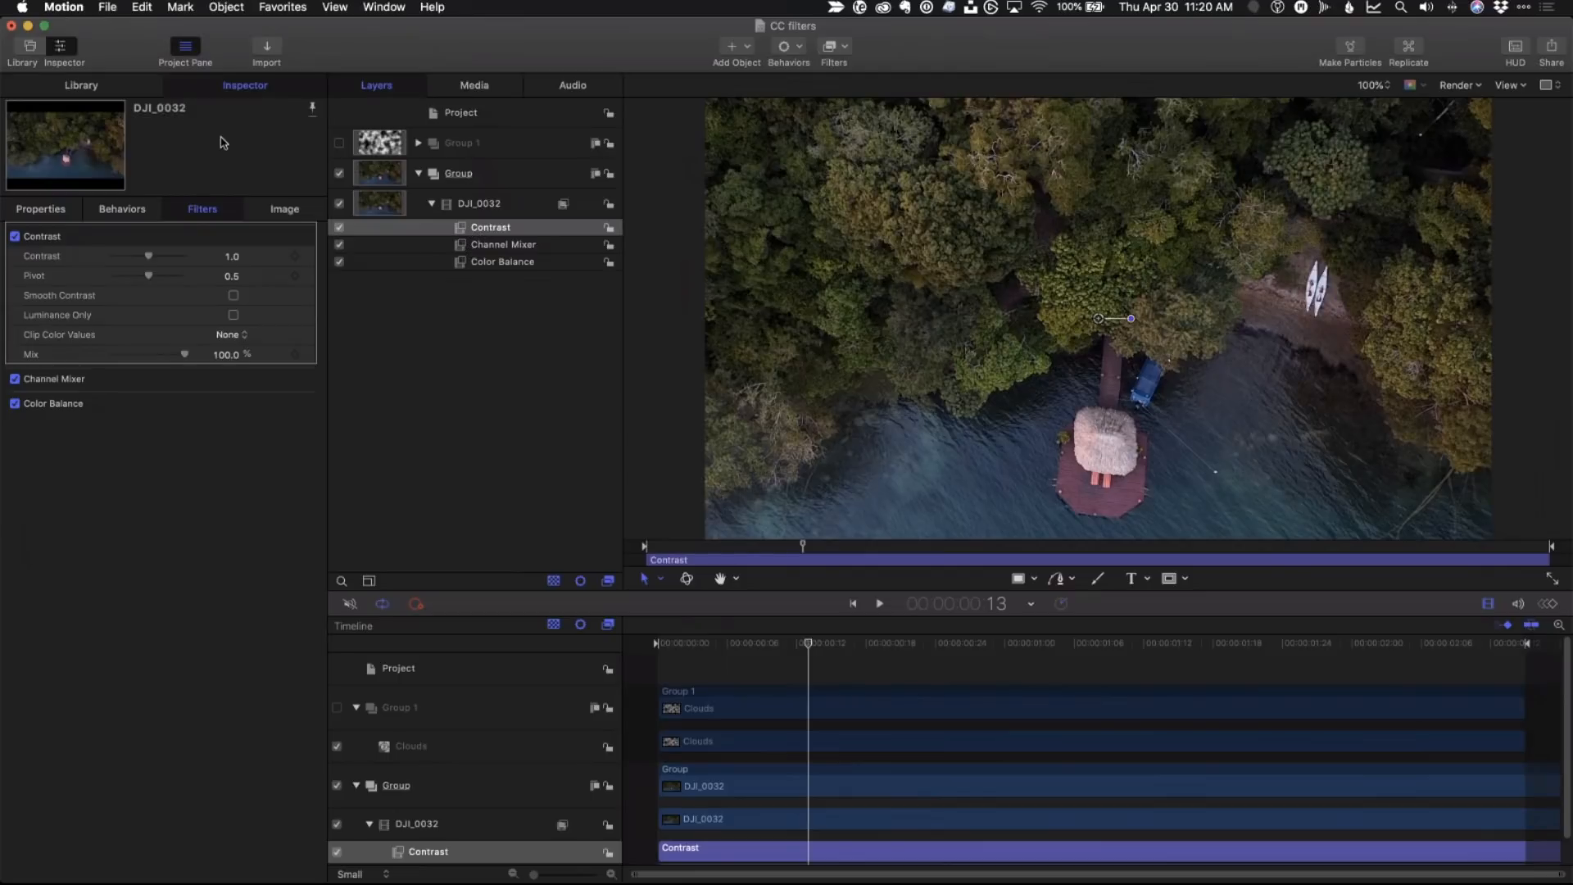
# In Motion, show the Color category of filters in the Library and select the Contrast filter on DJI_0032
pyautogui.click(119, 91)
pyautogui.click(219, 305)
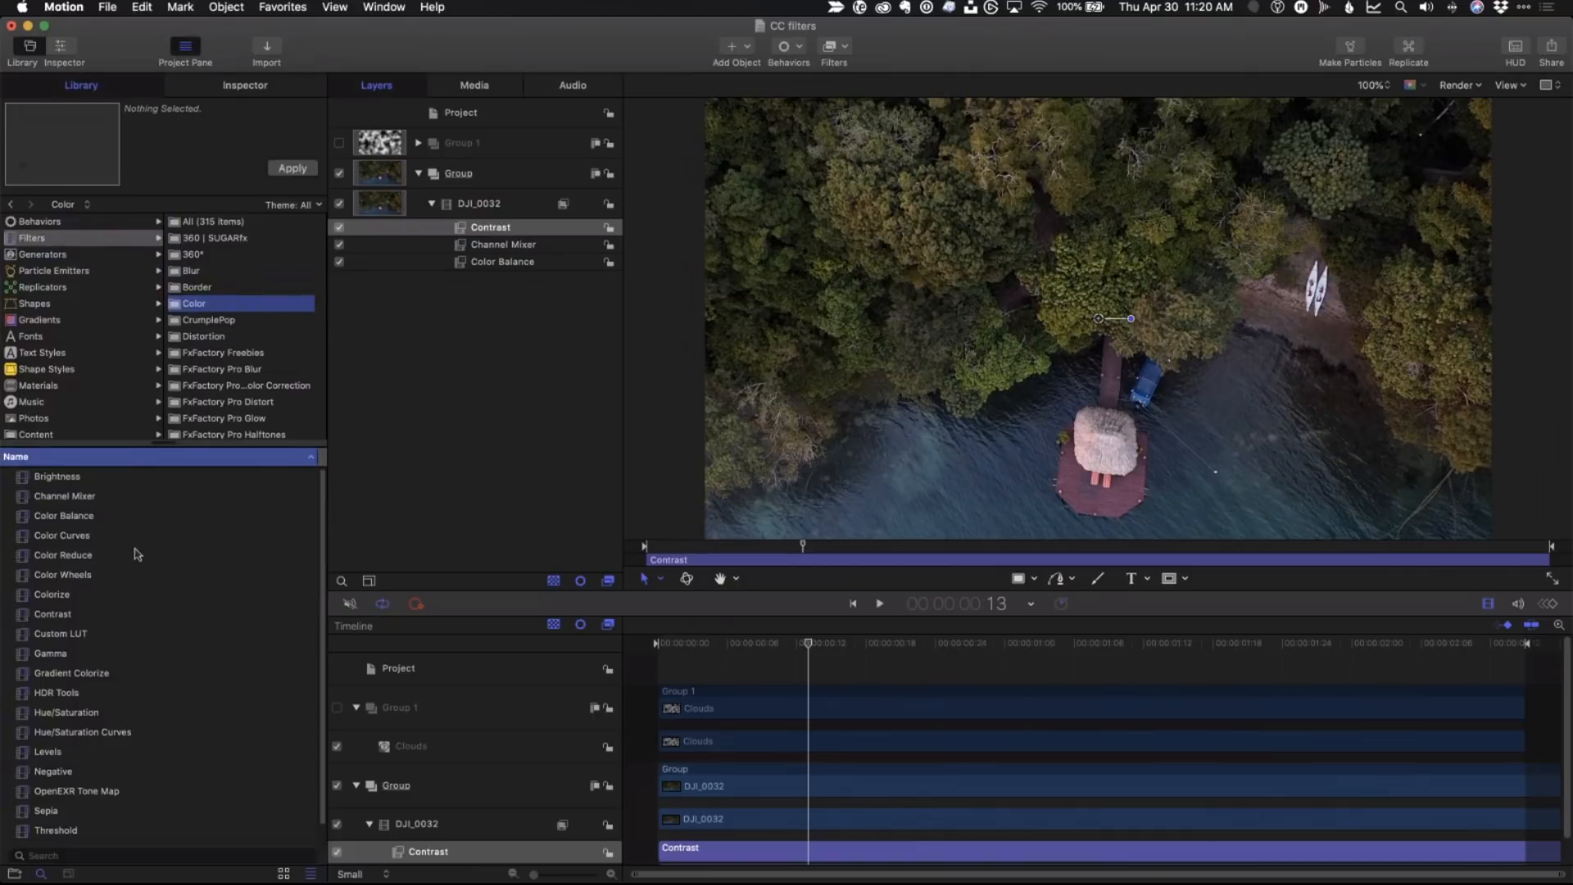
pyautogui.click(544, 229)
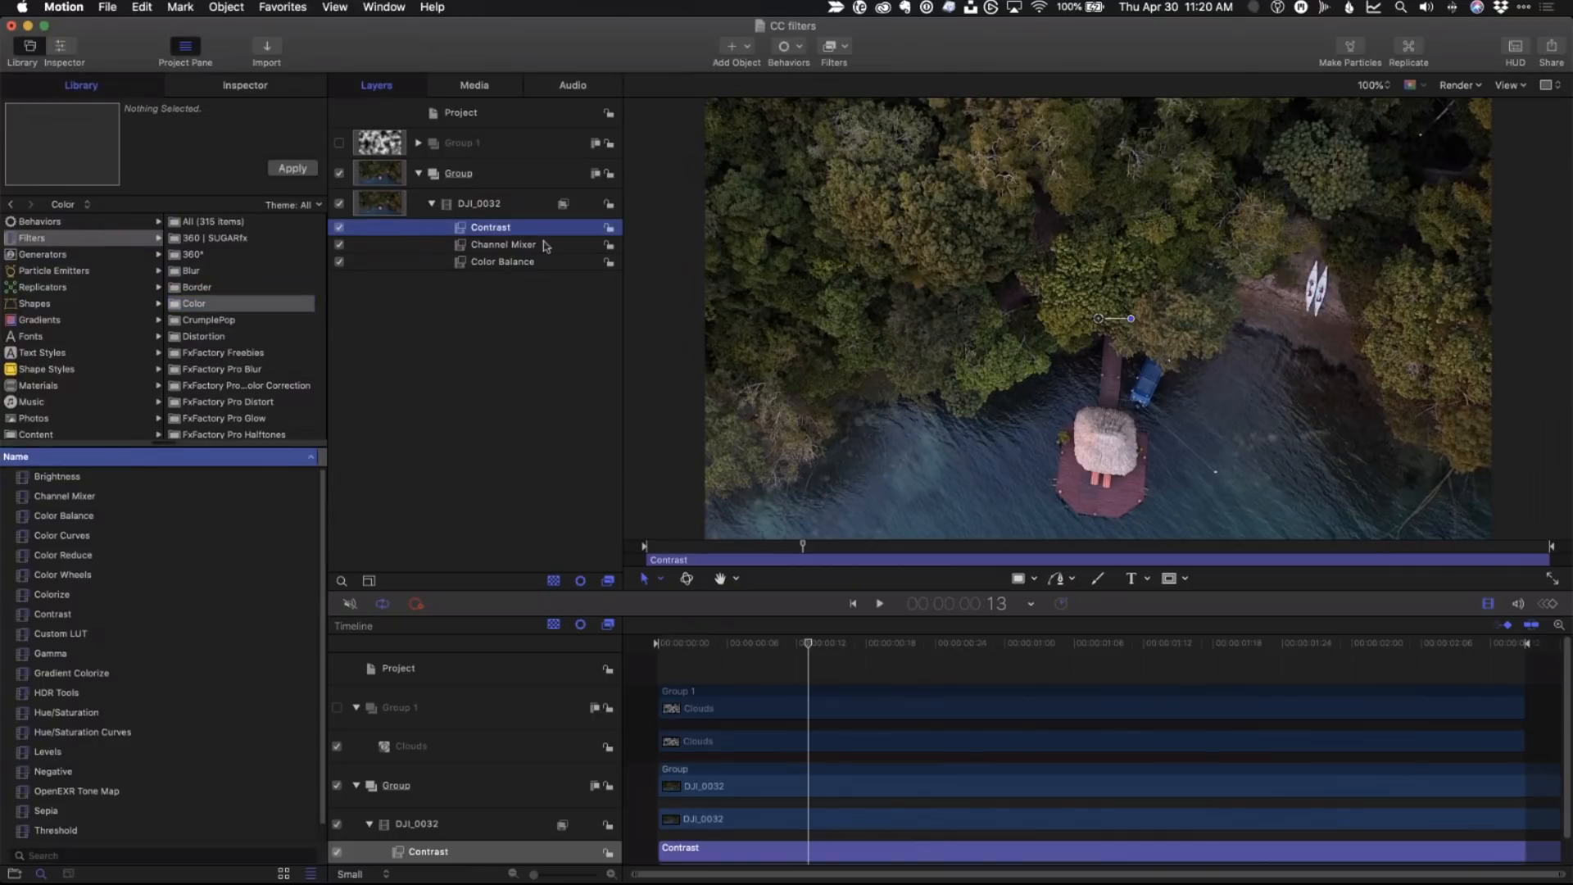
# Try raising the Red - Green value of DJI_0032's Channel Mixer filter, and undo the change
pyautogui.click(545, 245)
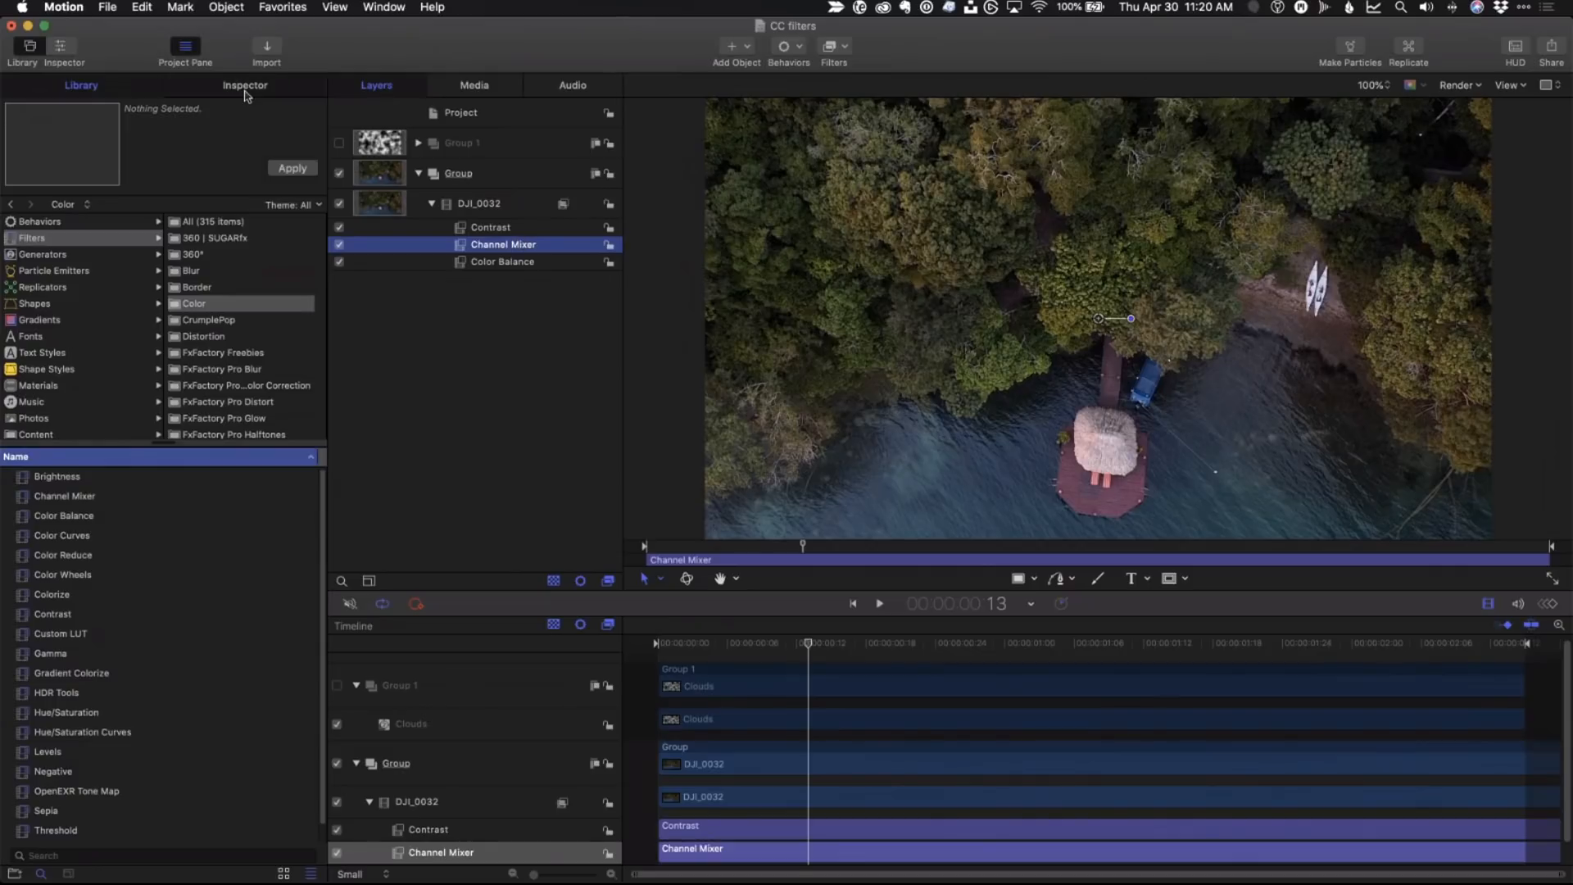
pyautogui.click(245, 87)
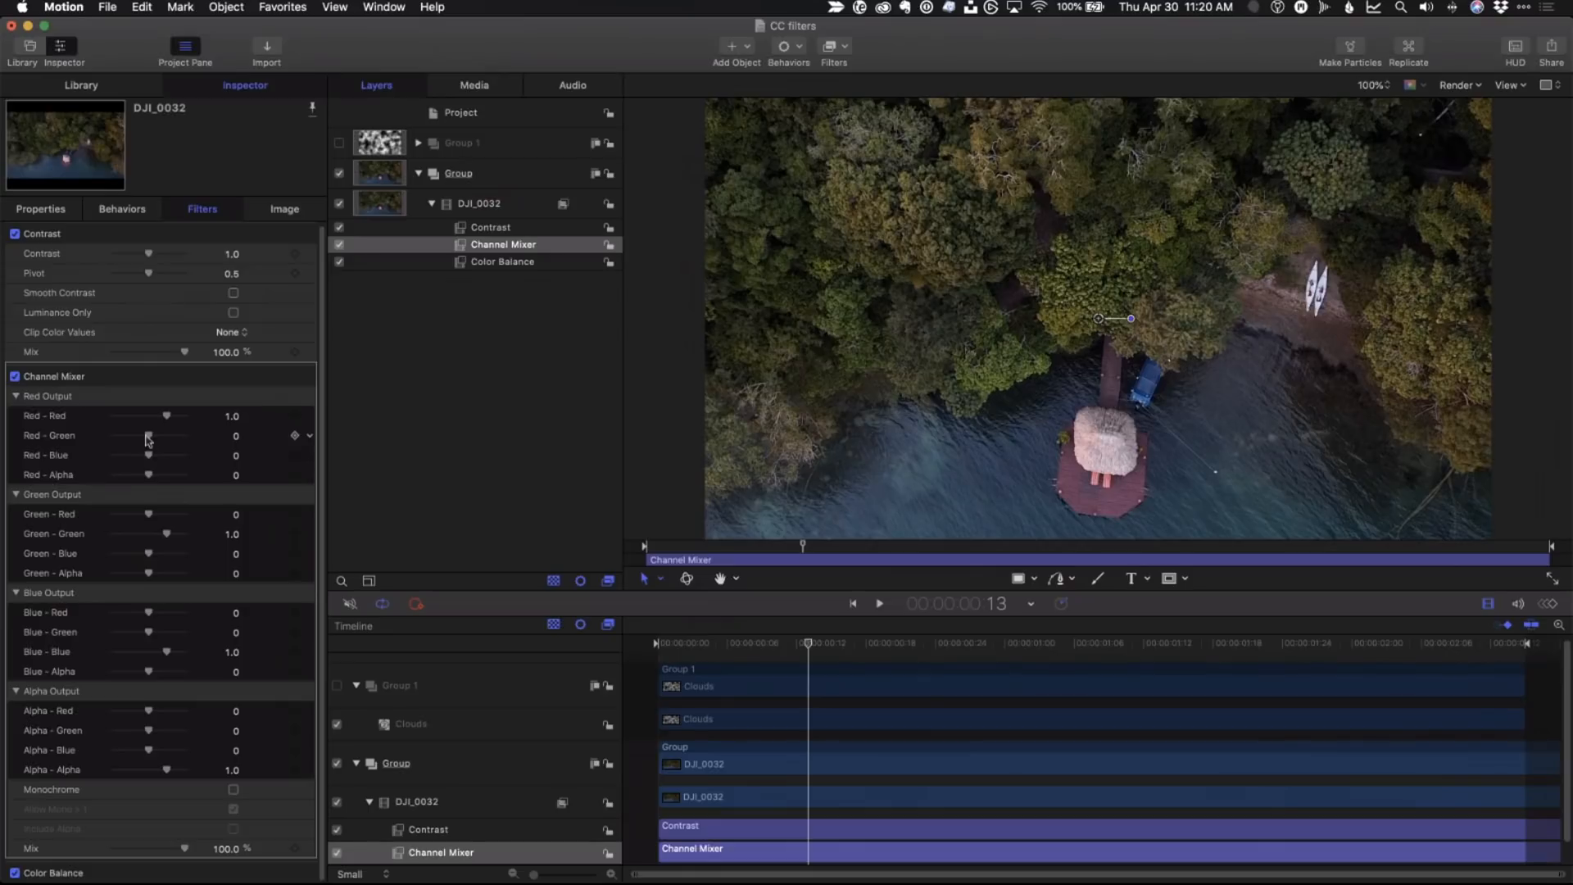
pyautogui.moveTo(148, 440); pyautogui.dragTo(152, 441)
pyautogui.moveTo(151, 439); pyautogui.dragTo(190, 439)
pyautogui.press('super+z')
# Tint the Color Balance filter's Shadows a muted blue with the color wheel and brighten the color slightly
pyautogui.click(502, 262)
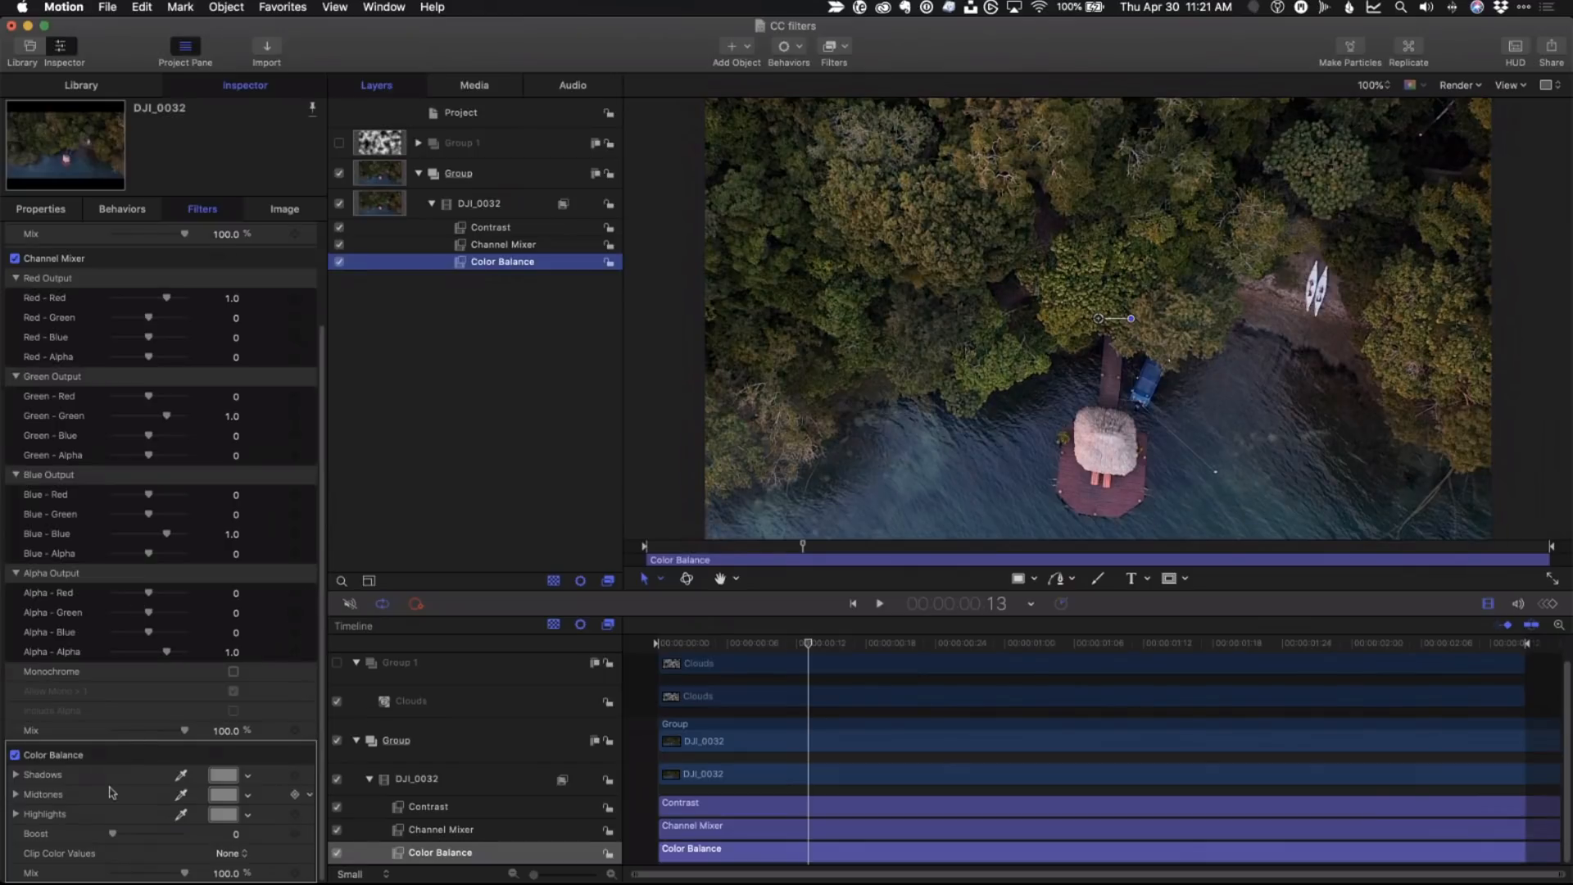
pyautogui.click(227, 776)
pyautogui.moveTo(367, 549); pyautogui.dragTo(610, 311)
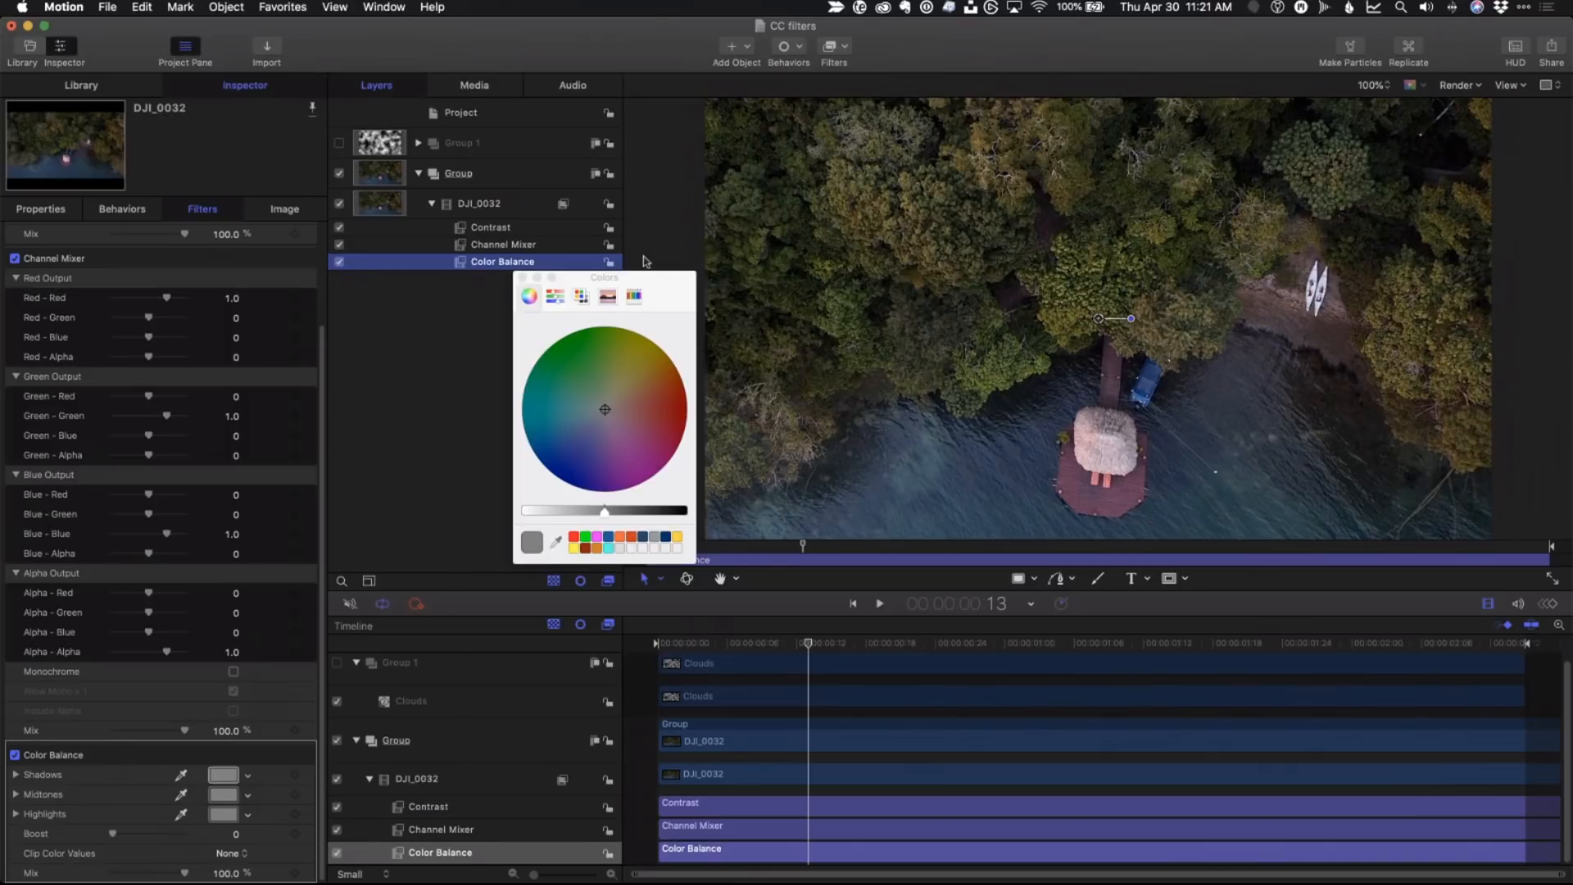
pyautogui.moveTo(644, 261); pyautogui.dragTo(674, 207)
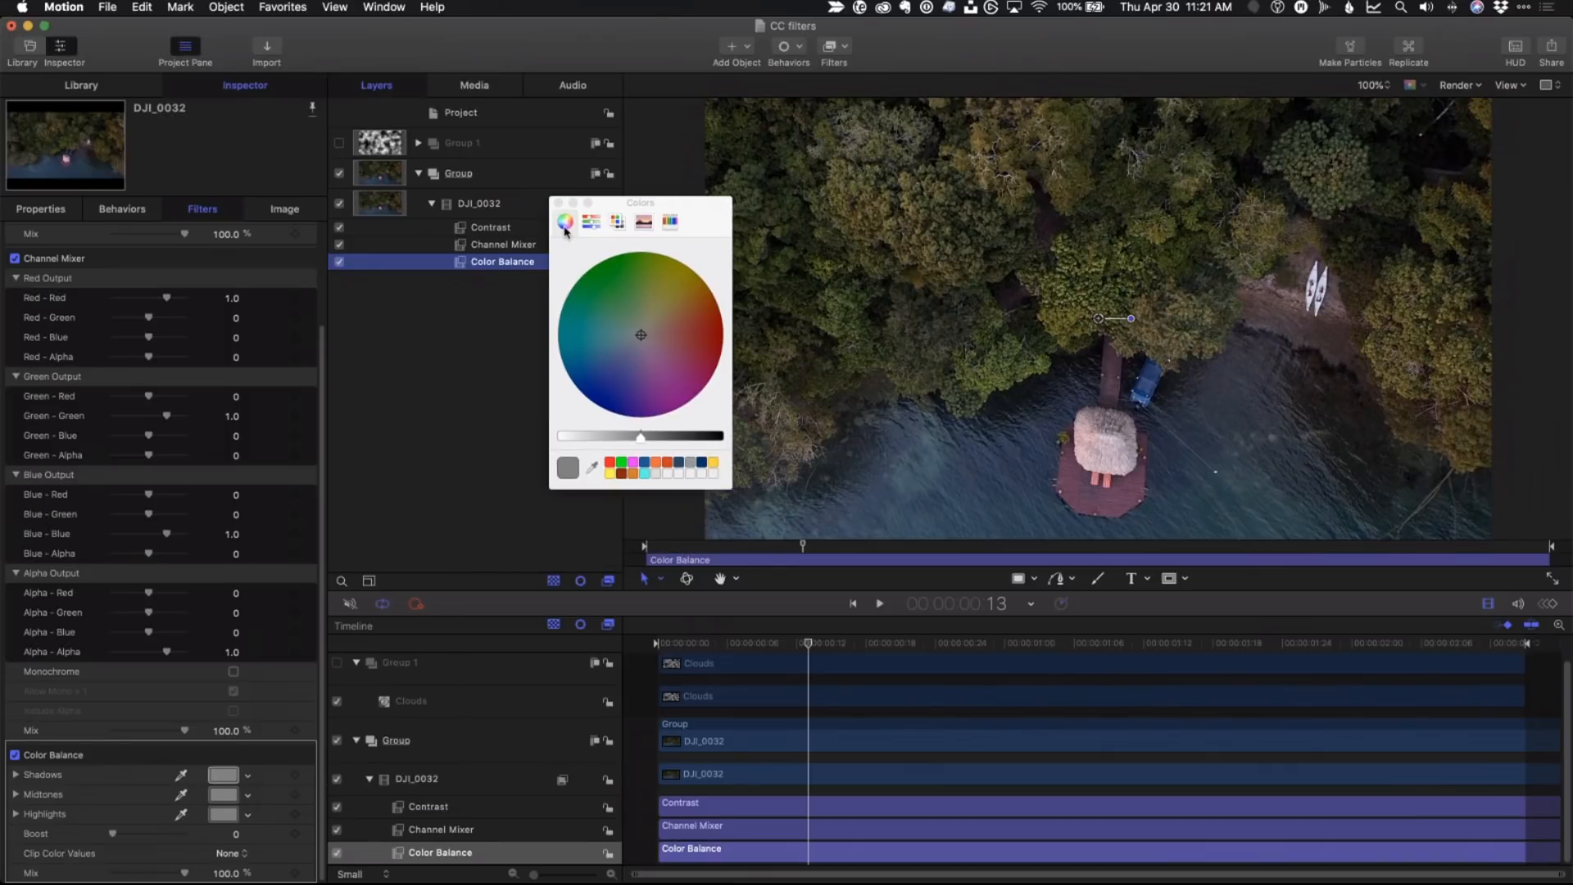
pyautogui.click(591, 223)
pyautogui.click(569, 226)
pyautogui.moveTo(644, 338); pyautogui.dragTo(619, 350)
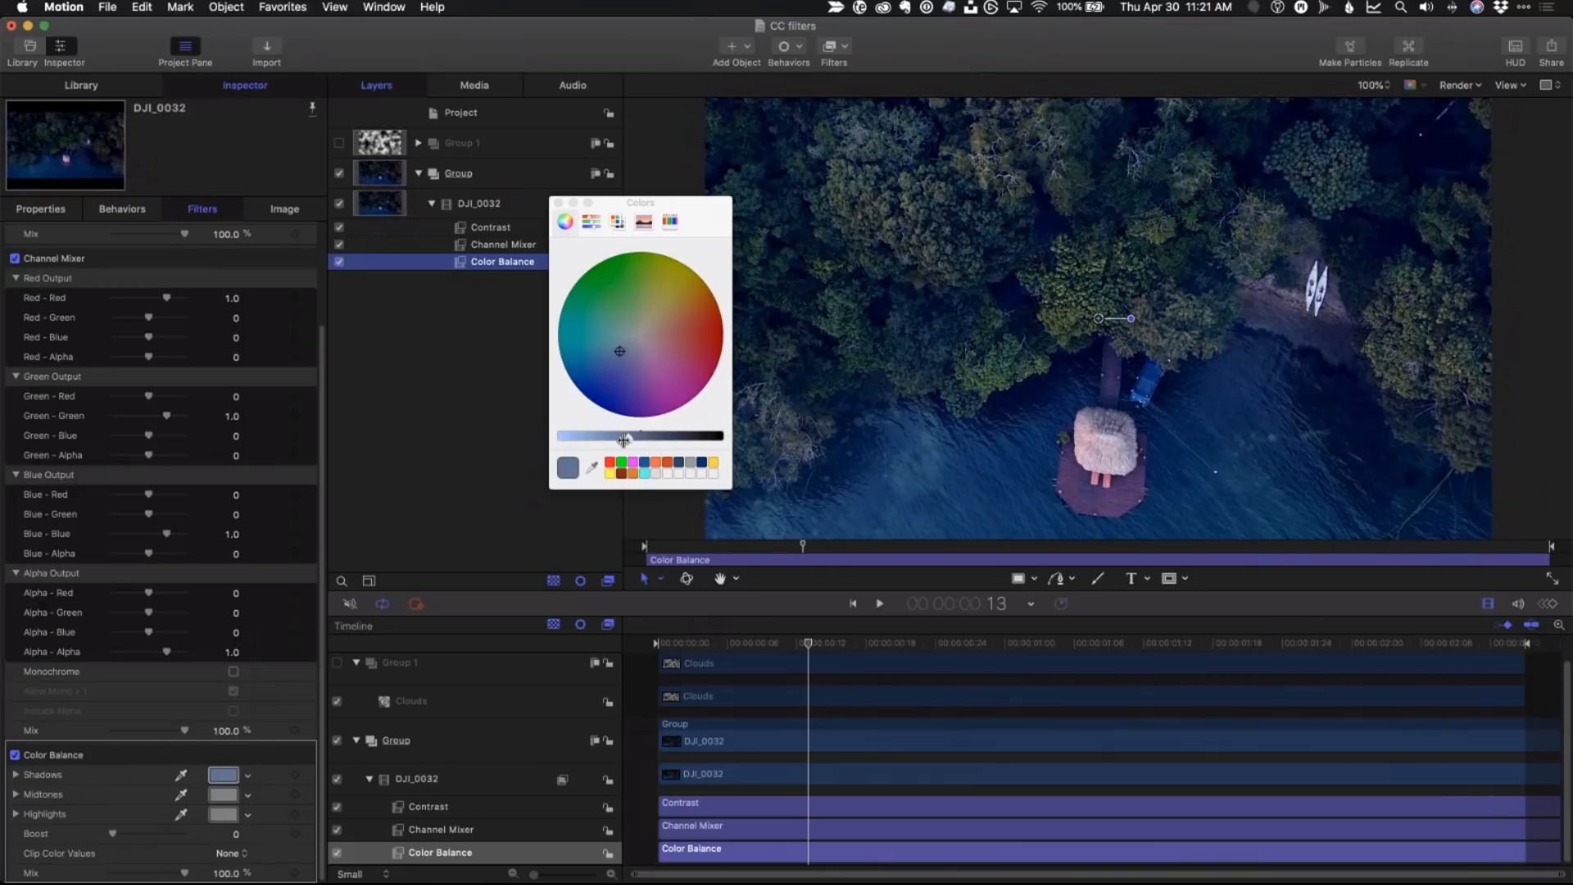
pyautogui.moveTo(641, 437); pyautogui.dragTo(624, 440)
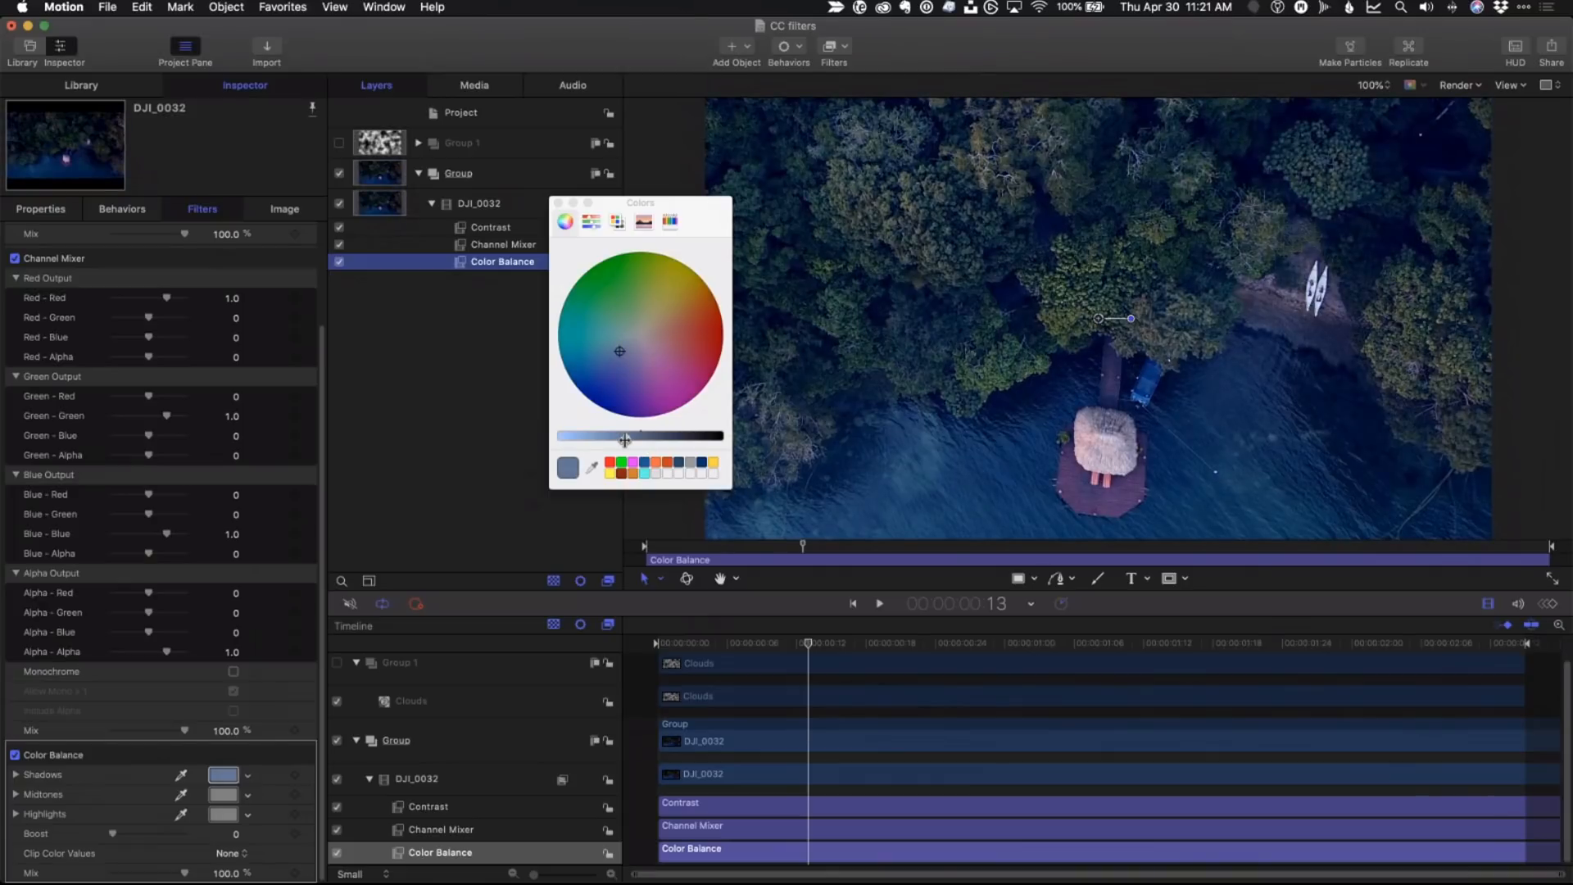
# Tint the Color Balance filter's Highlights a warm orange, brighten the color, and close the color picker
pyautogui.click(215, 818)
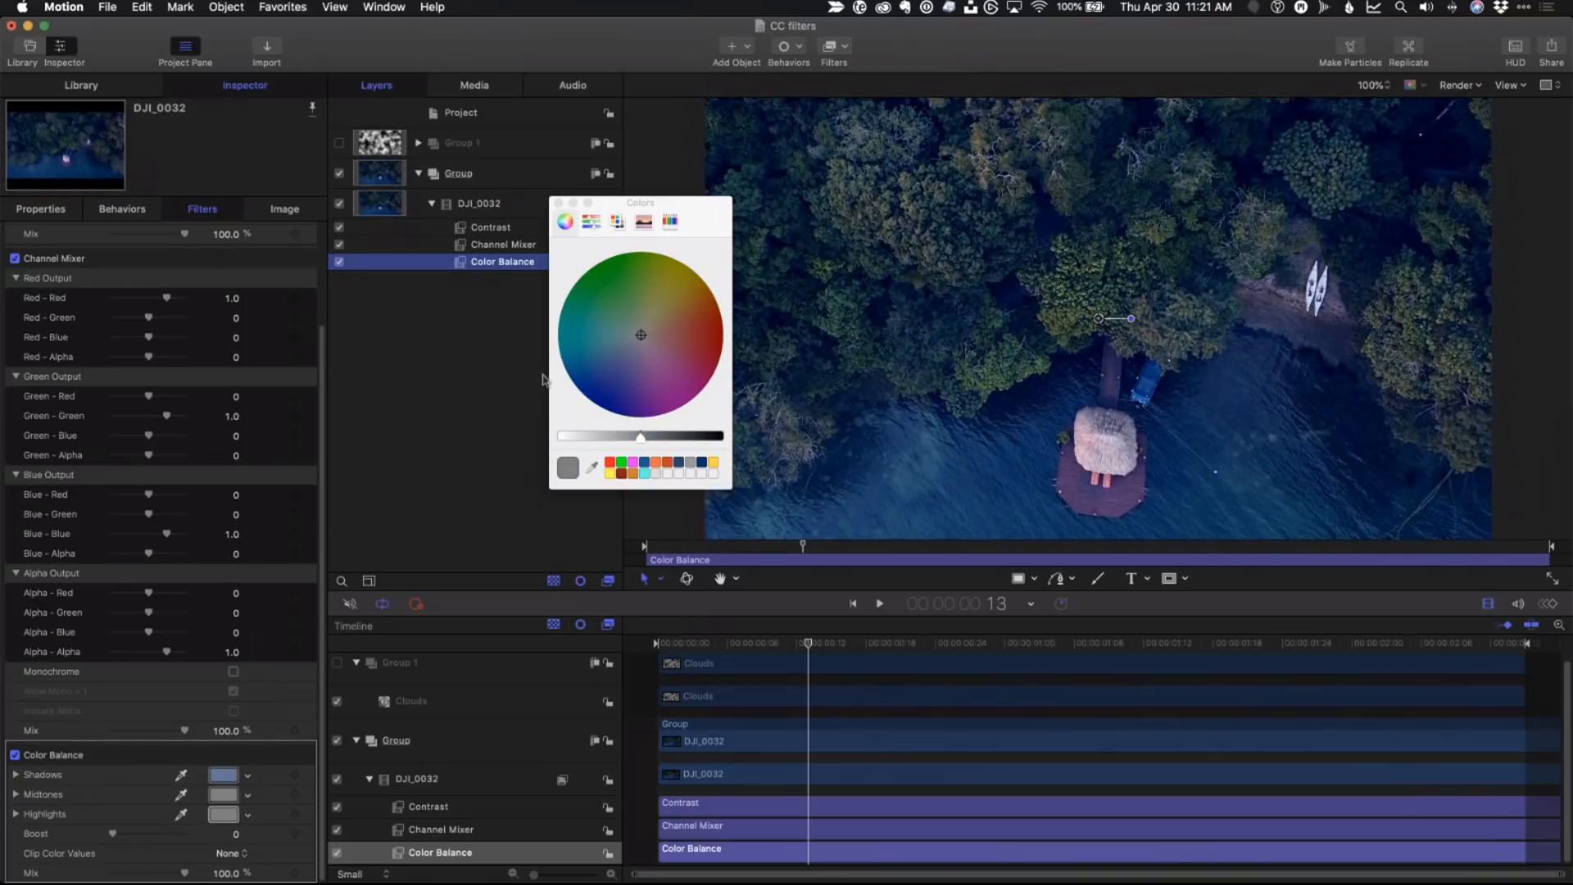
pyautogui.click(657, 324)
pyautogui.moveTo(664, 324); pyautogui.dragTo(672, 316)
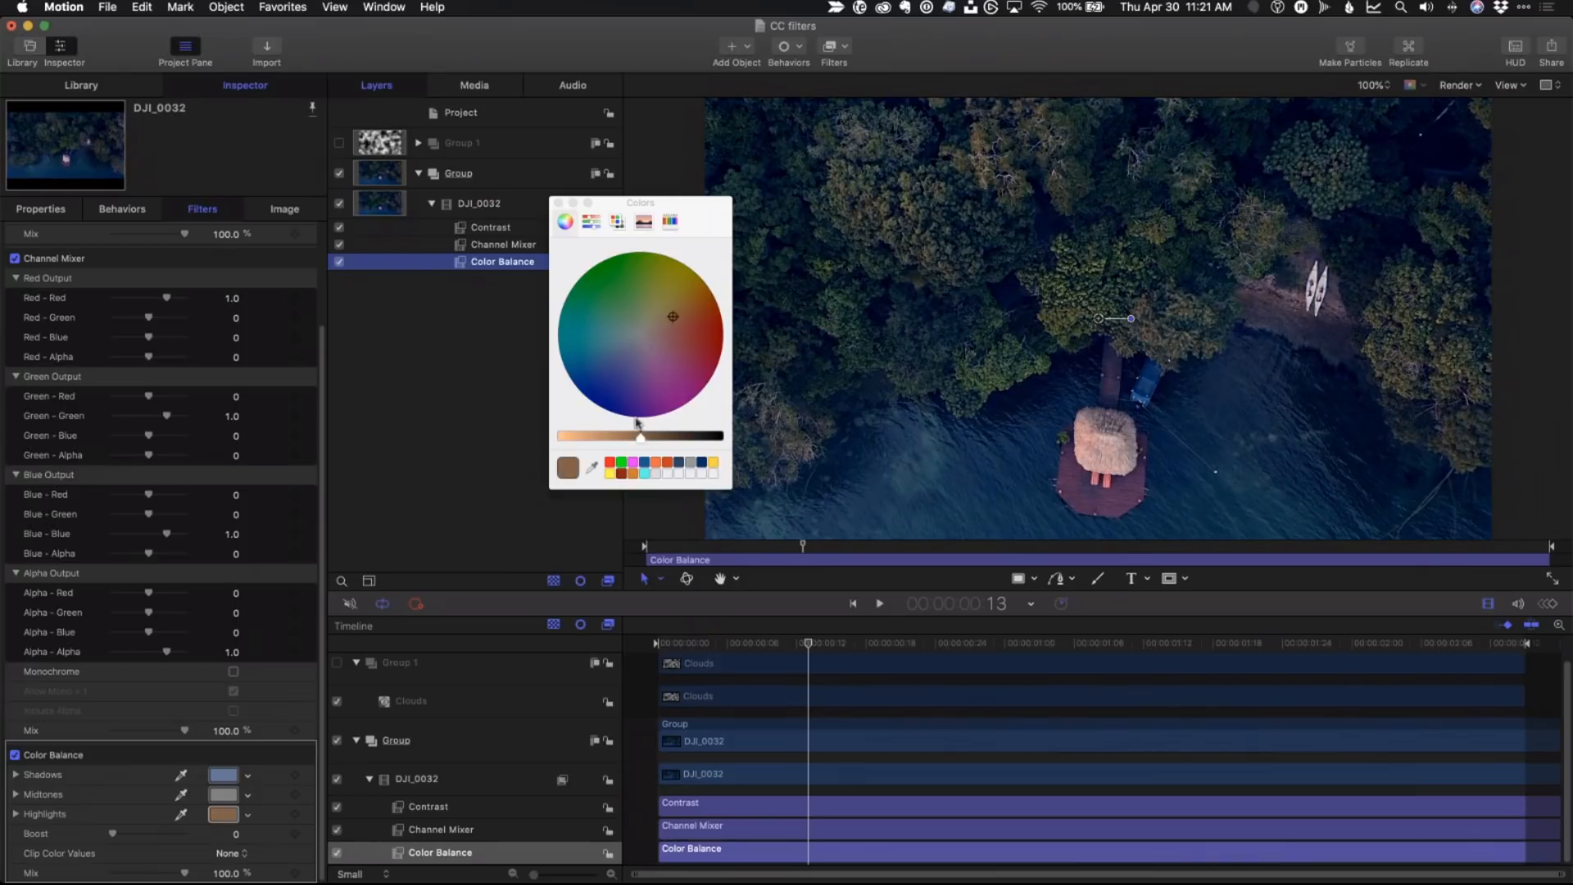
pyautogui.moveTo(641, 436); pyautogui.dragTo(605, 440)
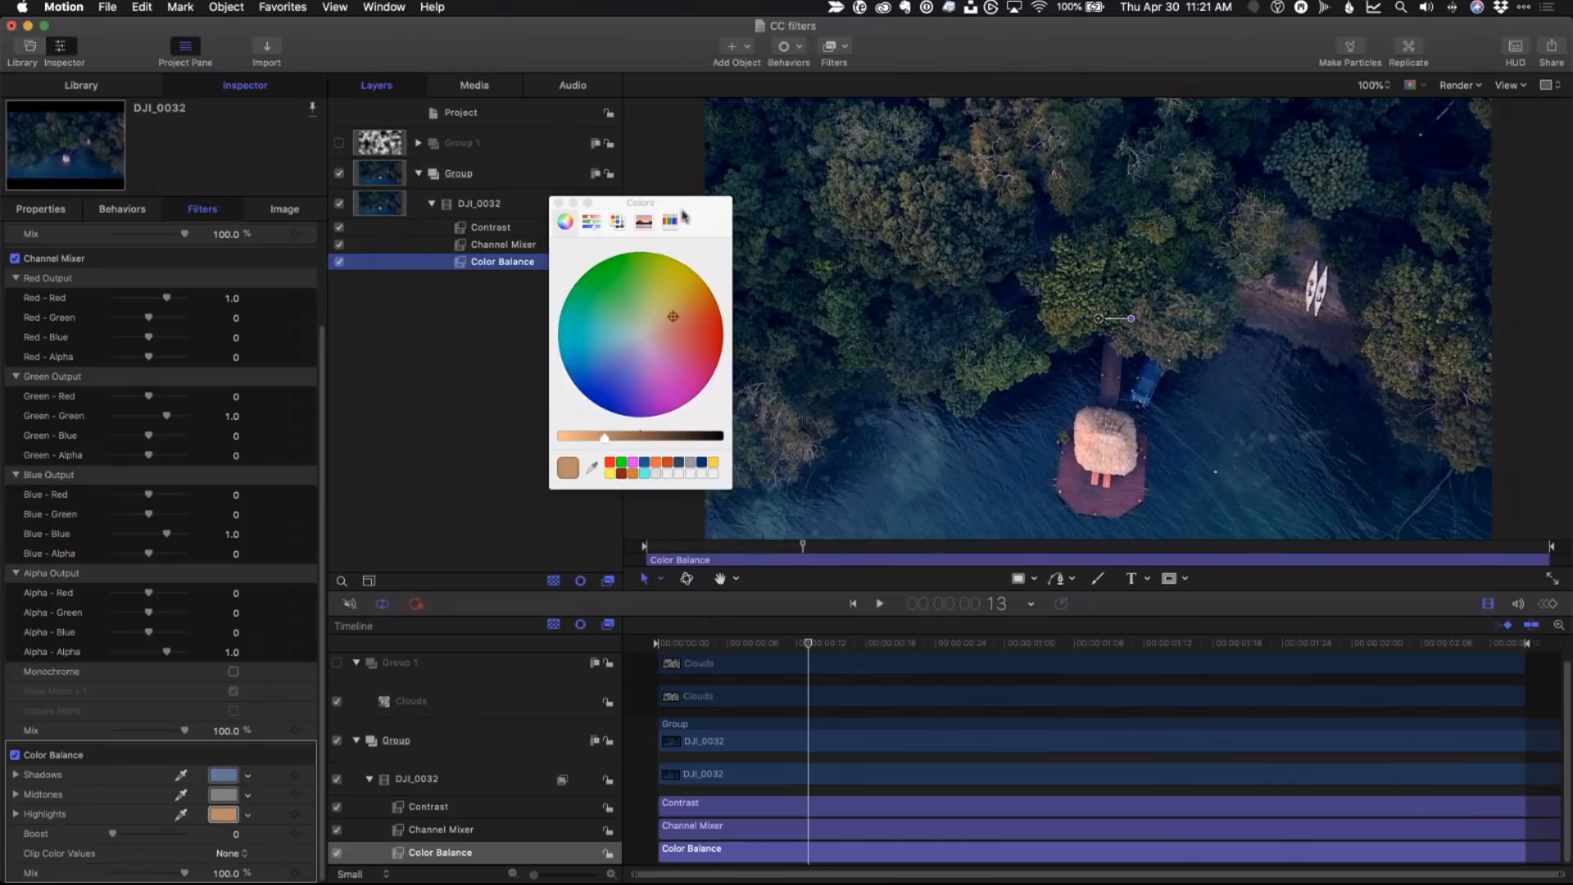
pyautogui.moveTo(685, 217); pyautogui.dragTo(437, 339)
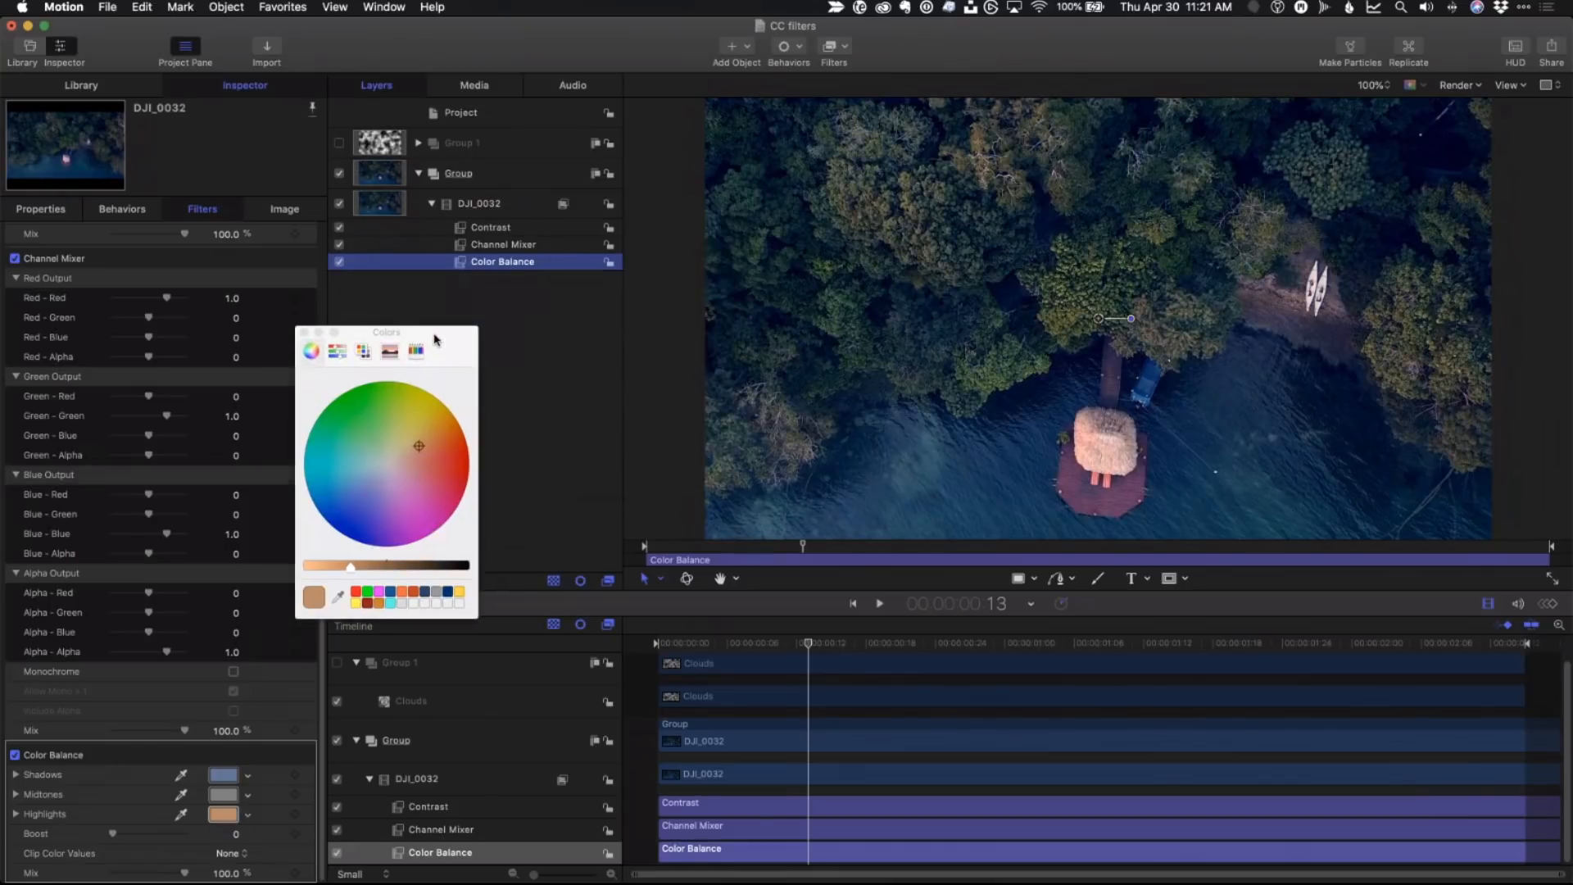
pyautogui.click(305, 333)
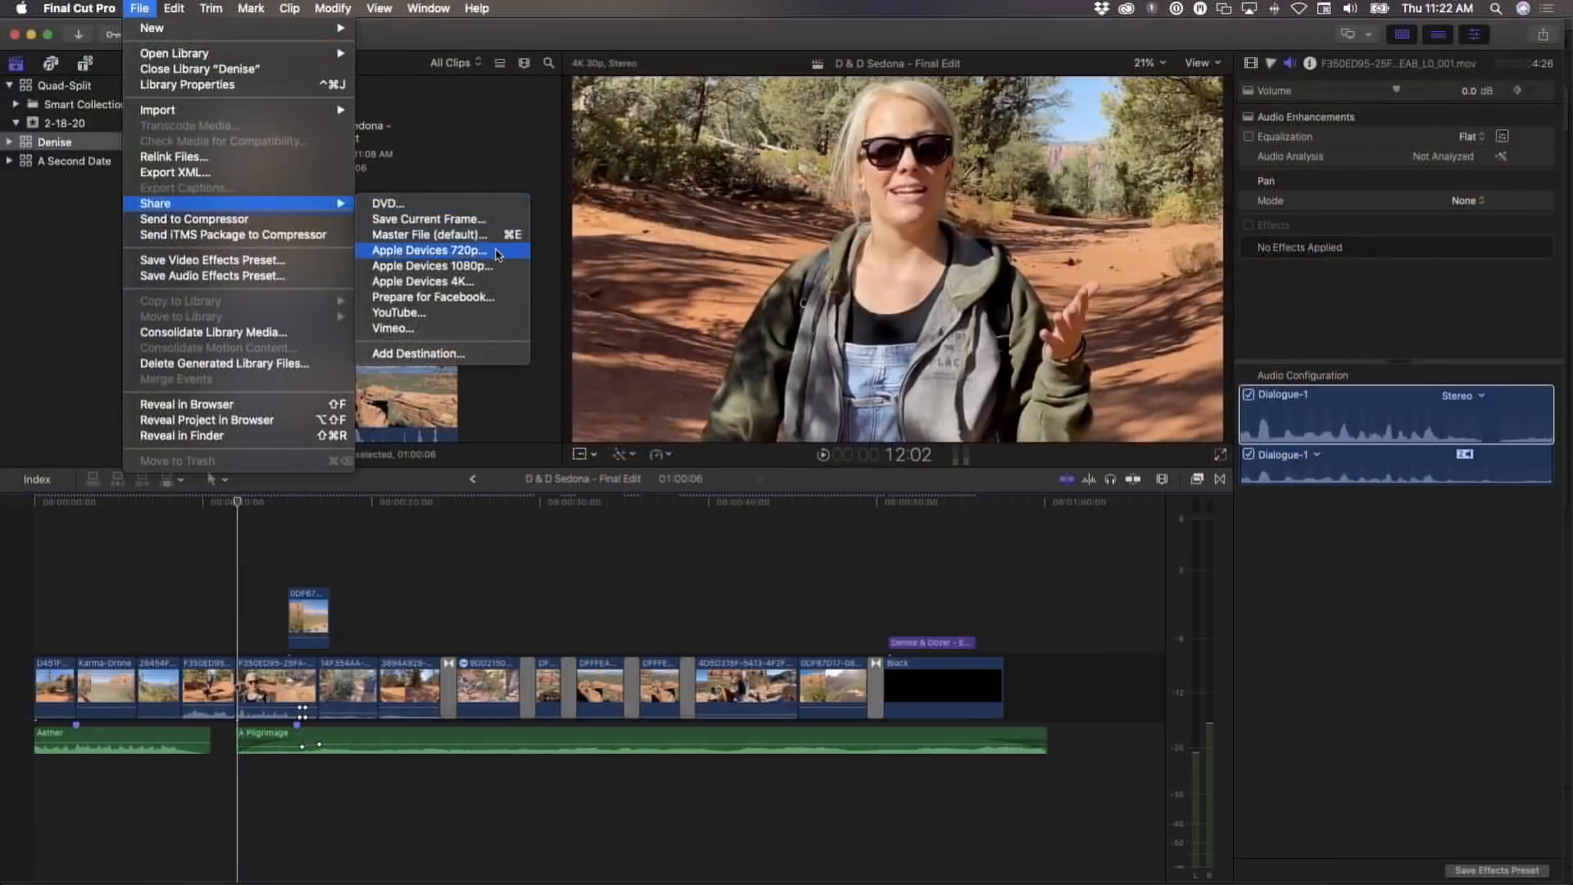
# Try a Master File export with the Video and Audio format and roles as Multitrack QuickTime Movie, and cancel it
pyautogui.click(459, 235)
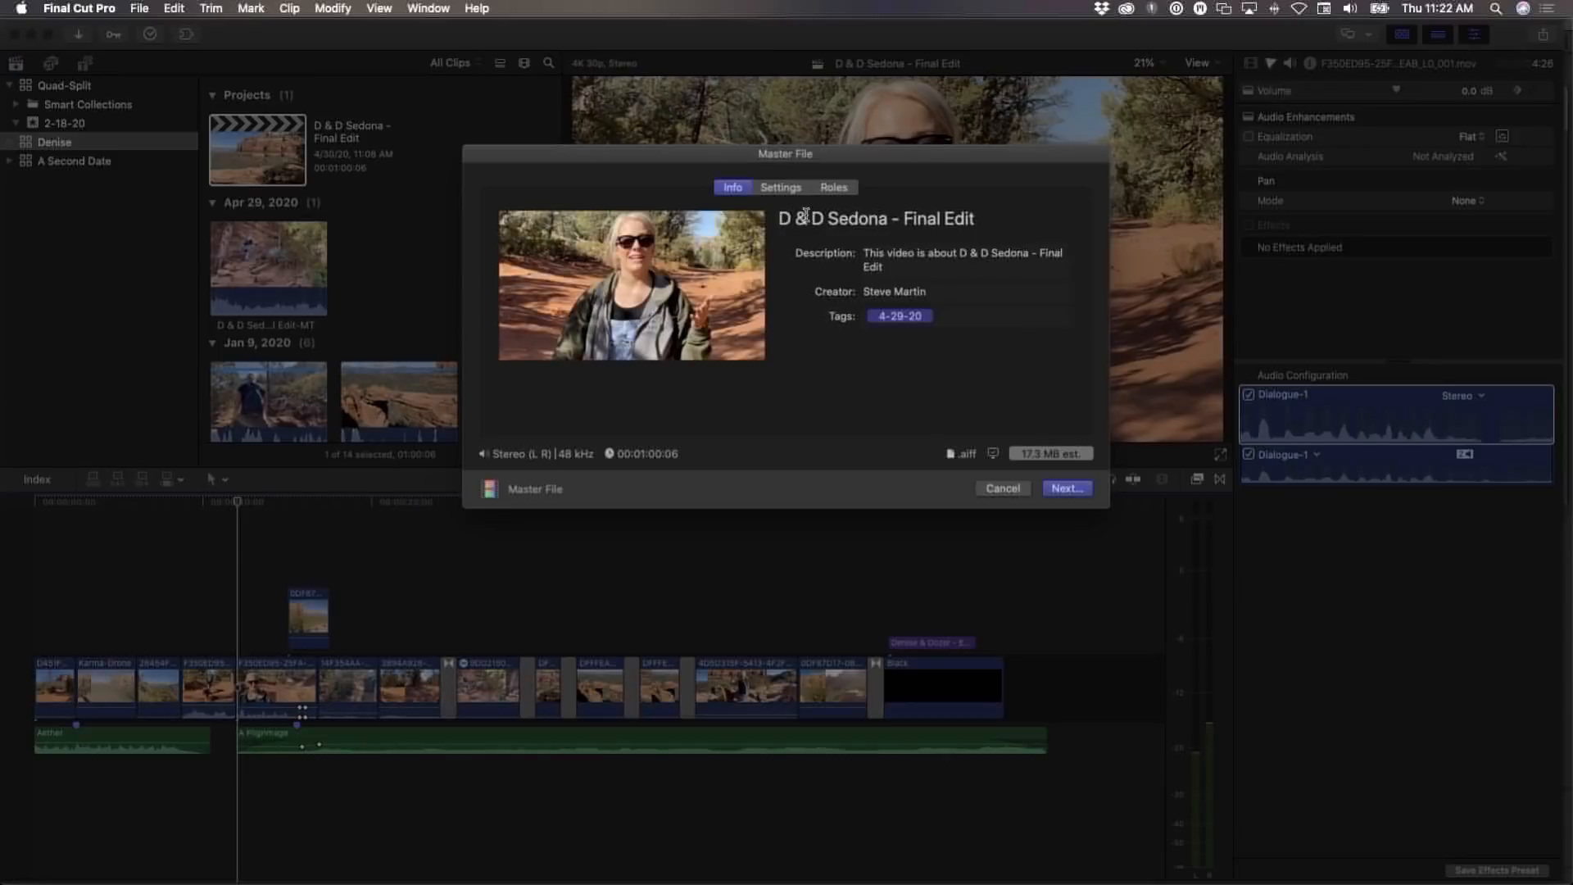
pyautogui.click(781, 186)
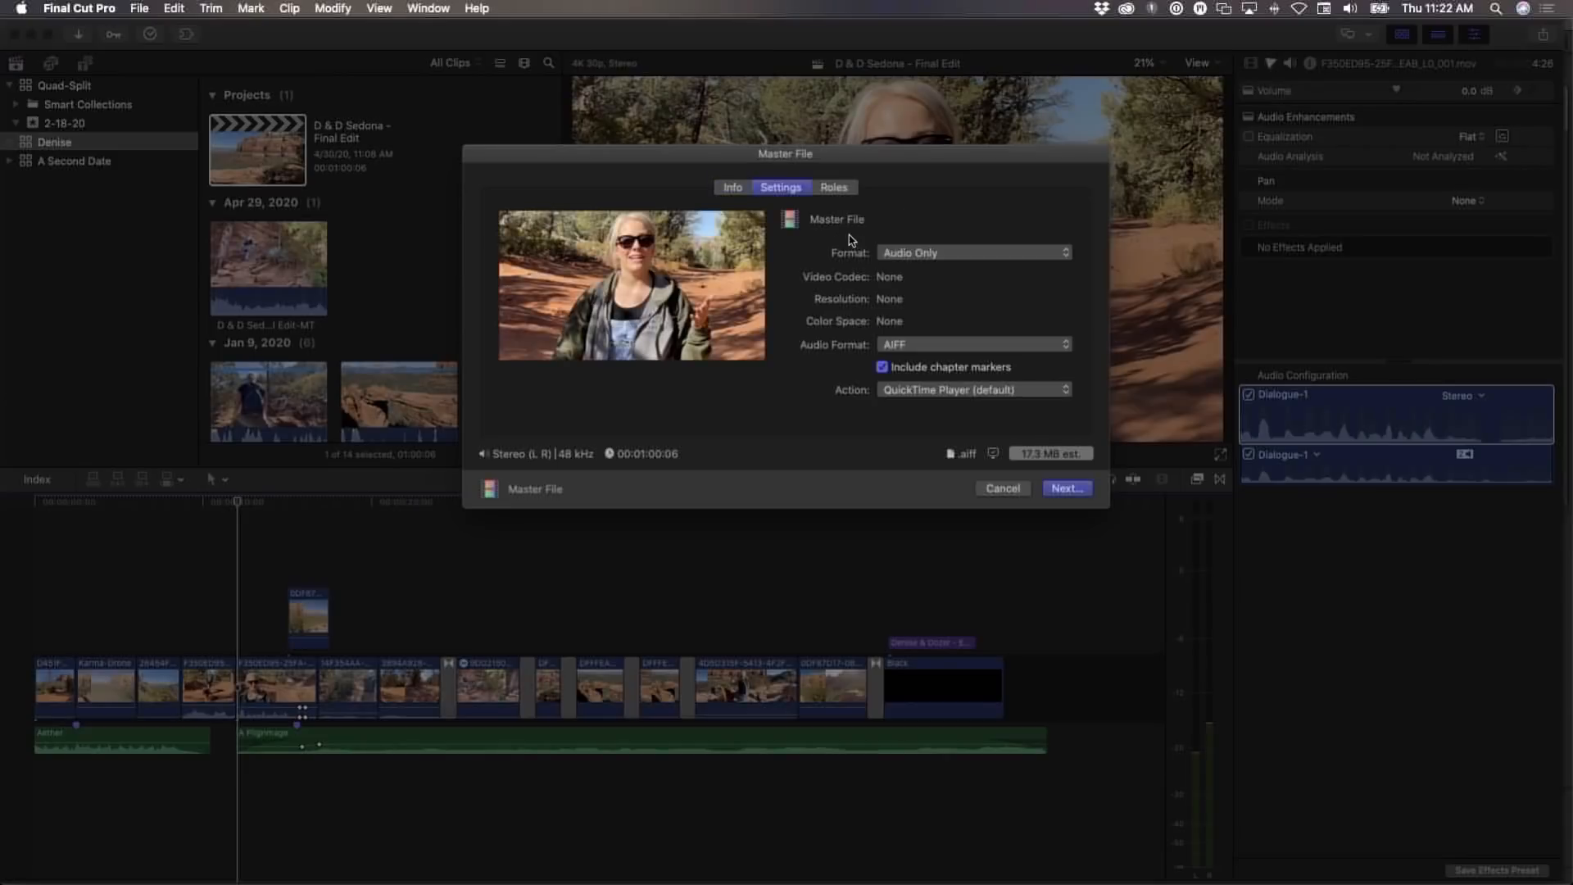
pyautogui.click(890, 253)
pyautogui.click(926, 223)
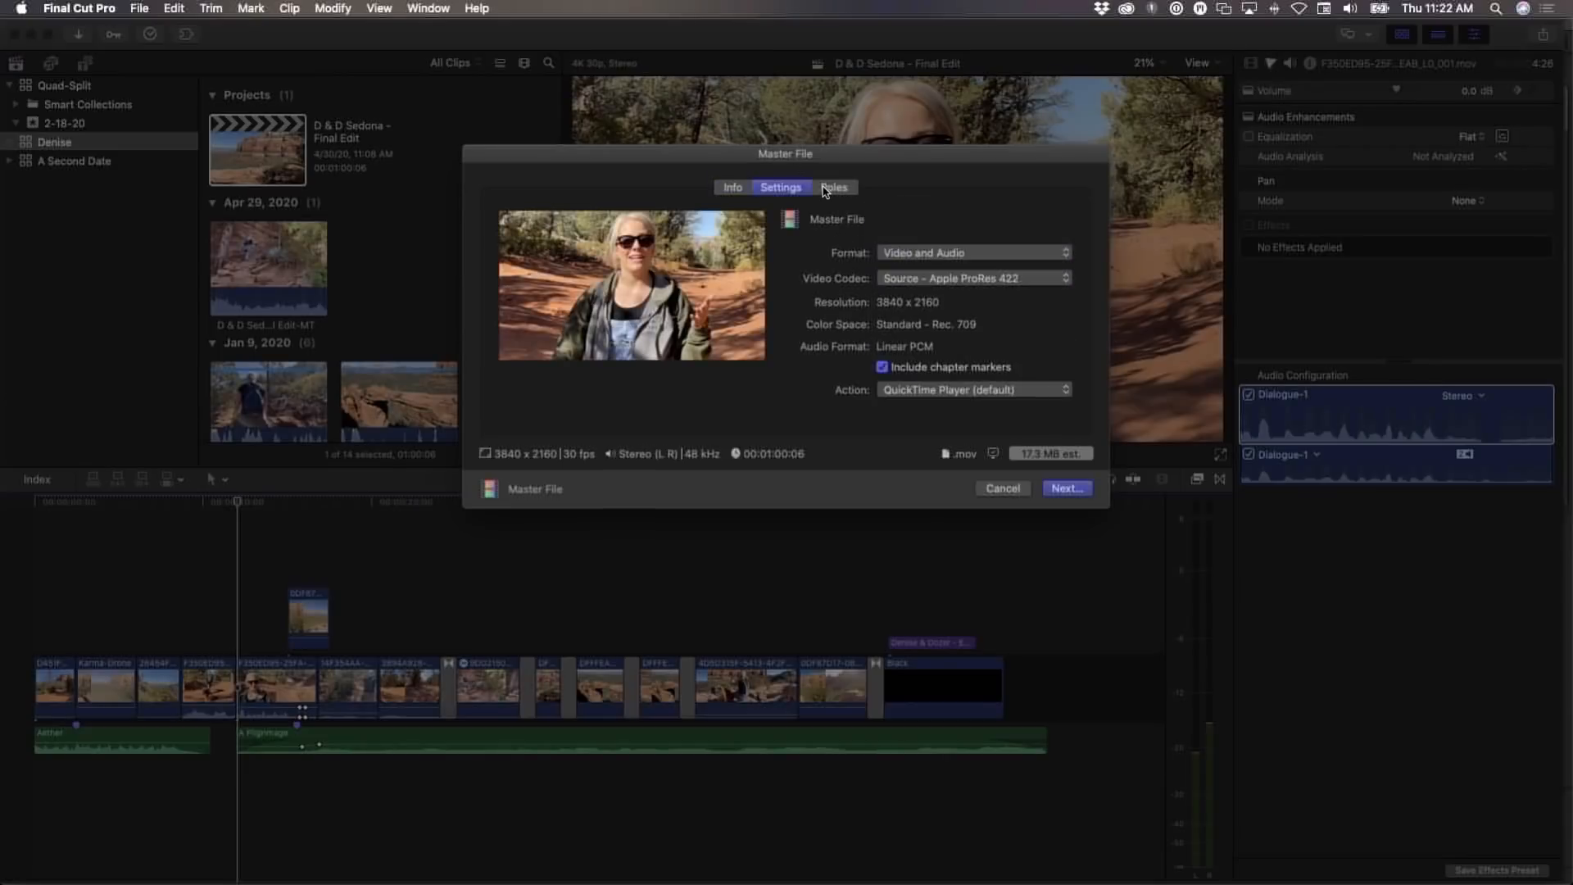
pyautogui.click(834, 186)
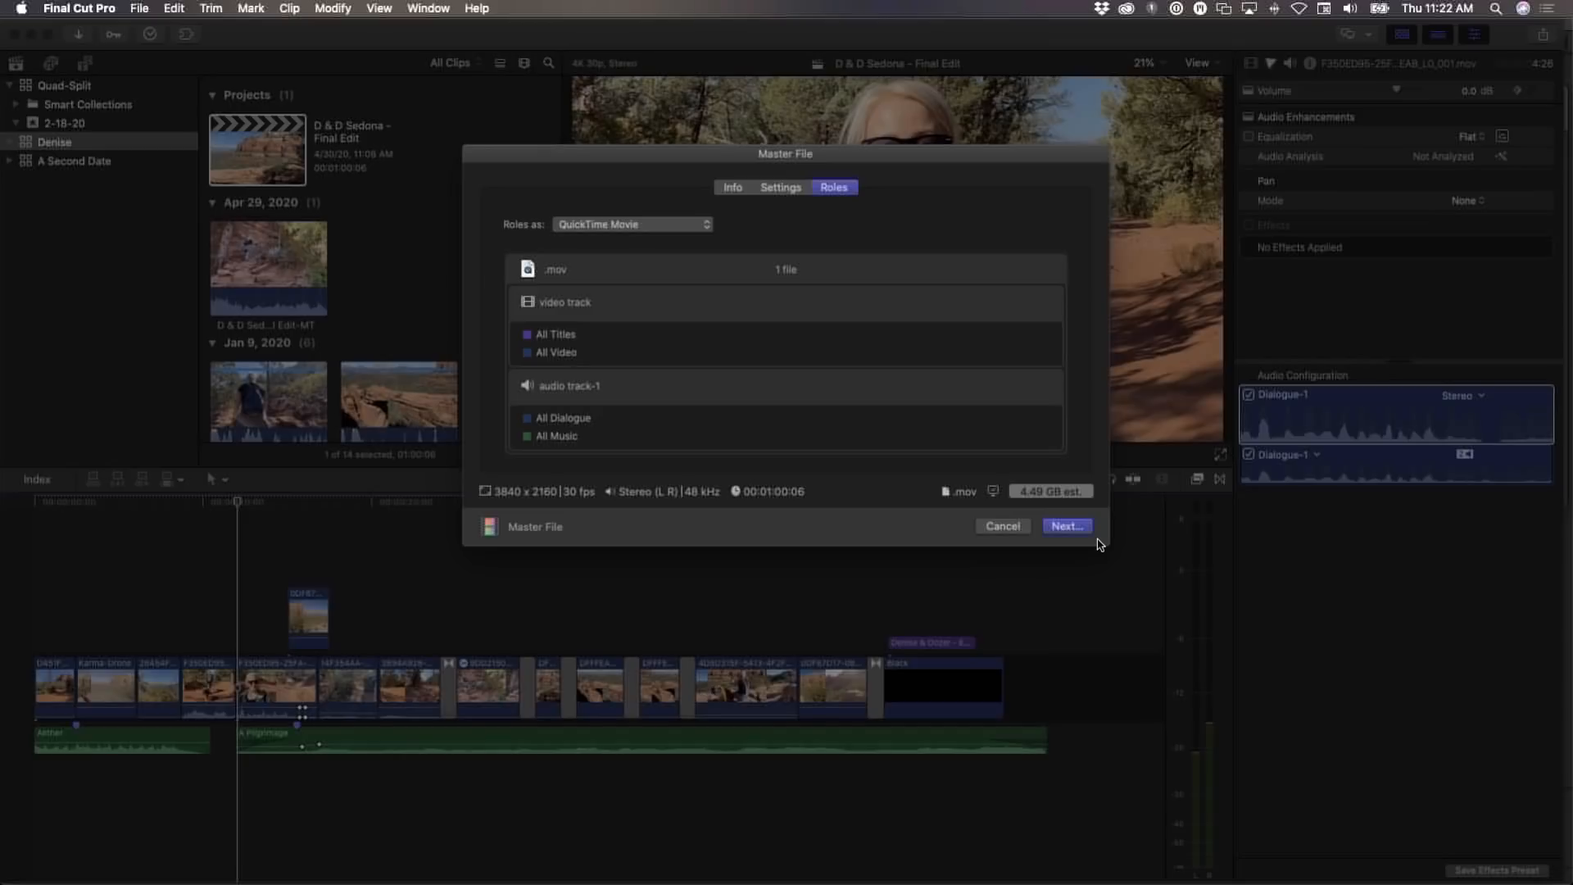
pyautogui.click(624, 226)
pyautogui.click(642, 246)
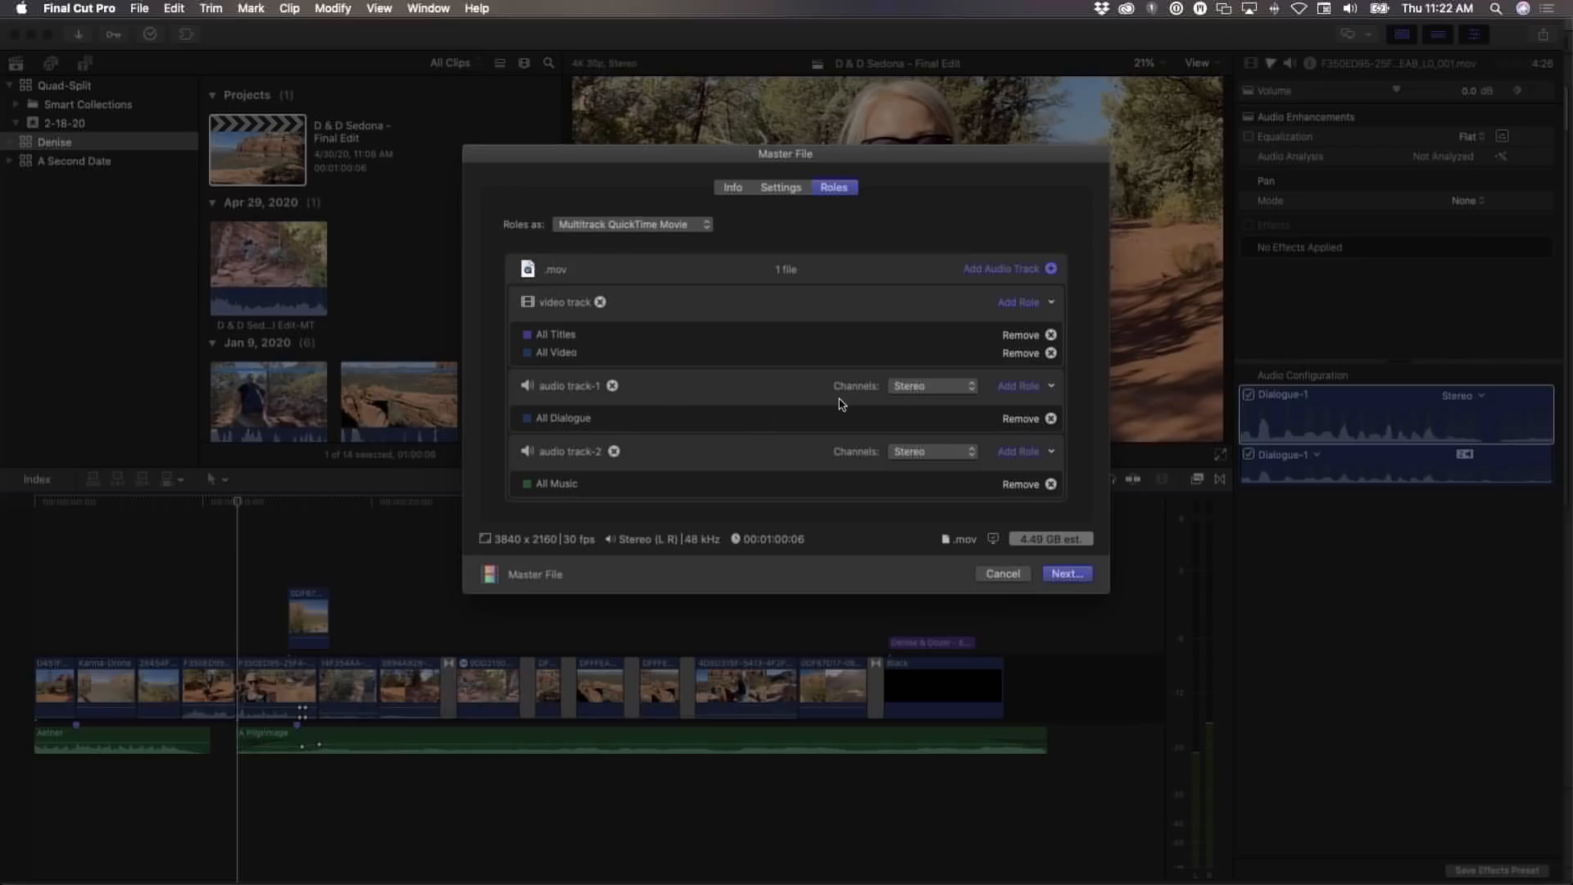
pyautogui.click(1002, 574)
# From about 30:01 in the D & D Sedona timeline, start a Master File export and set its format to Video and Audio
pyautogui.click(541, 584)
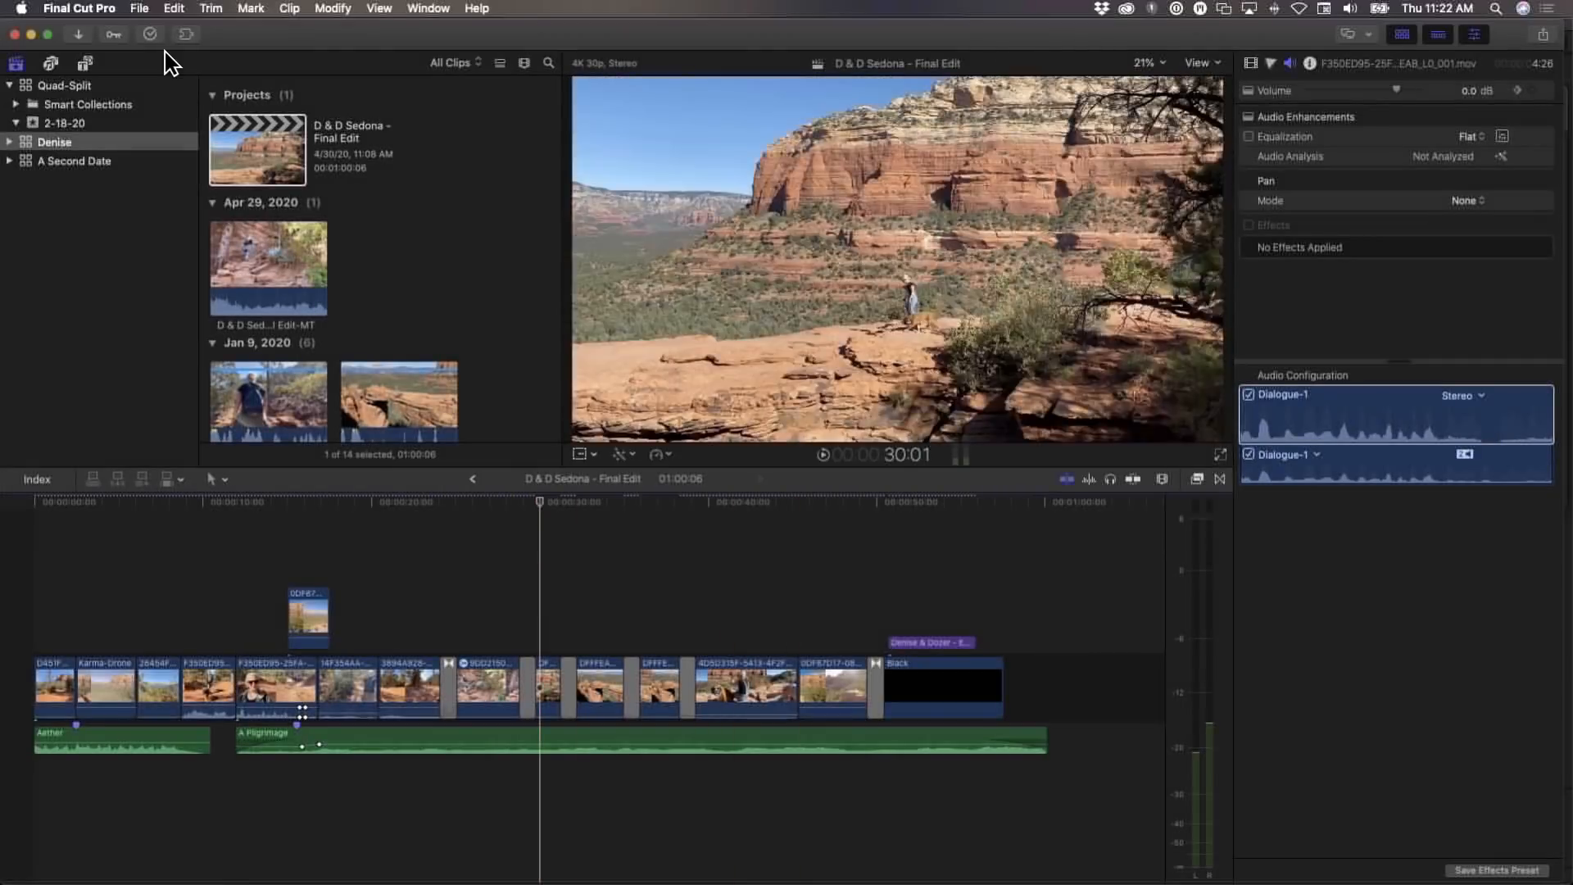
pyautogui.click(140, 8)
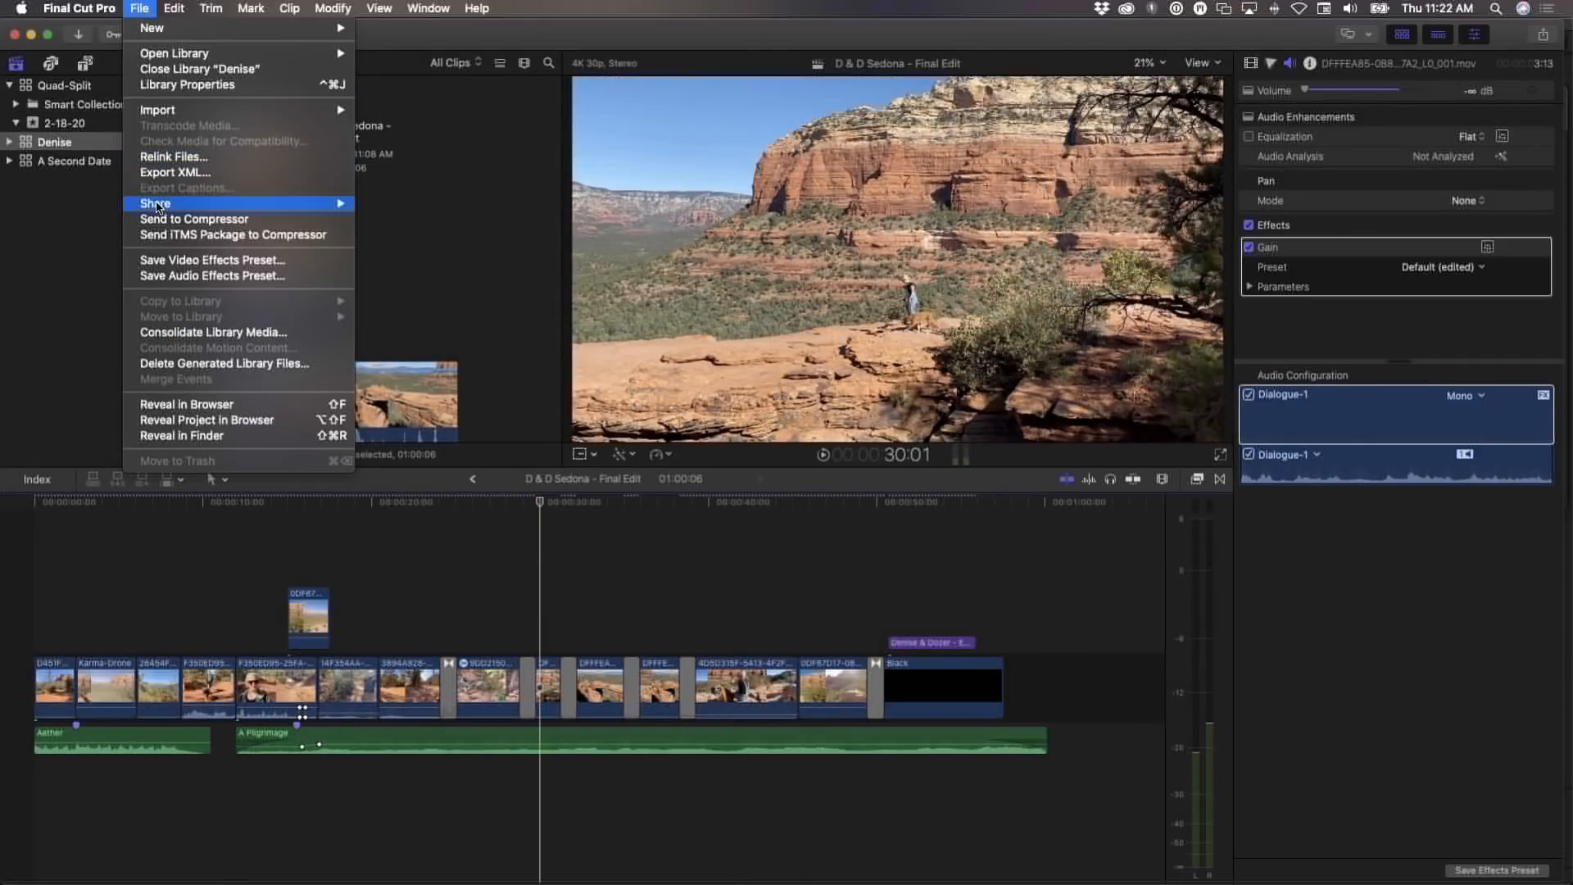
pyautogui.moveTo(157, 208)
pyautogui.click(814, 299)
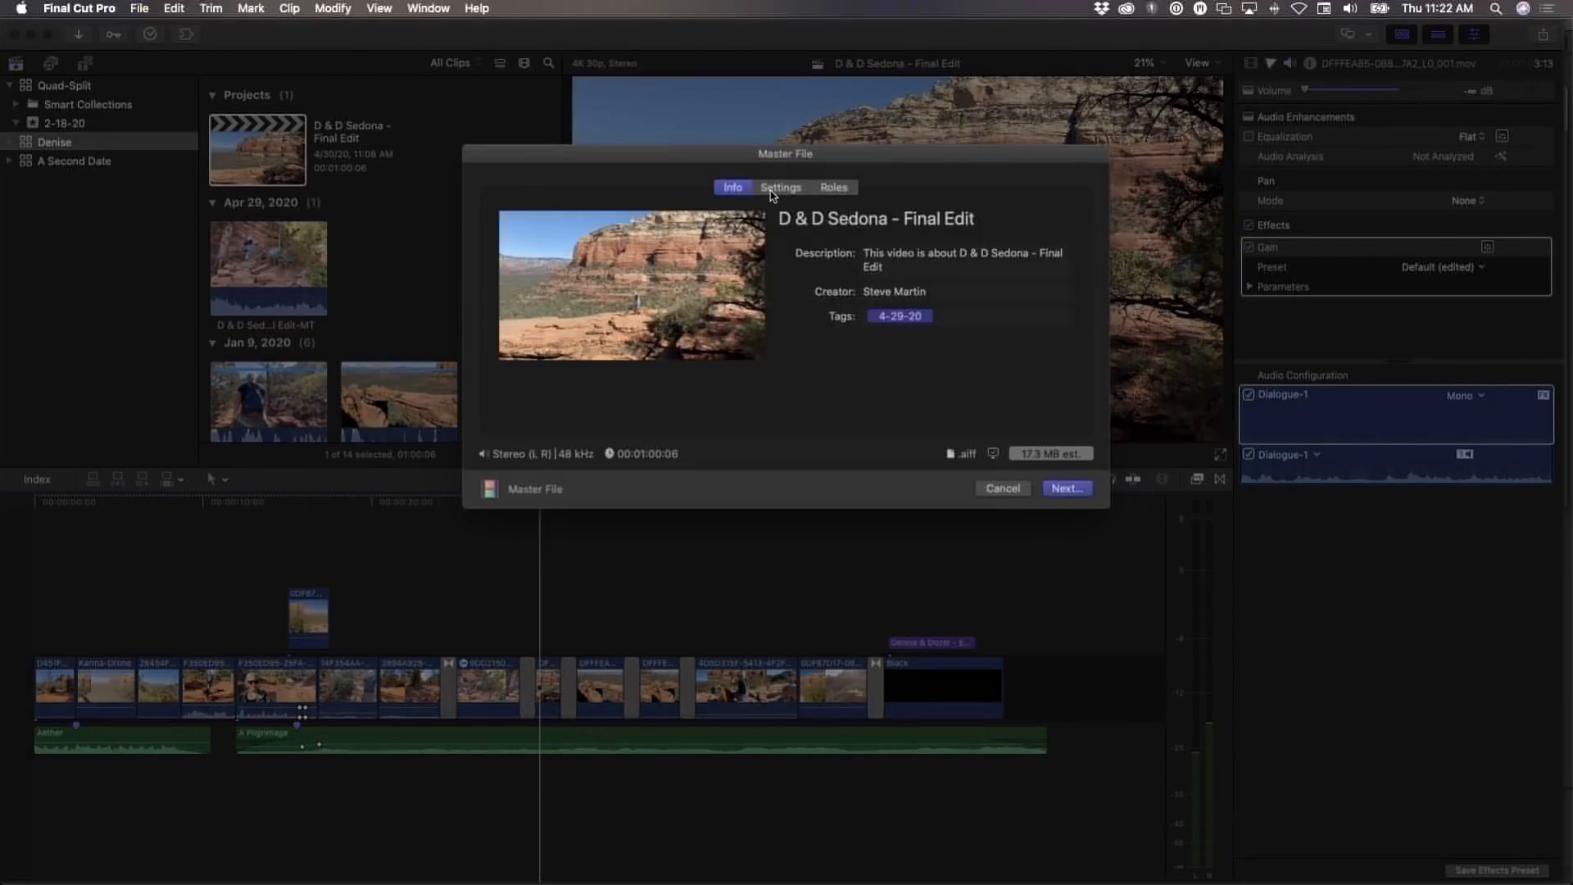
pyautogui.click(774, 190)
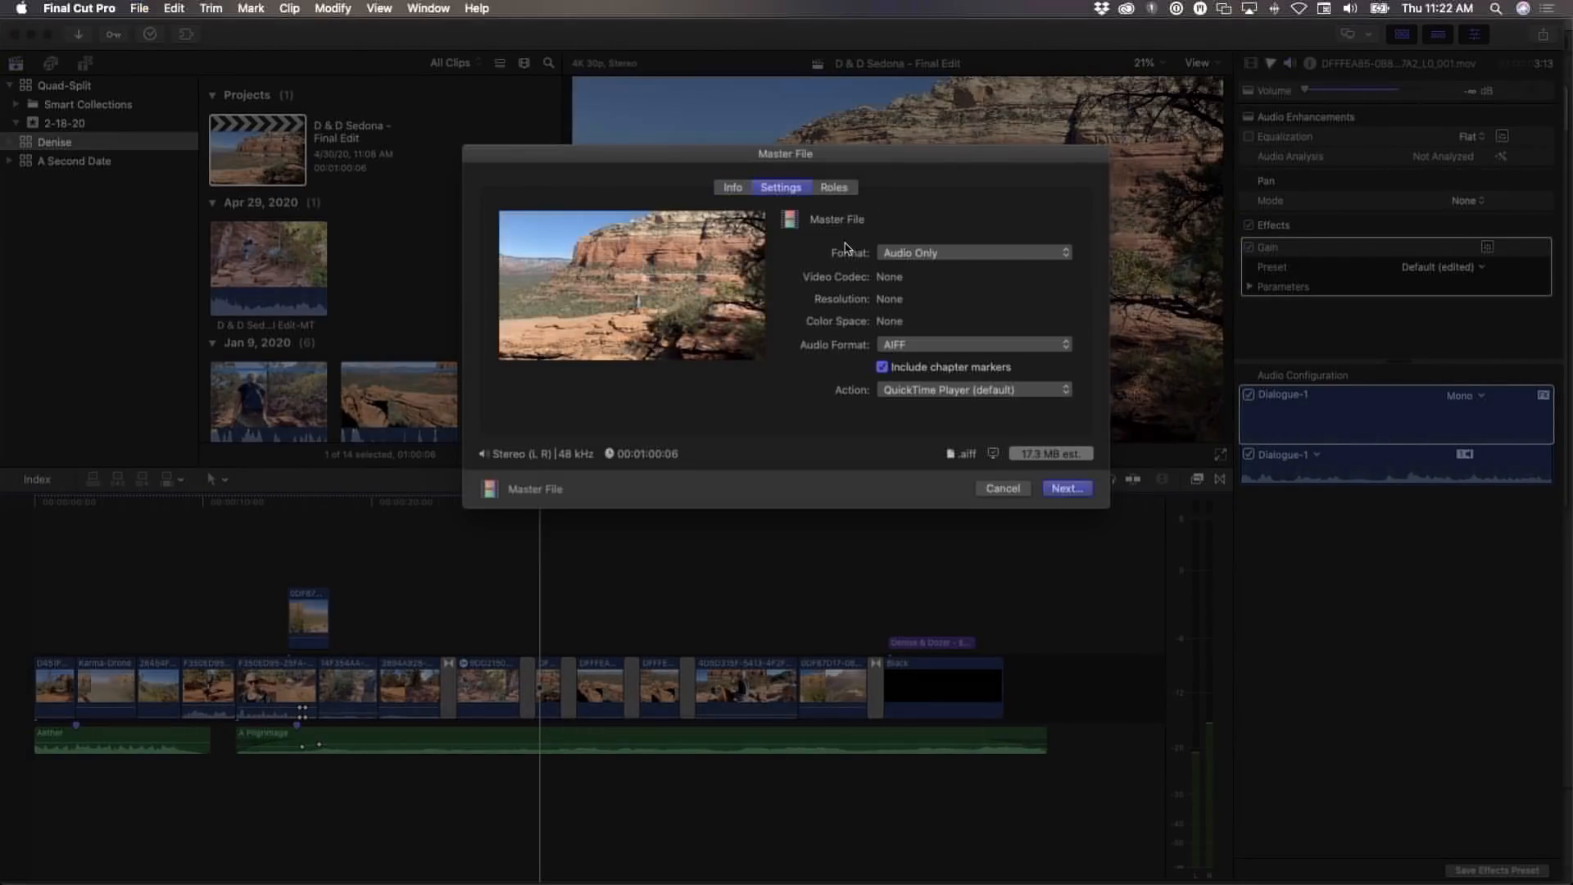
pyautogui.click(938, 256)
pyautogui.click(953, 259)
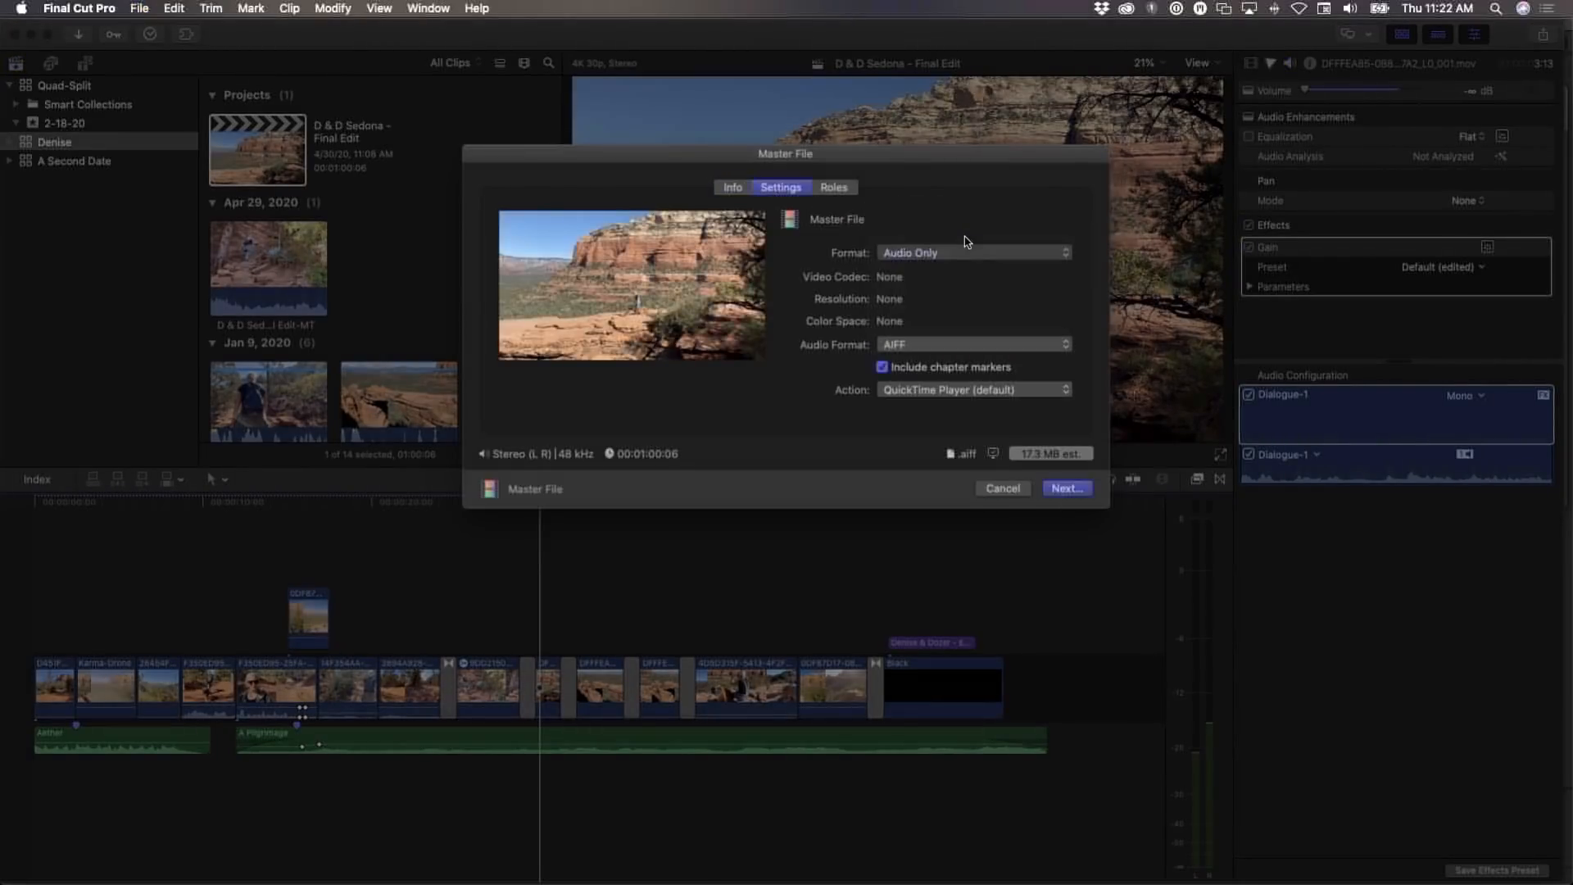
# Set the export roles to Multitrack QuickTime Movie with the dialogue track Mono and the music track Stereo, and cancel the export
pyautogui.click(833, 187)
pyautogui.click(661, 226)
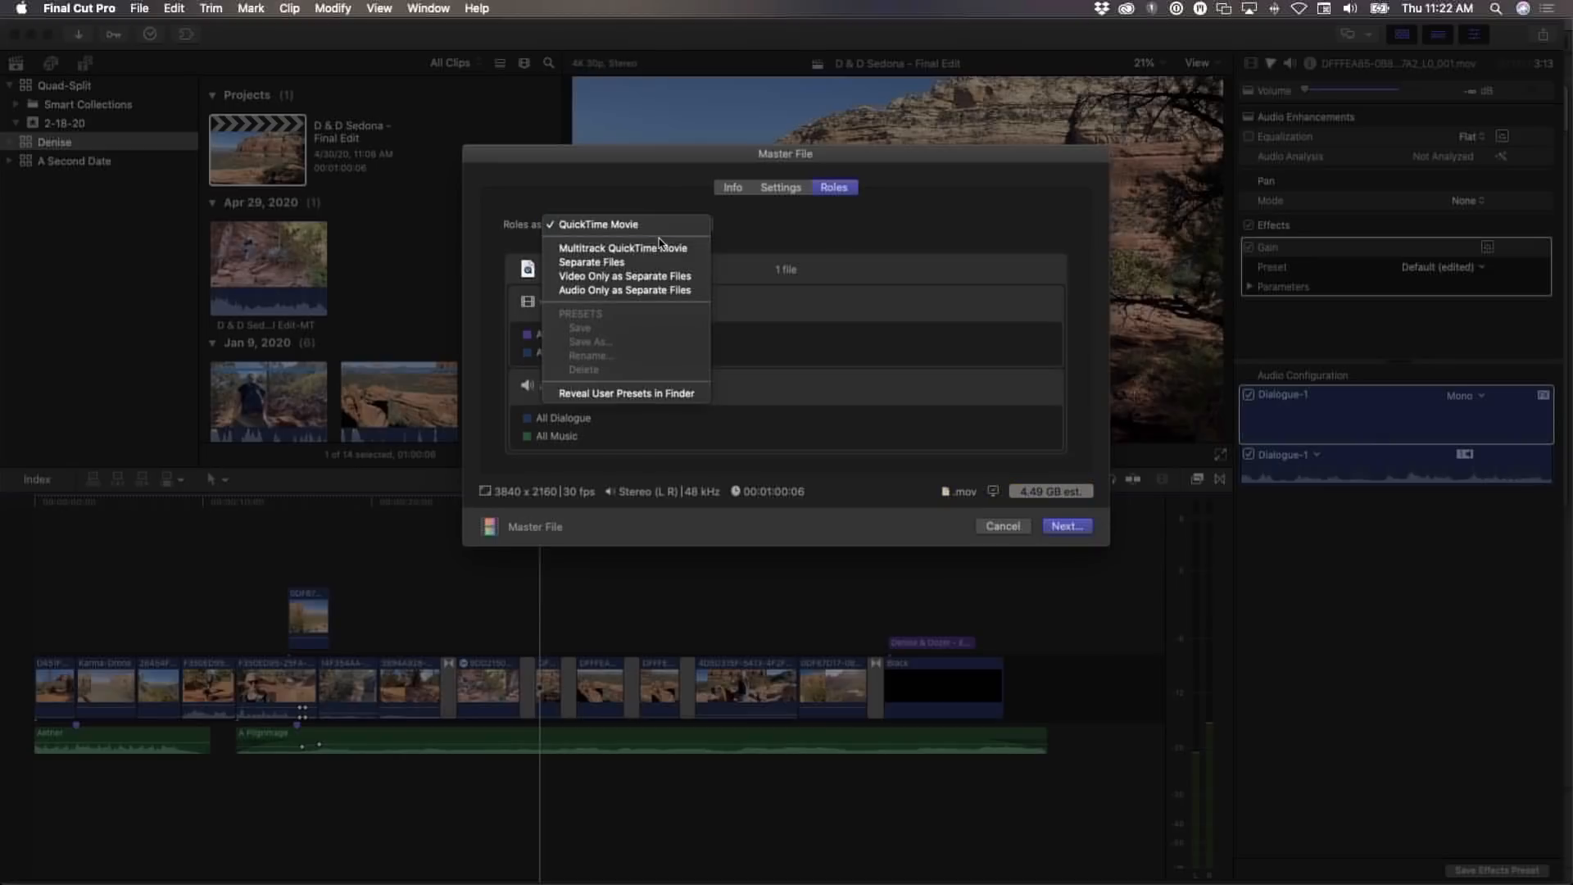
pyautogui.click(661, 246)
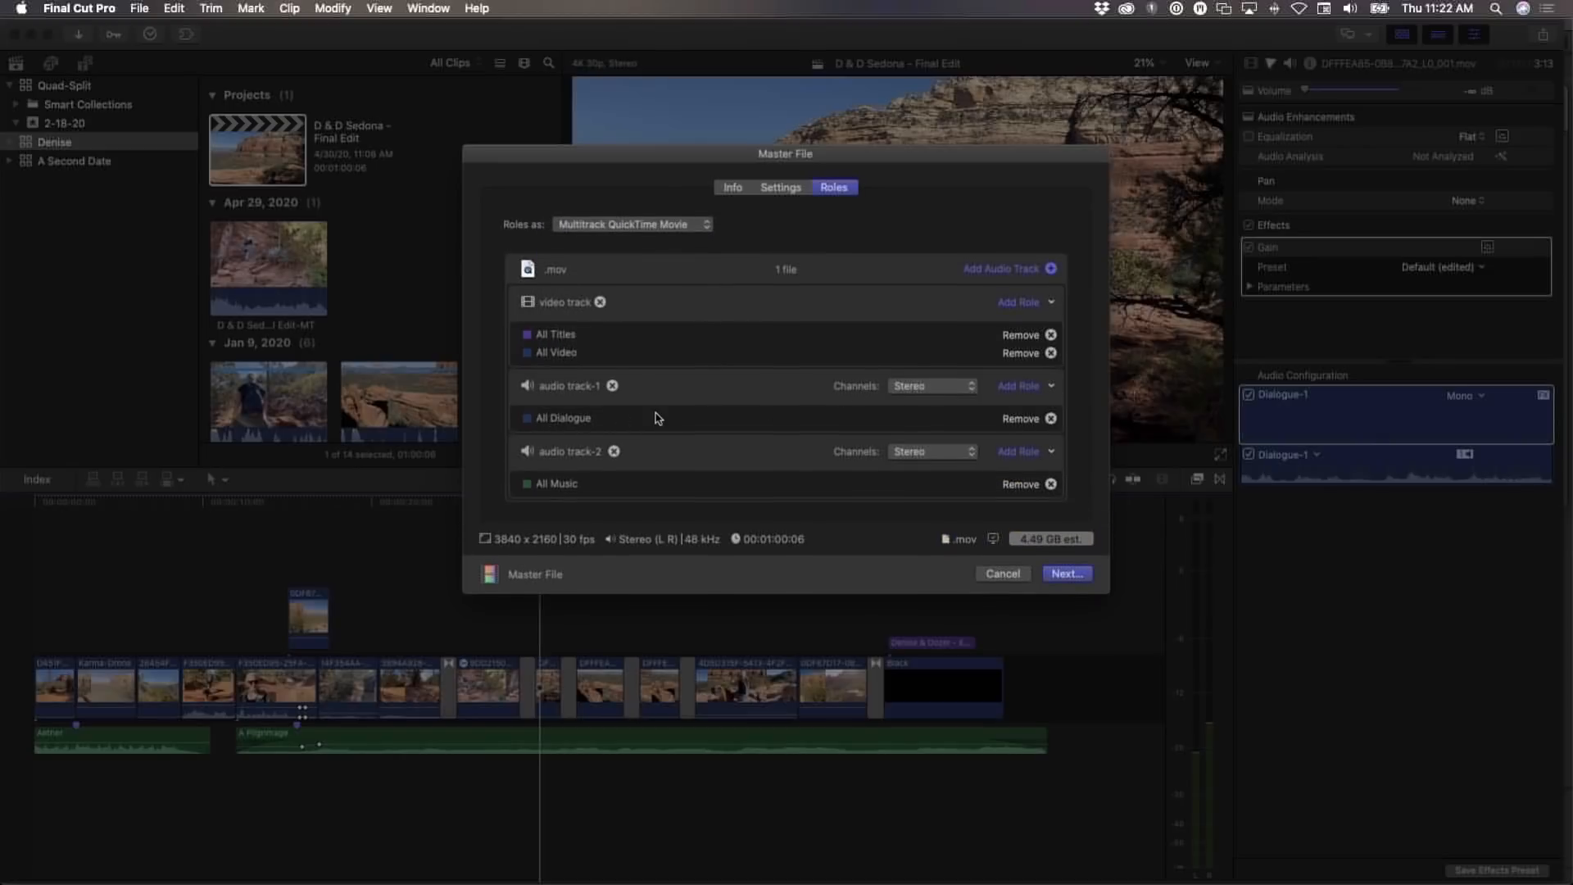
pyautogui.click(939, 391)
pyautogui.click(936, 401)
pyautogui.click(919, 452)
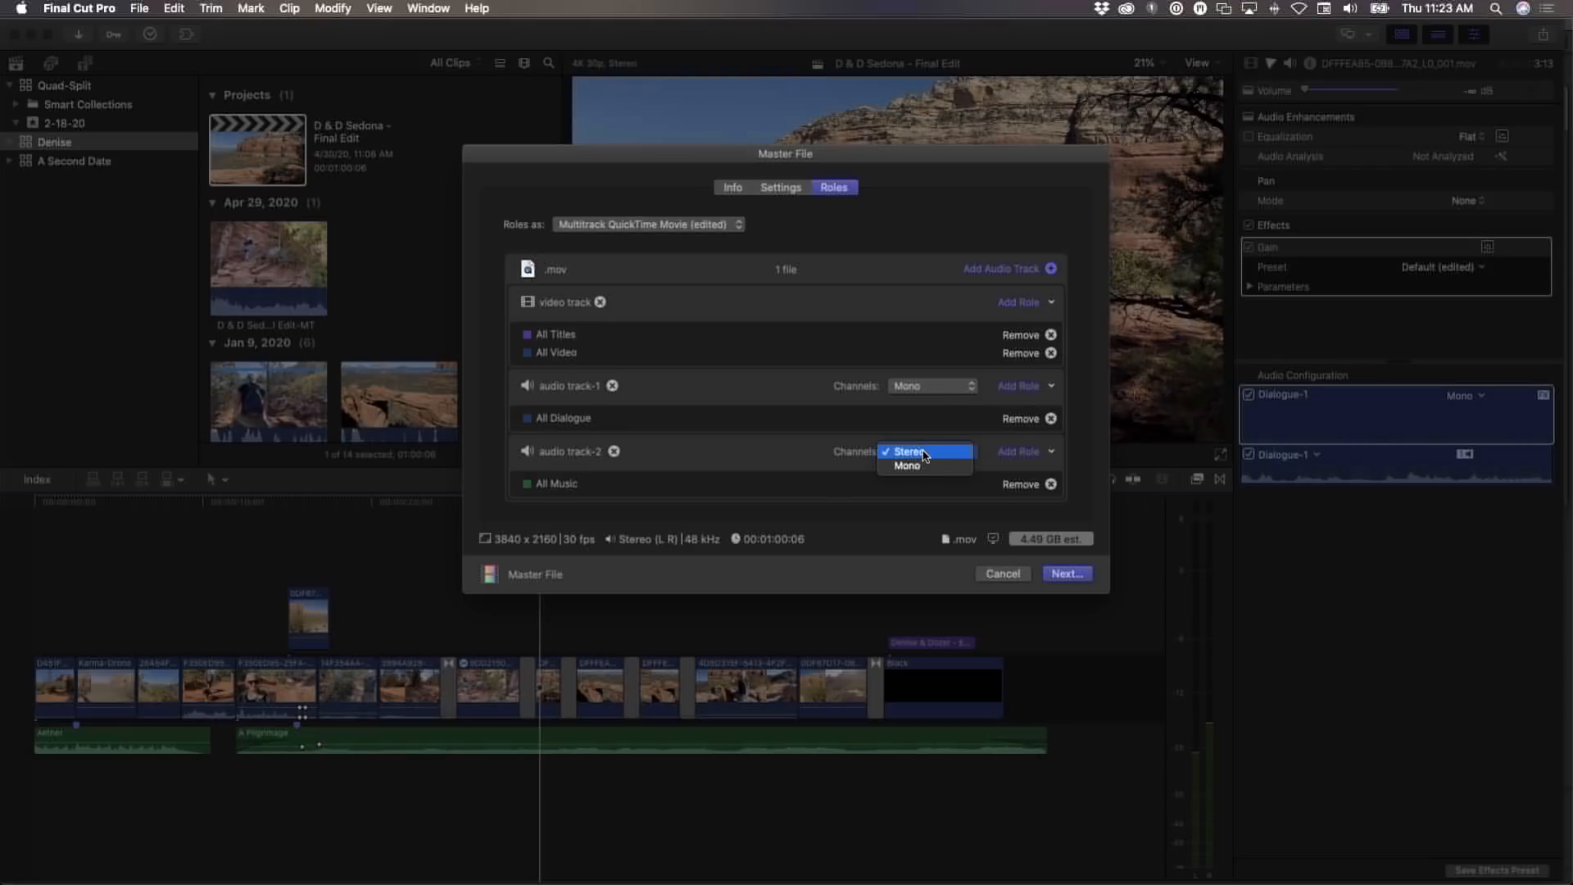
pyautogui.click(925, 455)
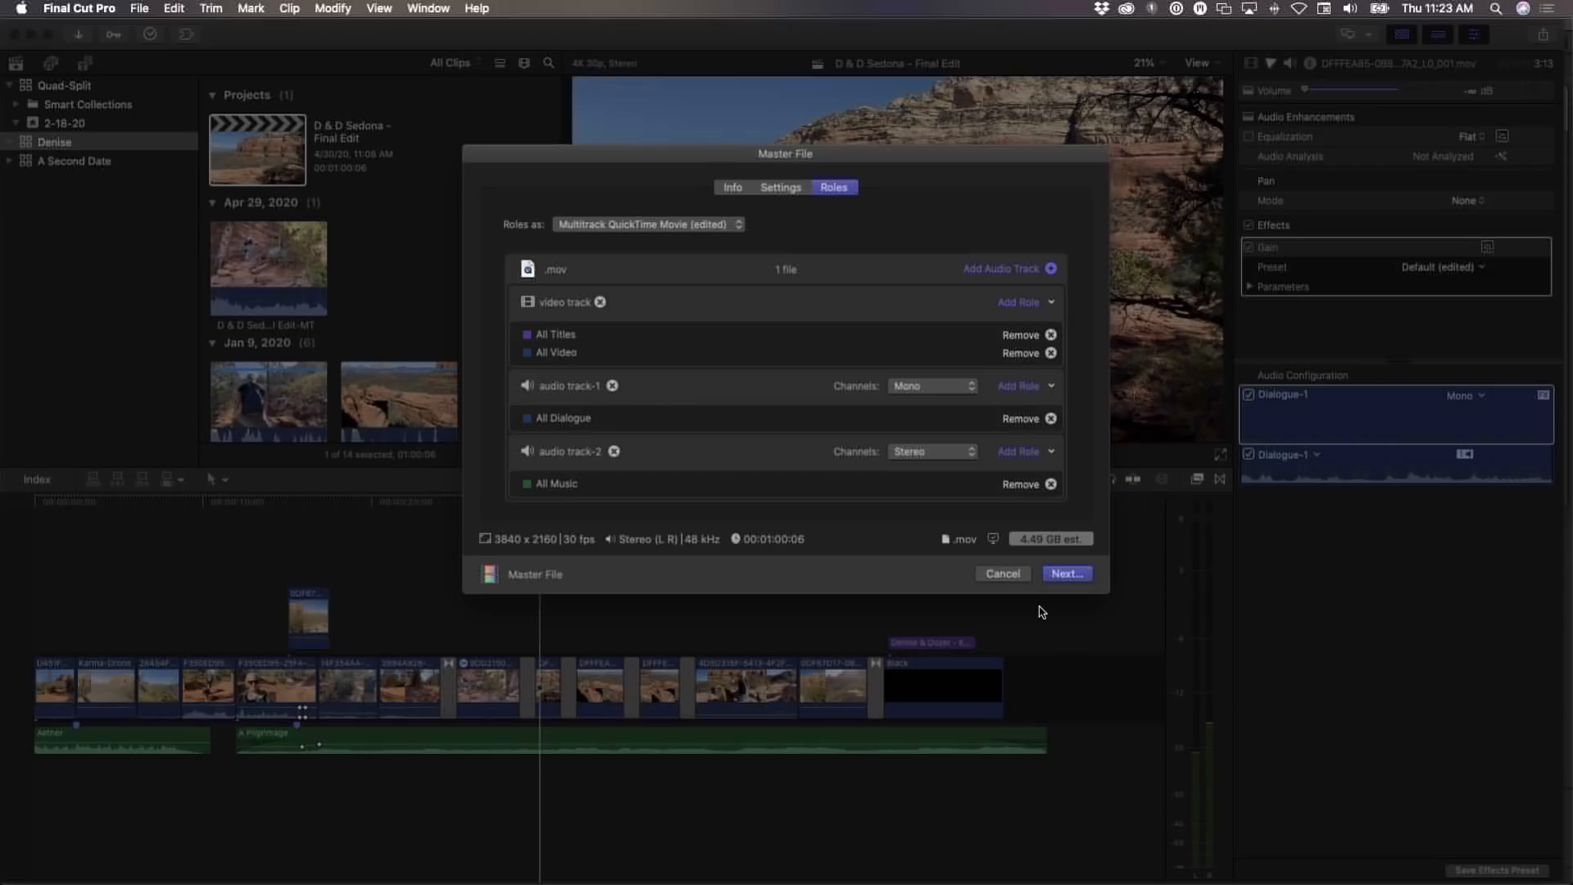
pyautogui.click(1005, 574)
# Reveal the source of the clip at 41:27 in the browser, and select that clip in the timeline
pyautogui.click(727, 601)
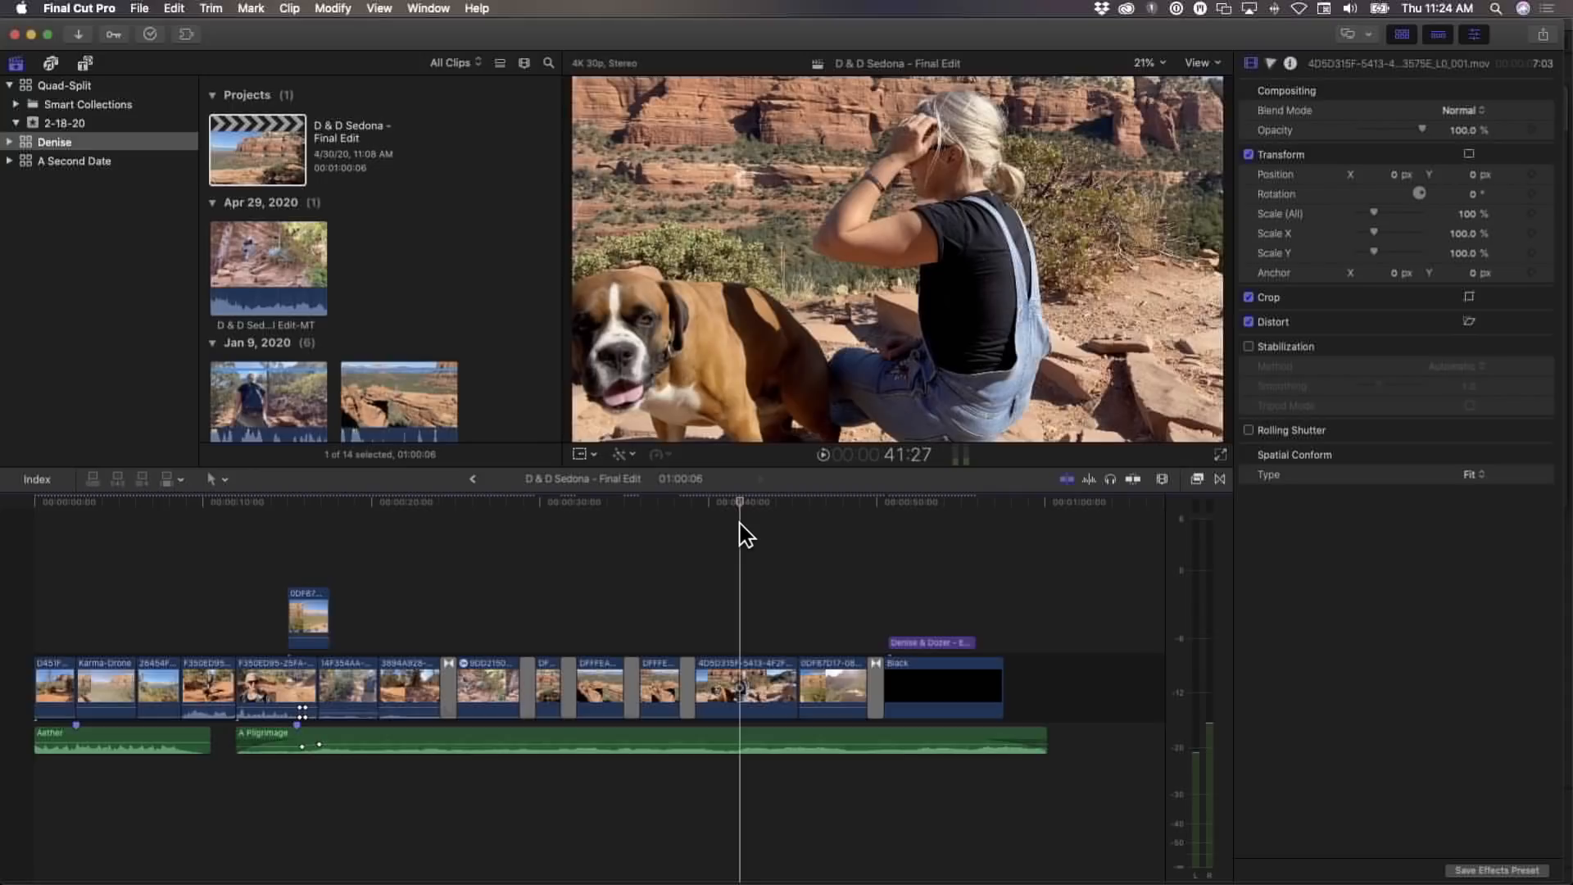
pyautogui.hotkey('shift', 'f')
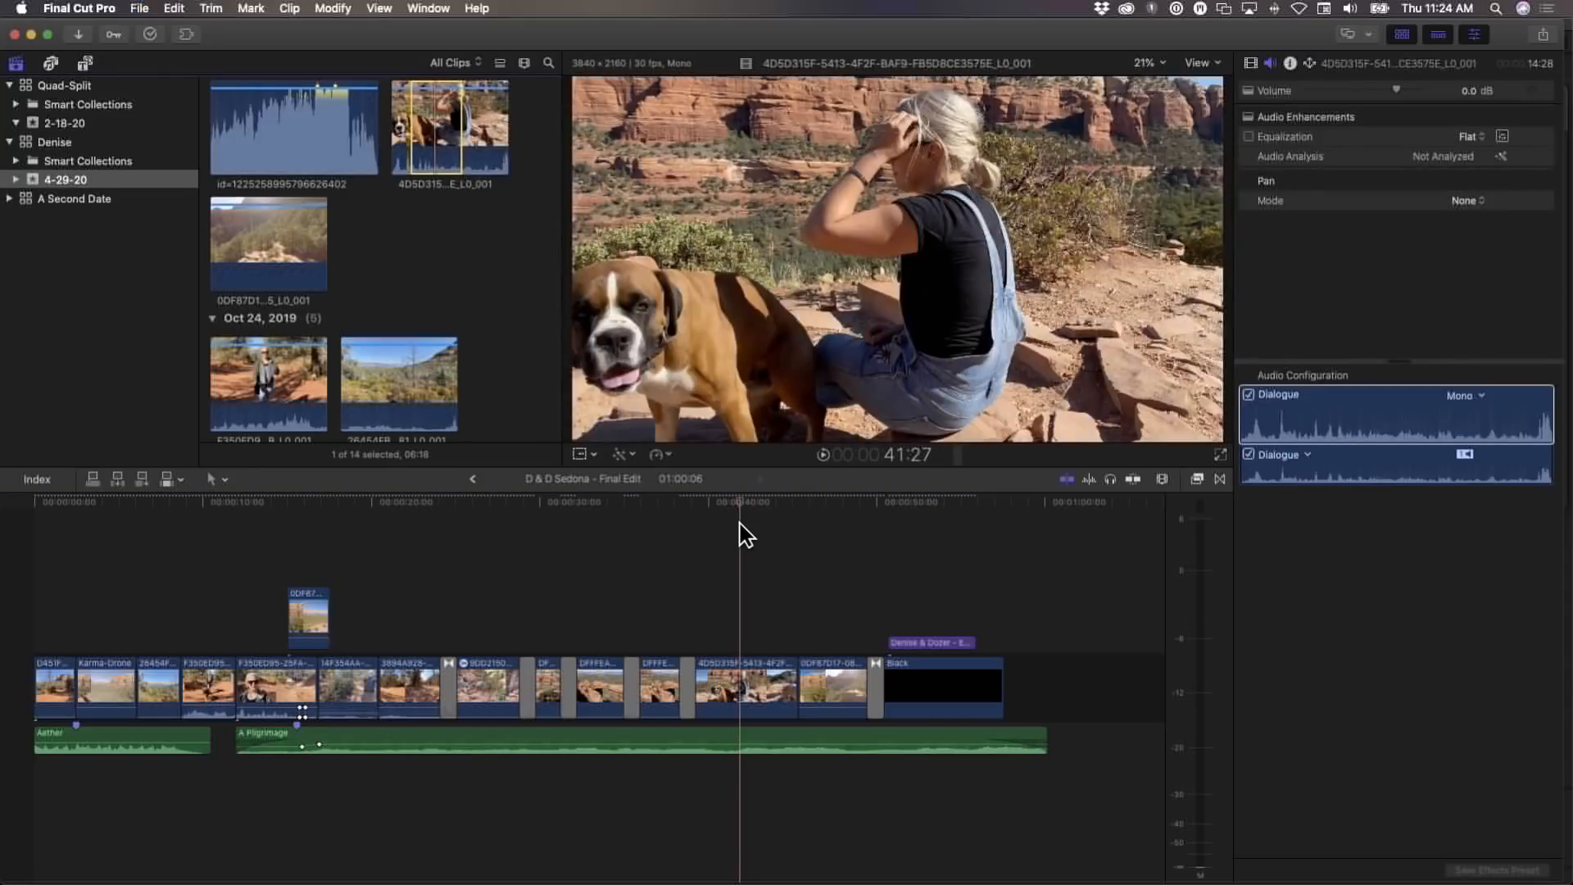
pyautogui.click(740, 524)
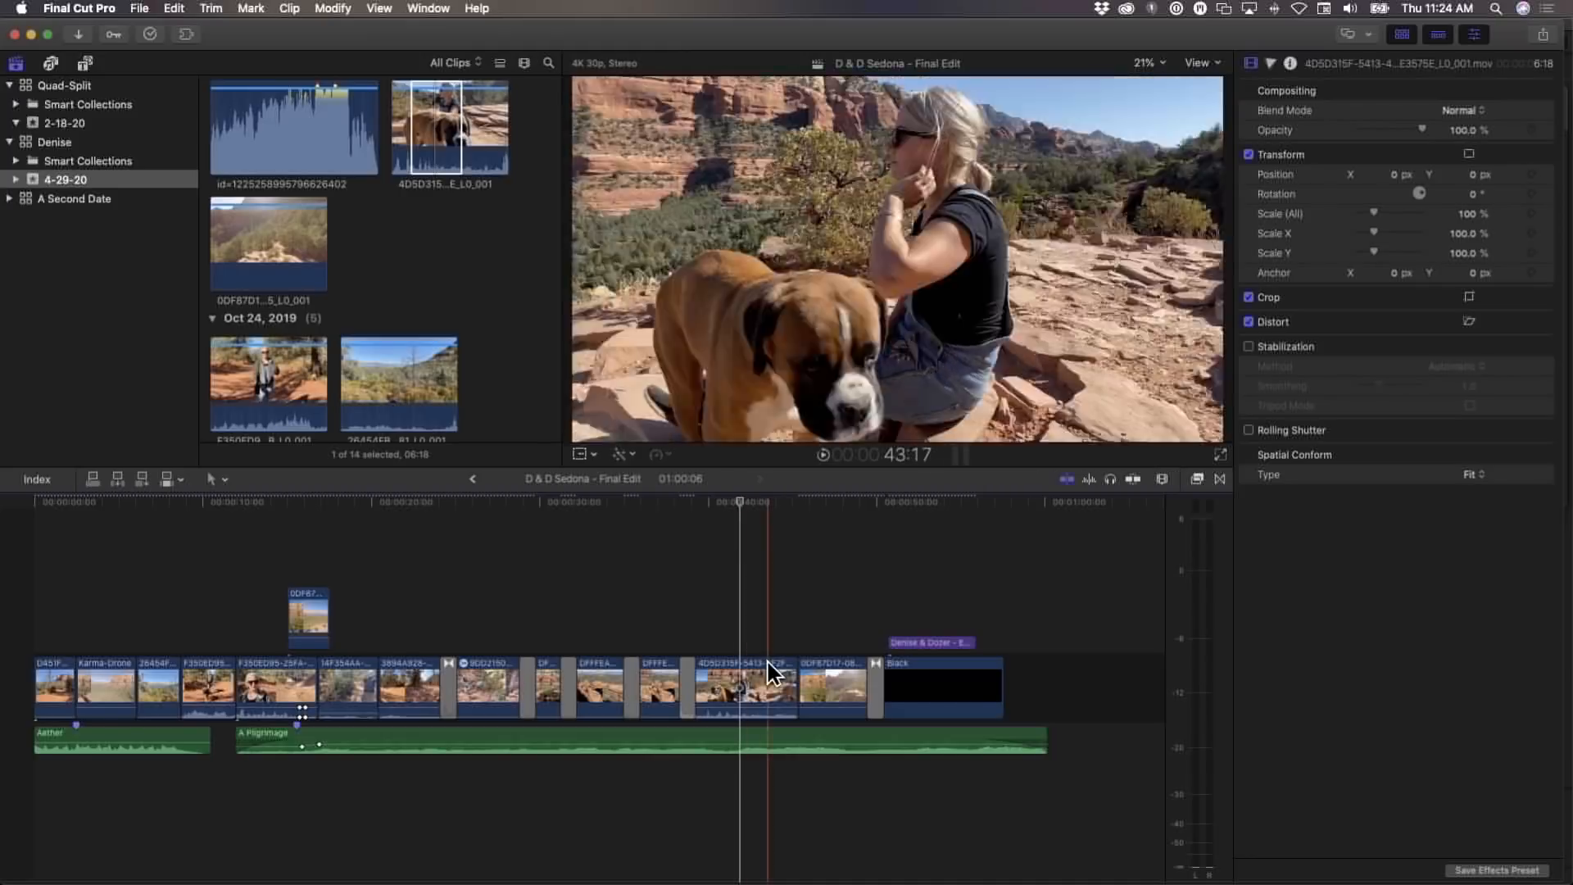
pyautogui.click(765, 695)
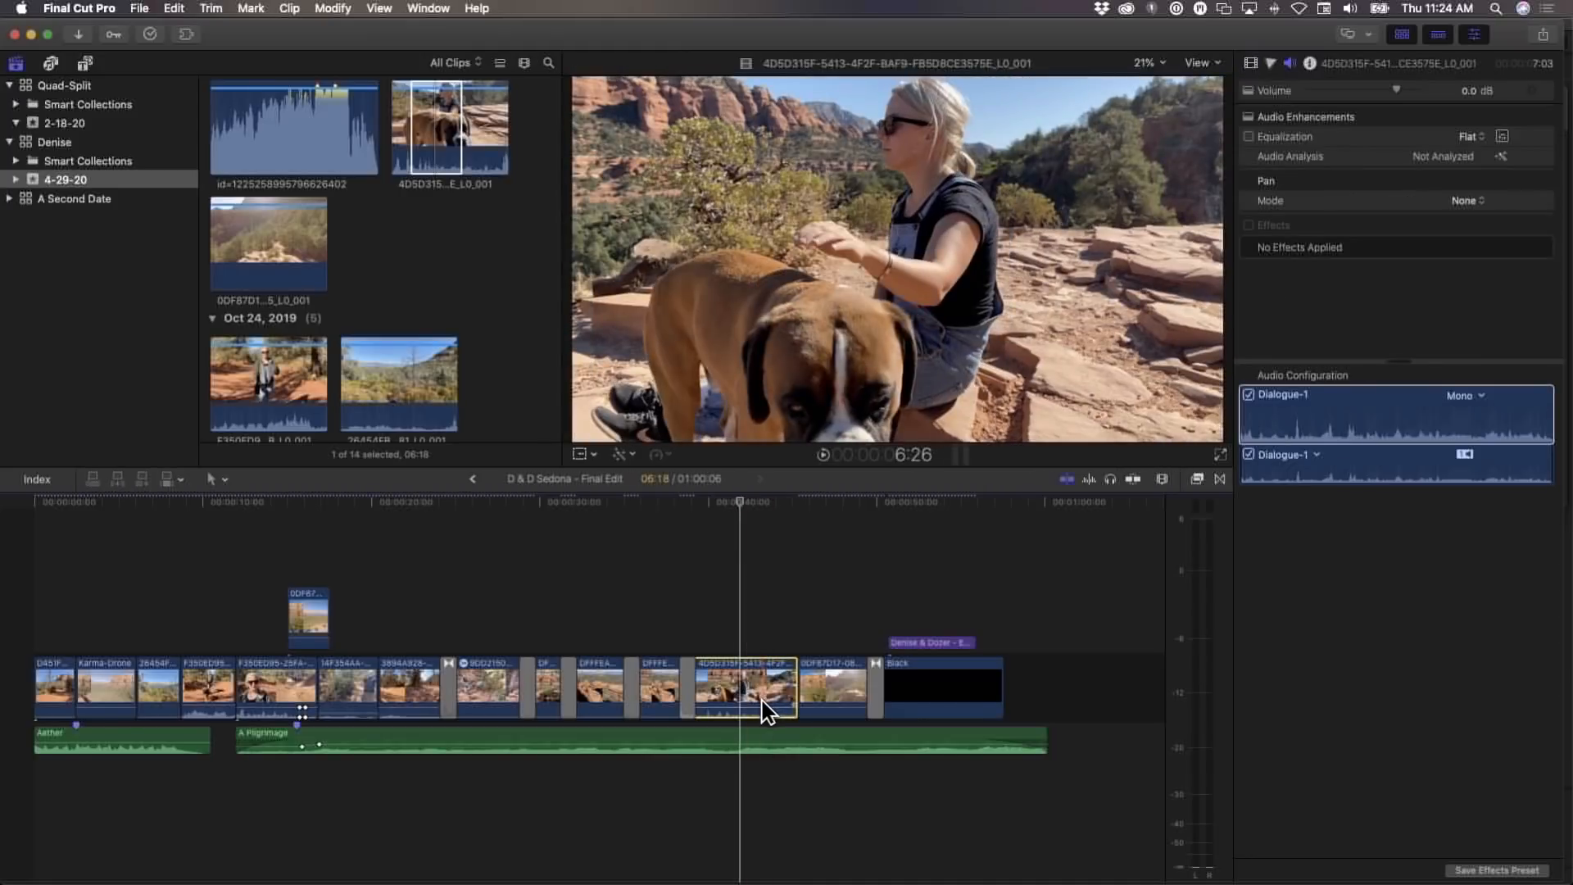
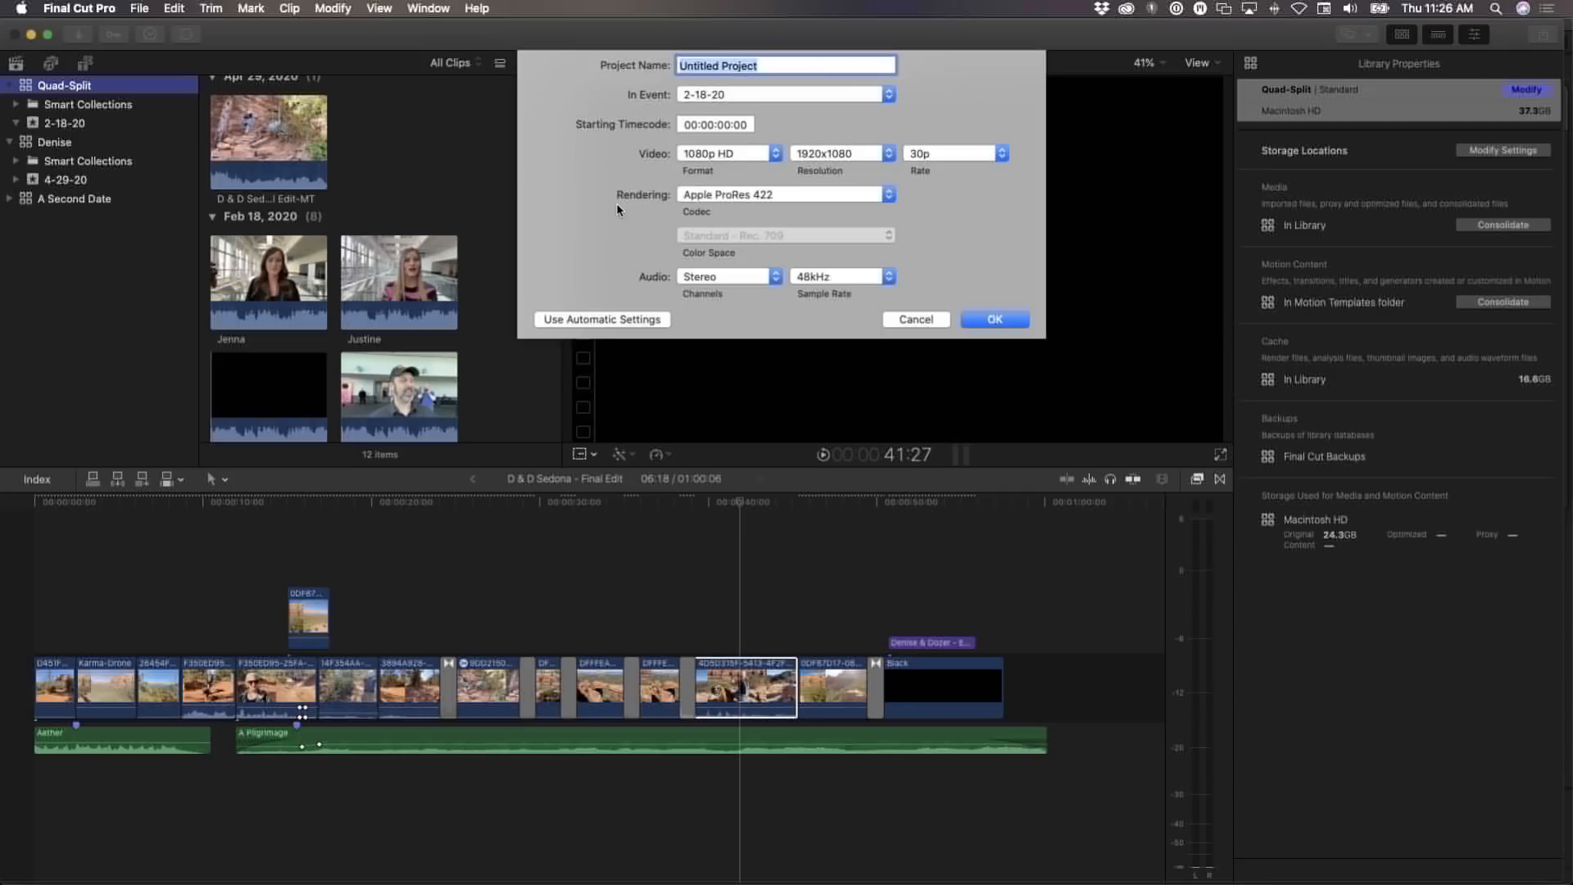
# Review the rendering codec choices in the new project settings, keep Apple ProRes 422, and cancel the new project
pyautogui.click(712, 196)
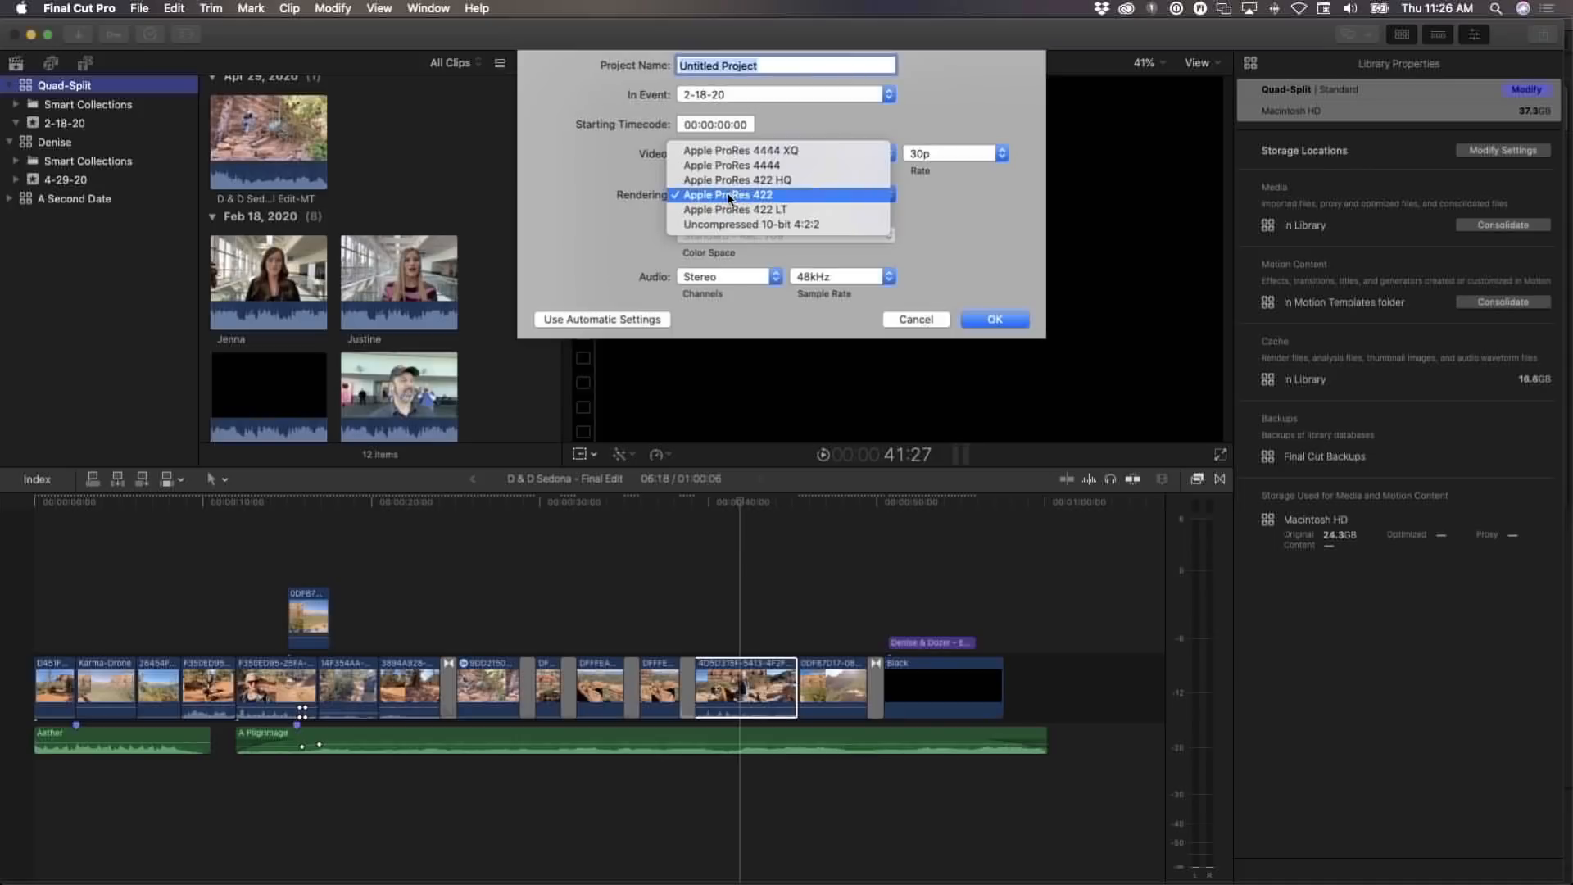
pyautogui.click(773, 196)
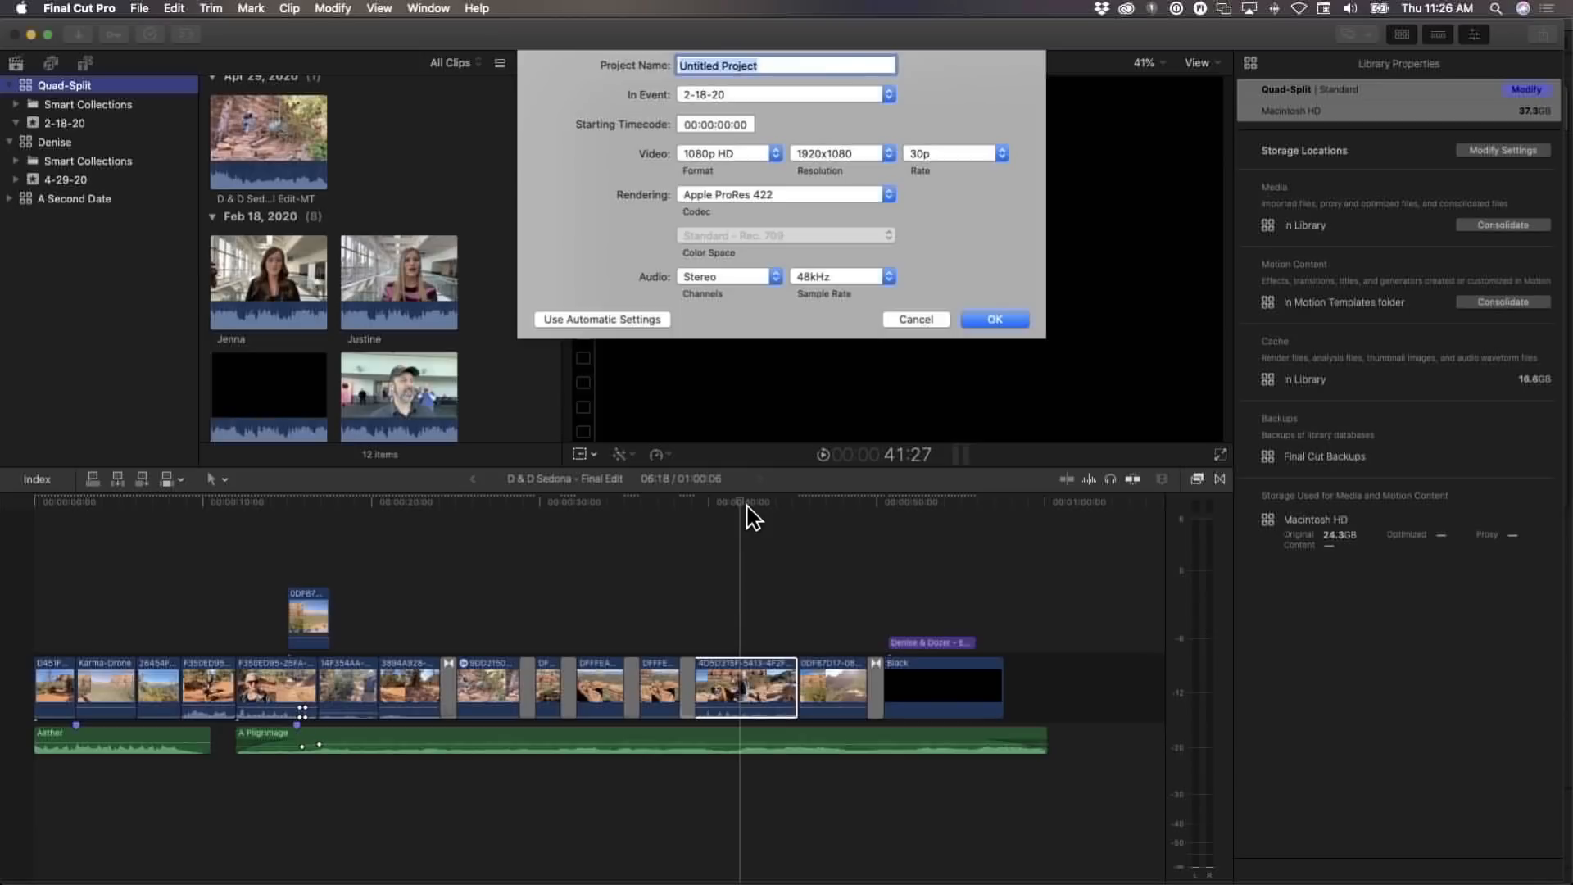
pyautogui.click(902, 321)
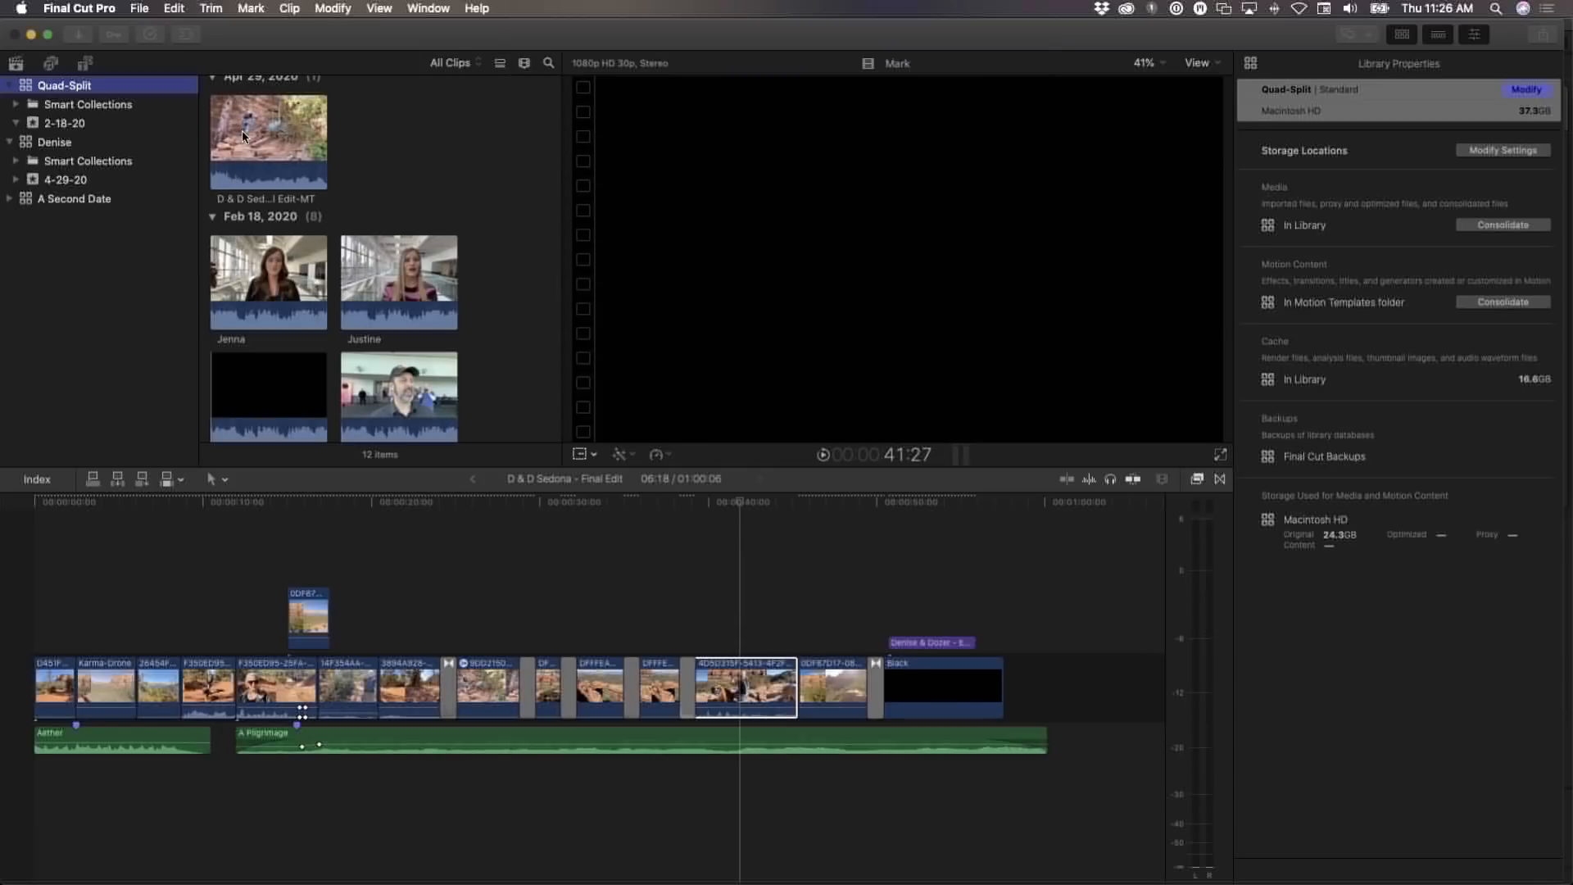
pyautogui.click(72, 9)
pyautogui.moveTo(170, 26)
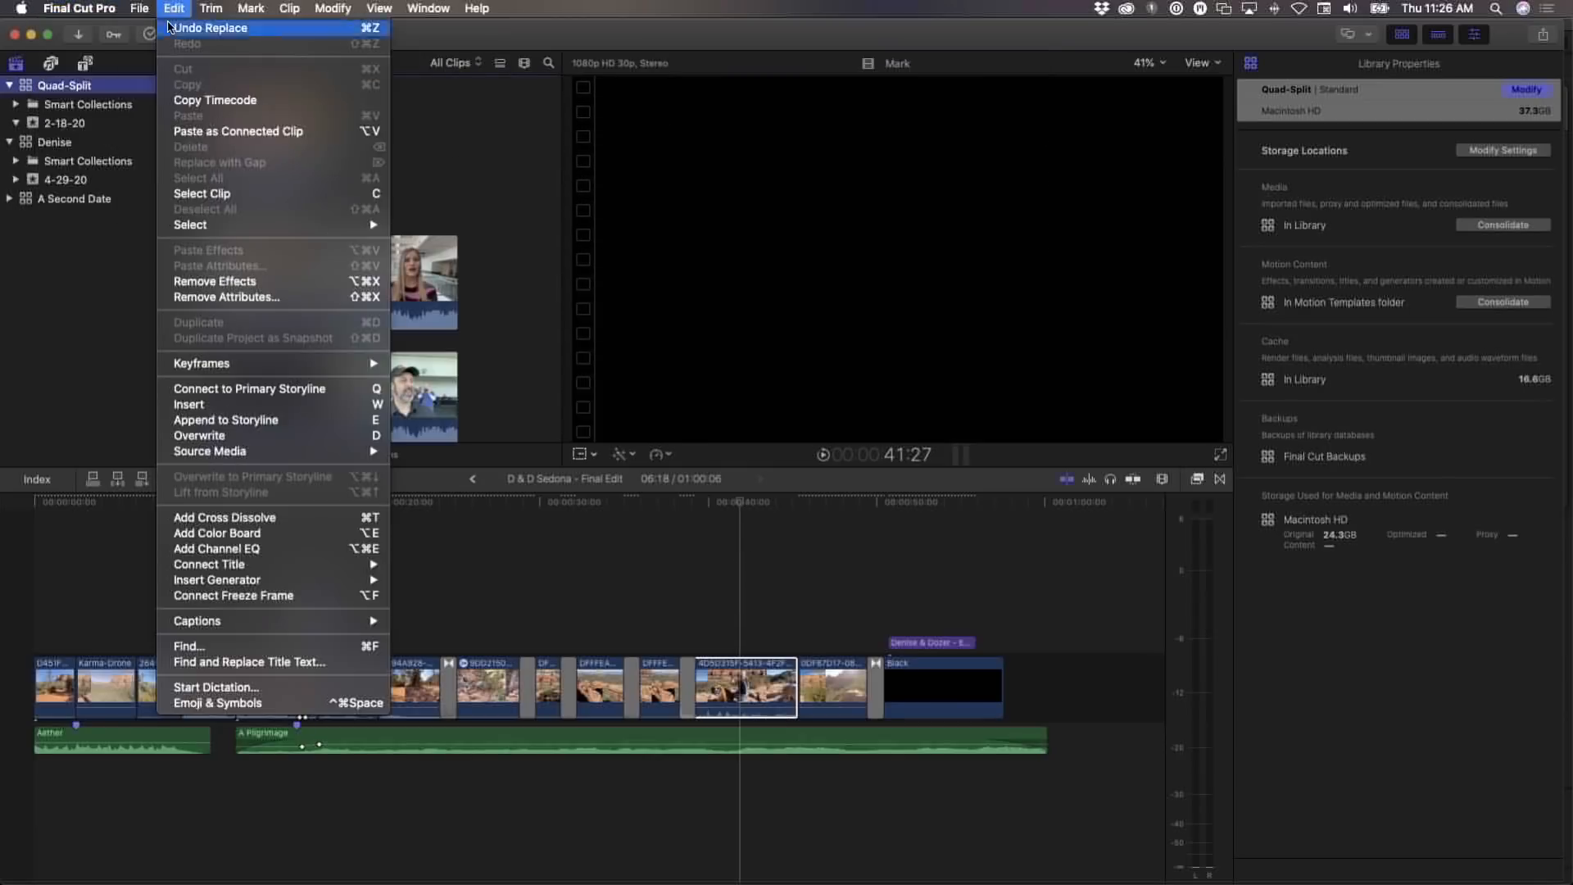
pyautogui.click(52, 233)
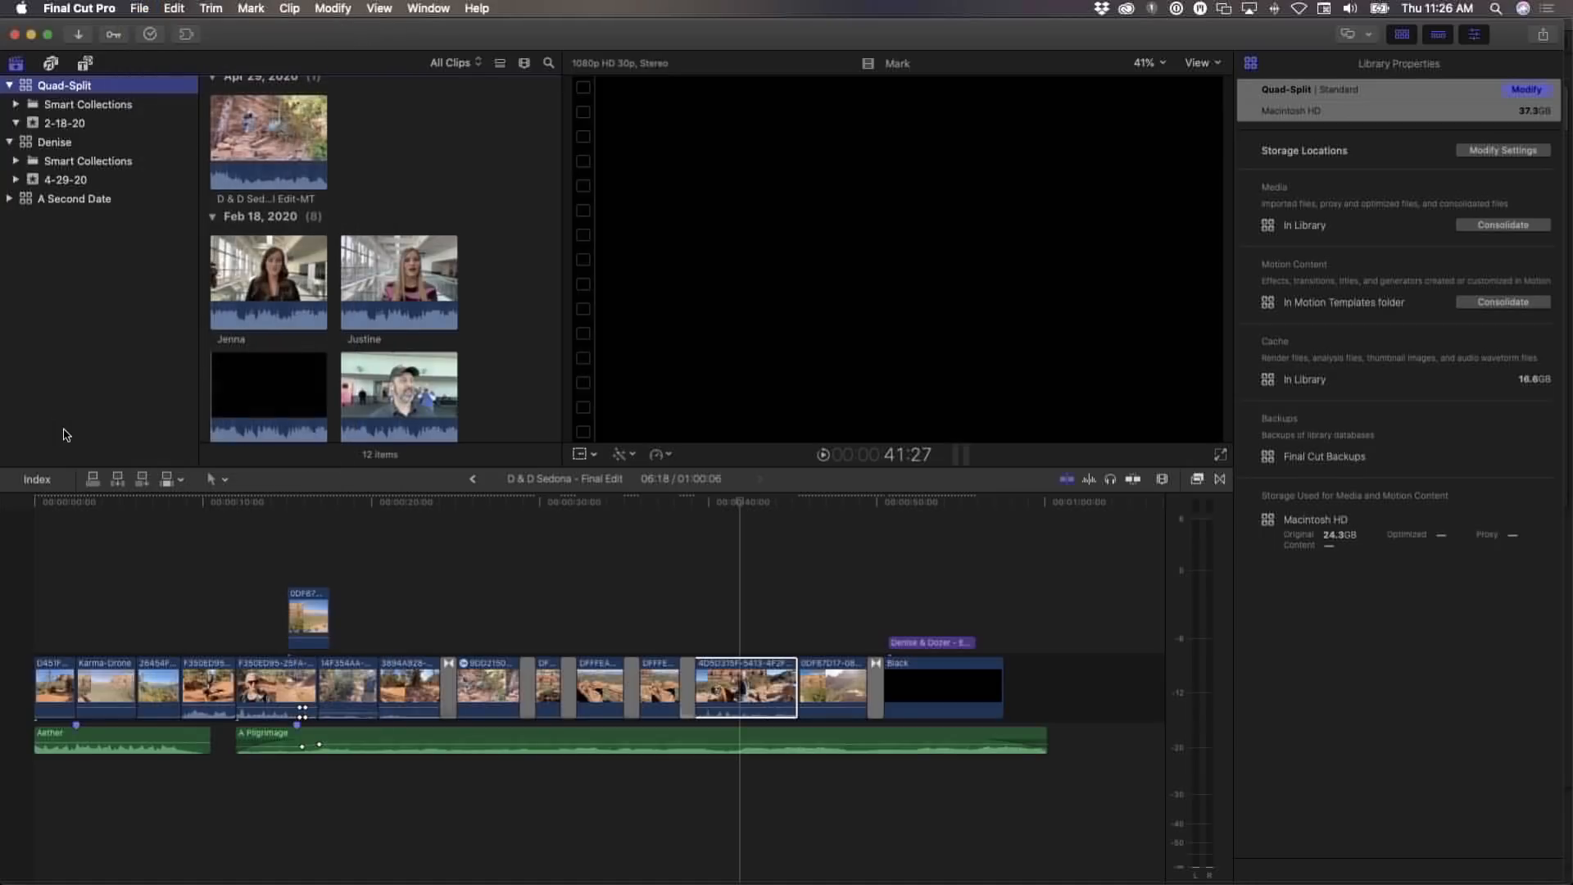
# Start a Master File export of the D & D Sedona project from about 6:15 and set its format to Video and Audio
pyautogui.click(143, 562)
pyautogui.click(139, 8)
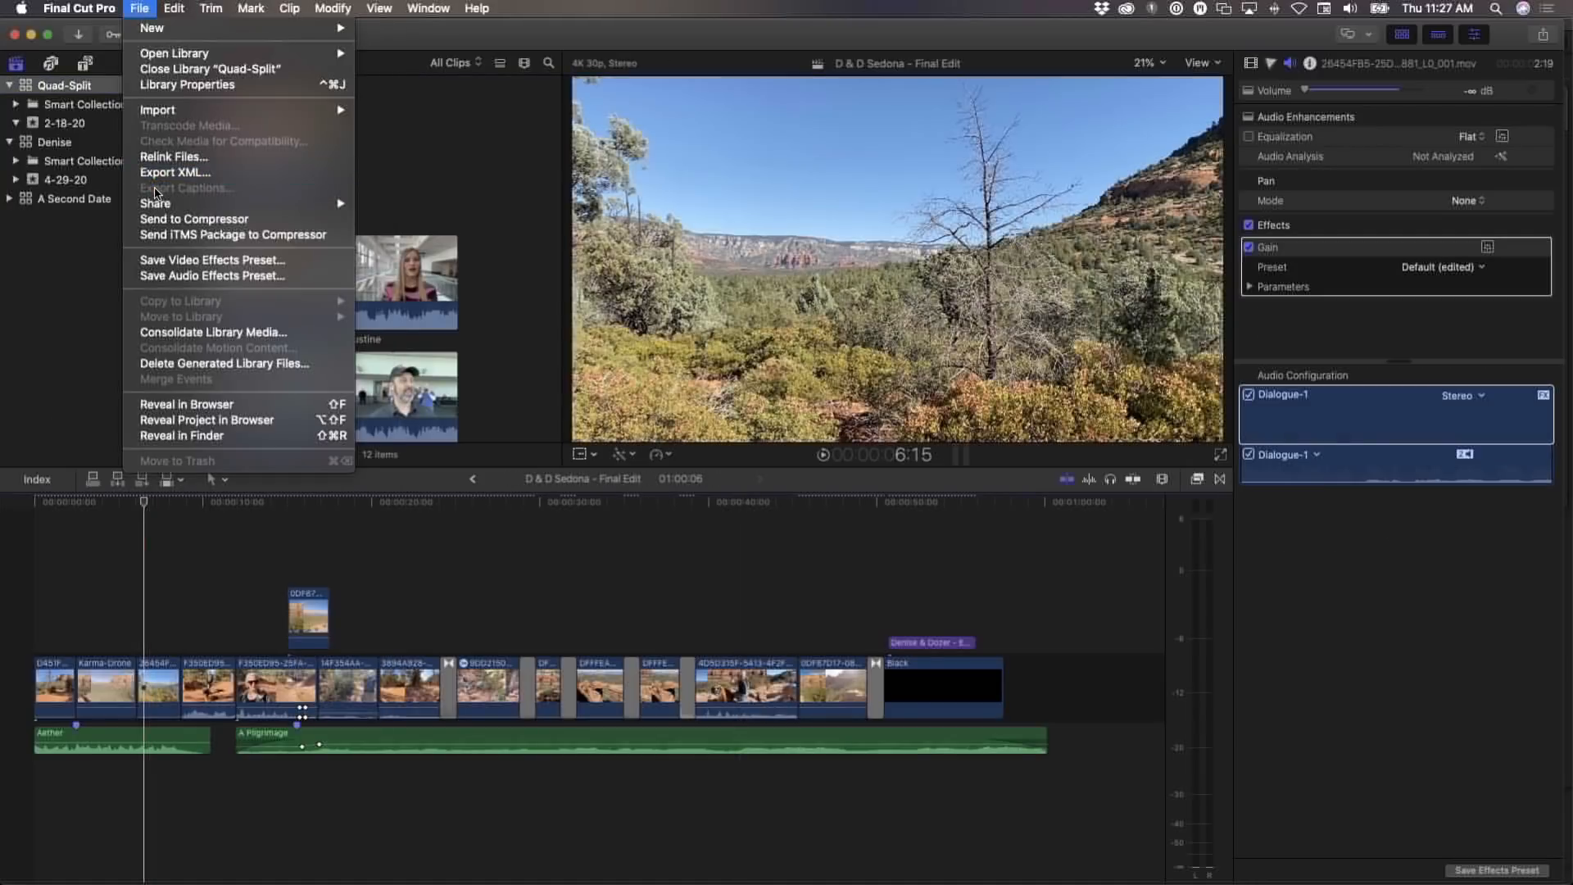
pyautogui.moveTo(156, 202)
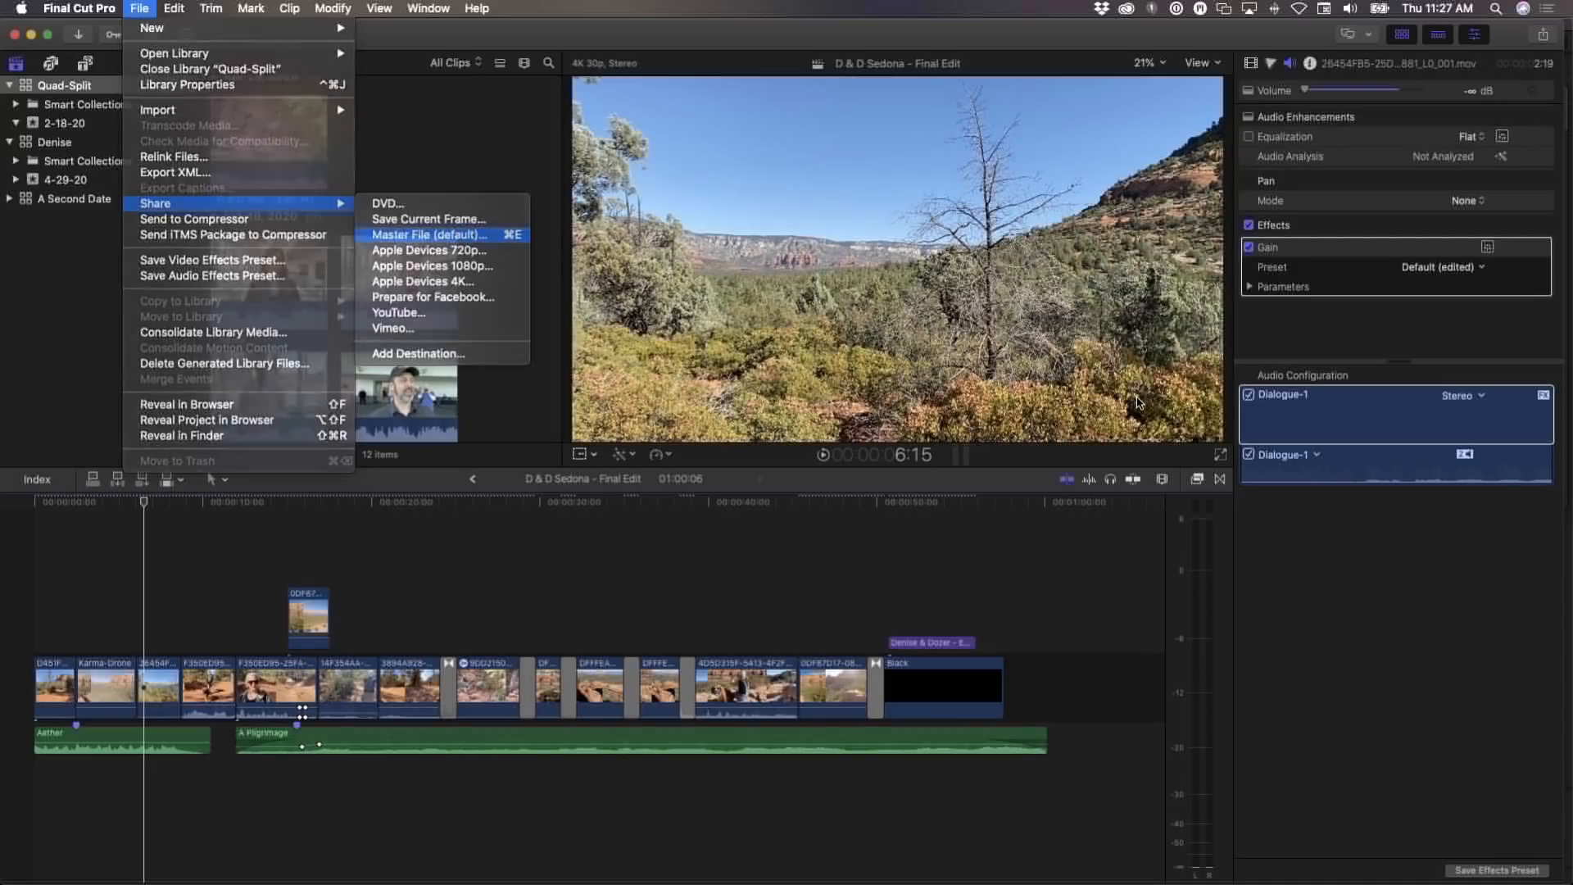
pyautogui.press('Return')
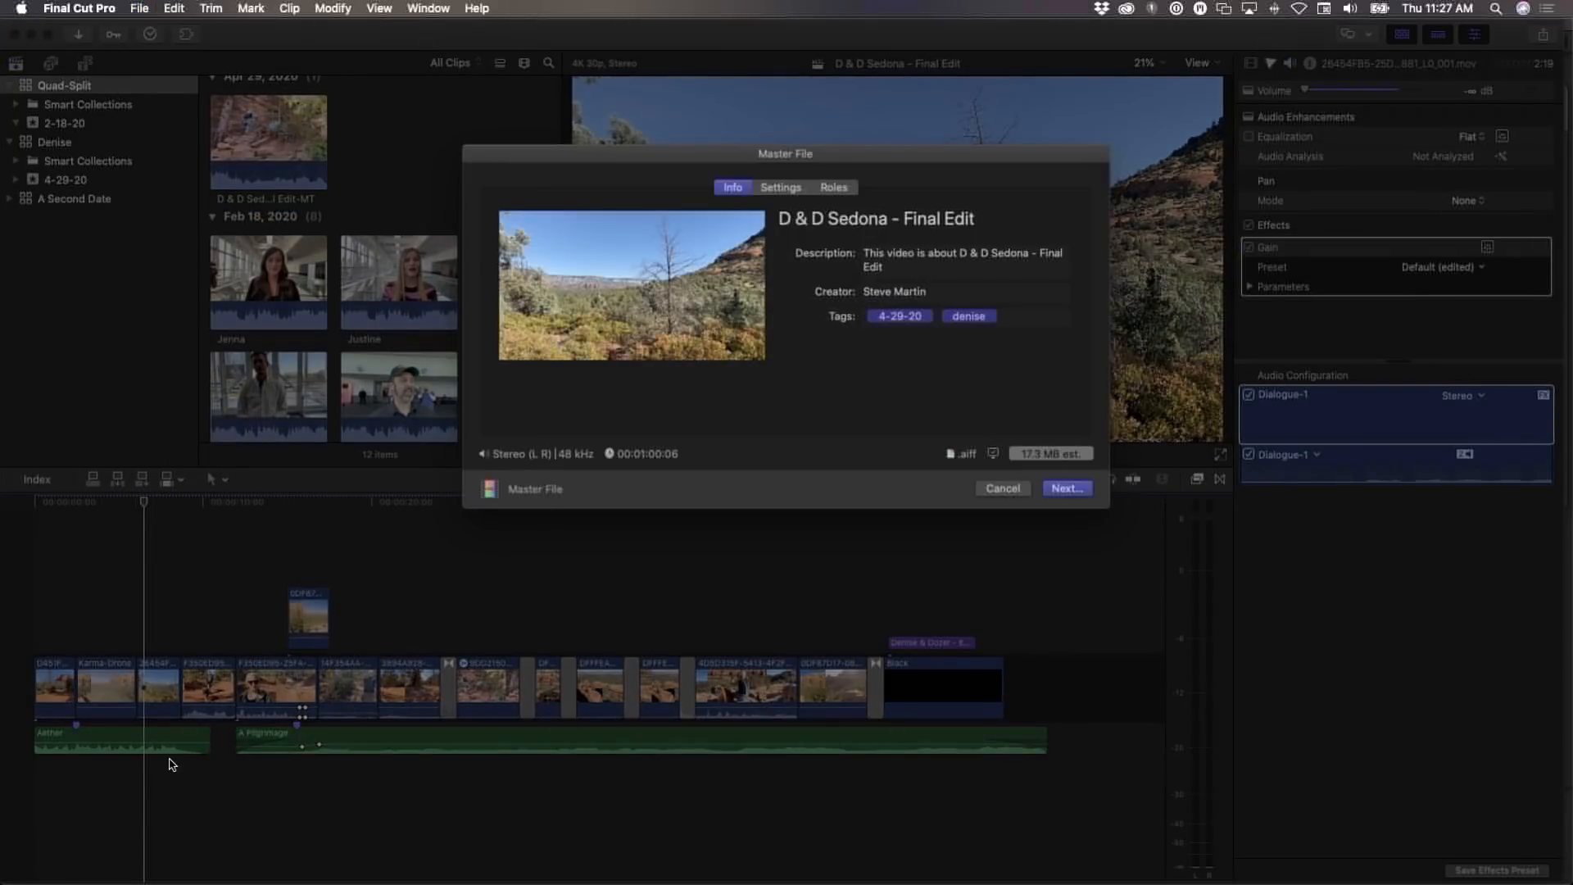
pyautogui.click(788, 190)
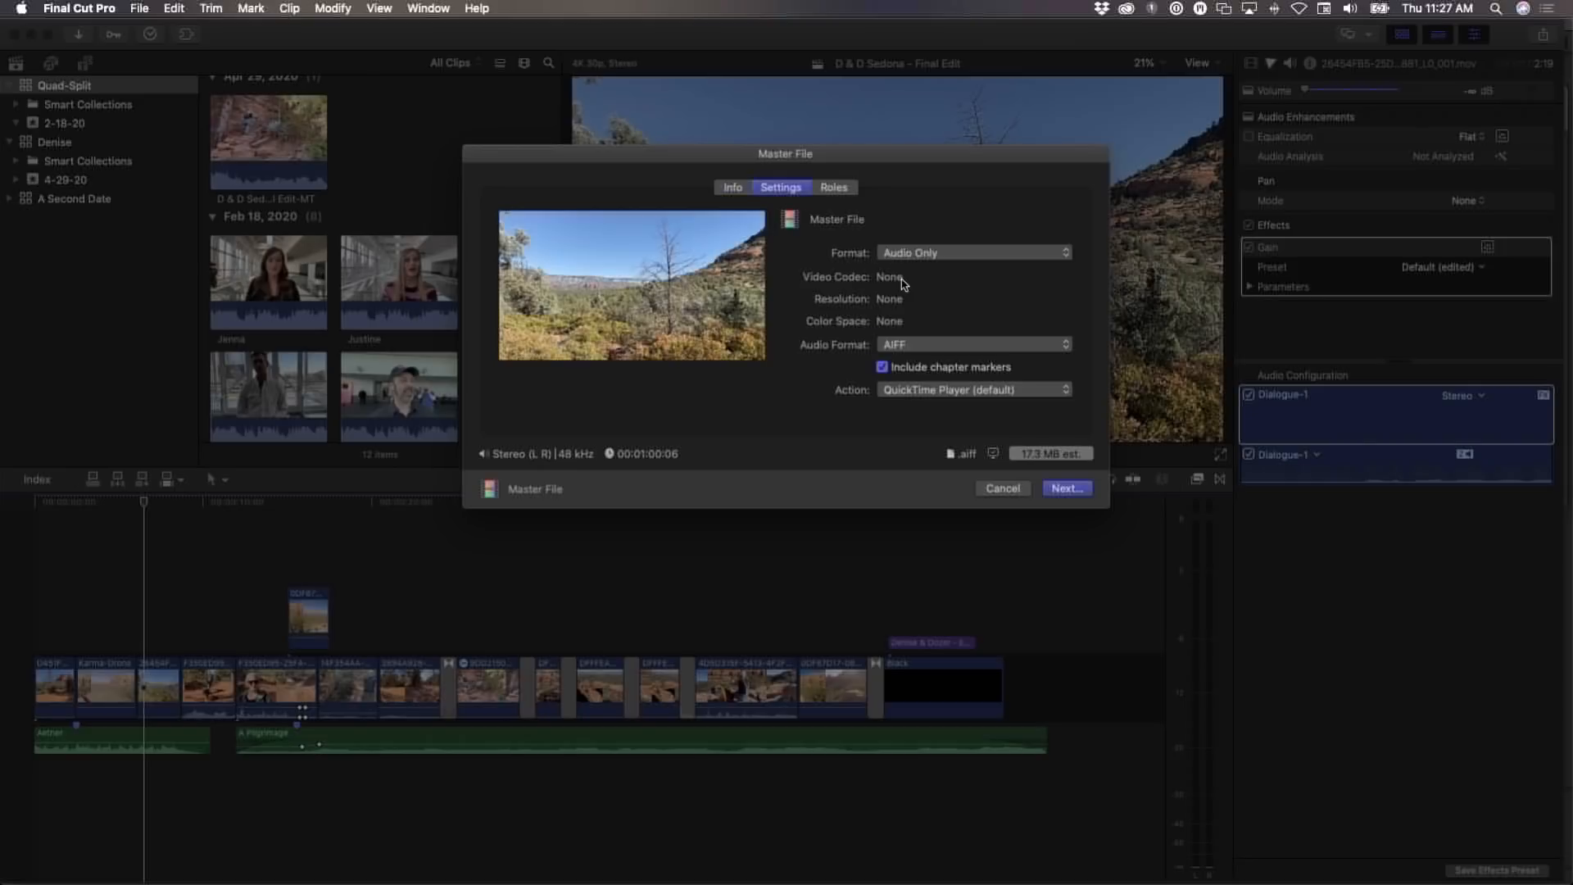
pyautogui.click(932, 256)
pyautogui.click(932, 229)
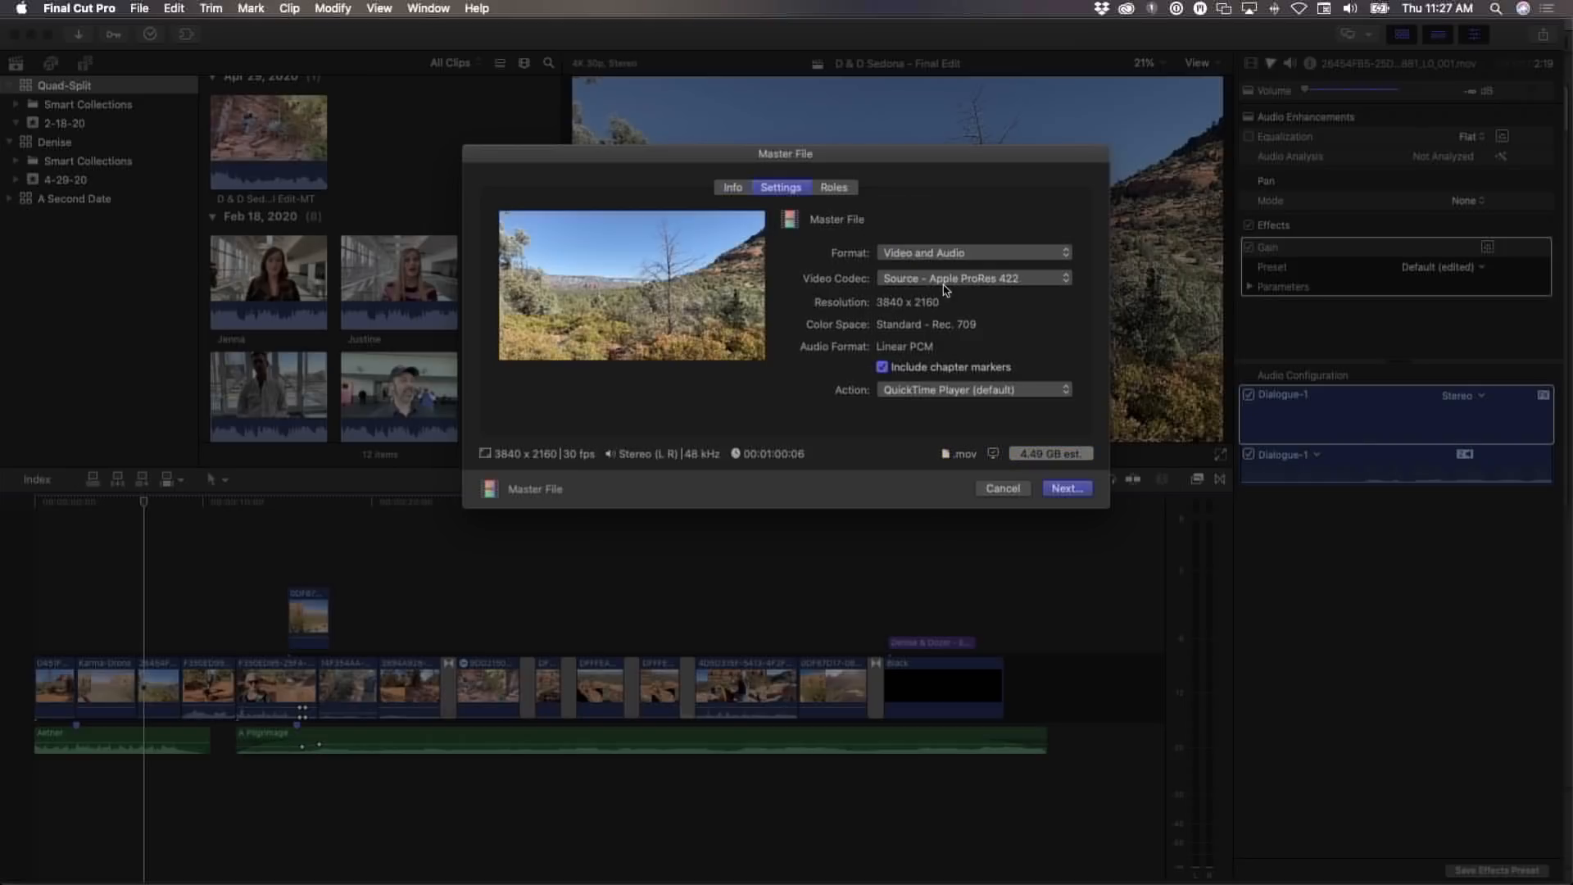
# Set the export's video codec to H.264, review the other codec choices, cancel the export, and place the playhead at 40:24
pyautogui.click(934, 282)
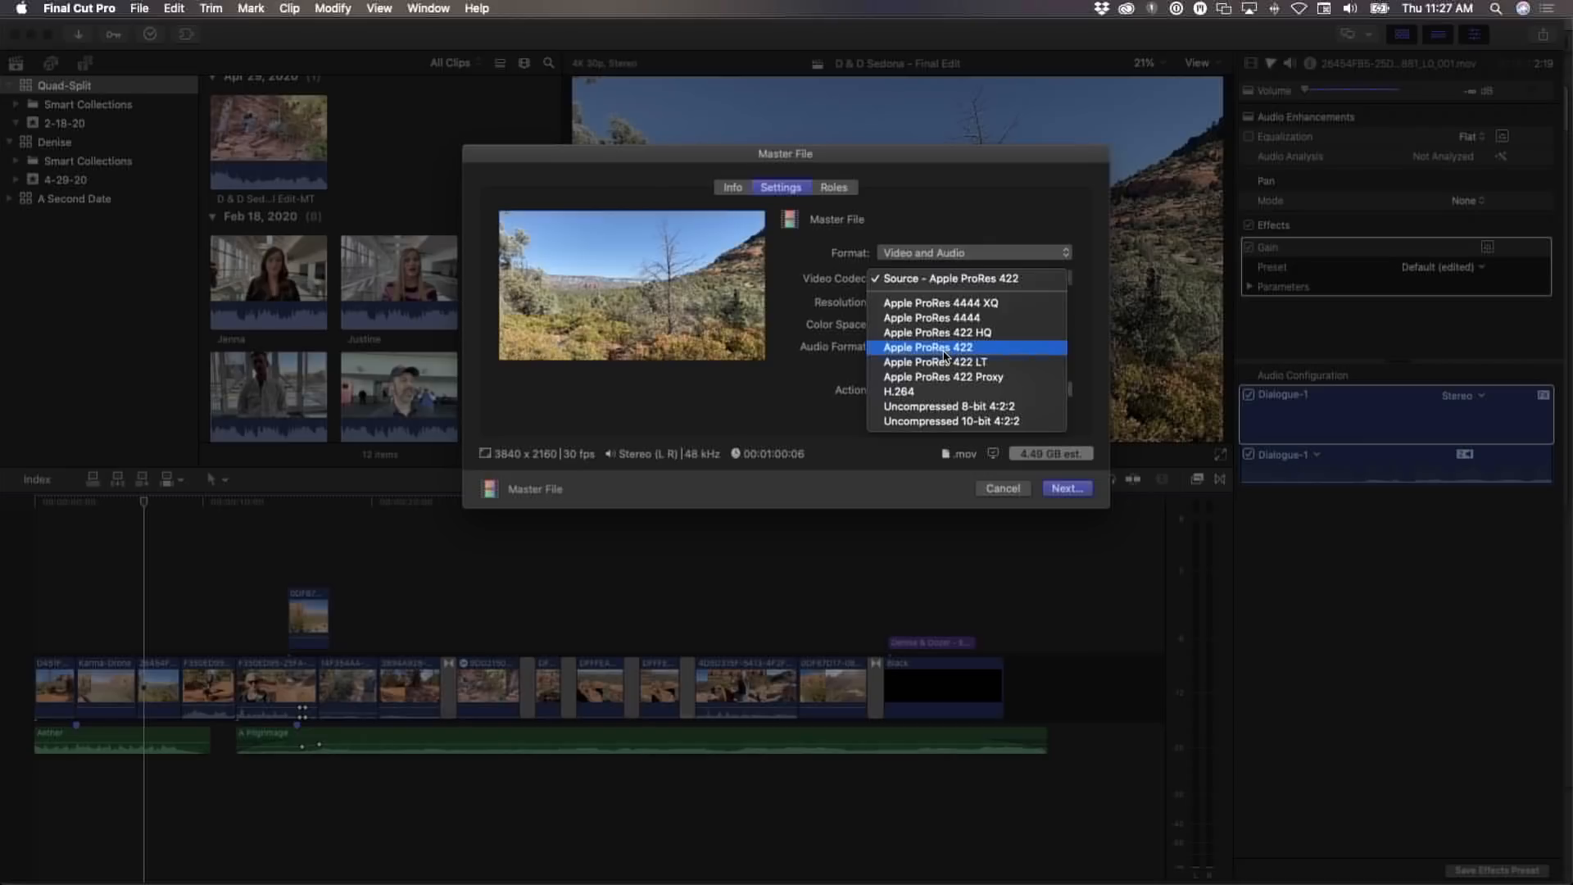
pyautogui.click(926, 395)
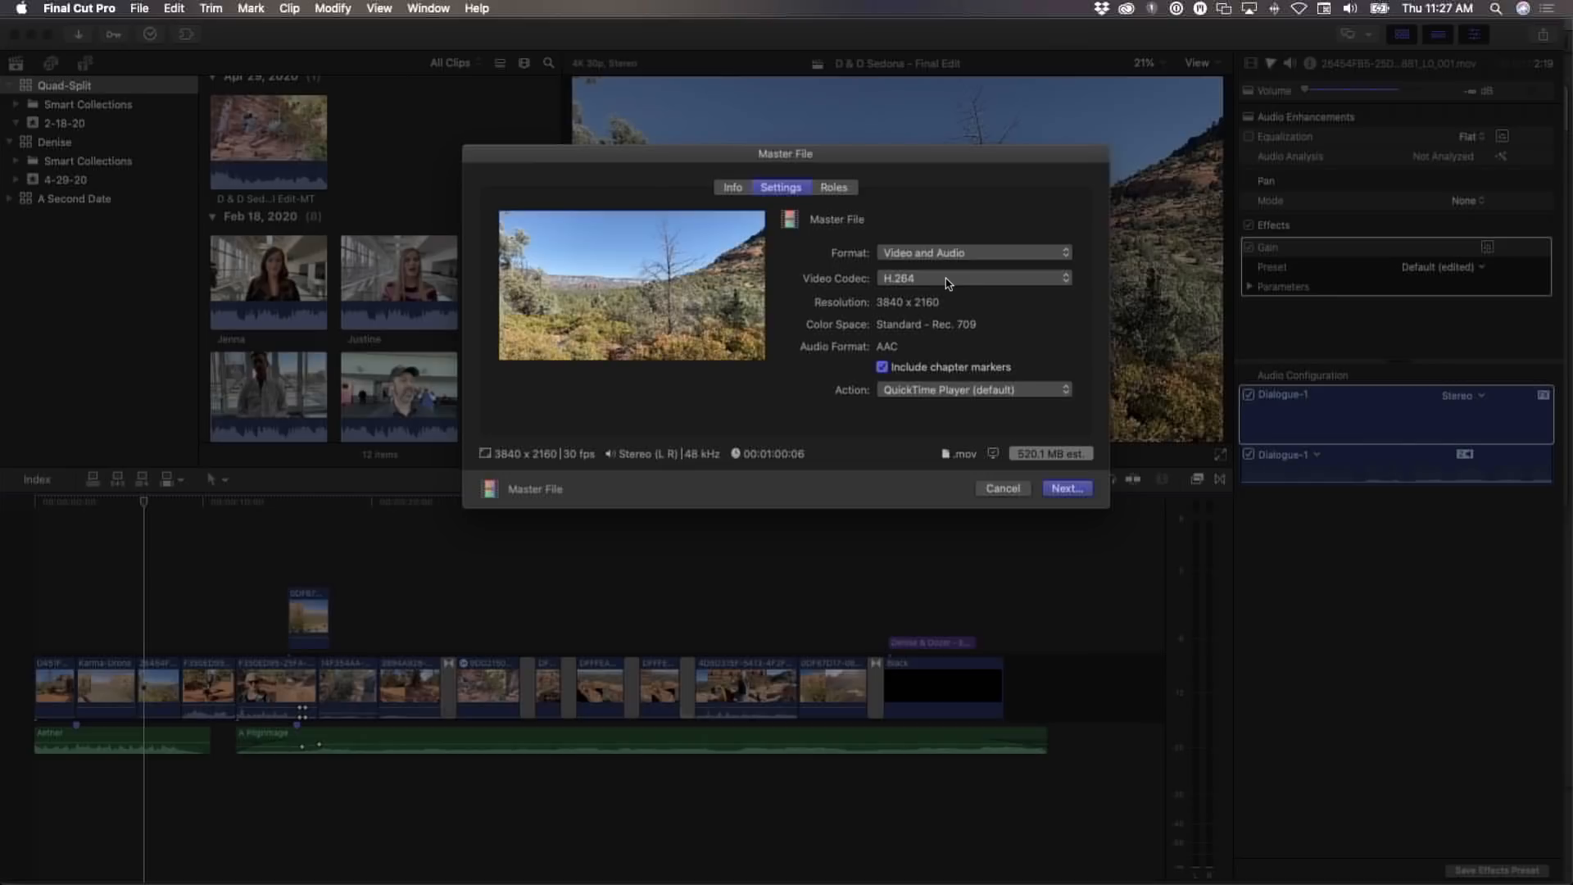
pyautogui.click(947, 283)
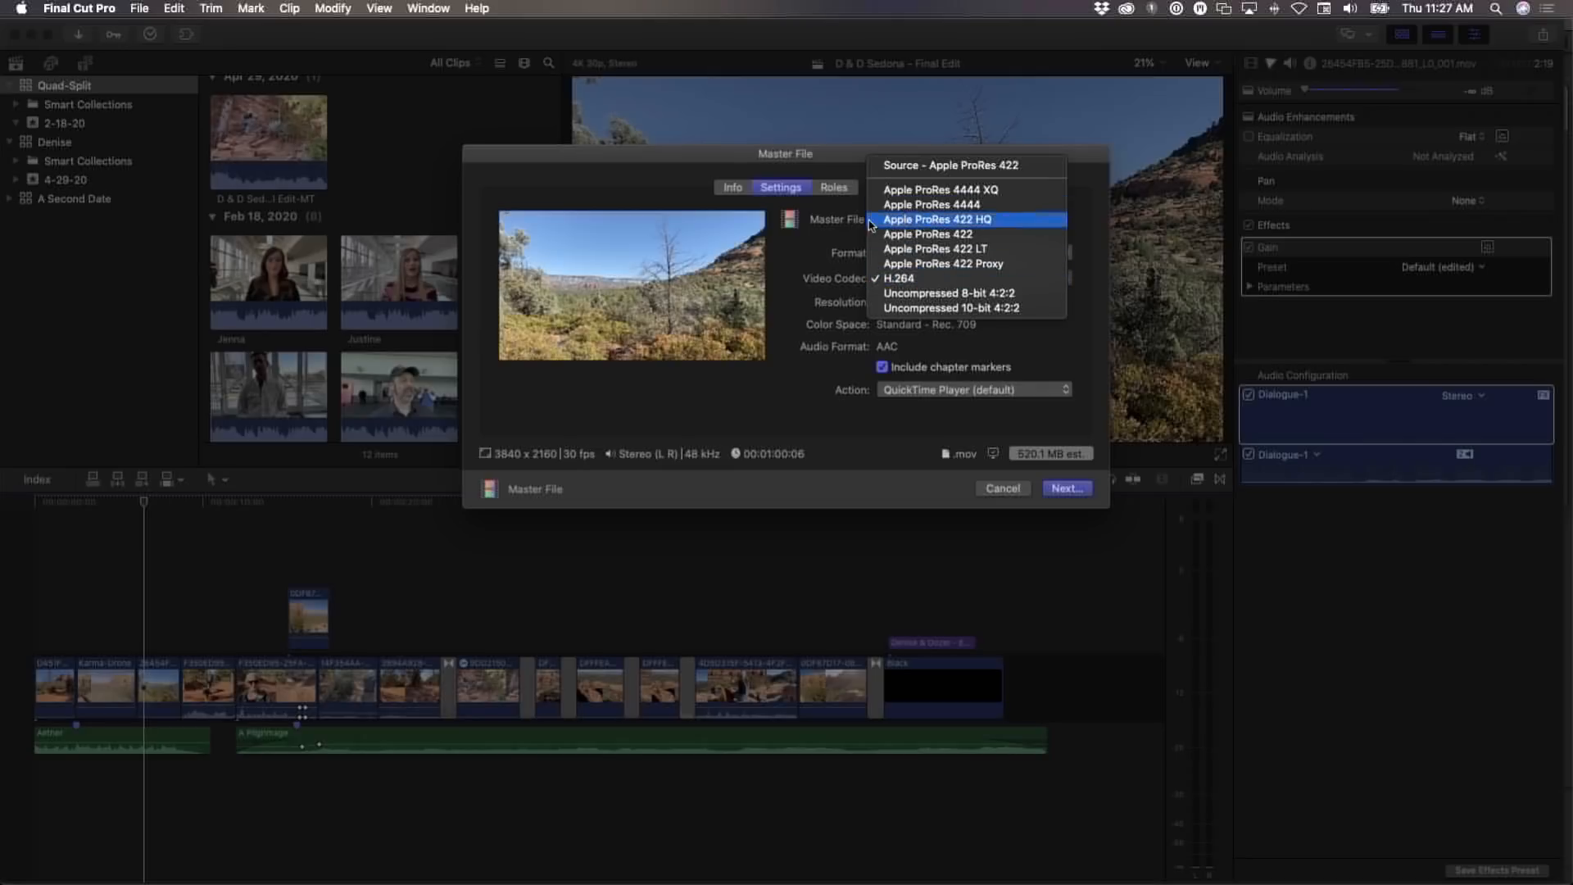
pyautogui.click(799, 416)
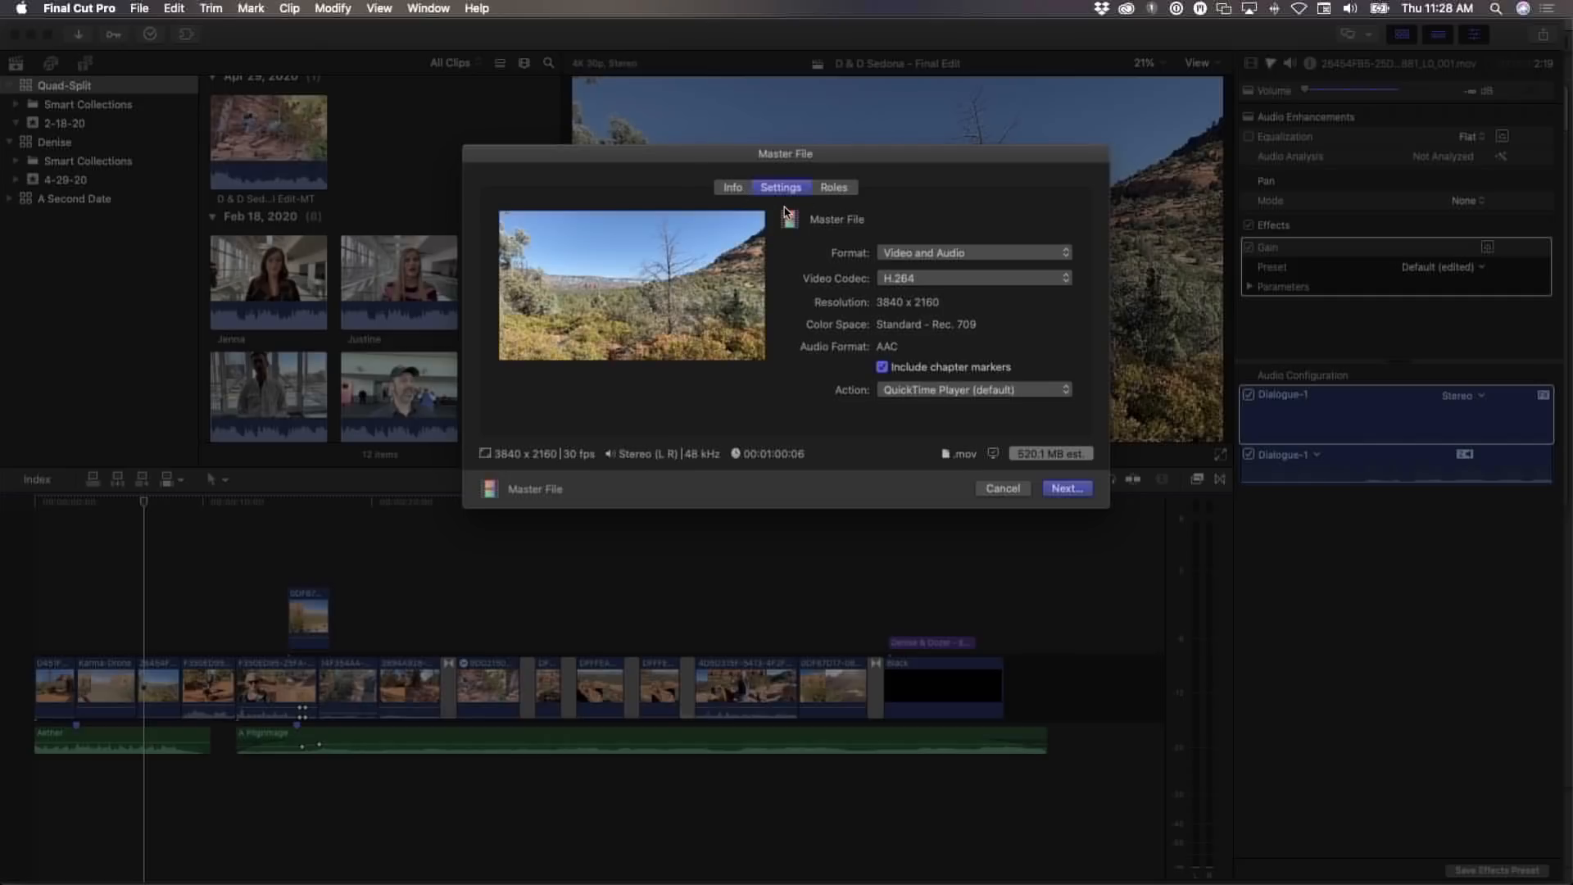
pyautogui.click(991, 490)
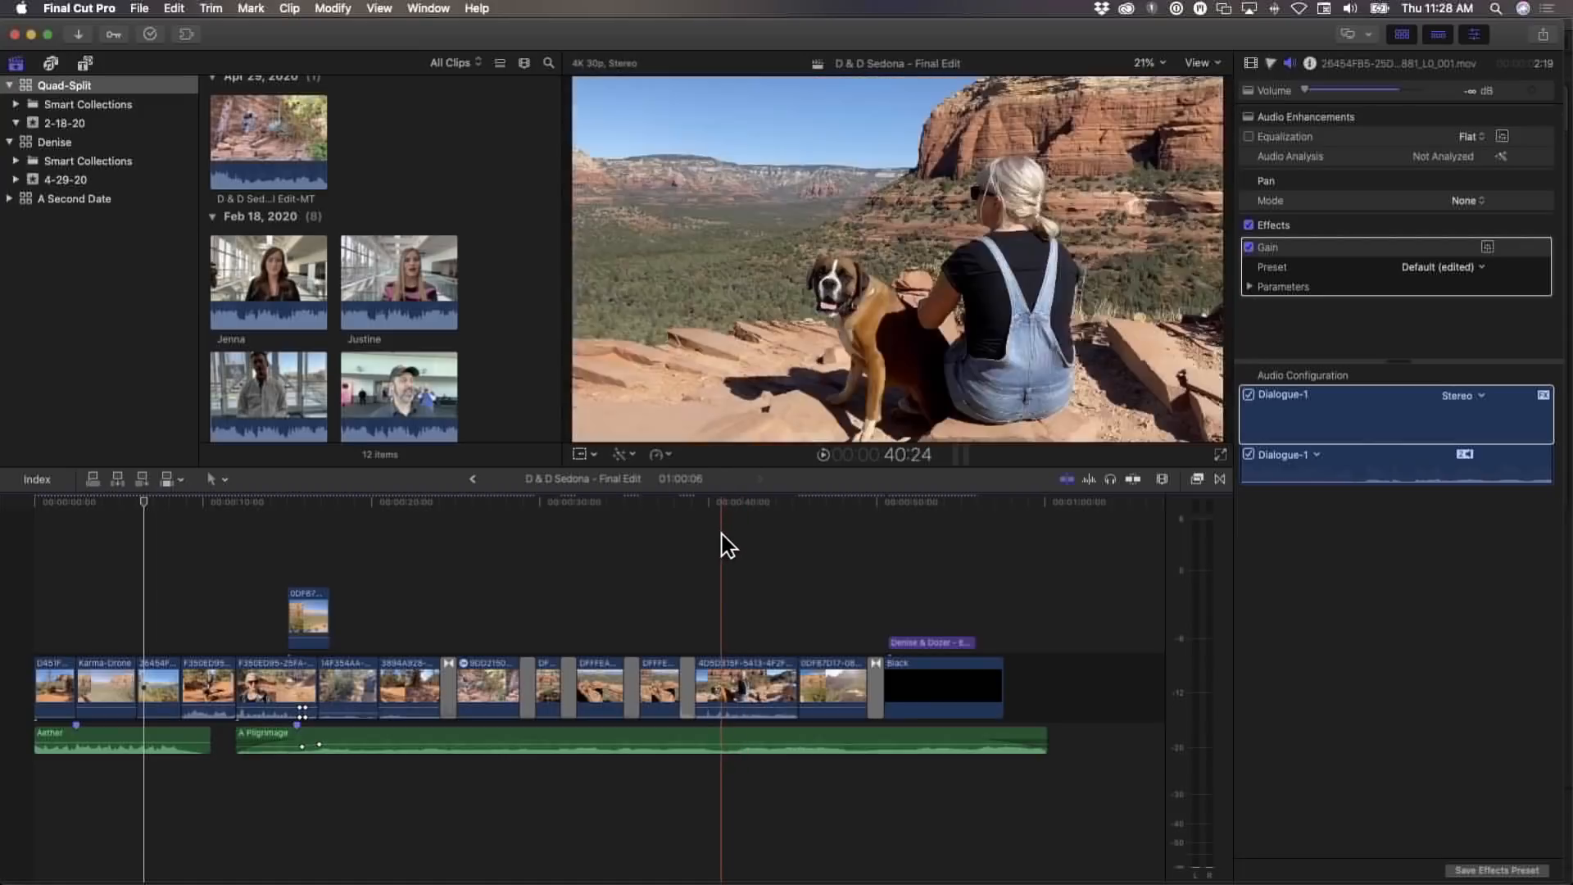
pyautogui.click(721, 537)
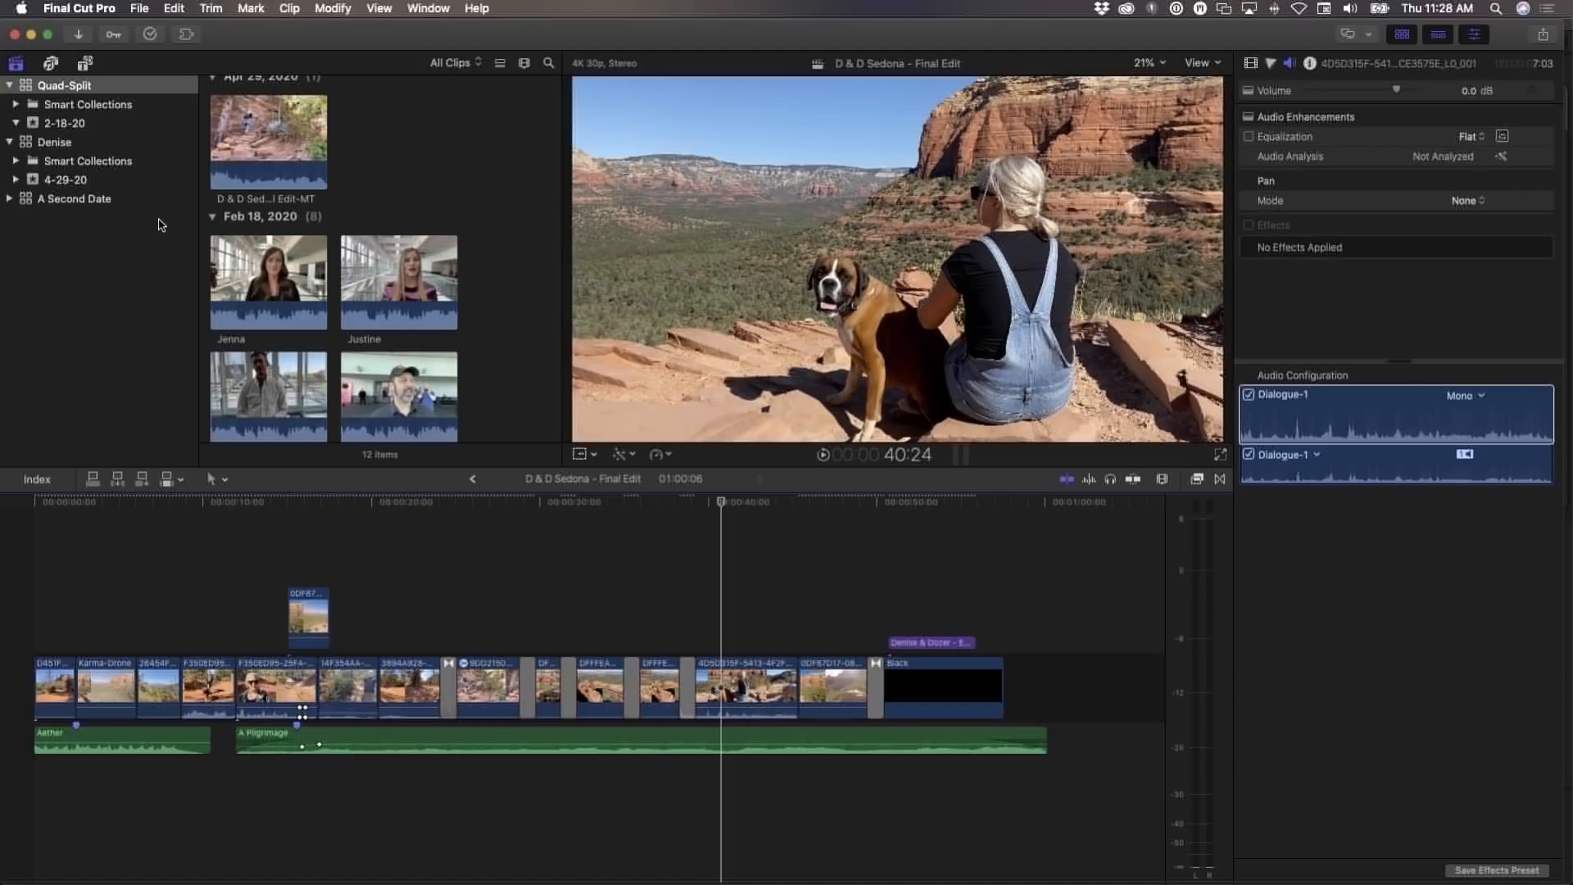
# Open the Editing Faster for FCP X library from the Editing Demos folder inside the RippleLIVE demo assets on the Desktop
pyautogui.click(167, 82)
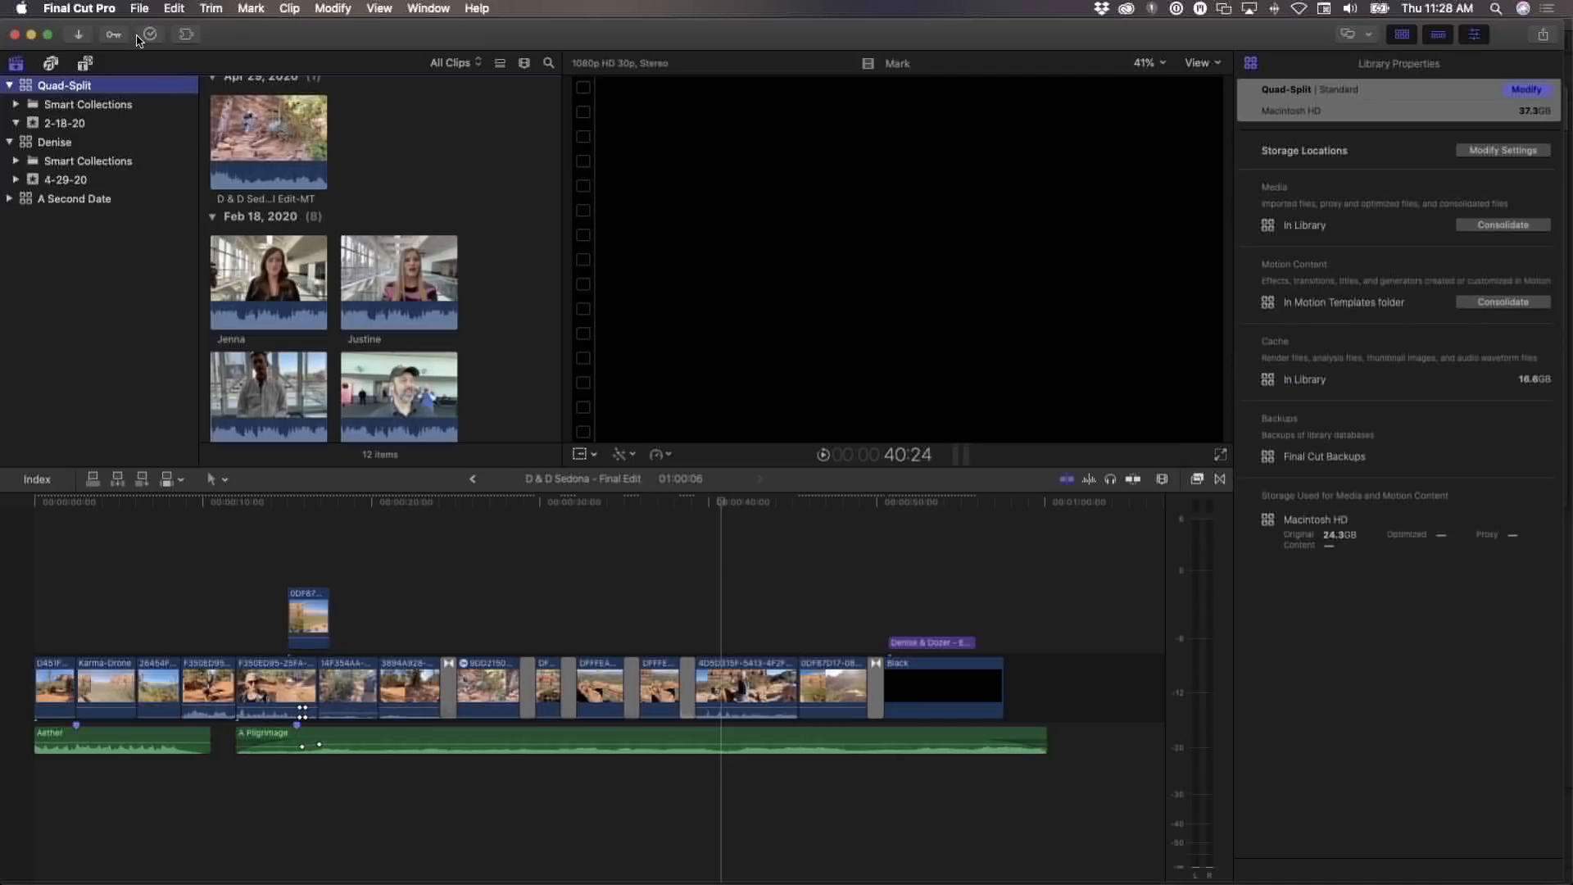
pyautogui.click(138, 9)
pyautogui.moveTo(153, 54)
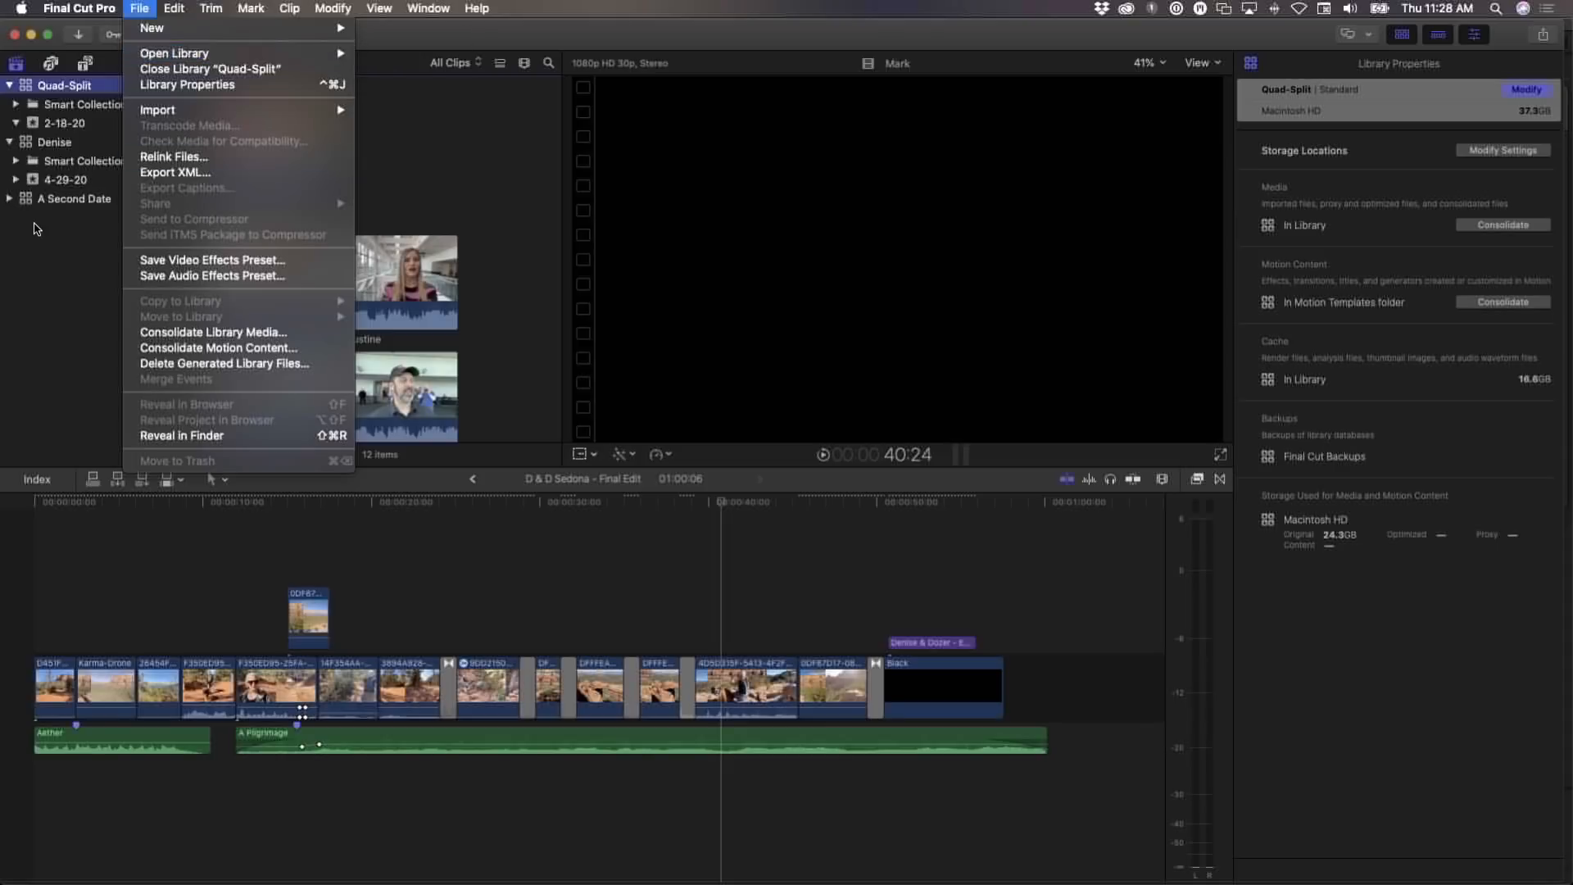
pyautogui.moveTo(264, 56)
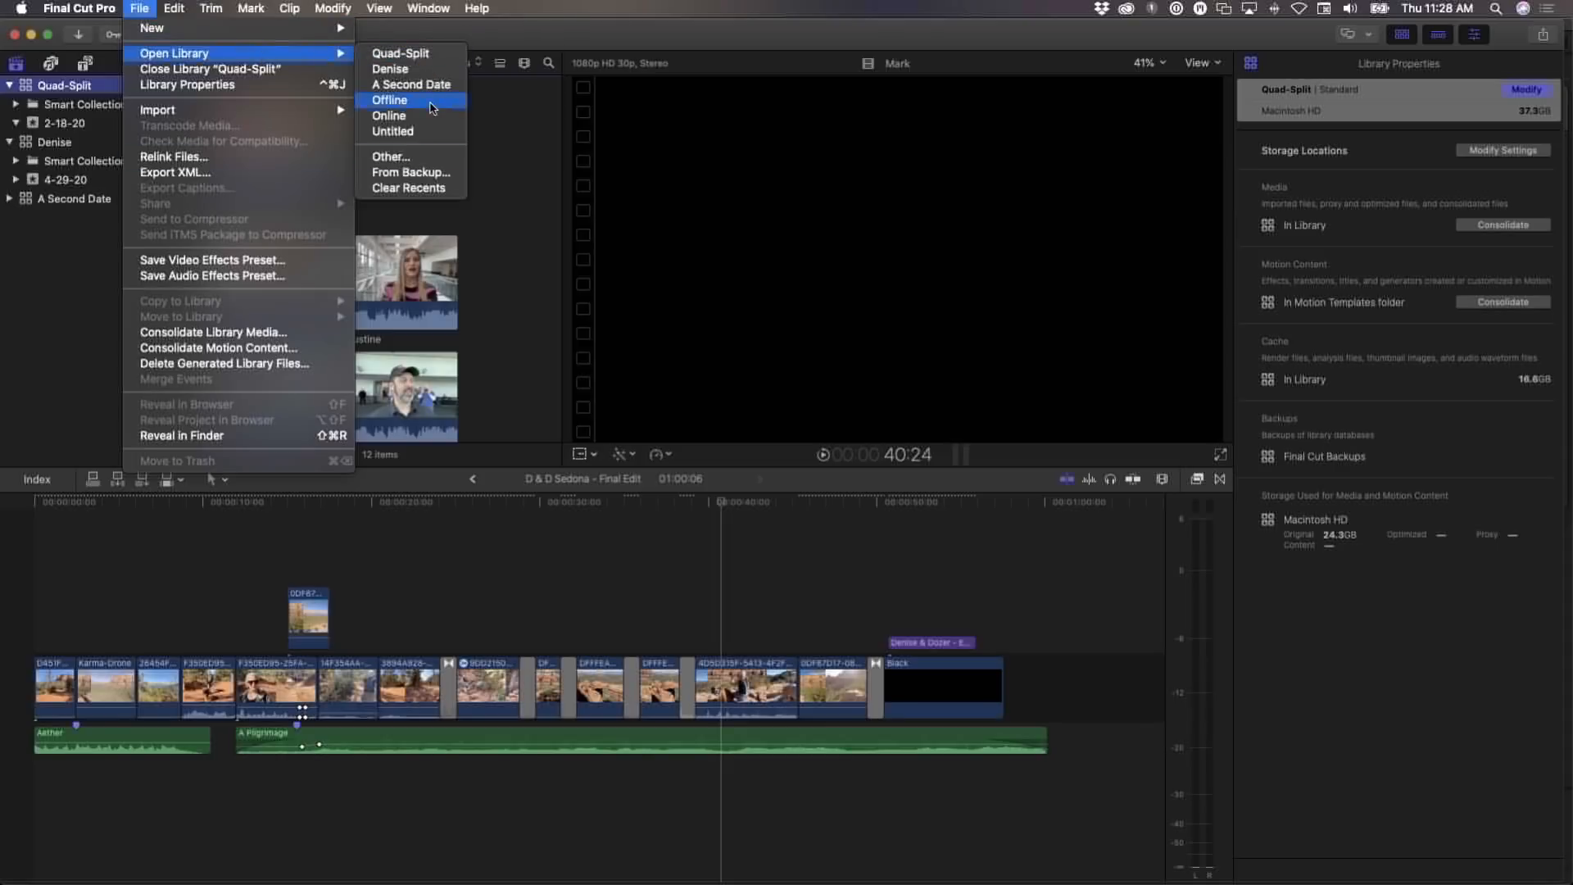
pyautogui.click(431, 158)
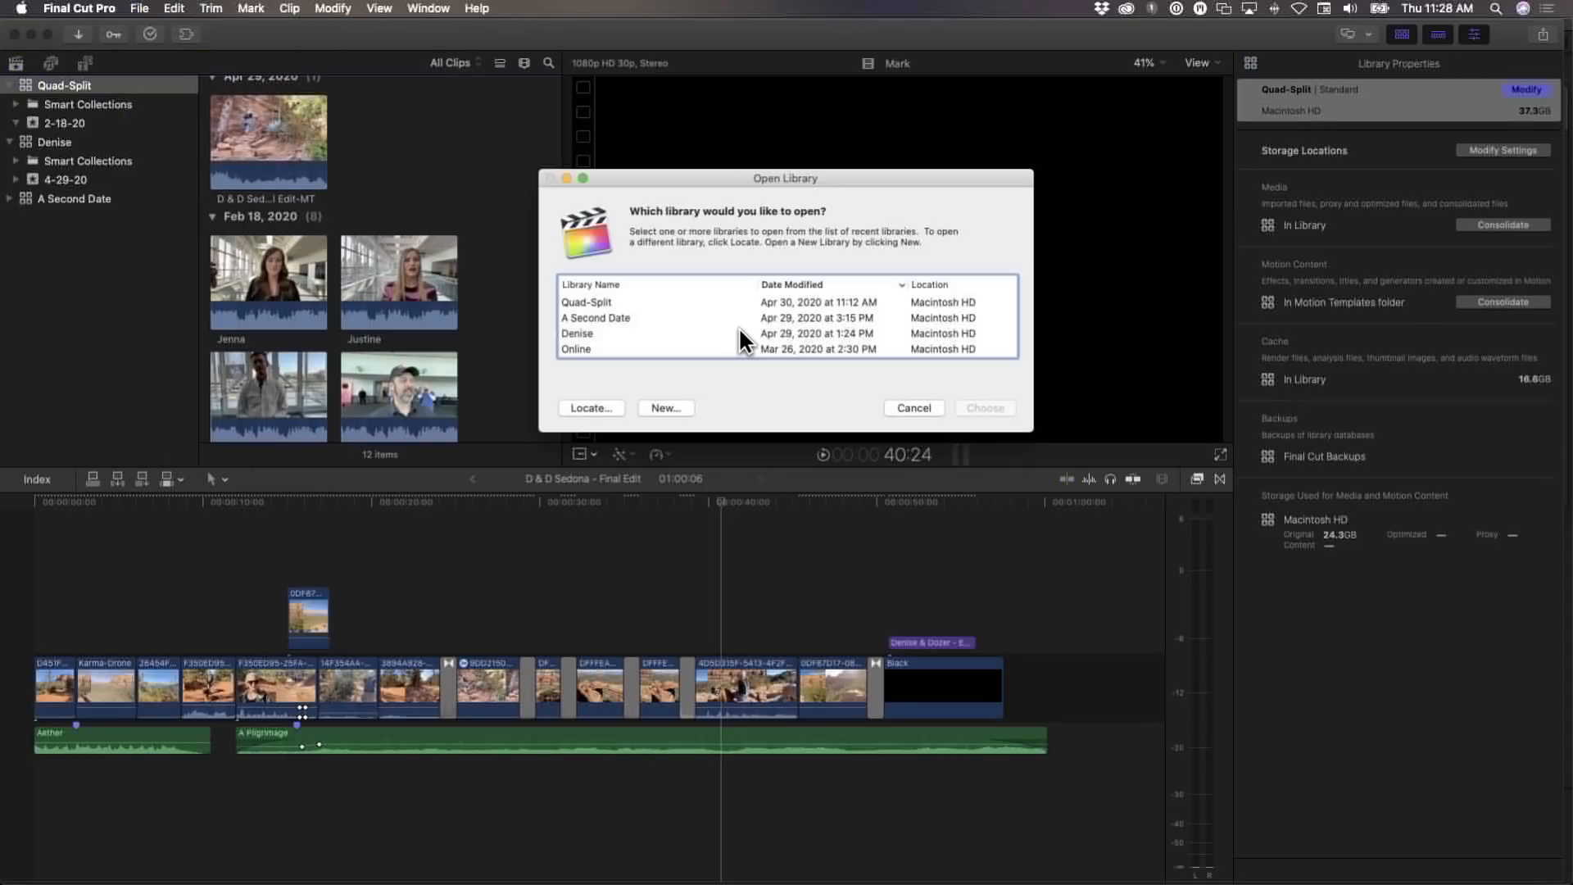
pyautogui.click(604, 407)
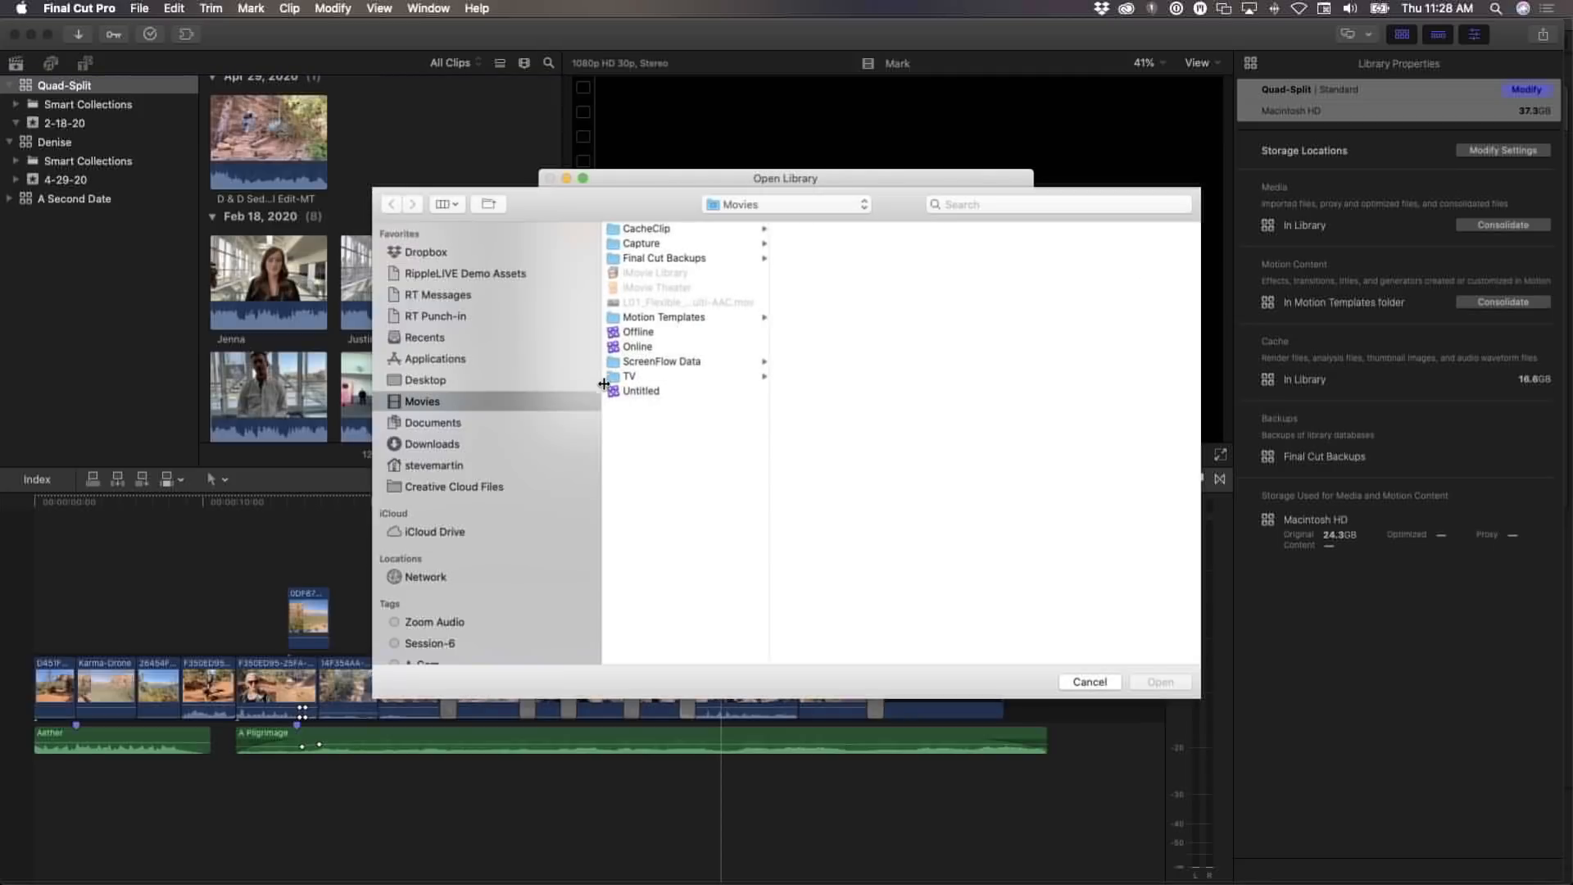
pyautogui.press('super+shift+d')
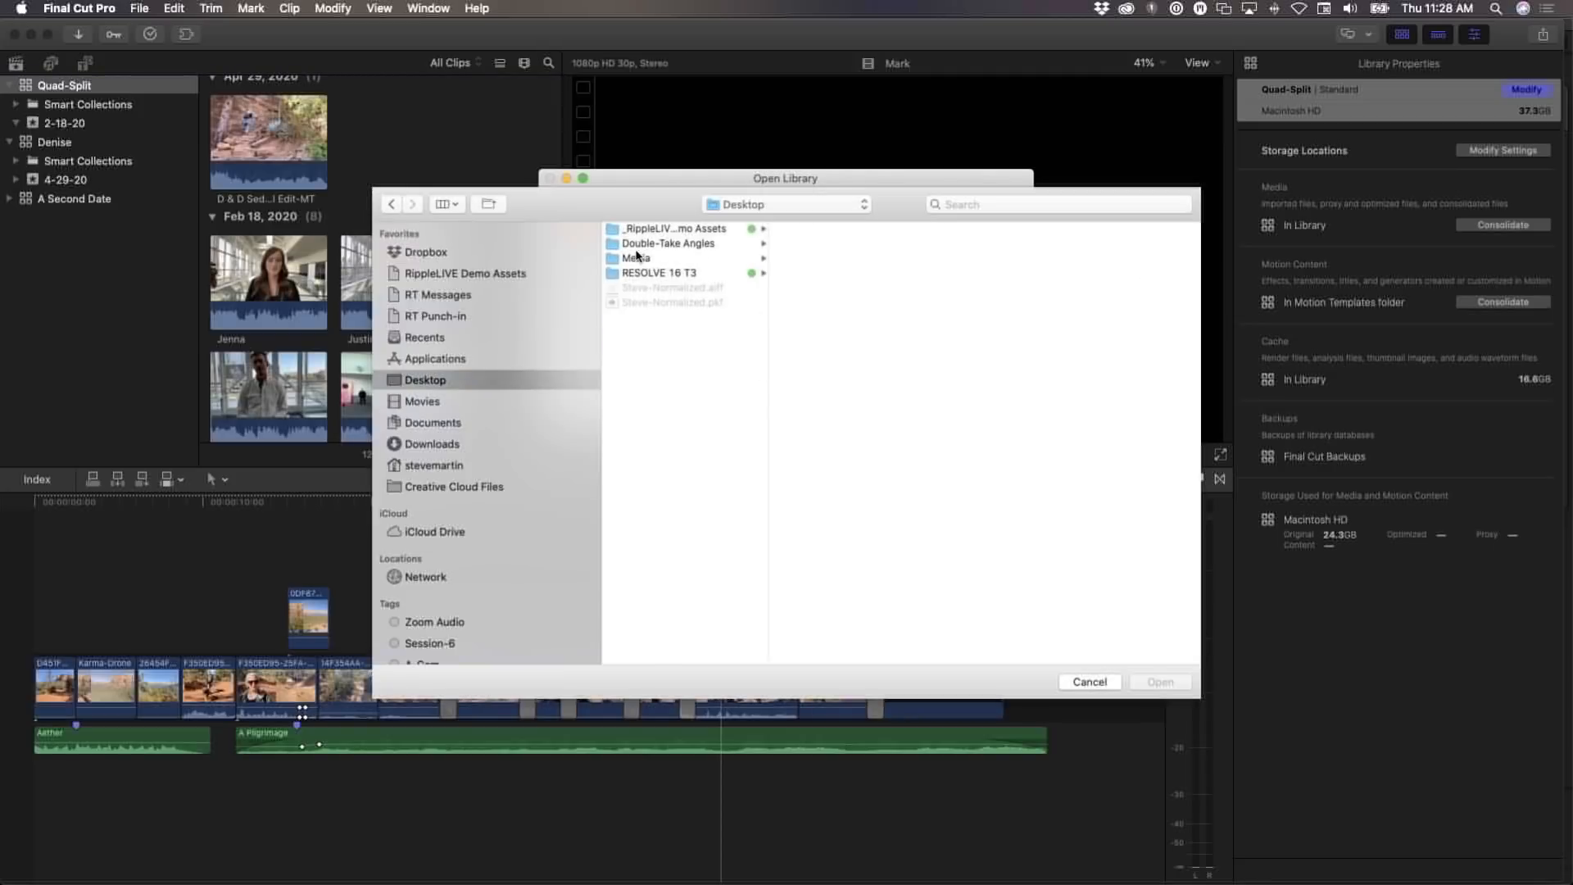
pyautogui.click(660, 230)
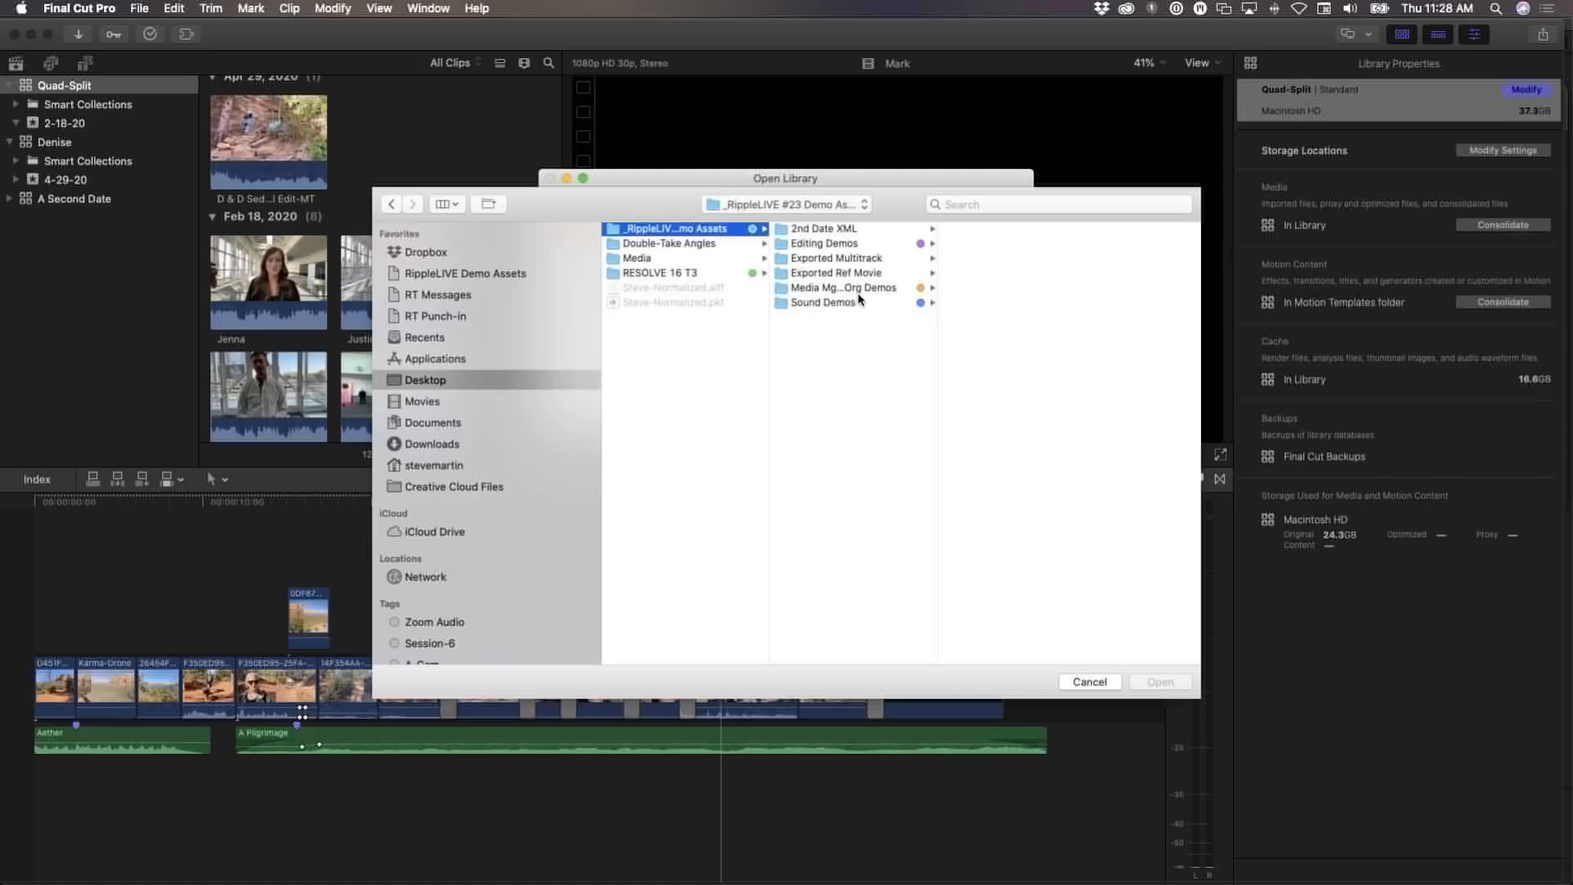
pyautogui.click(876, 246)
pyautogui.click(1030, 233)
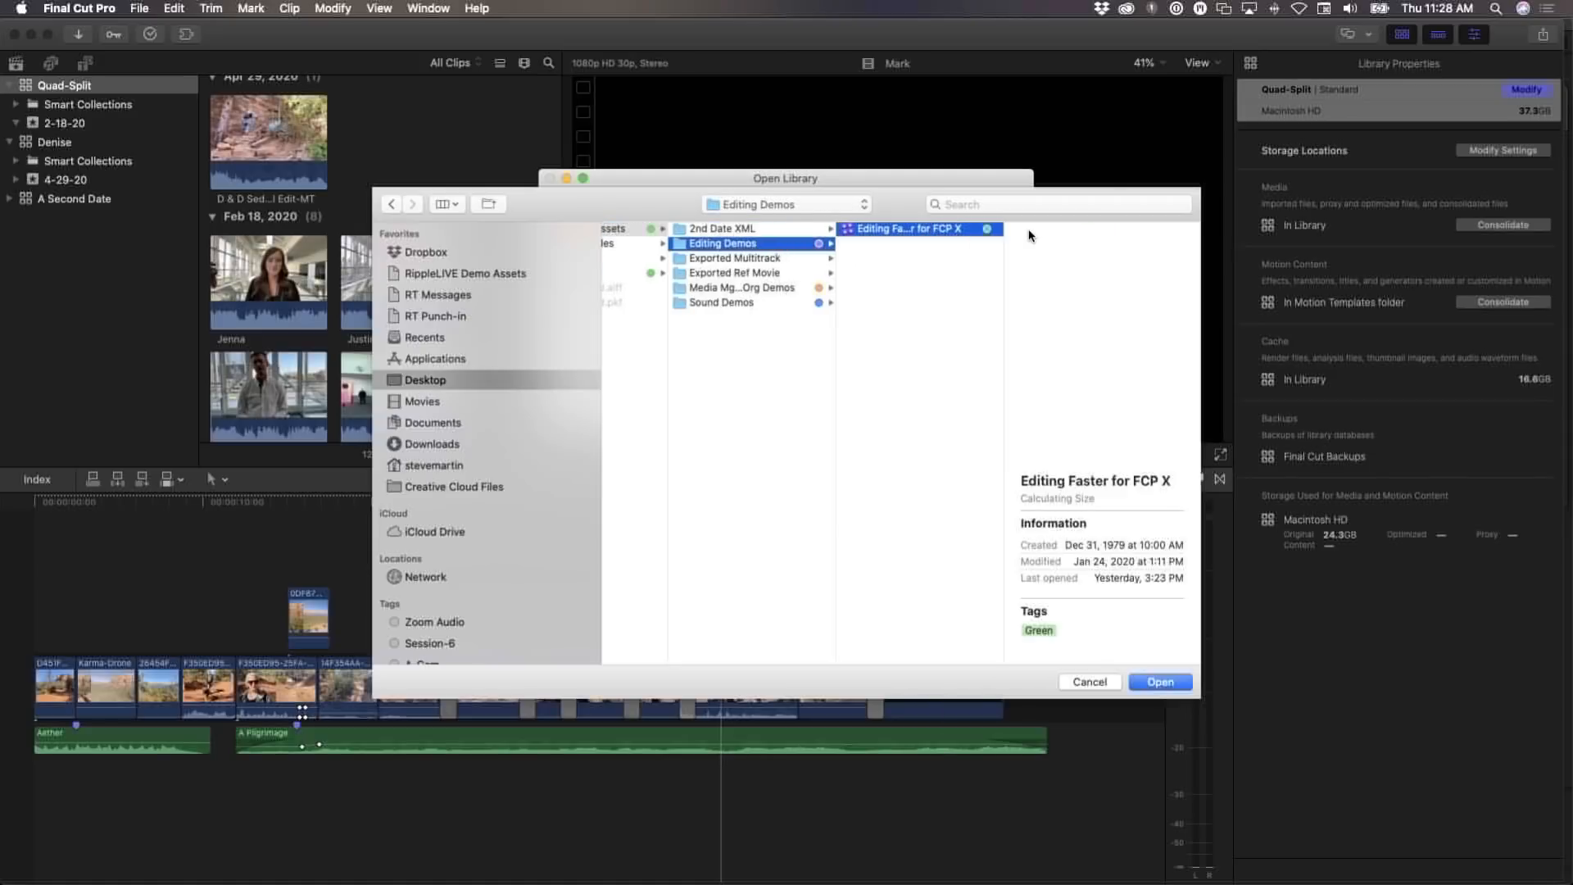
pyautogui.click(1160, 682)
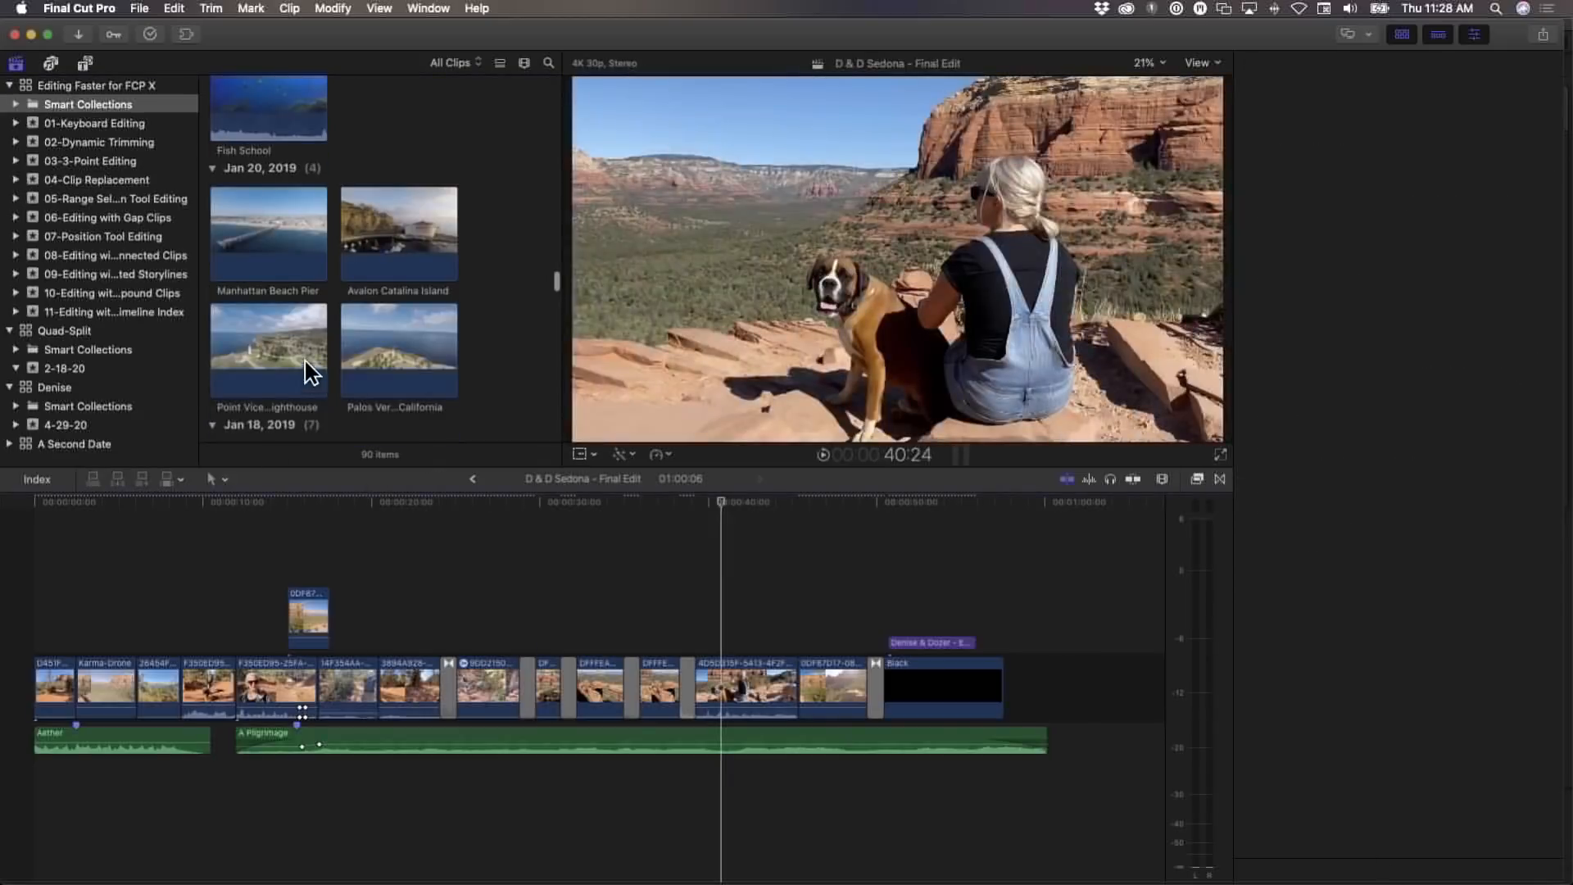
# Browse events 10 and 11 of the Editing Faster library and open the Intro Title A compound clip from event 11 in the timeline
pyautogui.click(103, 312)
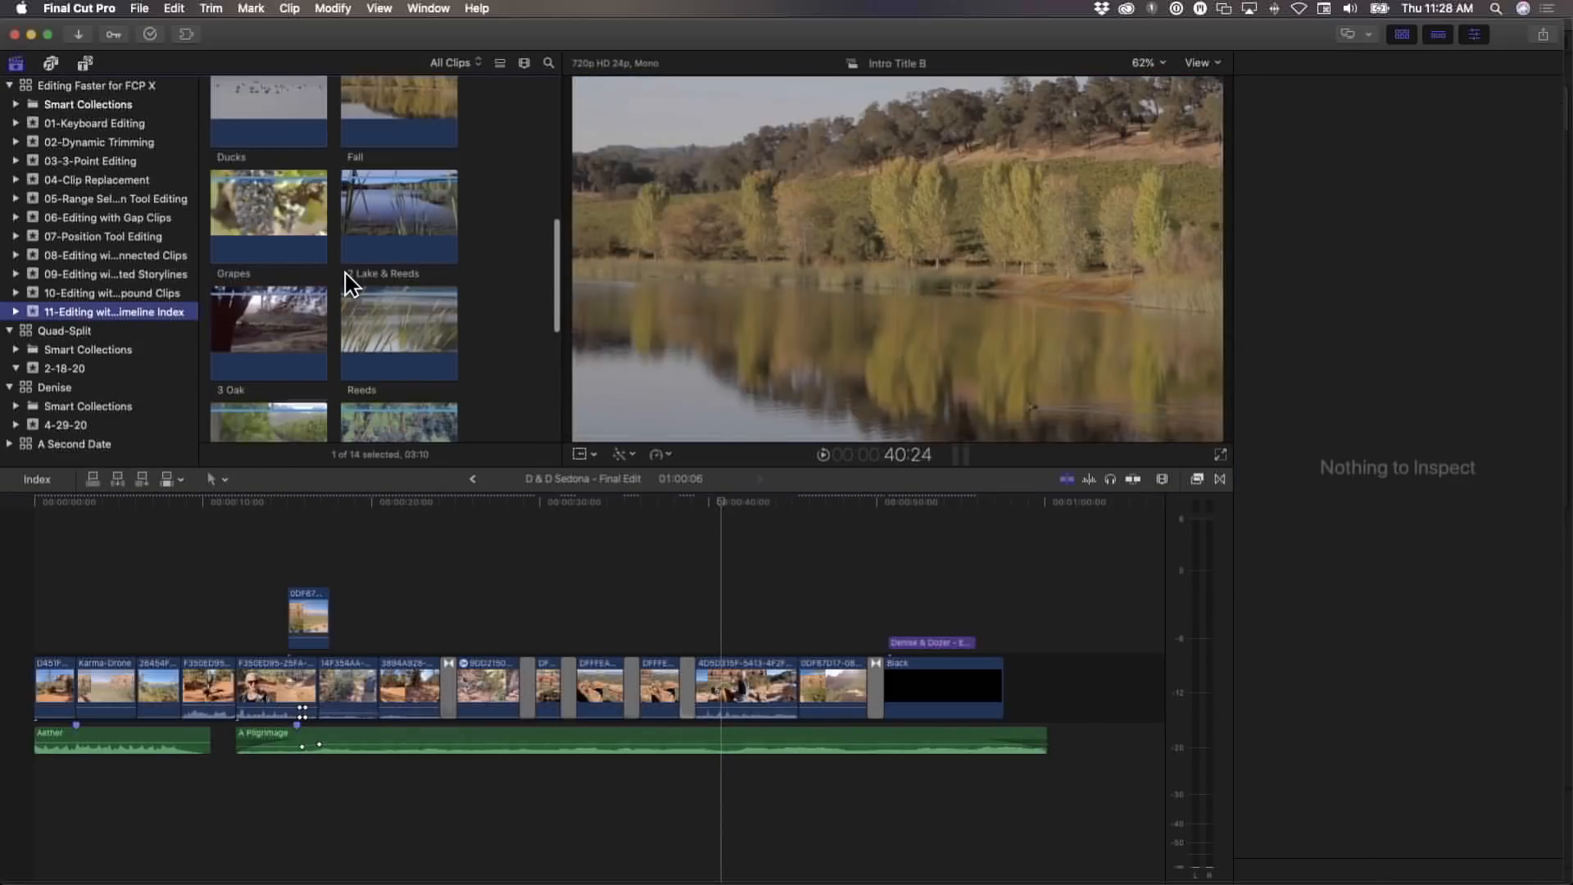
pyautogui.click(86, 293)
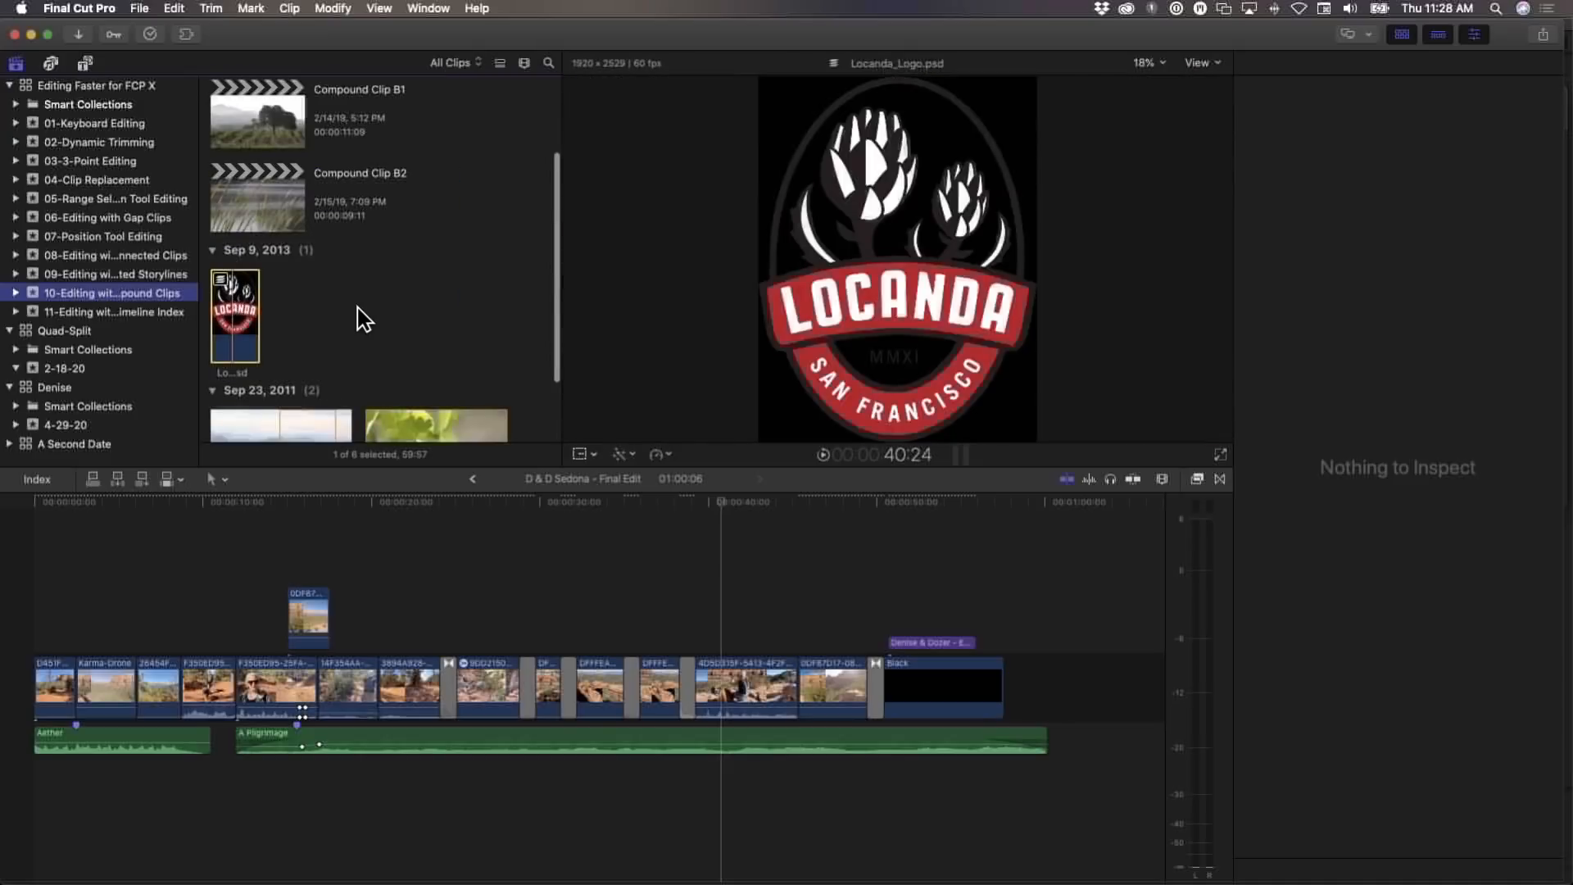
pyautogui.scroll(-2, 364, 316)
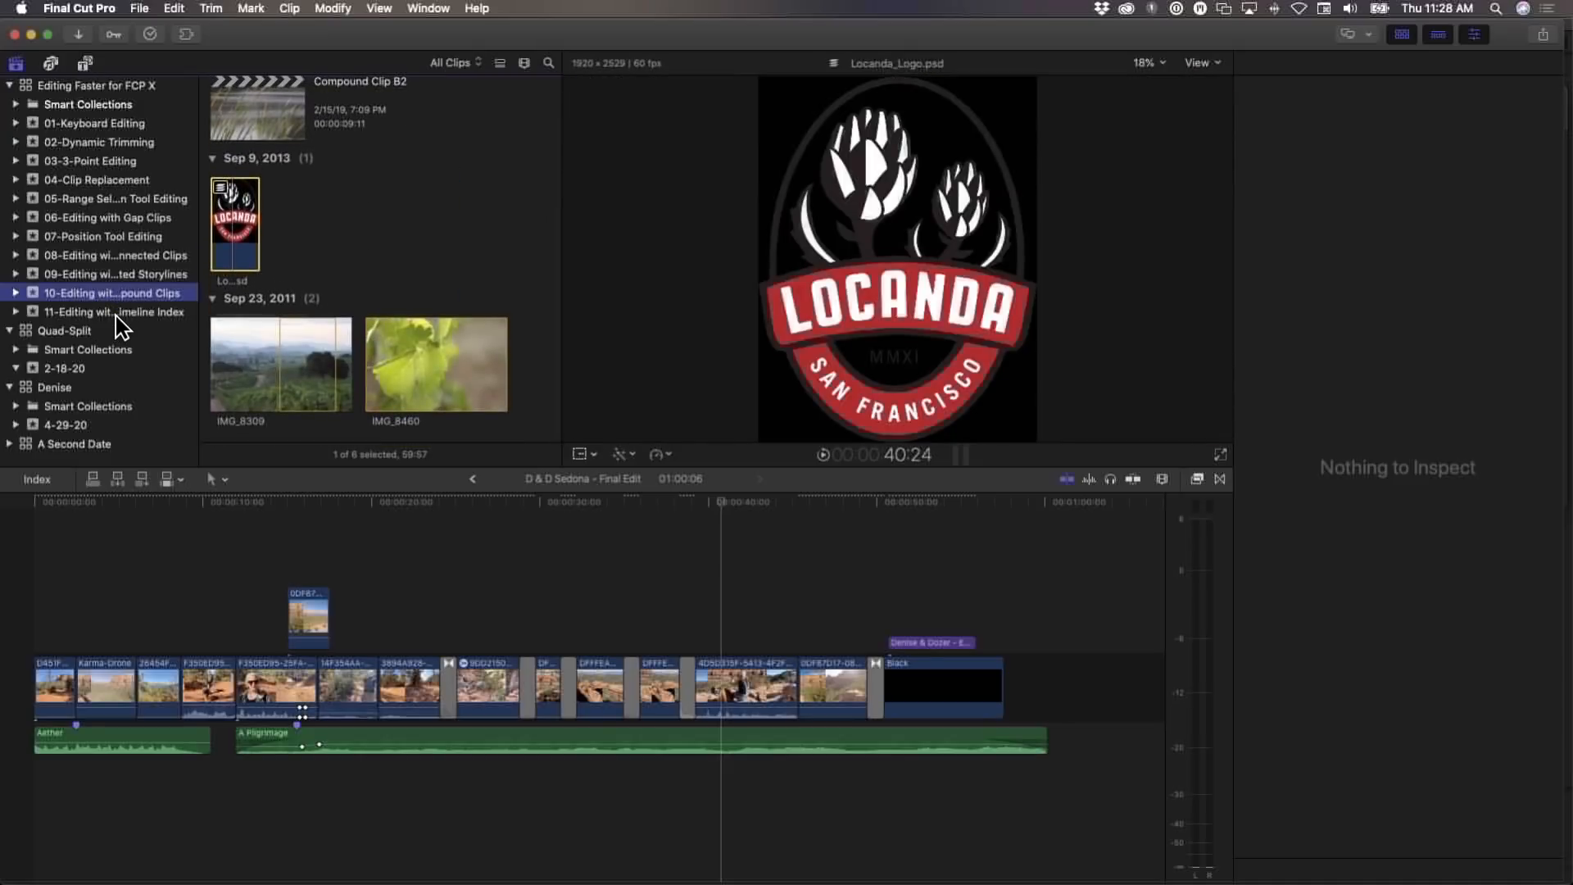
pyautogui.click(117, 313)
pyautogui.scroll(3, 262, 122)
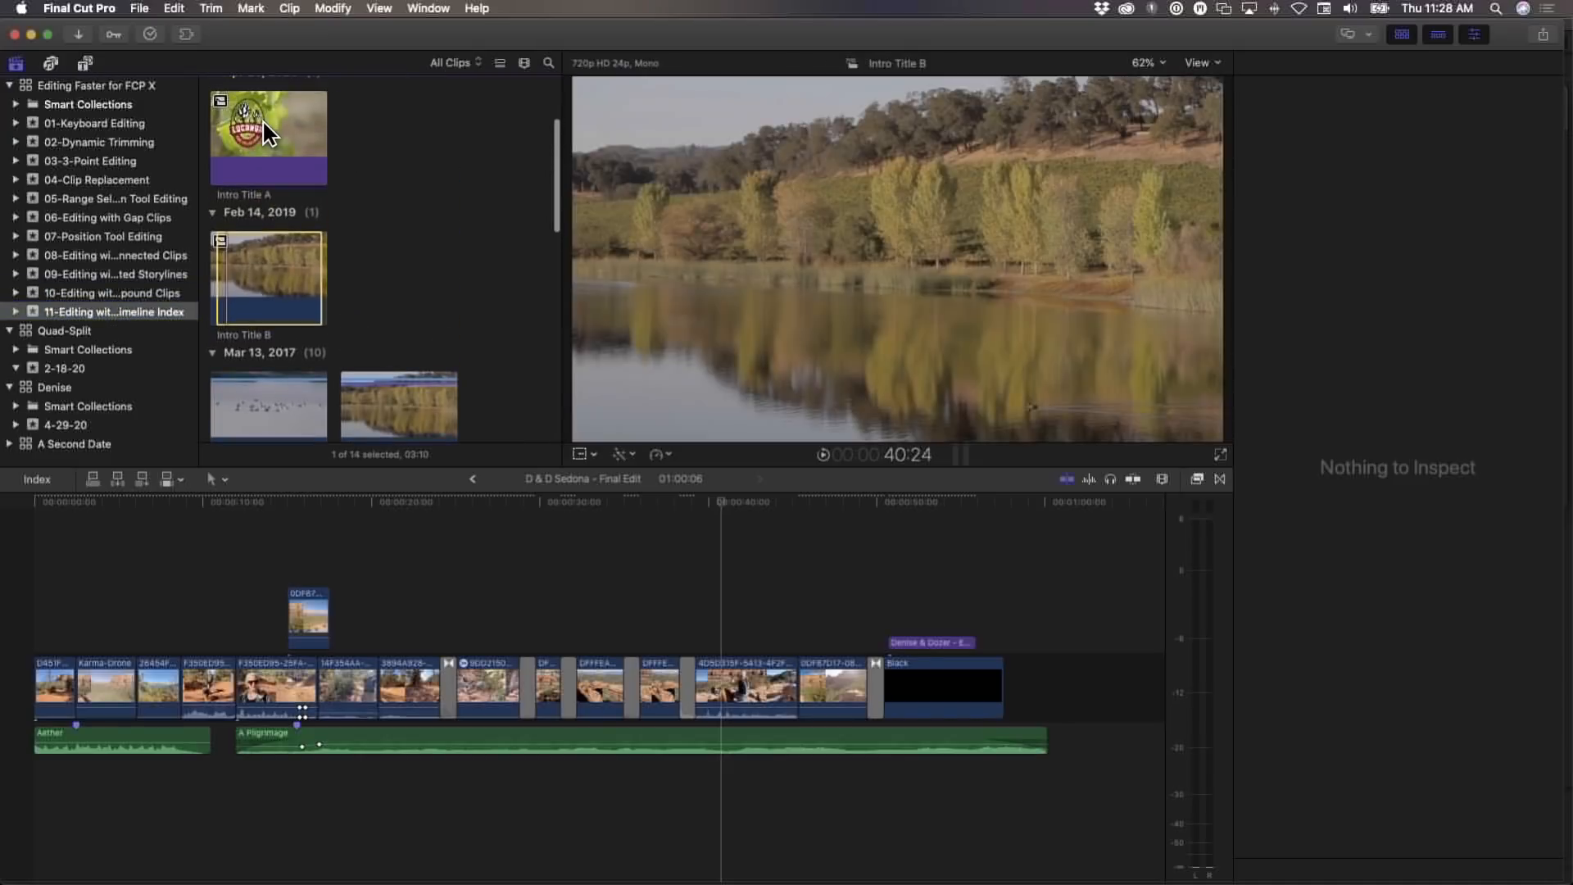
pyautogui.click(261, 127)
pyautogui.doubleClick(255, 151)
pyautogui.press('super+4')
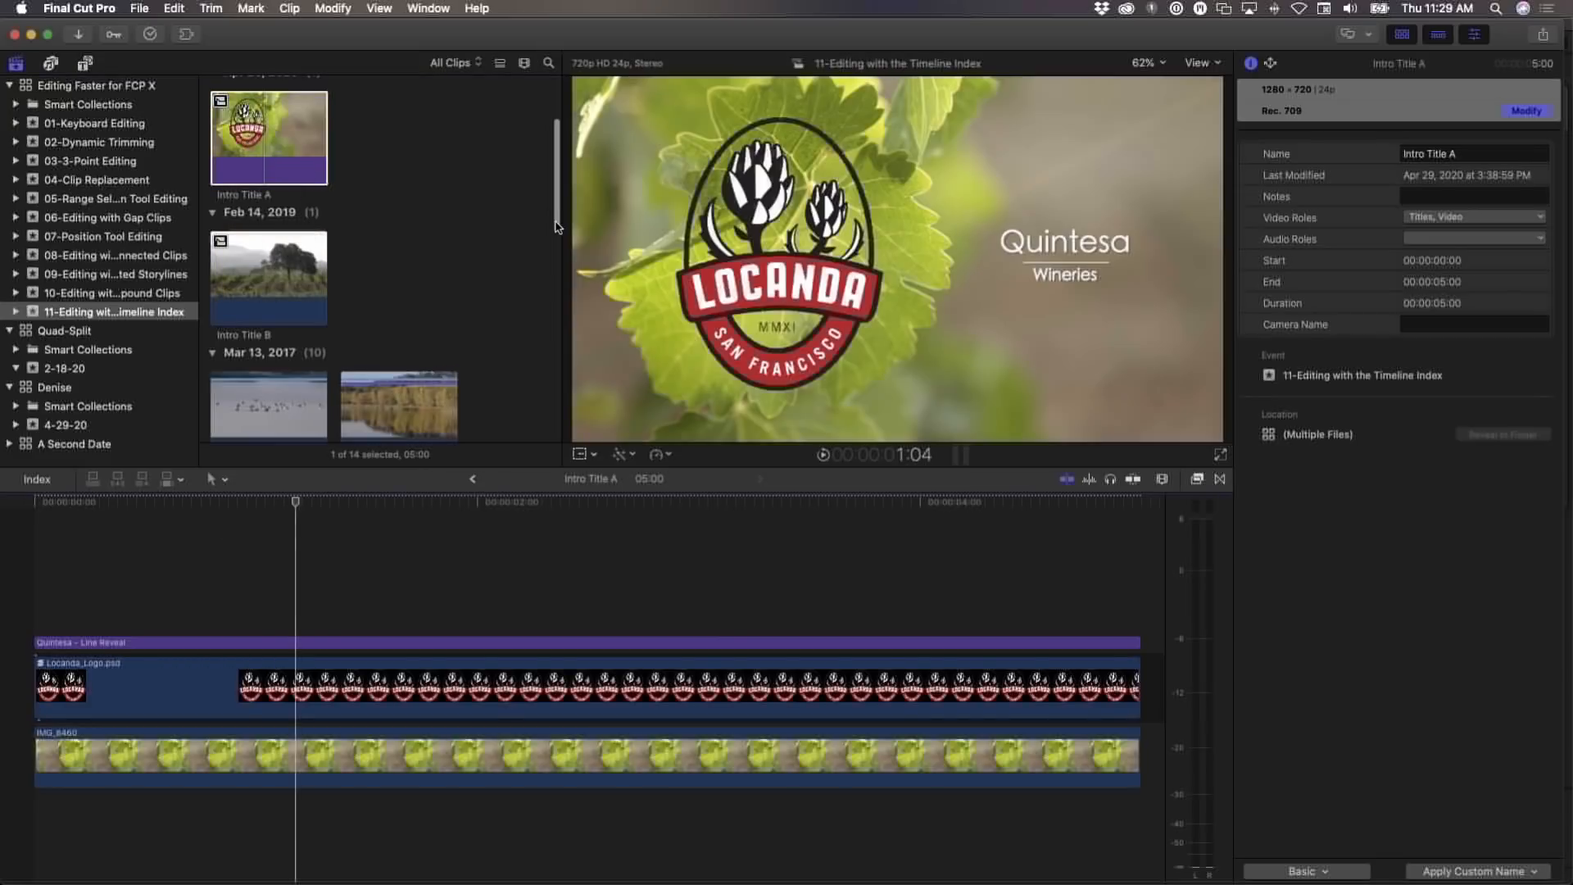
# Open the Timeline Index project from event 11 and place the playhead over the opening Quintesa title
pyautogui.scroll(3, 536, 234)
pyautogui.doubleClick(263, 175)
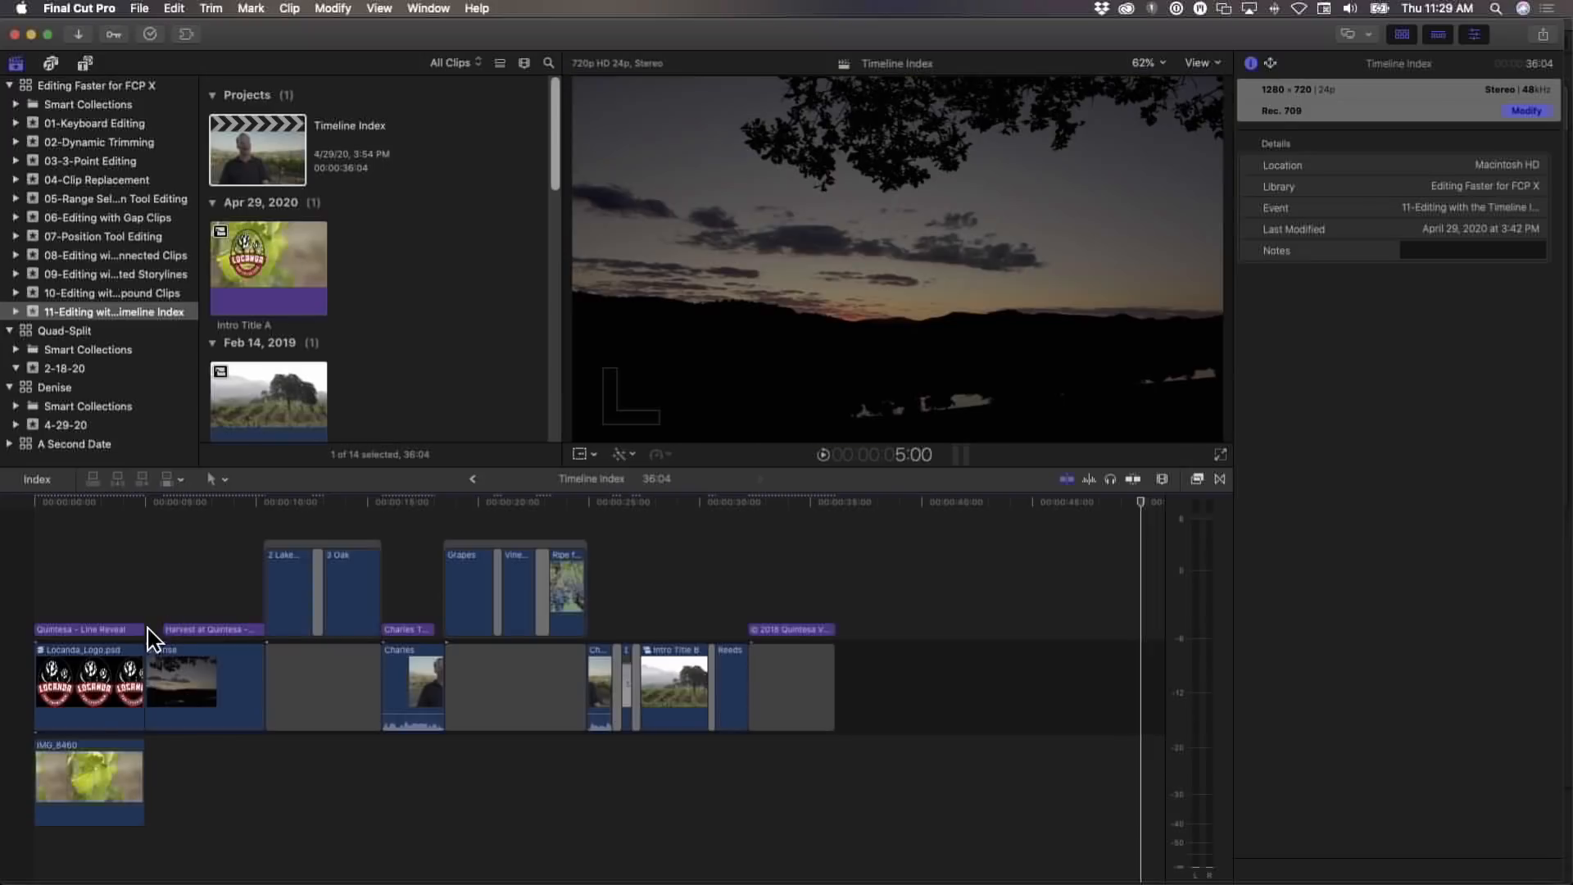
pyautogui.click(95, 562)
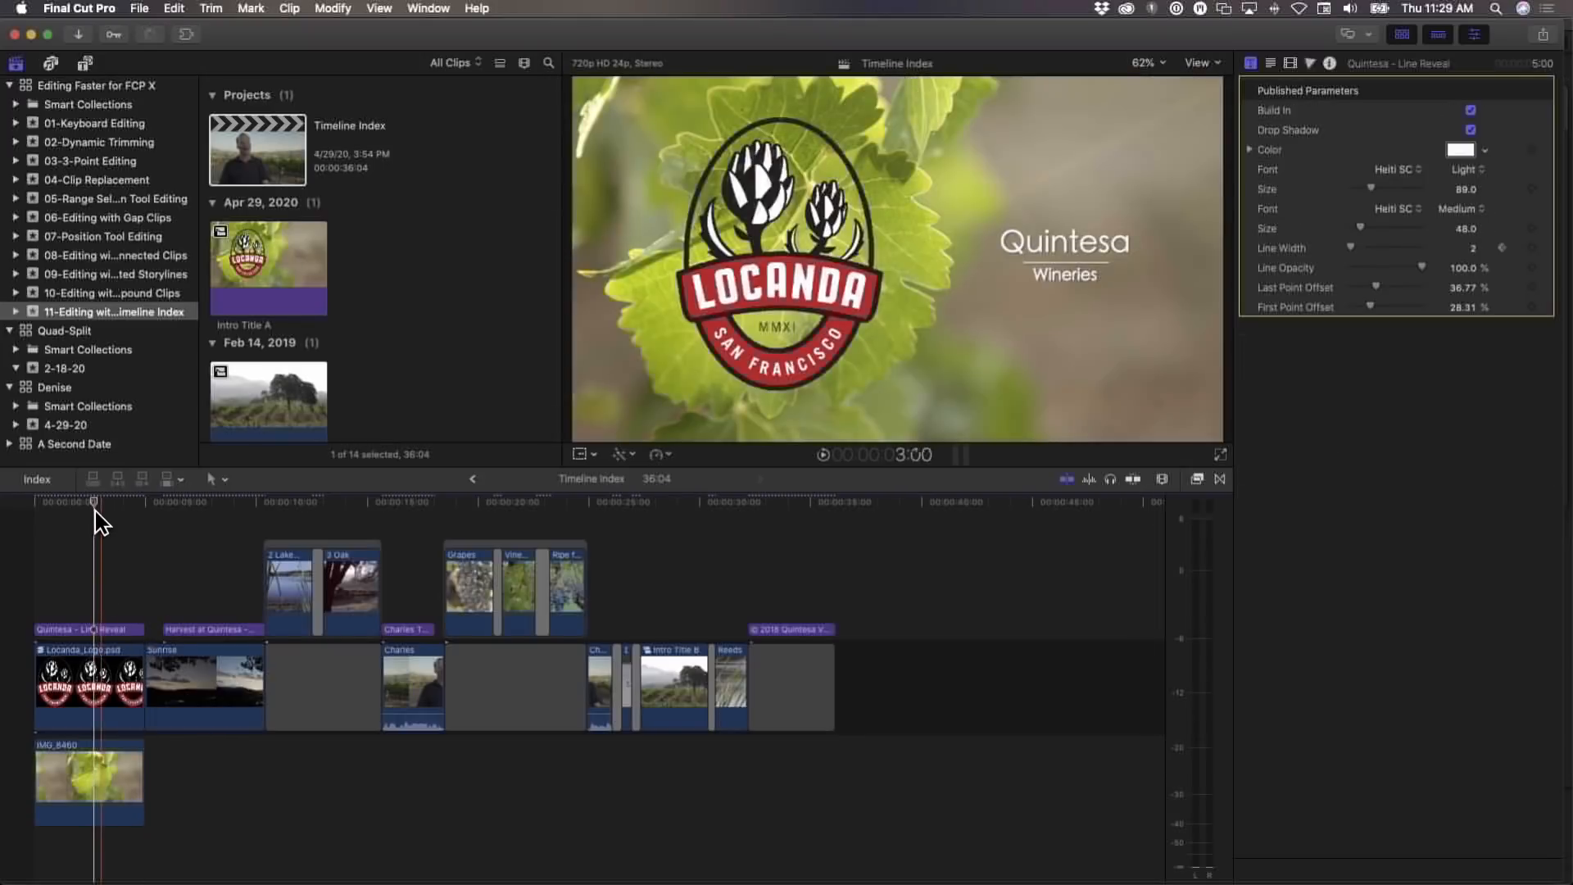
pyautogui.moveTo(78, 515)
pyautogui.mouseDown()
pyautogui.moveTo(57, 520)
pyautogui.moveTo(134, 518)
pyautogui.moveTo(87, 524)
pyautogui.mouseUp()
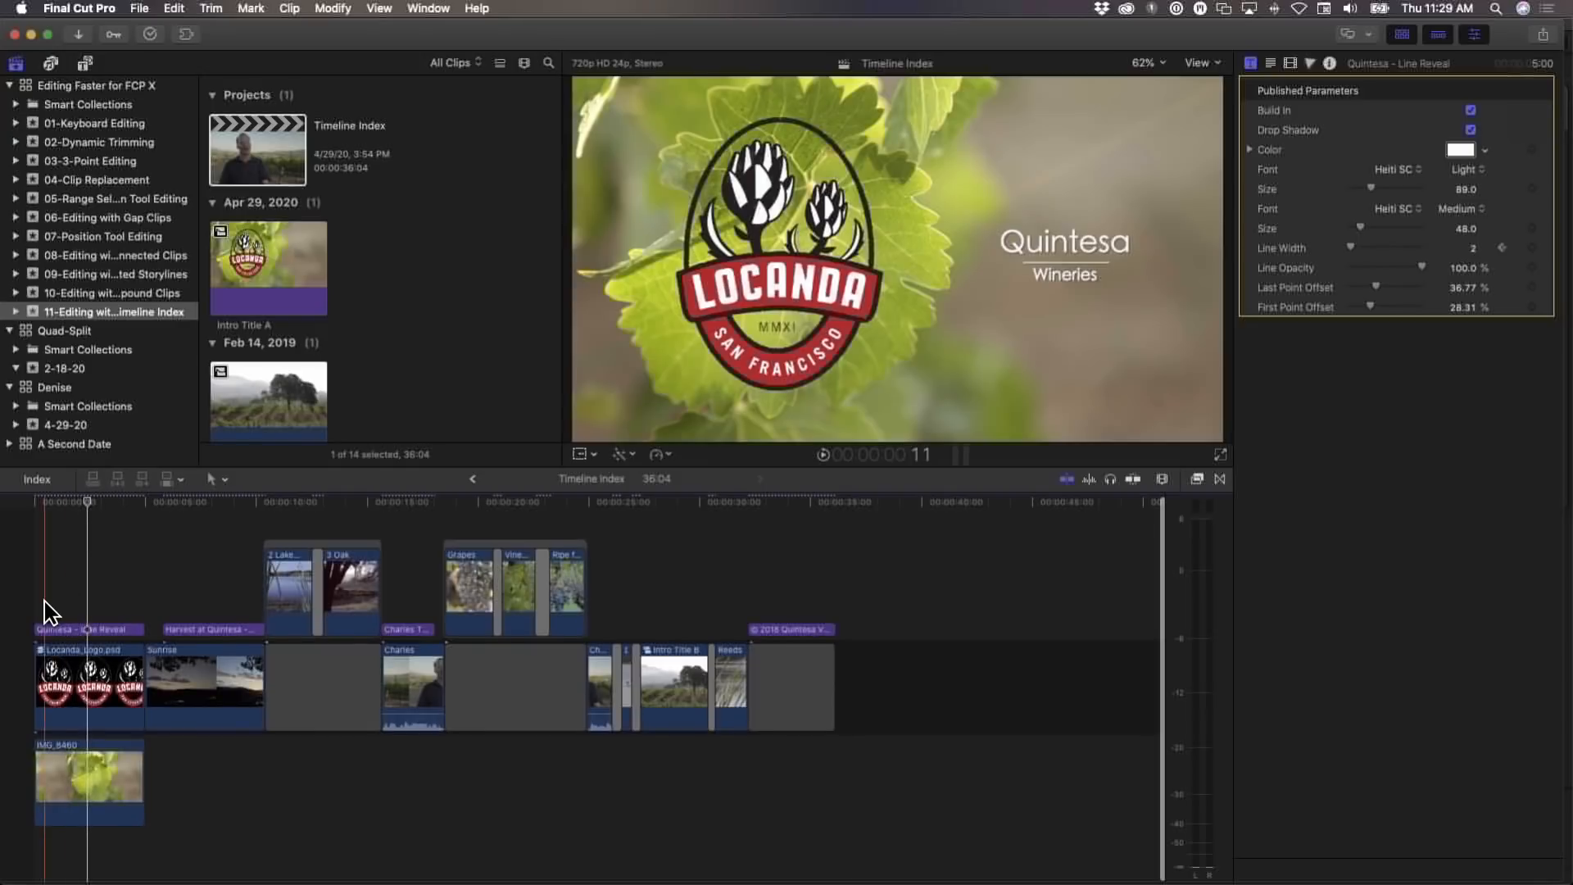
# Combine the opening title, logo and leaf clips into a compound clip named Intro Title B in the 11-Editing with the Timeline Index event
pyautogui.moveTo(65, 564); pyautogui.dragTo(72, 793)
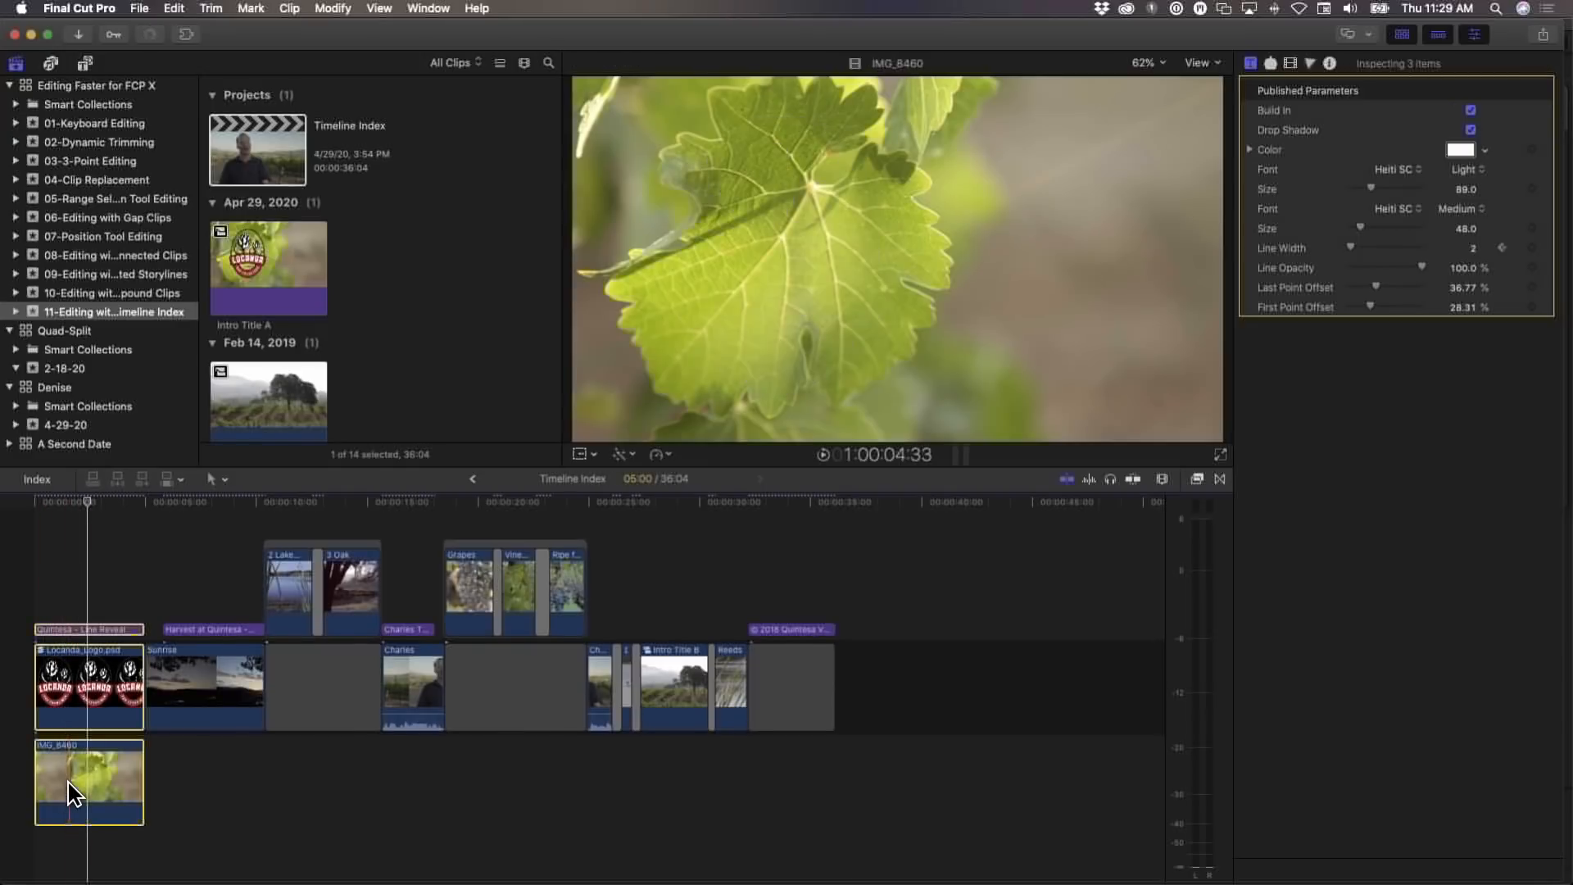
pyautogui.hotkey('alt', 'g')
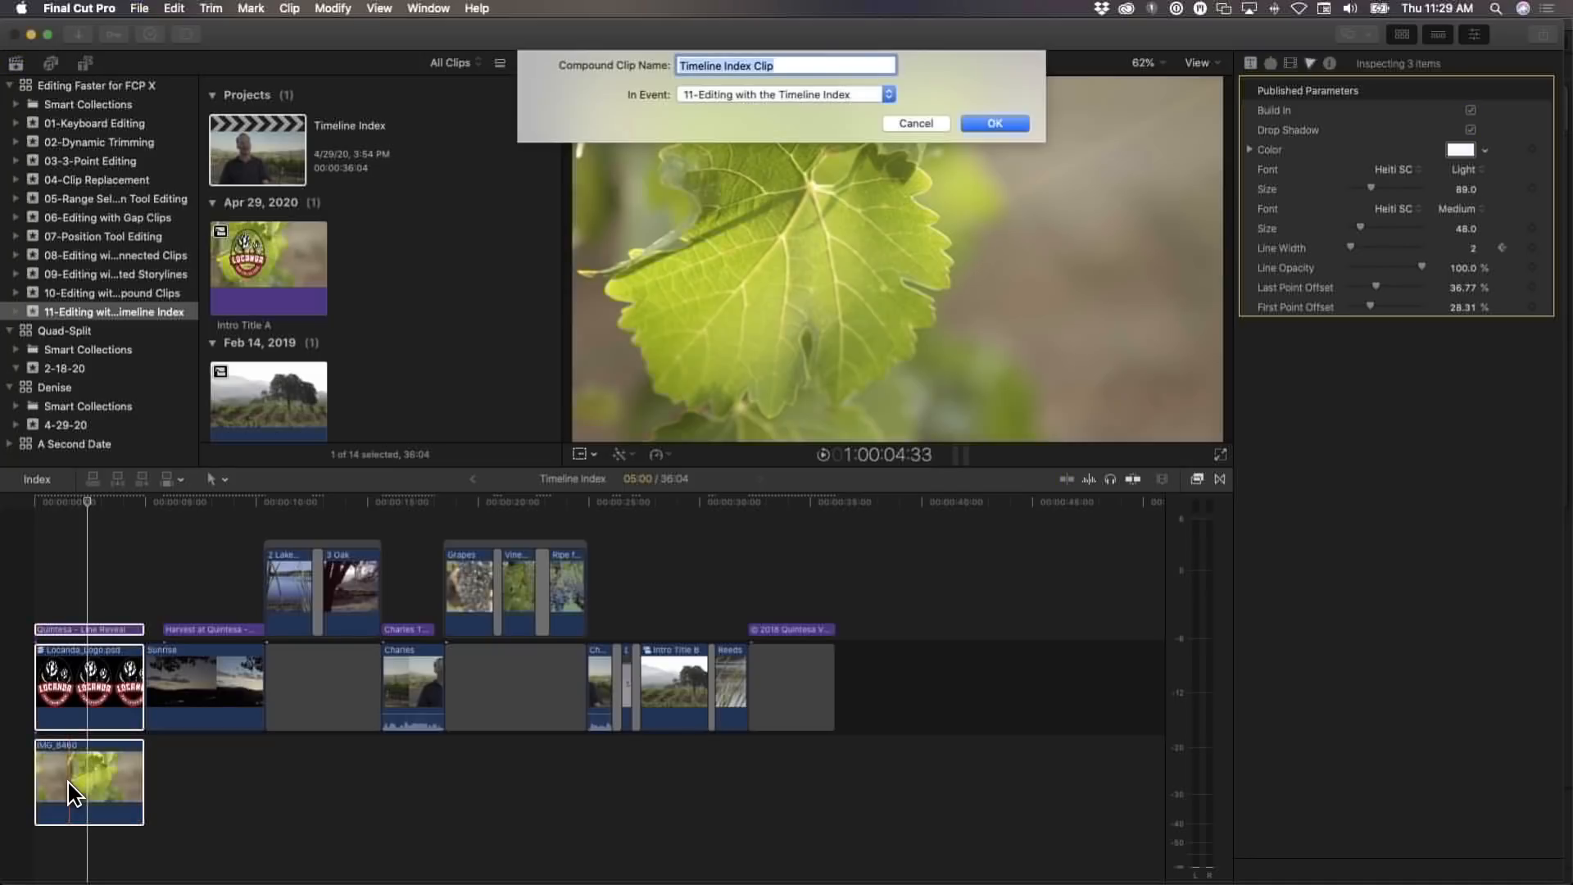
pyautogui.write('Intr')
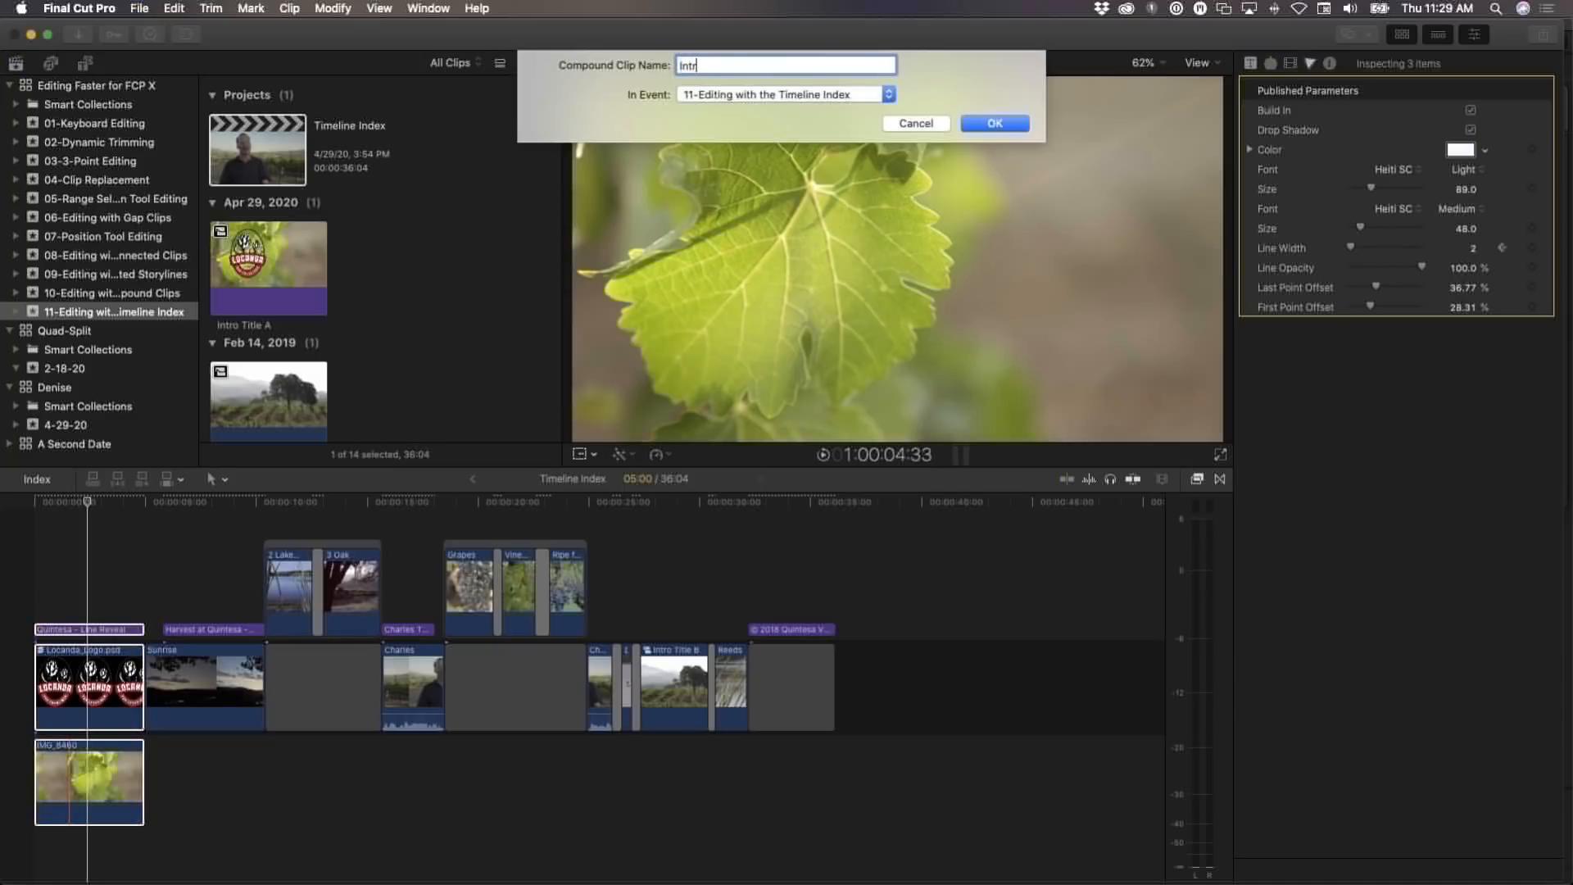
pyautogui.write('o Title B')
pyautogui.press('Return')
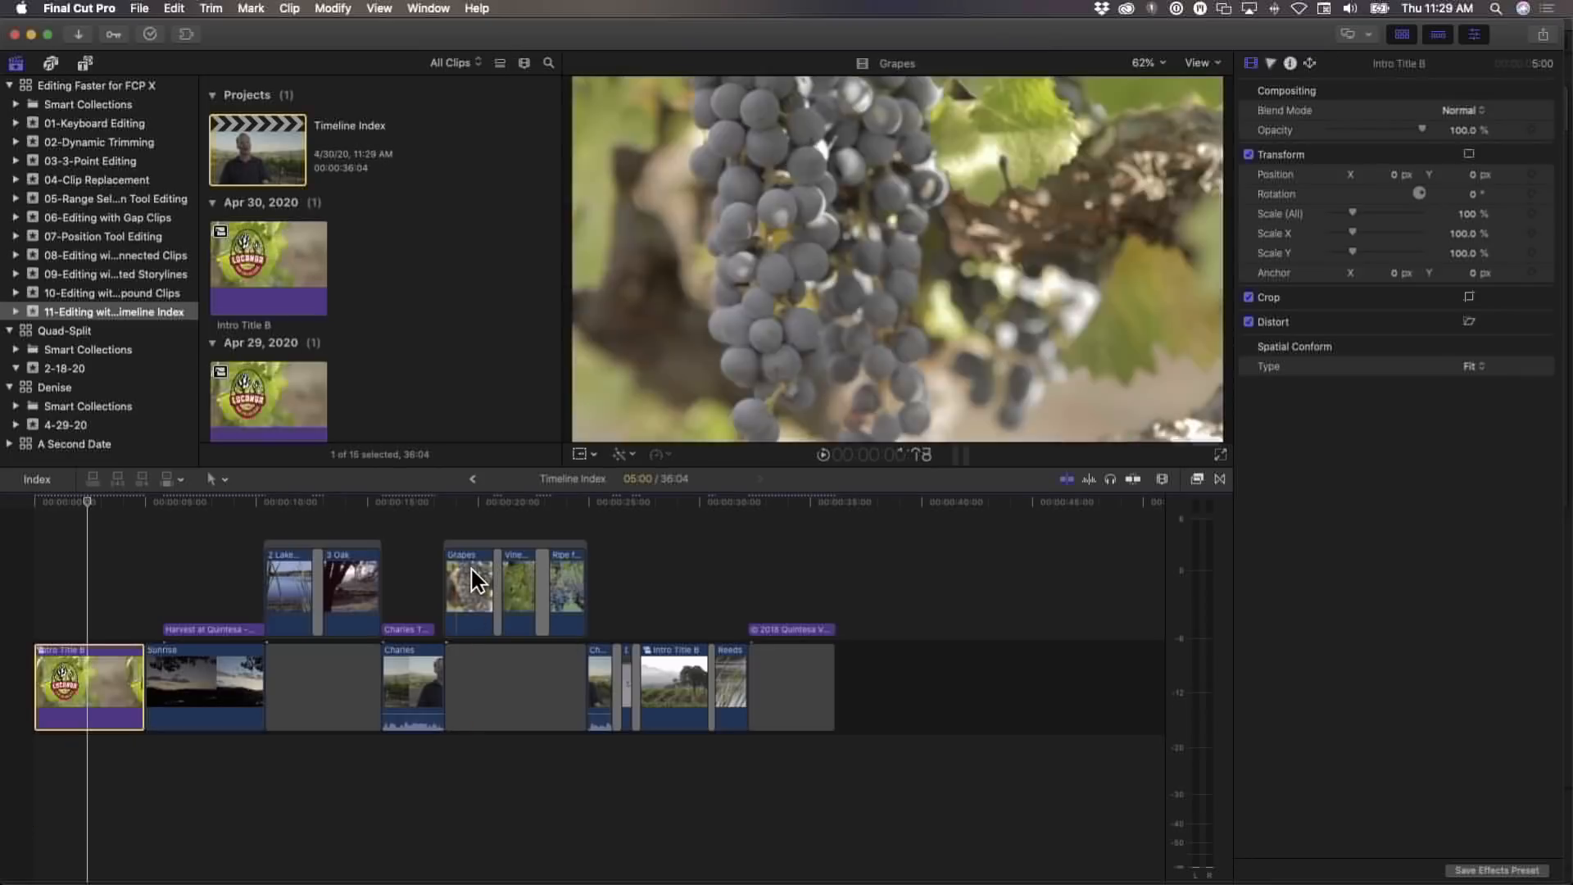
# Compare the contents of the whole Editing Faster for FCP X library with those of its individual events 10 and 11
pyautogui.click(122, 312)
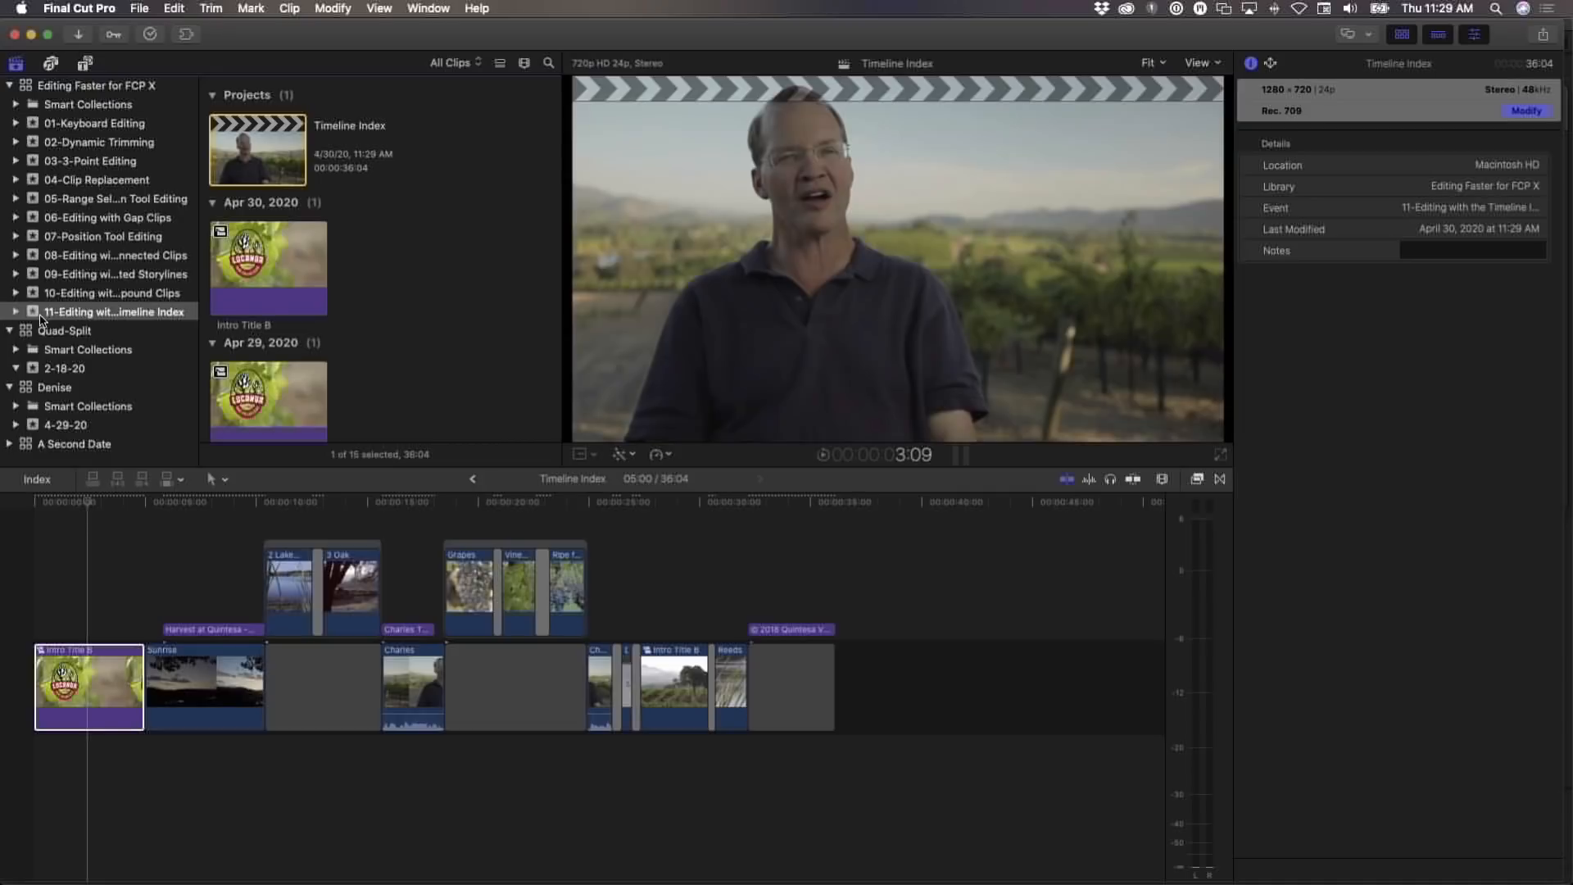
pyautogui.click(64, 83)
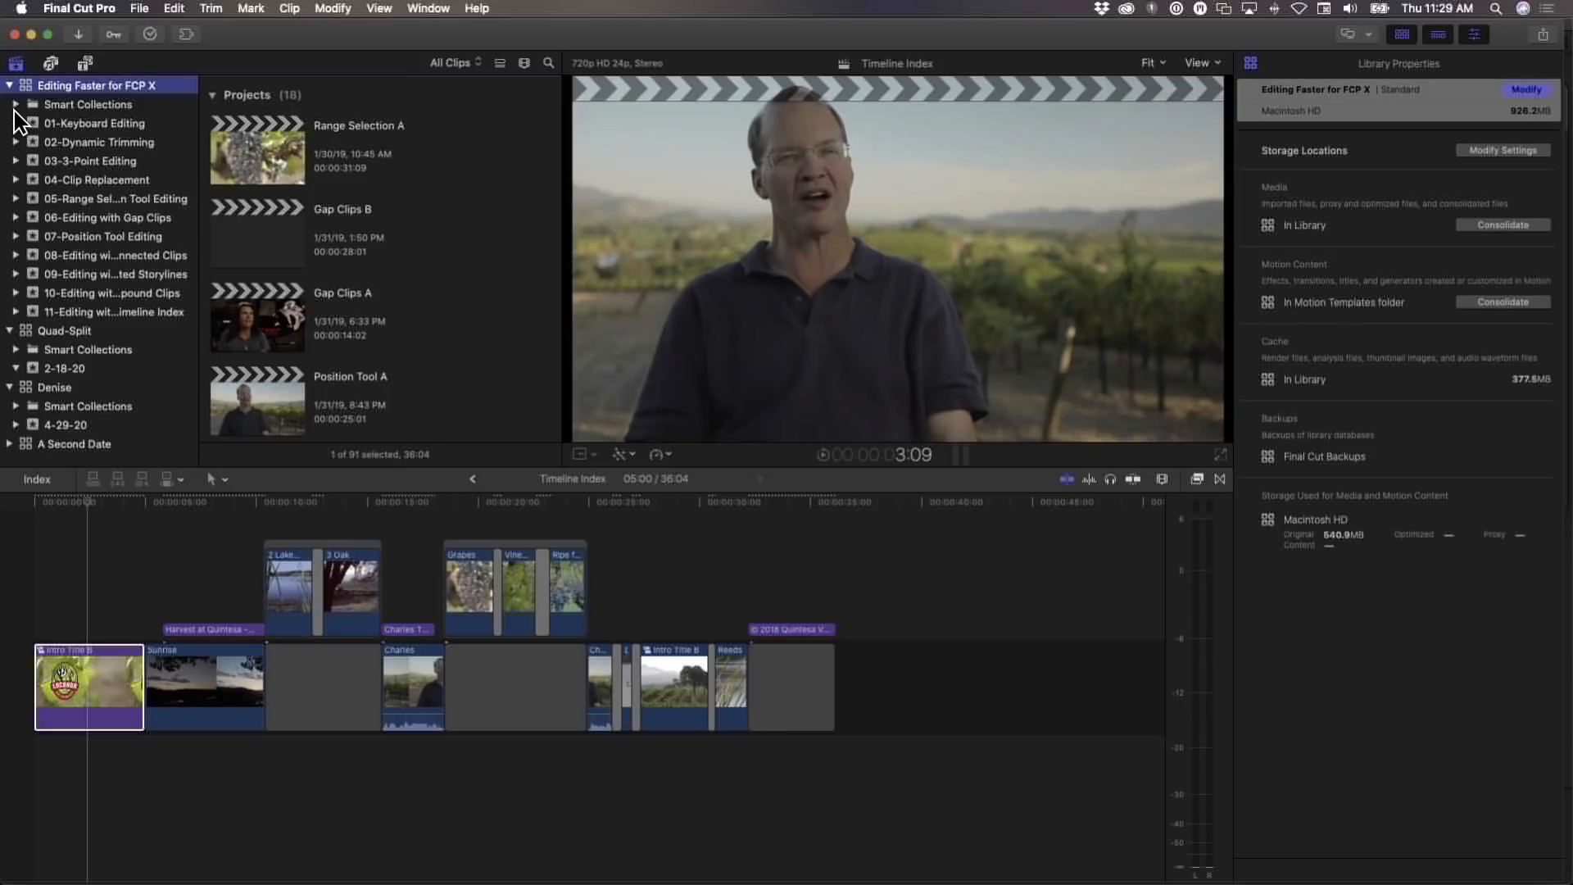
pyautogui.click(36, 293)
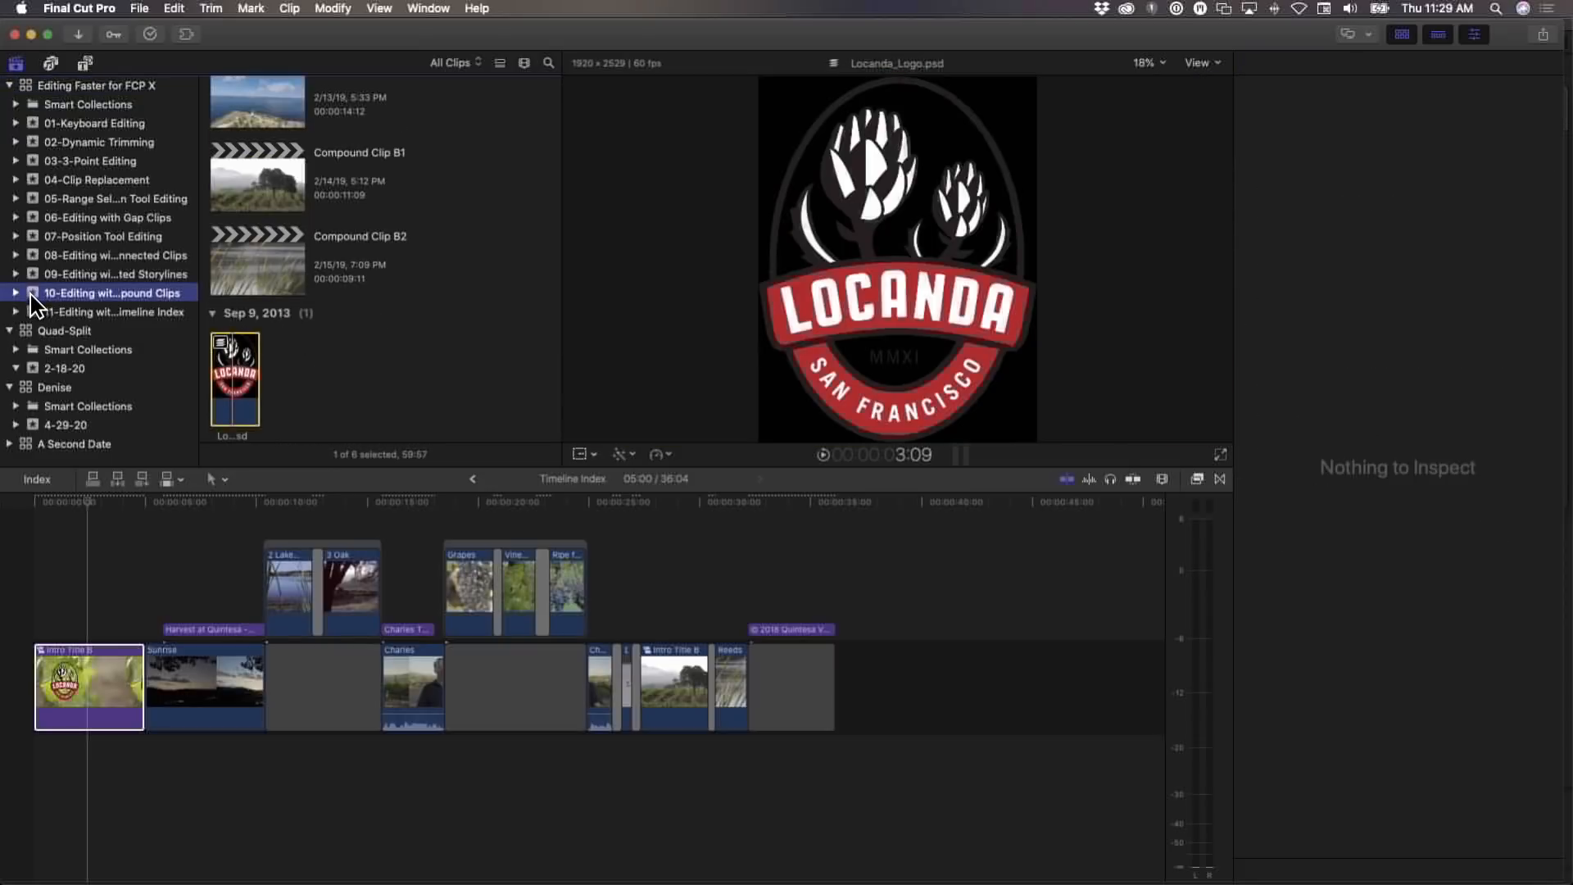
pyautogui.click(25, 85)
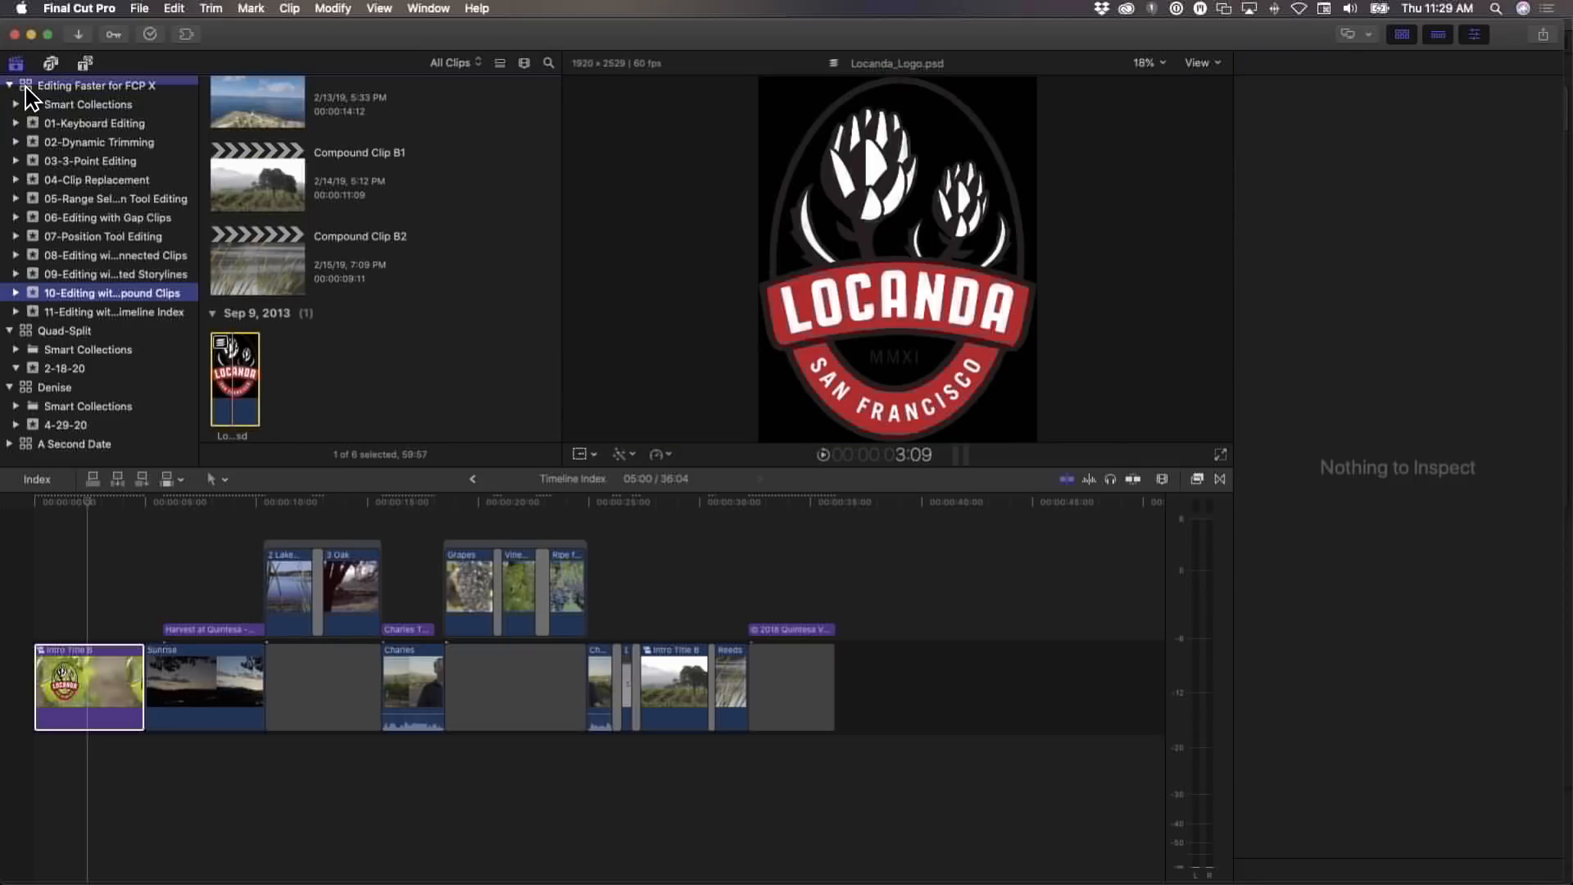
pyautogui.click(33, 293)
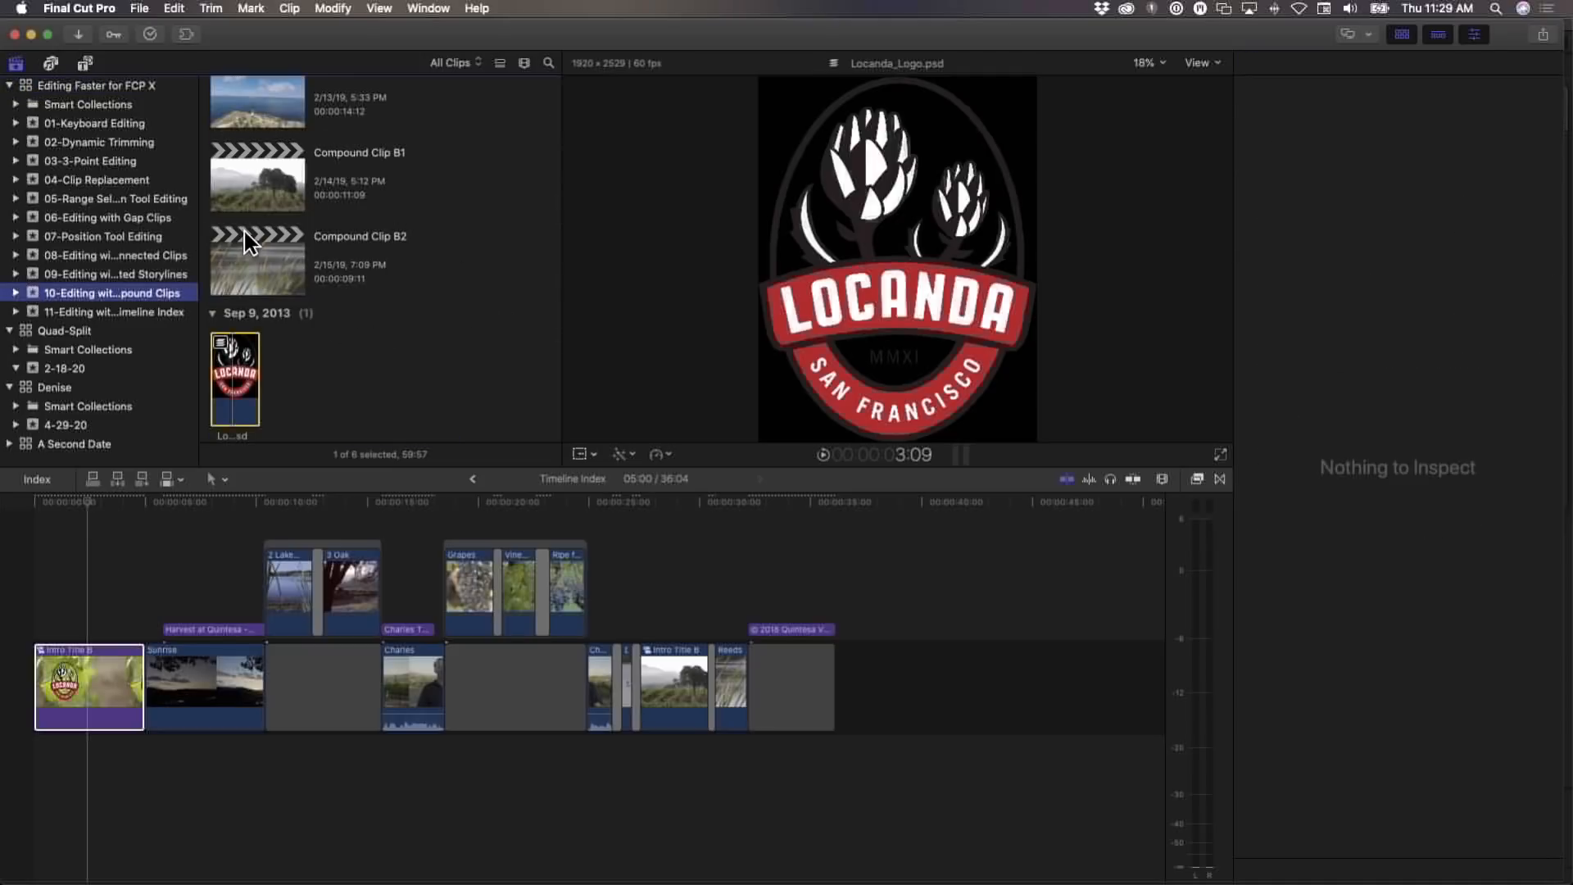
pyautogui.click(89, 87)
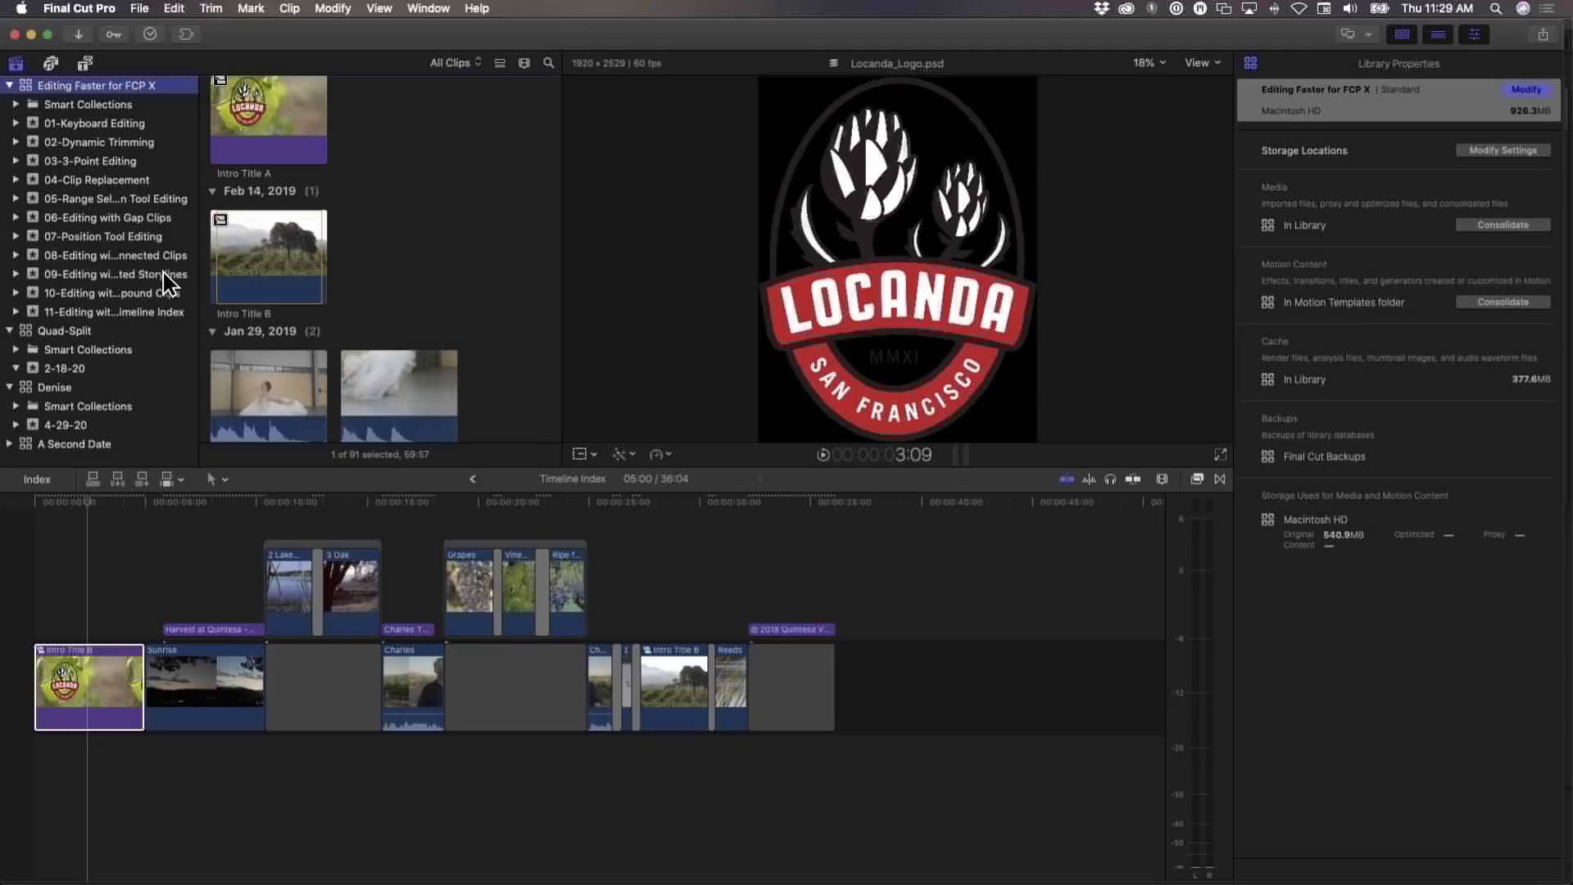
# Create a smart collection named Compounds in the Smart Collections folder of the Editing Faster for FCP X library
pyautogui.click(15, 104)
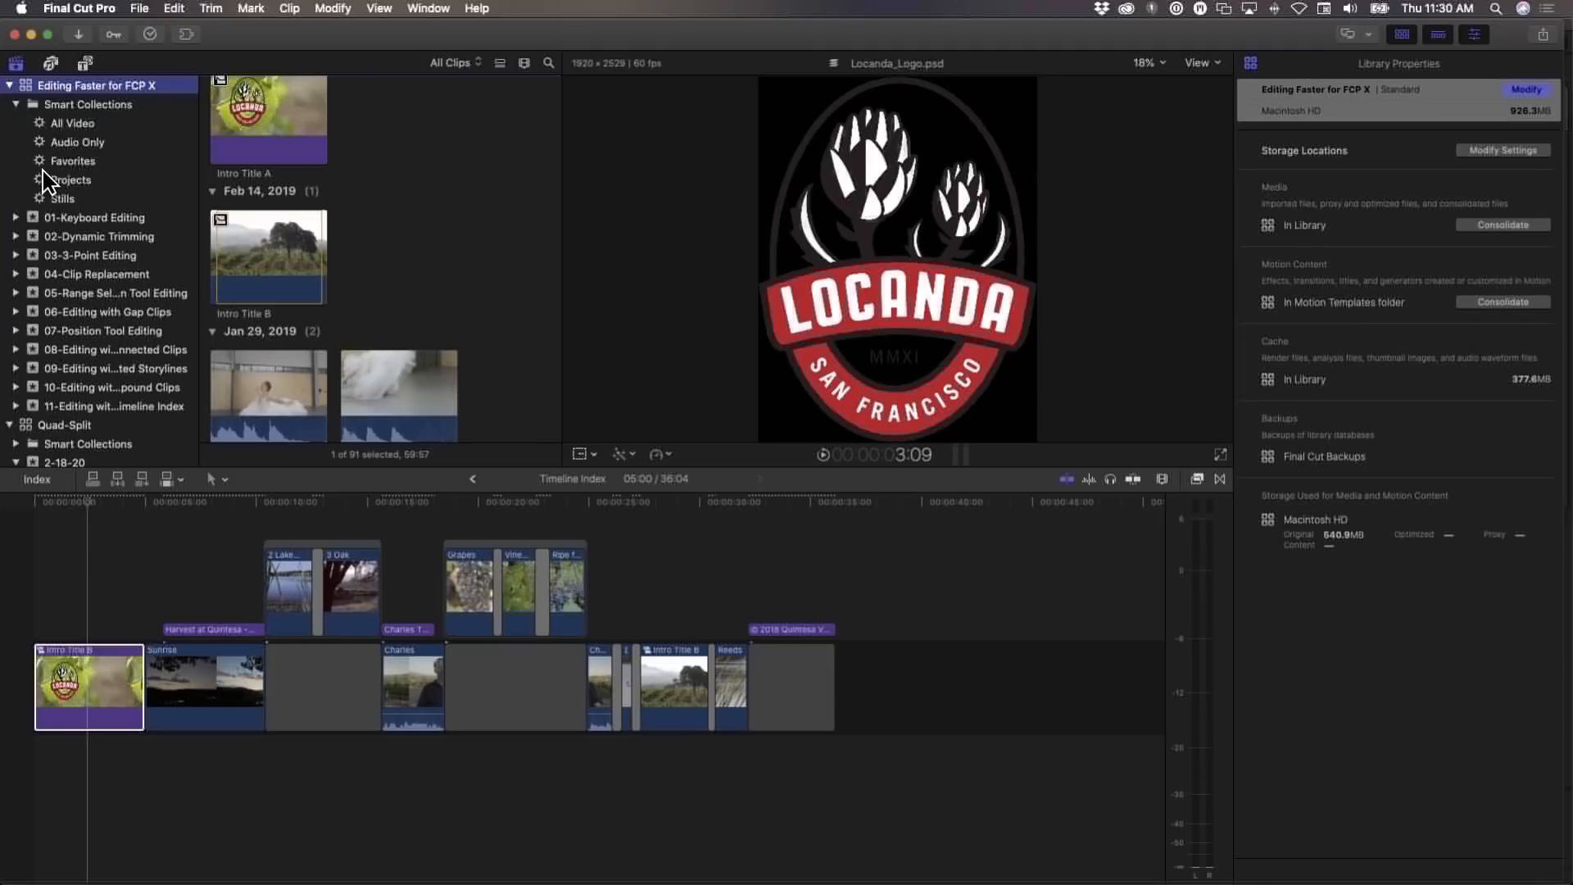
pyautogui.click(47, 107)
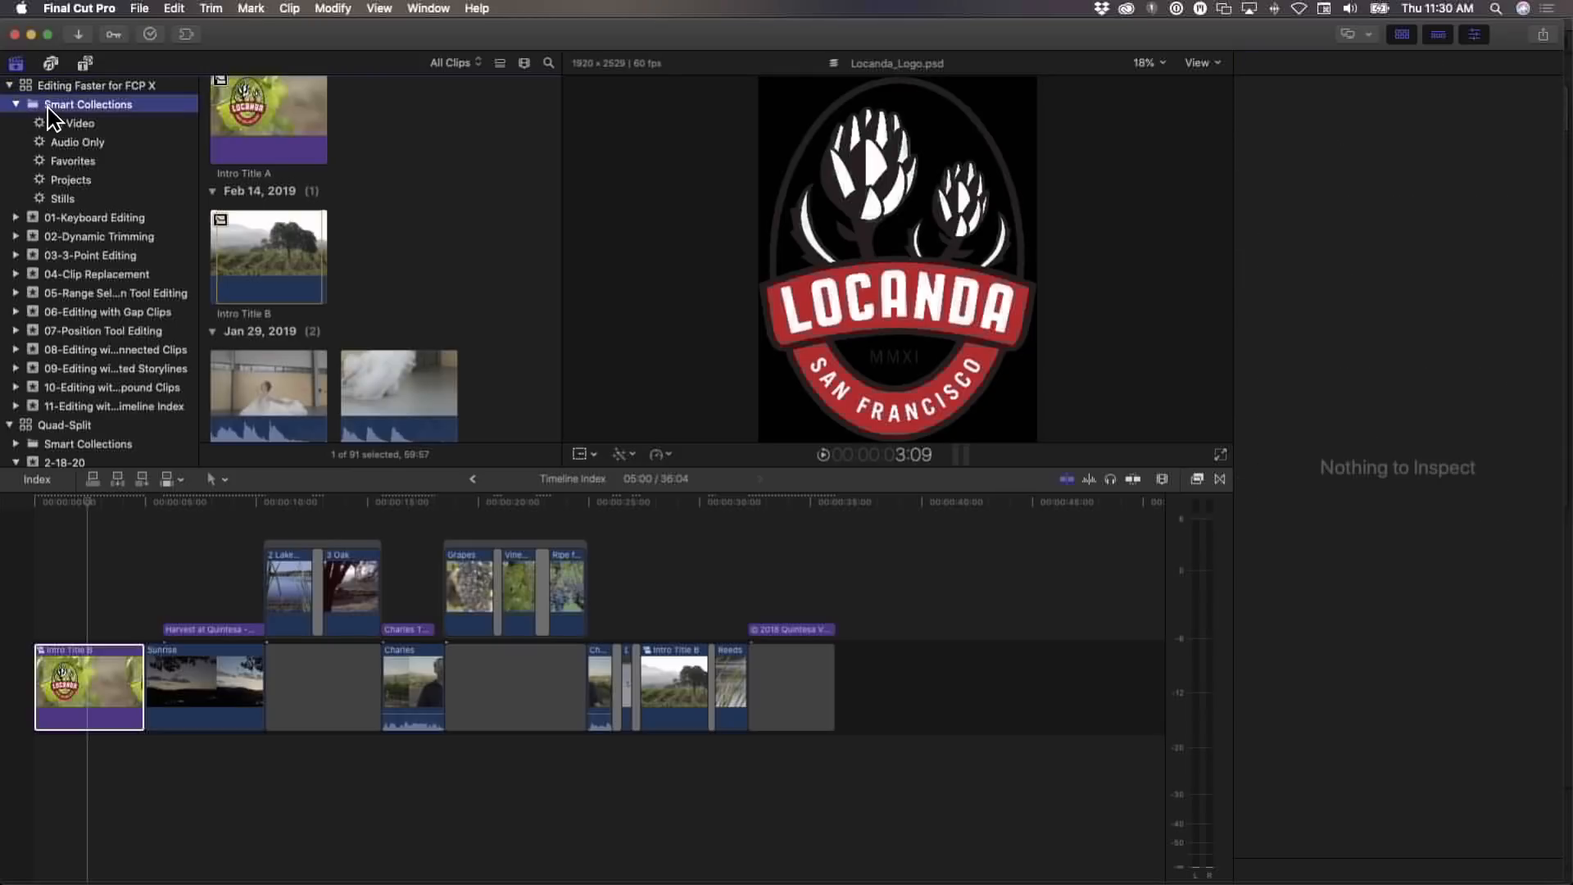
pyautogui.rightClick(32, 108)
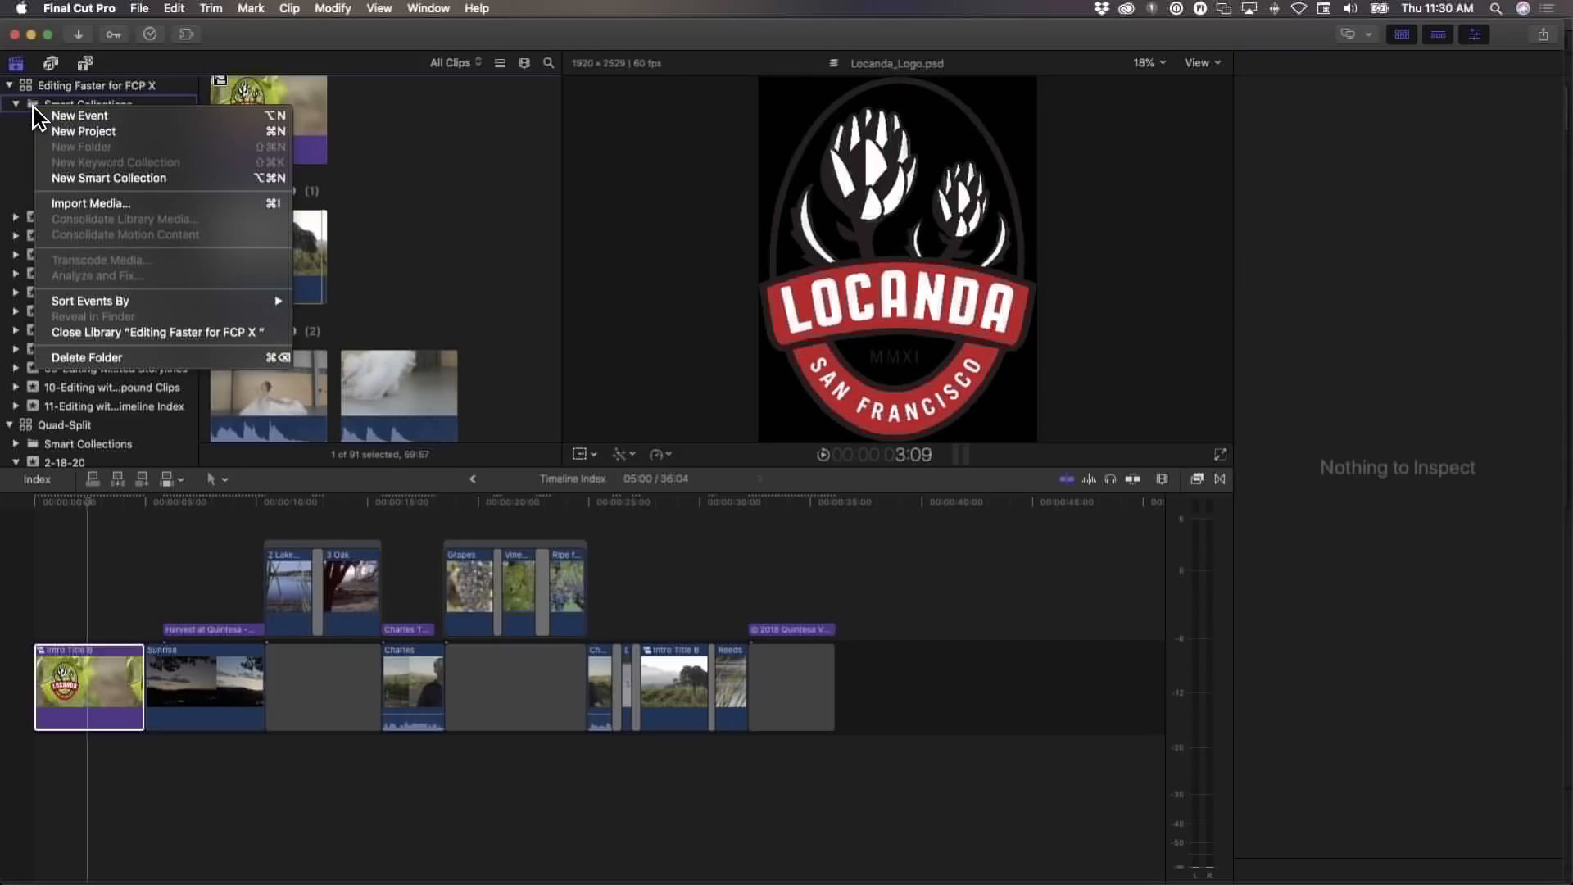
pyautogui.click(76, 178)
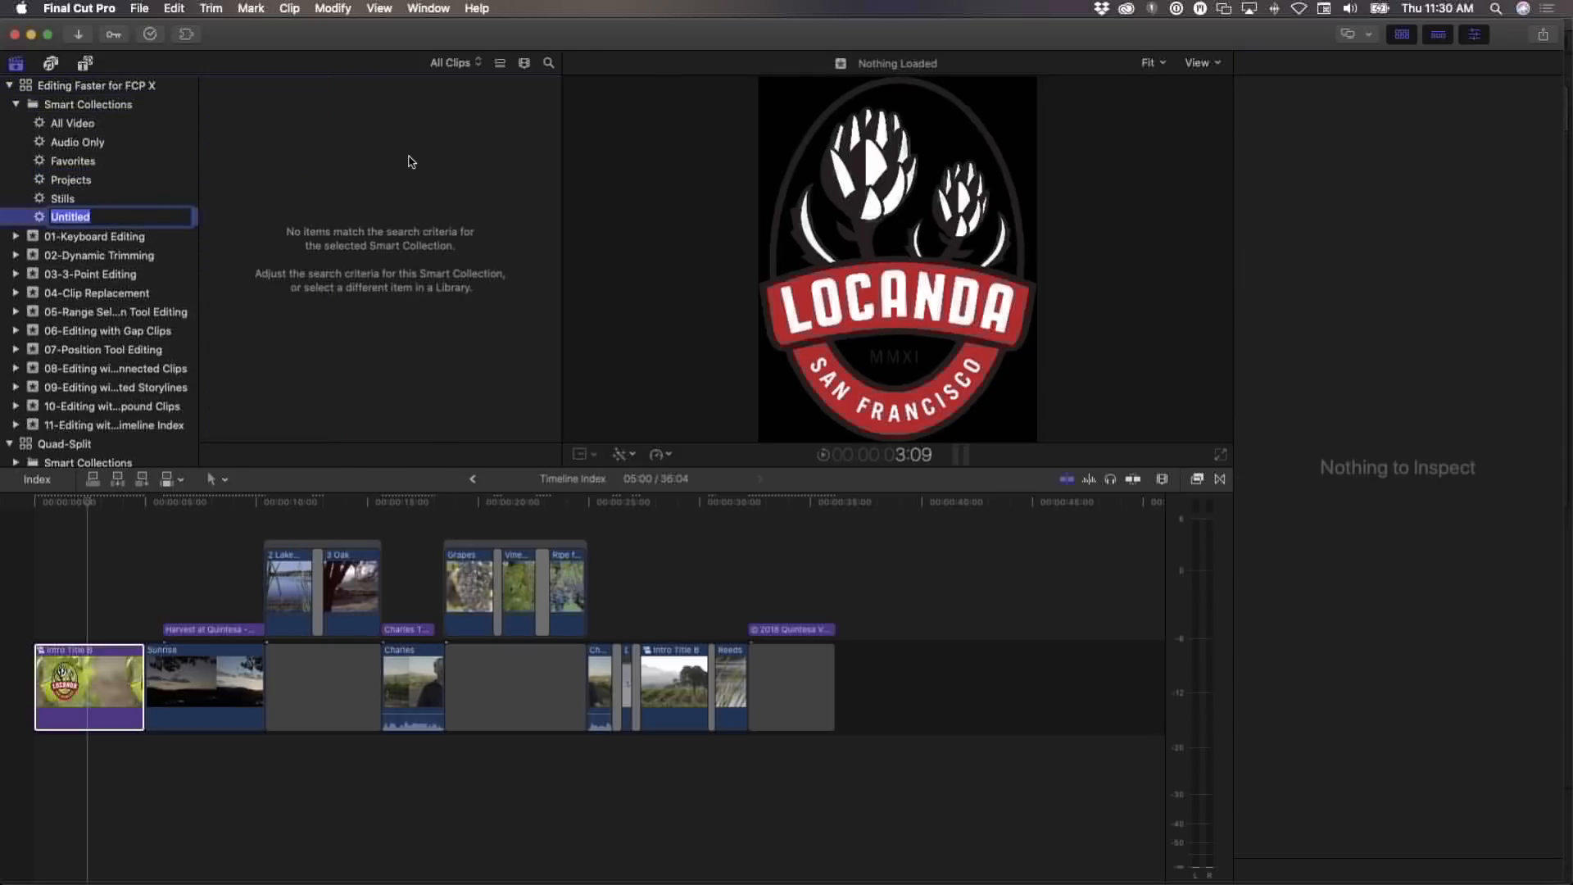
pyautogui.write('Compounds')
pyautogui.press('Return')
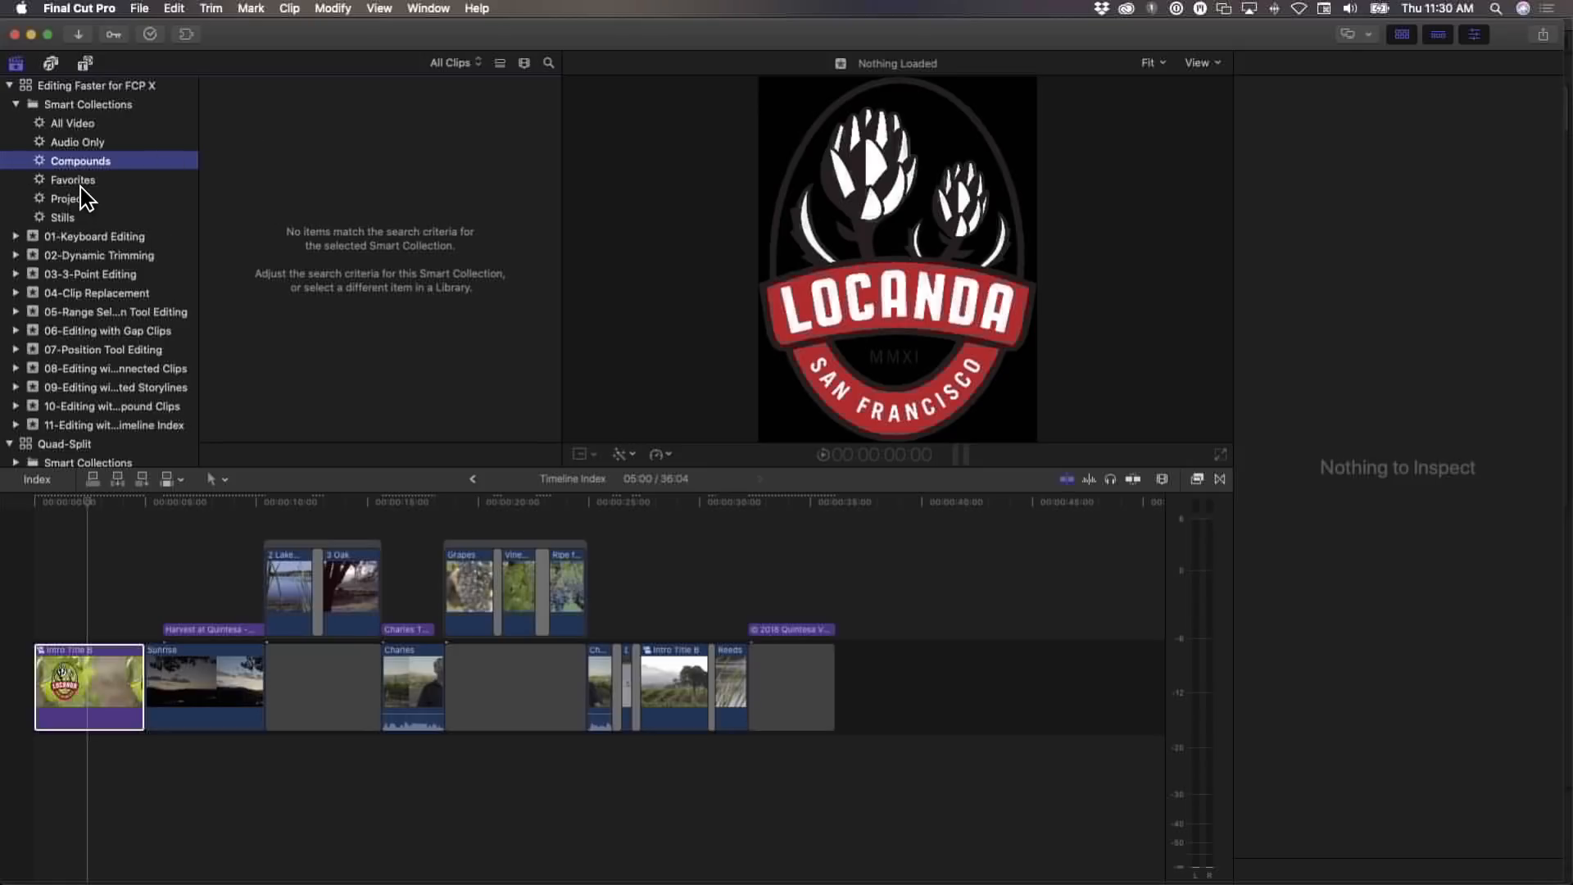
# Set the Compounds smart collection's rule to Type Is Compound and look over the clips it gathers
pyautogui.doubleClick(42, 165)
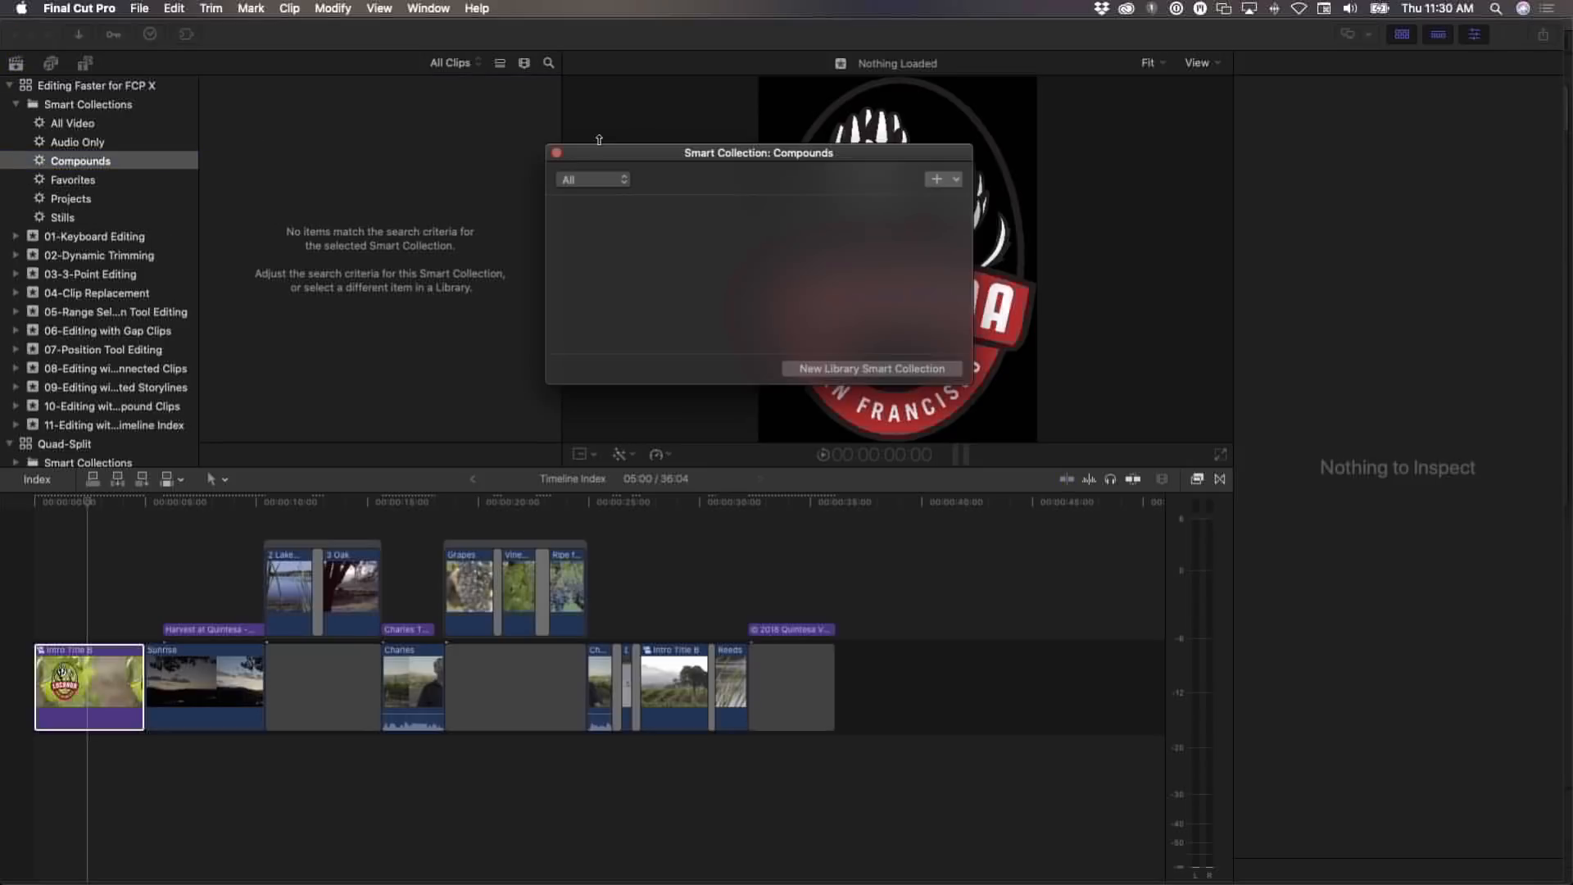
pyautogui.click(942, 181)
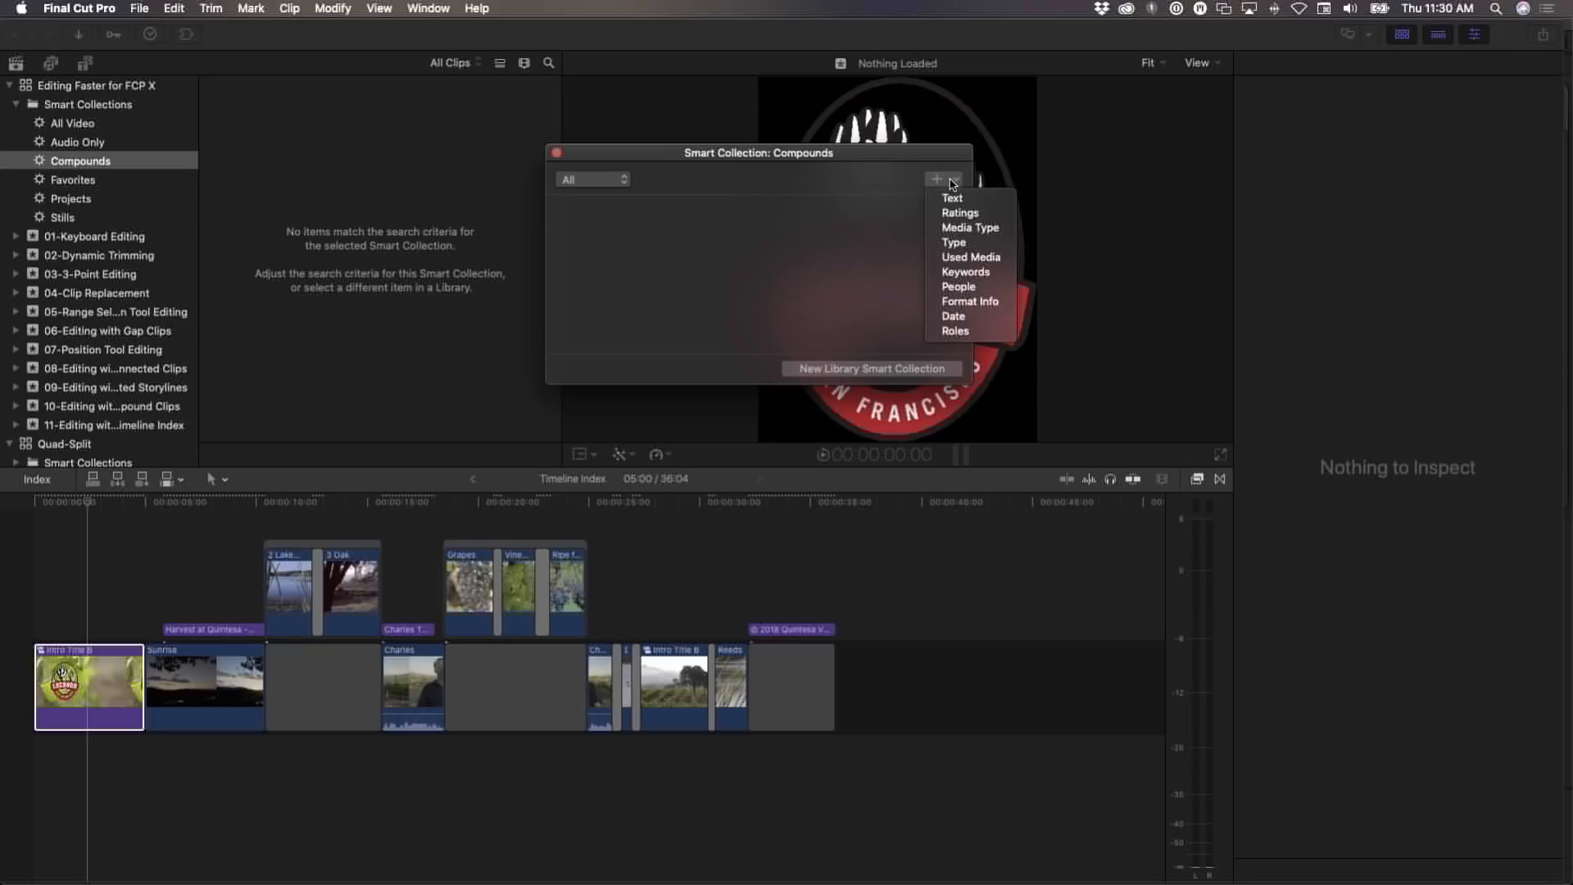
pyautogui.click(948, 241)
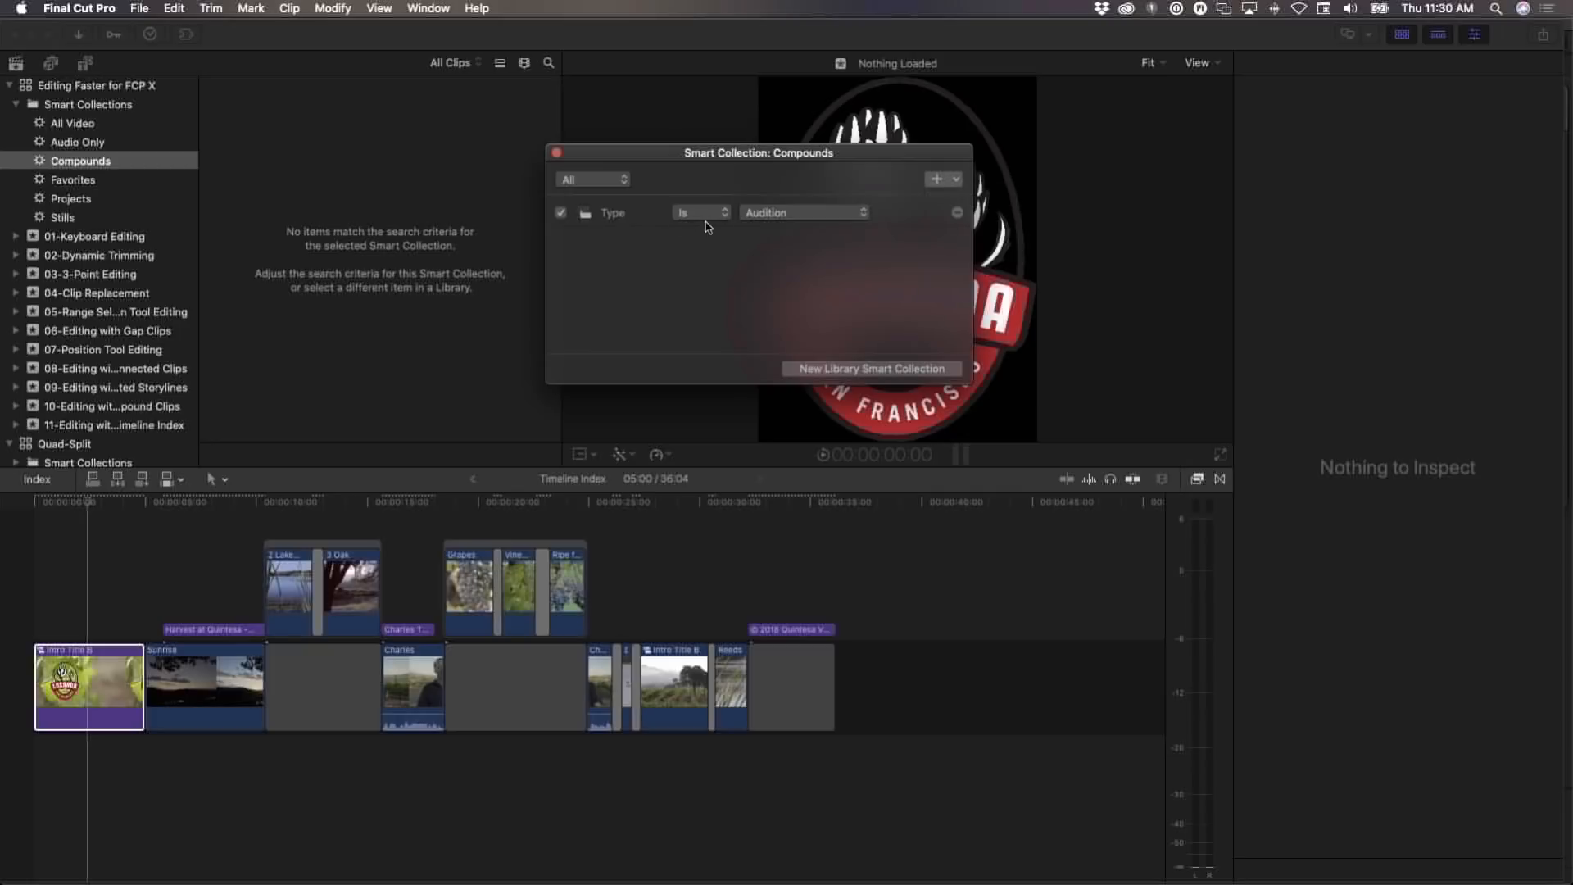
pyautogui.click(783, 214)
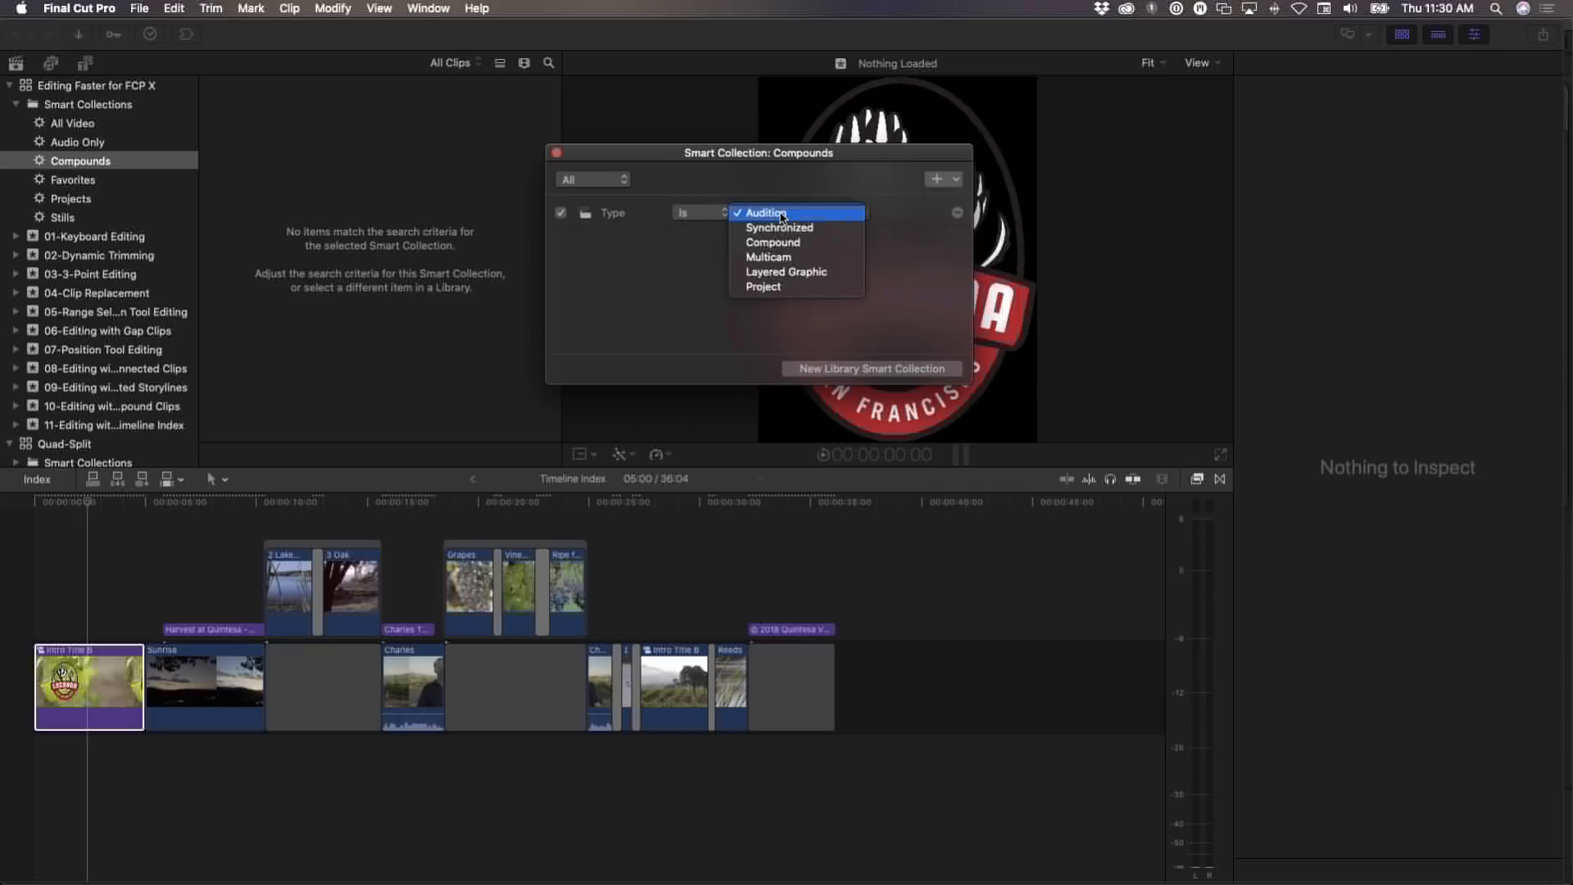
pyautogui.click(775, 243)
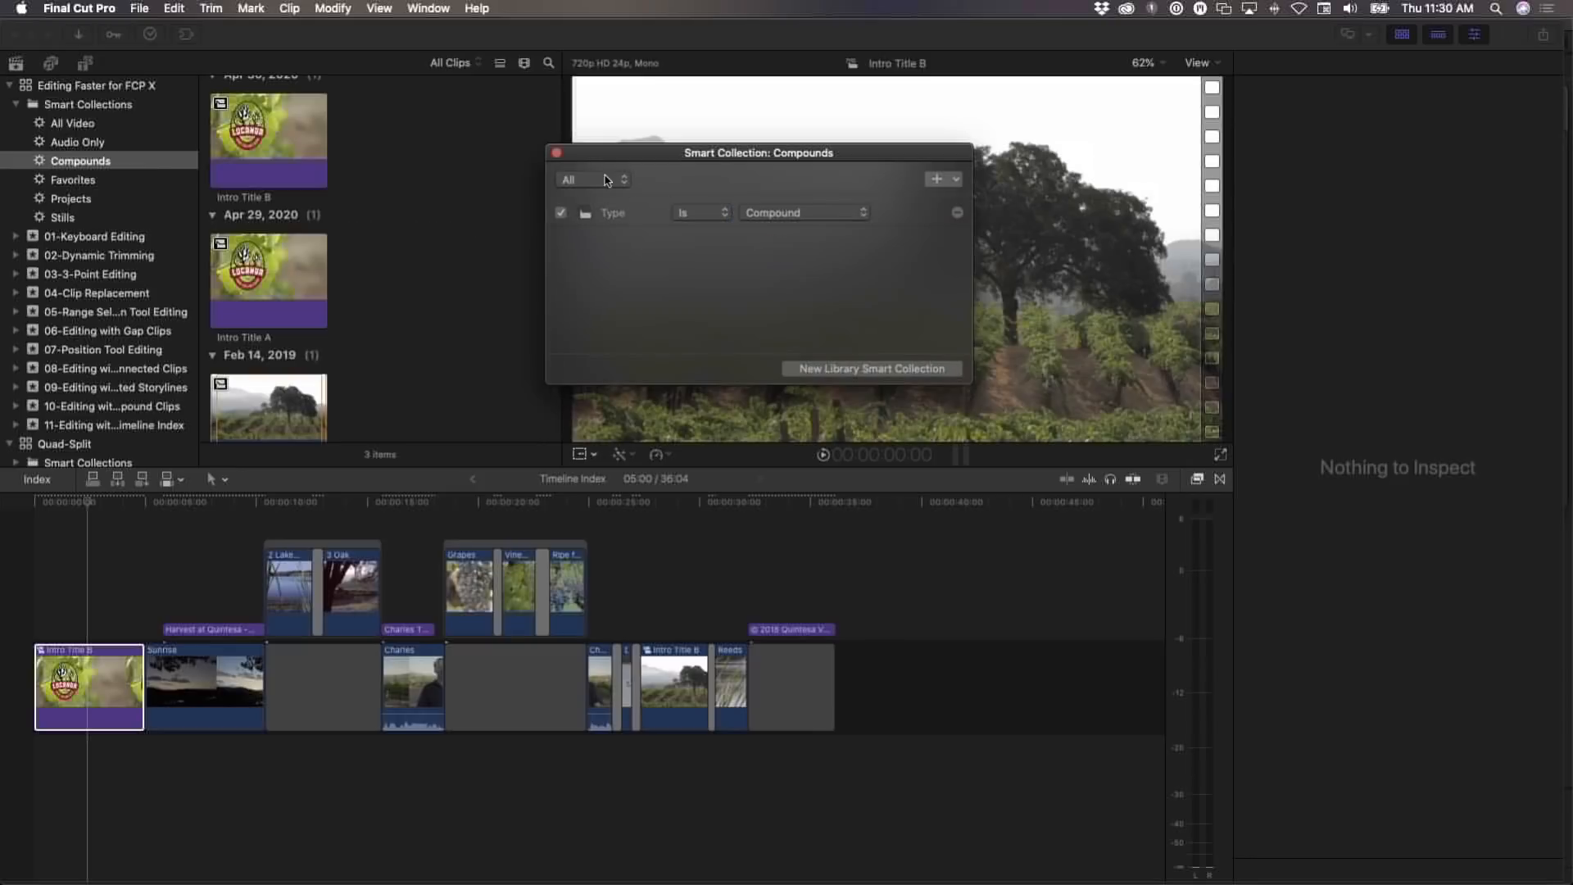
pyautogui.click(557, 153)
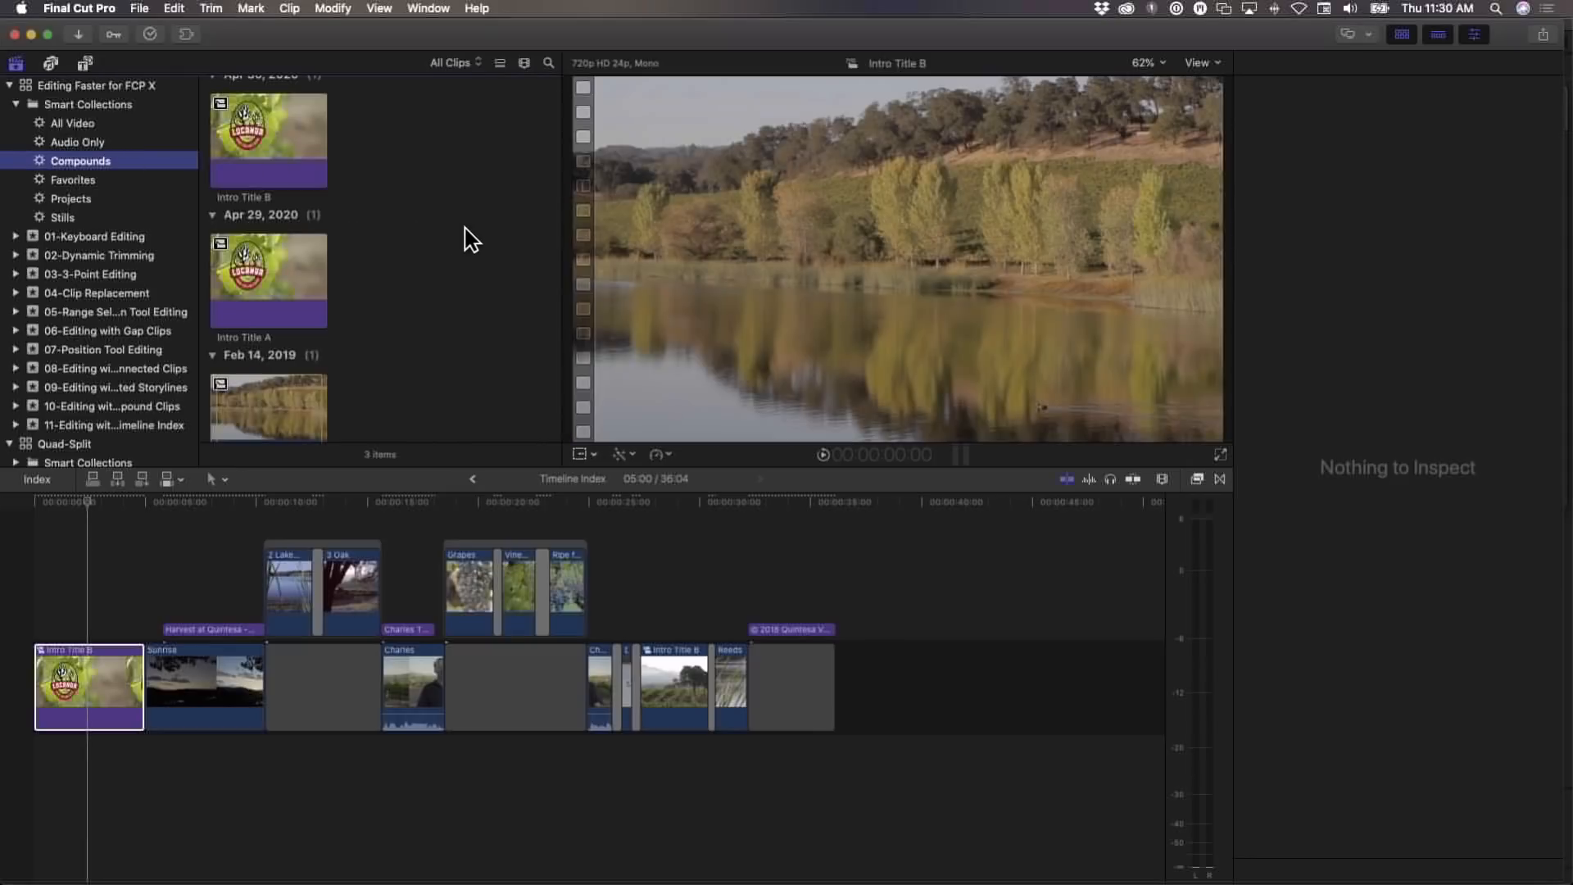
pyautogui.scroll(-2, 463, 239)
pyautogui.scroll(2, 470, 241)
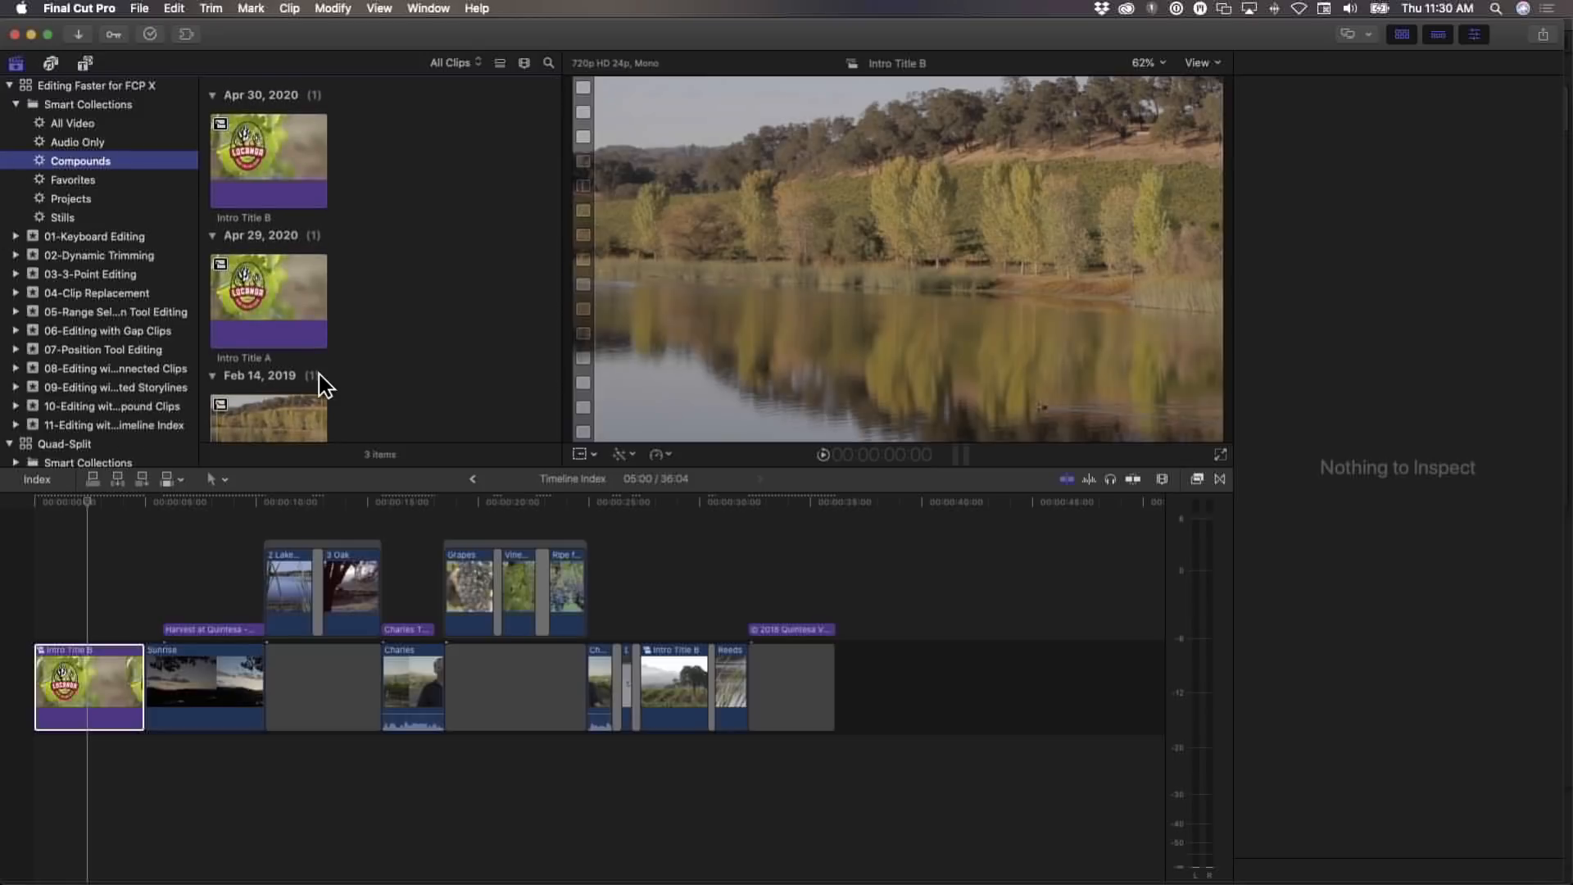
pyautogui.scroll(-3, 276, 245)
pyautogui.scroll(3, 283, 293)
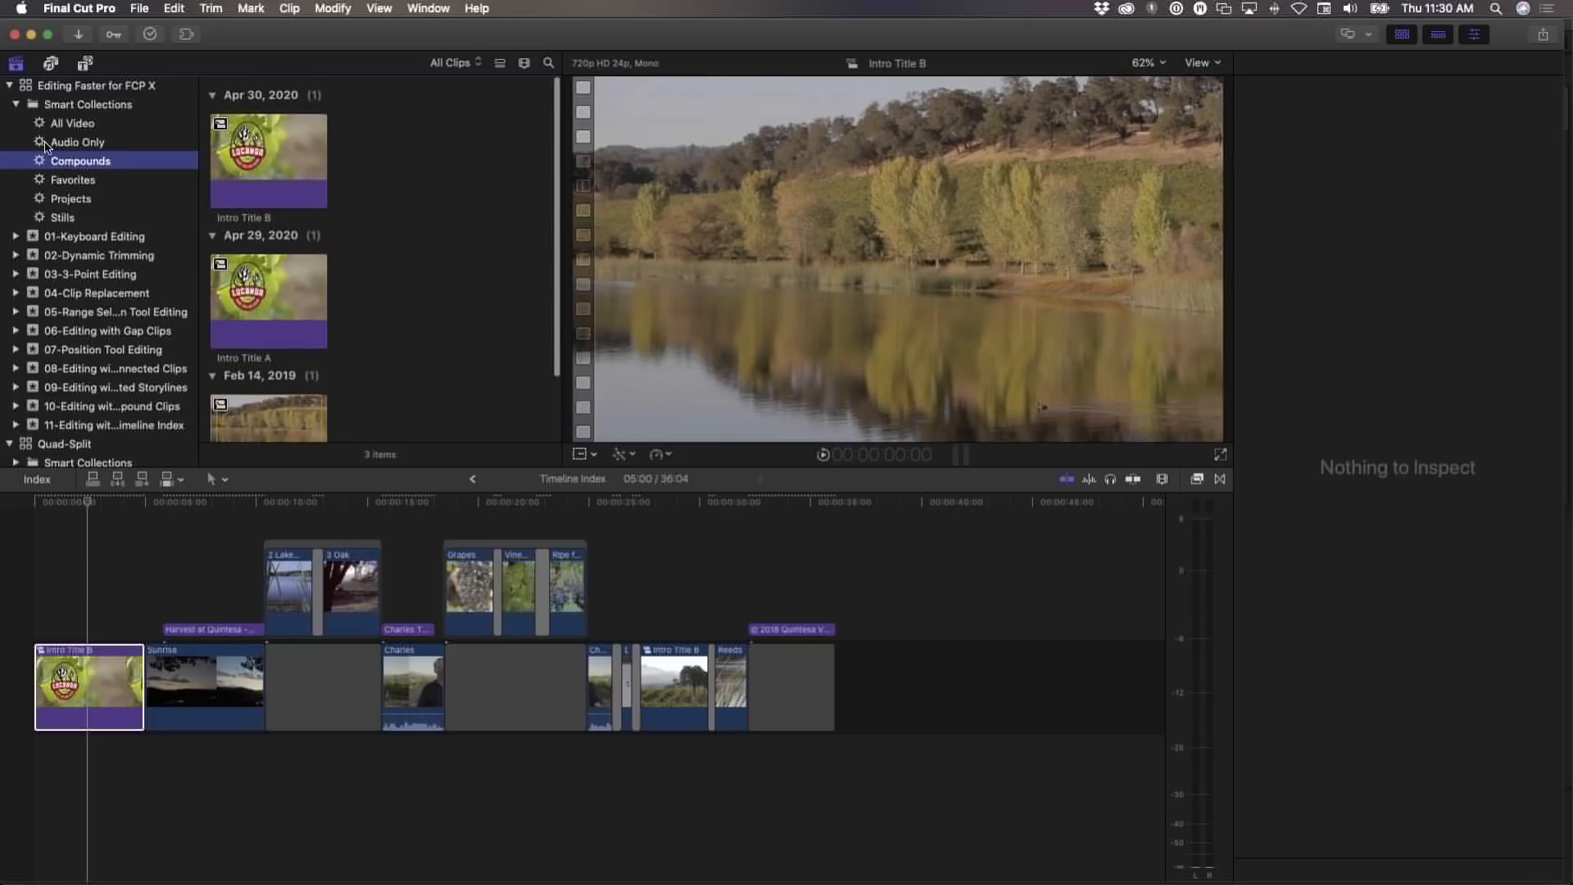
pyautogui.click(391, 185)
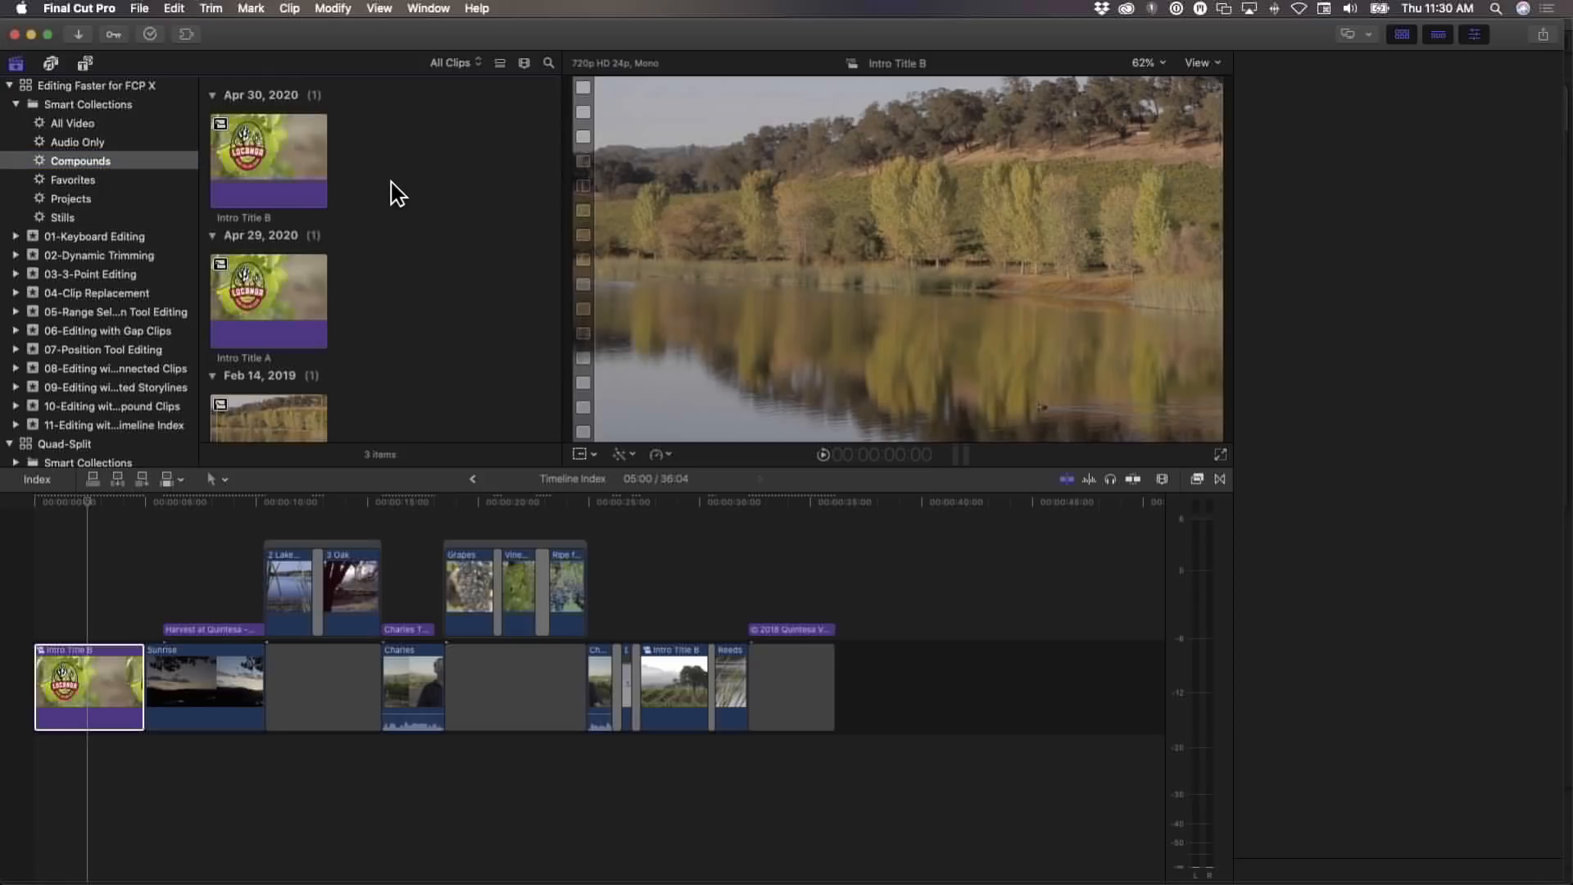
# Park the playhead at 21:22 over the Vineyard Morning clip, with the timeline enlarged around its connected storyline
pyautogui.press('super+2')
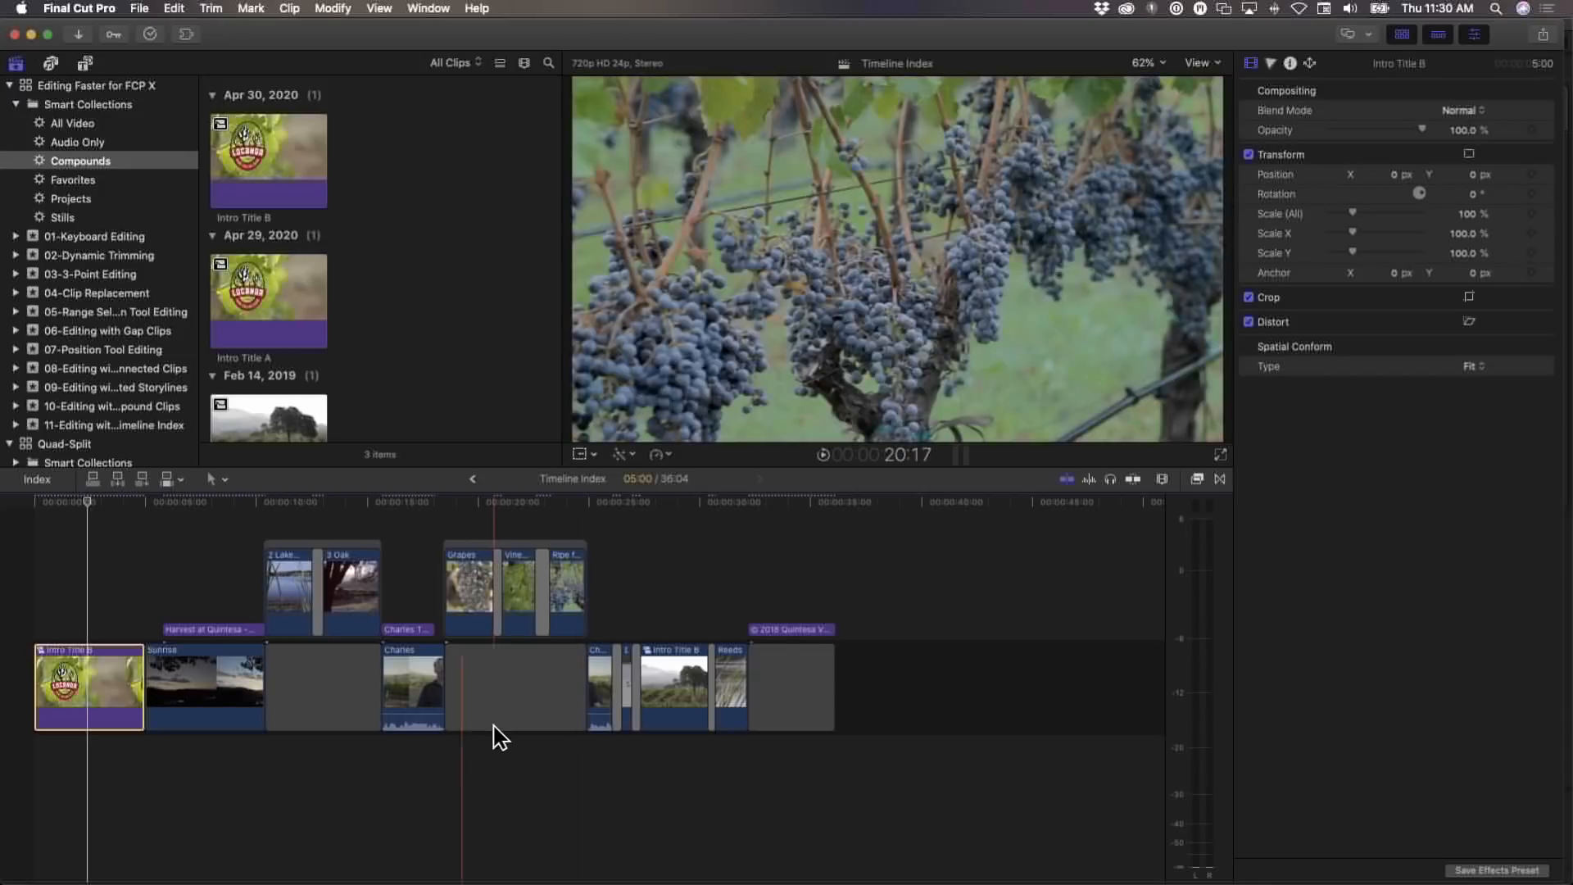
pyautogui.click(723, 591)
pyautogui.click(527, 507)
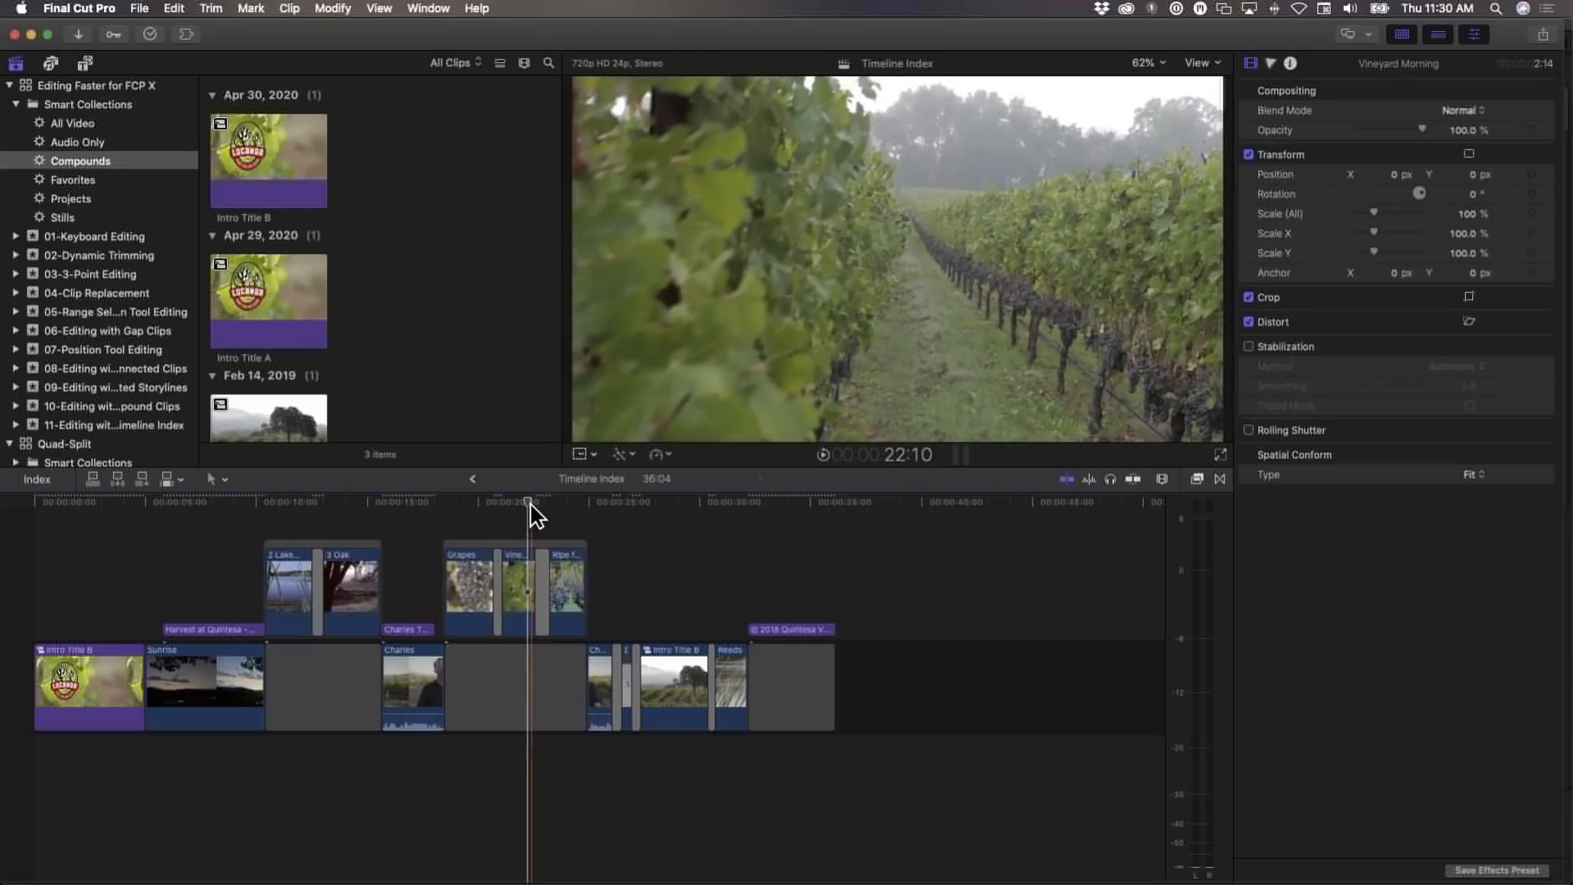
pyautogui.press('super+equal')
pyautogui.moveTo(640, 502); pyautogui.dragTo(650, 553)
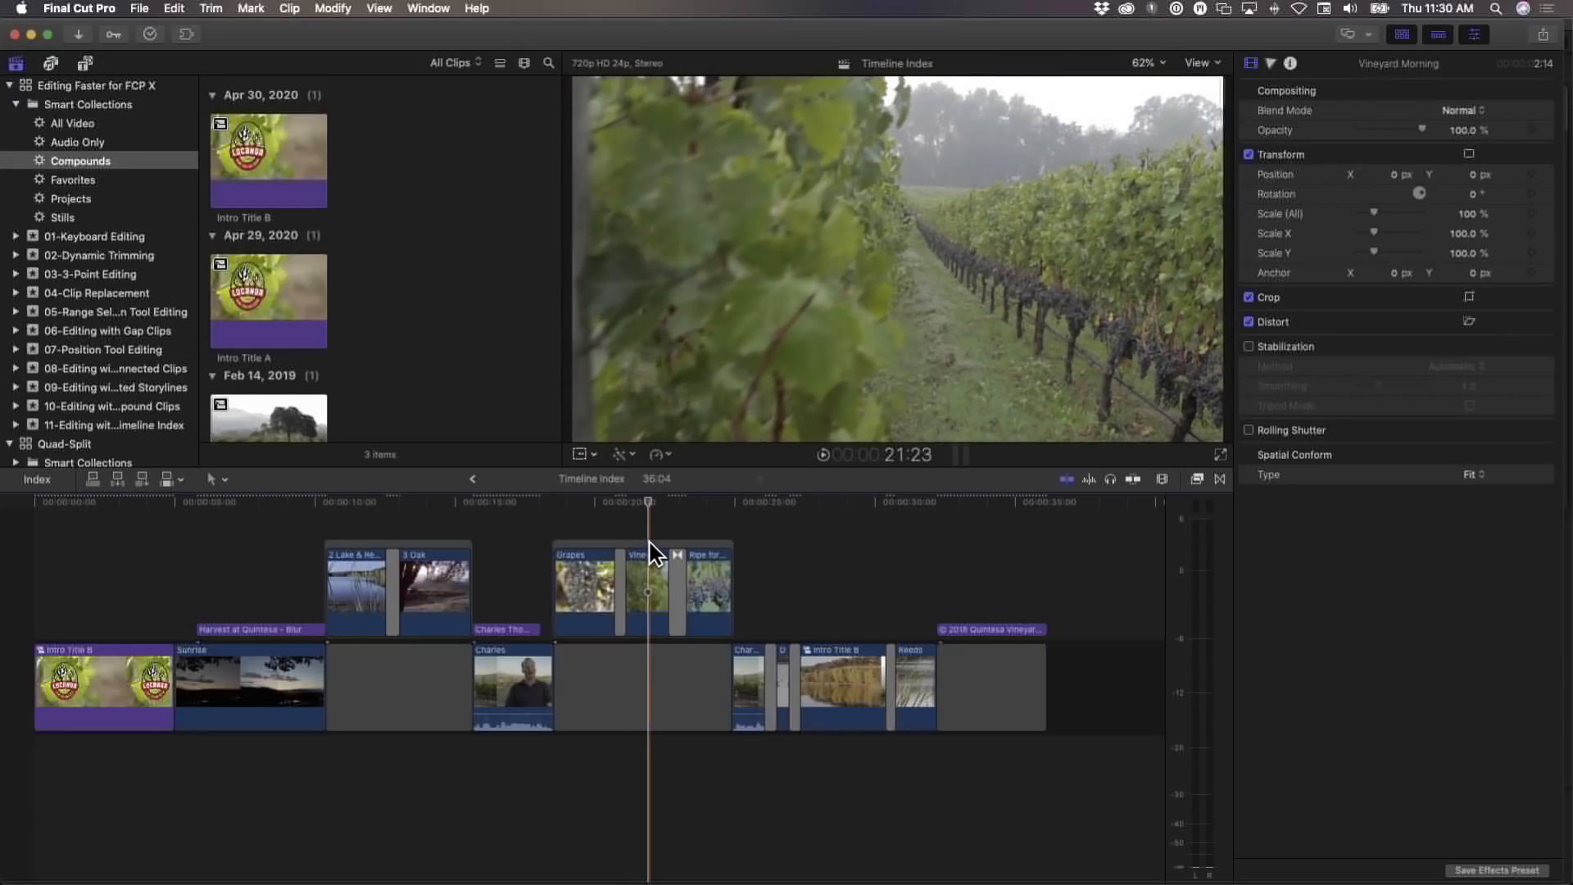
pyautogui.press('super+equal')
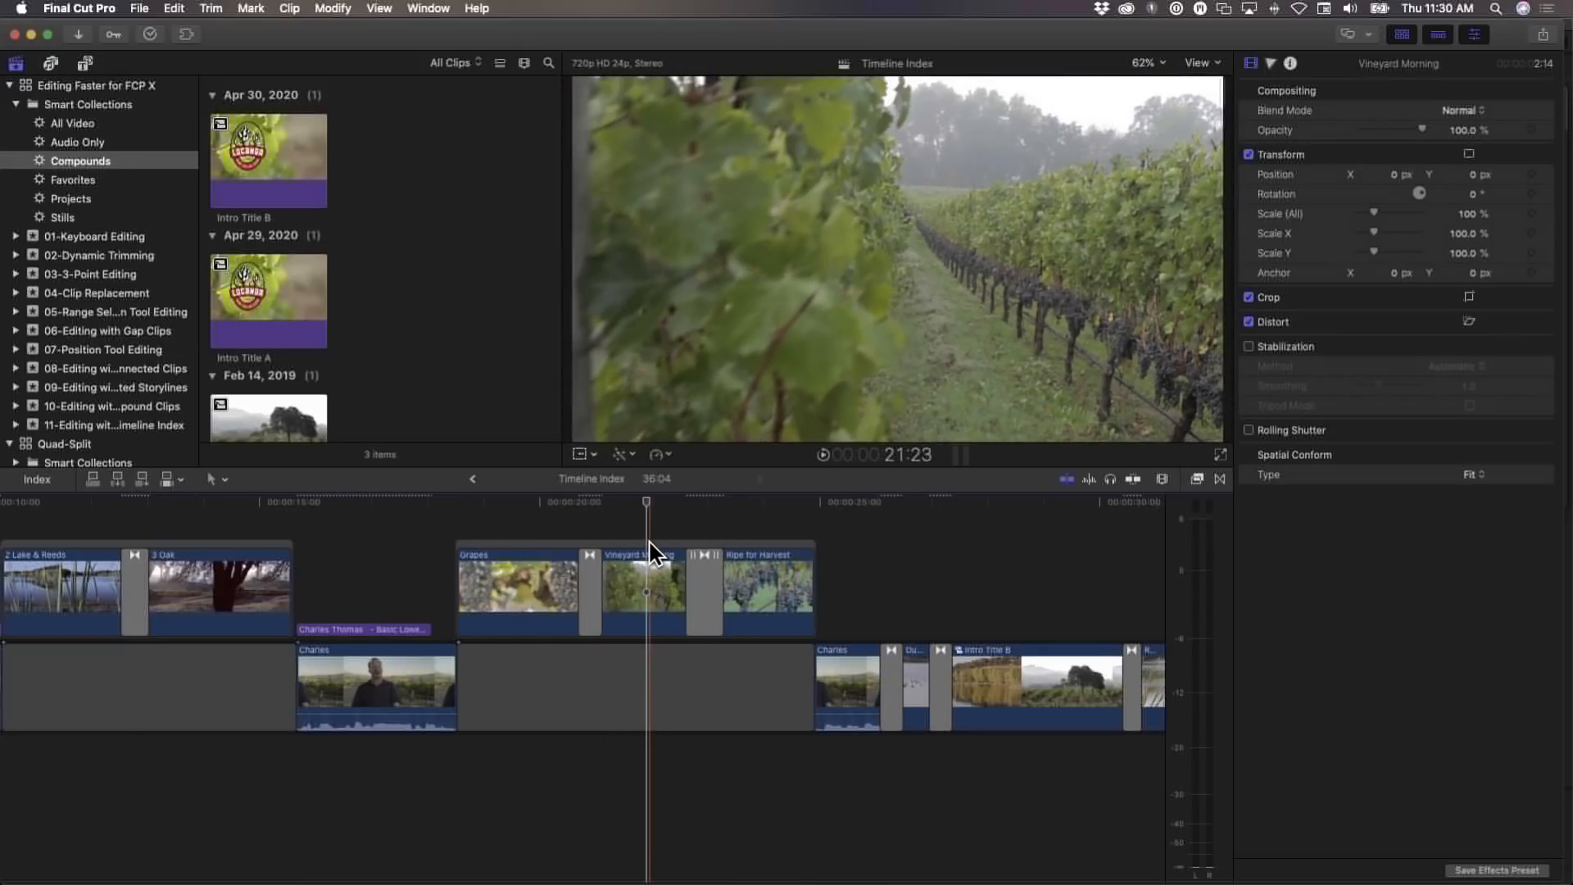
pyautogui.press('super+equal')
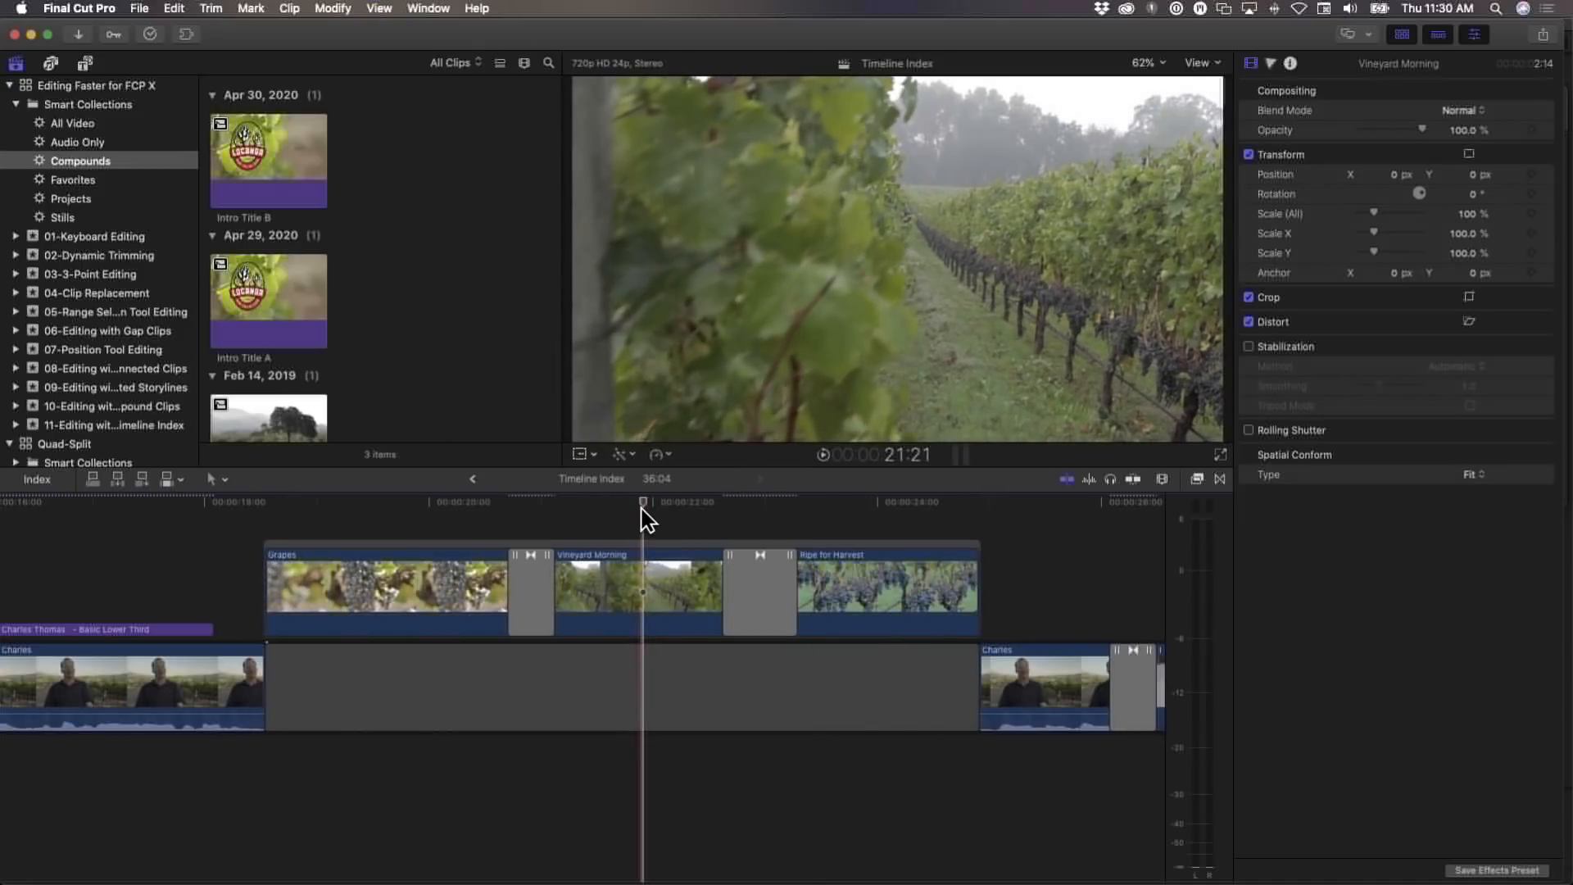
pyautogui.moveTo(642, 504)
pyautogui.mouseDown()
pyautogui.moveTo(431, 549)
pyautogui.moveTo(938, 527)
pyautogui.moveTo(446, 541)
pyautogui.moveTo(657, 520)
pyautogui.moveTo(742, 546)
pyautogui.moveTo(353, 541)
pyautogui.moveTo(794, 543)
pyautogui.moveTo(498, 545)
pyautogui.moveTo(645, 522)
pyautogui.mouseUp()
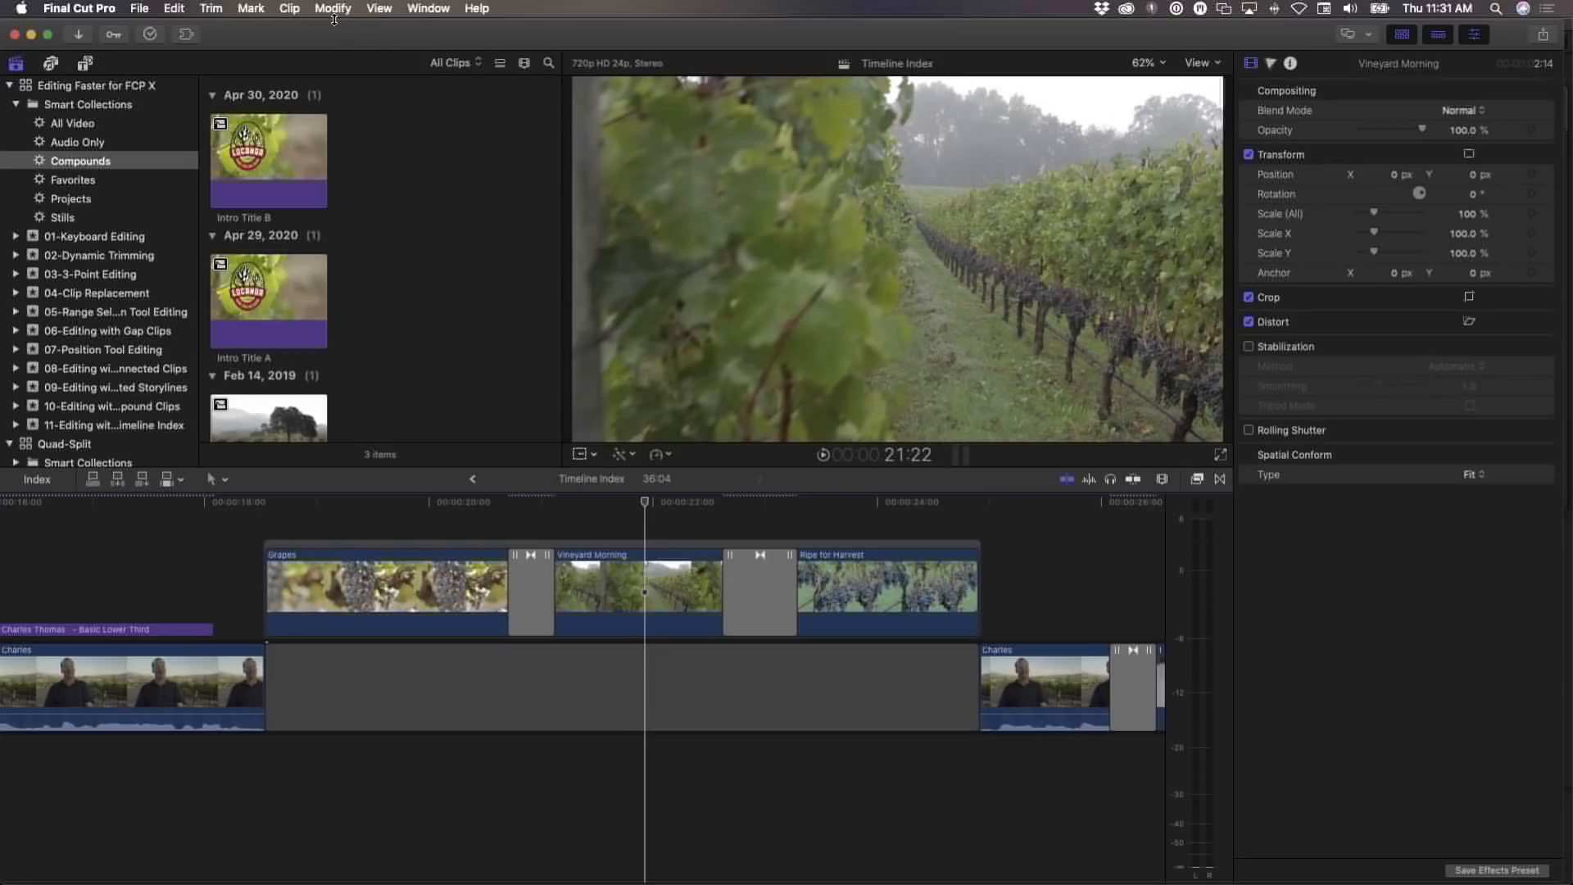
# Check the Clip Skimming setting for the timeline
pyautogui.click(290, 8)
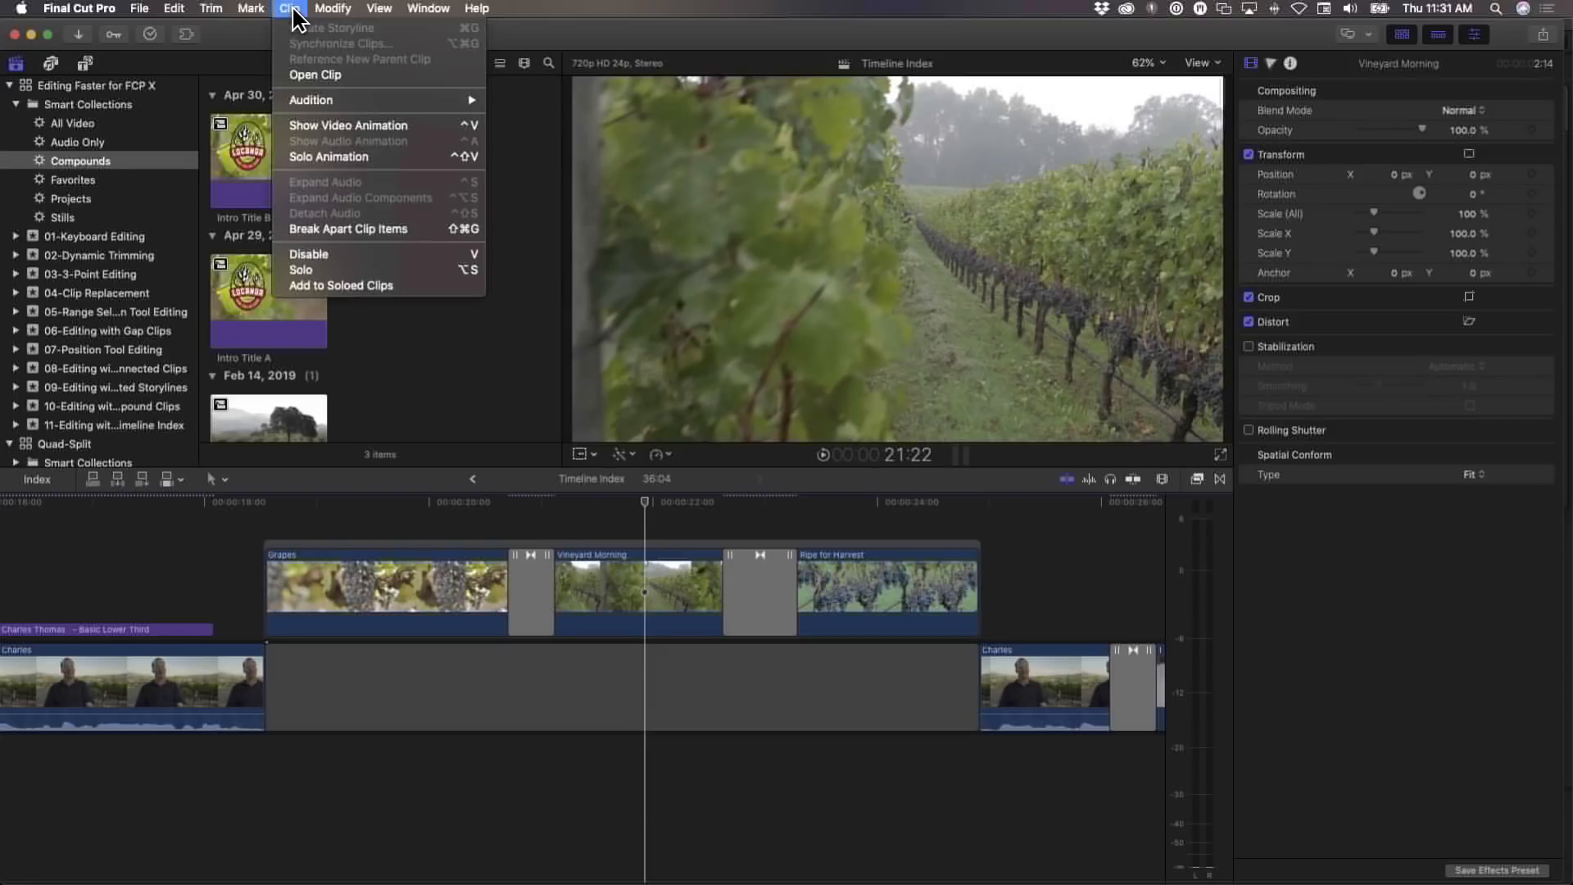
pyautogui.moveTo(374, 11)
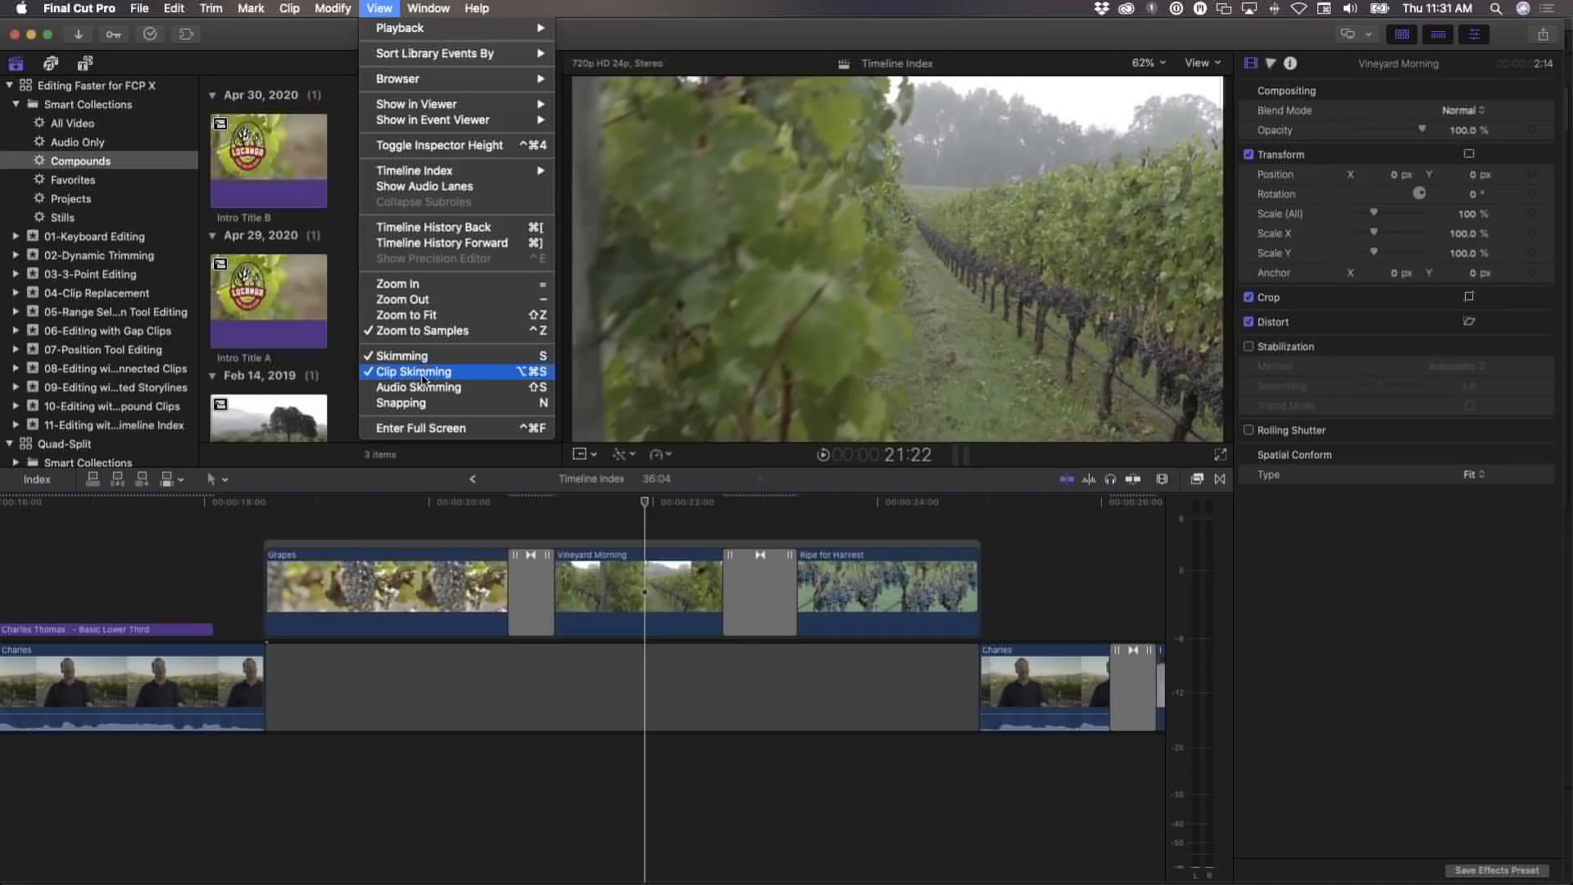
pyautogui.click(401, 375)
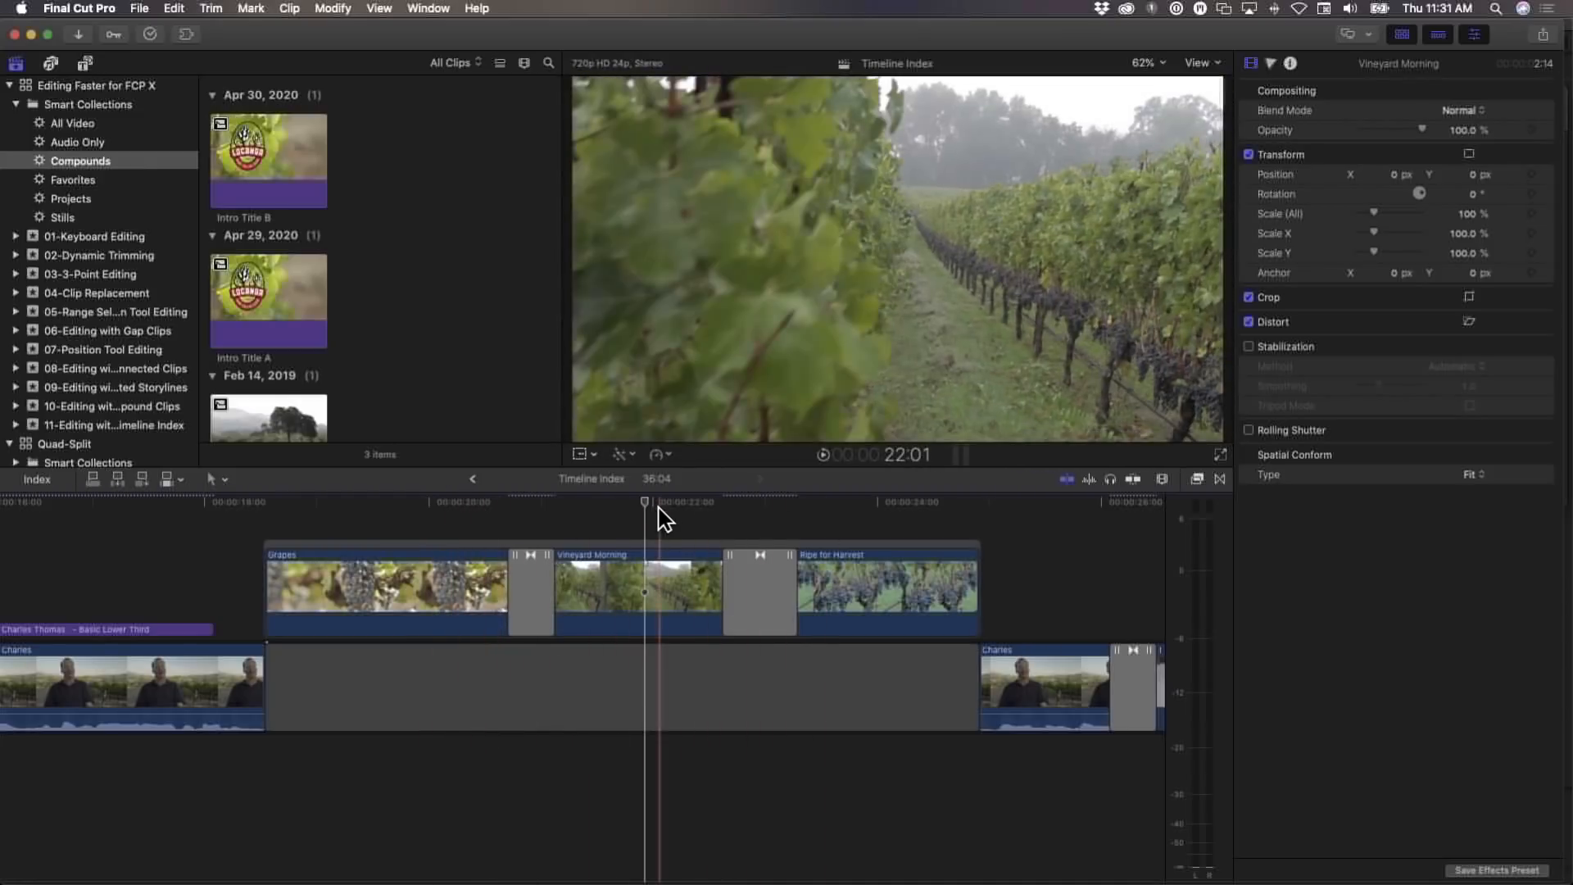
# Park the playhead at 19:23 over the Grapes clip, try inserting a gap at the skimmer inside Vineyard Morning, and undo it
pyautogui.click(426, 518)
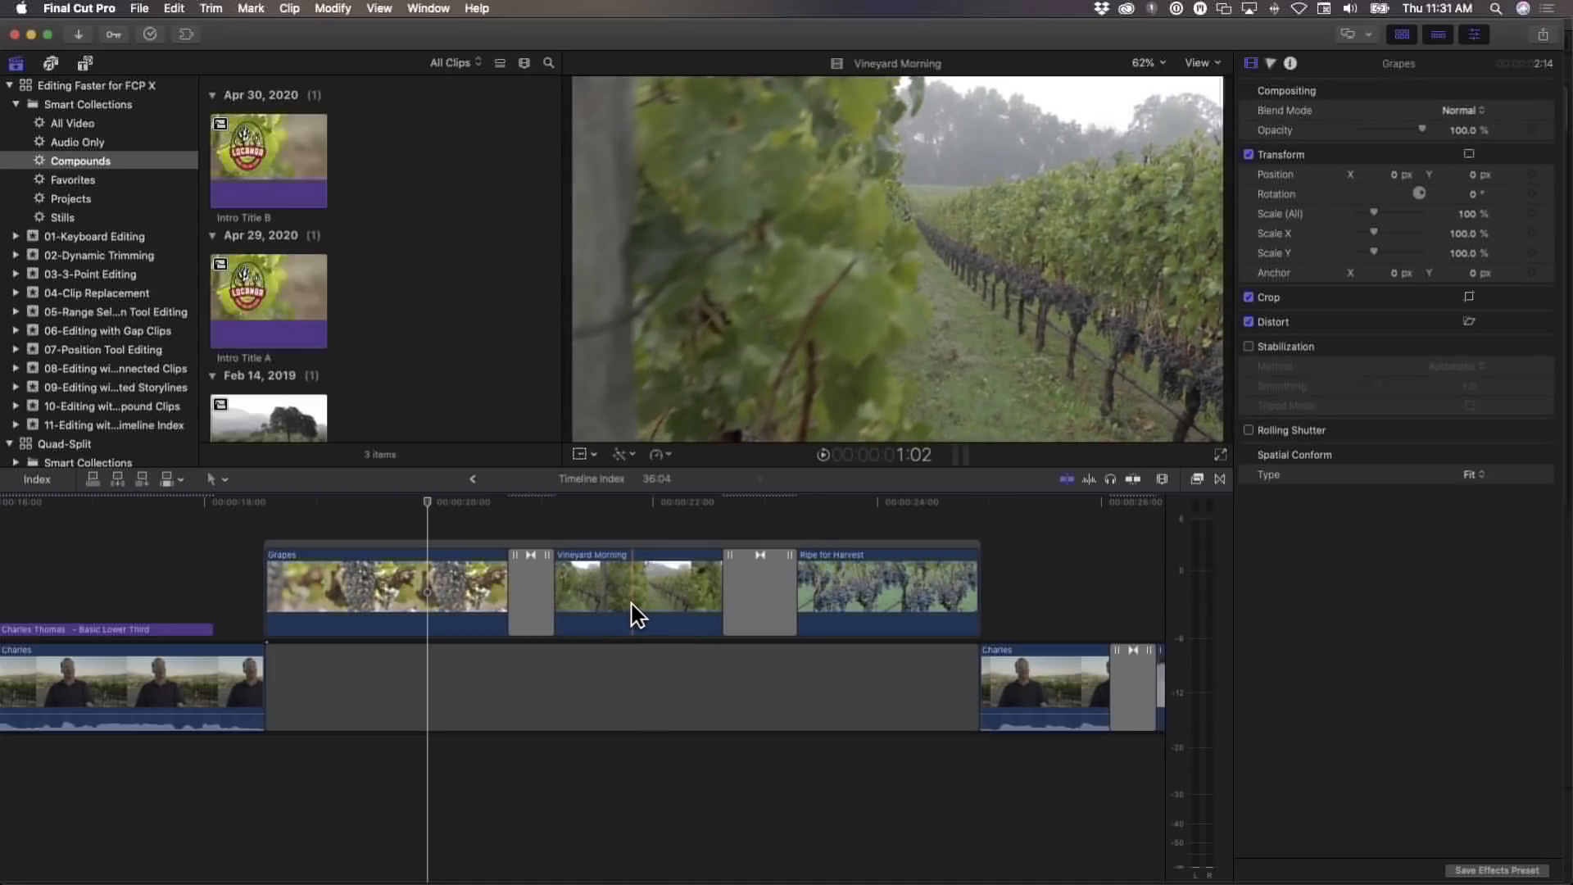
pyautogui.hotkey('alt', 'w')
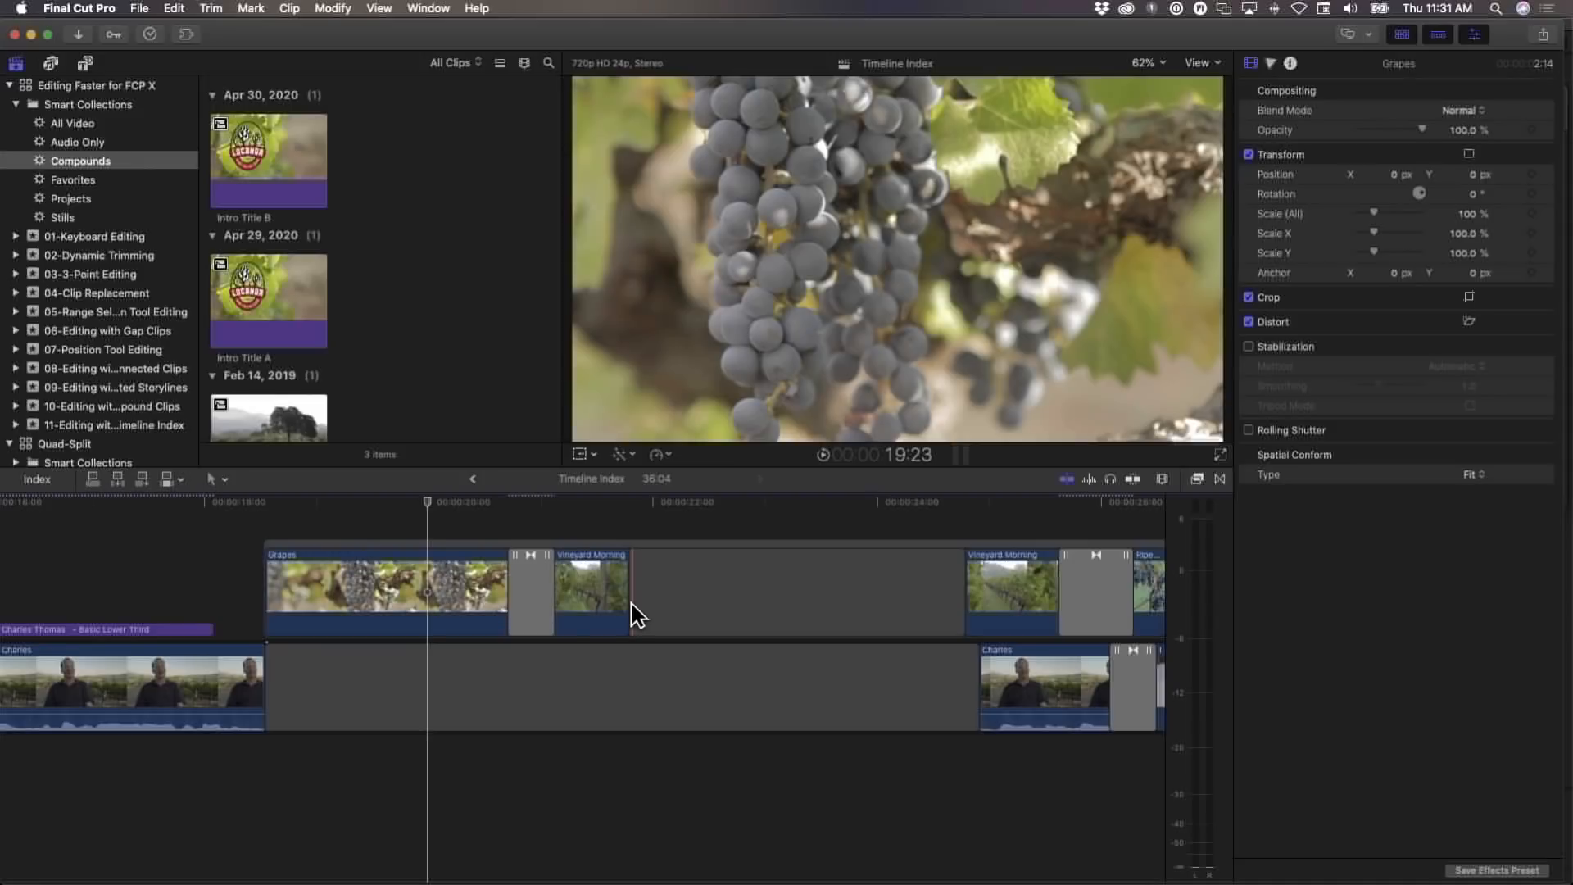
pyautogui.press('super+z')
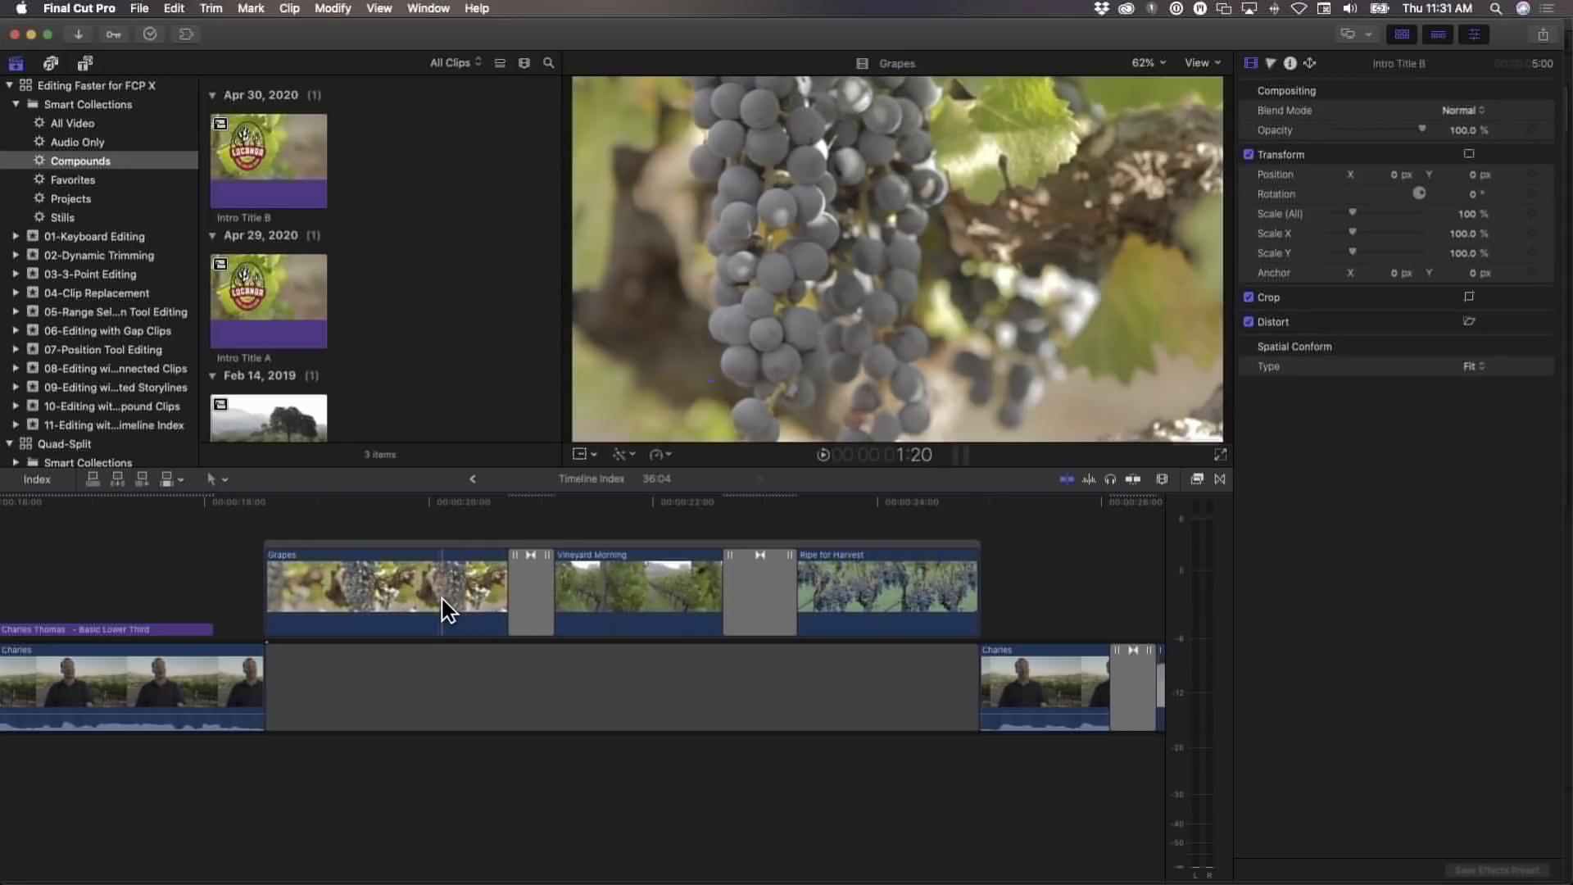
# Mark a 3:08 range from the Grapes clip into Ripe for Harvest, try deleting it, undo the deletion and clear the range
pyautogui.press('i')
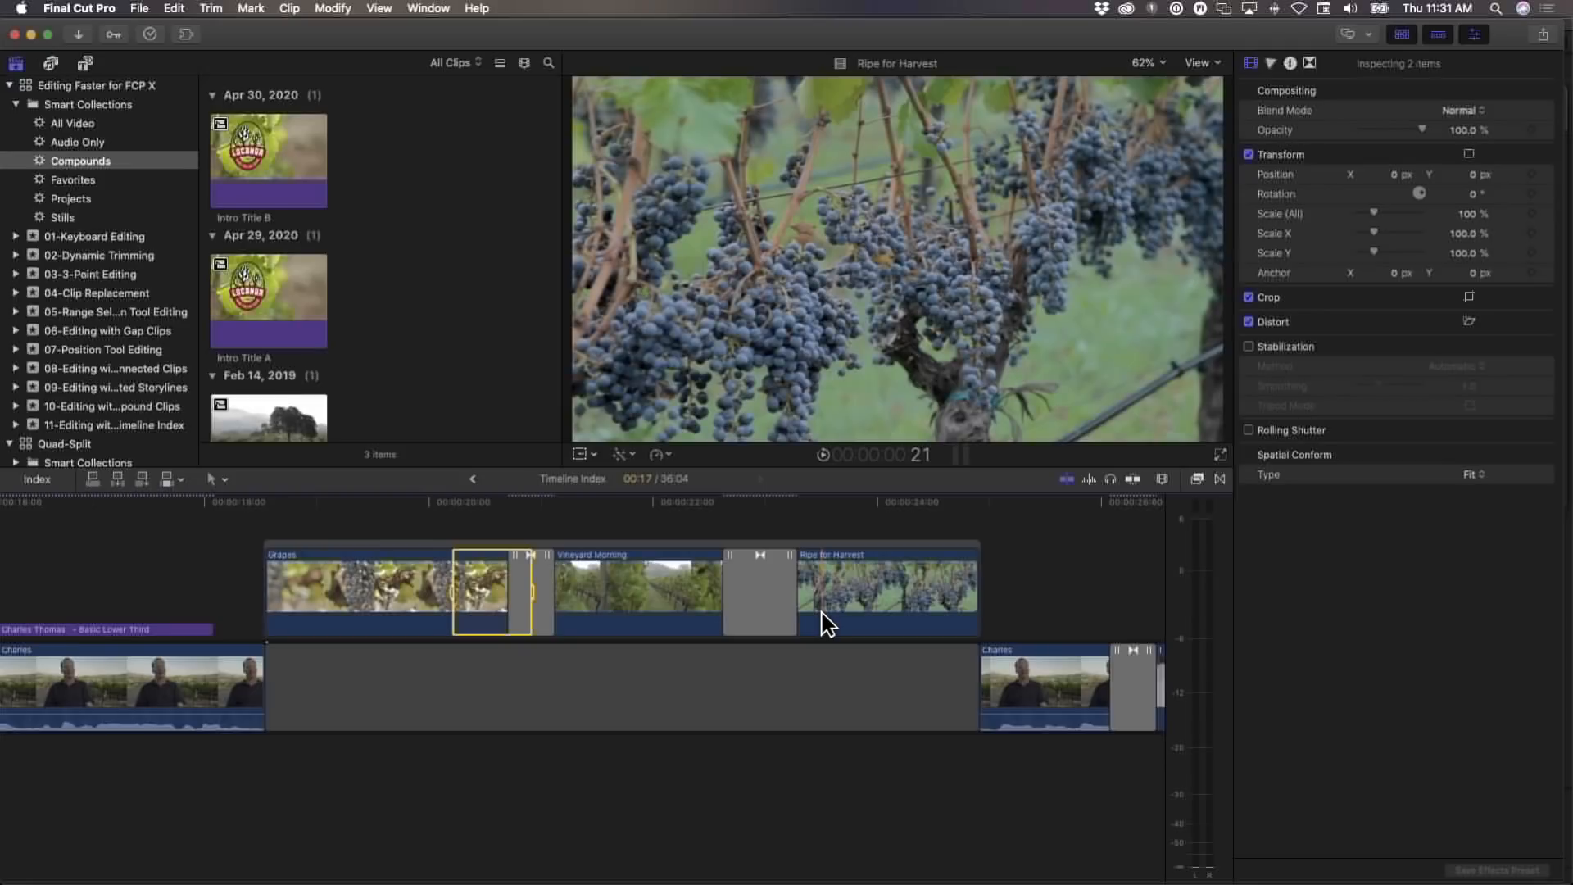
pyautogui.press('o')
pyautogui.press('Delete')
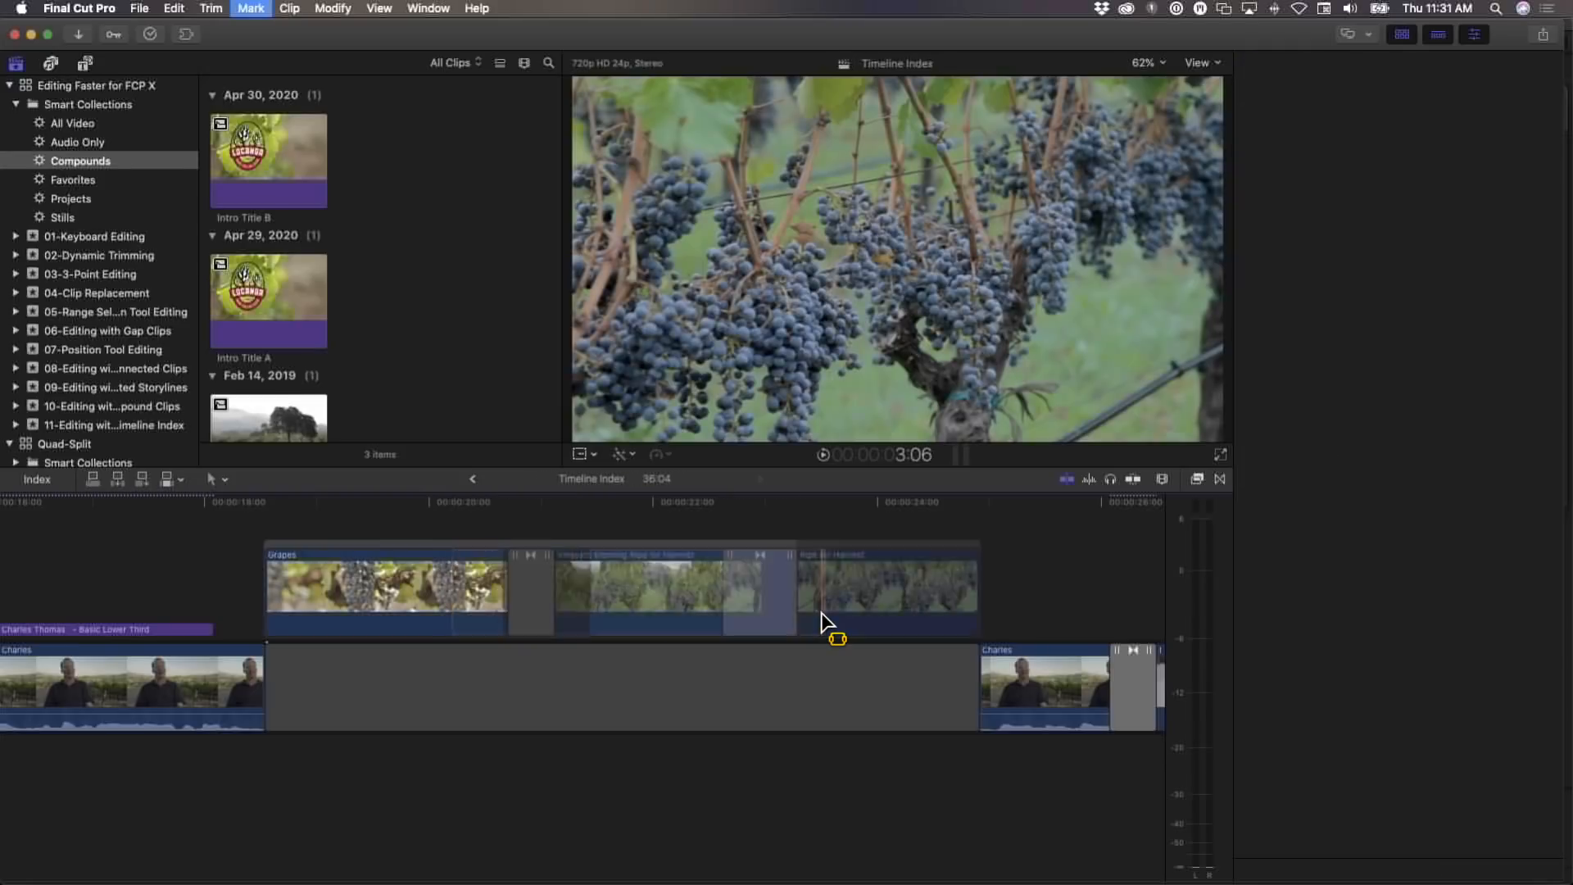
pyautogui.press('super+z')
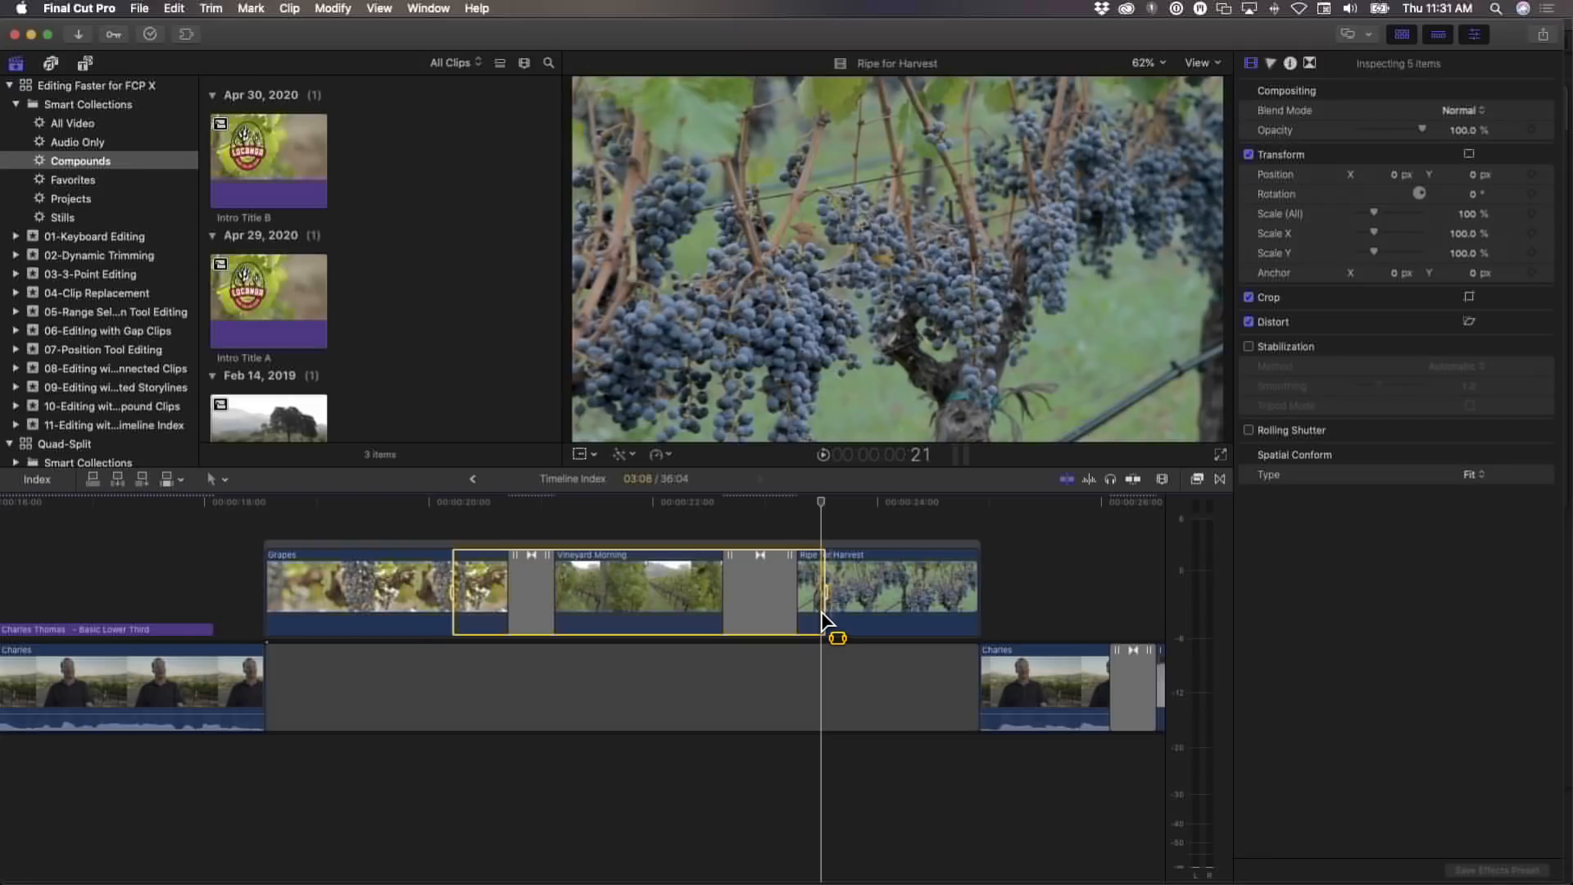
pyautogui.click(623, 524)
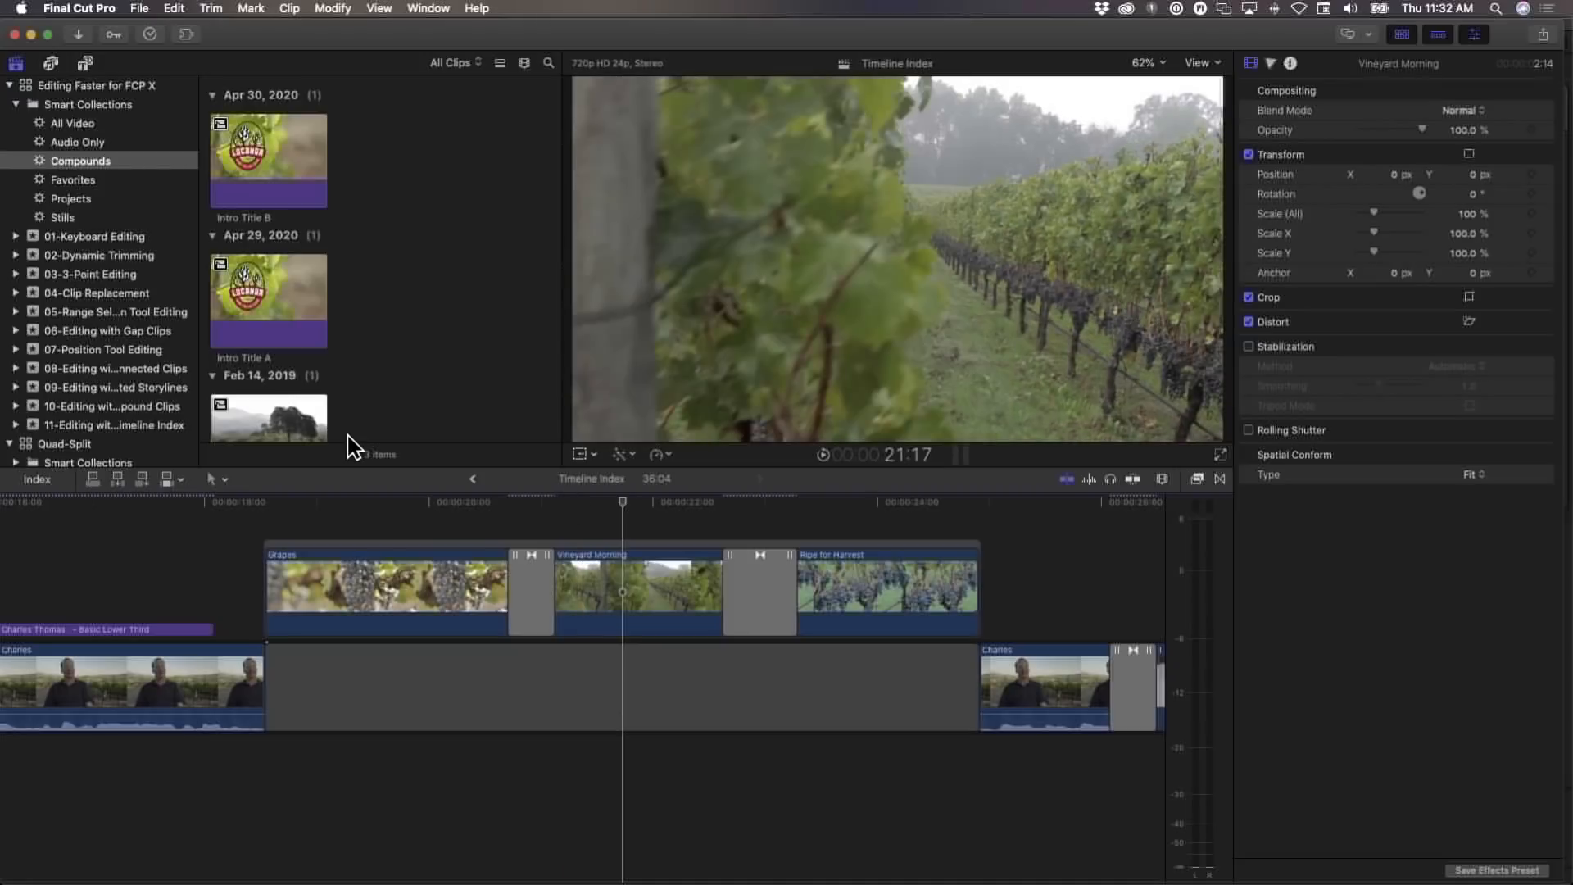
# Select the marked range of IMG_8309 in event 10 and park the playhead at 25:05 with the whole project fitted in the timeline
pyautogui.scroll(-2, 346, 436)
pyautogui.click(112, 407)
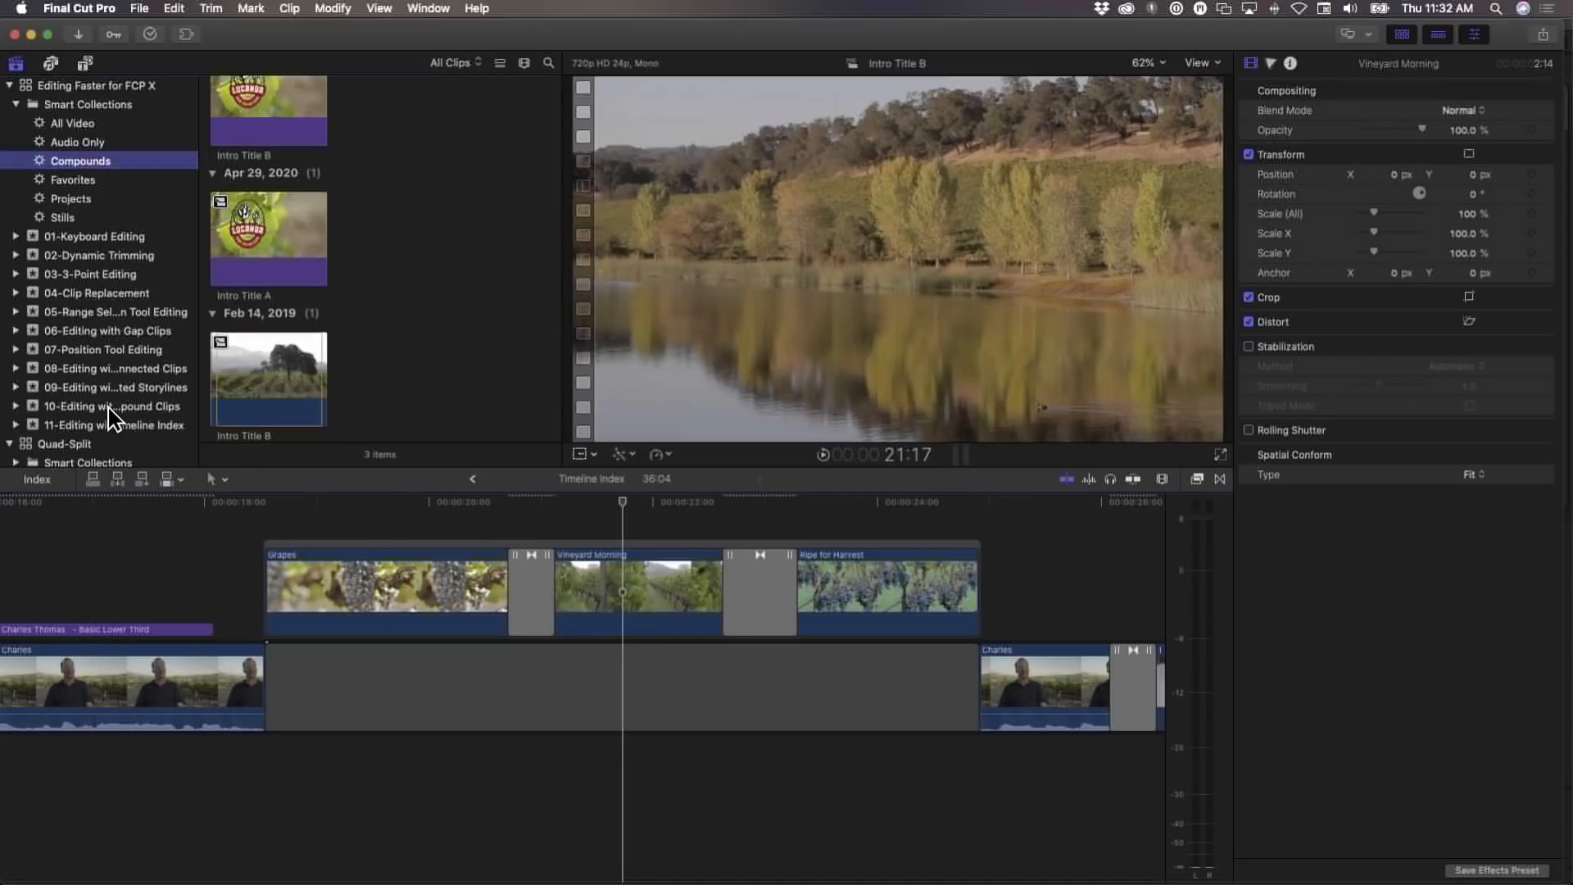
pyautogui.scroll(-2, 492, 345)
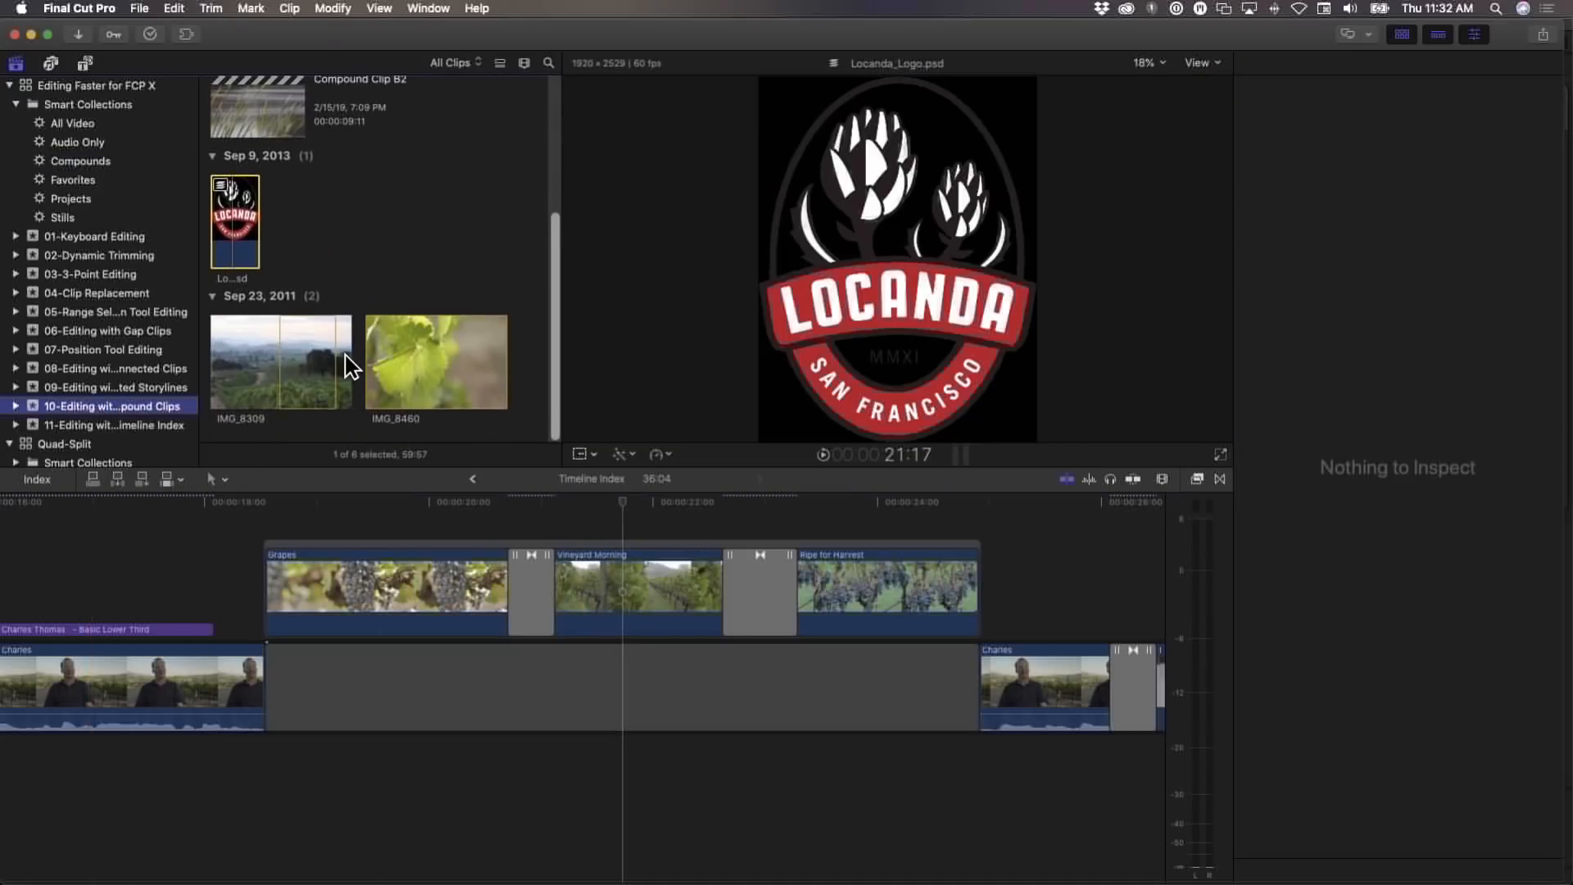
pyautogui.click(327, 348)
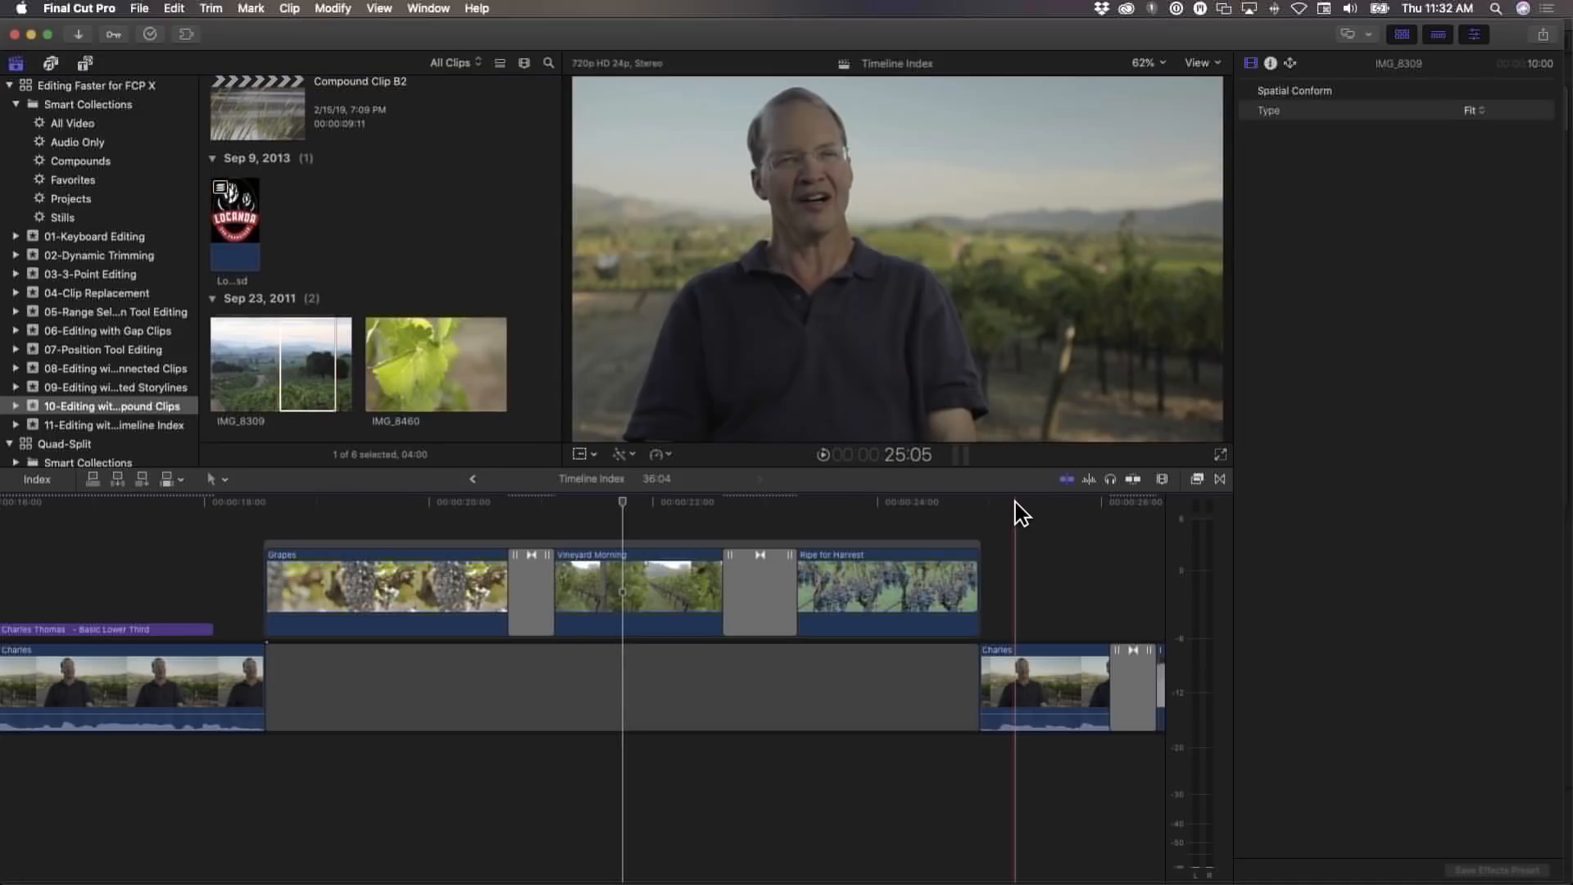
pyautogui.click(1015, 503)
pyautogui.hotkey('shift', 'z')
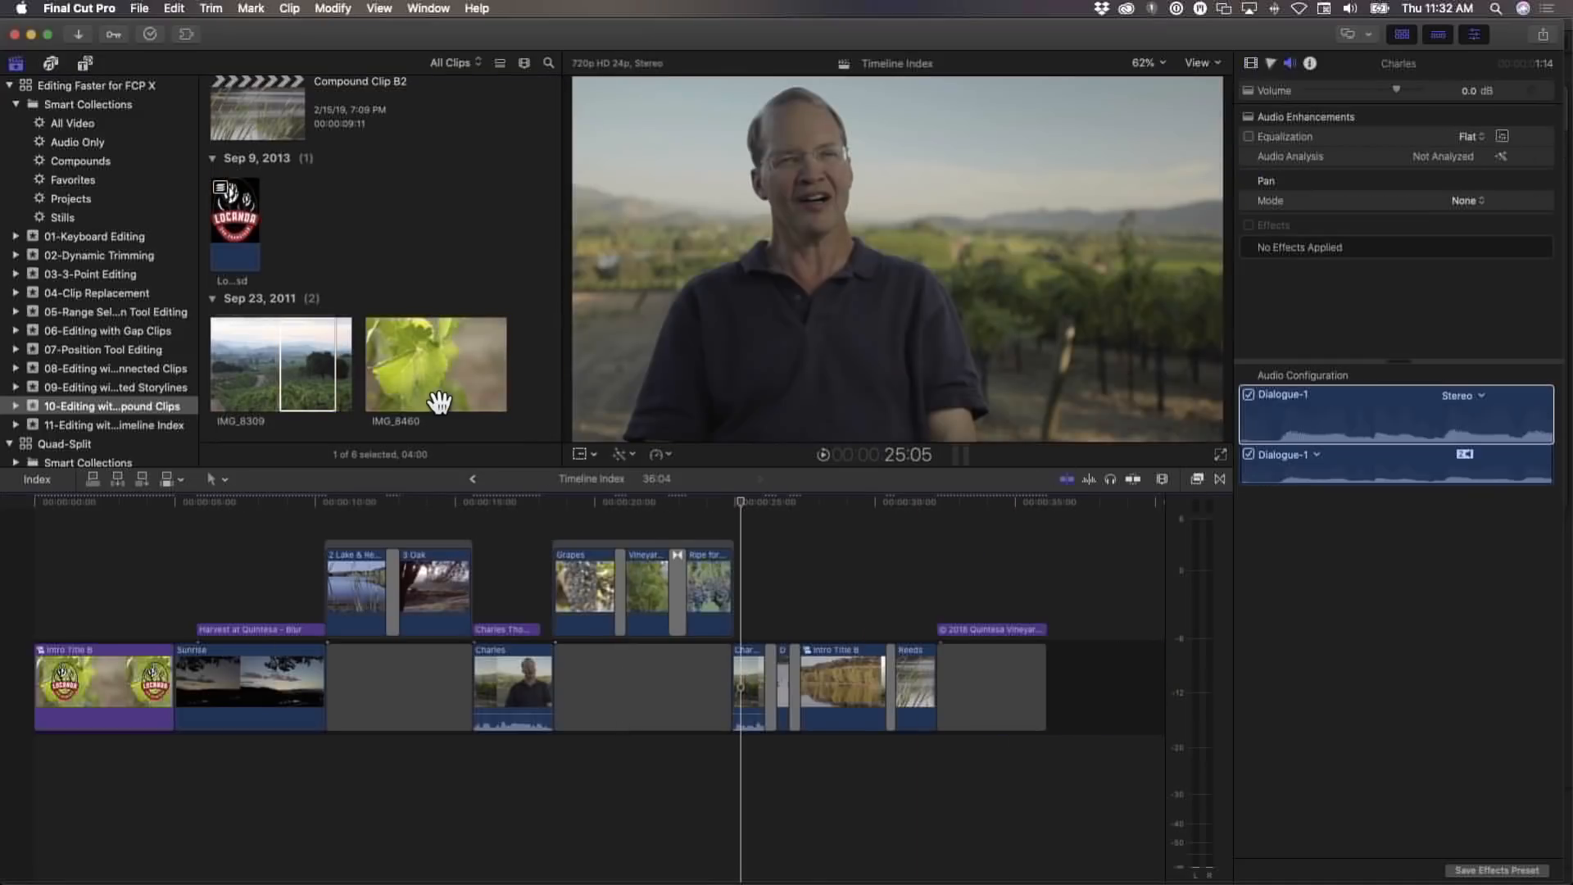
# Append the four-second range of IMG_8309 to the end of the Timeline Index project, then delete it from the timeline
pyautogui.click(512, 384)
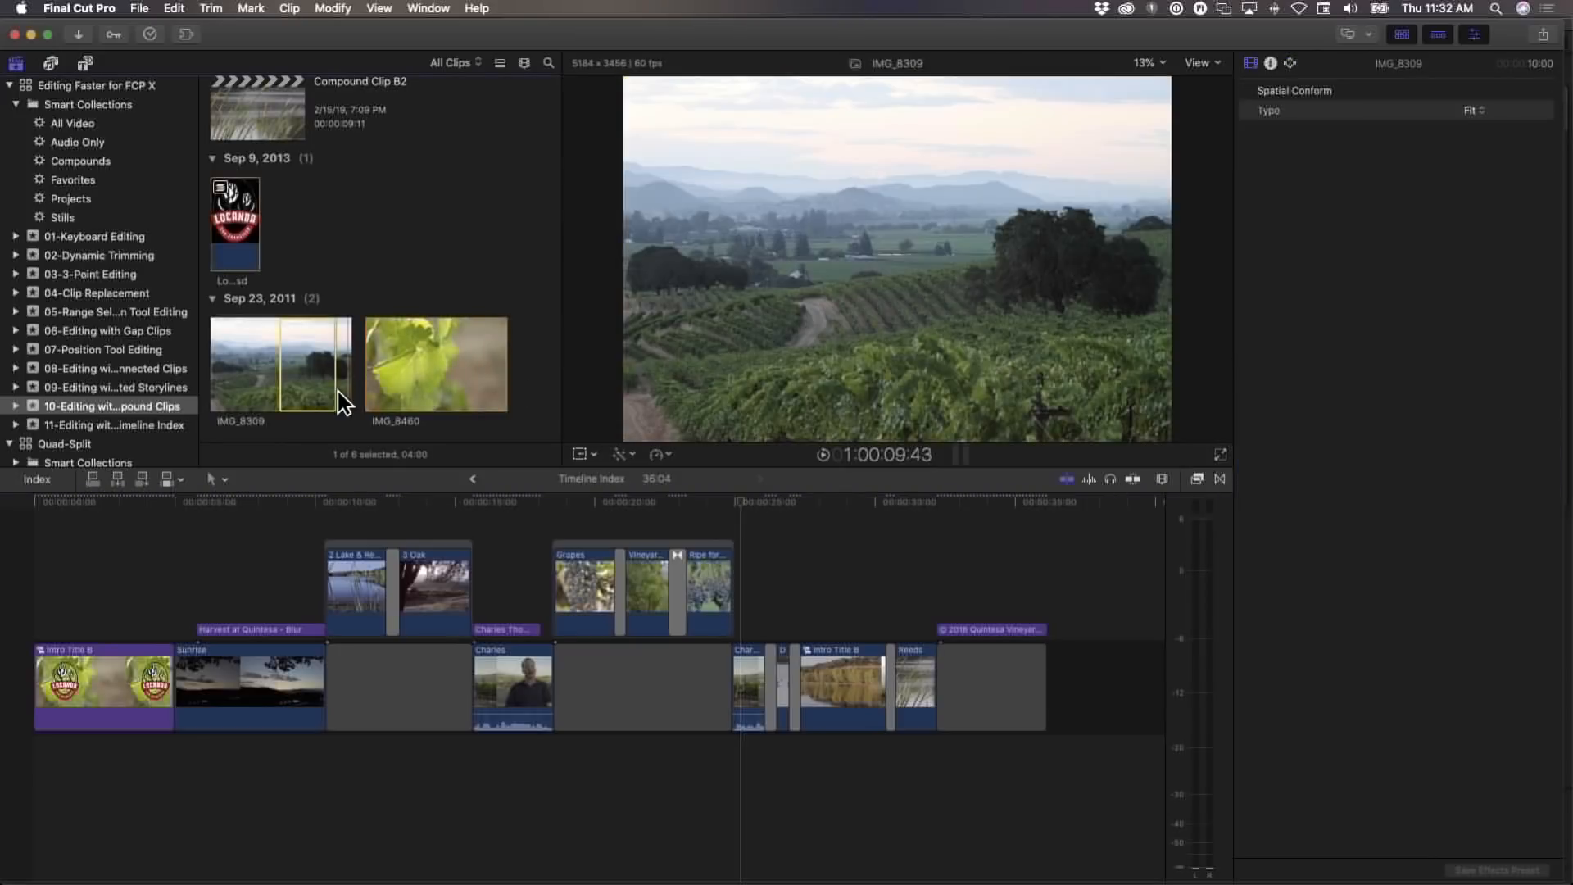
pyautogui.press('e')
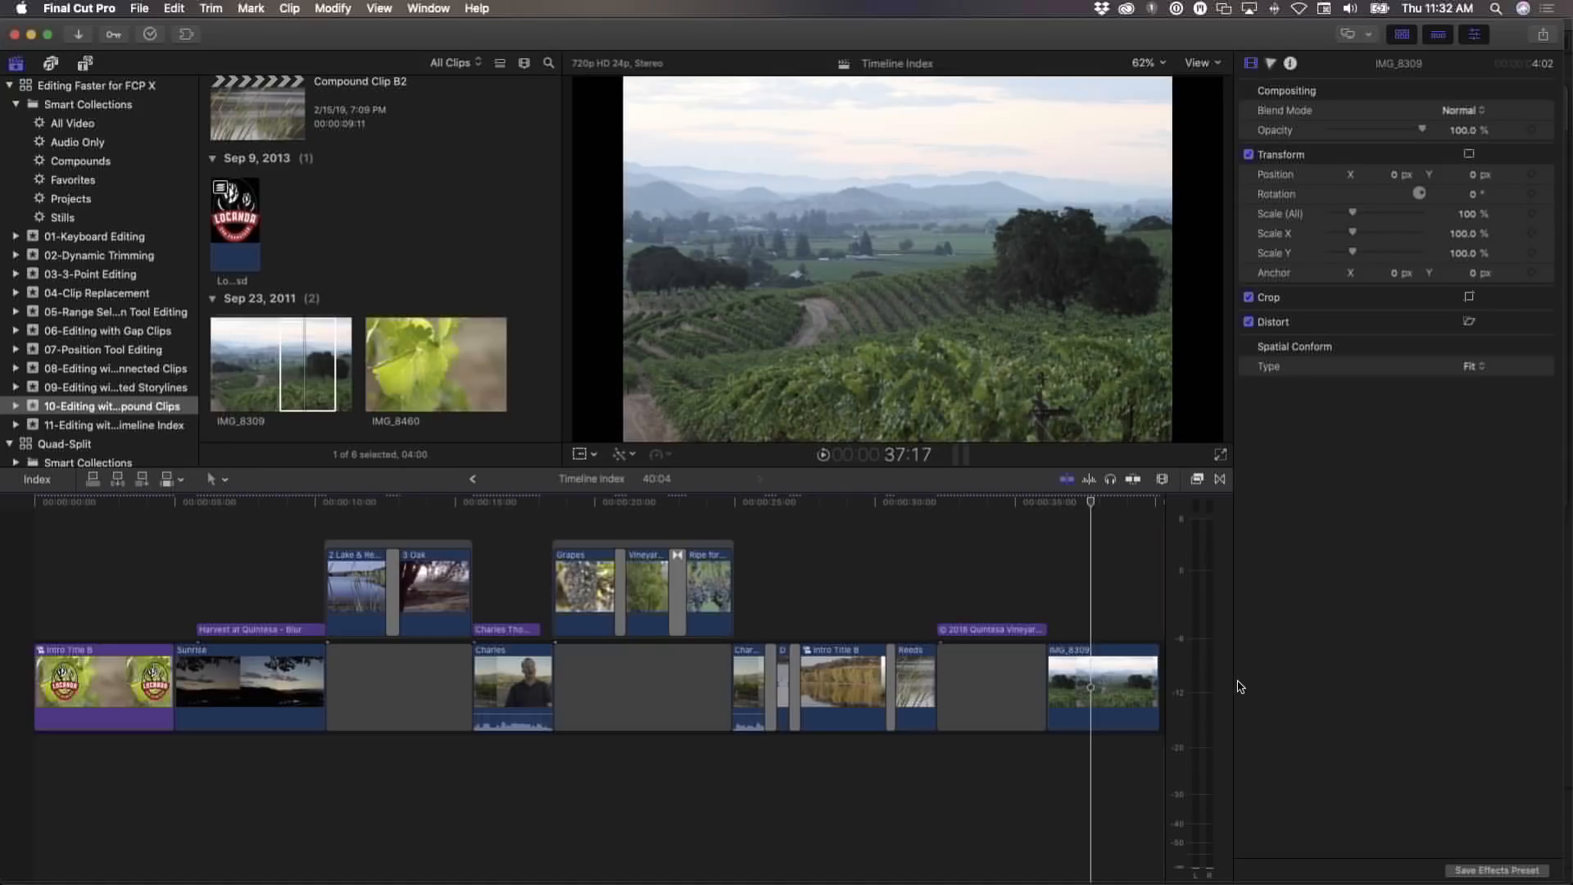
pyautogui.click(1092, 592)
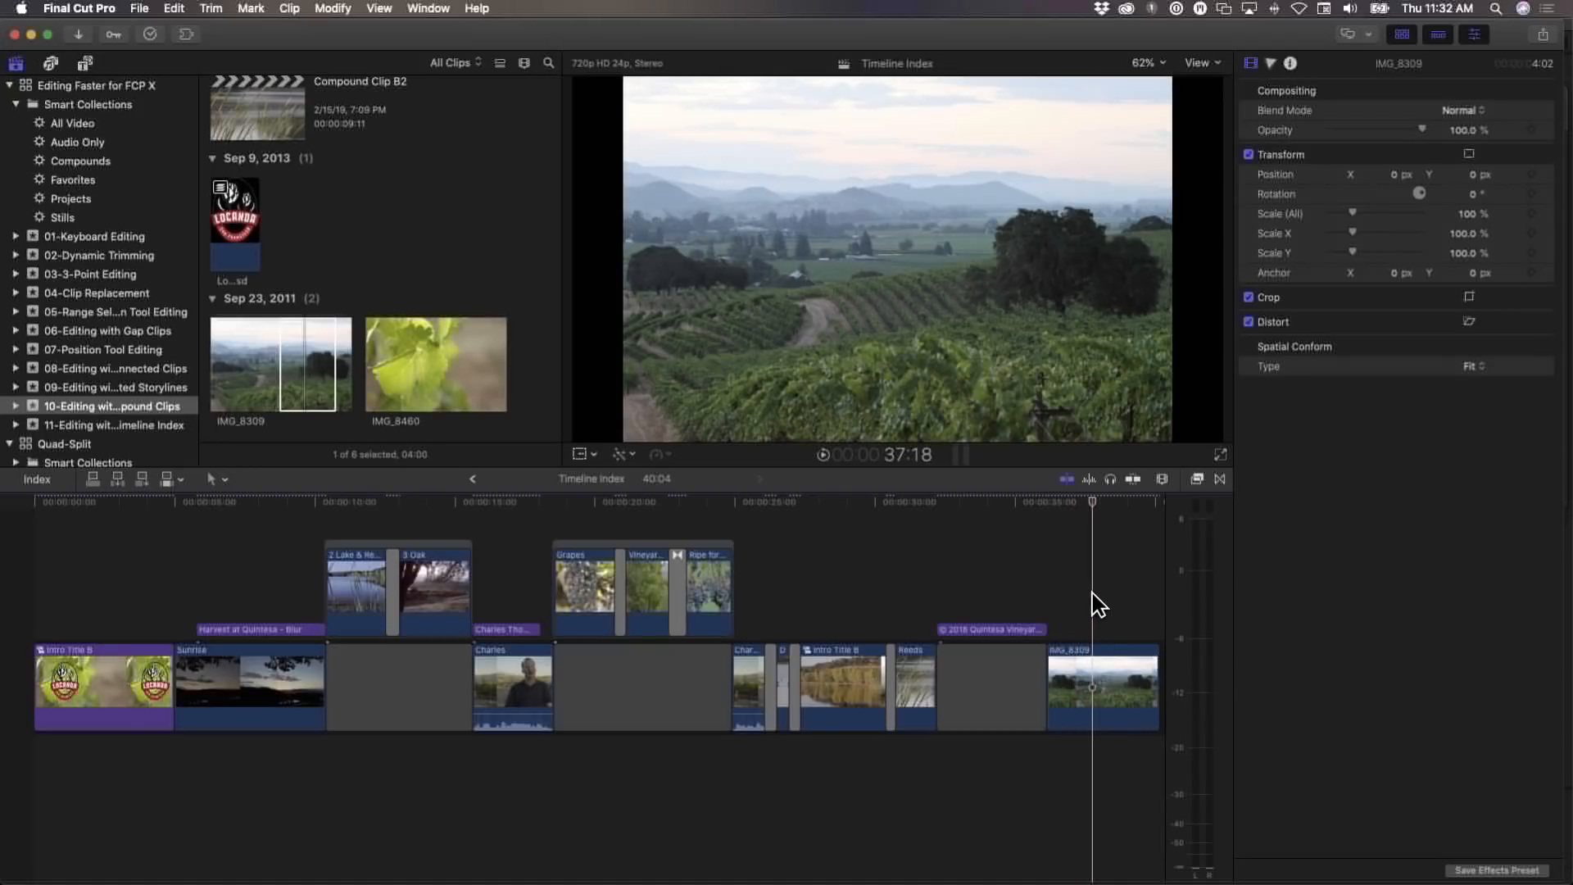
pyautogui.click(1089, 667)
pyautogui.press('Delete')
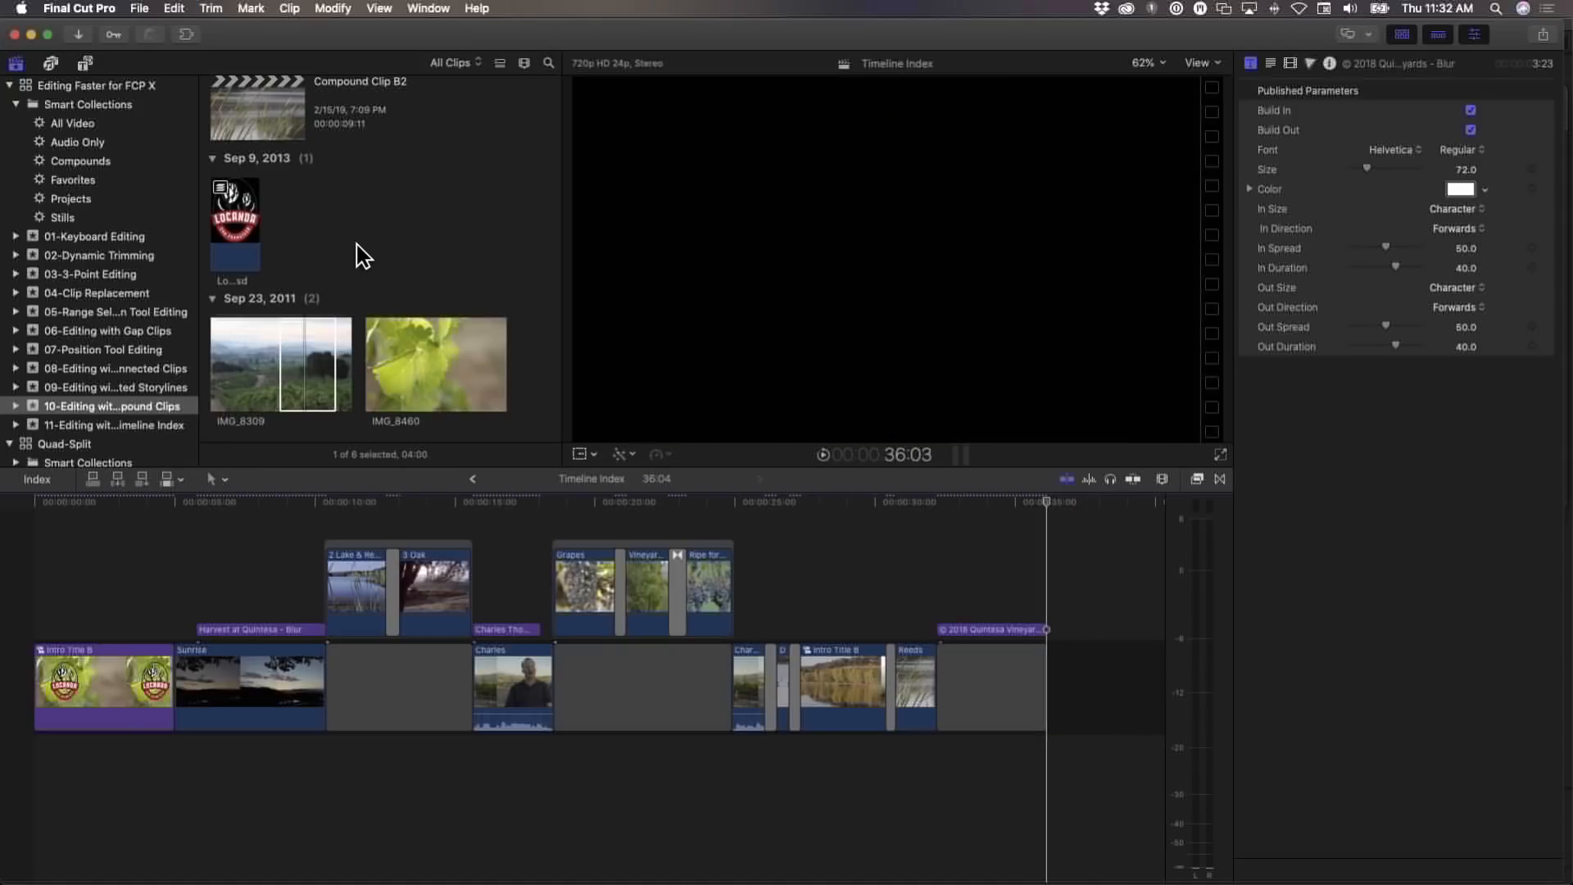
# Select IMG_8309's marked range and IMG_8460 in the Stills smart collection and set their Spatial Conform type to Fill
pyautogui.click(297, 352)
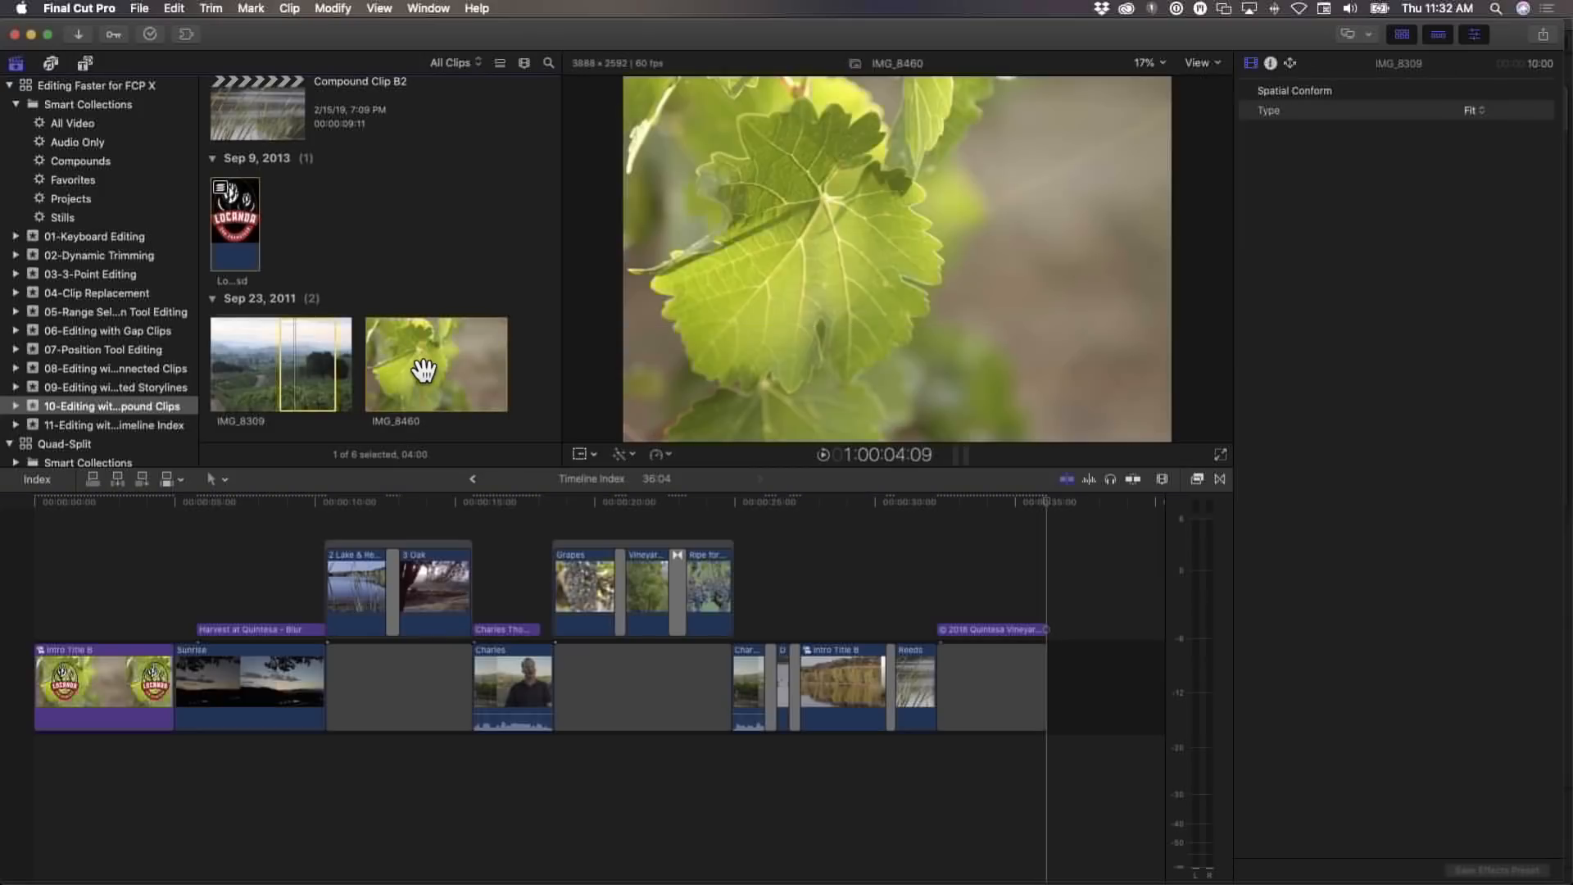
pyautogui.keyDown('super'); pyautogui.click(423, 371); pyautogui.keyUp('super')
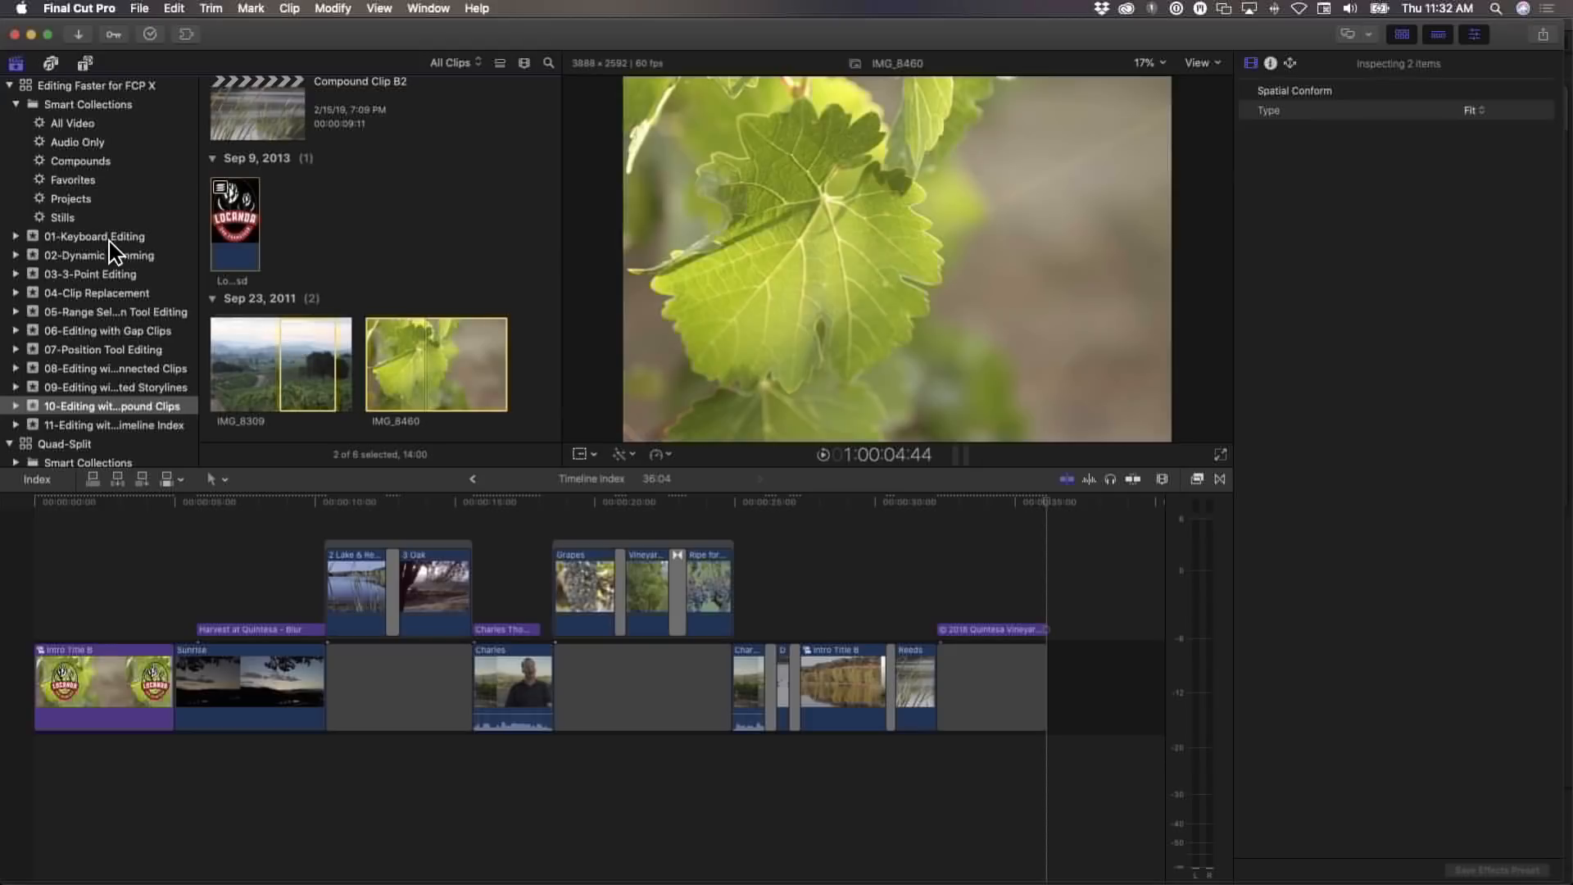
pyautogui.click(54, 218)
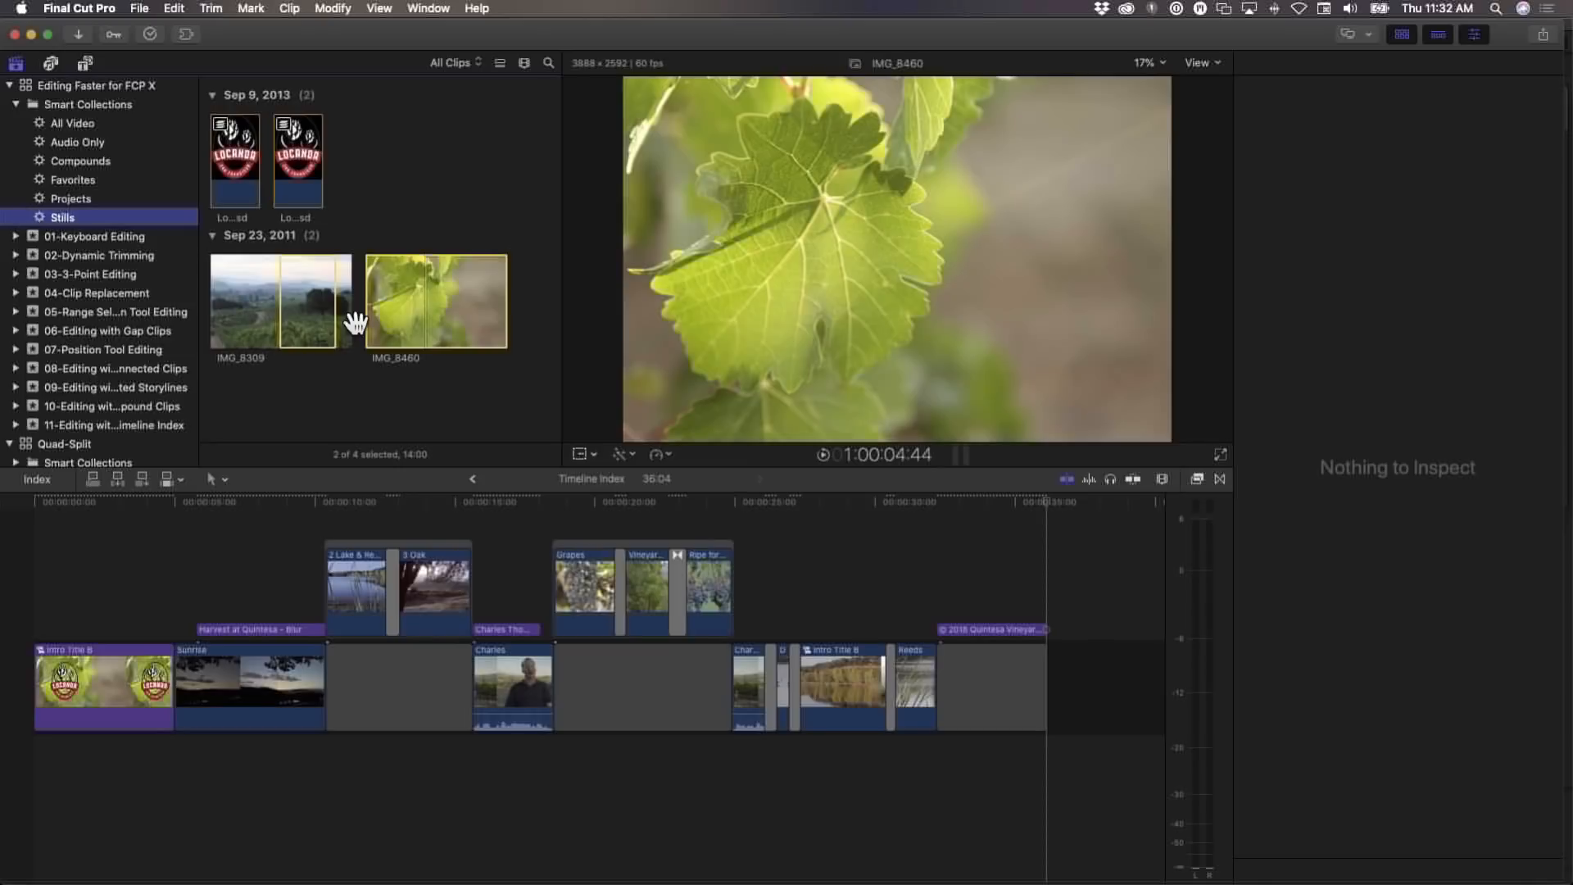
pyautogui.moveTo(468, 386); pyautogui.dragTo(308, 307)
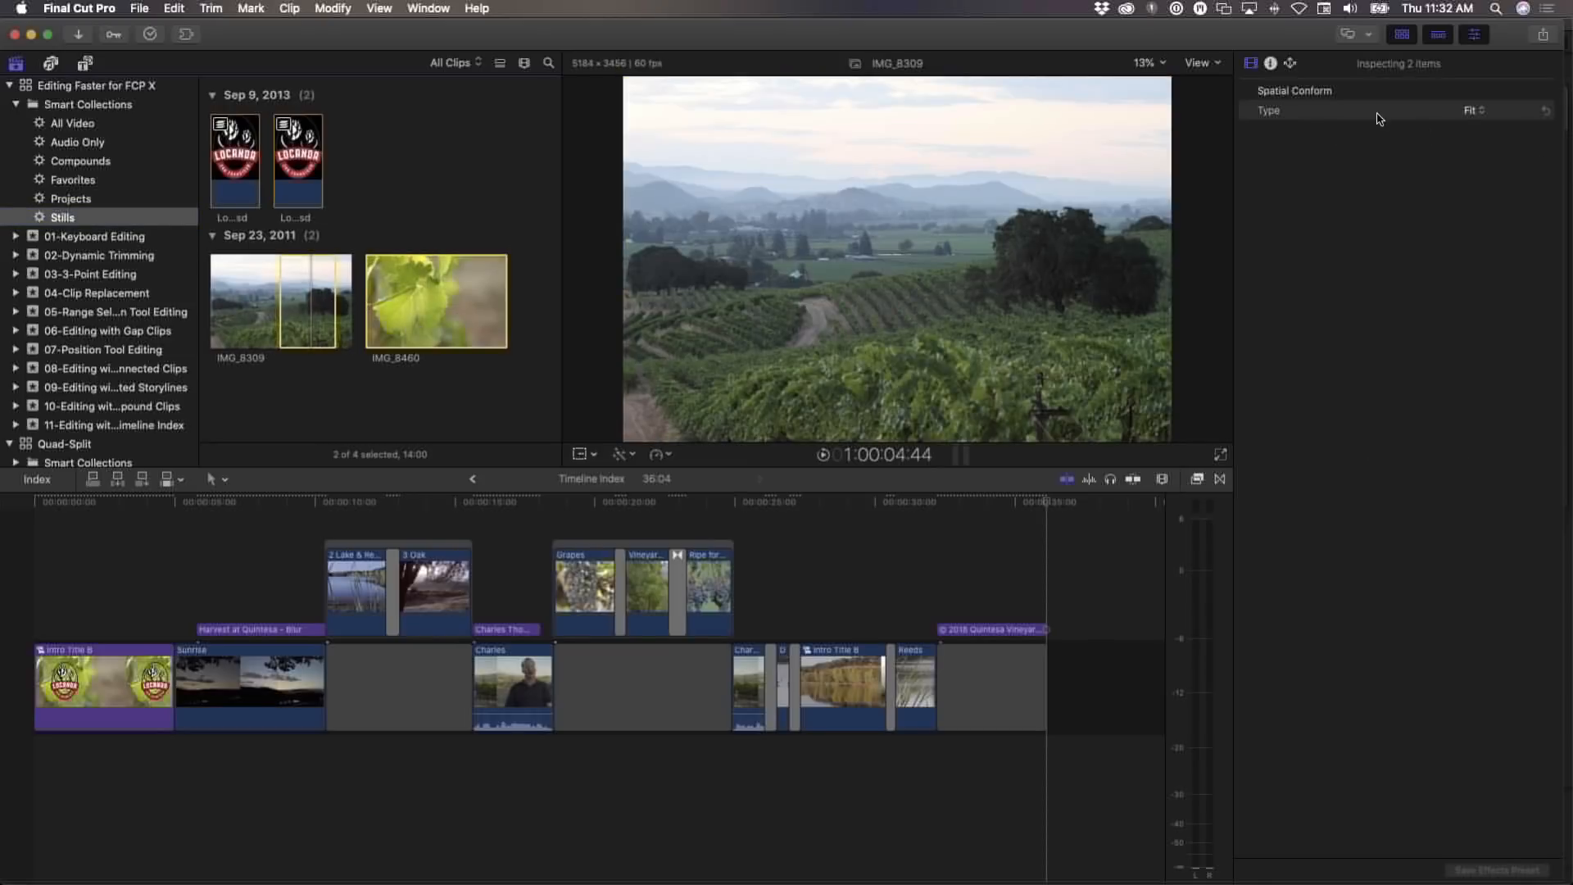
pyautogui.click(1474, 114)
pyautogui.click(1474, 129)
pyautogui.click(382, 417)
# Append IMG_8460 followed by the marked range of IMG_8309 to the project's end, then park the playhead at 41:13
pyautogui.click(410, 316)
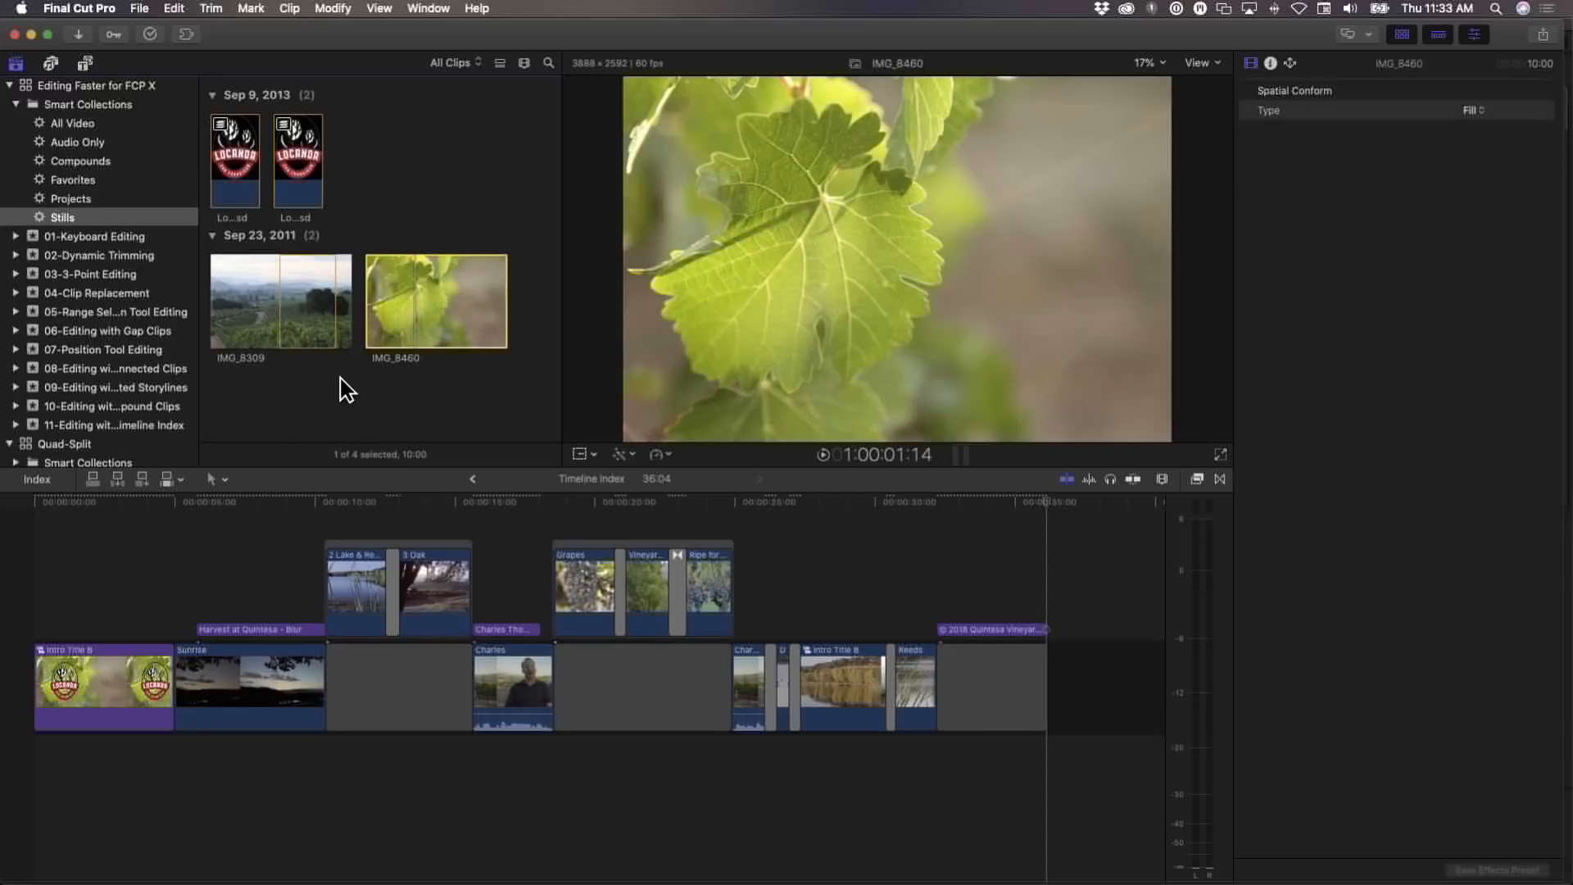
pyautogui.keyDown('super'); pyautogui.click(312, 313); pyautogui.keyUp('super')
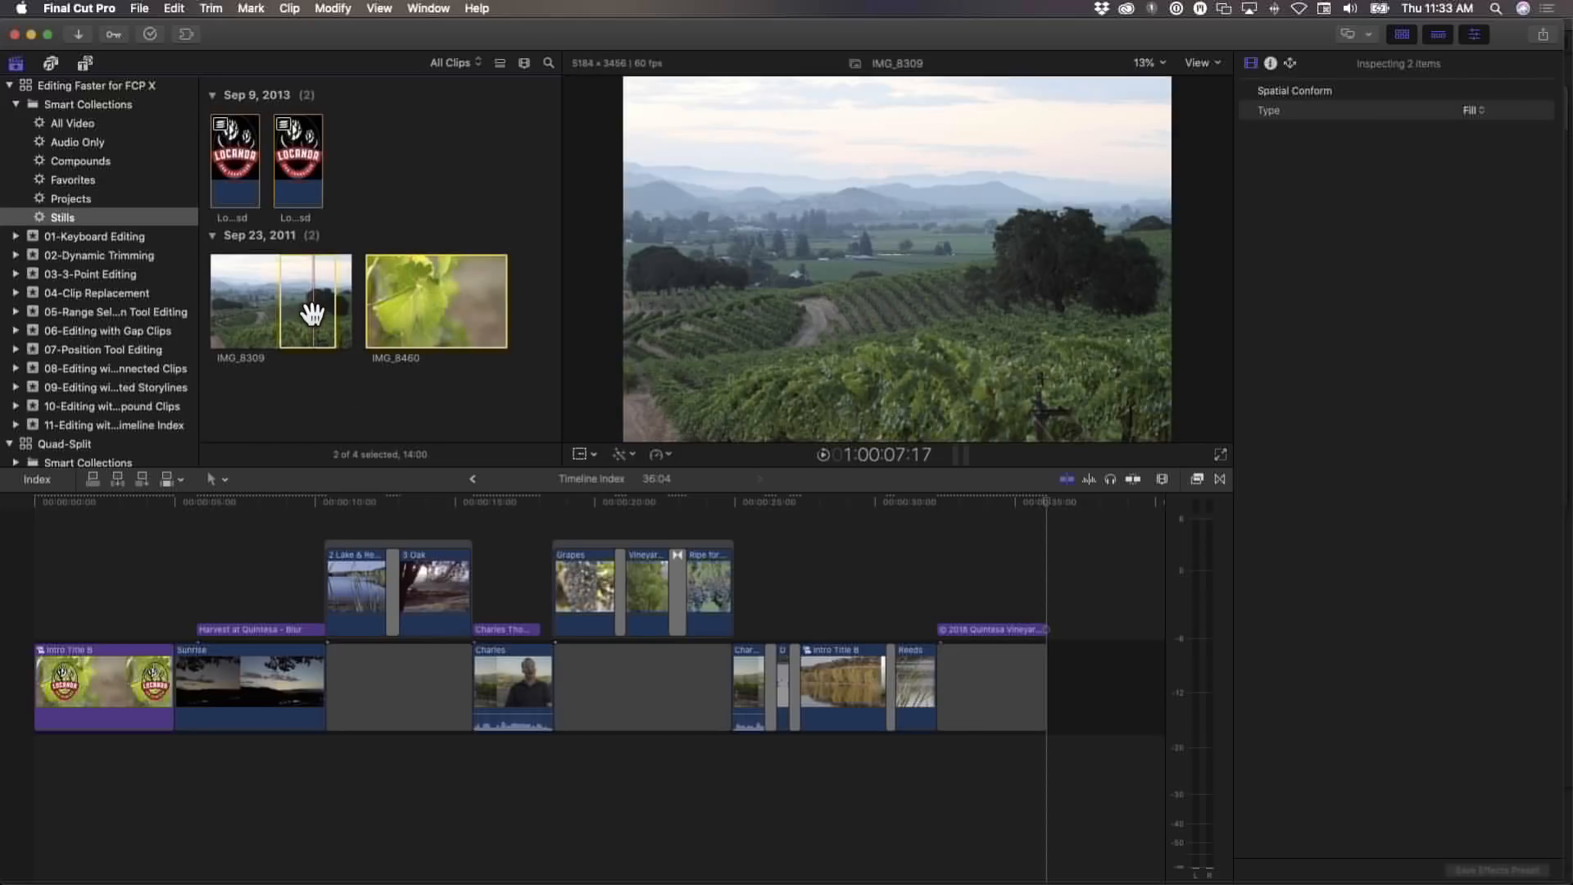
pyautogui.press('e')
pyautogui.click(888, 532)
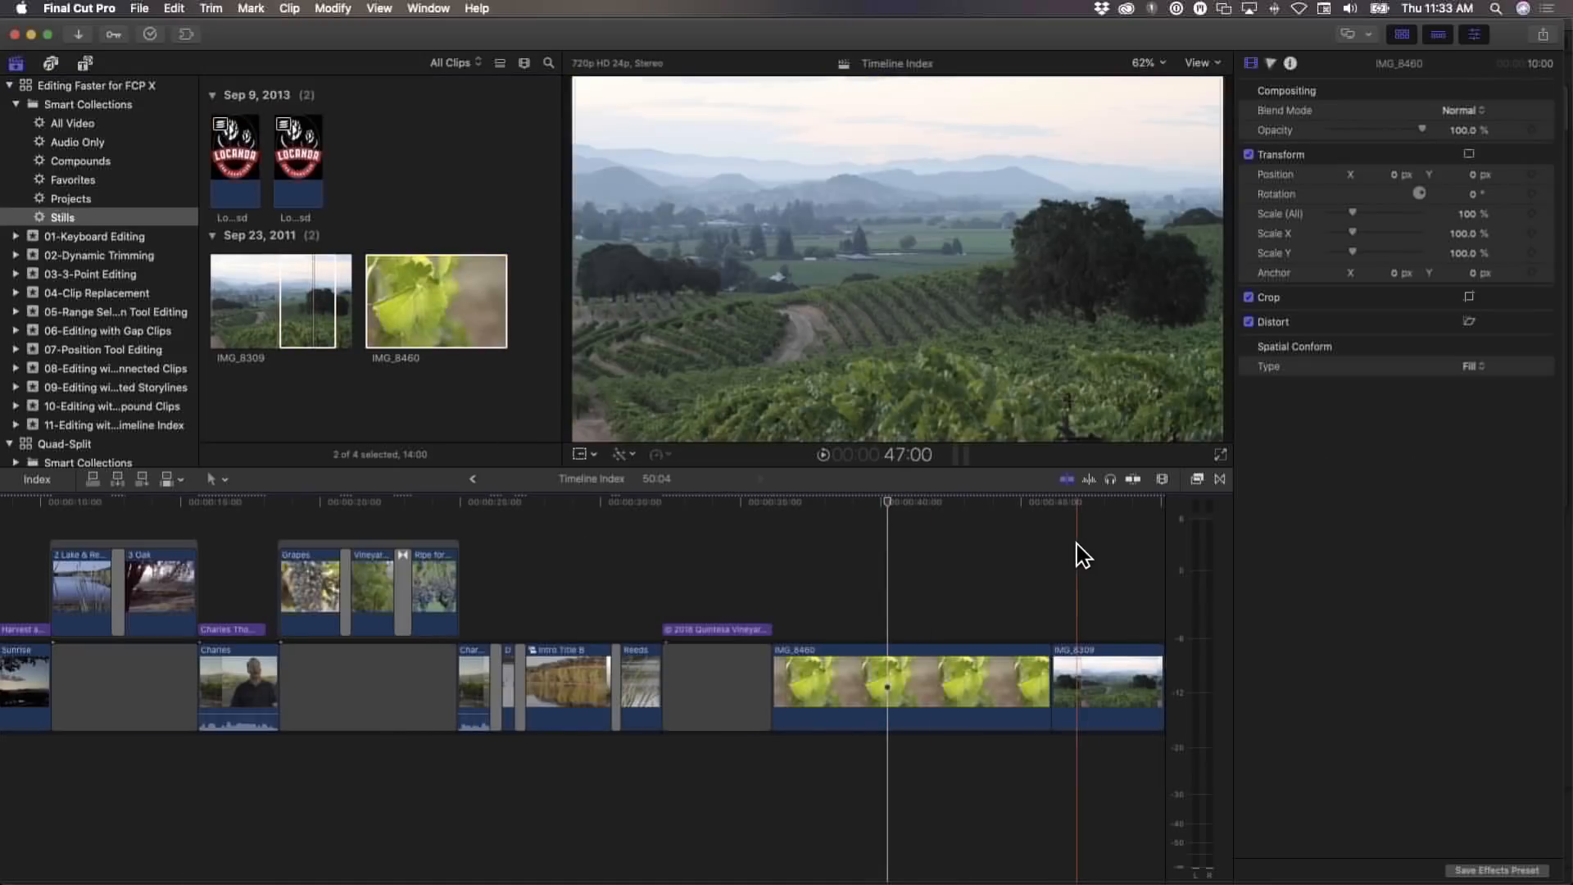
pyautogui.click(933, 547)
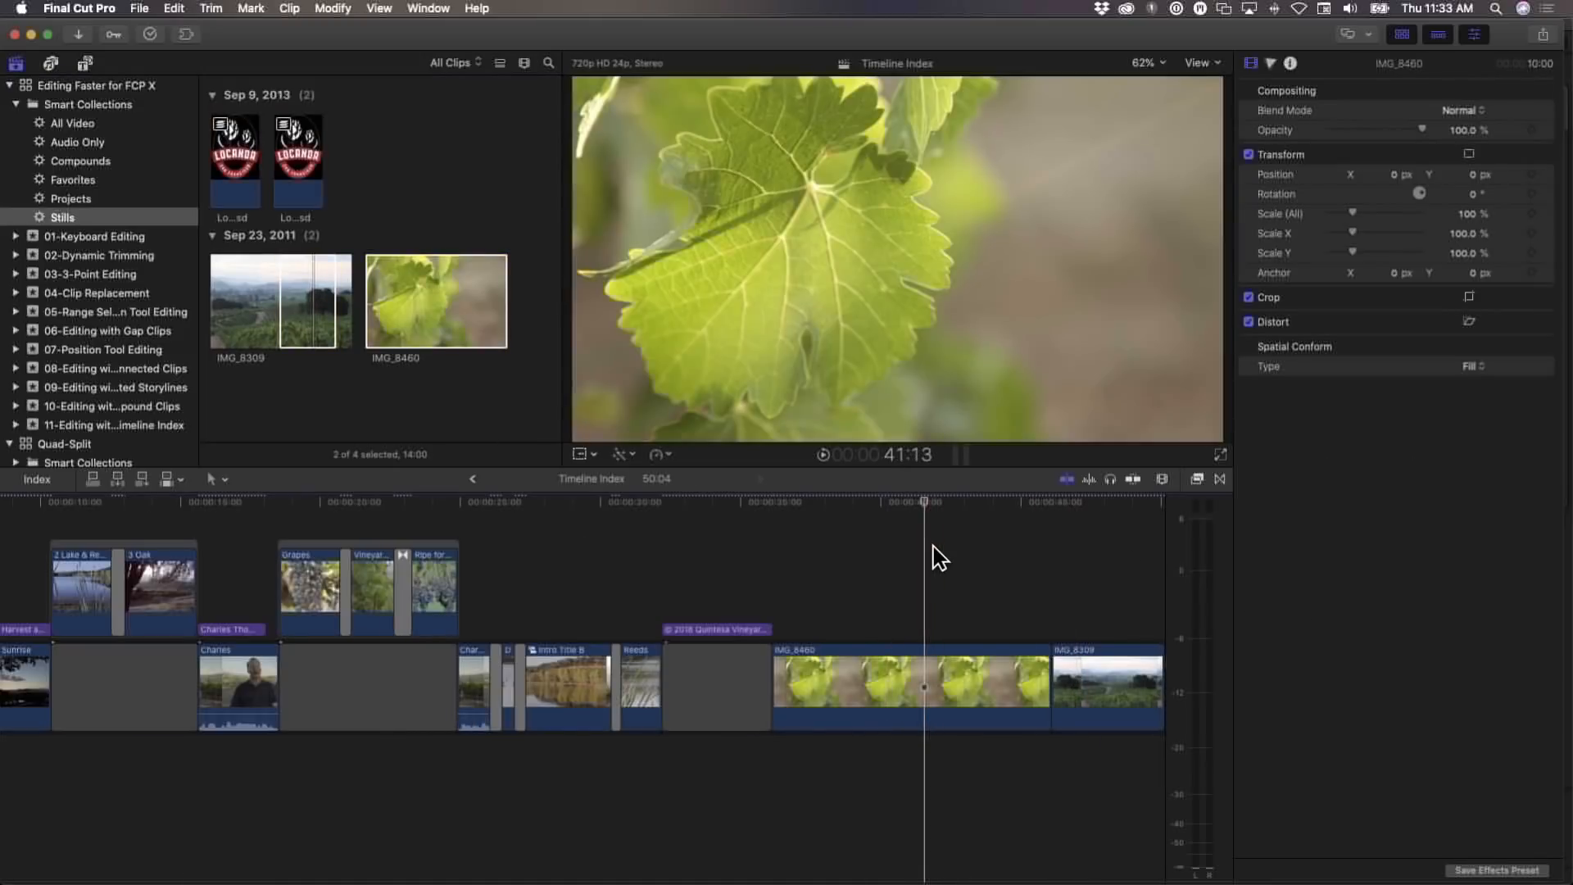
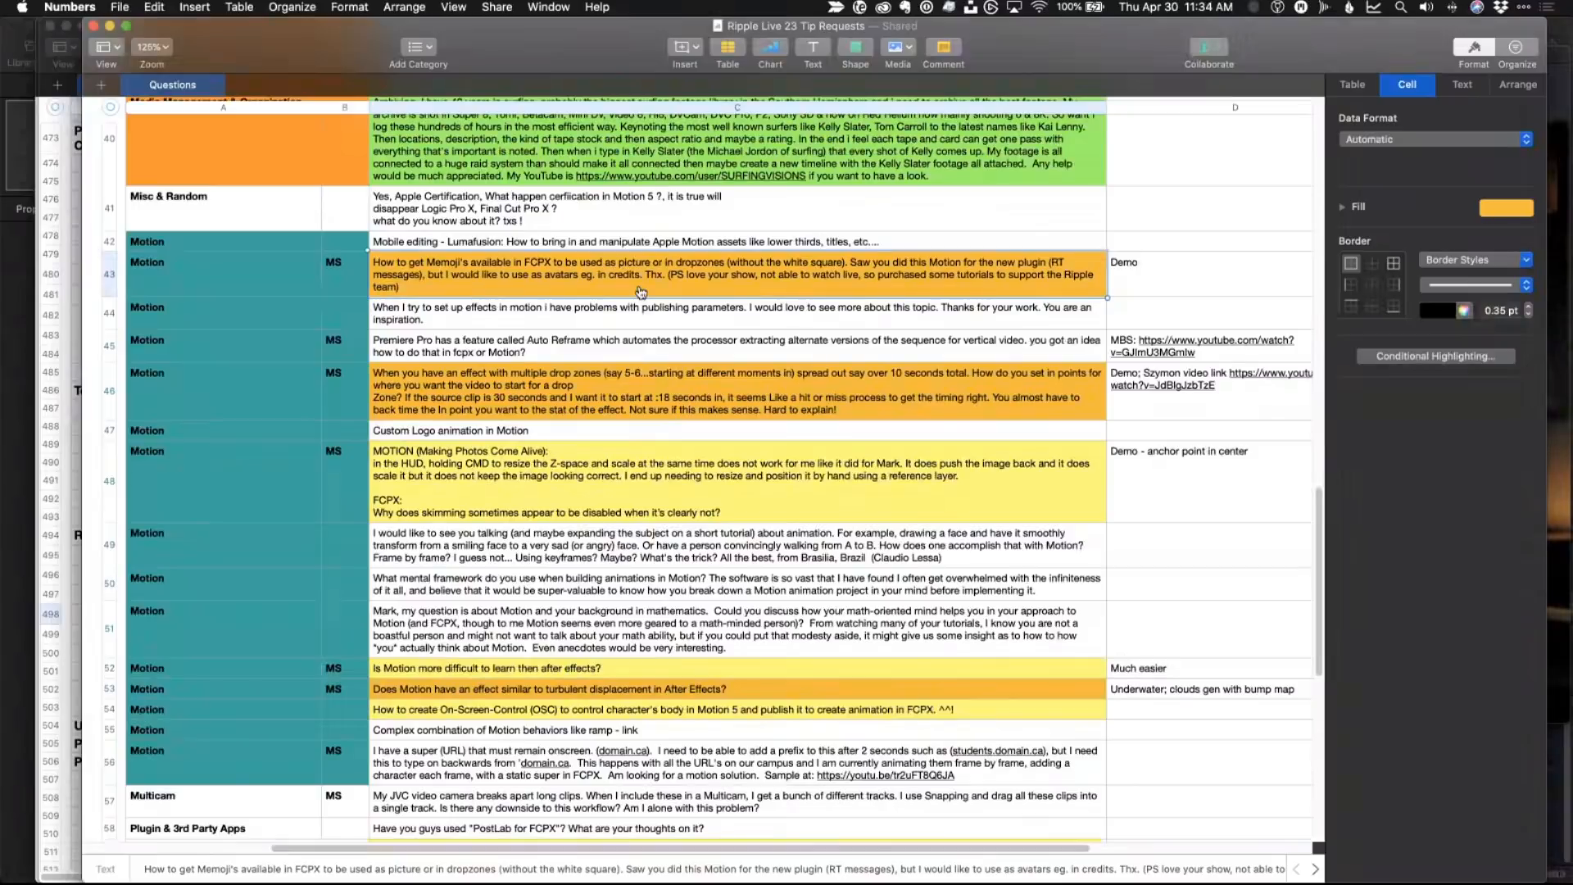
# Switch to QuickTime Player and scrub the Memoji capture movie from the Display & Brightness settings past the Memoji Stickers page
pyautogui.press('super+Tab')
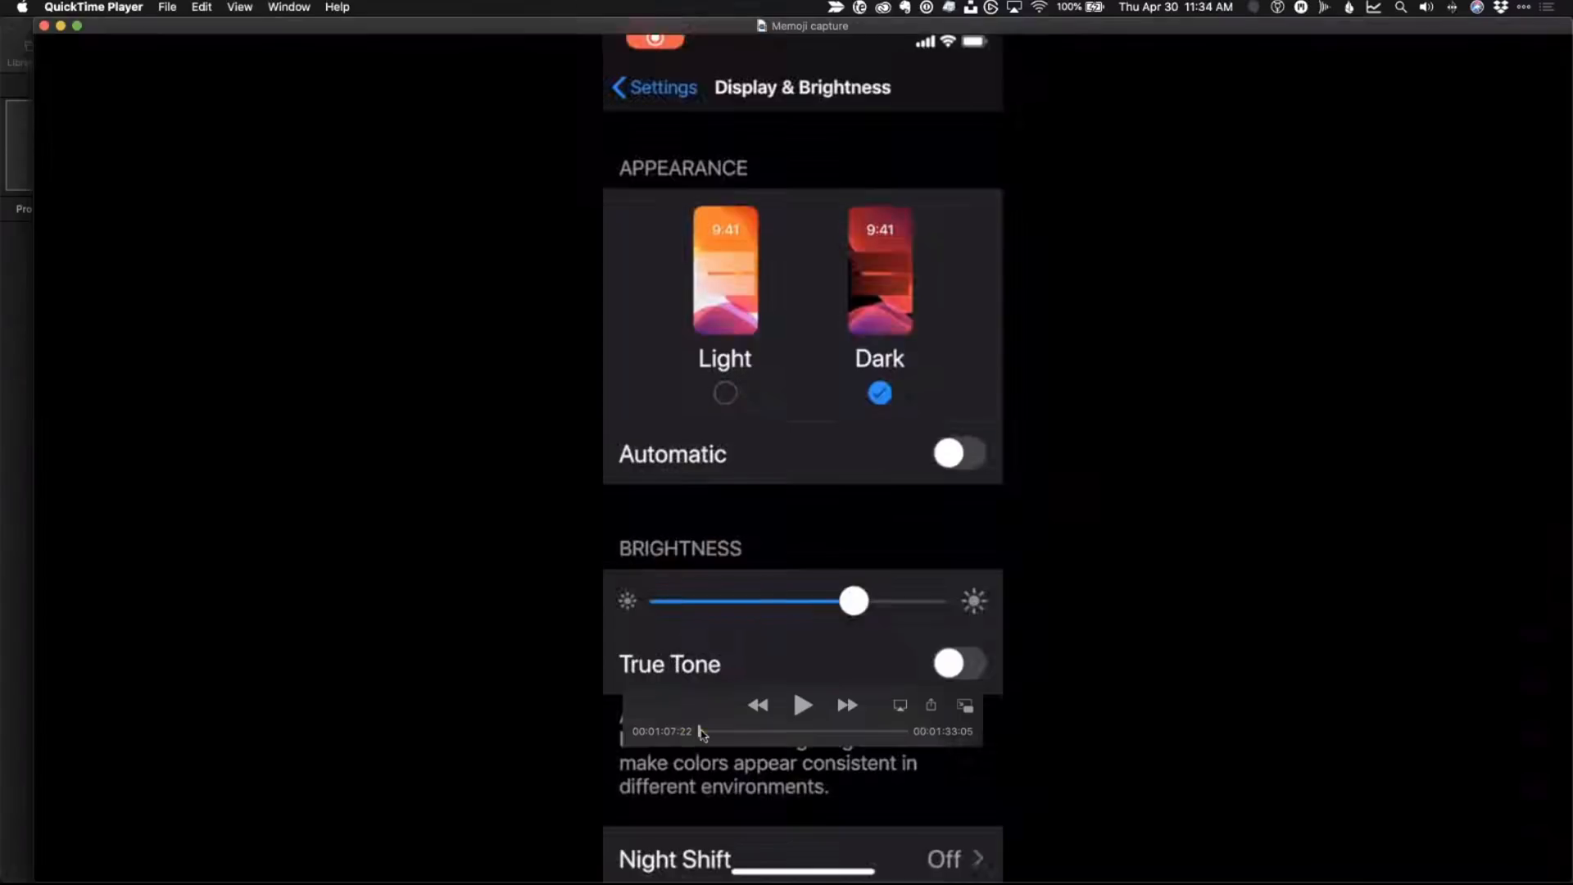
pyautogui.moveTo(700, 731); pyautogui.dragTo(721, 732)
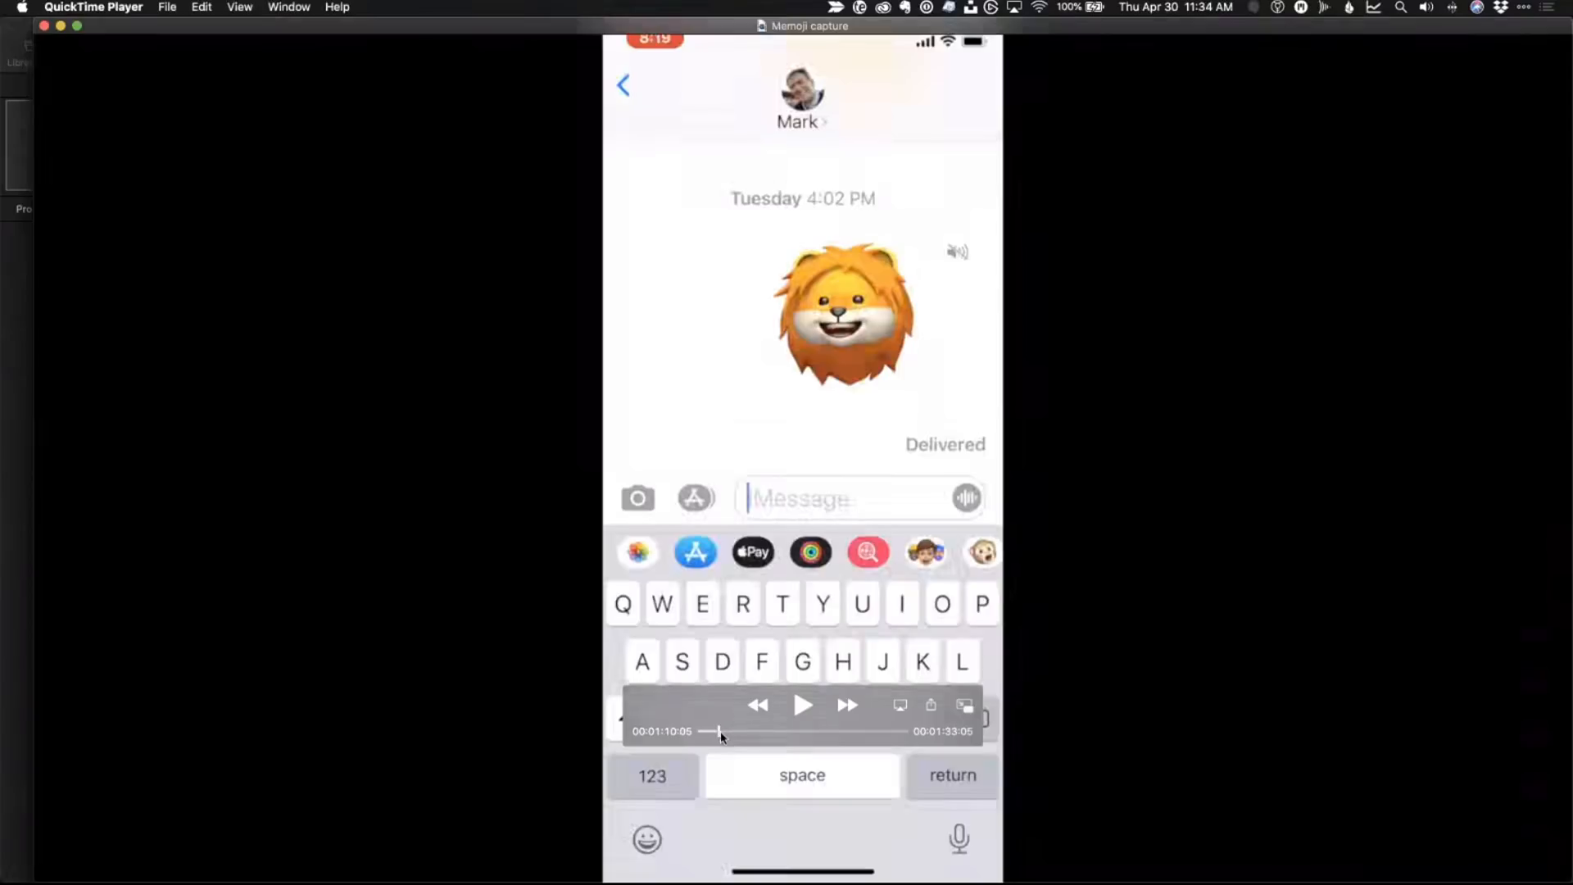
pyautogui.moveTo(721, 731); pyautogui.dragTo(731, 732)
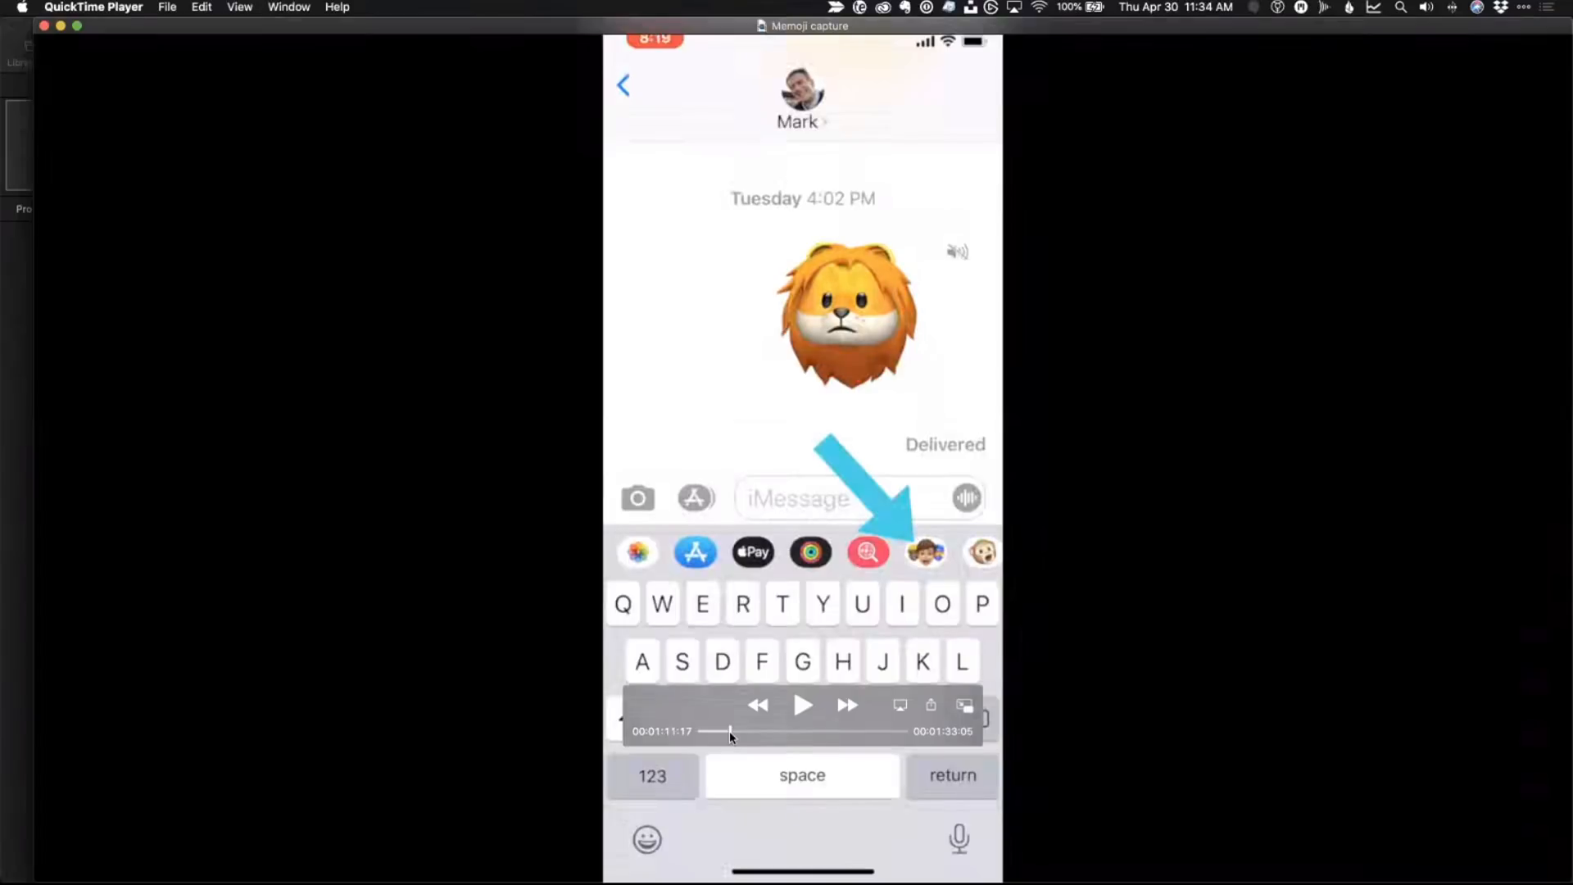
pyautogui.moveTo(729, 731); pyautogui.dragTo(739, 734)
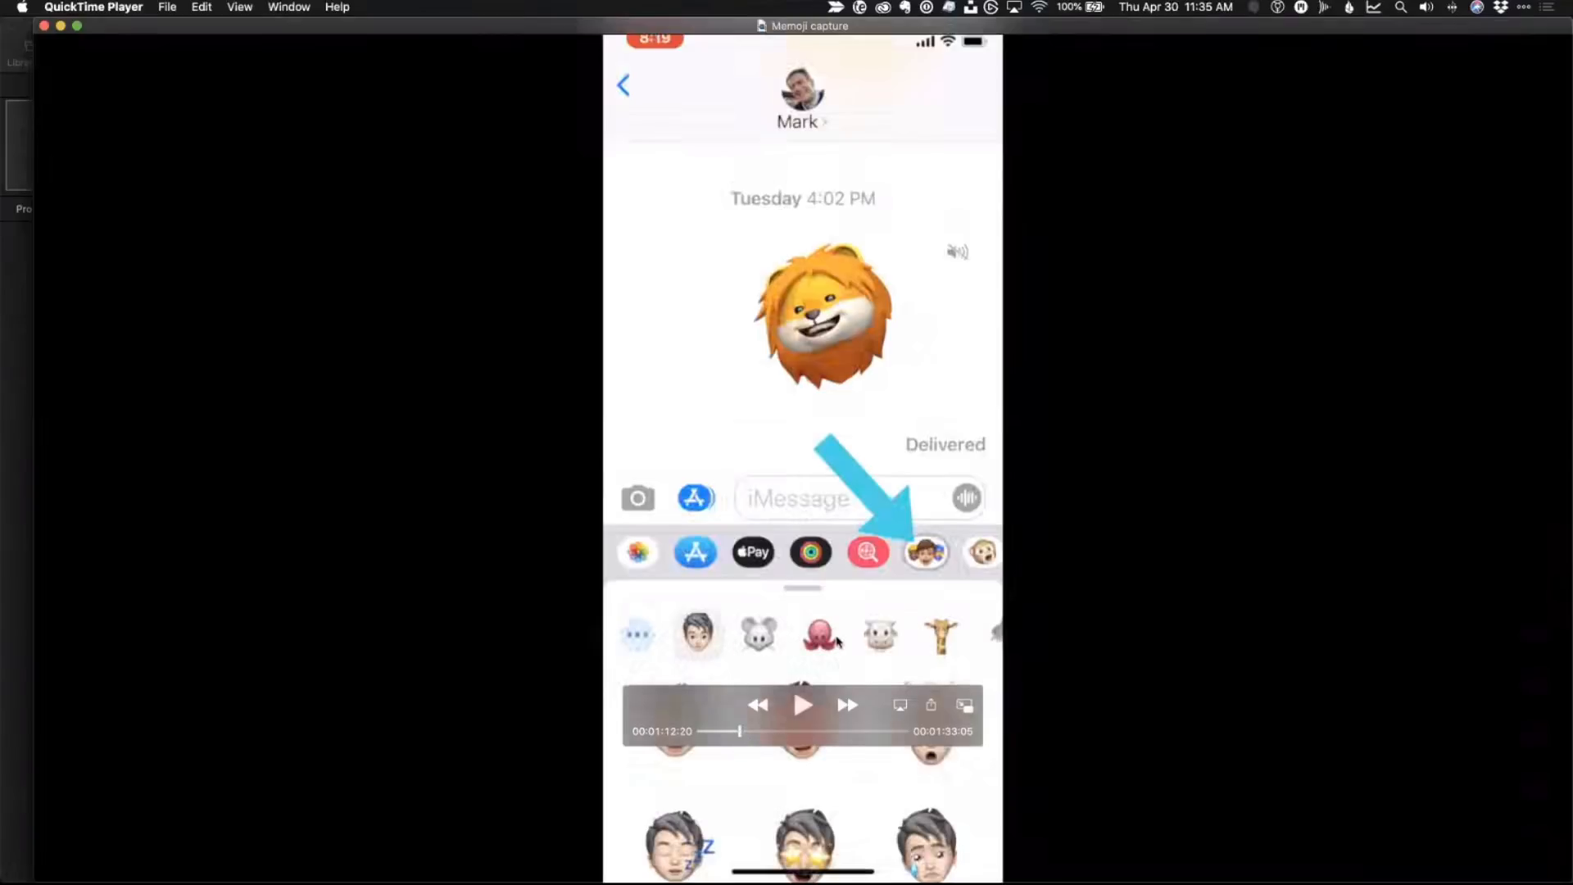
pyautogui.moveTo(743, 730); pyautogui.dragTo(774, 729)
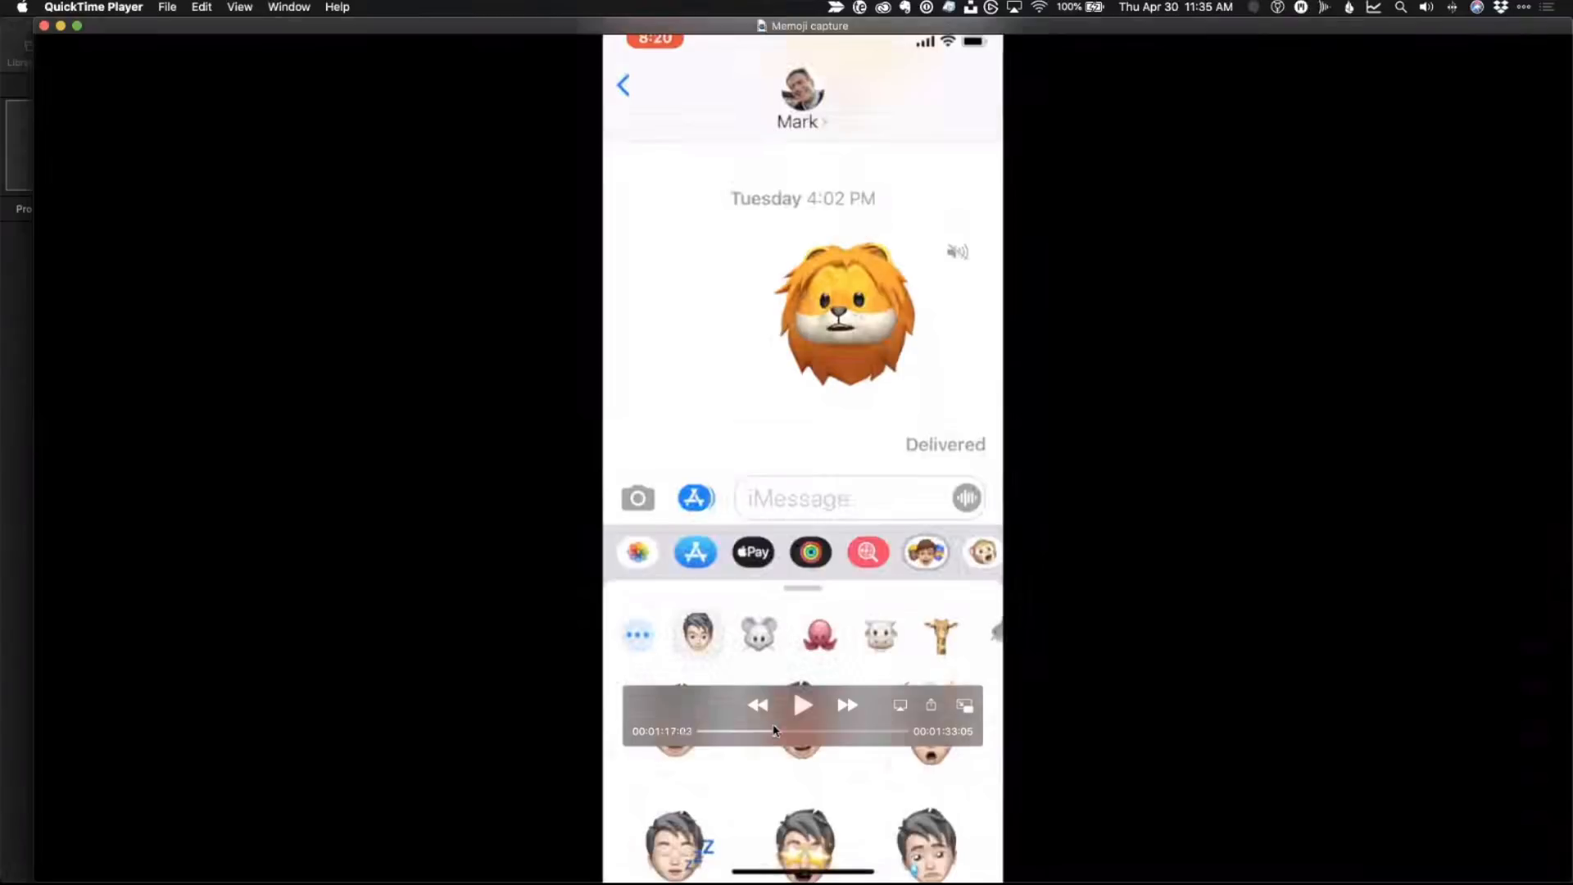
pyautogui.moveTo(774, 729); pyautogui.dragTo(817, 730)
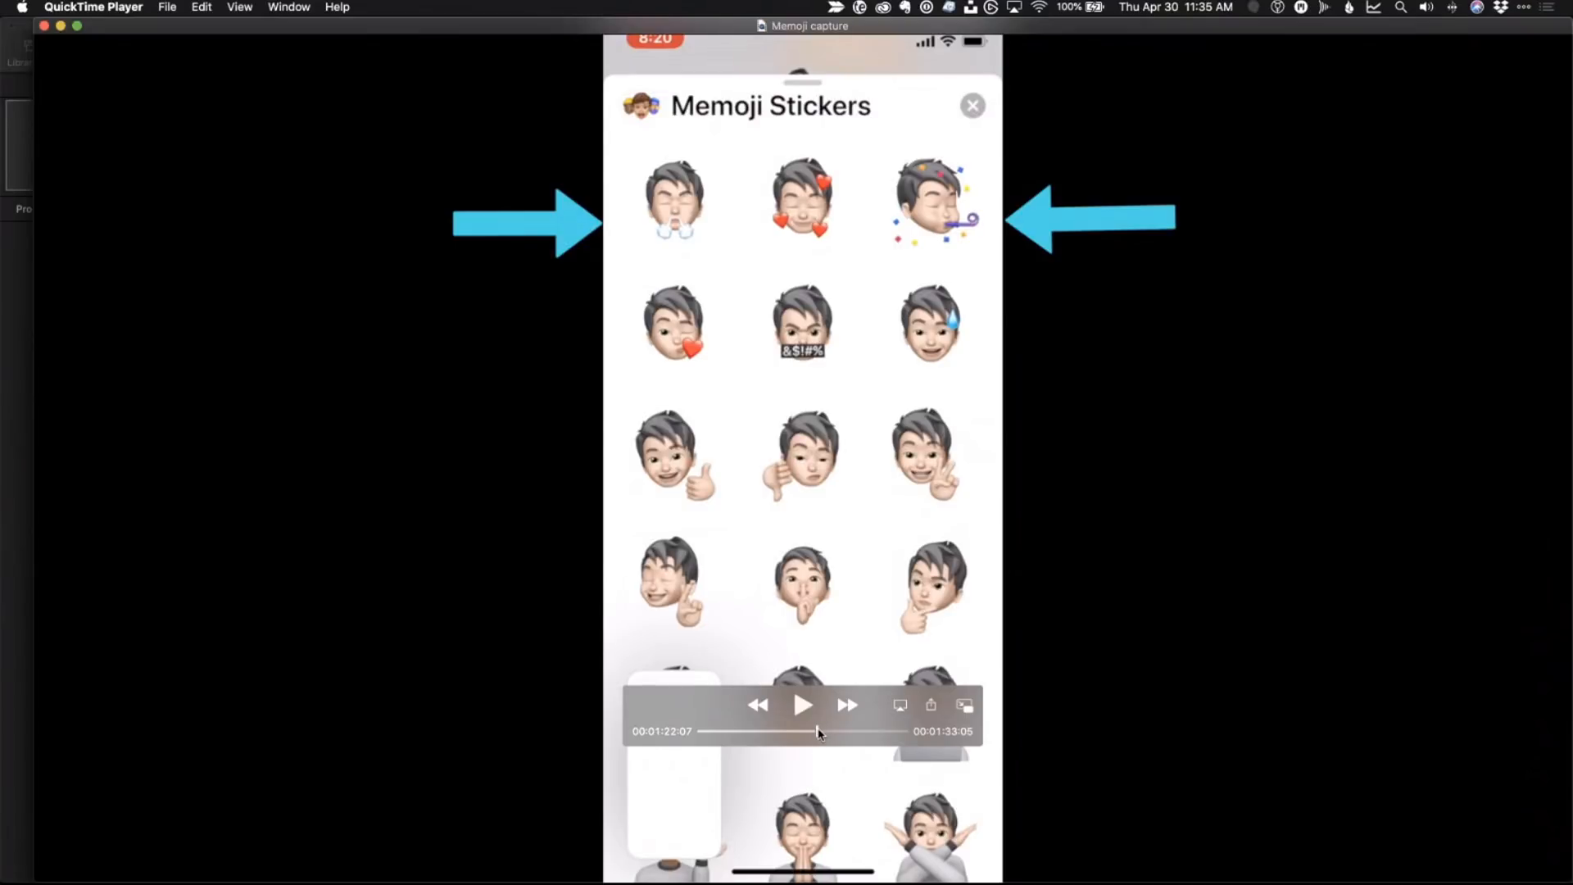
pyautogui.moveTo(818, 731); pyautogui.dragTo(851, 730)
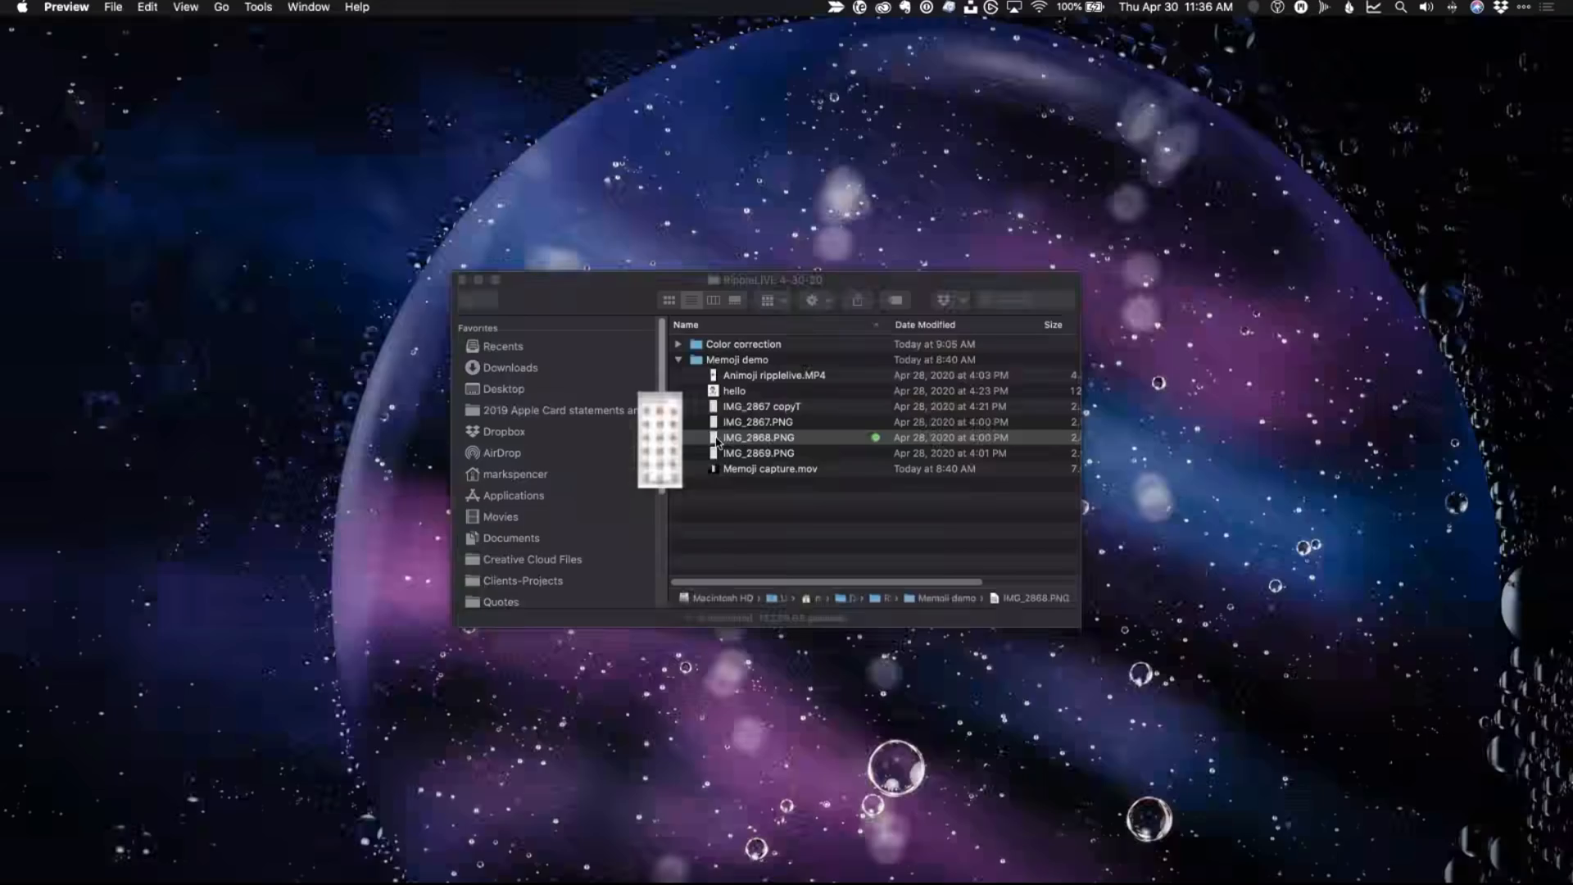
# Crop IMG_2868.PNG in Preview to the first five rows of Memoji stickers, leaving out the header
pyautogui.moveTo(922, 51); pyautogui.dragTo(899, 52)
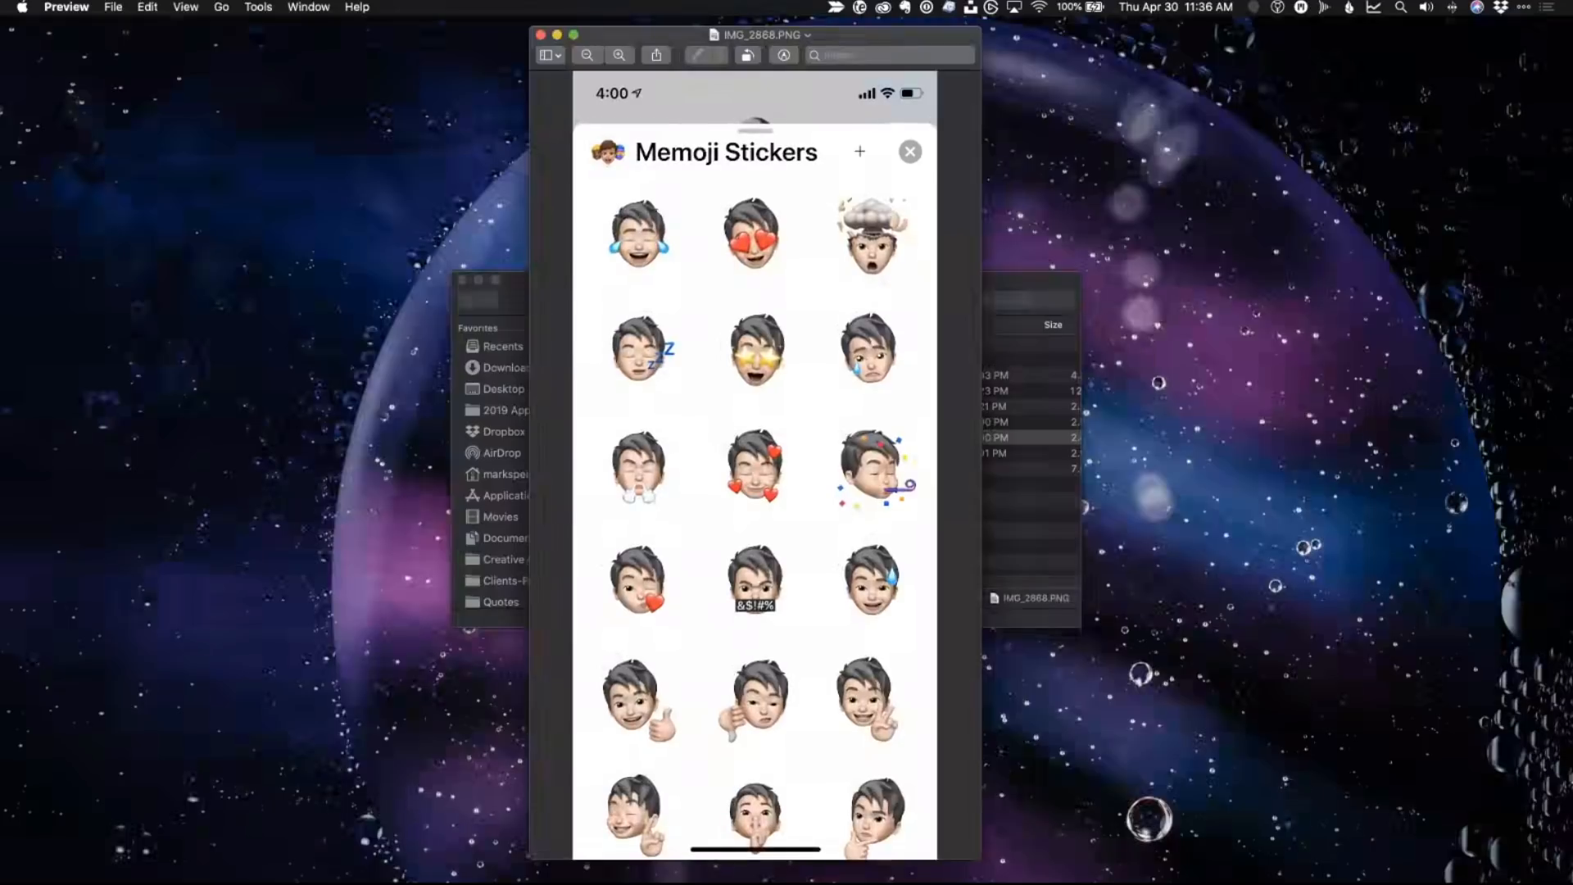
pyautogui.moveTo(870, 39); pyautogui.dragTo(851, 39)
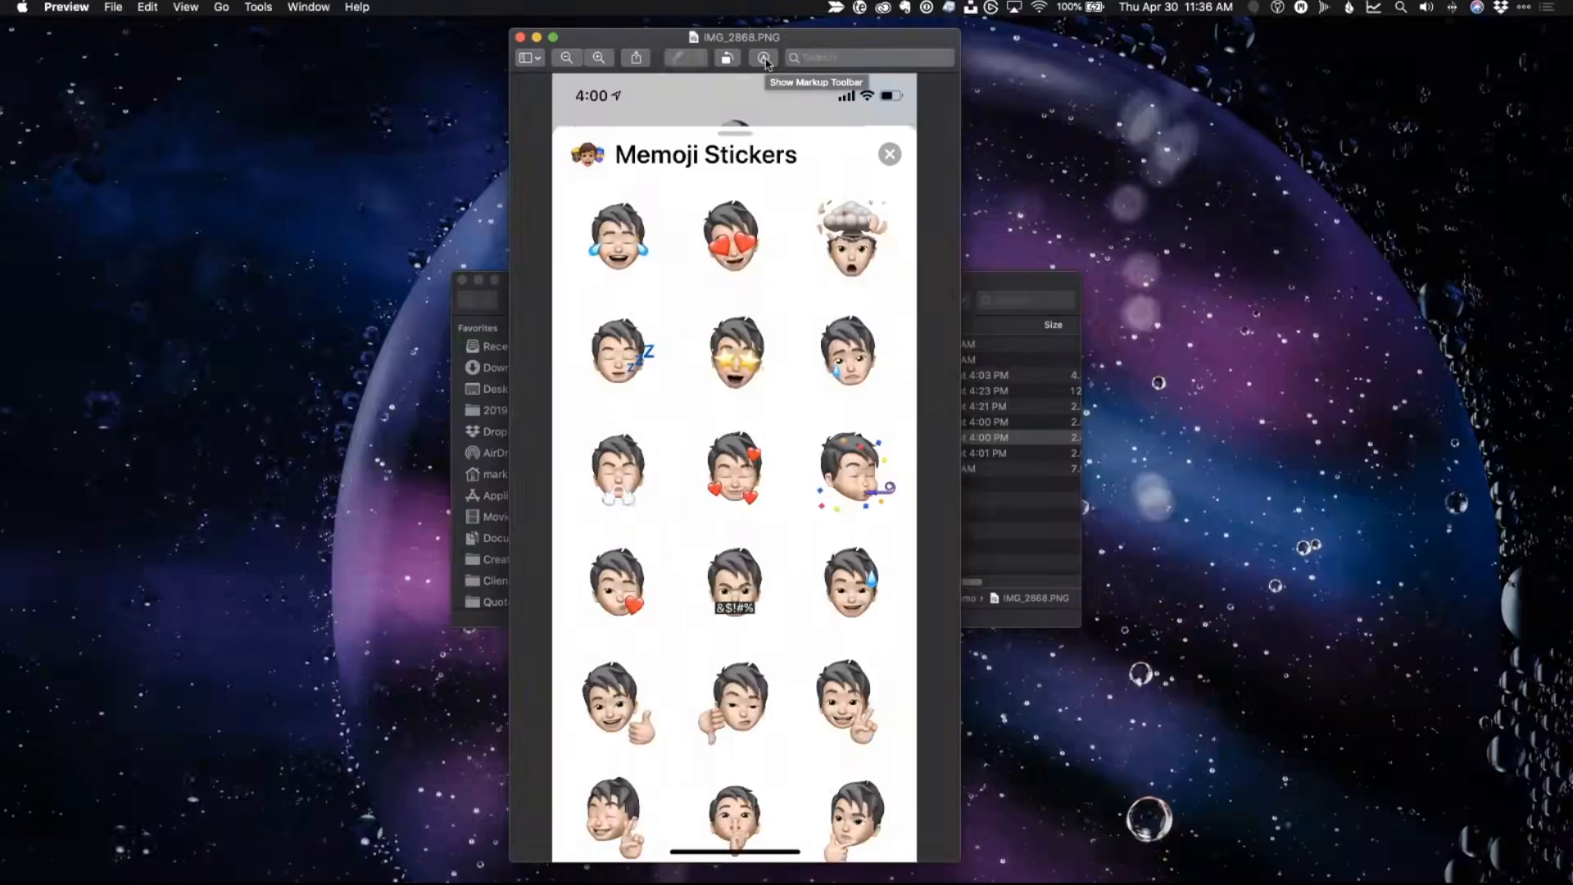
pyautogui.click(764, 59)
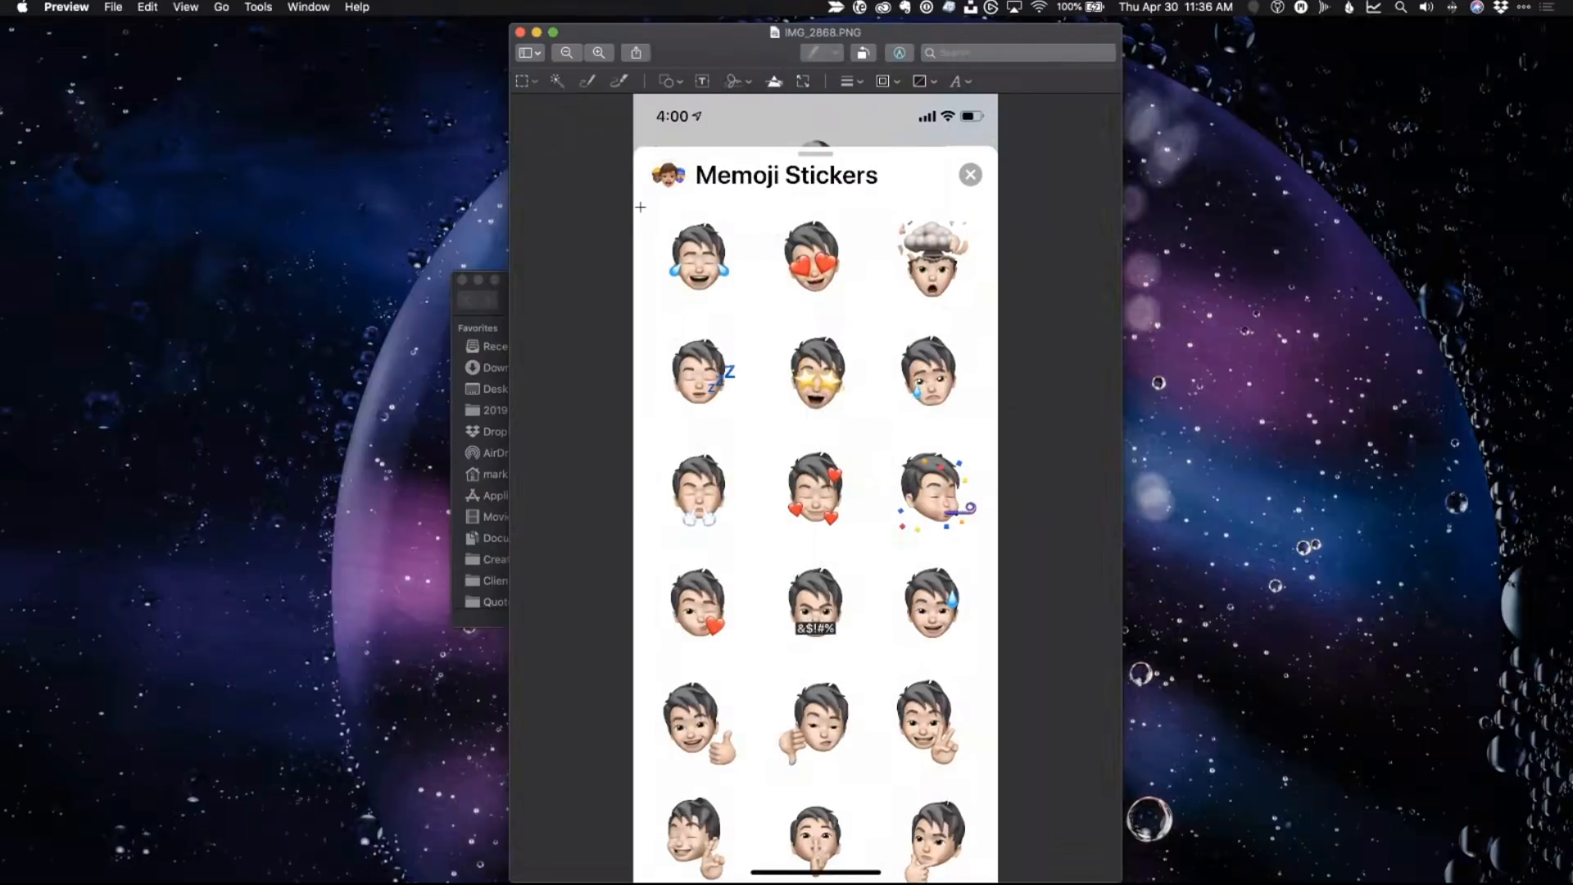
pyautogui.moveTo(644, 202); pyautogui.dragTo(991, 789)
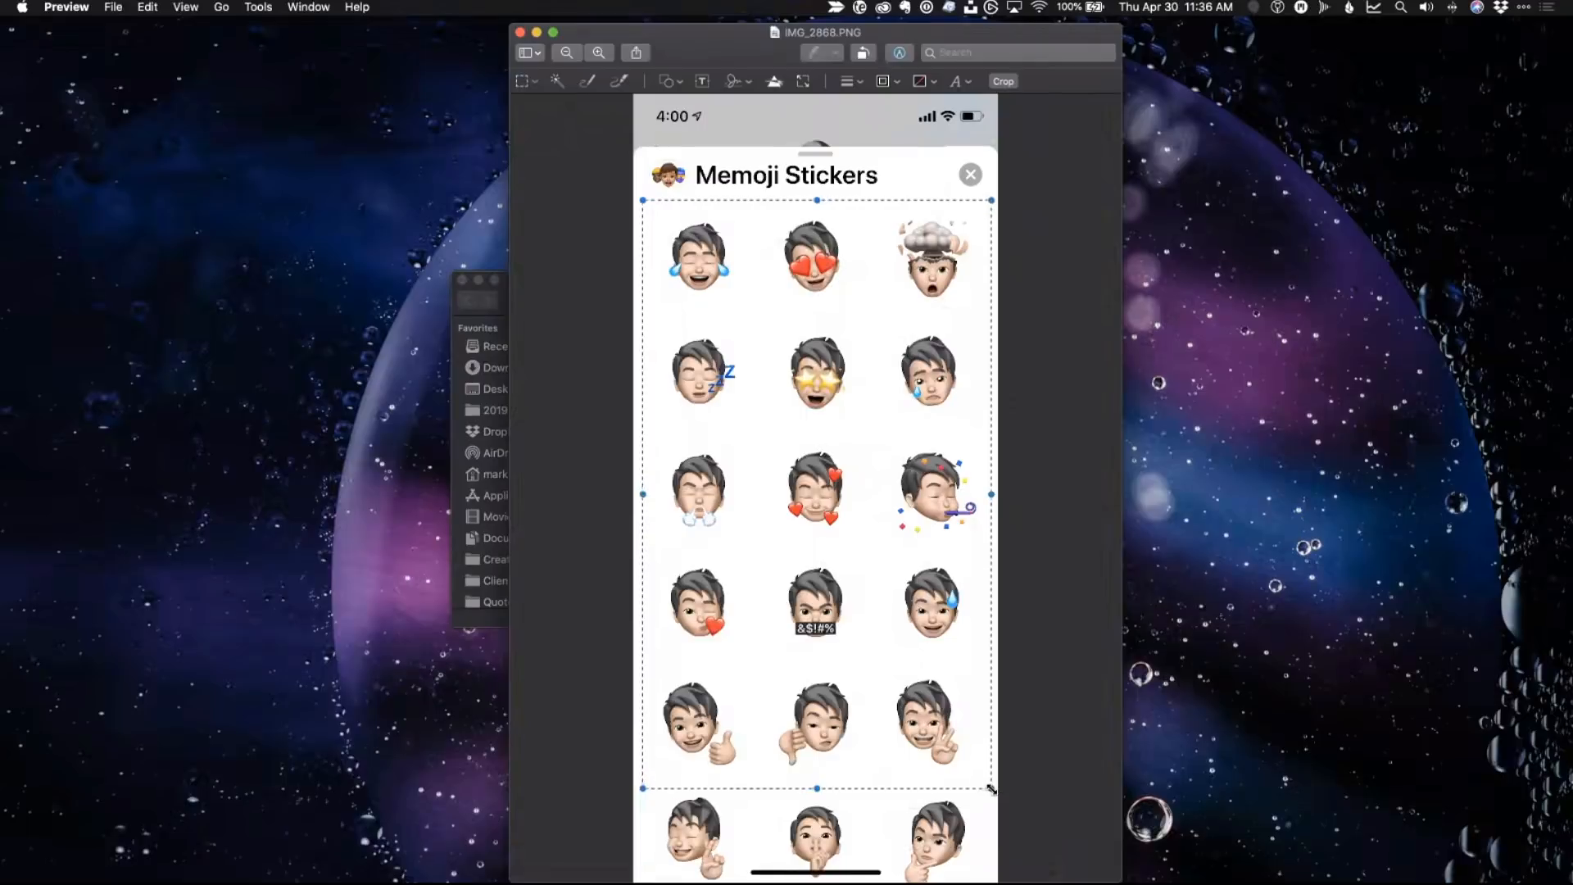
pyautogui.press('super+k')
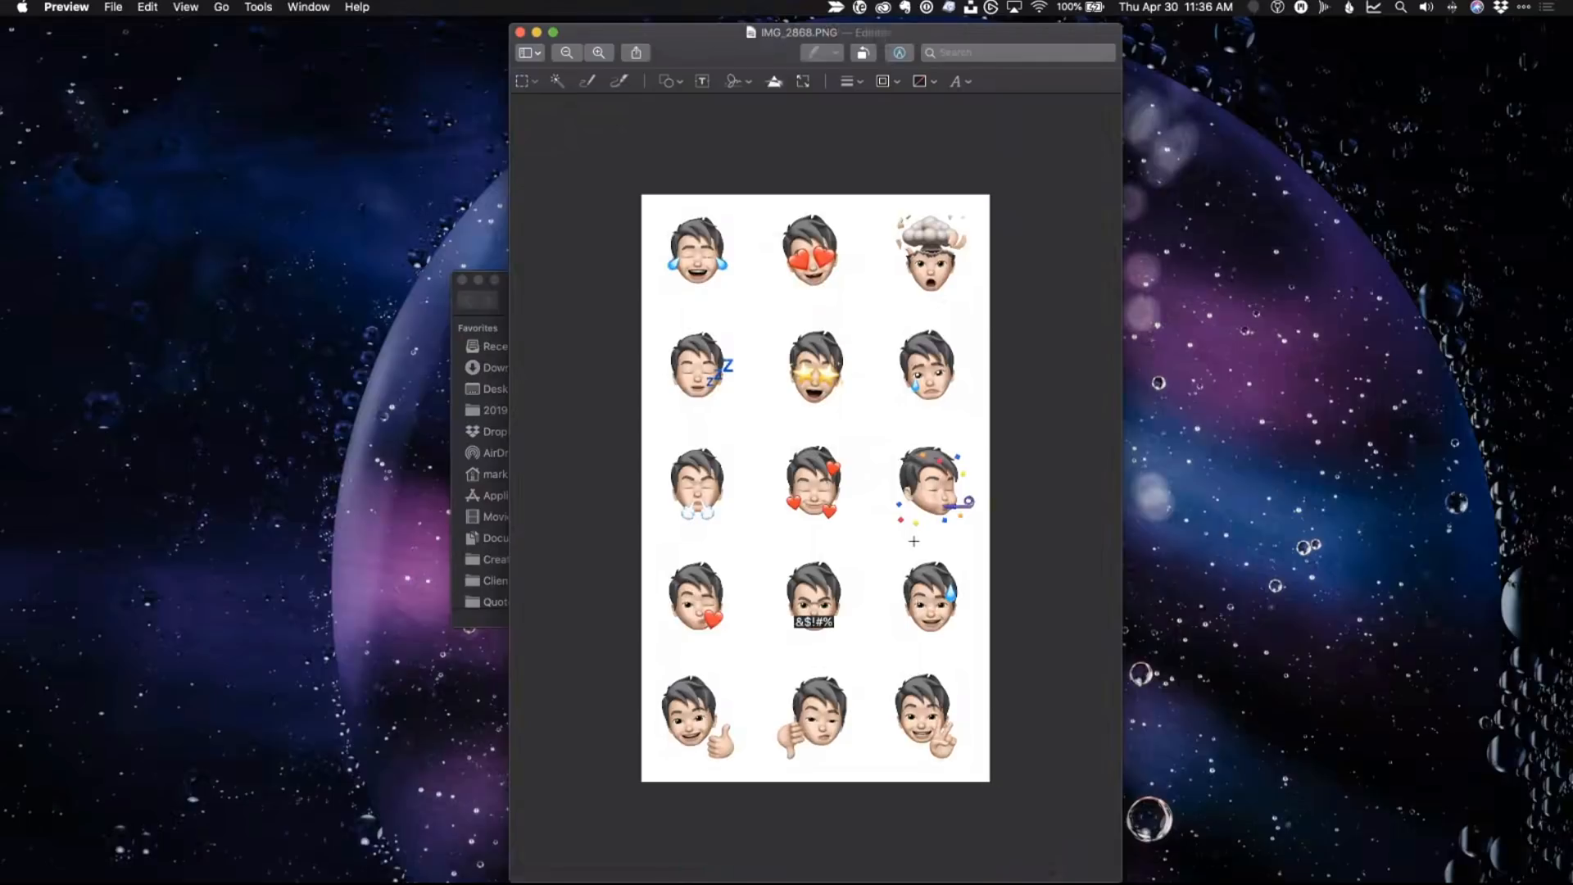
# Select the white background around the stickers with Instant Alpha and delete it
pyautogui.click(556, 82)
pyautogui.moveTo(762, 225)
pyautogui.mouseDown()
pyautogui.moveTo(756, 297)
pyautogui.moveTo(764, 247)
pyautogui.mouseUp()
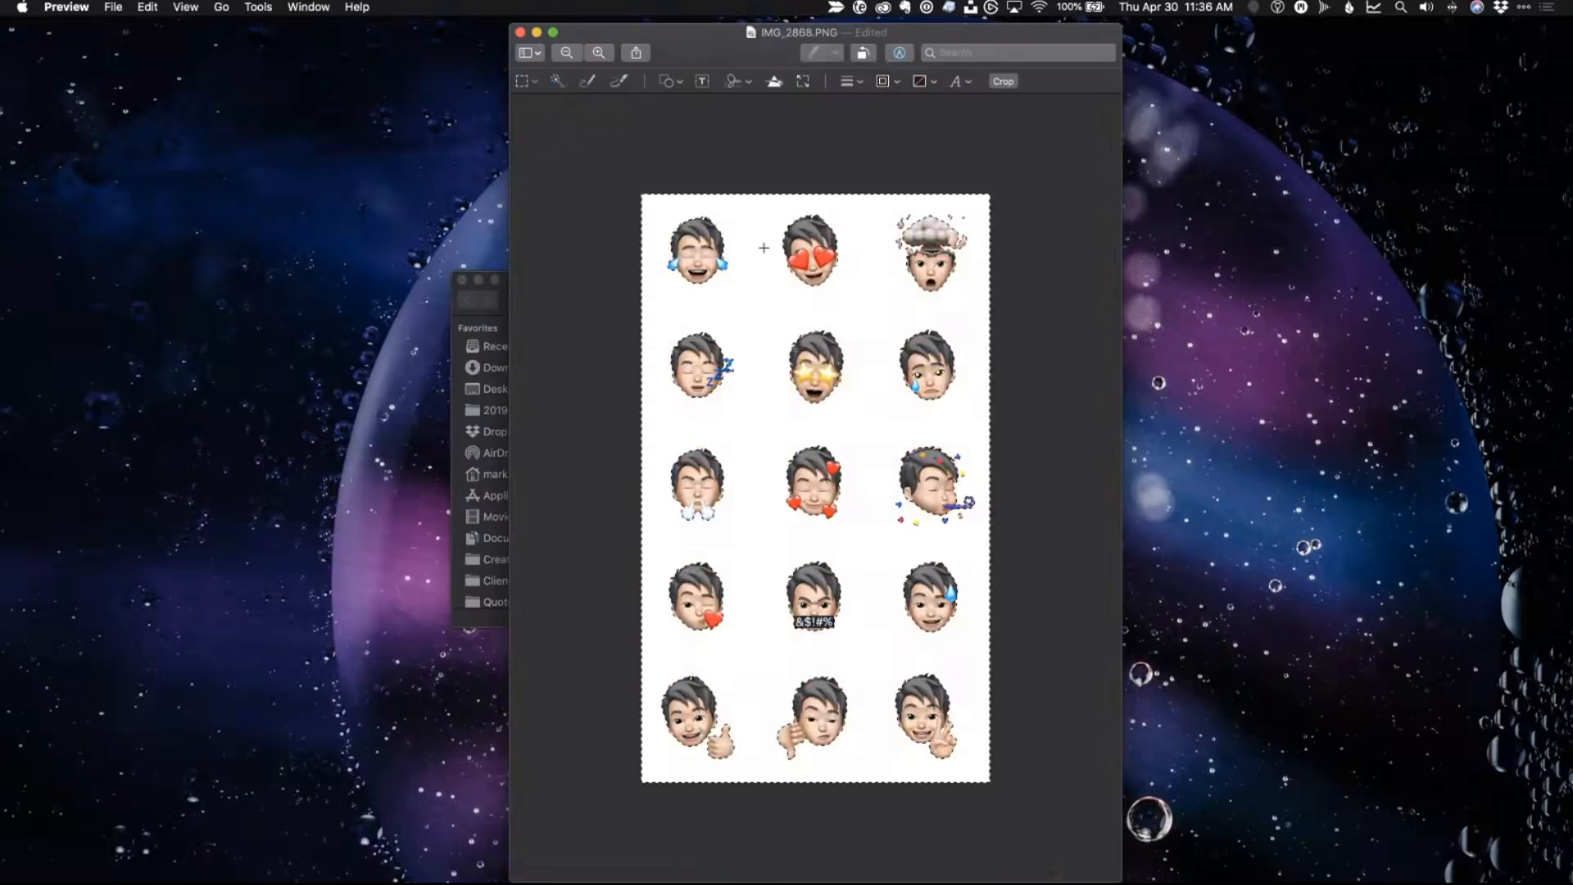
pyautogui.press('Delete')
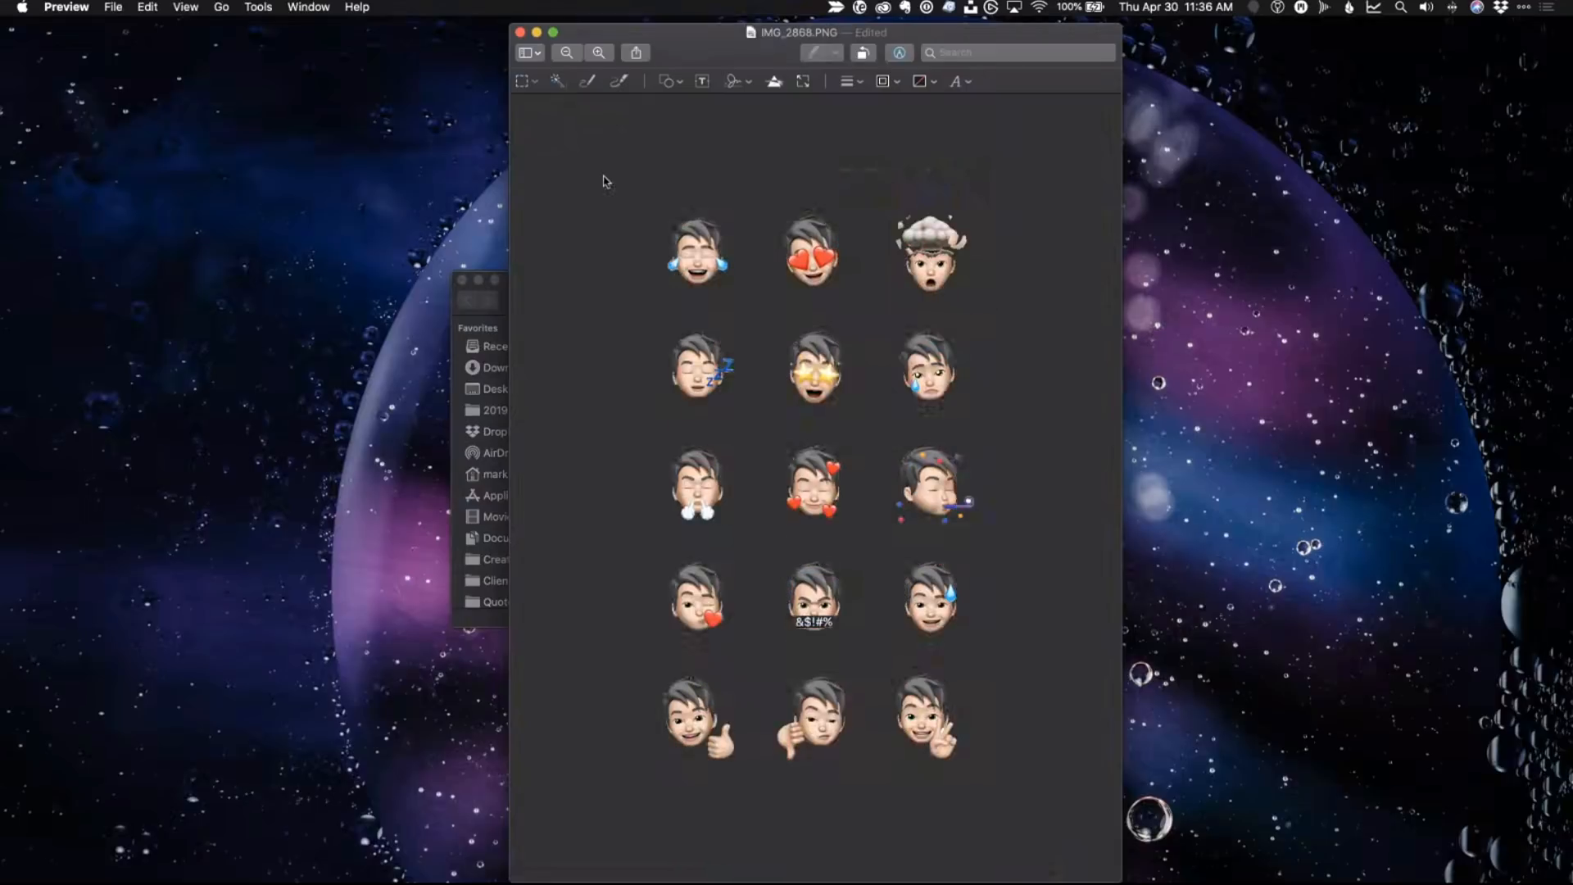
# Open the image's export options to review the PNG format and Alpha settings, then cancel without exporting
pyautogui.click(121, 7)
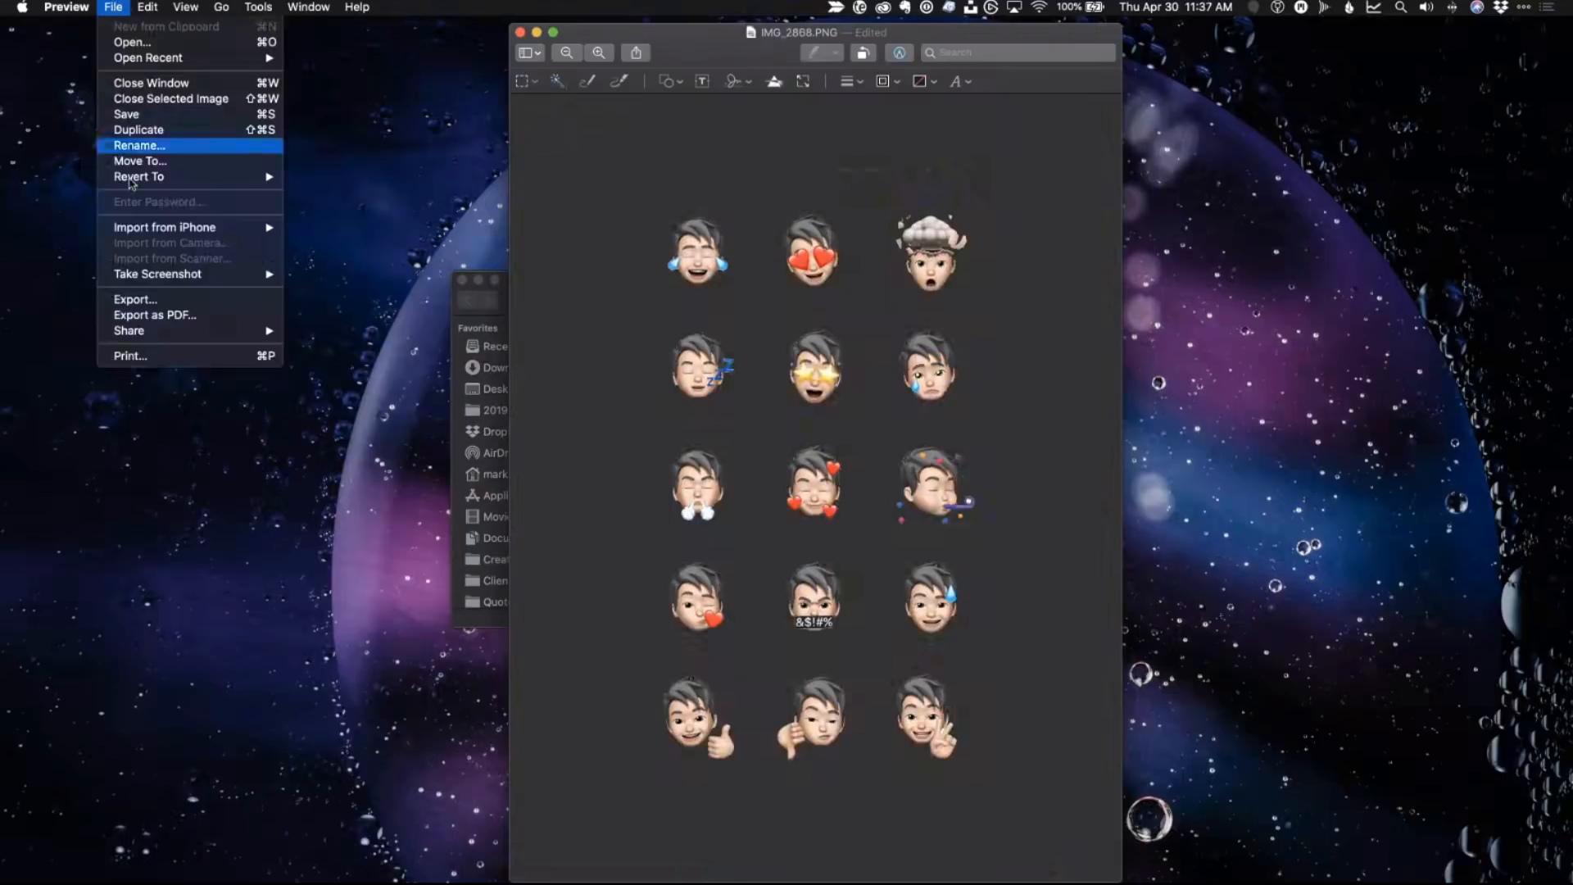
pyautogui.click(155, 305)
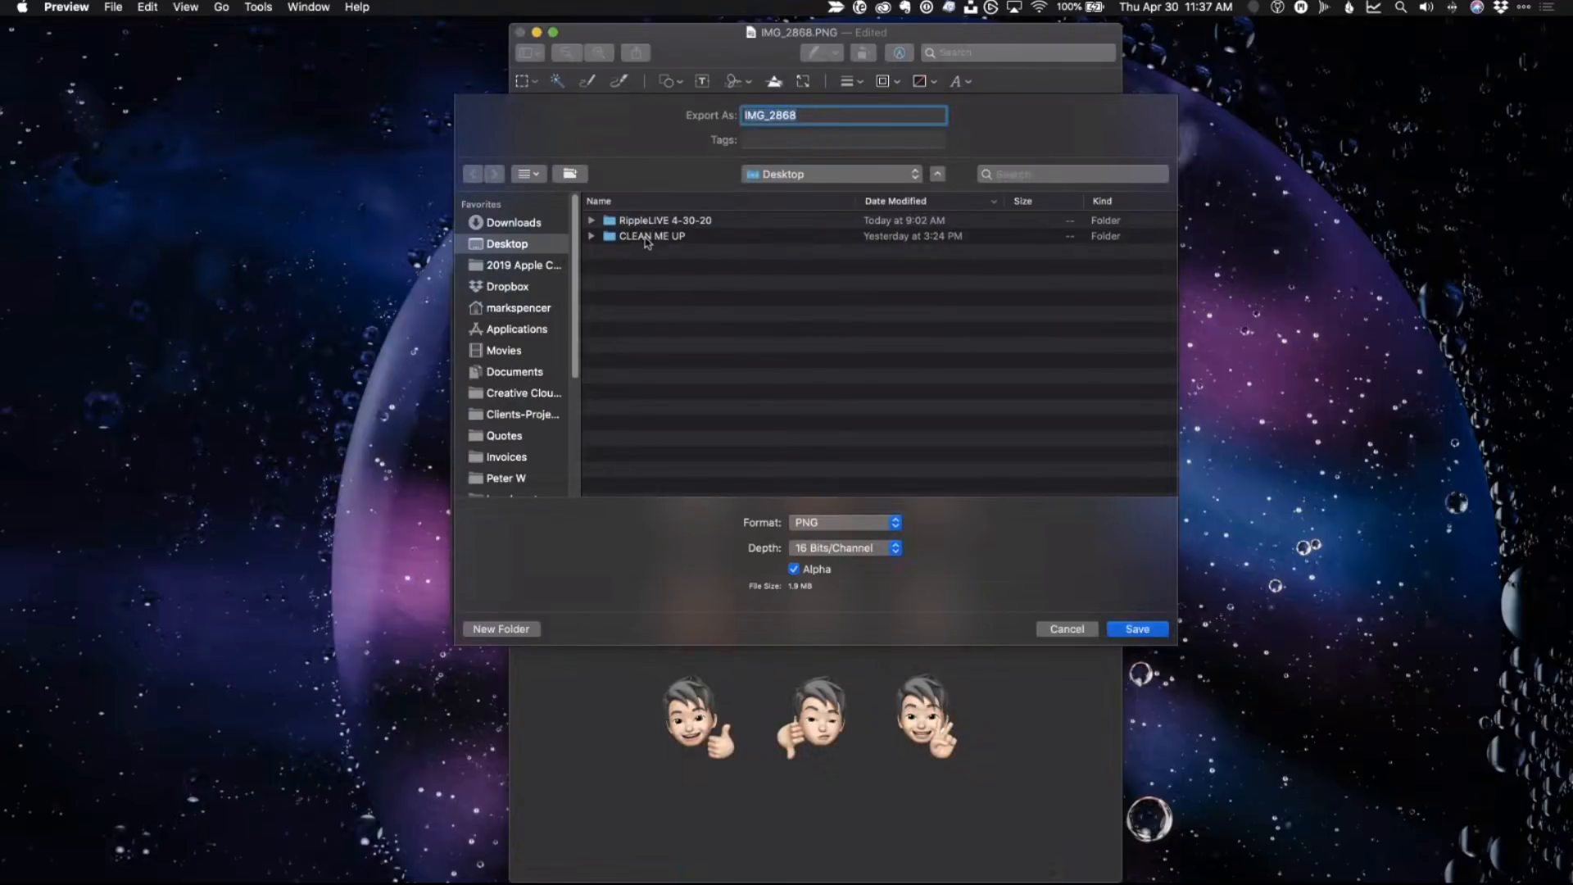
pyautogui.click(1065, 630)
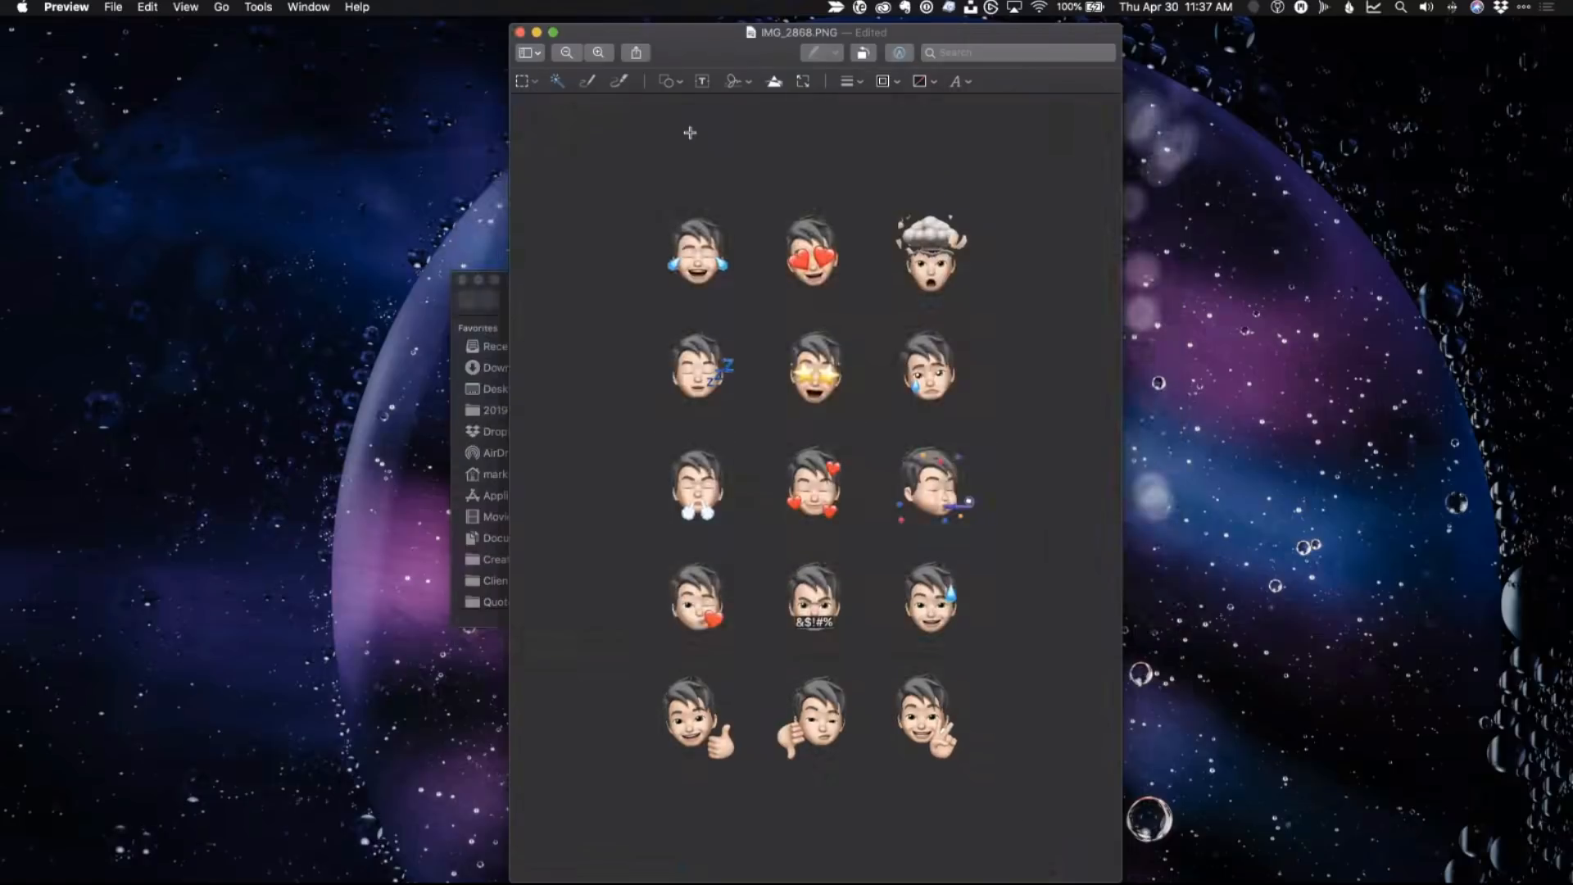
# Undo the background removal and the crop of IMG_2868.PNG, then close the image
pyautogui.press('super+z')
pyautogui.press('super+z')
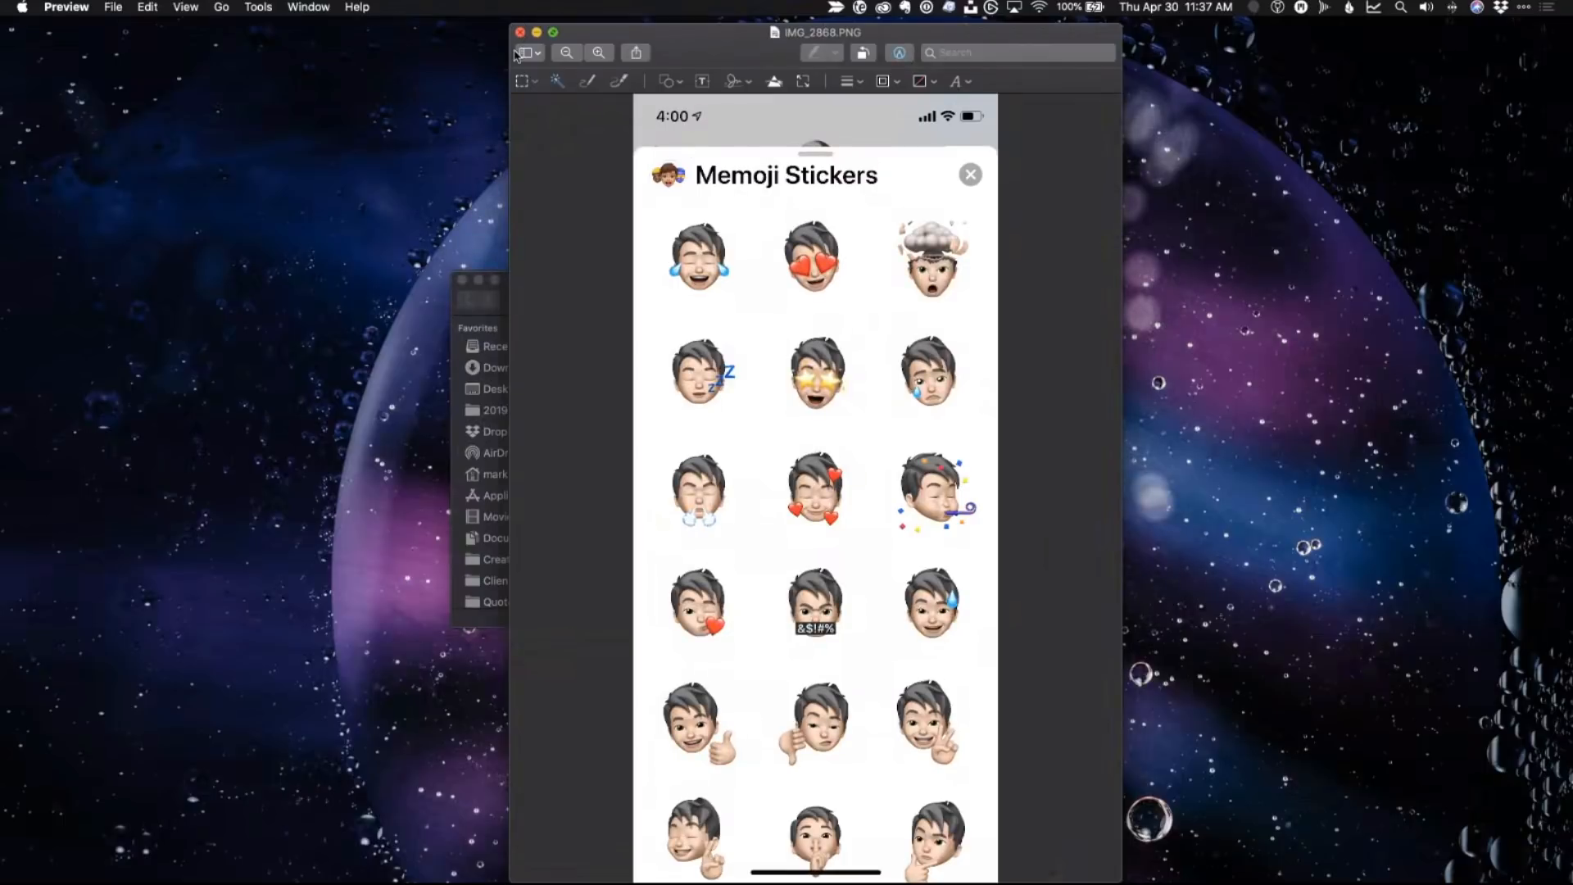
pyautogui.press('super+w')
# Open IMG_2868.PNG from the Memoji demo folder in Pixelmator and select its white background with the Magic Wand
pyautogui.click(691, 442)
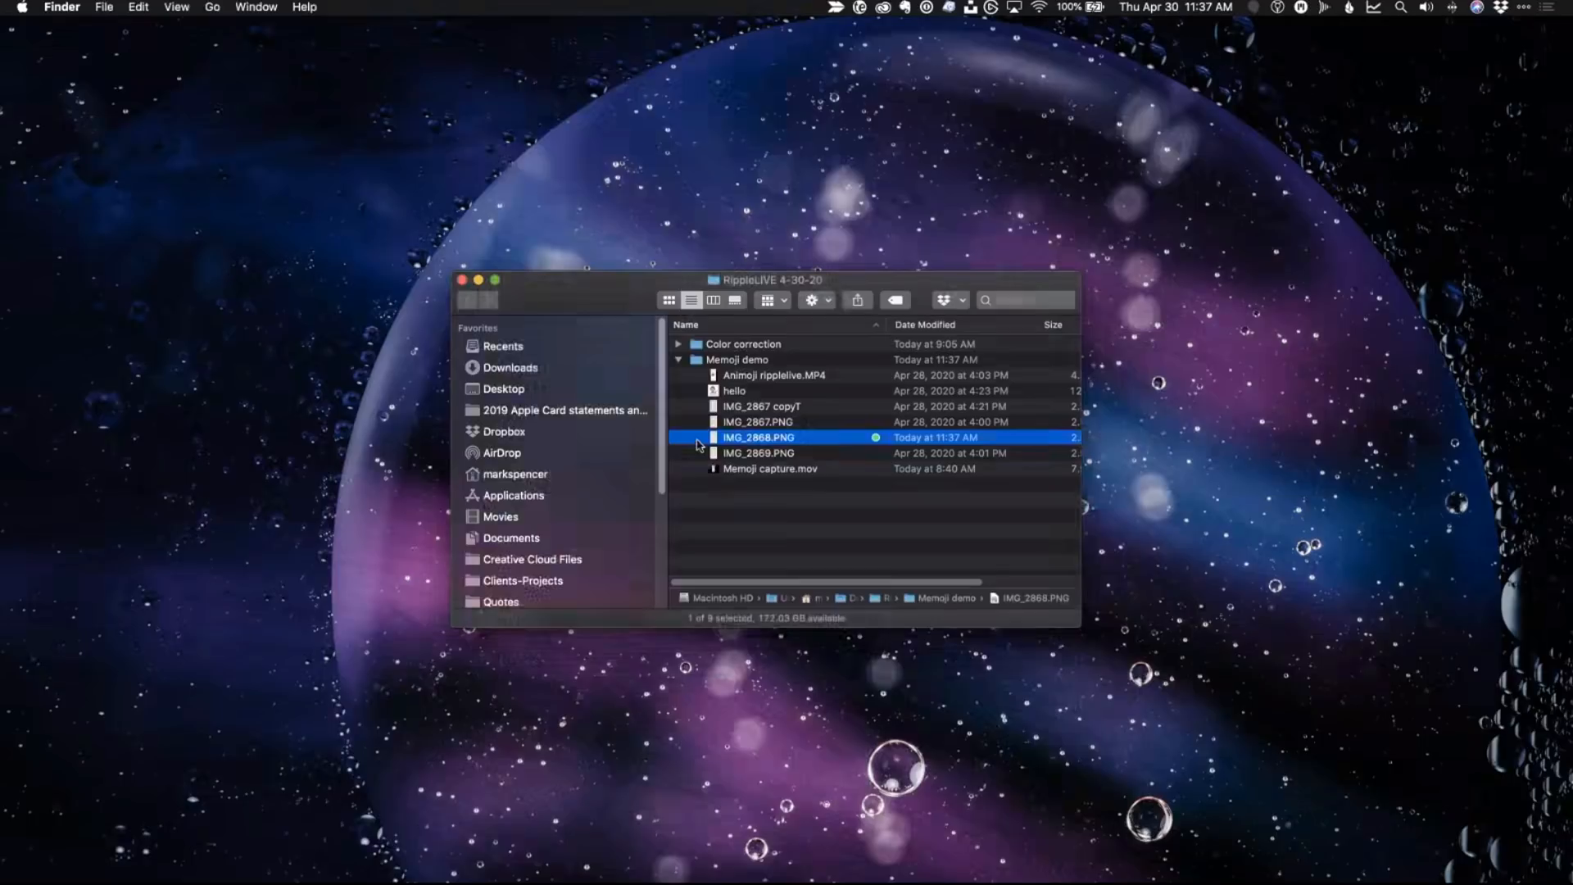
pyautogui.doubleClick(698, 444)
pyautogui.moveTo(703, 292); pyautogui.dragTo(703, 294)
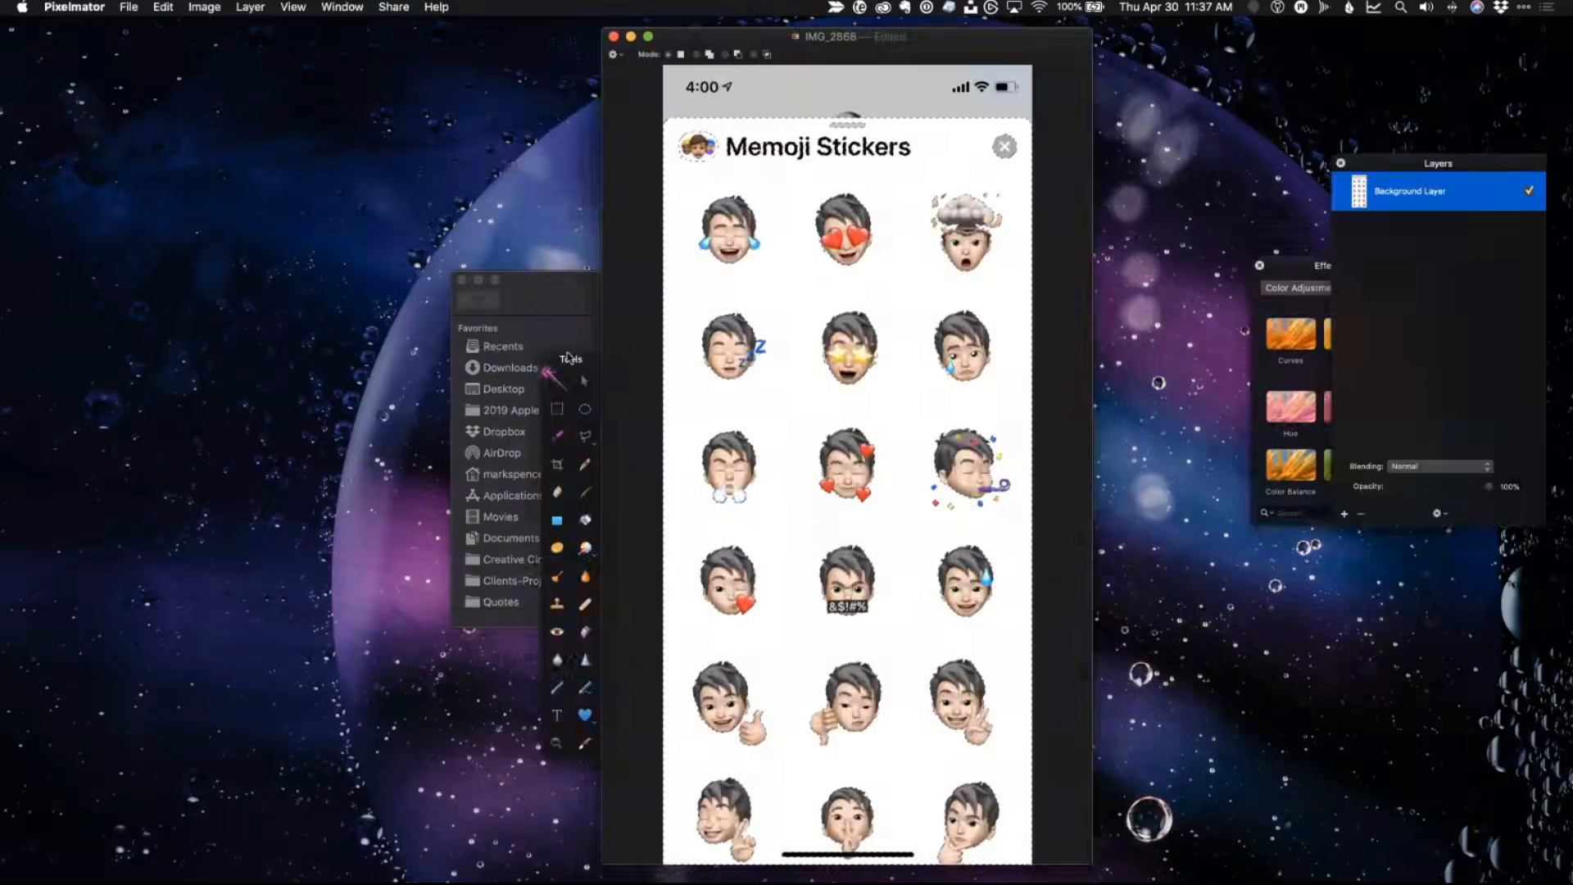
# Close the Finder window behind the image, place the Tools palette beside the canvas, and clear the background selection
pyautogui.moveTo(566, 347); pyautogui.dragTo(470, 208)
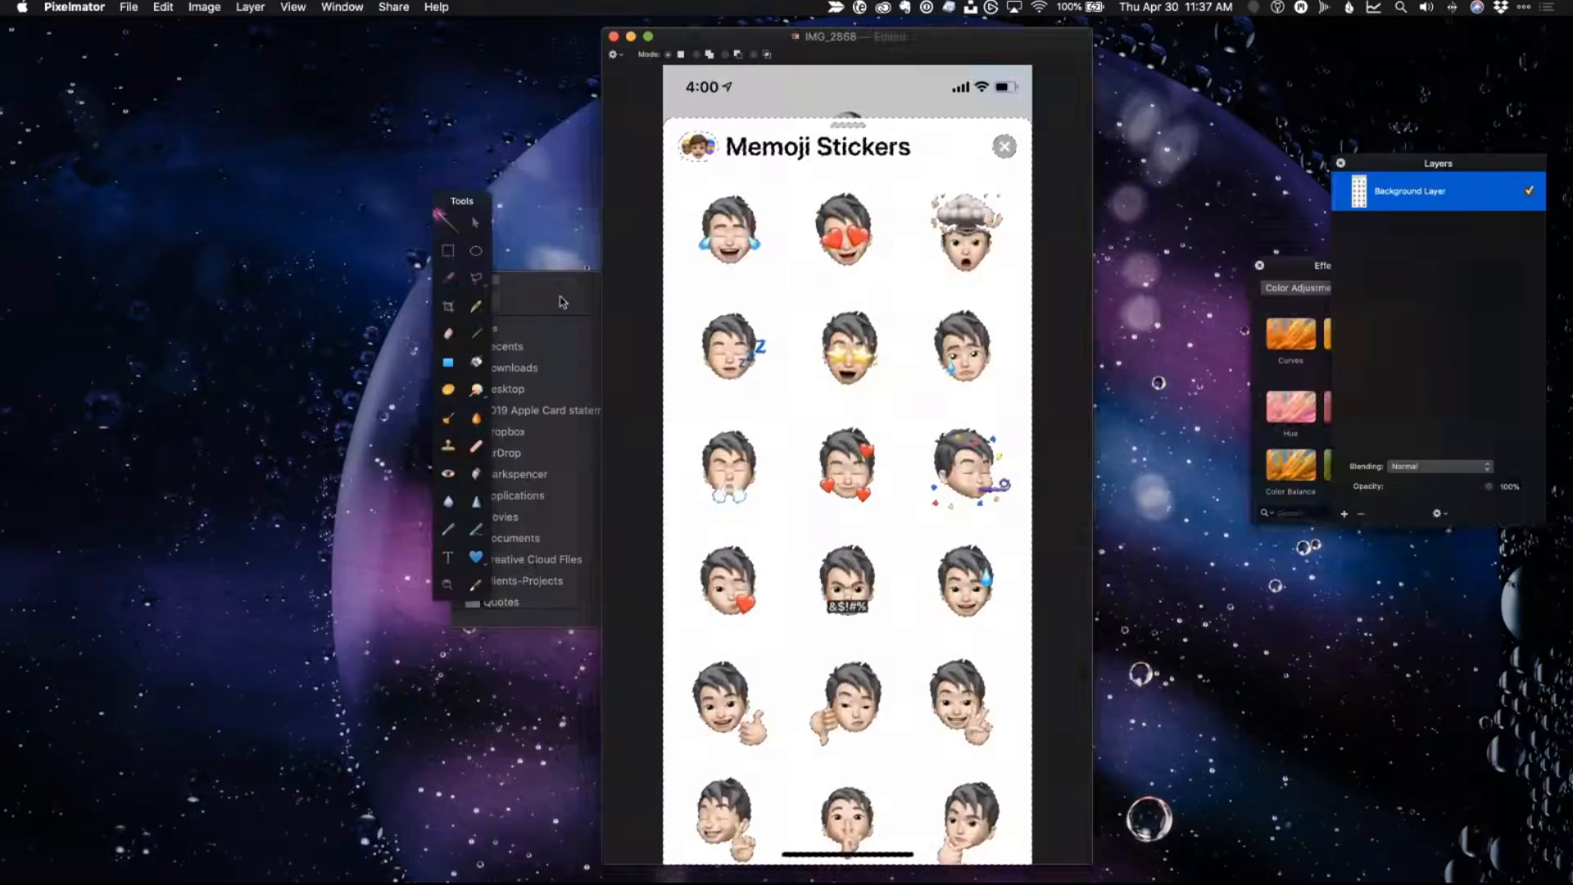
pyautogui.click(562, 302)
pyautogui.click(470, 281)
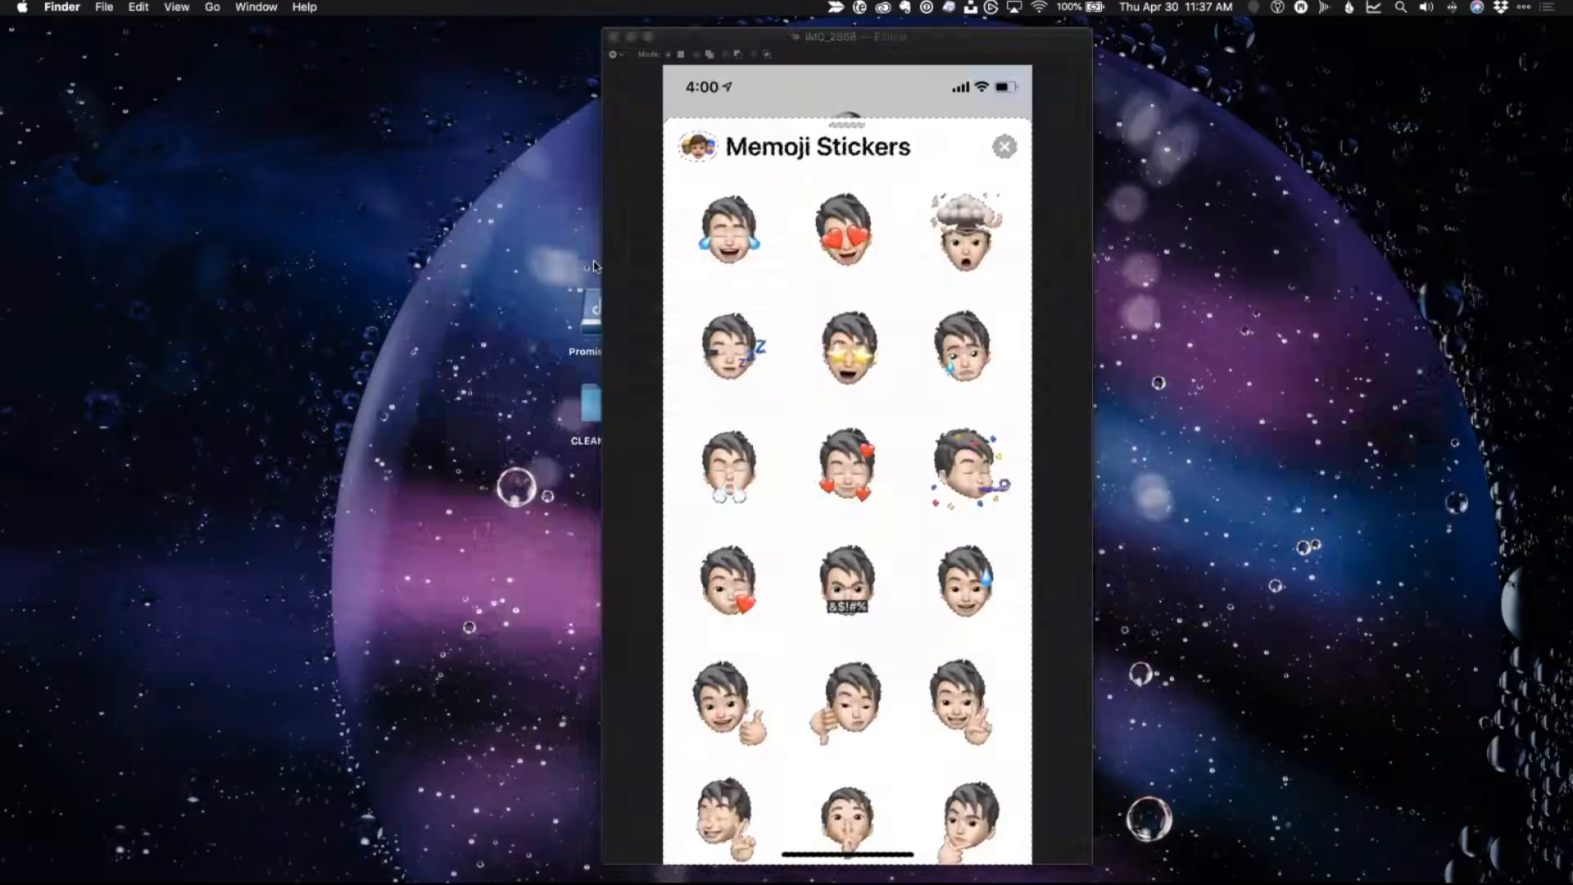
pyautogui.click(636, 271)
pyautogui.moveTo(470, 206); pyautogui.dragTo(544, 210)
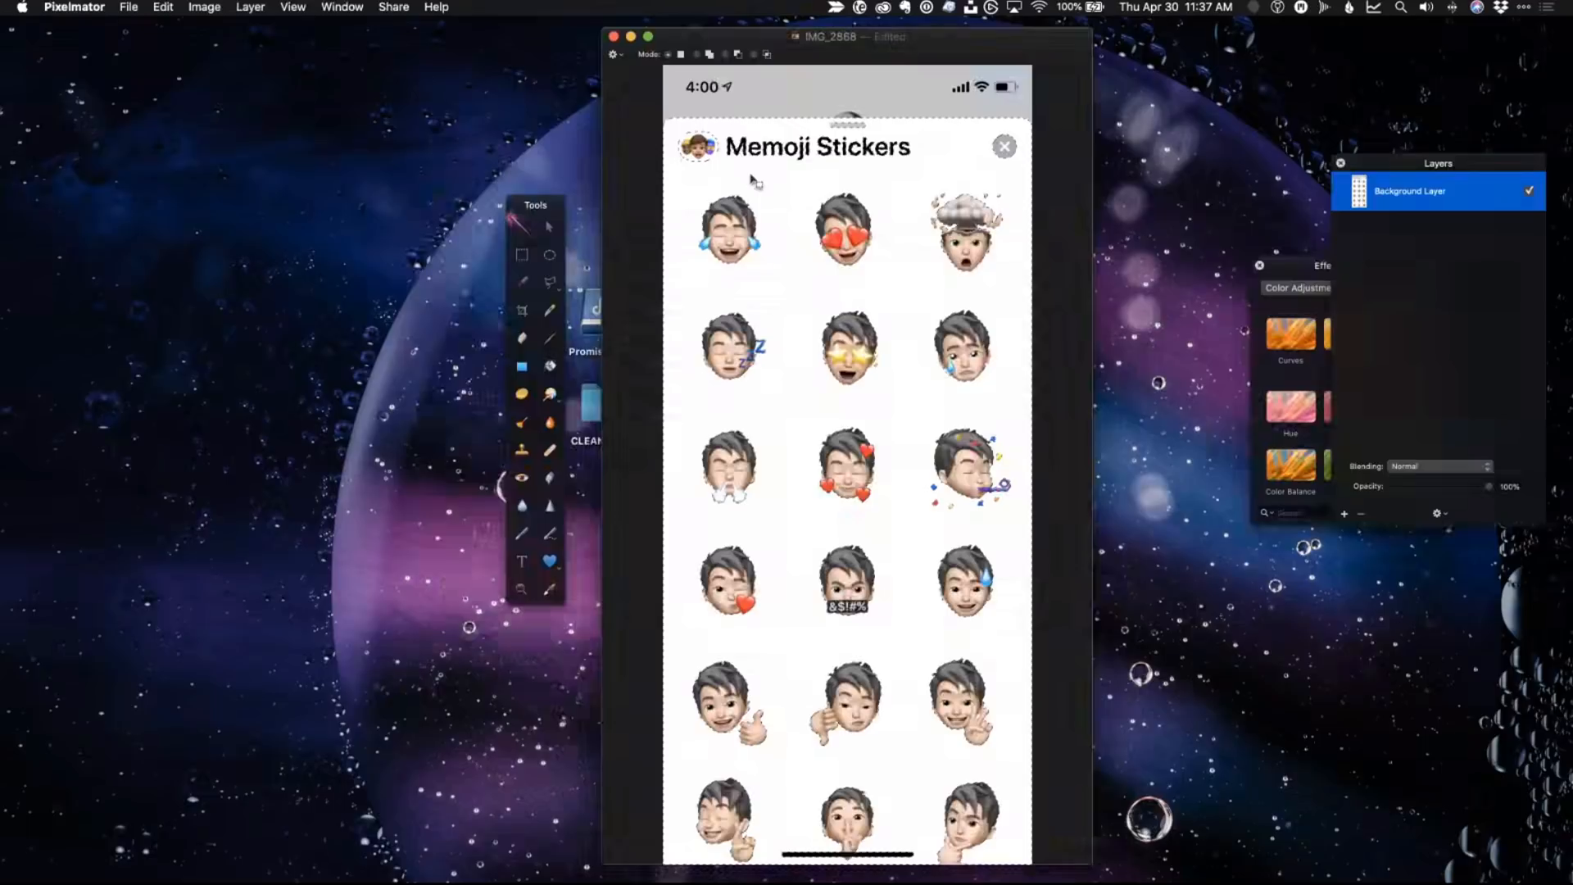
pyautogui.press('super+d')
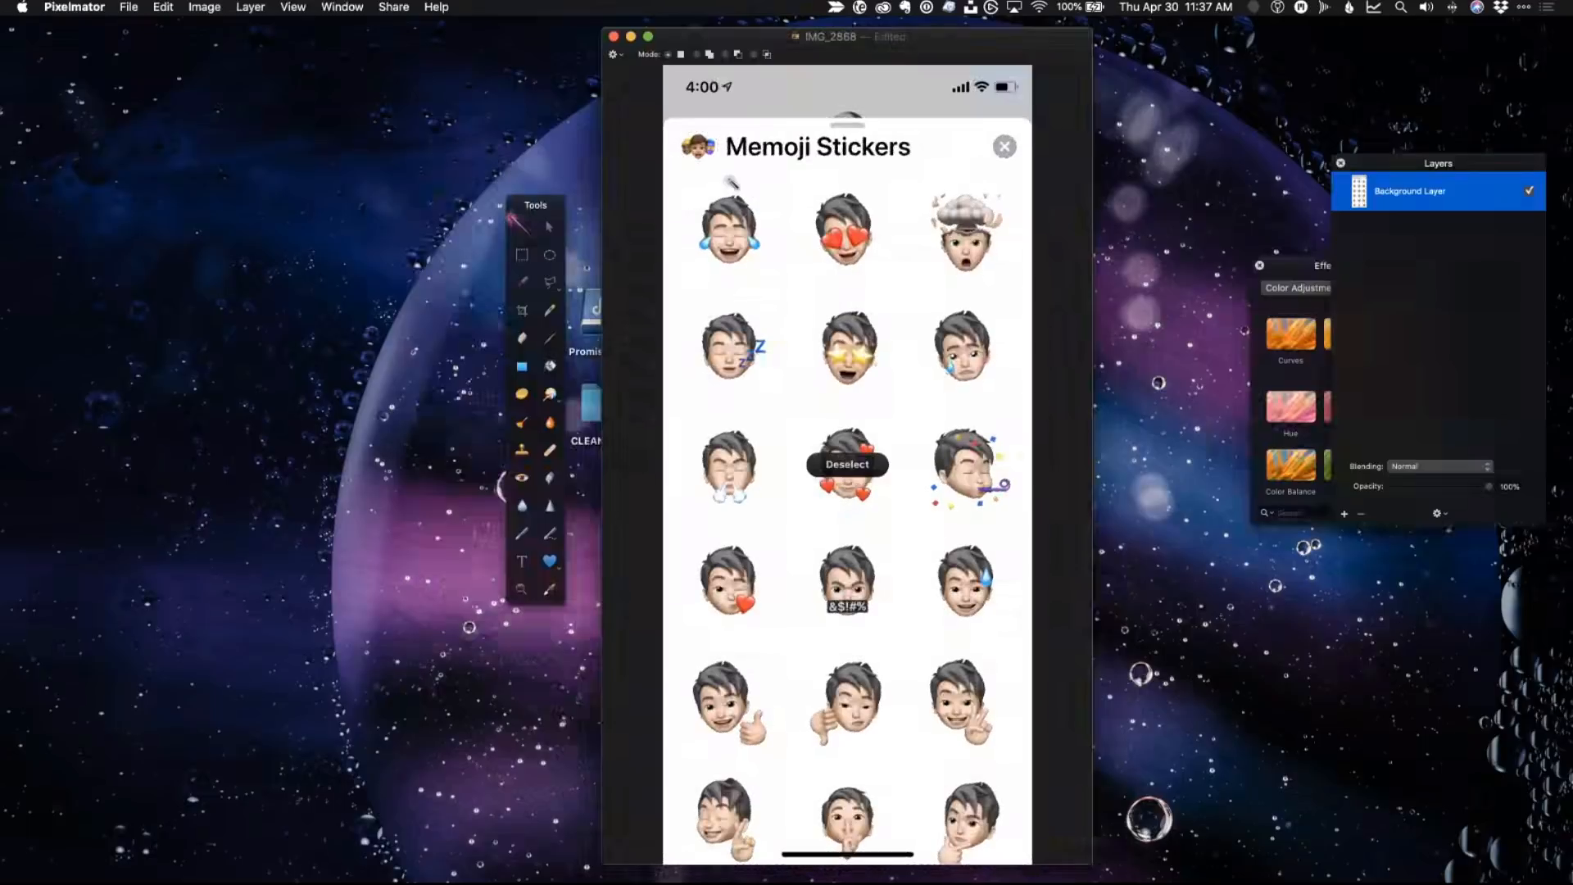
# Crop the image to the smiling Memoji with three hearts in the middle of the third row
pyautogui.press('c')
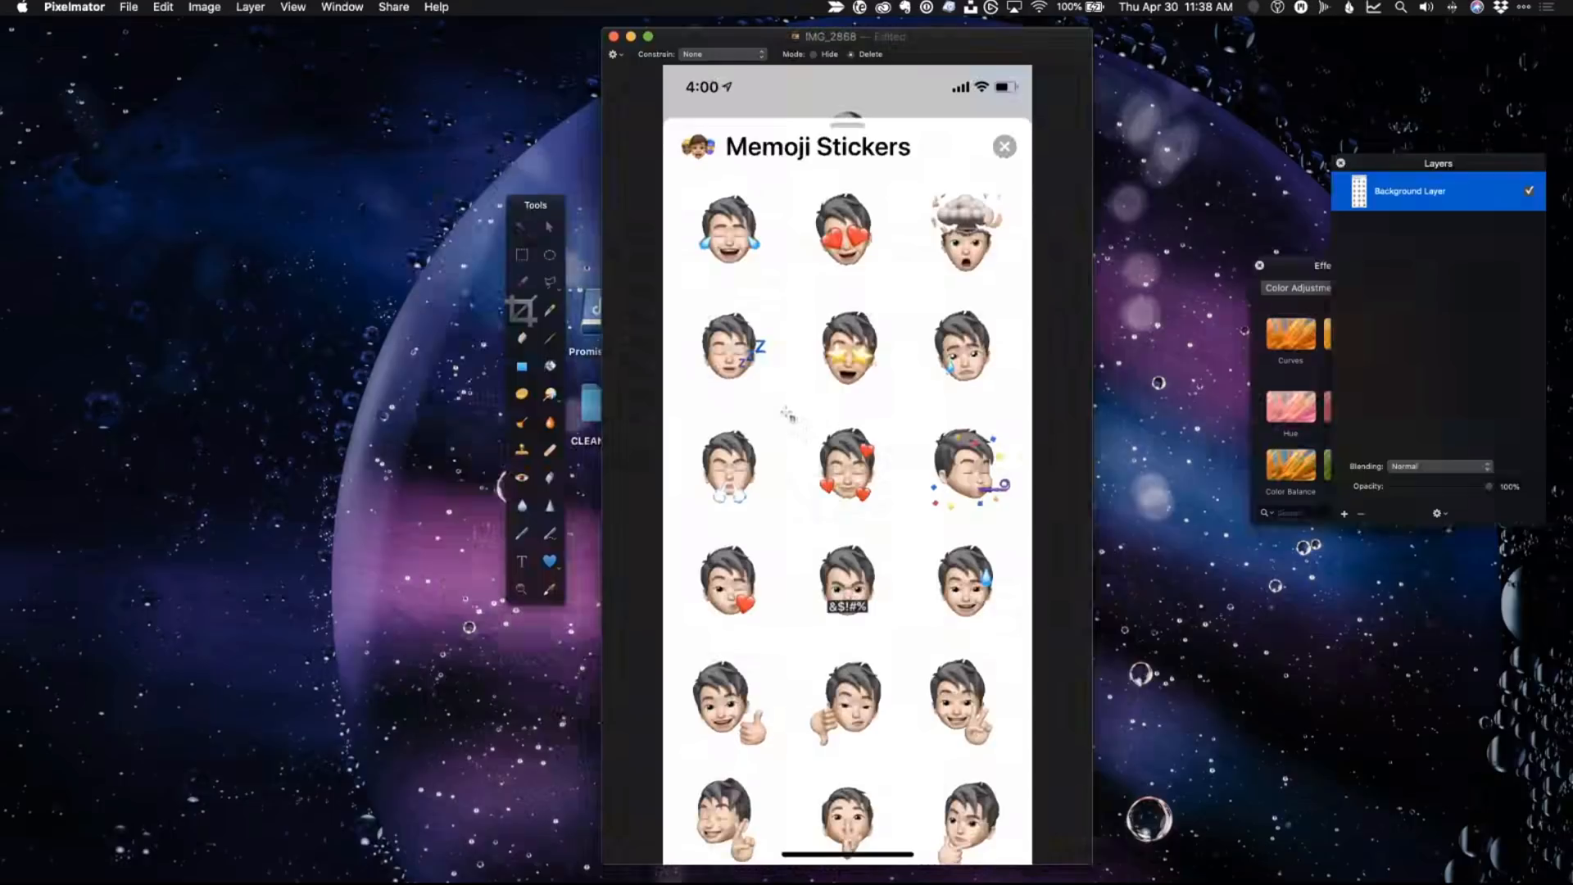
pyautogui.moveTo(804, 415); pyautogui.dragTo(894, 518)
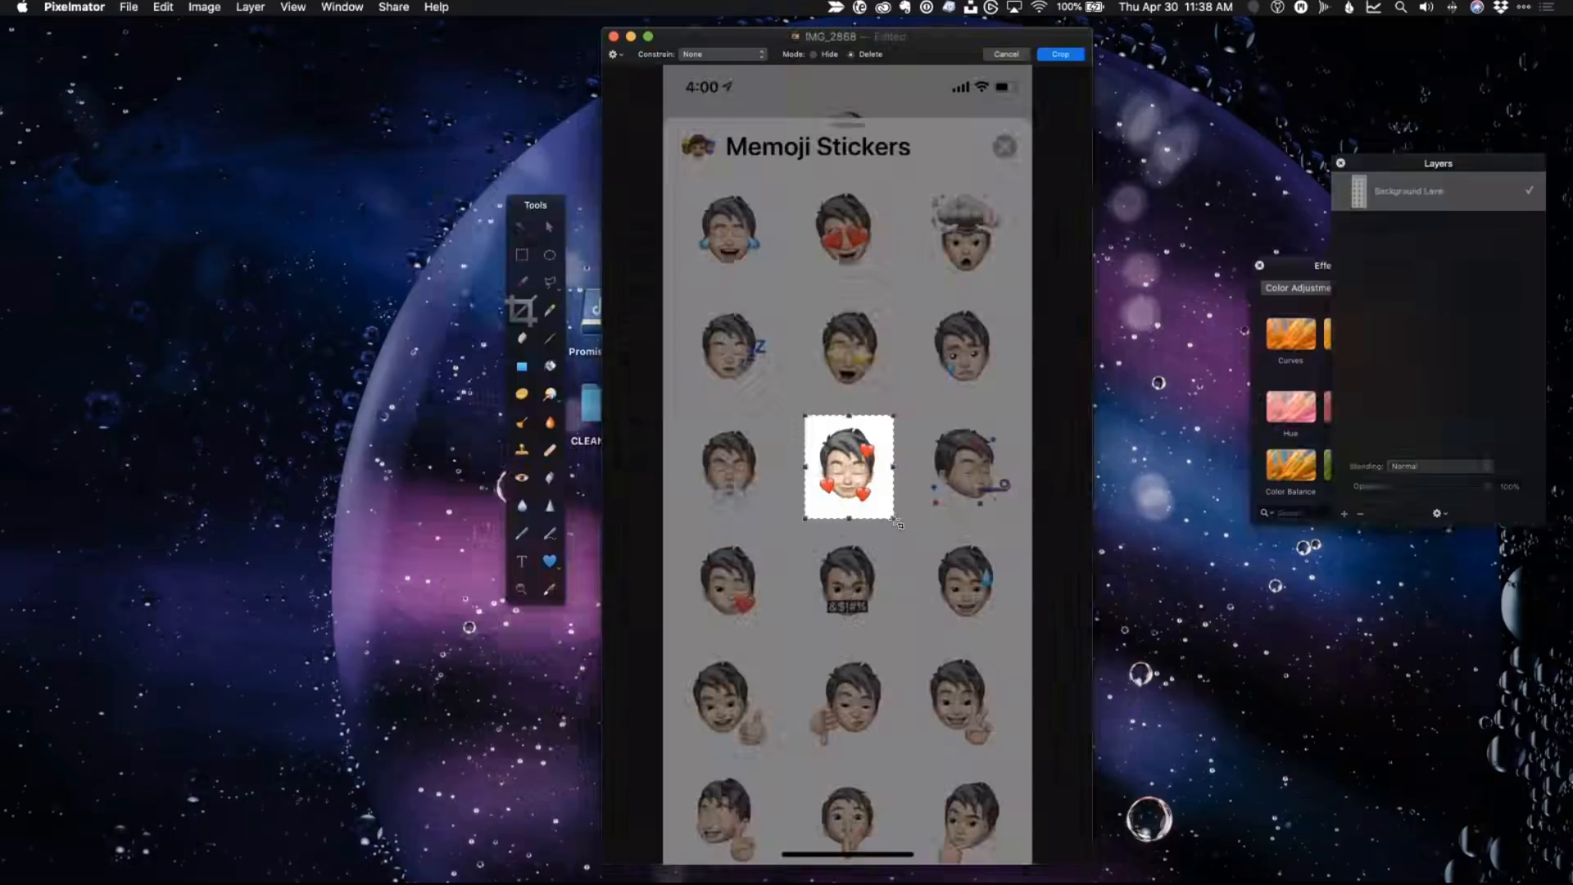
pyautogui.press('Return')
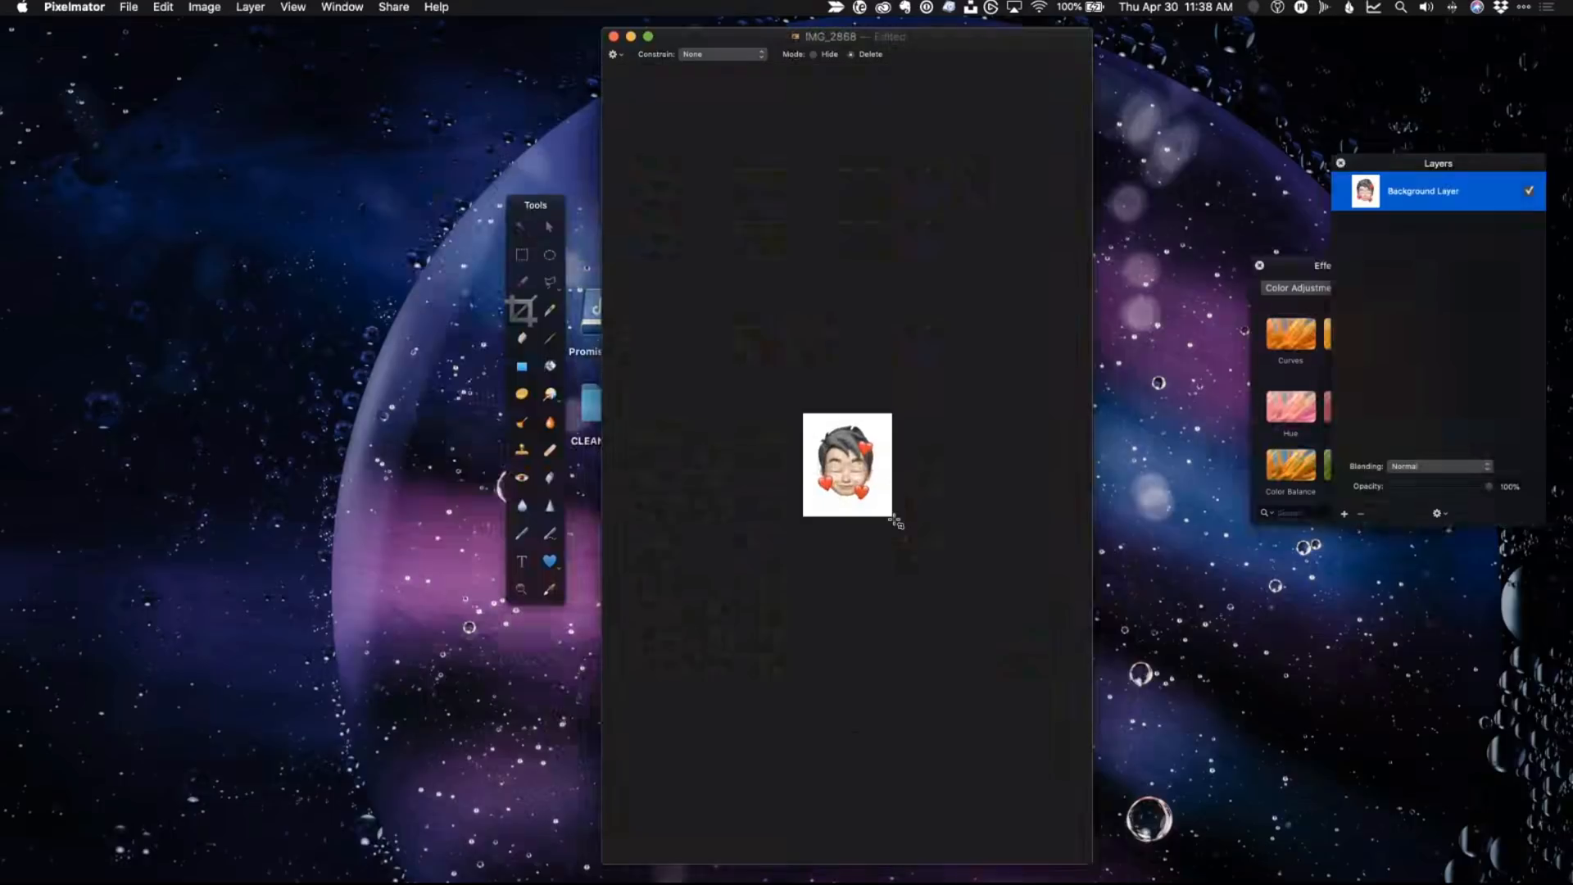
# Select the white background around the Memoji's head and hearts with the Magic Wand tool
pyautogui.press('super+plus')
pyautogui.press('super+plus')
pyautogui.press('super+plus')
pyautogui.press('super+plus')
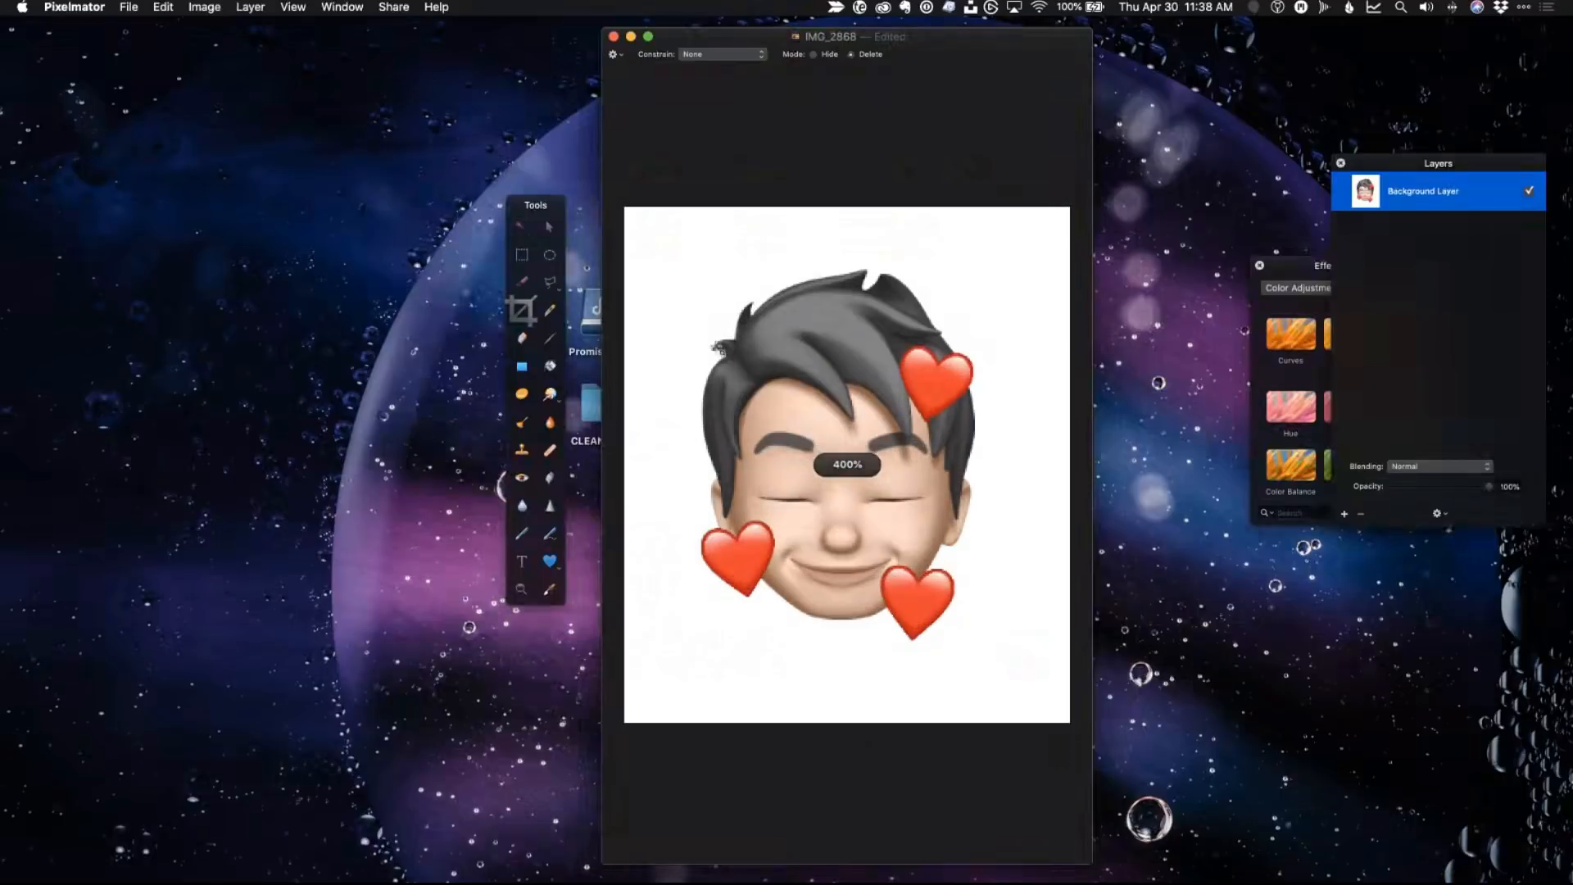
pyautogui.click(519, 233)
pyautogui.moveTo(680, 251); pyautogui.dragTo(760, 329)
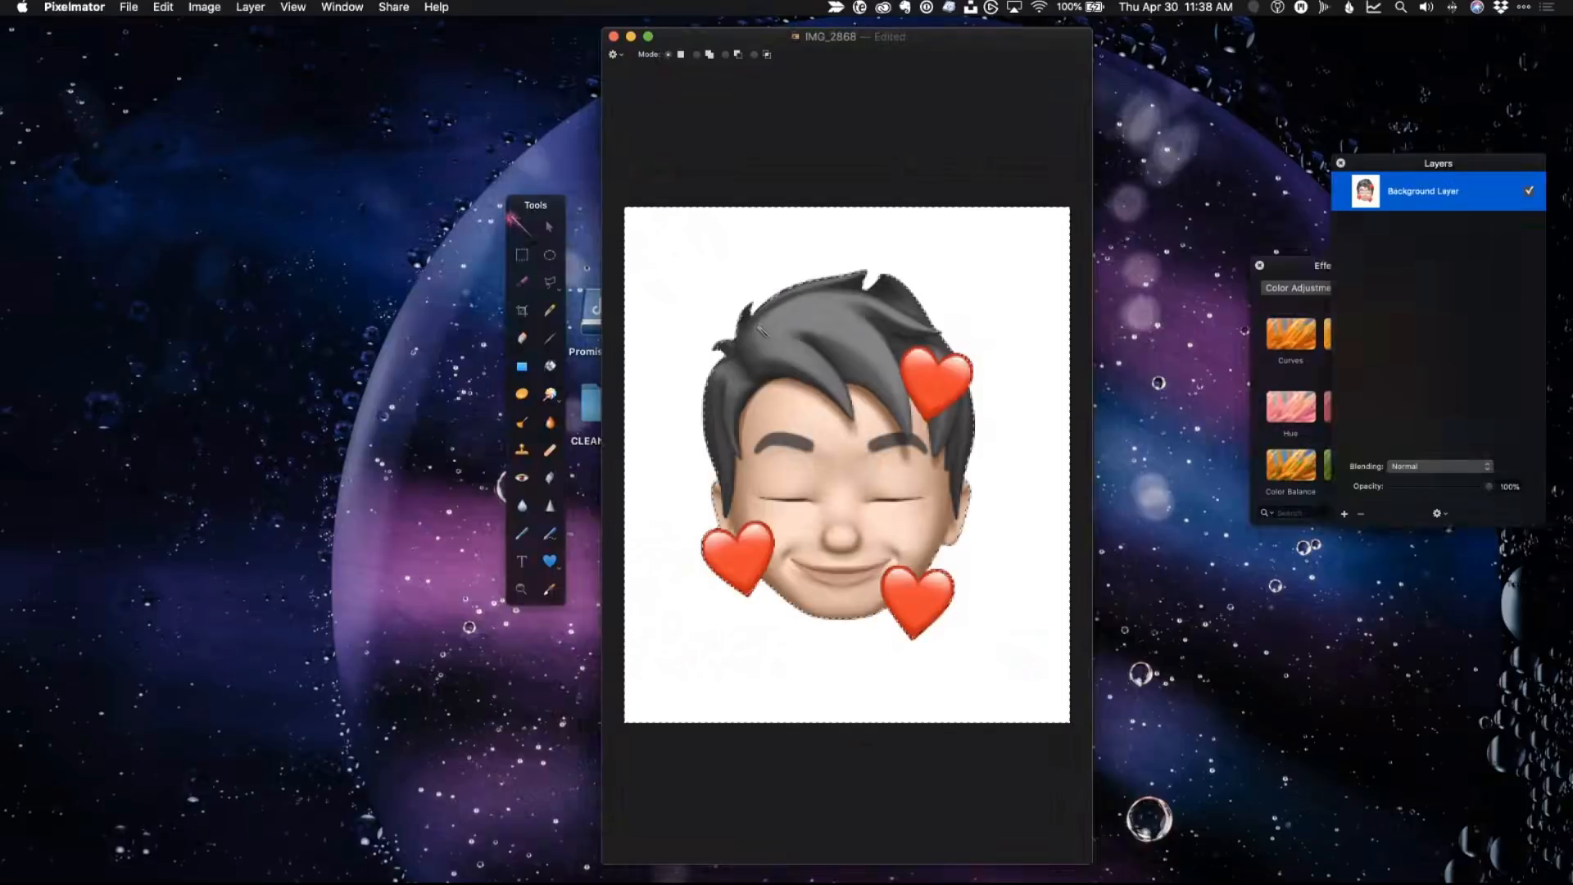
# Refine the background selection with Expand set to -1%
pyautogui.click(160, 10)
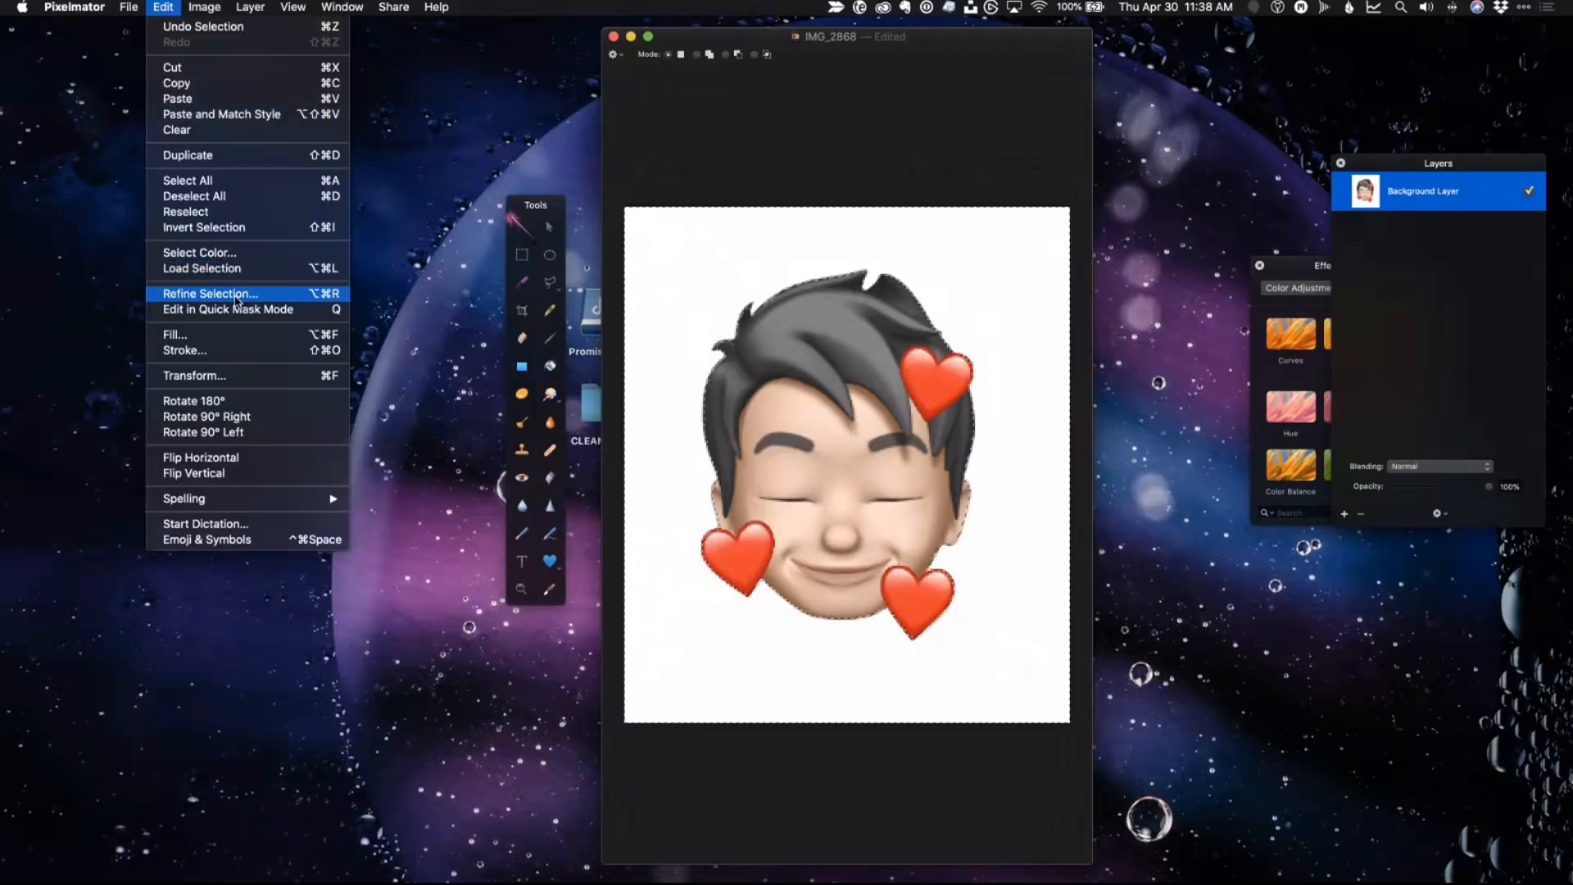
pyautogui.click(211, 294)
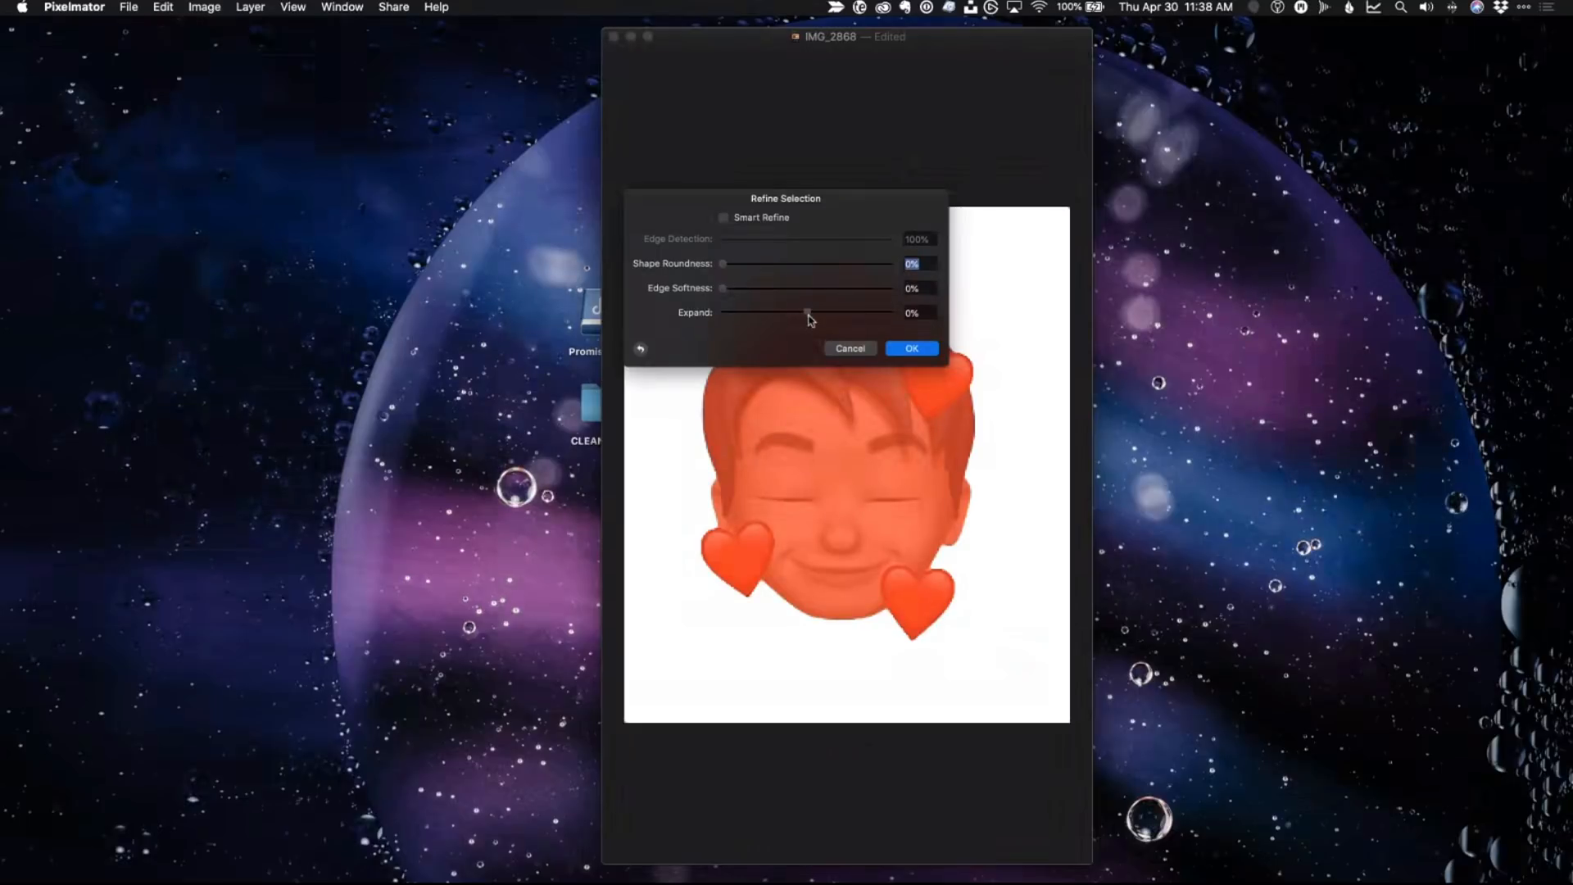
pyautogui.moveTo(808, 319); pyautogui.dragTo(807, 320)
pyautogui.moveTo(799, 195); pyautogui.dragTo(645, 174)
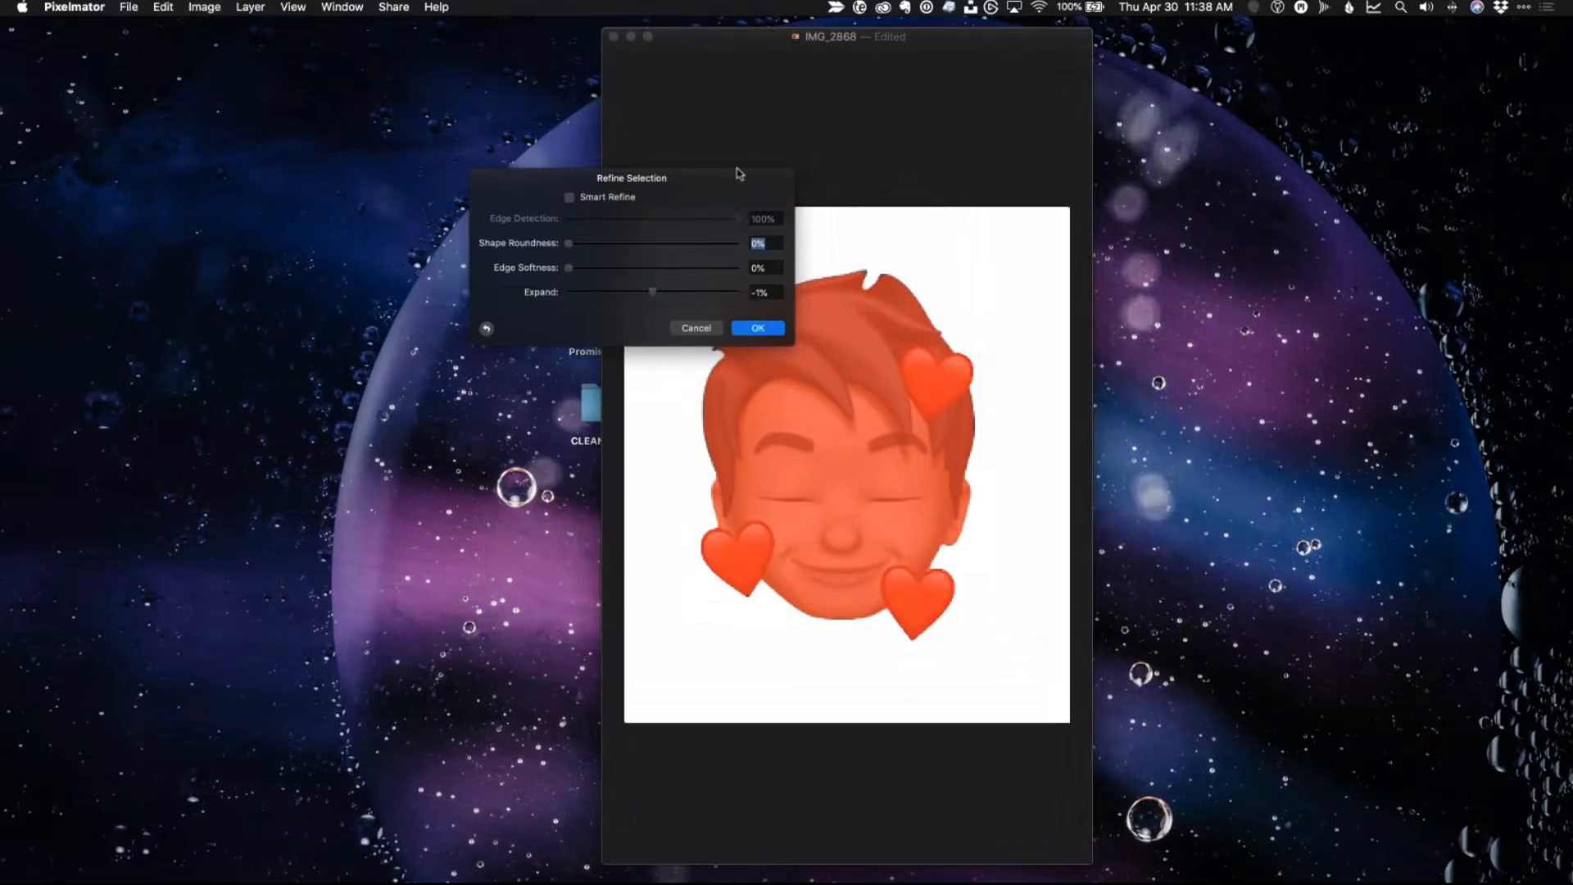
pyautogui.click(751, 331)
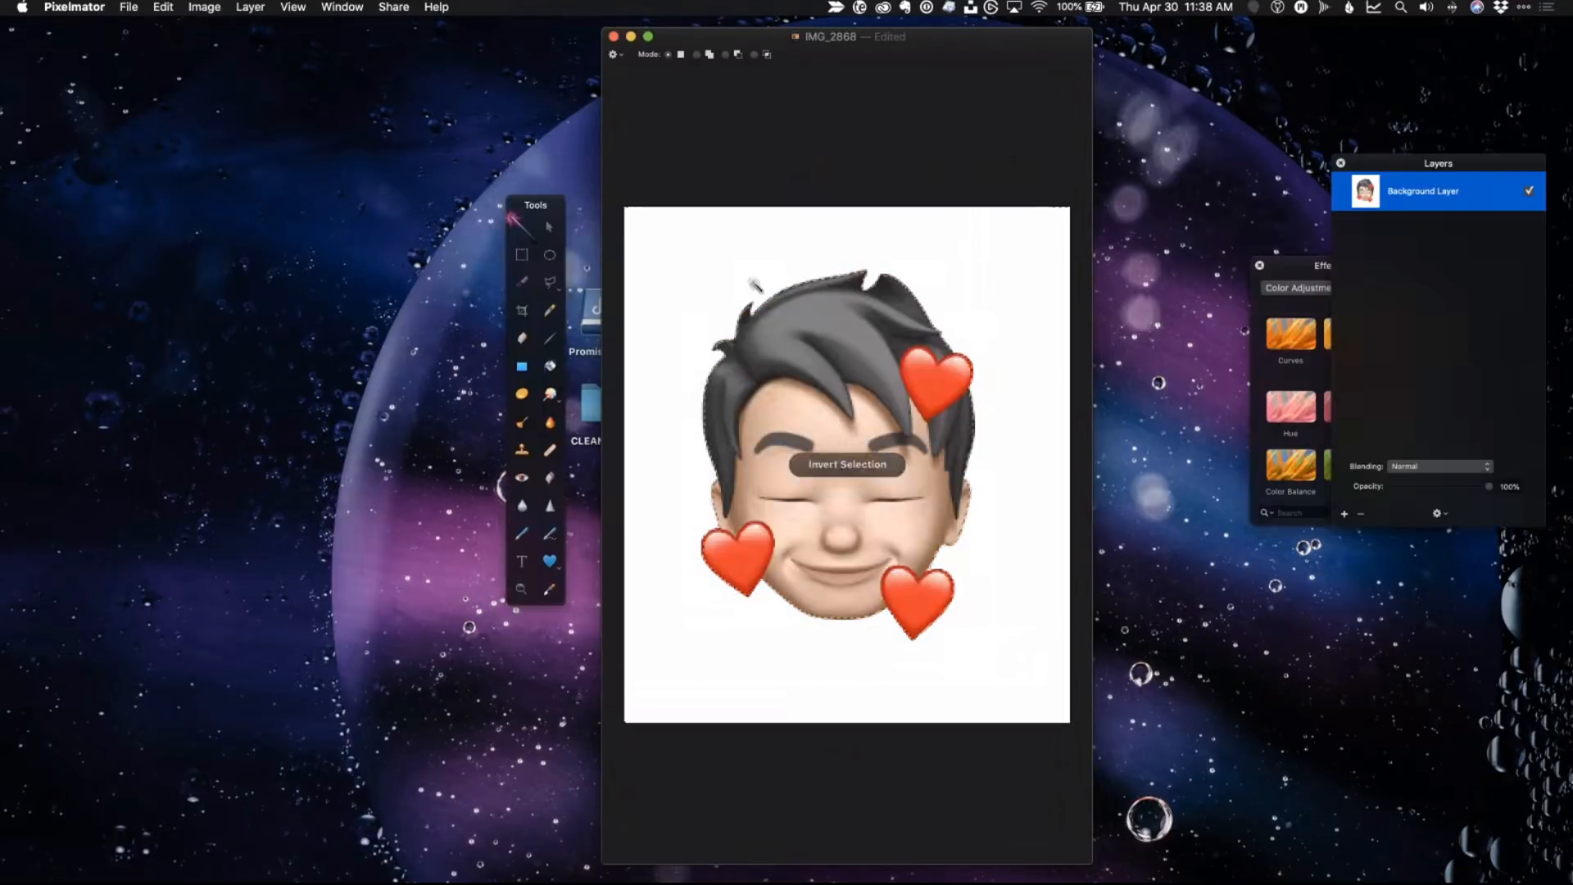
# Undo clearing the head, and invert the selection to clear the white background around the Memoji instead
pyautogui.press('Delete')
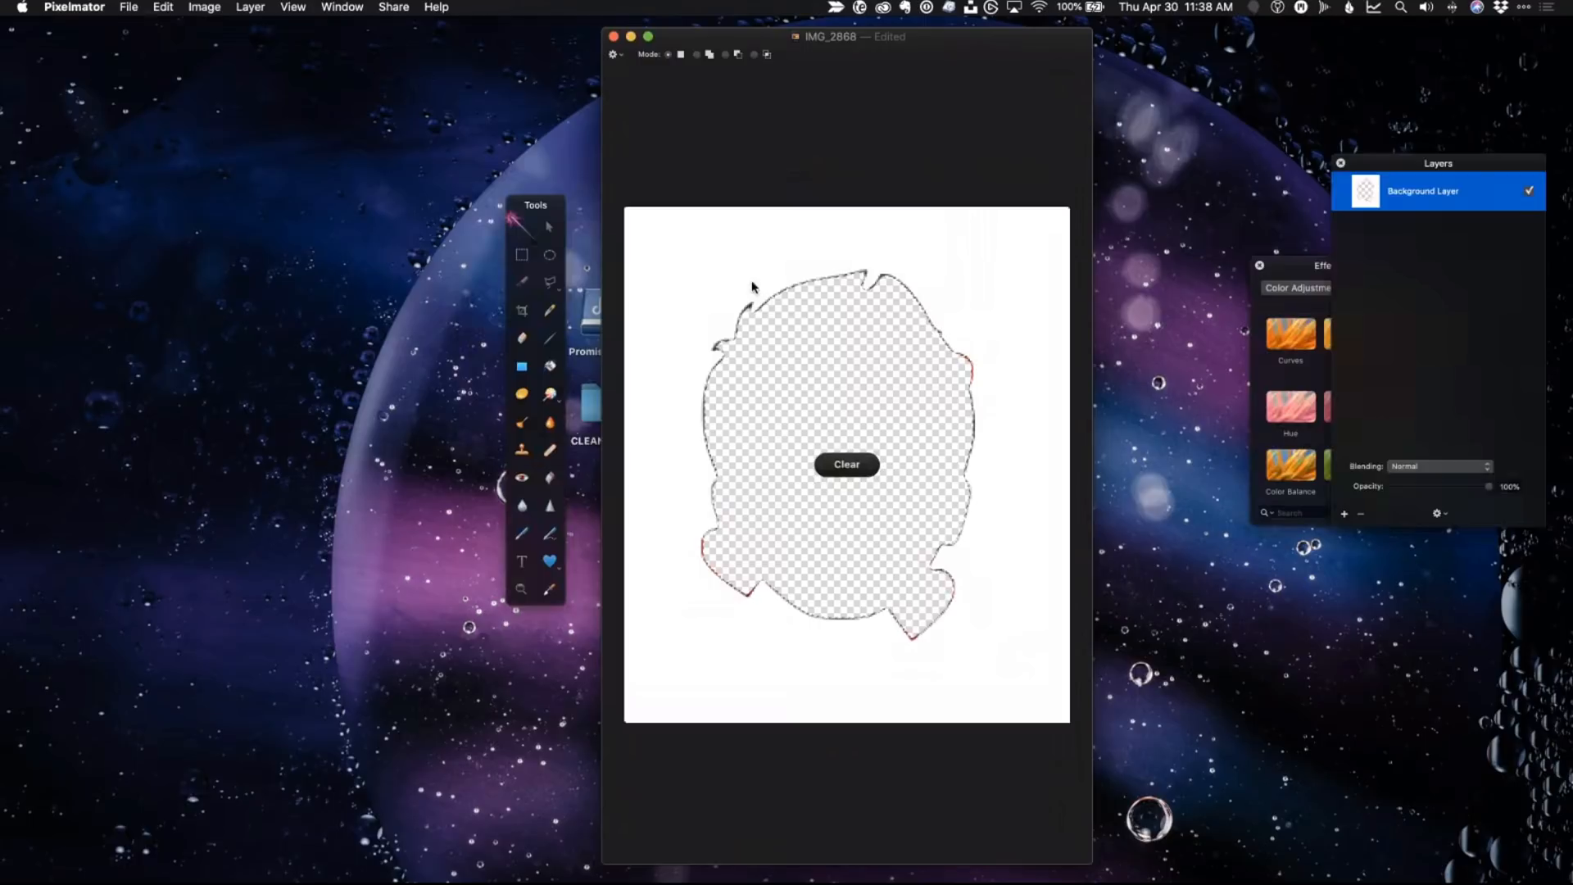
pyautogui.press('super+z')
pyautogui.press('super+shift+i')
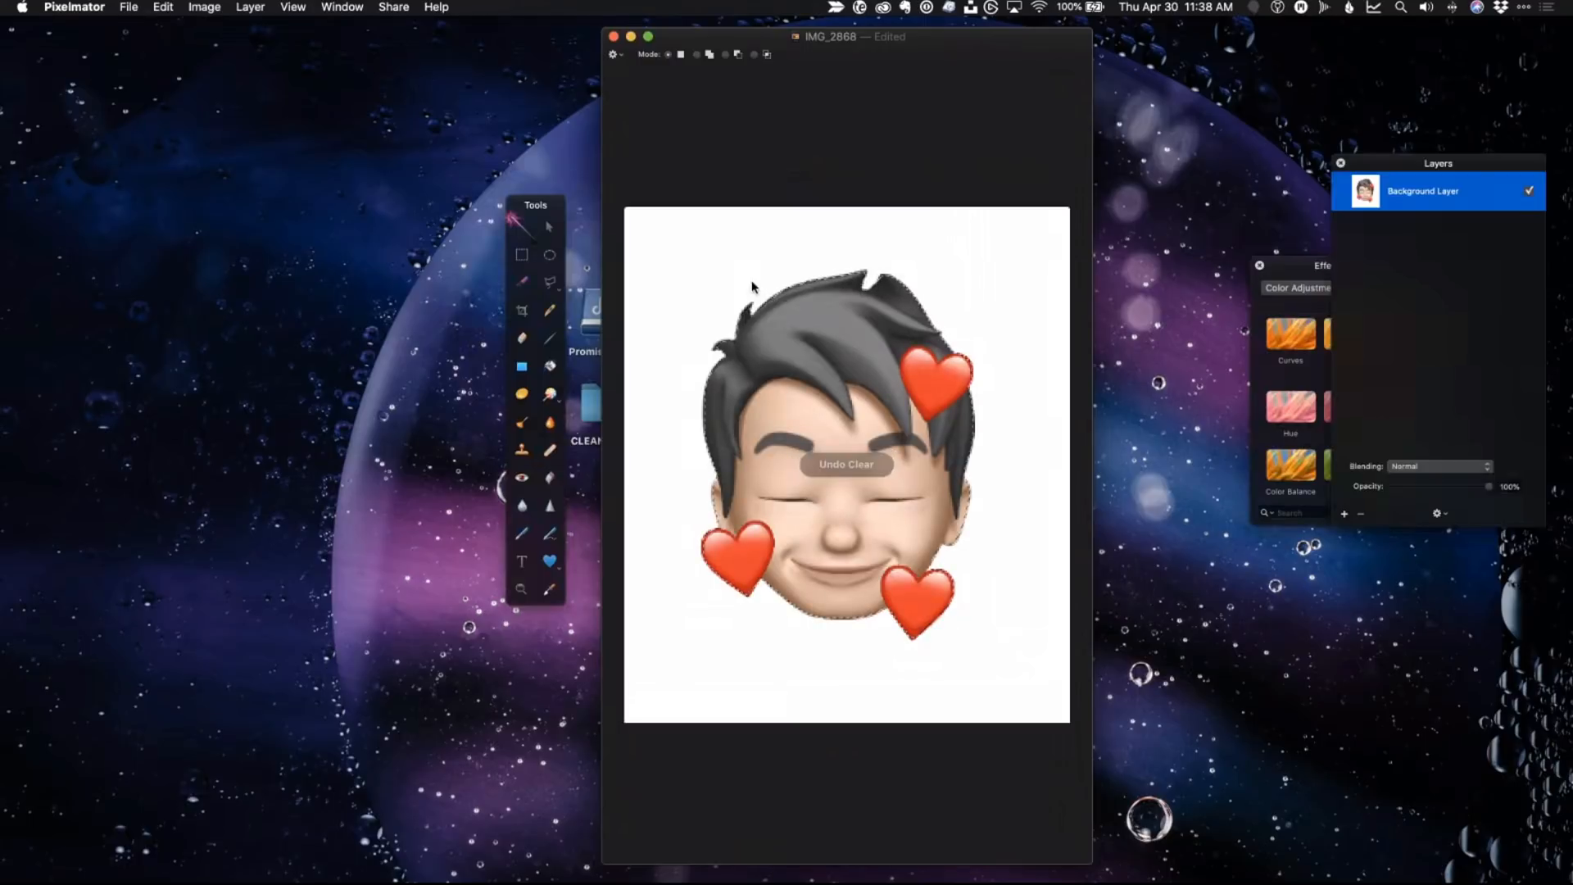
pyautogui.press('Delete')
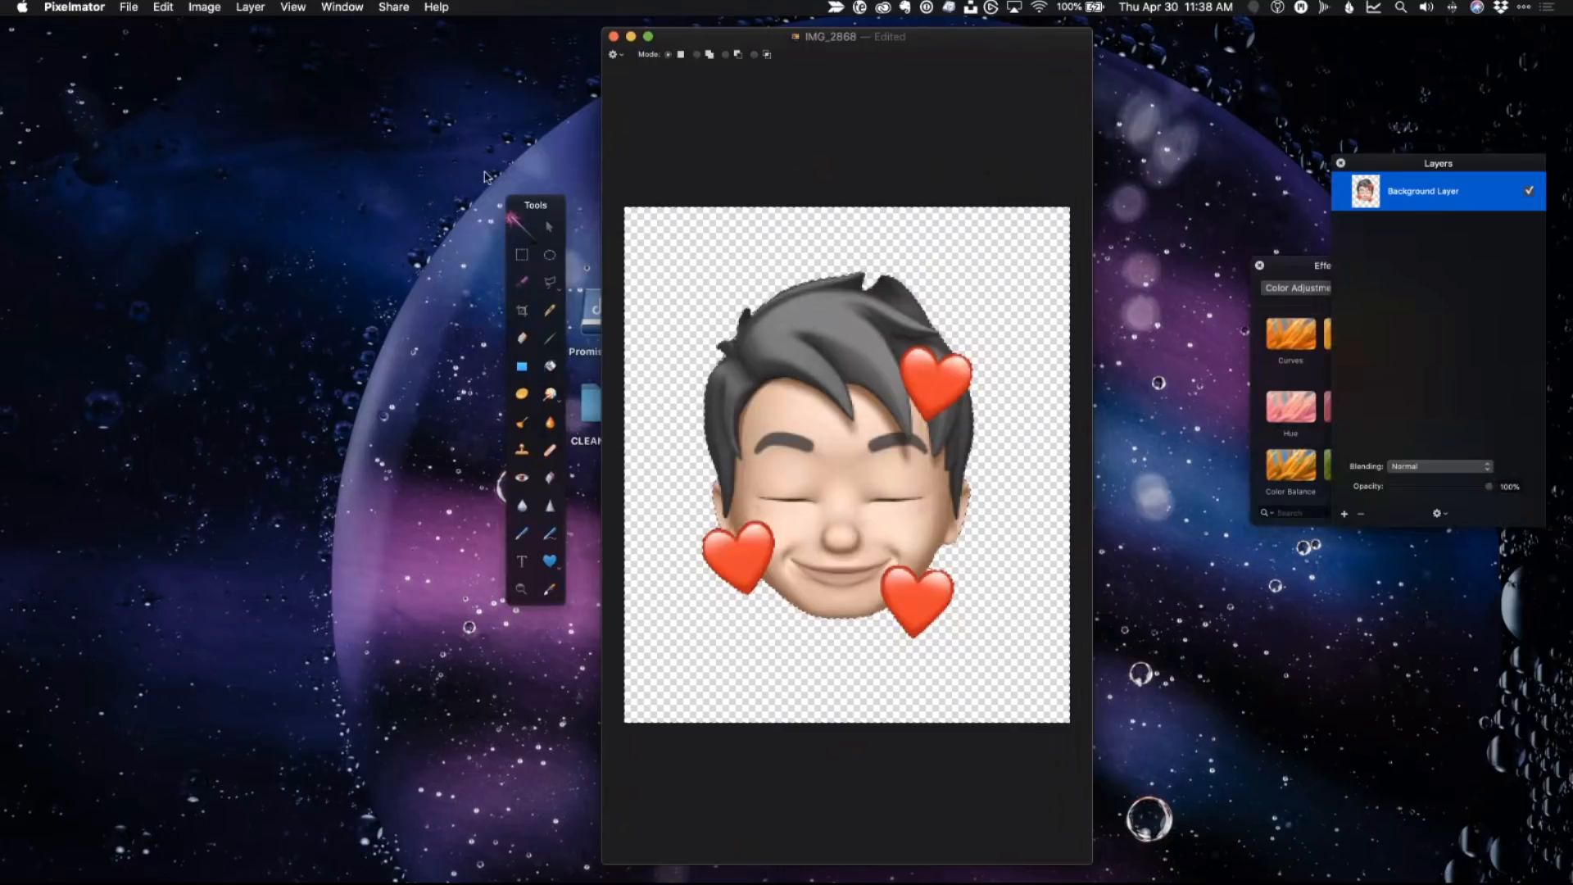
pyautogui.click(128, 8)
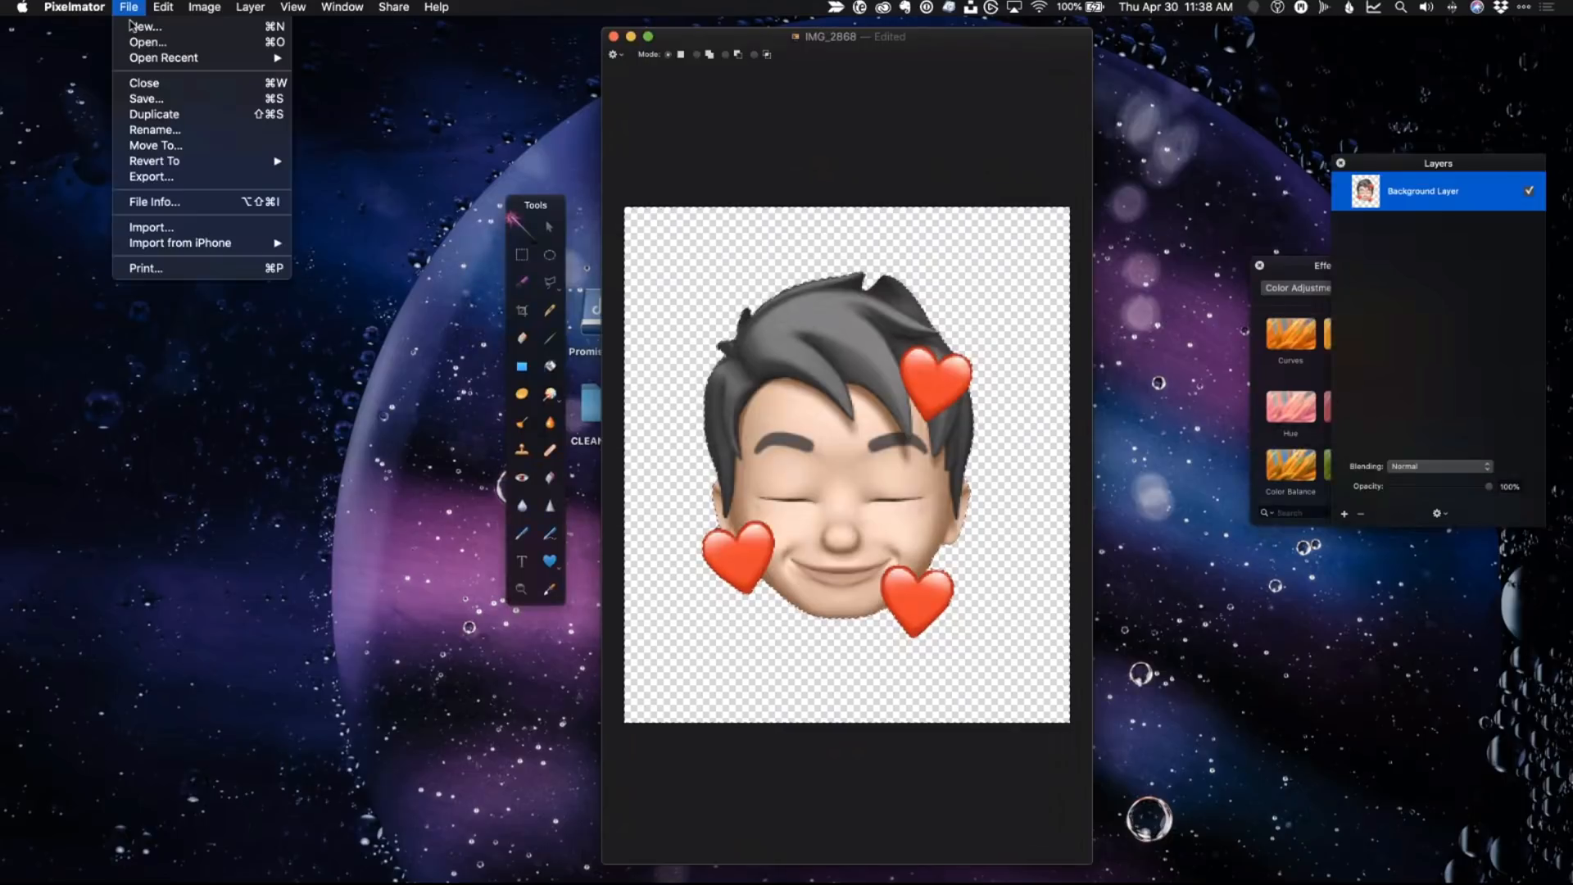
pyautogui.click(179, 179)
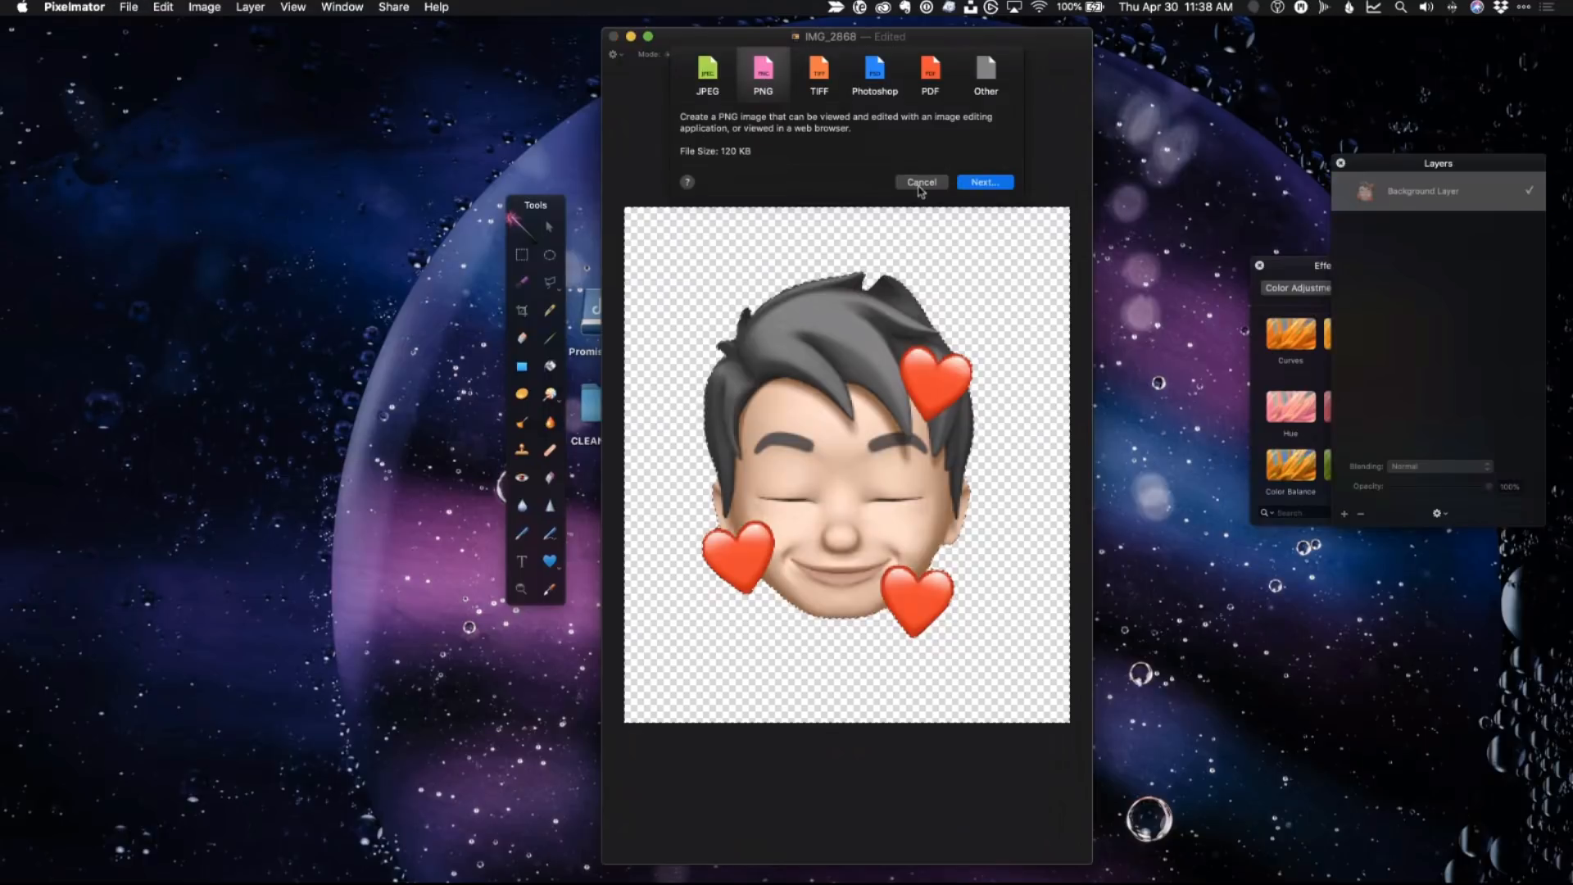
pyautogui.click(921, 184)
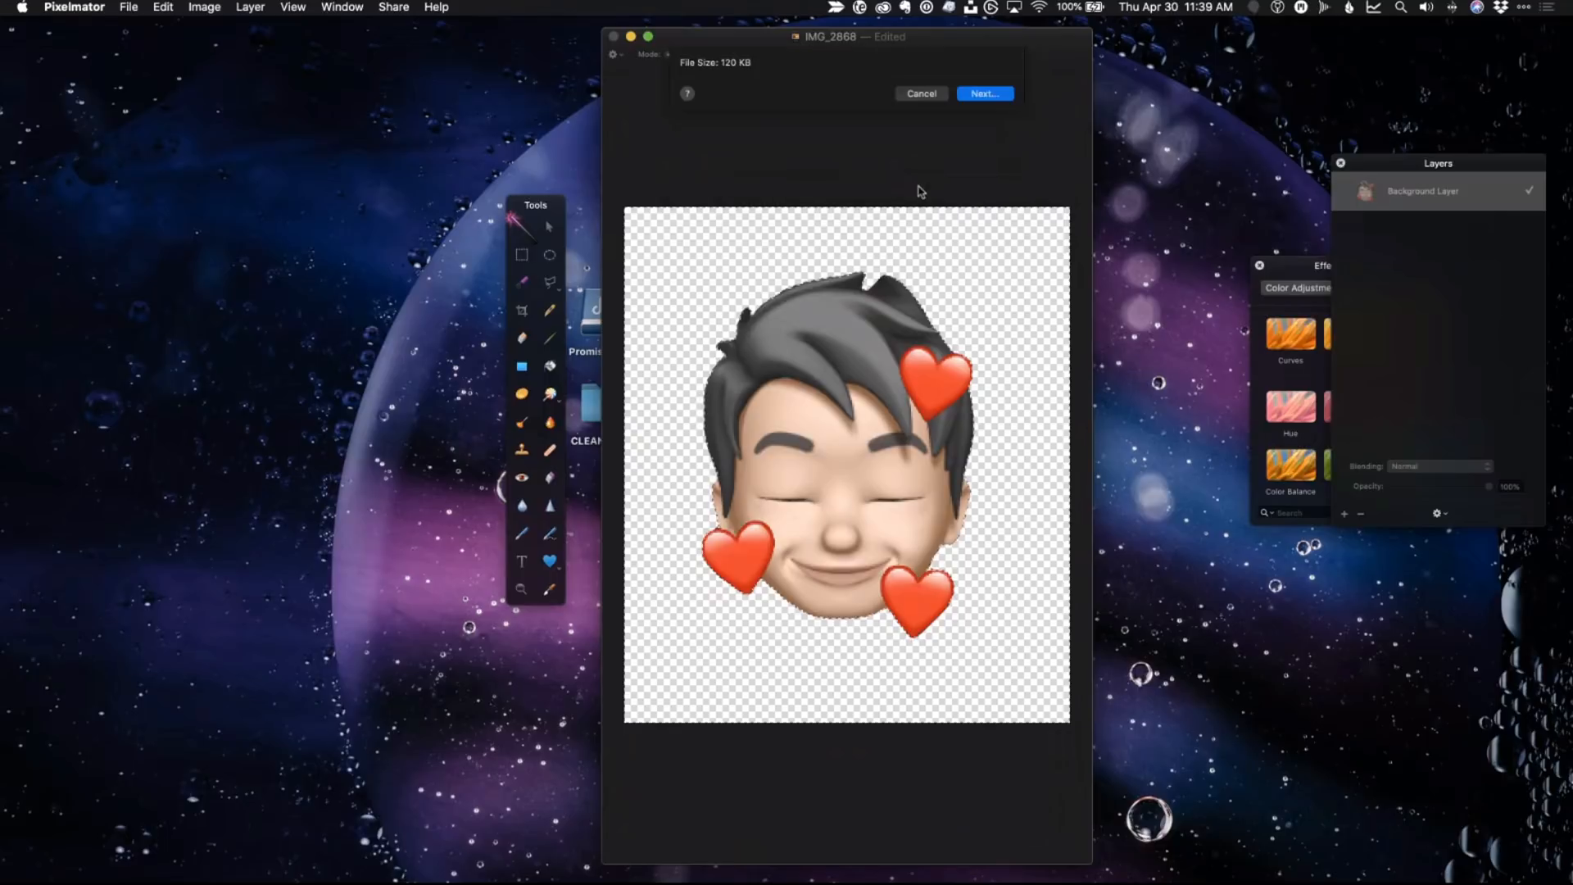
# Close the IMG_2868 document and delete it instead of saving it
pyautogui.click(614, 37)
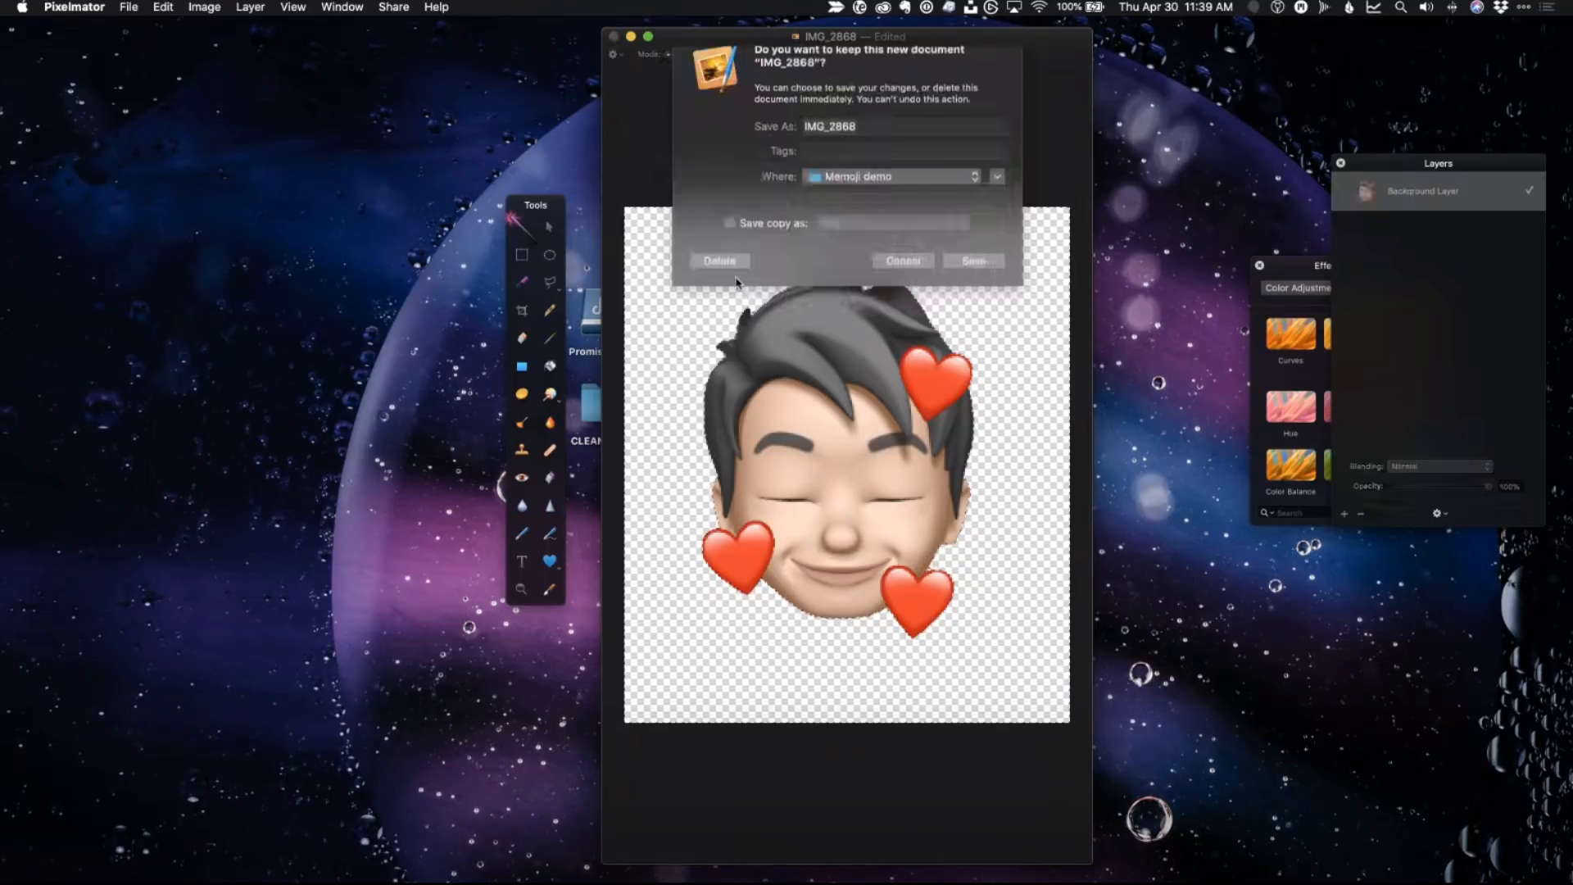
pyautogui.click(721, 261)
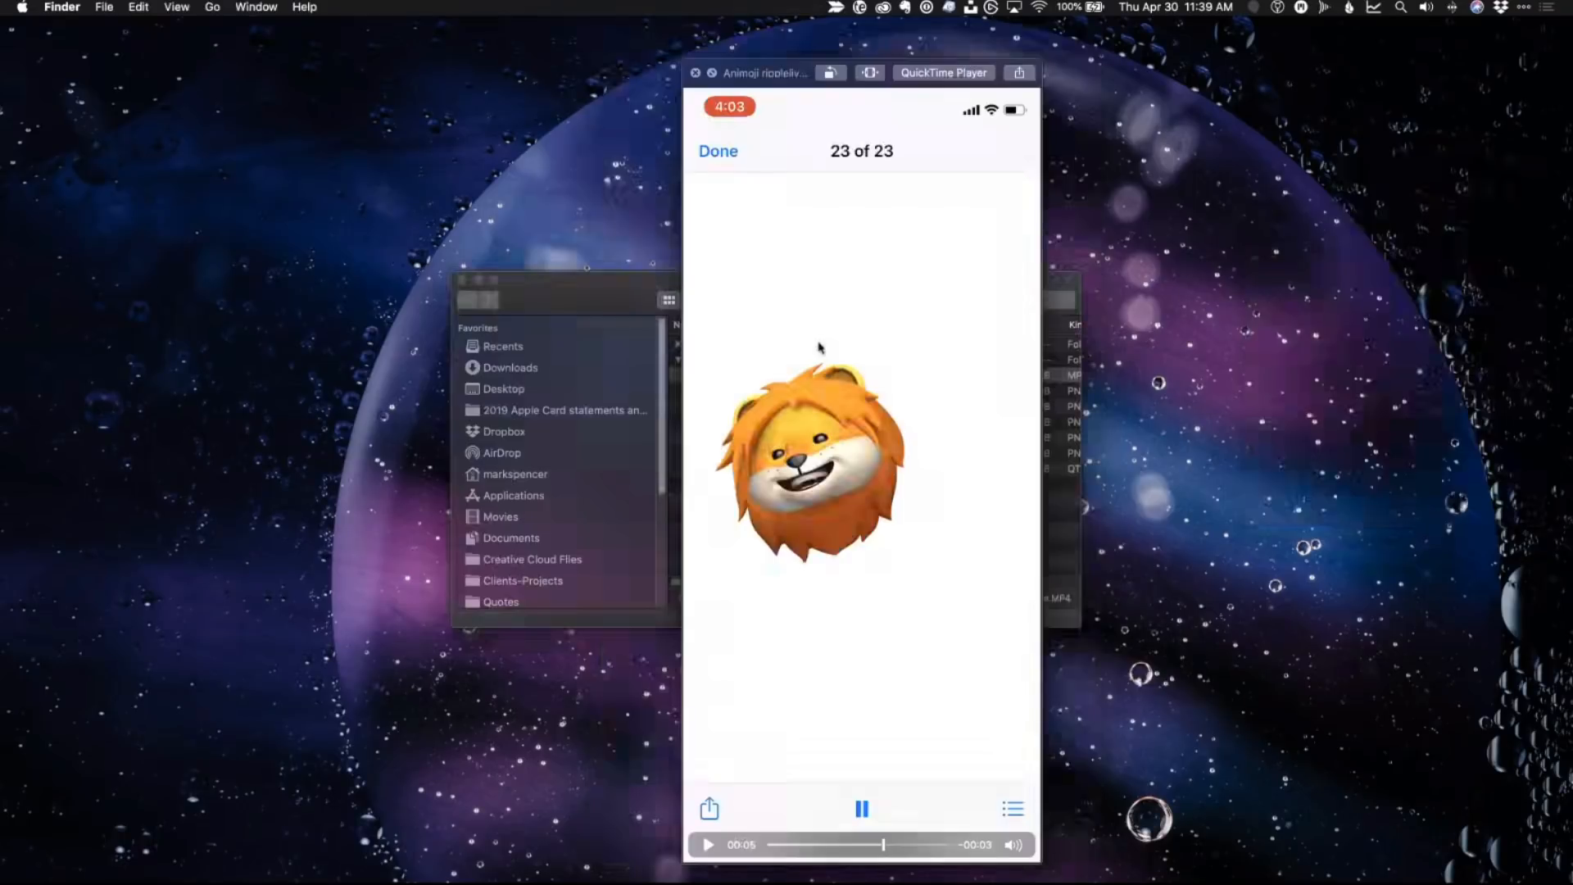
# Switch to the Numbers tip-request sheet and go to the question about a Motion effect similar to turbulent displacement
pyautogui.press('super+Tab')
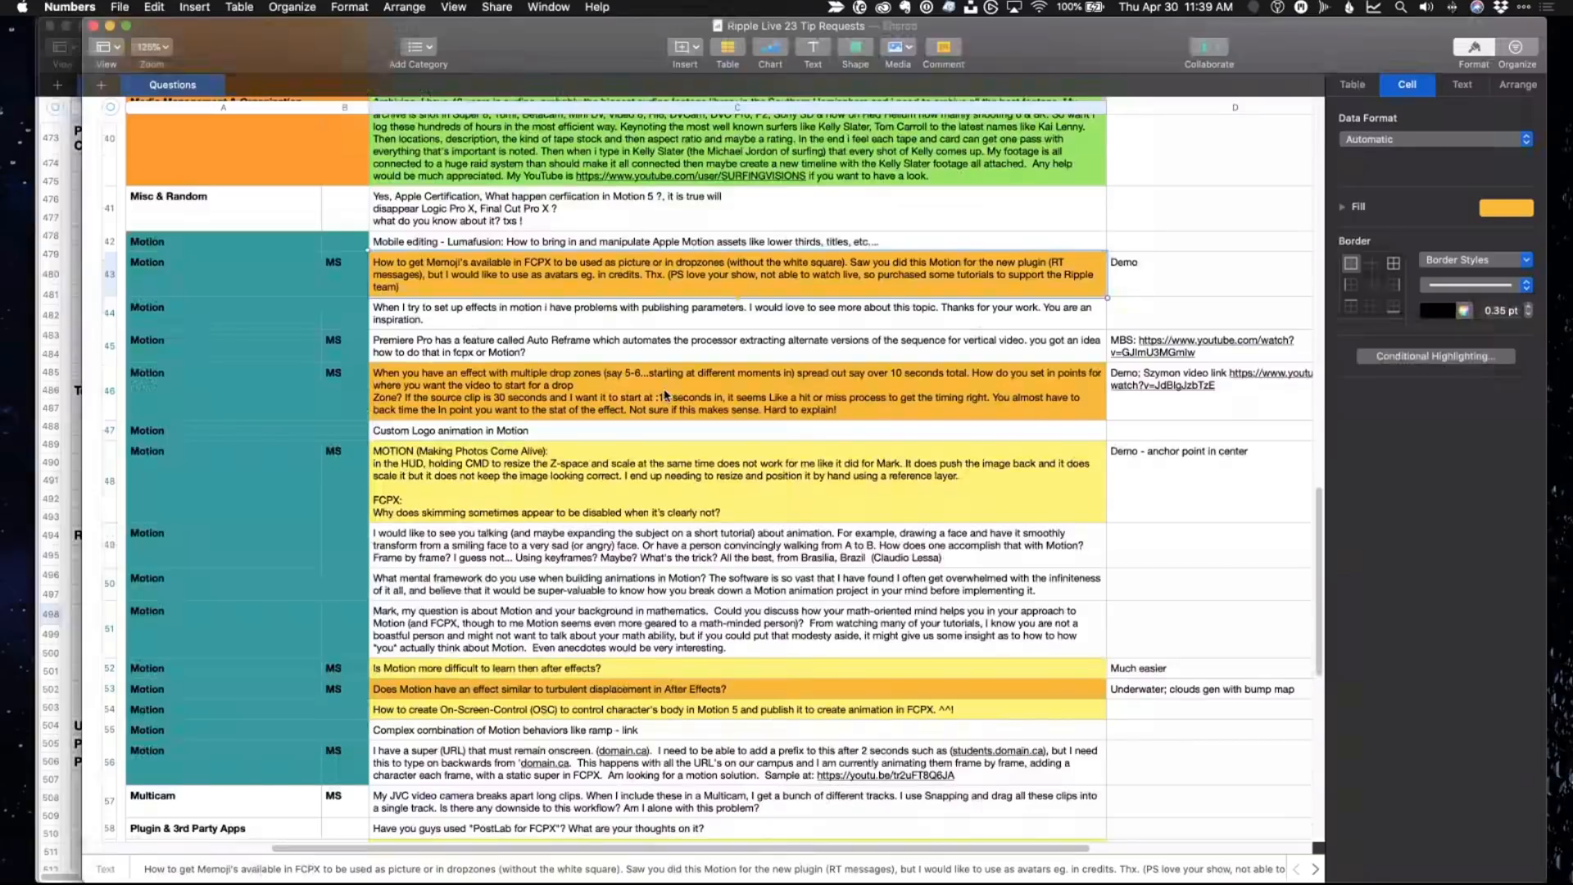
pyautogui.click(709, 693)
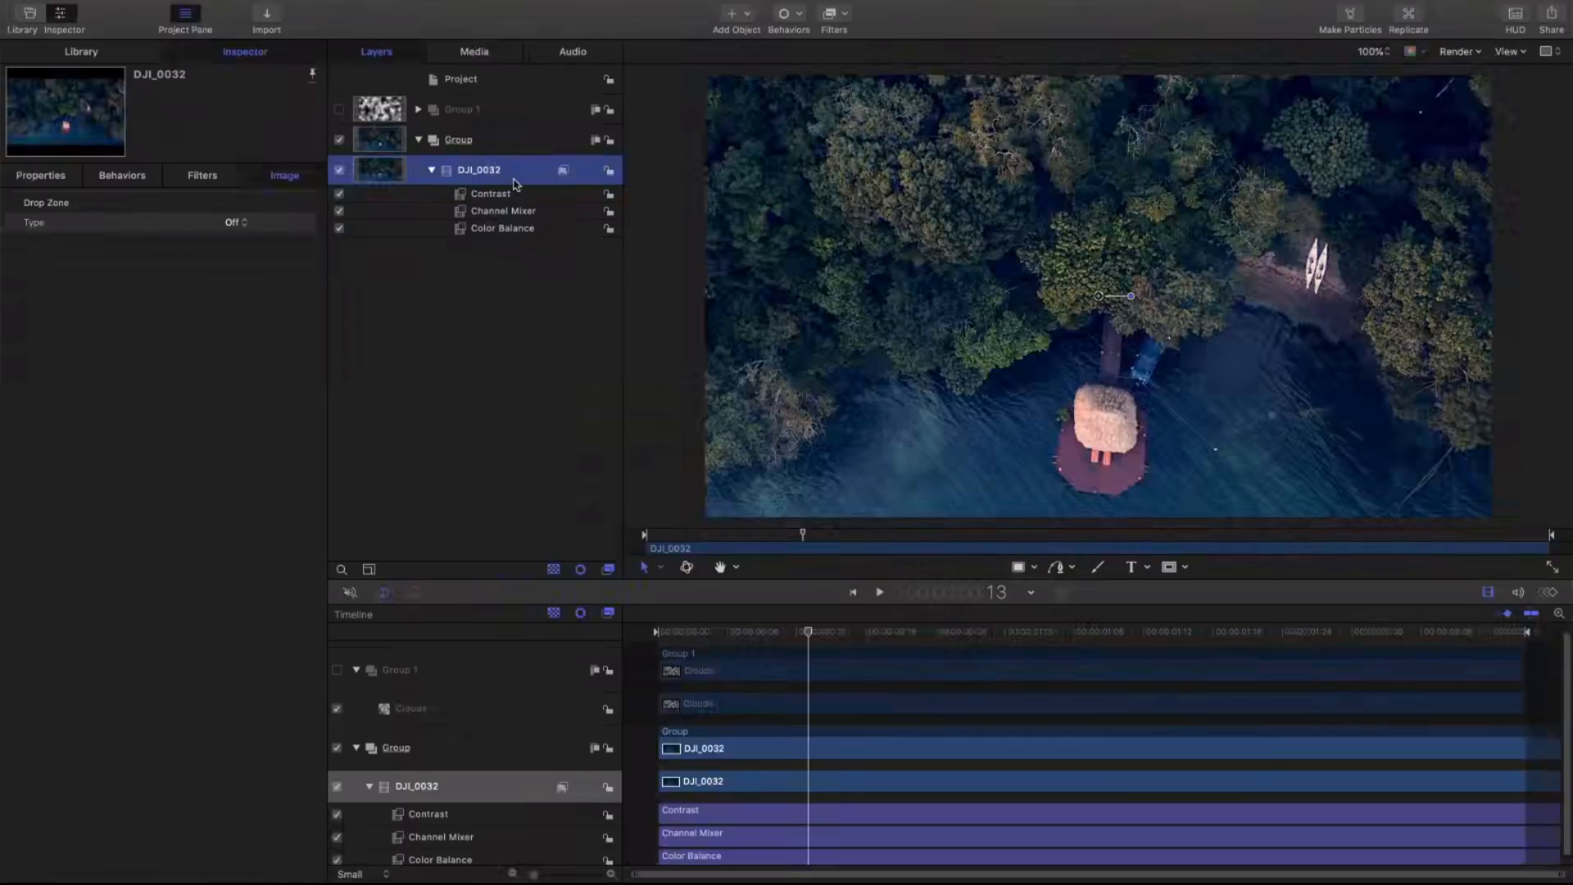
# Apply the Underwater distortion filter to the DJI_0032 clip in Motion
pyautogui.click(834, 24)
pyautogui.moveTo(858, 122)
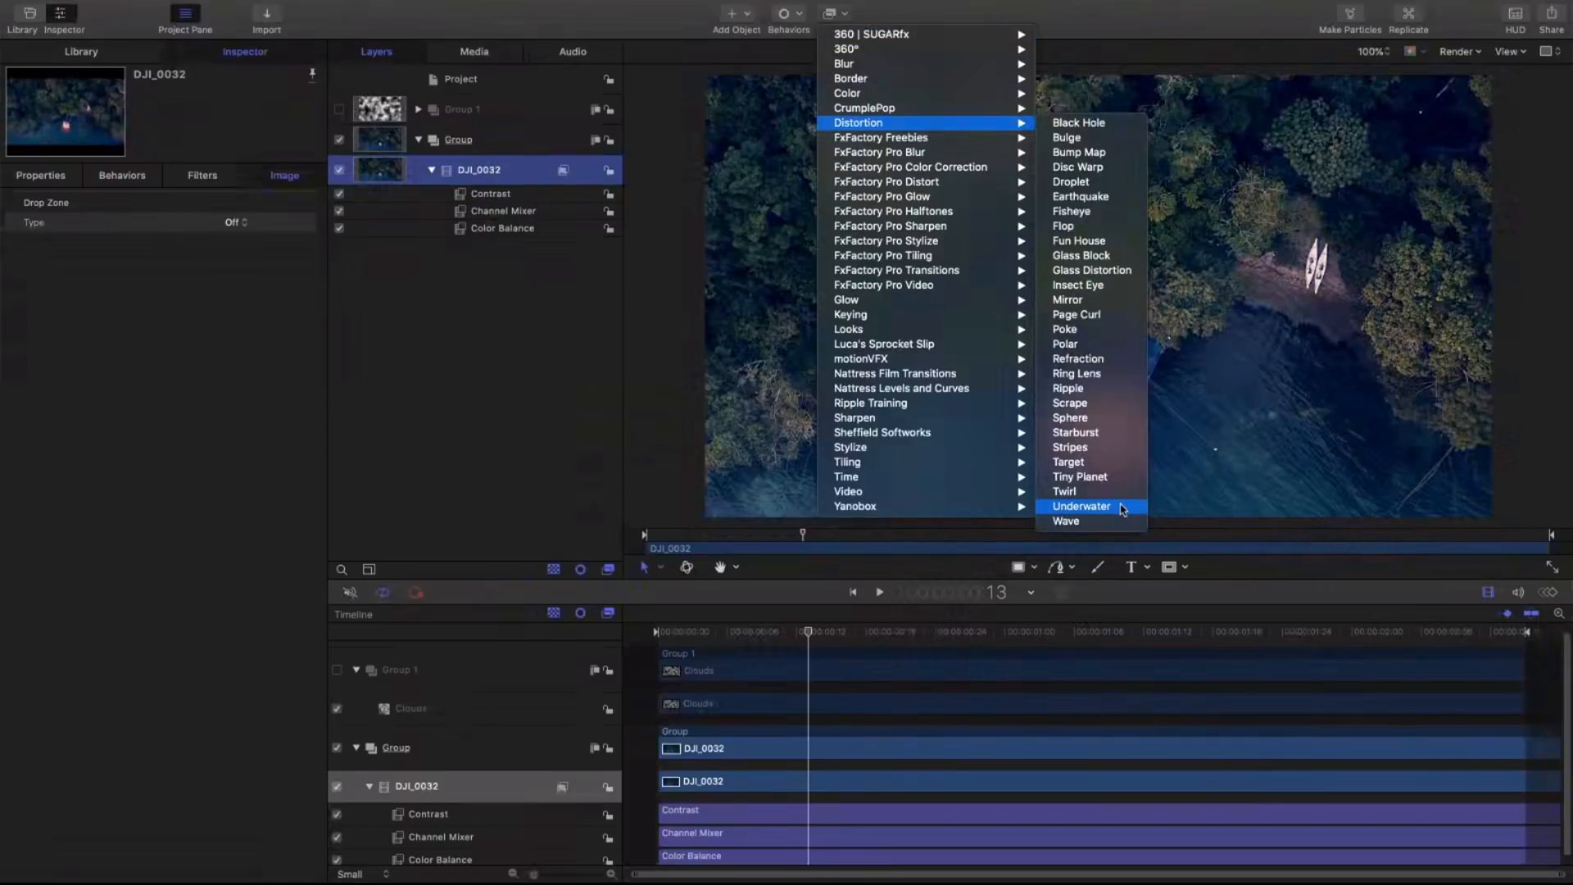
pyautogui.click(1081, 506)
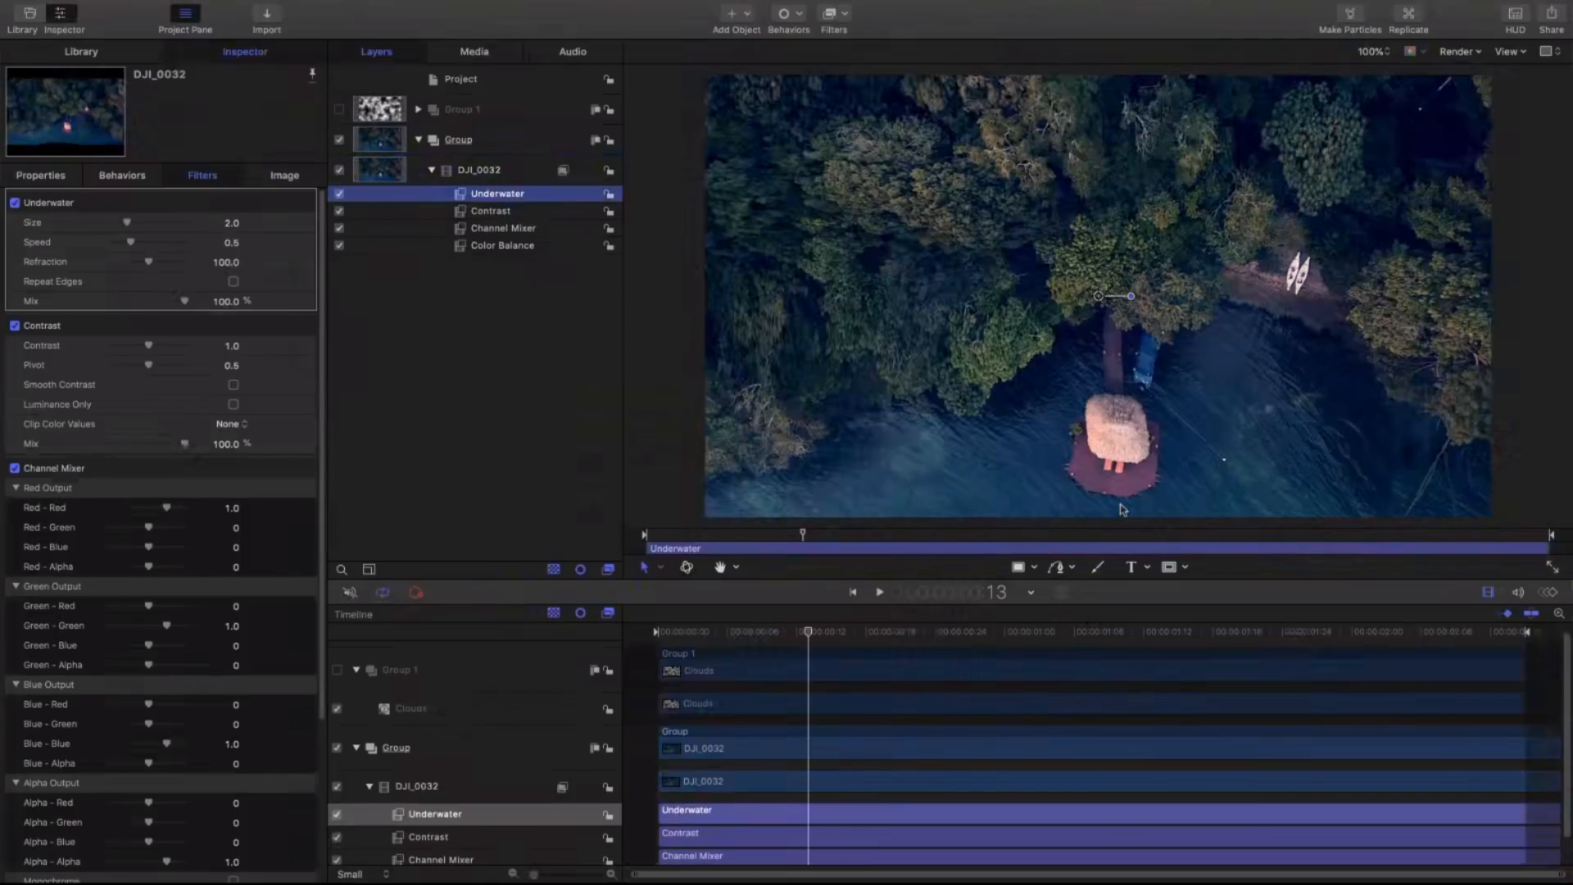
# Play back the underwater effect and set the filter's Size to about 1.38
pyautogui.press('space')
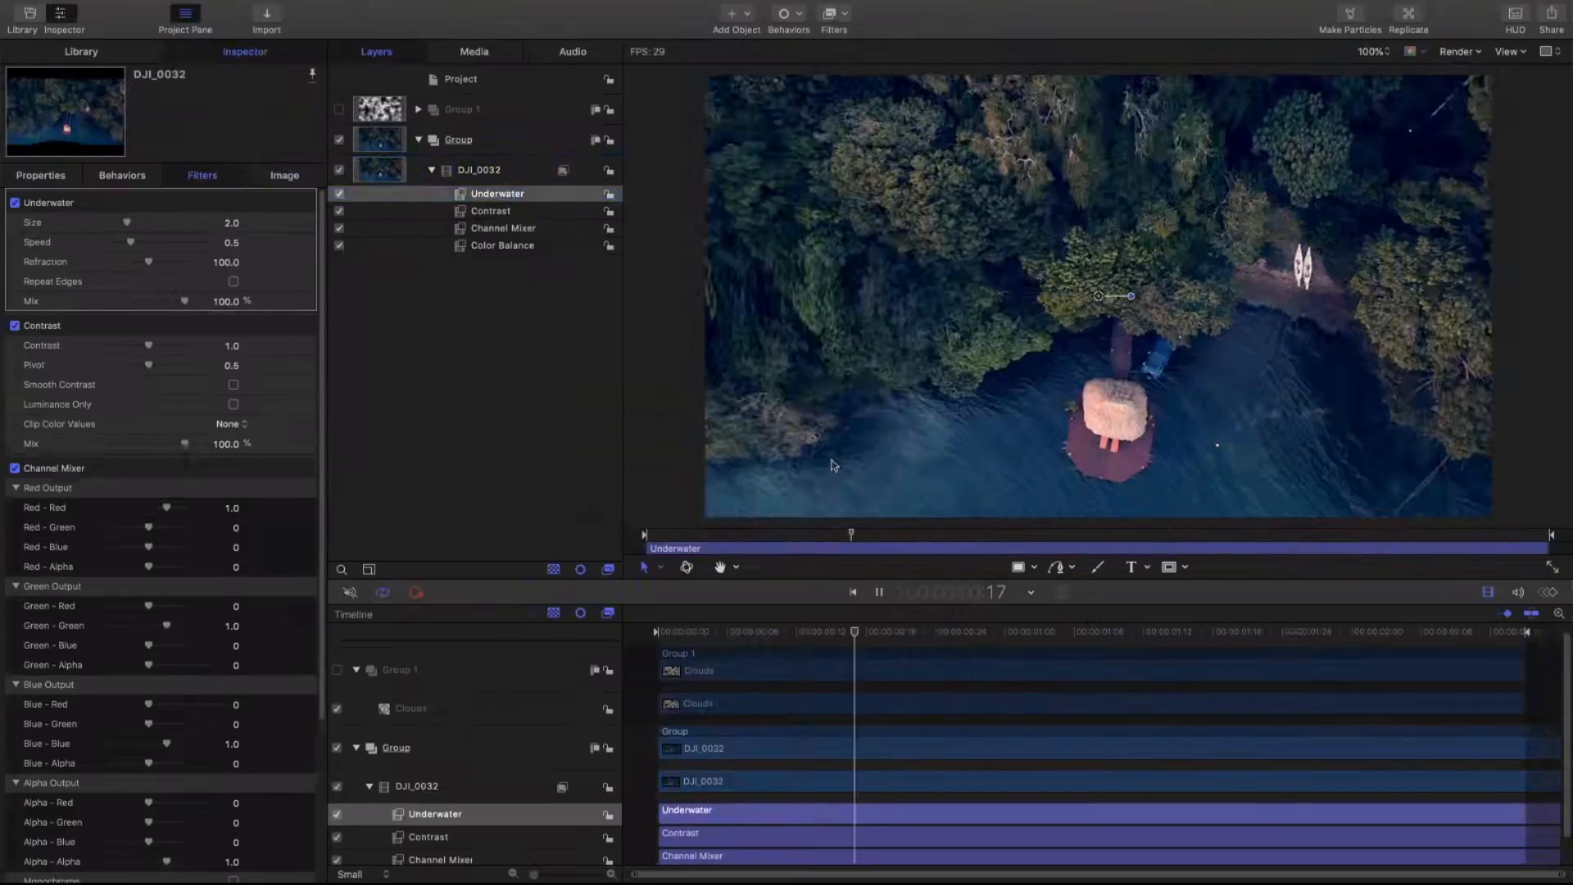
pyautogui.press('space')
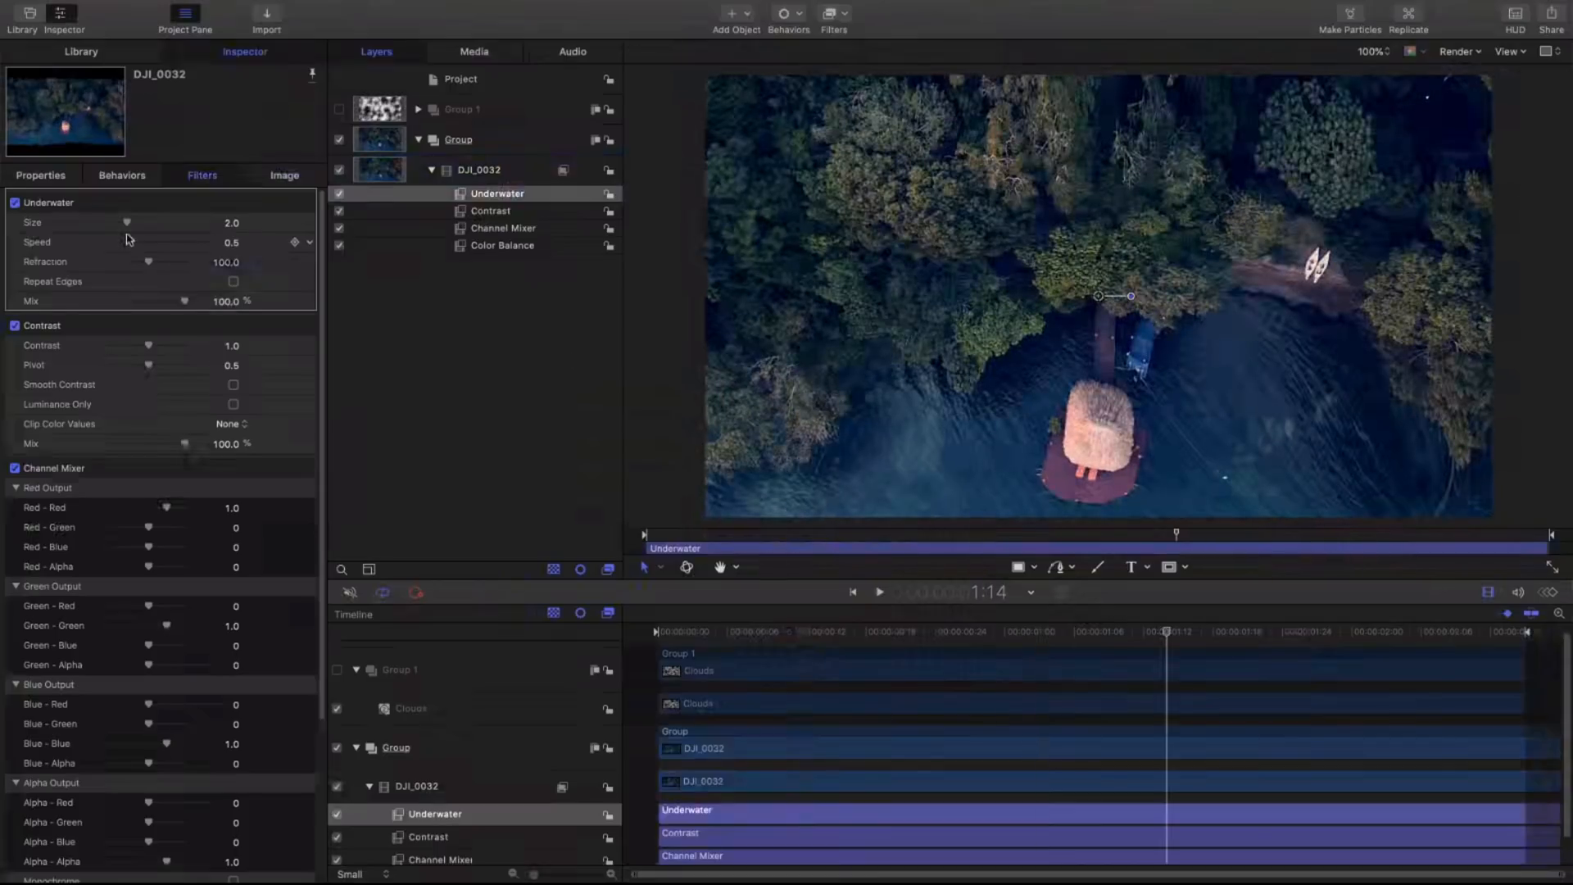
pyautogui.moveTo(126, 222)
pyautogui.mouseDown()
pyautogui.moveTo(156, 223)
pyautogui.moveTo(124, 227)
pyautogui.mouseUp()
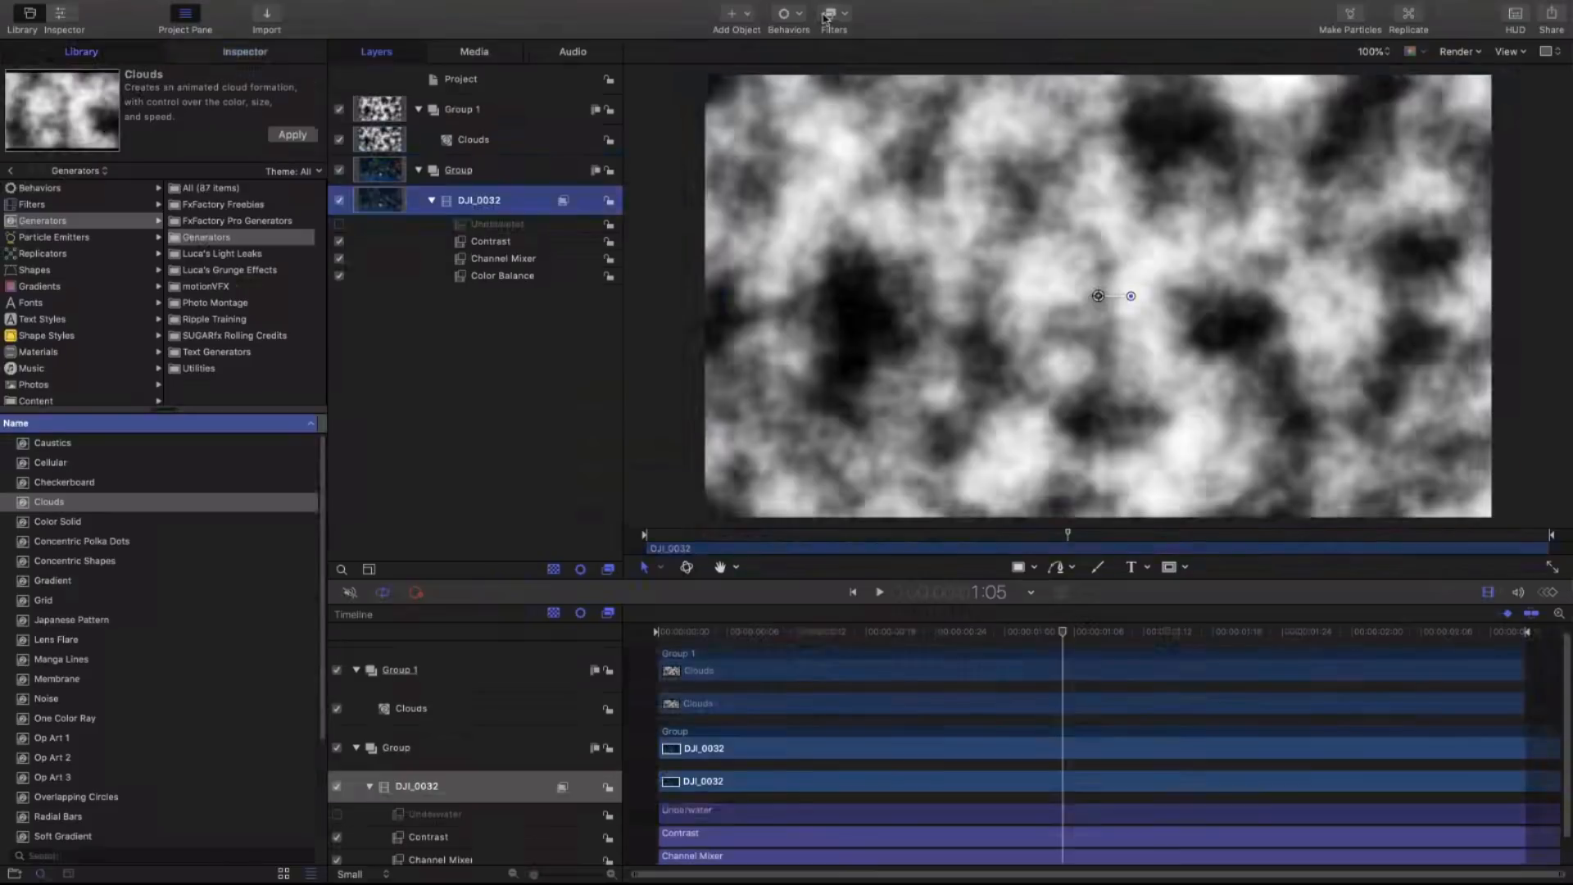
# Apply the Bump Map distortion filter to DJI_0032 with Clouds as its map image, and scrub through the result
pyautogui.click(826, 18)
pyautogui.moveTo(873, 123)
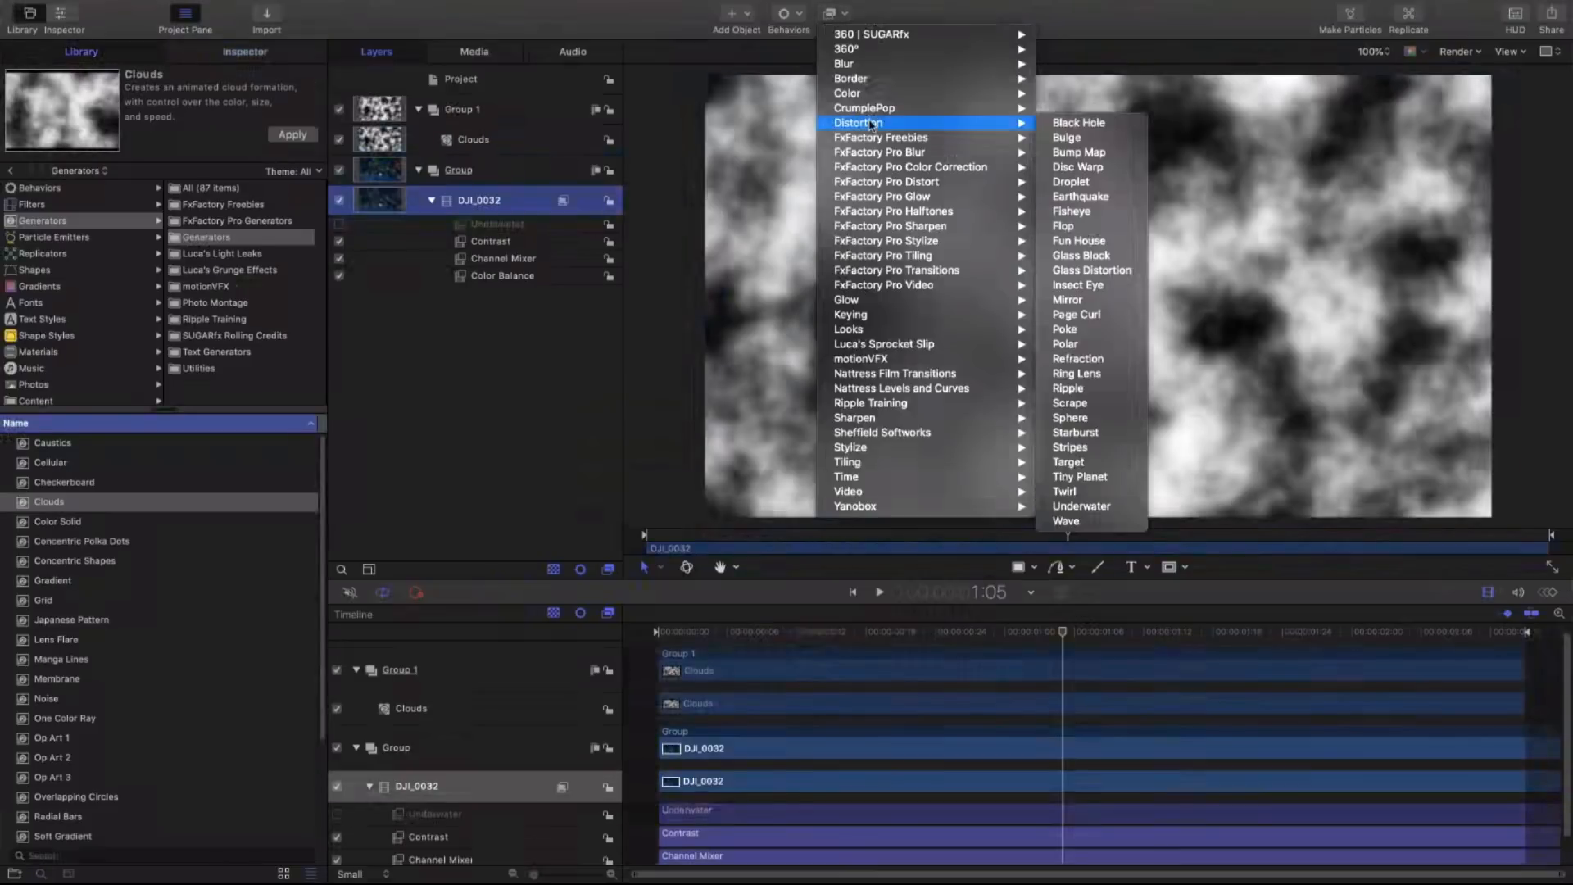
pyautogui.click(1085, 153)
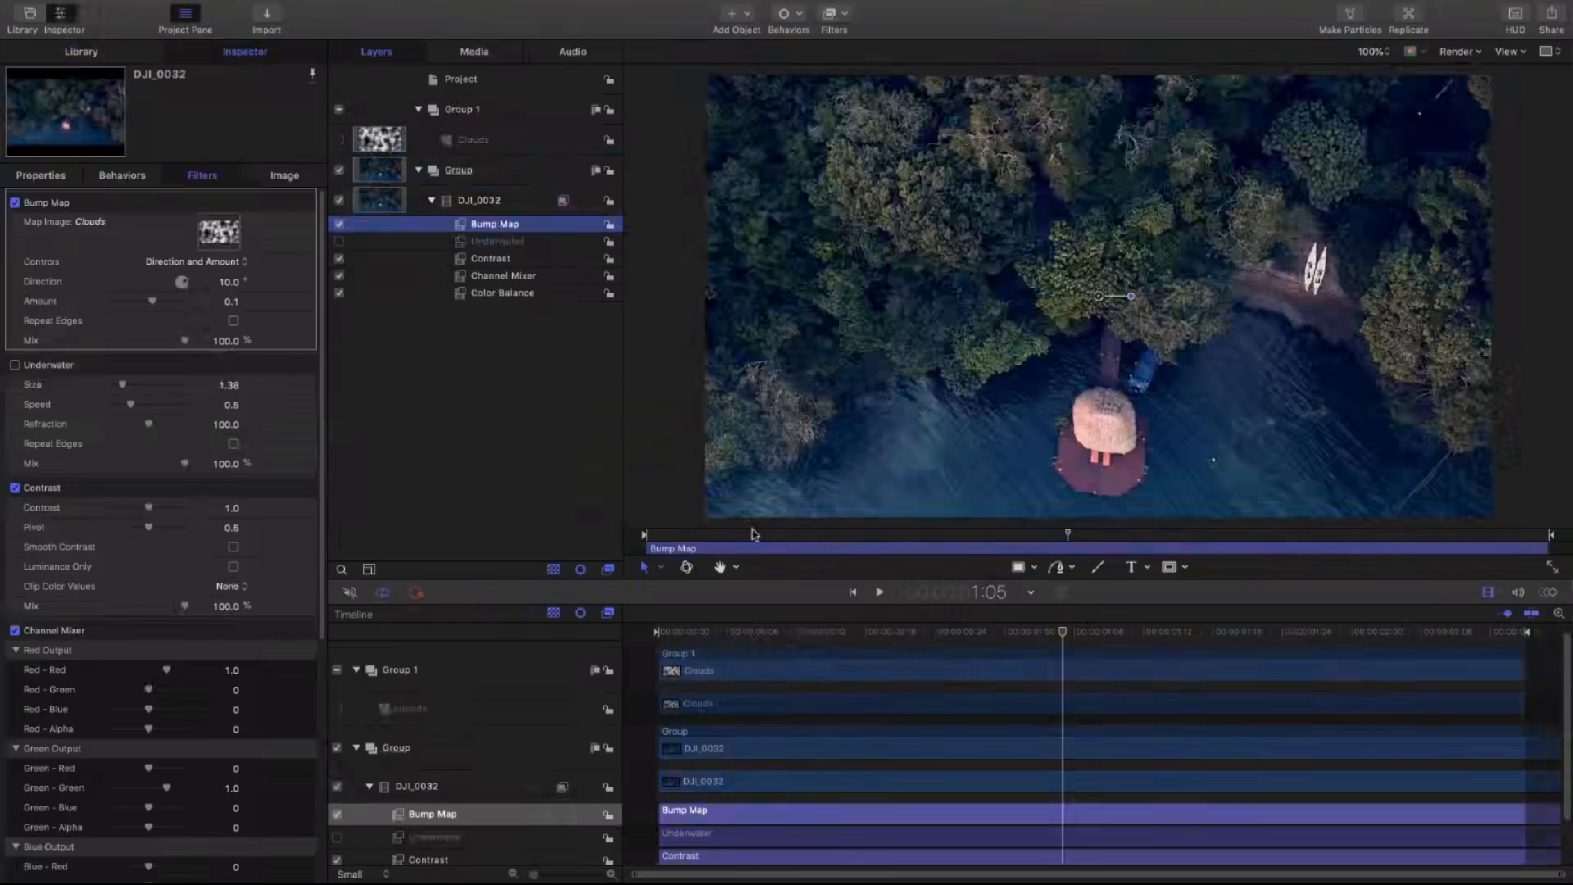
pyautogui.moveTo(754, 534); pyautogui.dragTo(814, 516)
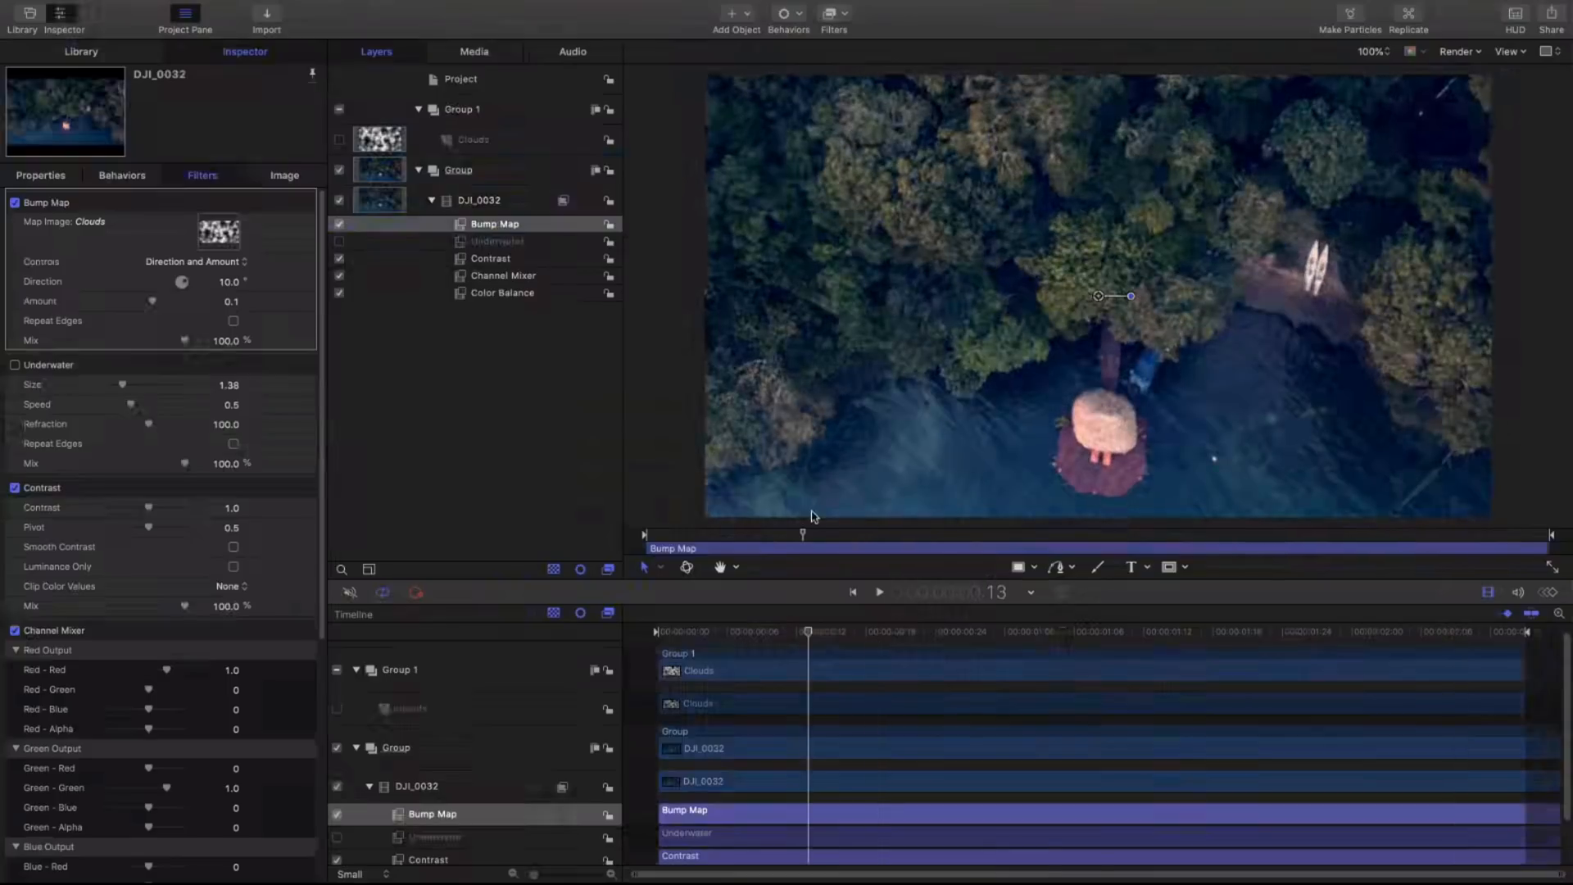
# Set the Bump Map filter's Amount to about 0.58 and scrub through the distorted clip
pyautogui.click(483, 144)
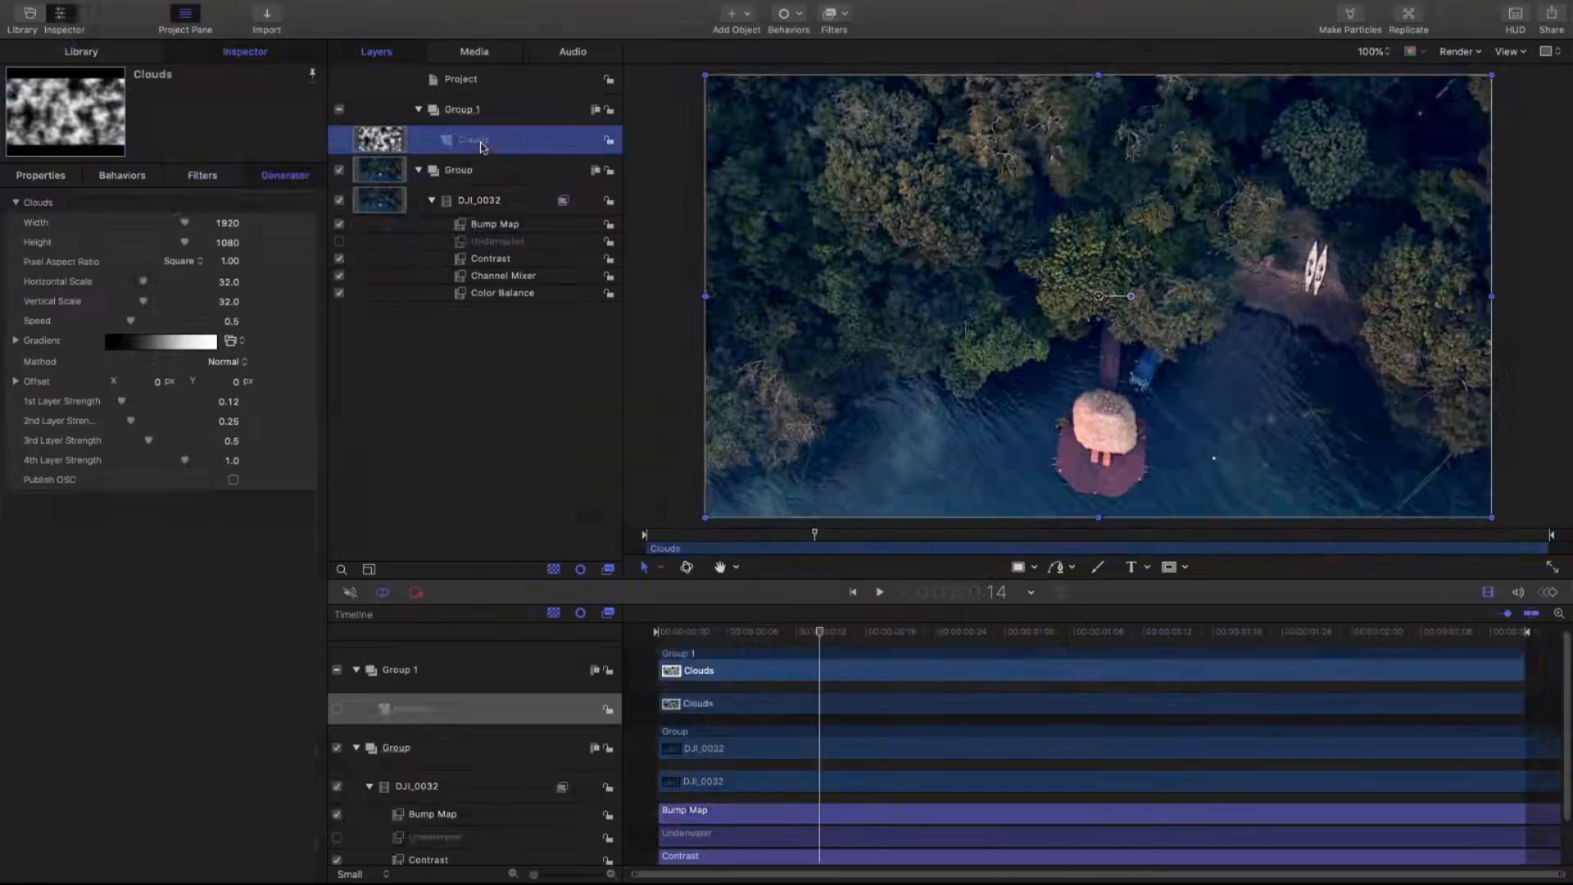
pyautogui.click(498, 224)
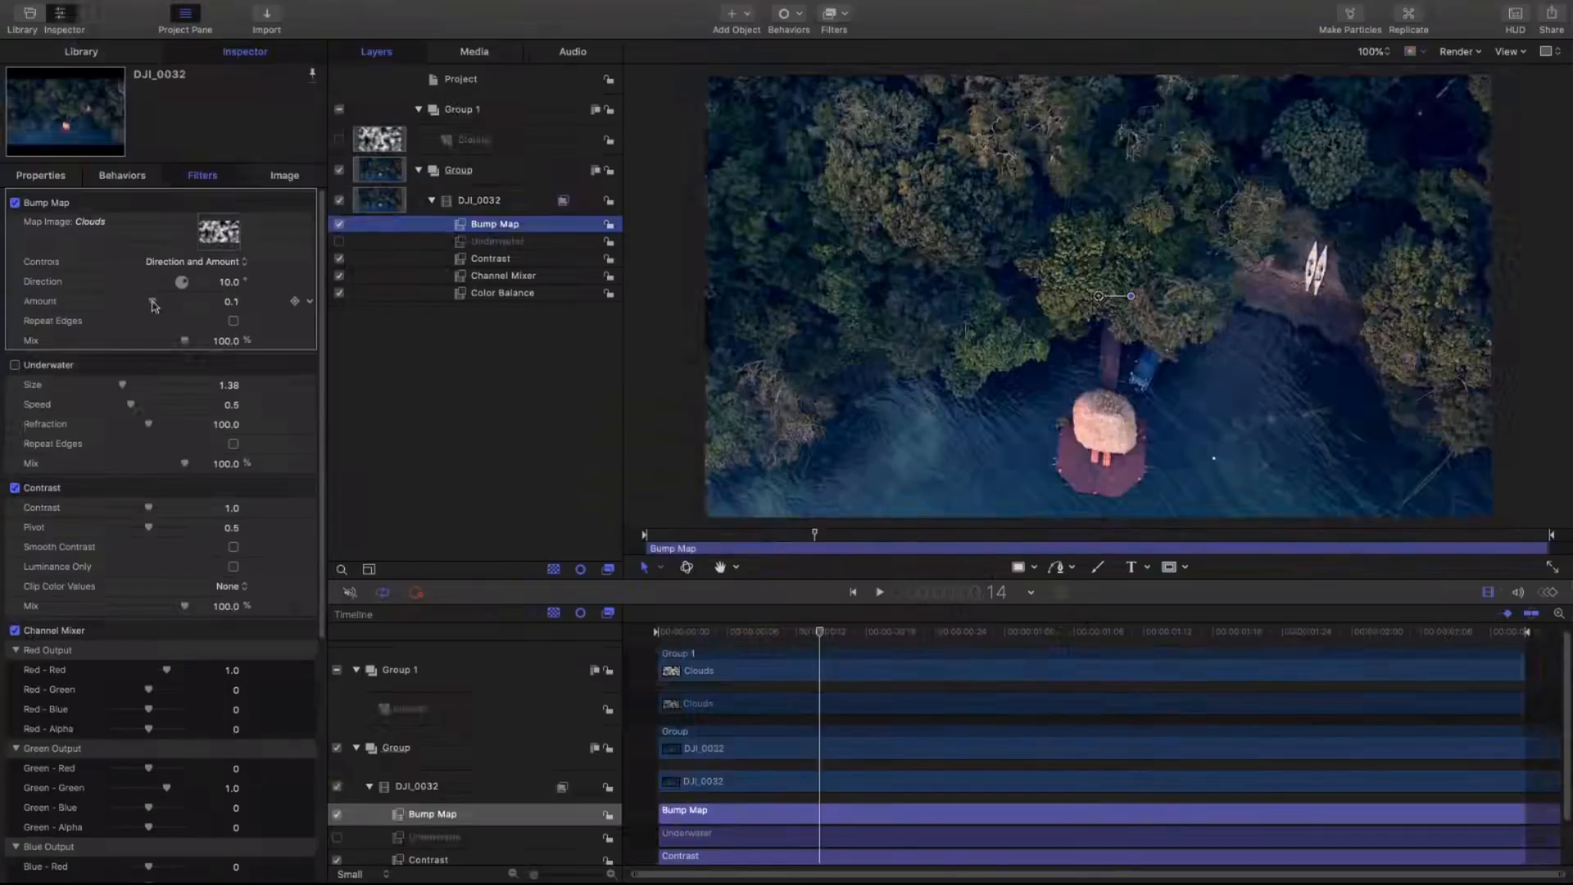
pyautogui.moveTo(153, 305); pyautogui.dragTo(172, 305)
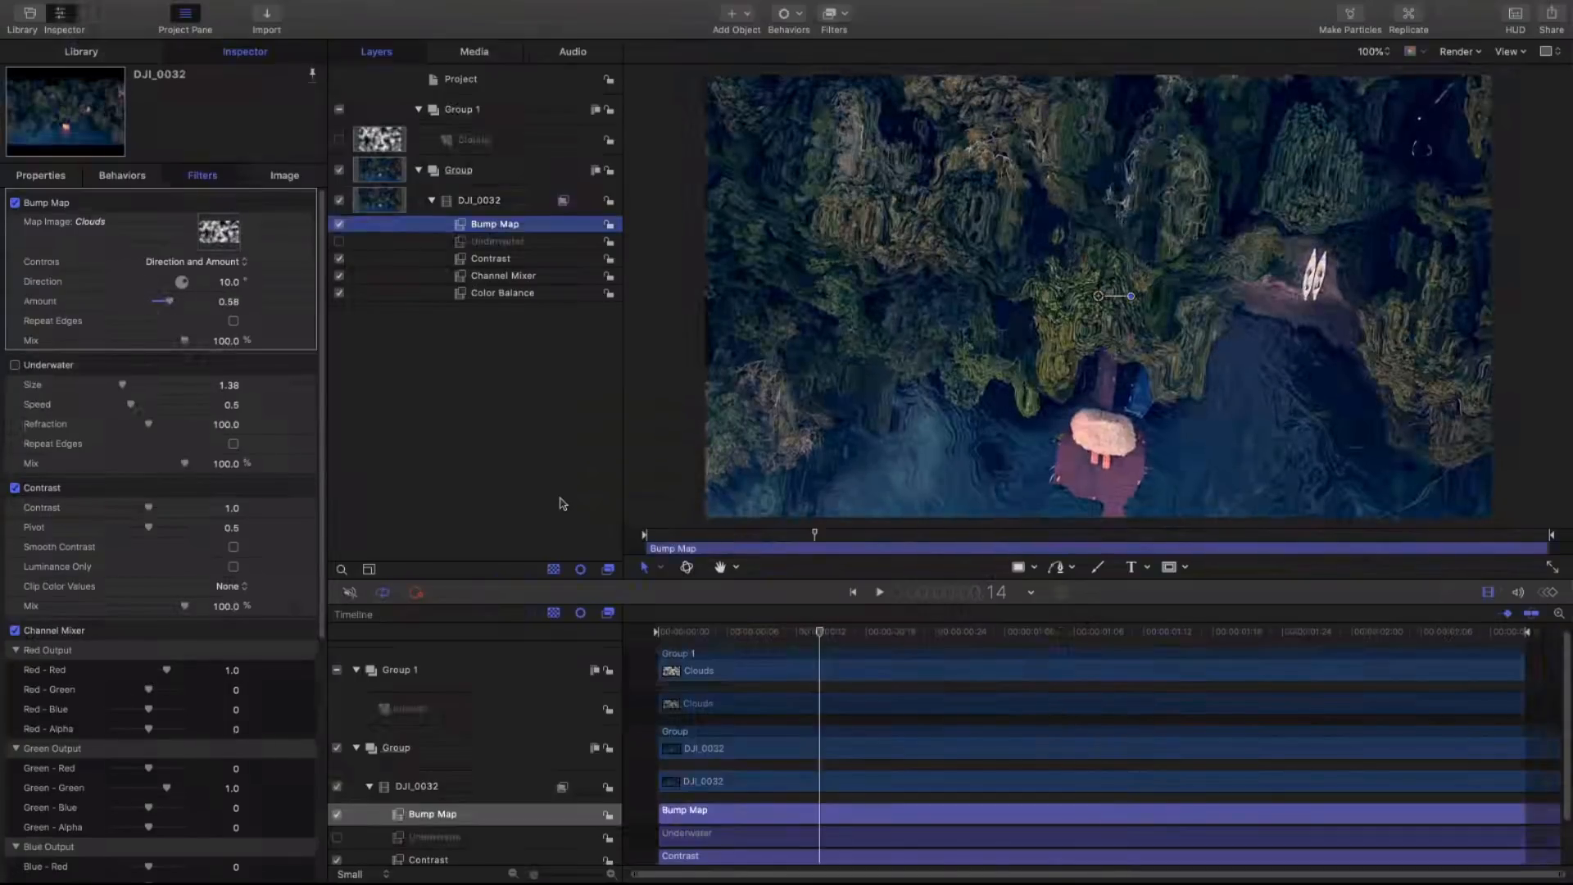
pyautogui.moveTo(702, 544); pyautogui.dragTo(811, 533)
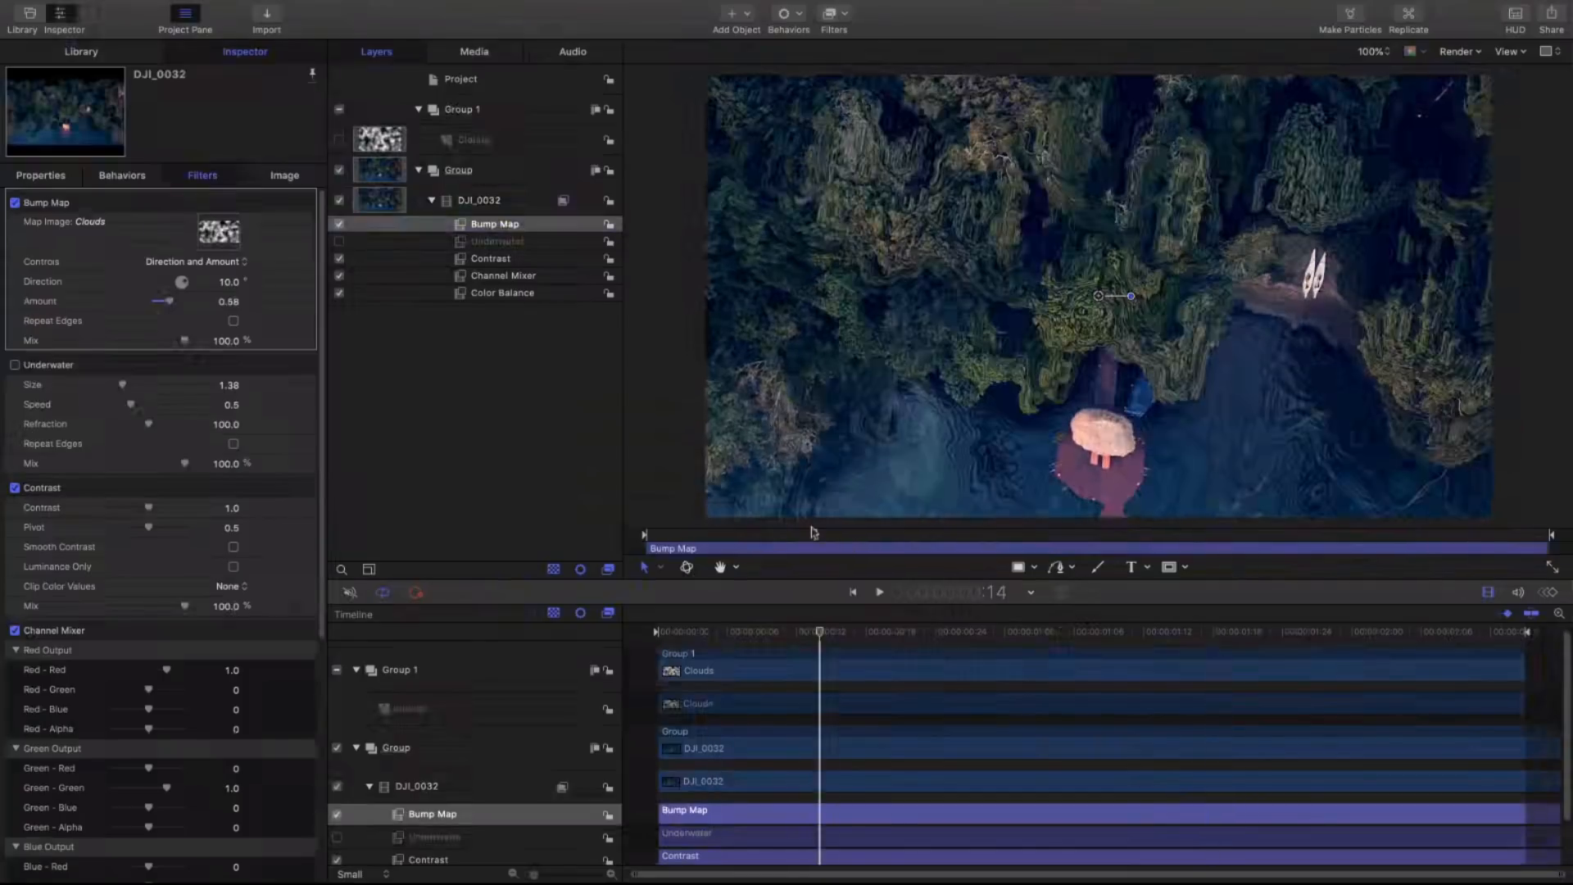
# Increase the Horizontal Scale of the Clouds generator that serves as the bump map
pyautogui.click(490, 140)
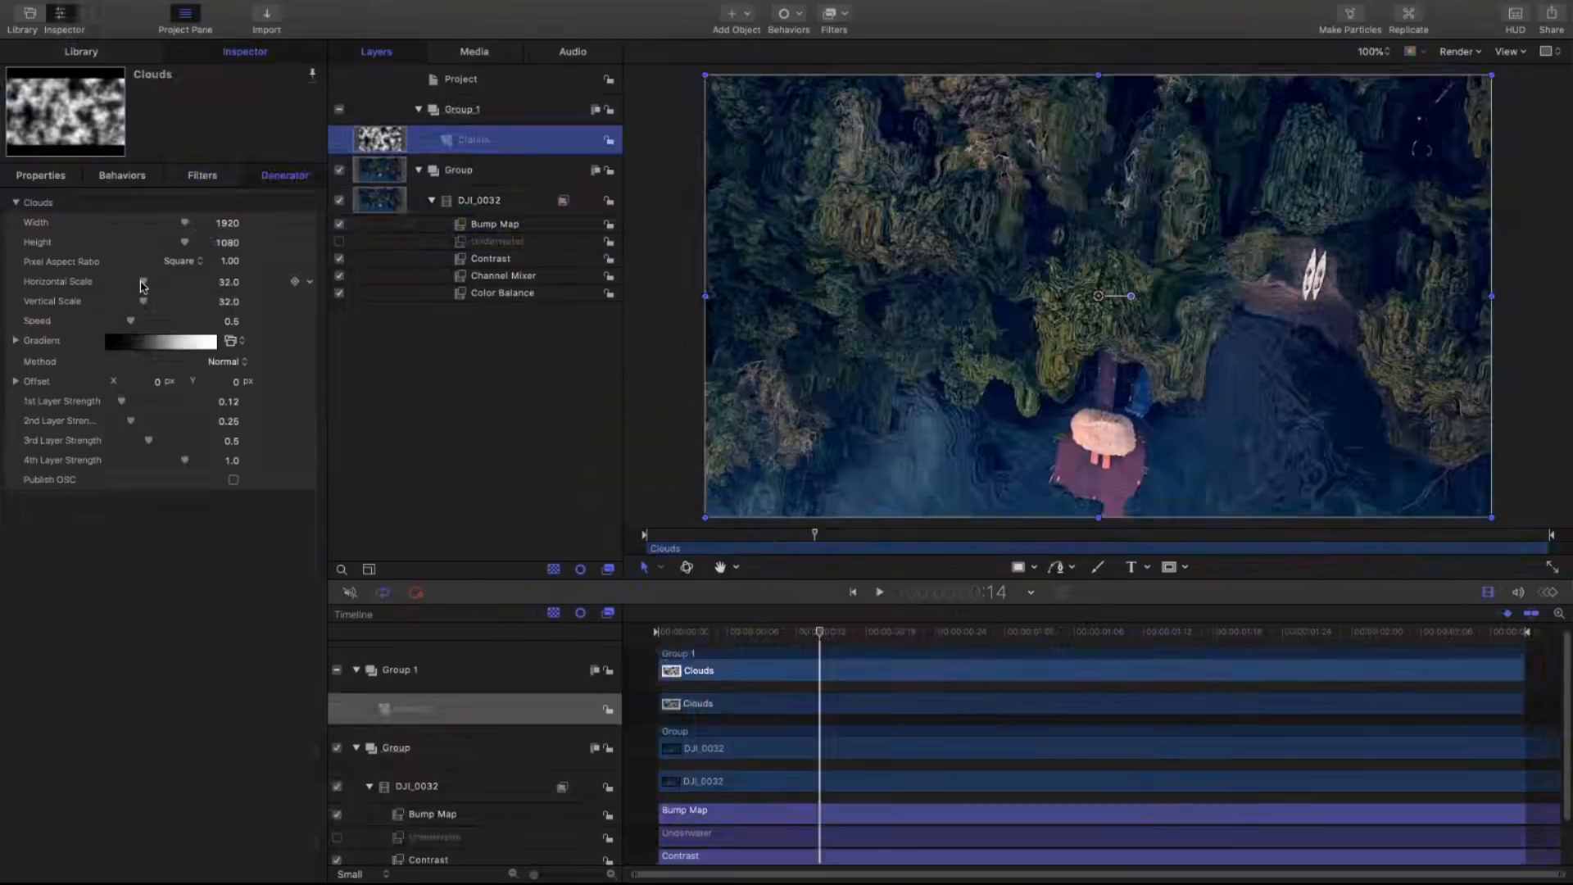
pyautogui.moveTo(163, 286); pyautogui.dragTo(197, 291)
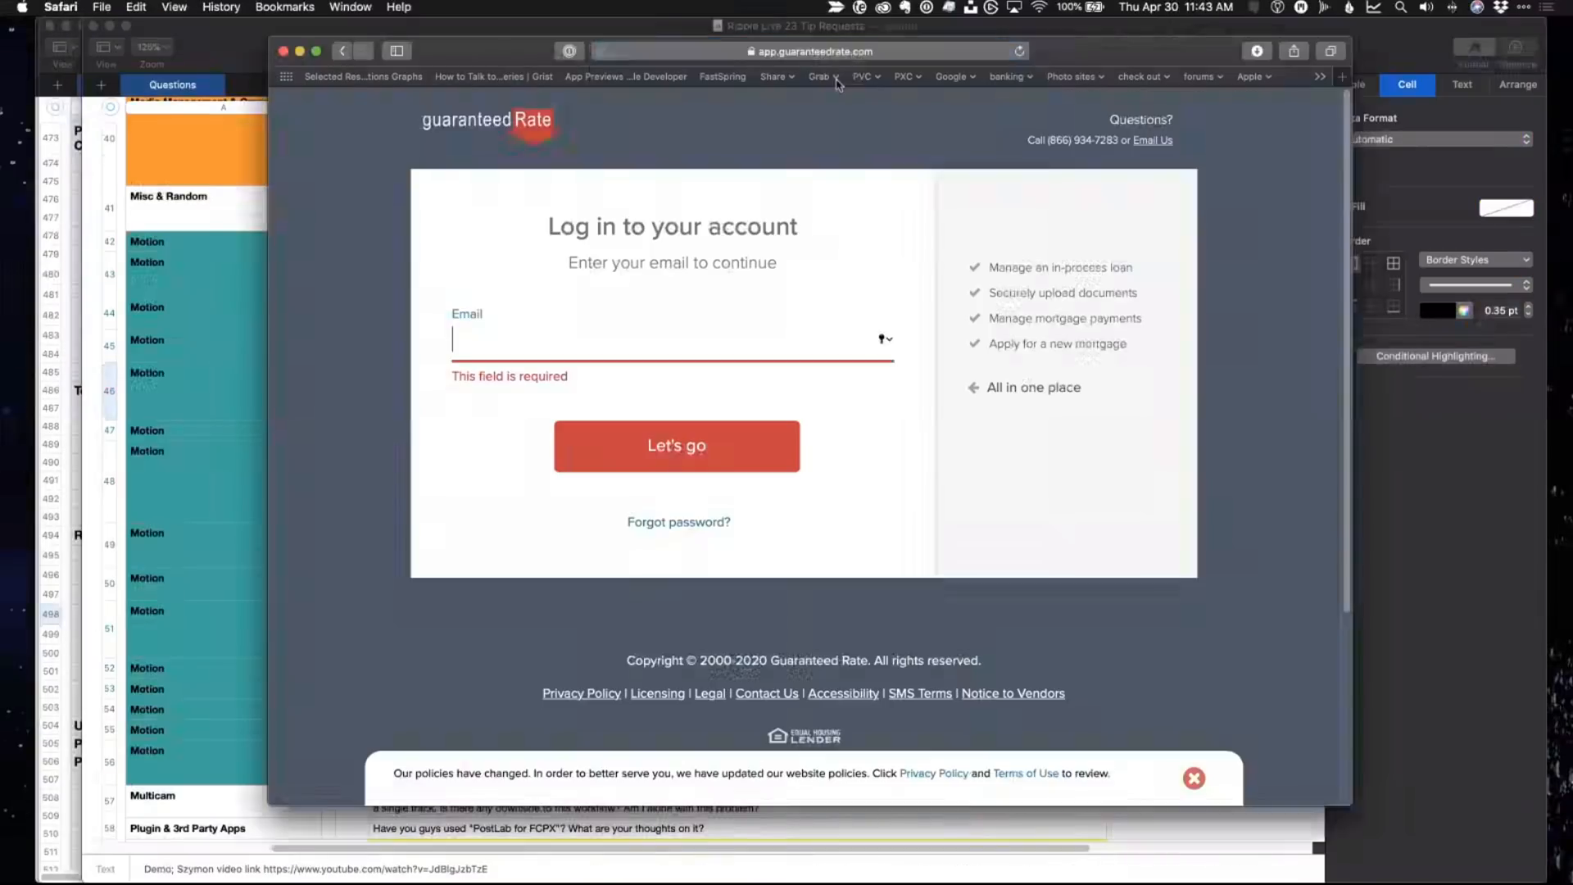
# Switch back to the Numbers tip-request sheet and select the question about effects with multiple drop zones
pyautogui.click(182, 497)
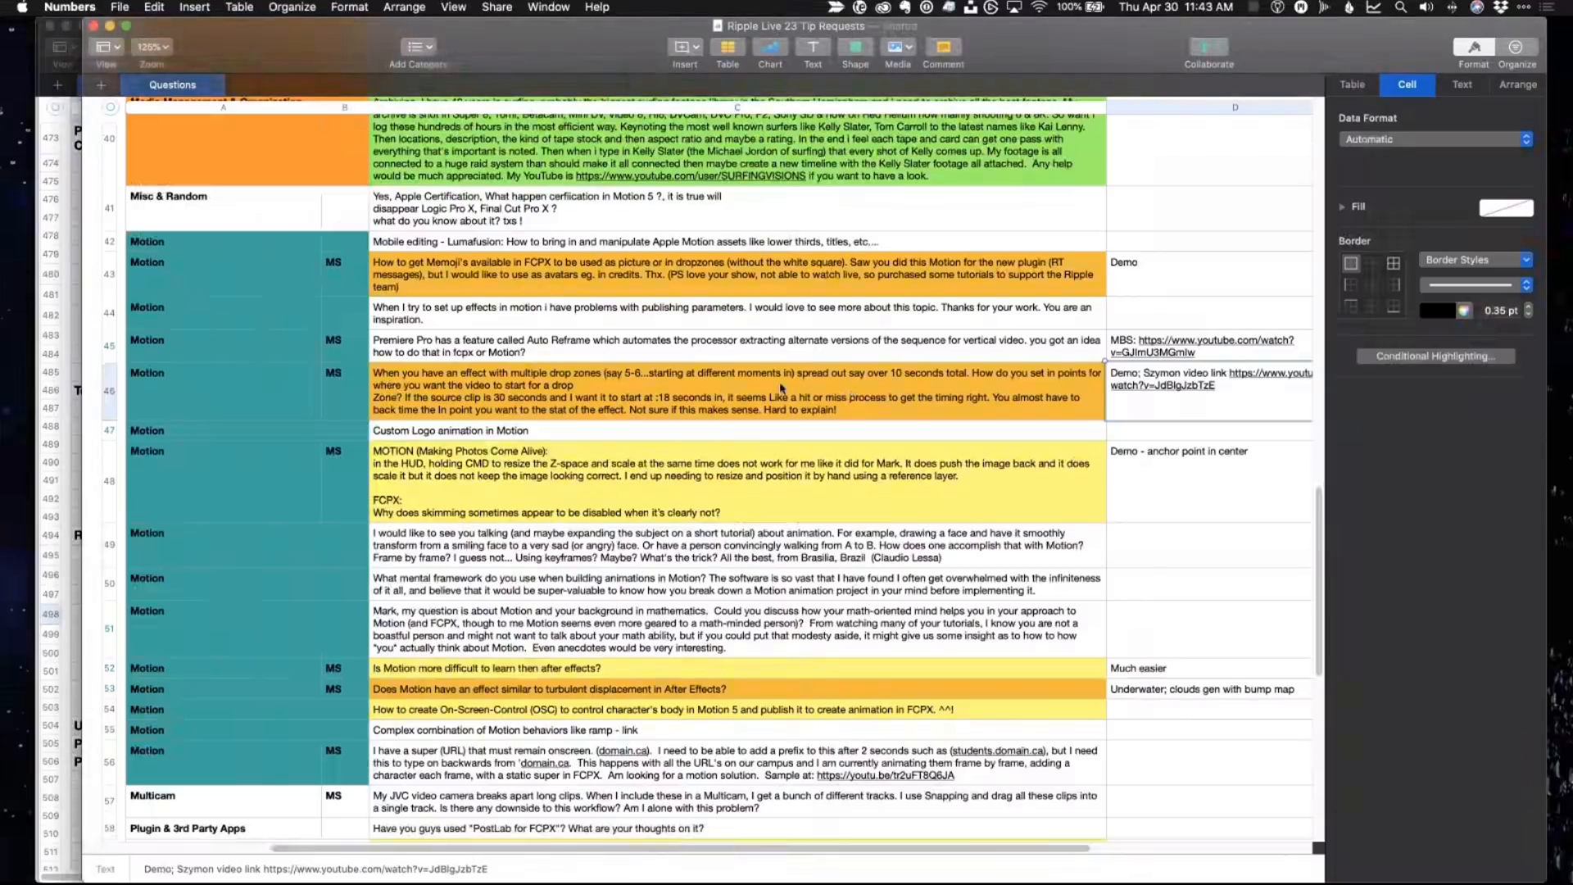
pyautogui.click(781, 389)
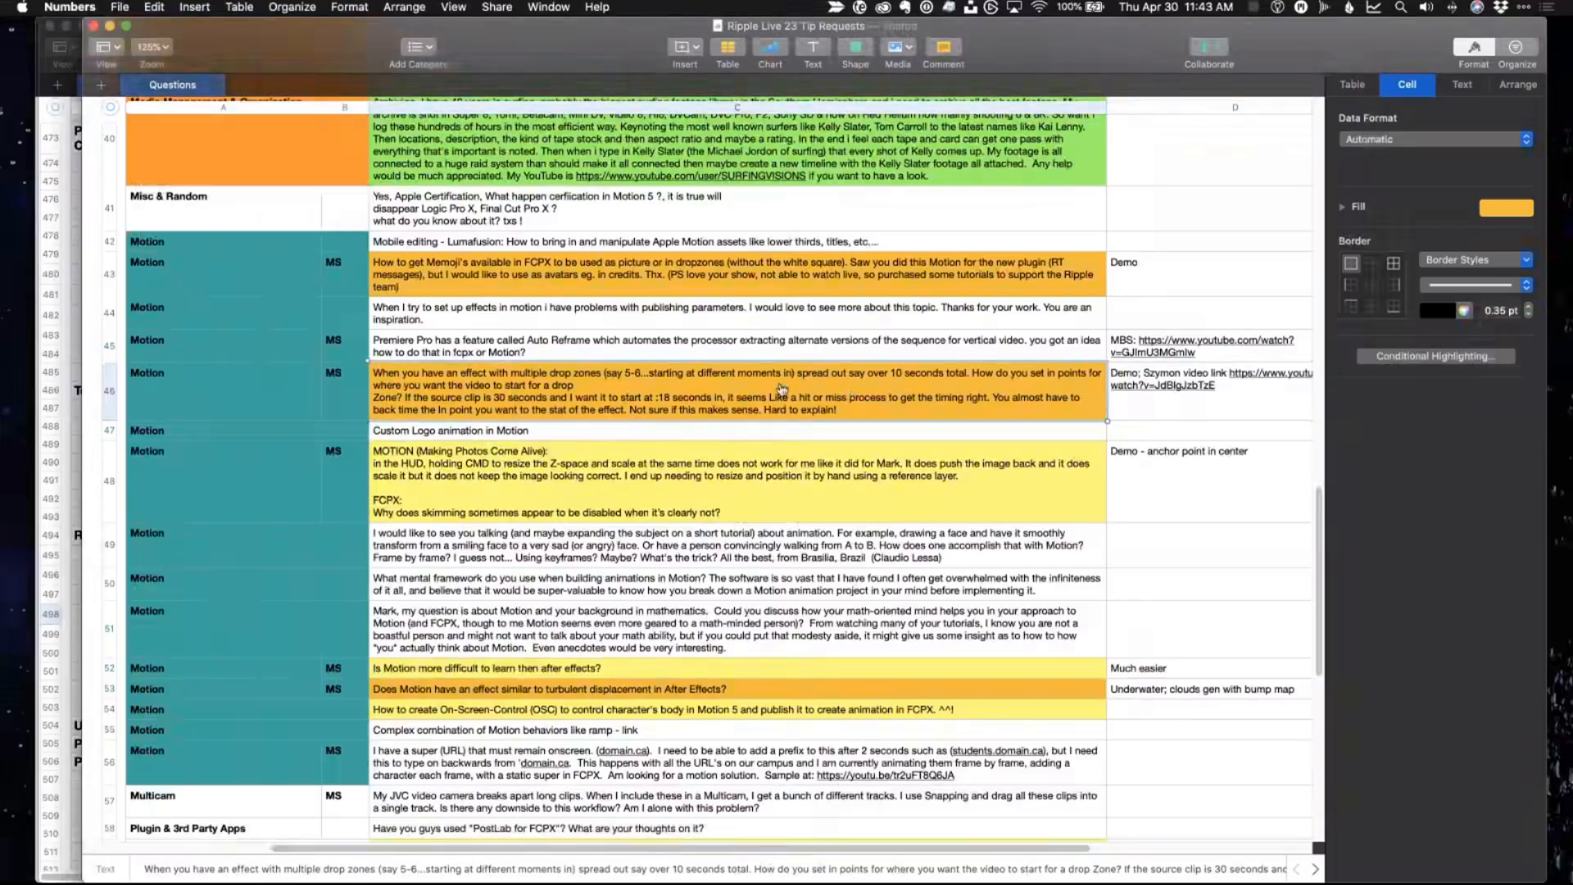
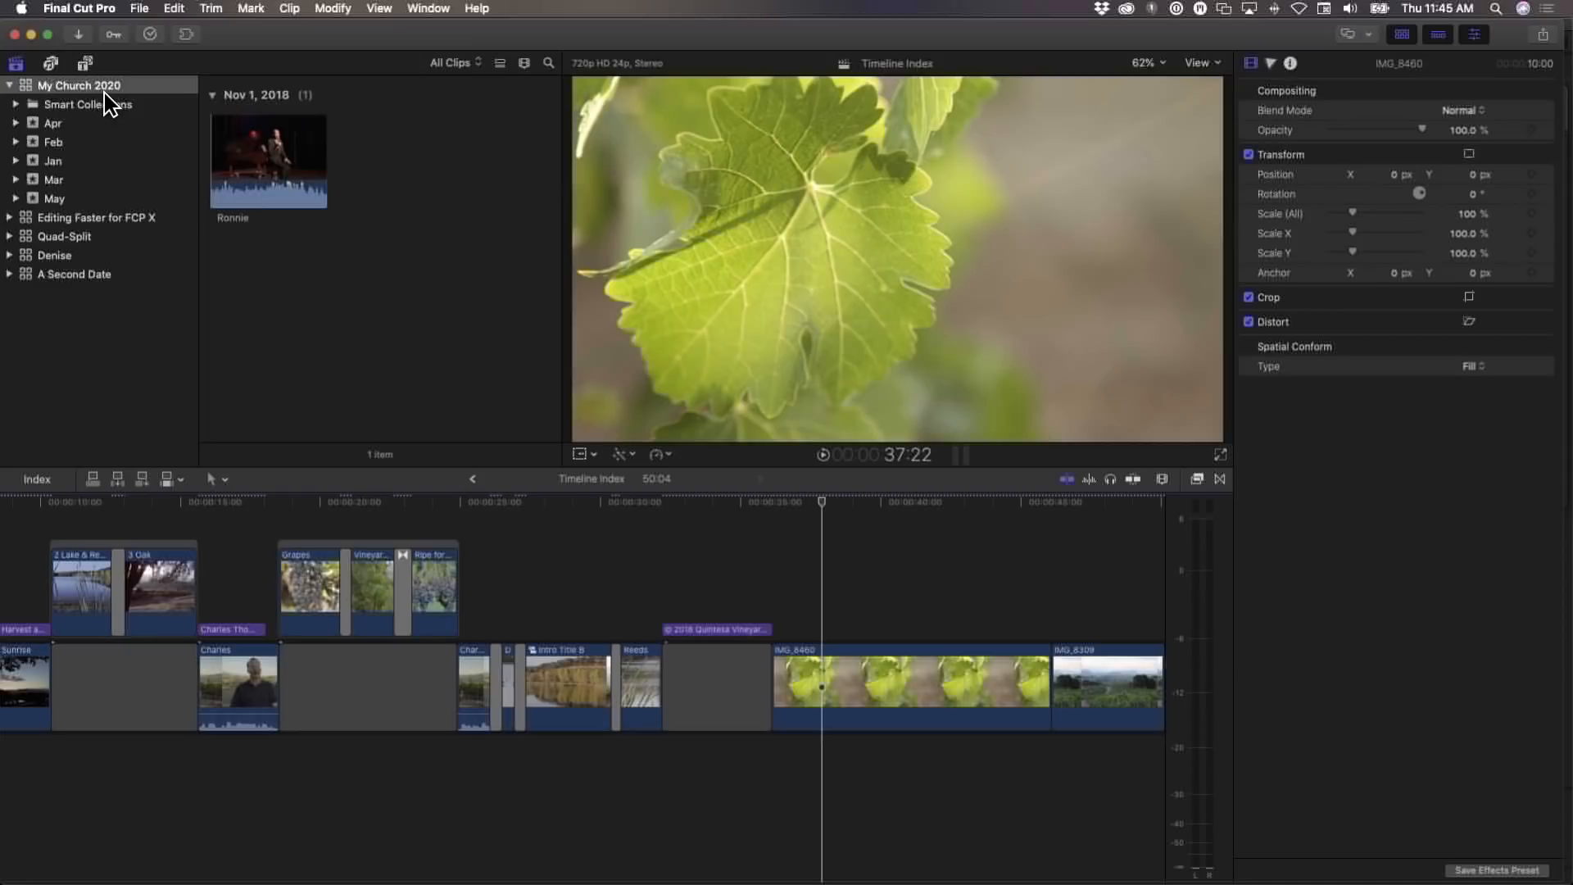
# Look through the Jan, Feb and Mar events of the My Church 2020 library and expand Jan
pyautogui.click(37, 162)
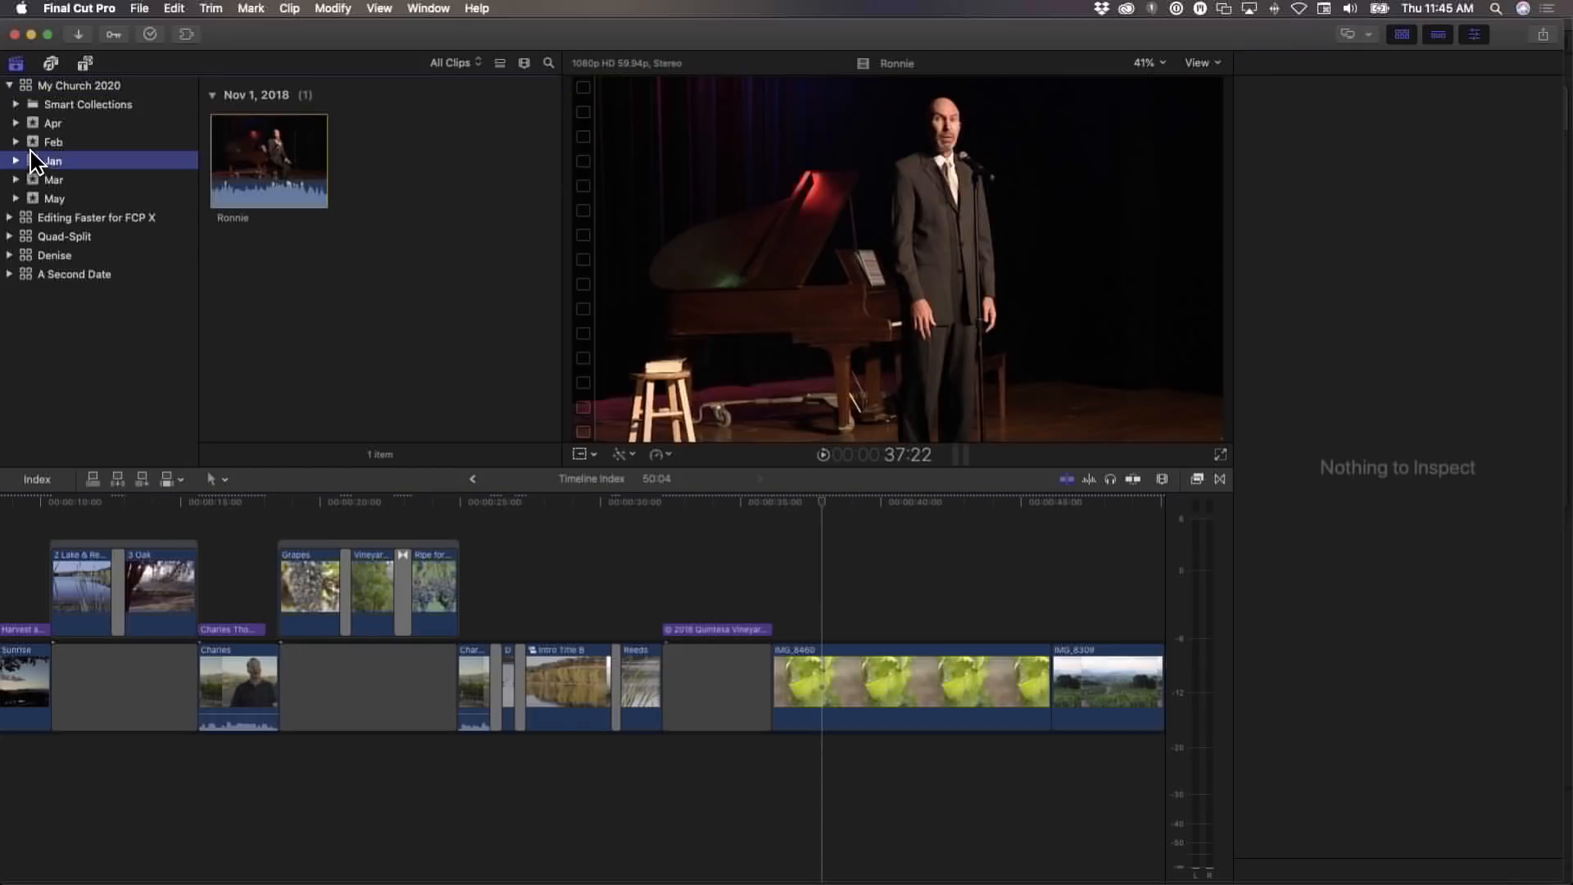
pyautogui.click(34, 145)
pyautogui.click(37, 163)
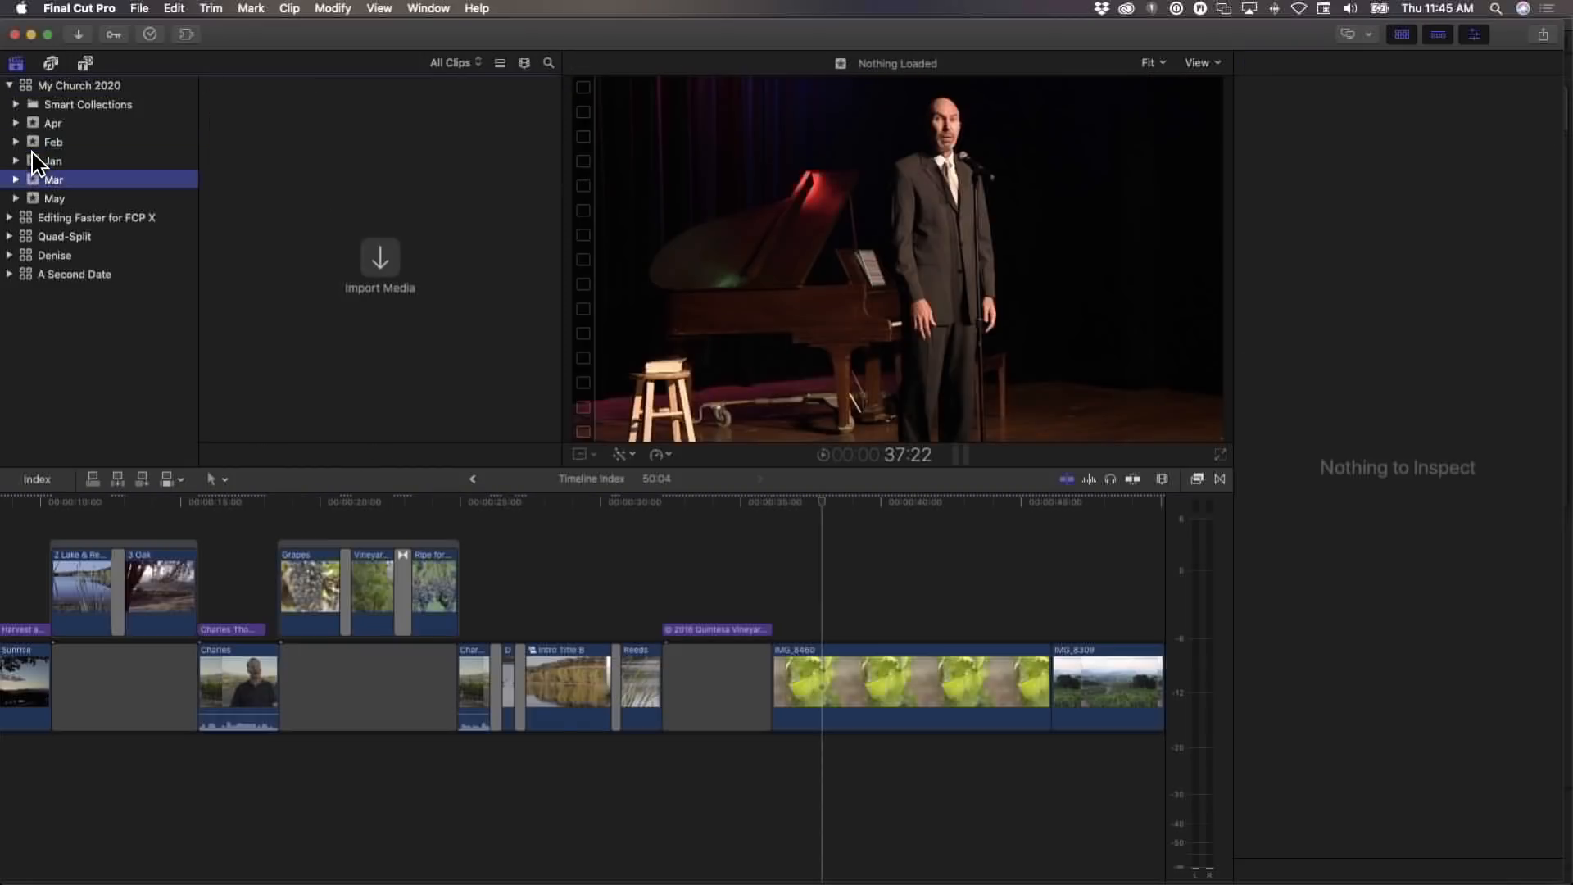
pyautogui.click(36, 148)
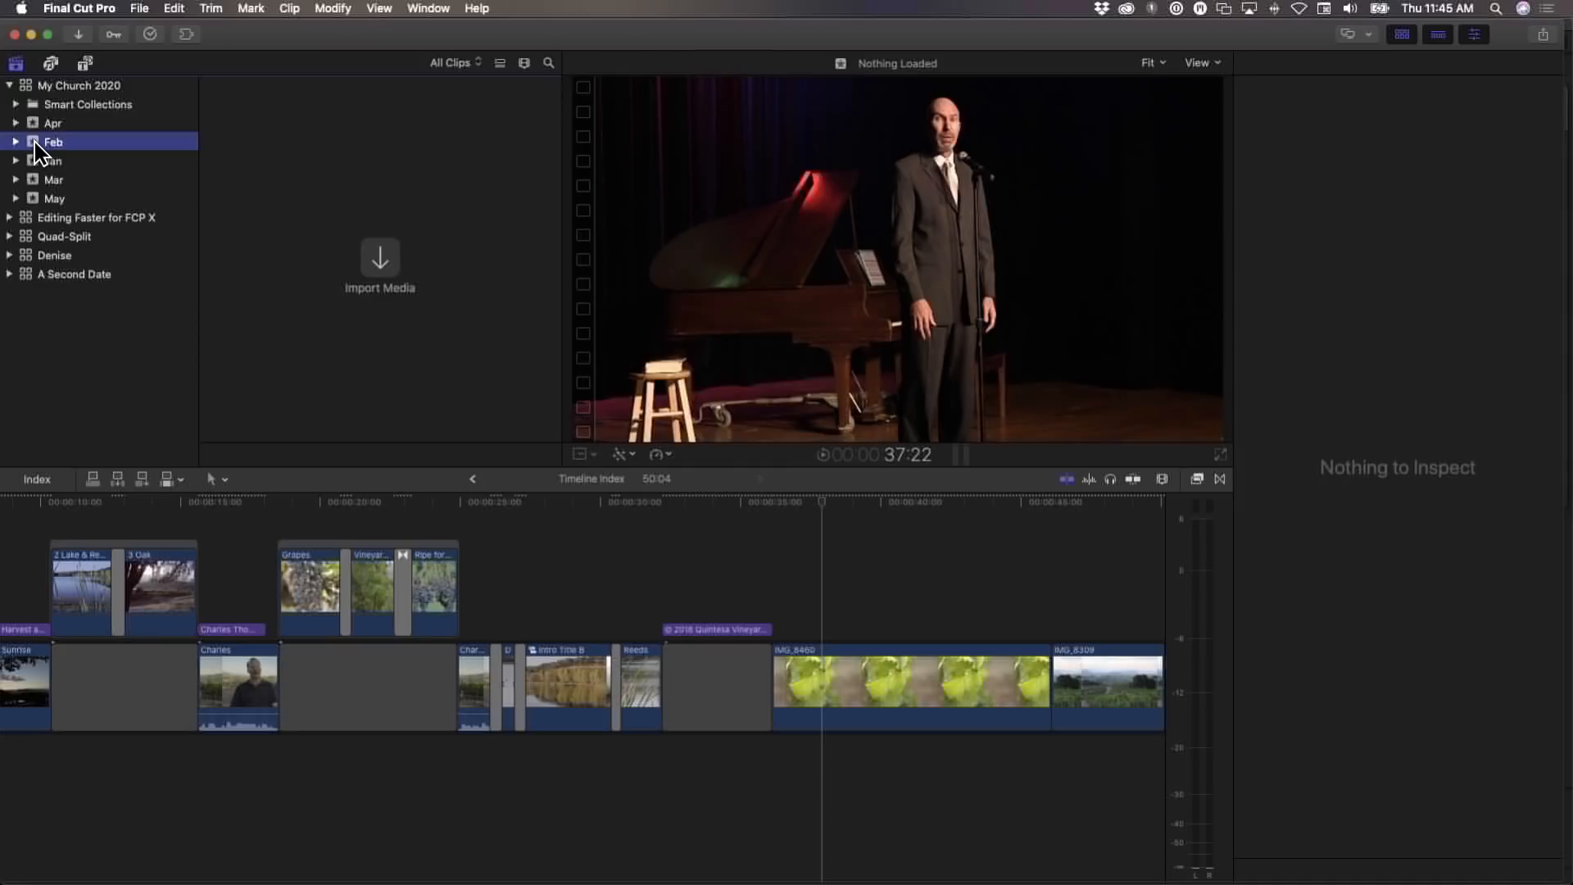
pyautogui.click(37, 163)
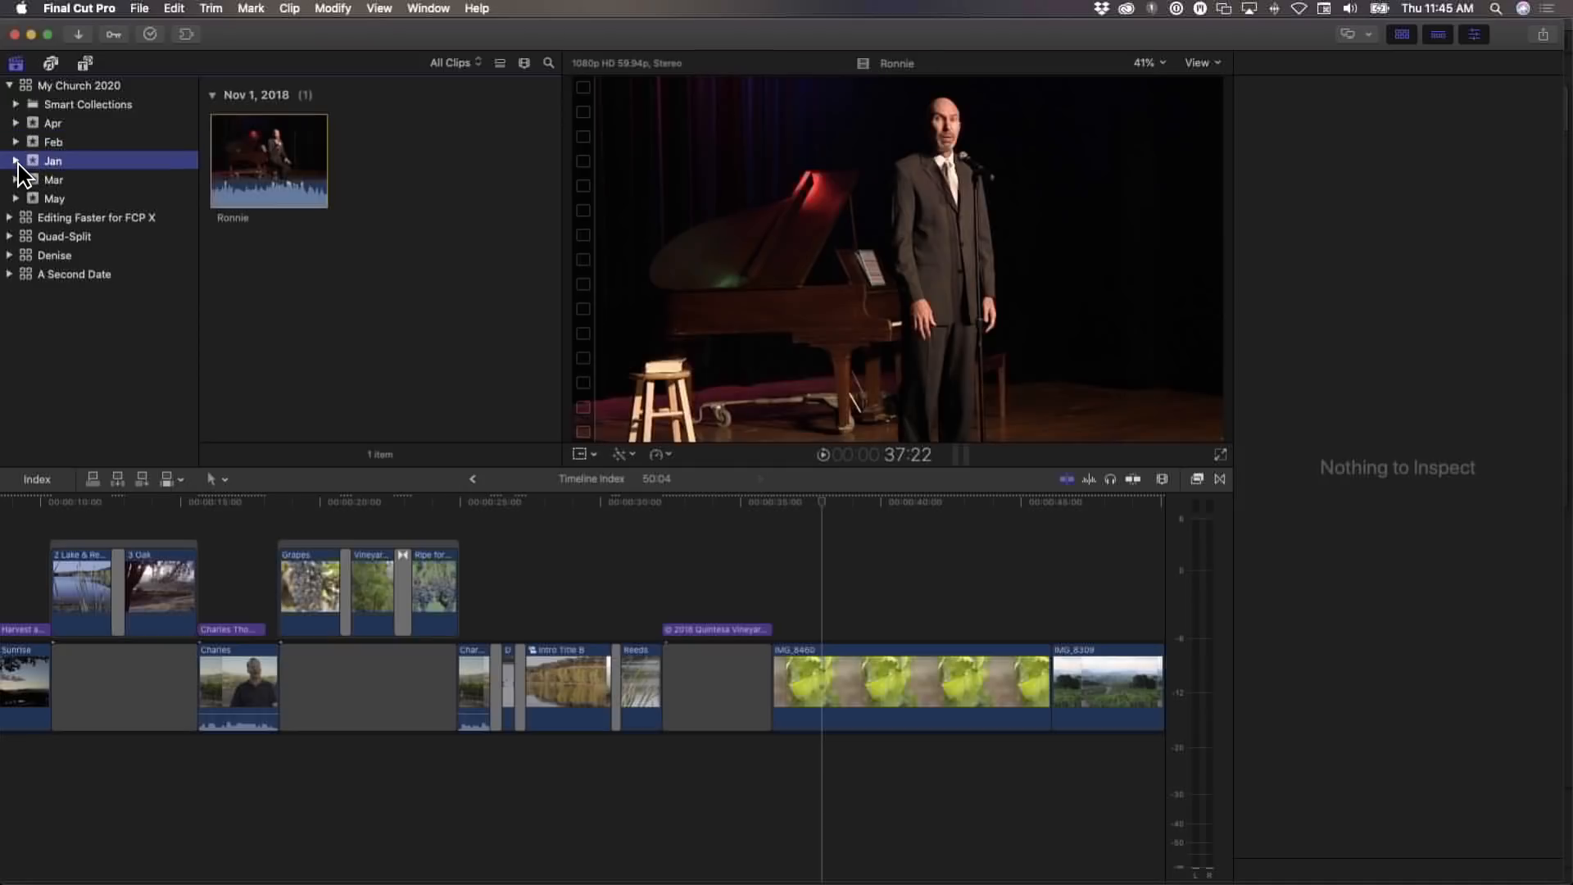
pyautogui.click(16, 162)
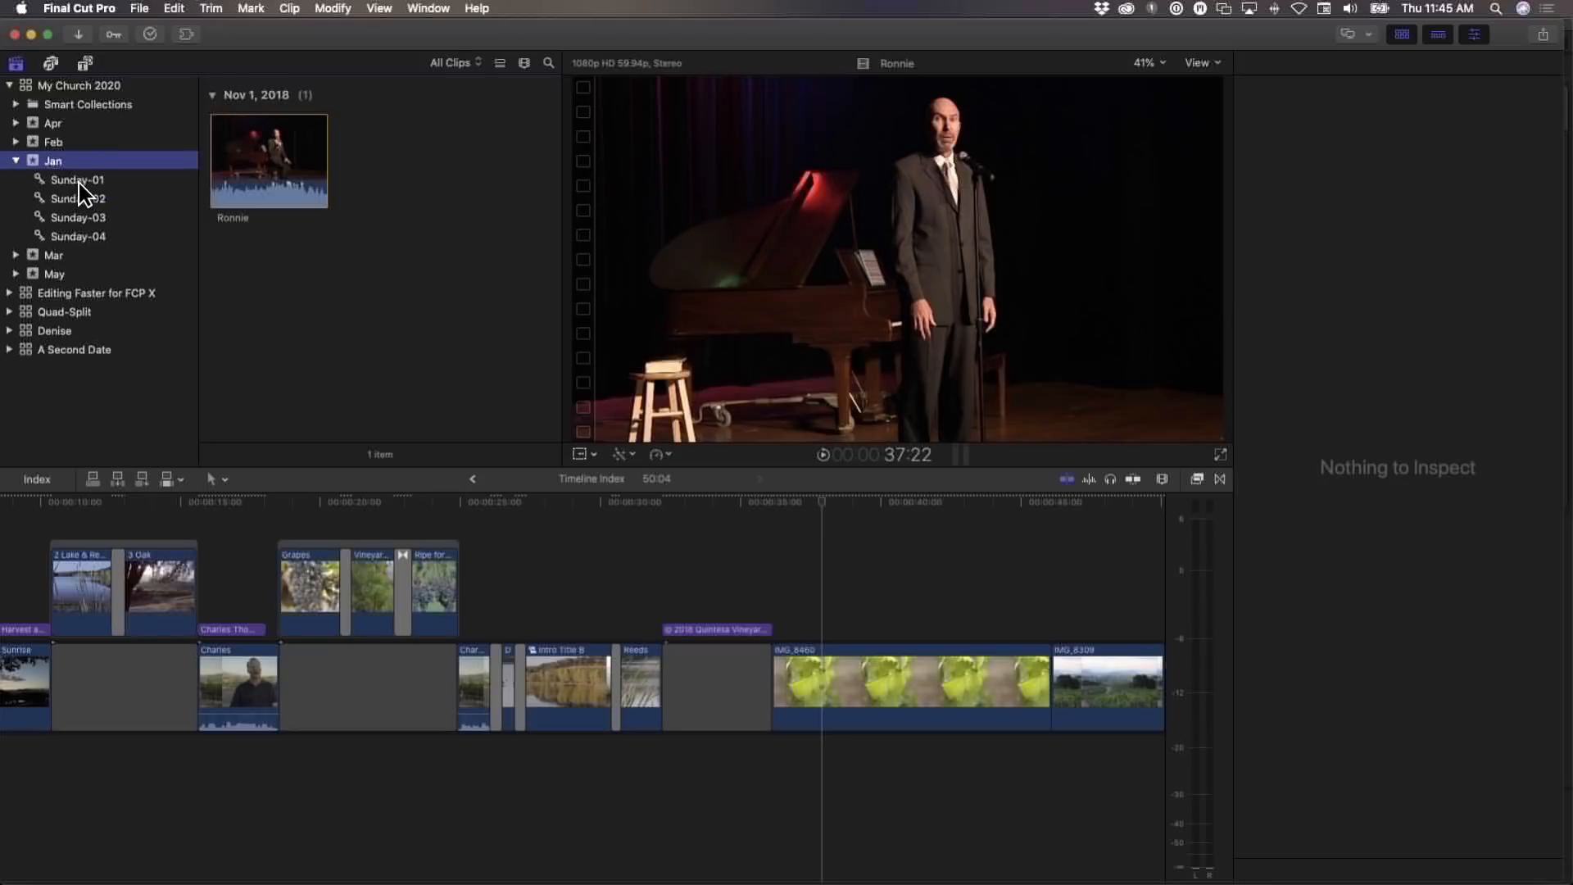
# Review the keyword collections Sunday-01 to Sunday-04 inside the Jan event
pyautogui.click(80, 185)
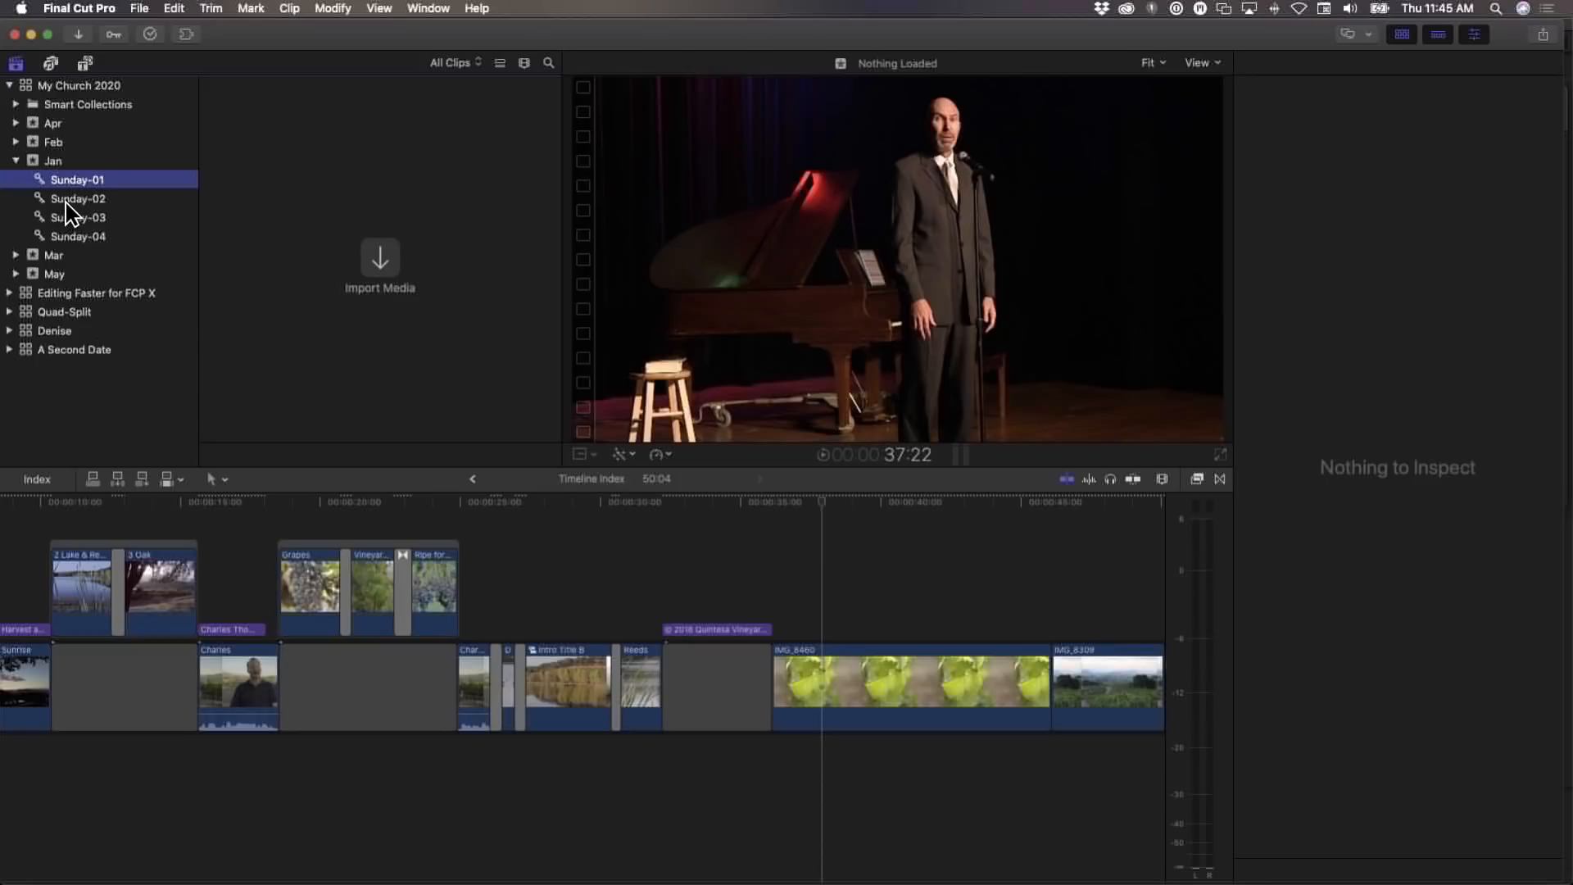
pyautogui.click(62, 200)
pyautogui.click(68, 221)
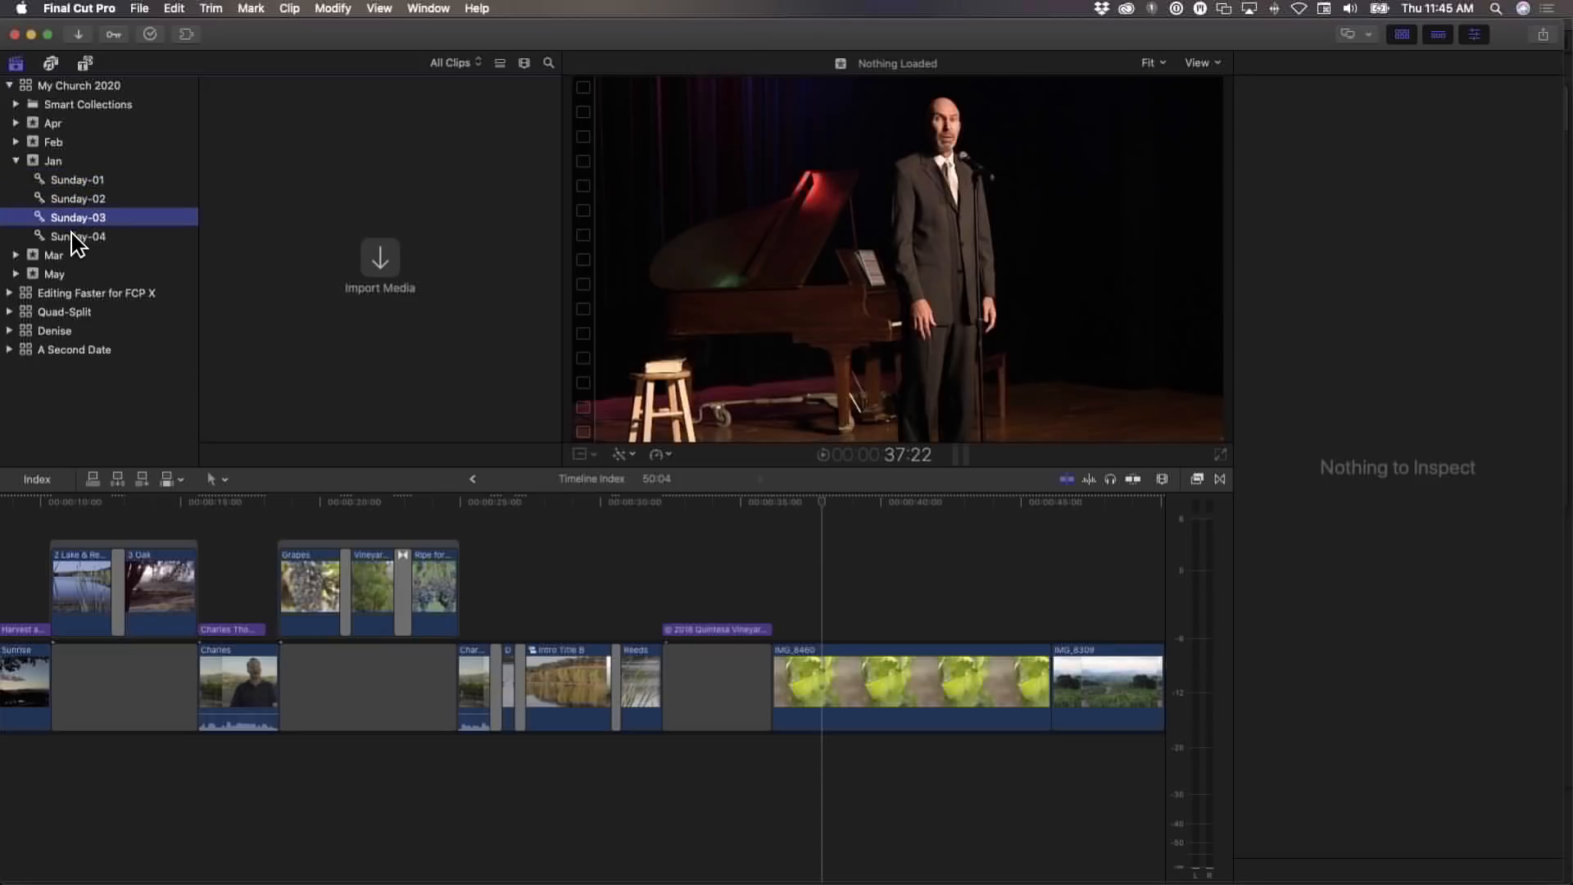
pyautogui.click(72, 236)
pyautogui.click(88, 183)
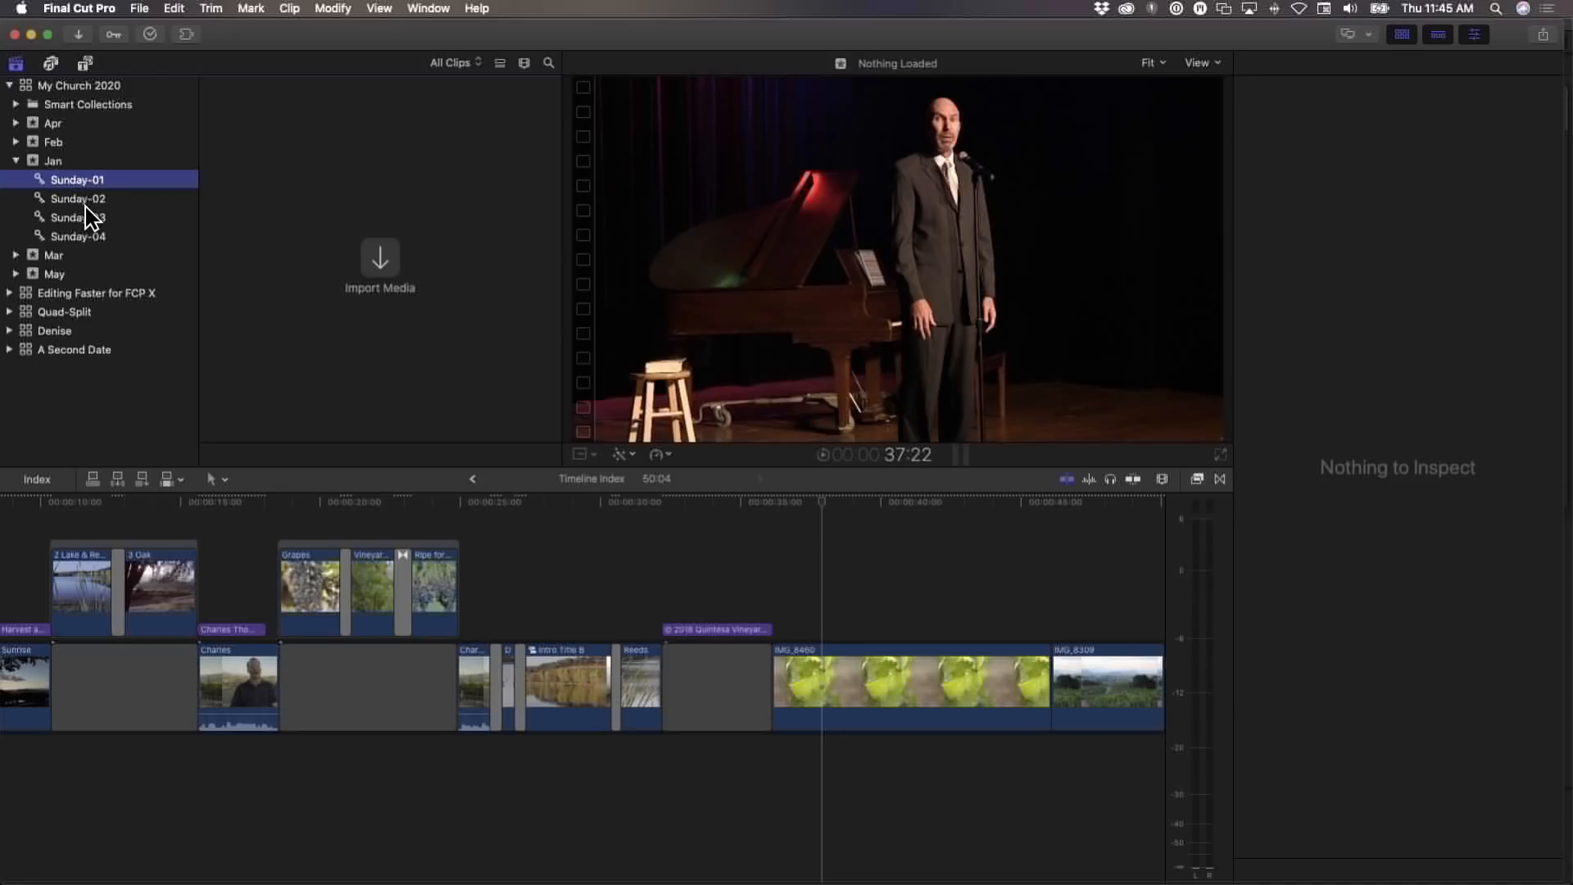
pyautogui.click(88, 217)
pyautogui.click(87, 197)
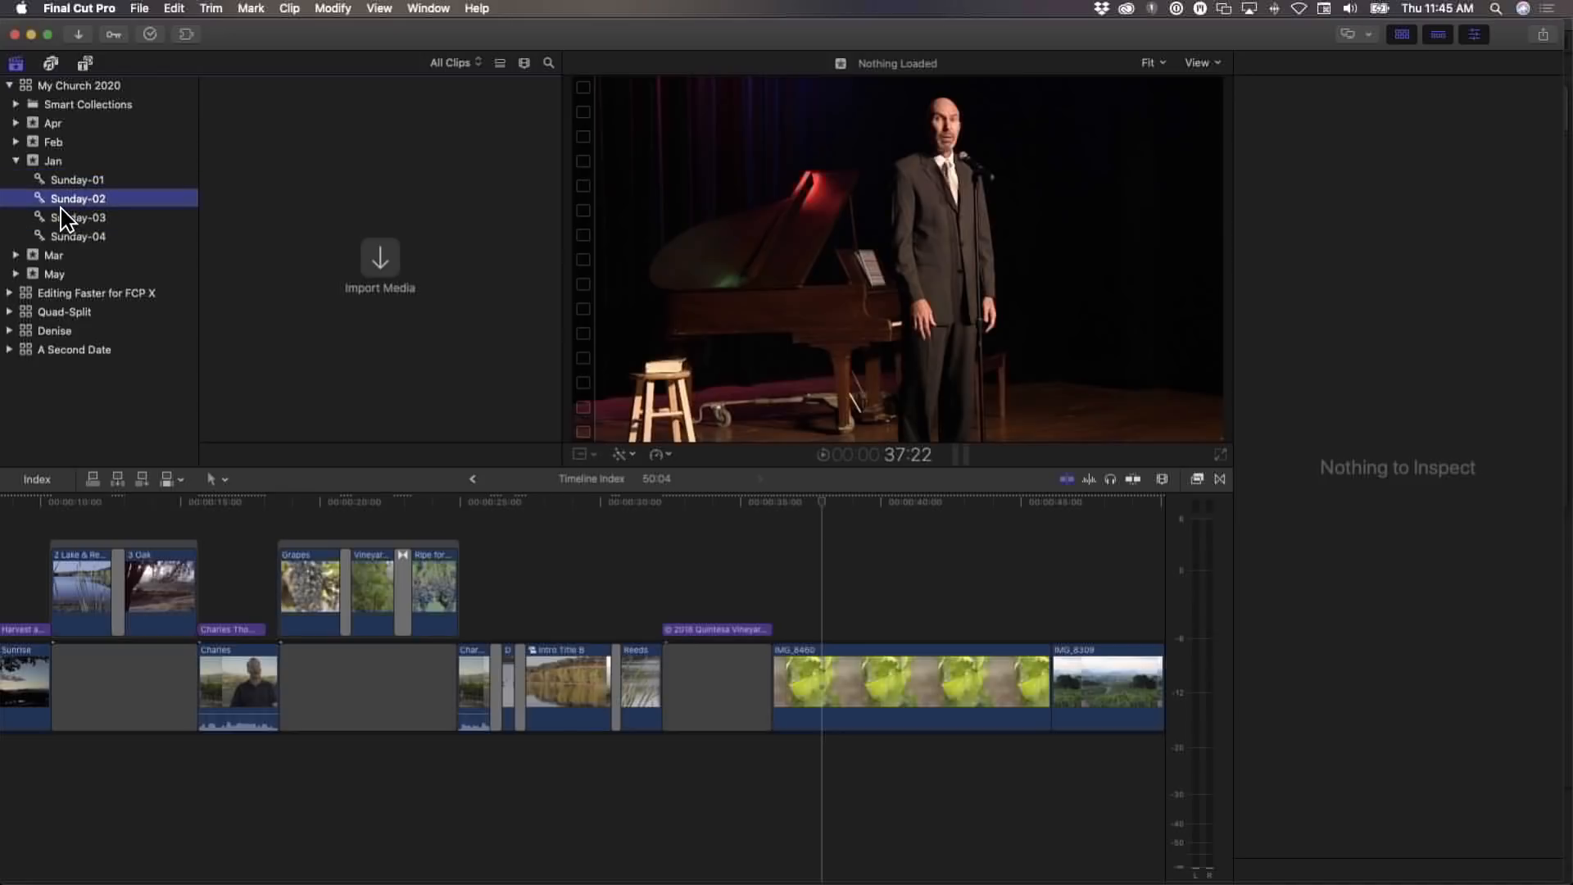
pyautogui.click(73, 180)
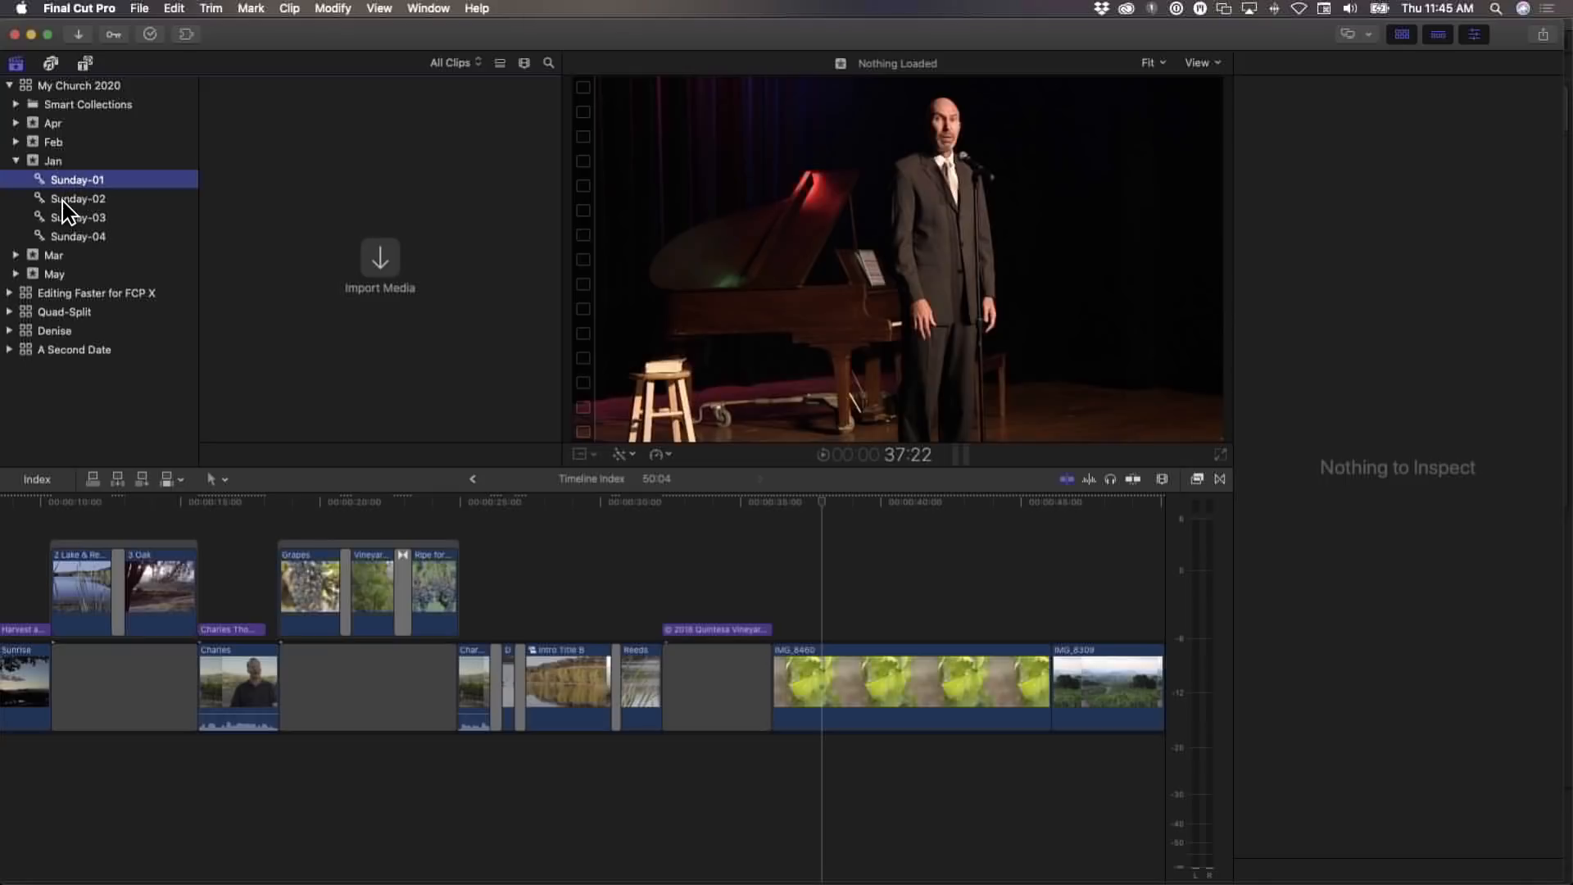
pyautogui.click(63, 202)
pyautogui.click(64, 219)
pyautogui.click(65, 237)
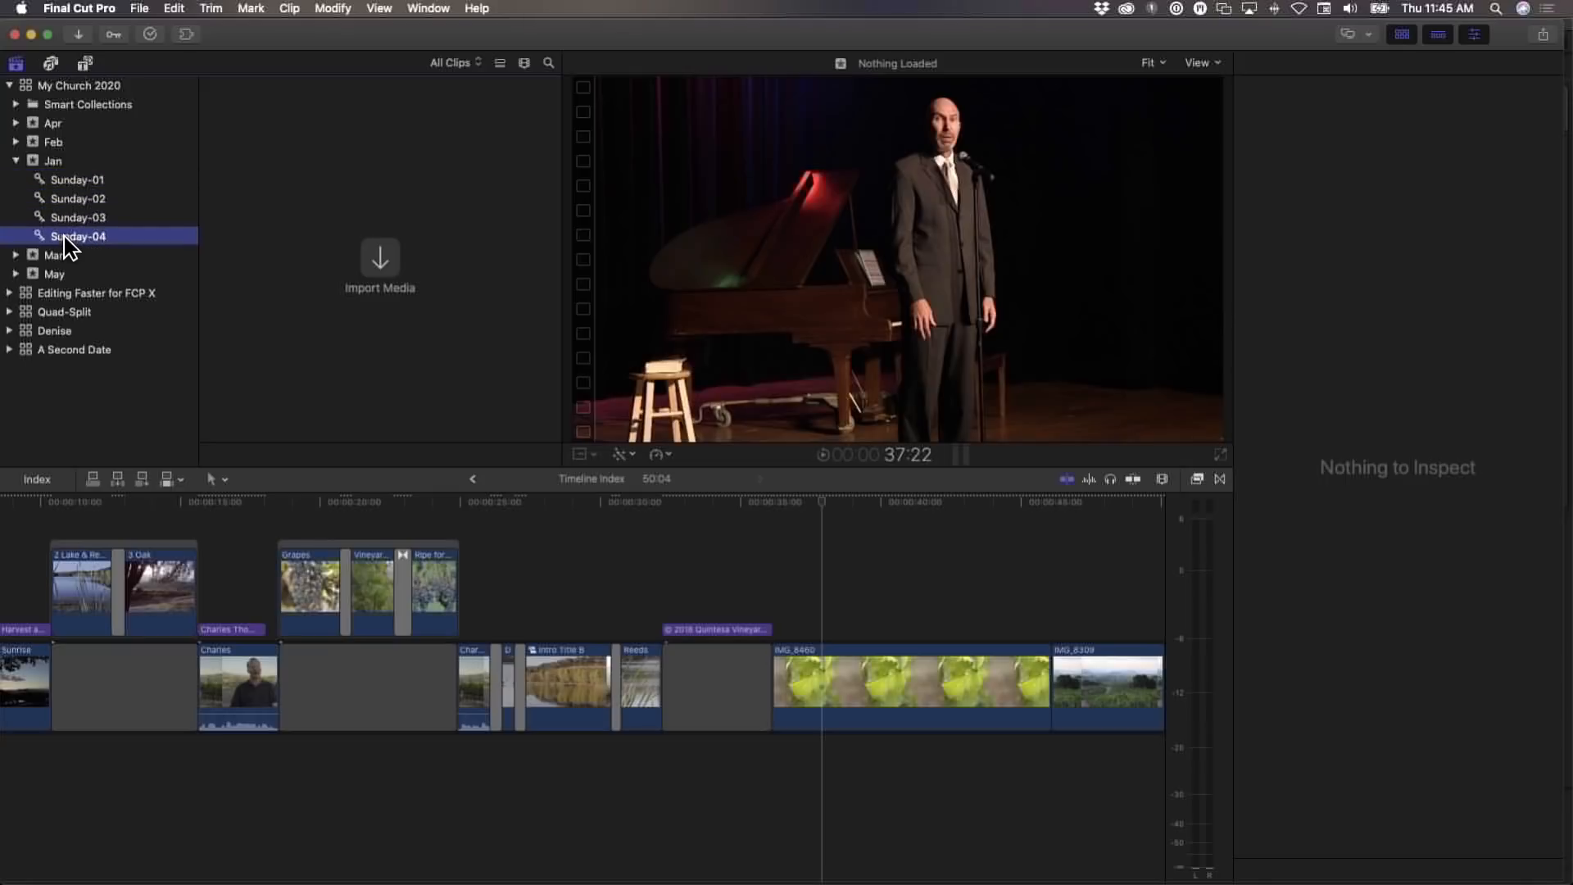
pyautogui.click(71, 182)
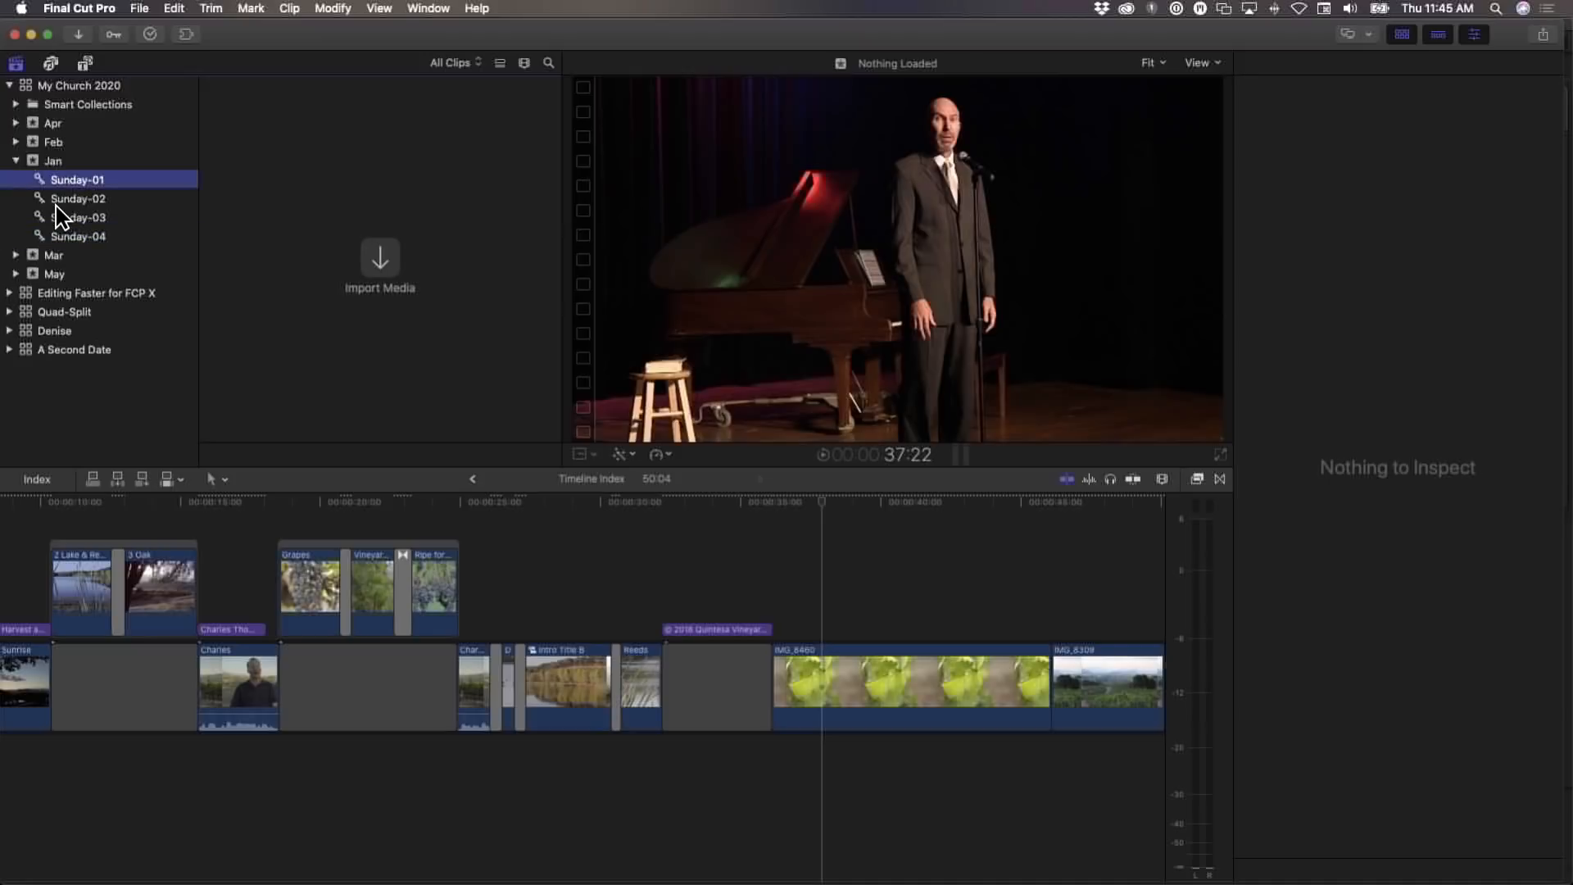
pyautogui.click(67, 216)
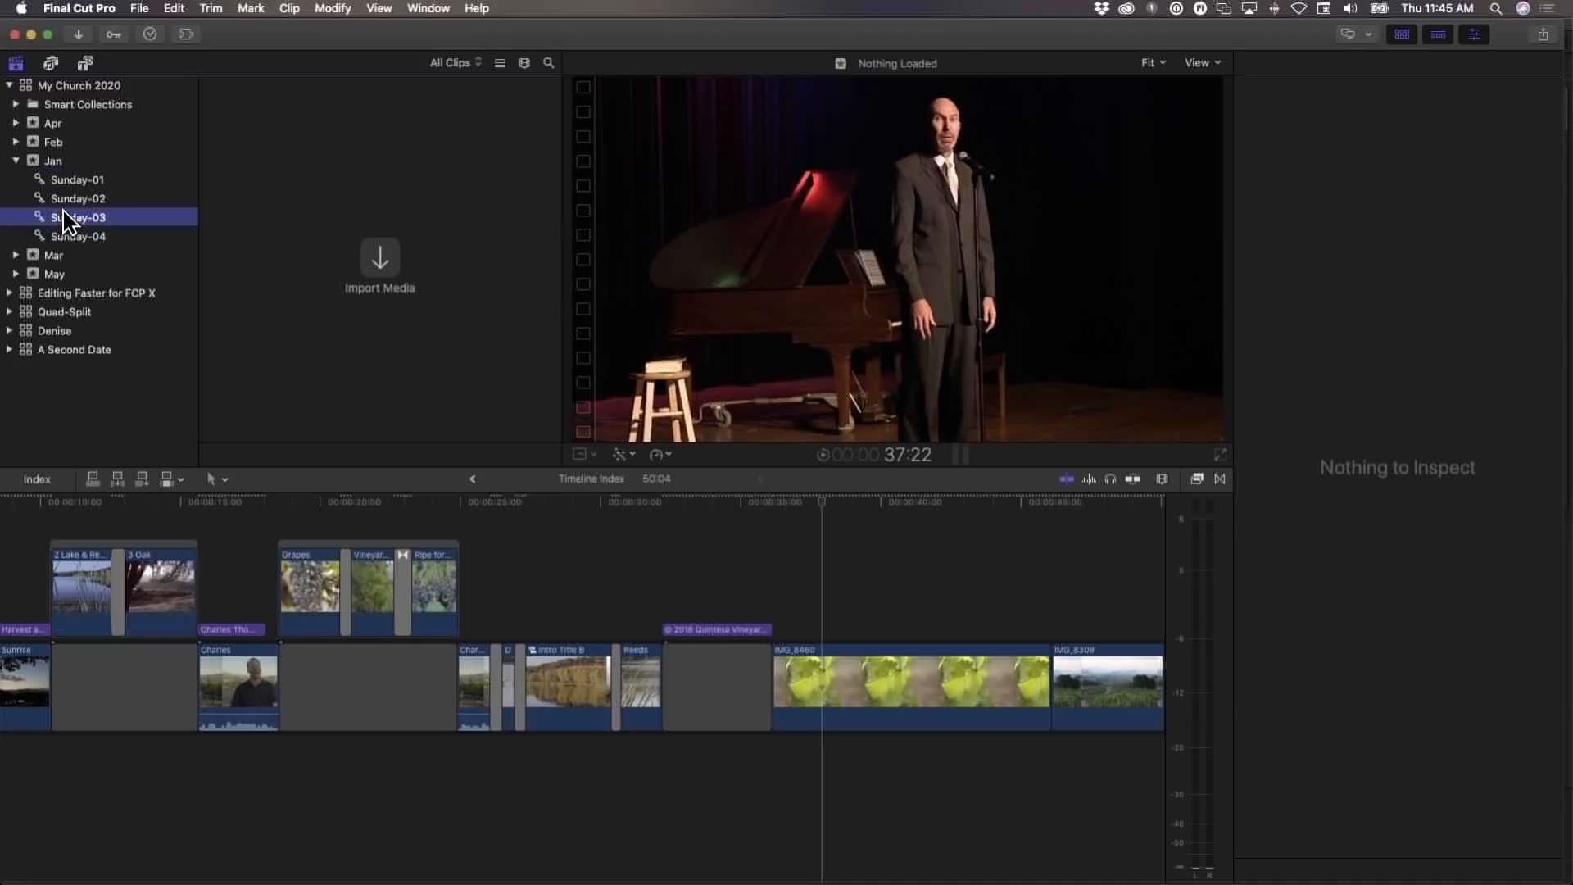
pyautogui.click(66, 182)
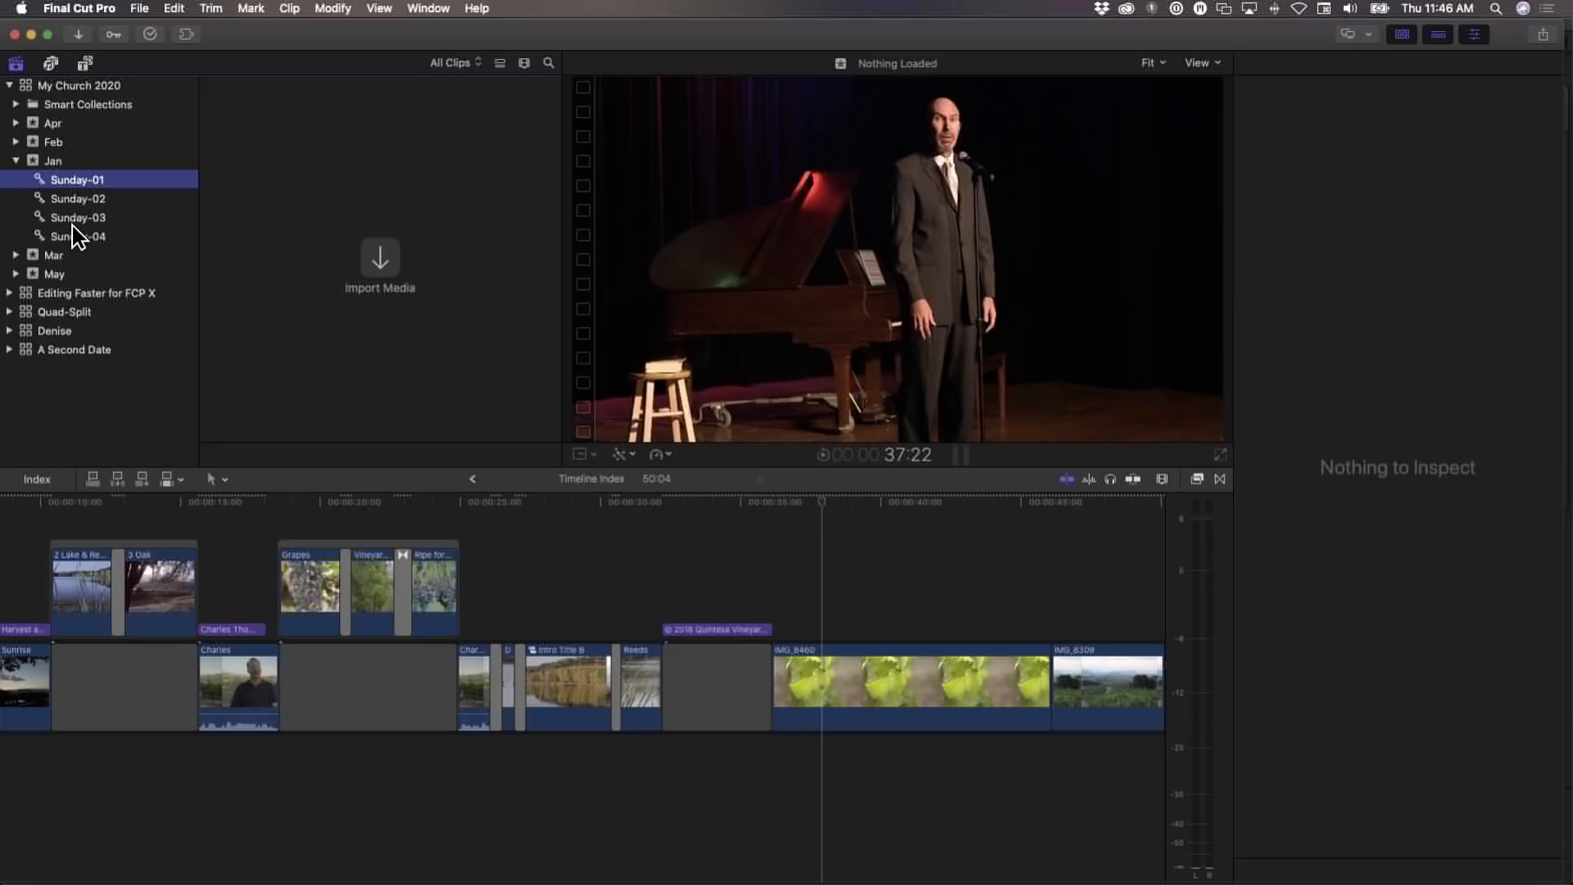
# Create a new project named Sunday-01 in the Jan event, keeping the 1080p HD, 30p settings
pyautogui.click(37, 162)
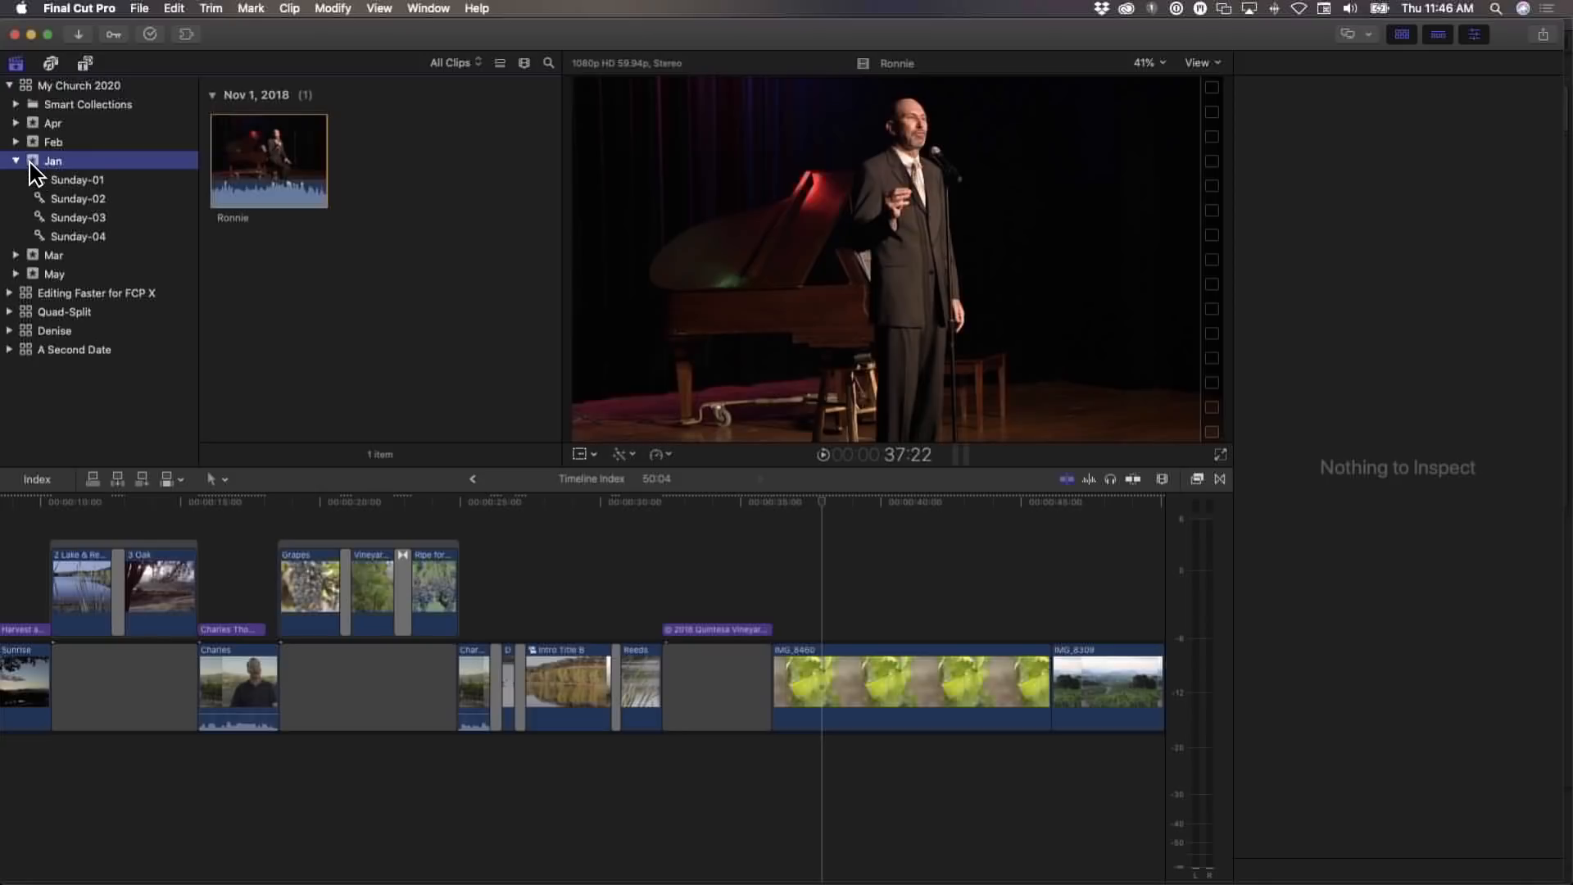
pyautogui.rightClick(31, 160)
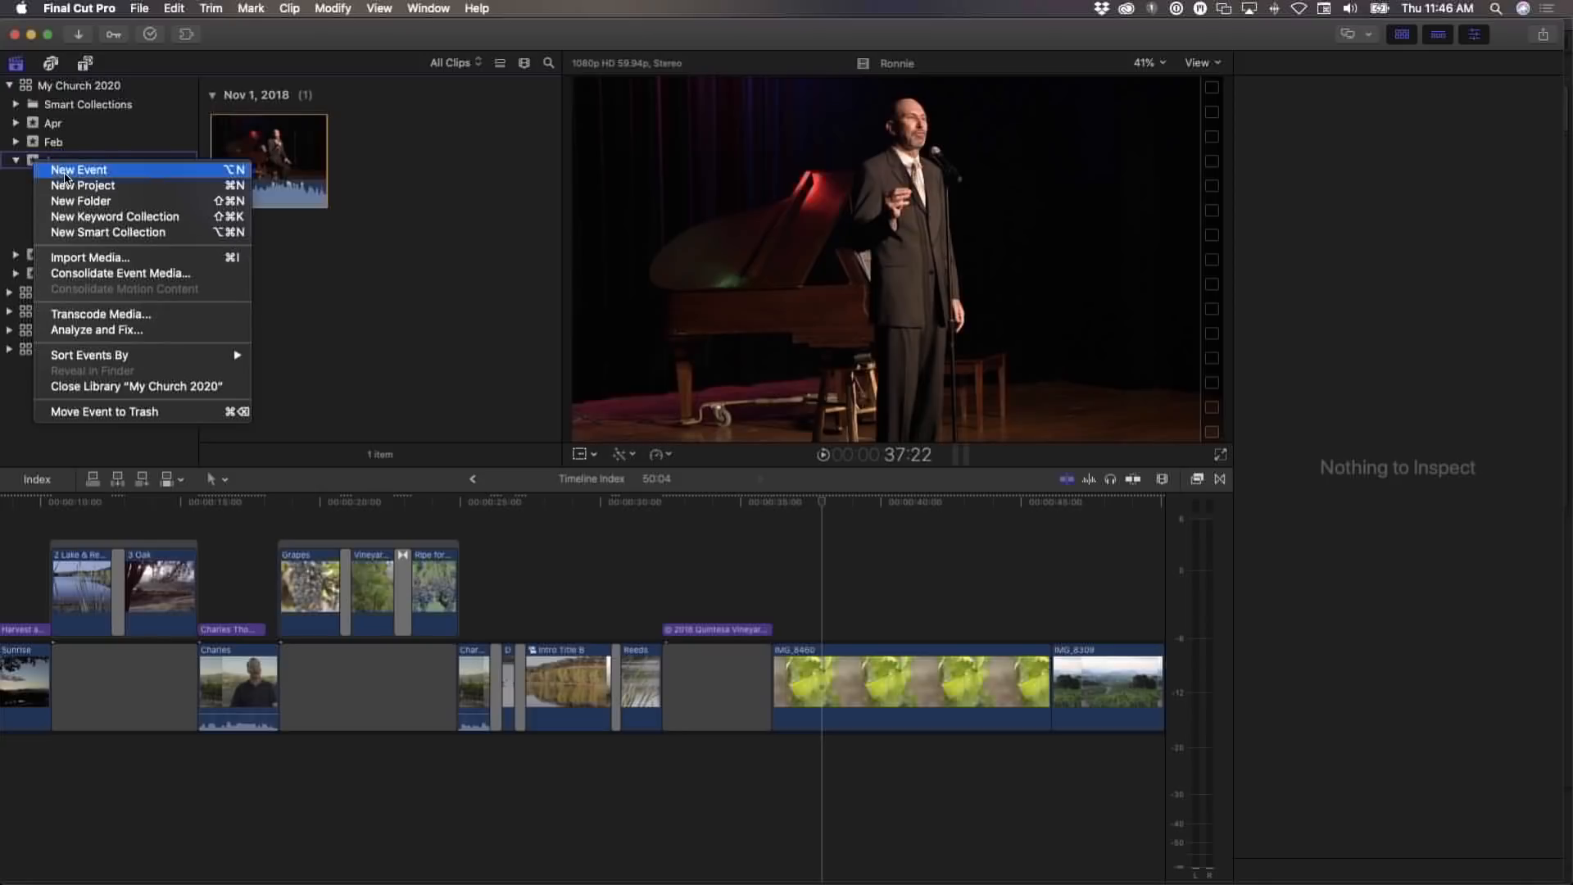
pyautogui.click(63, 187)
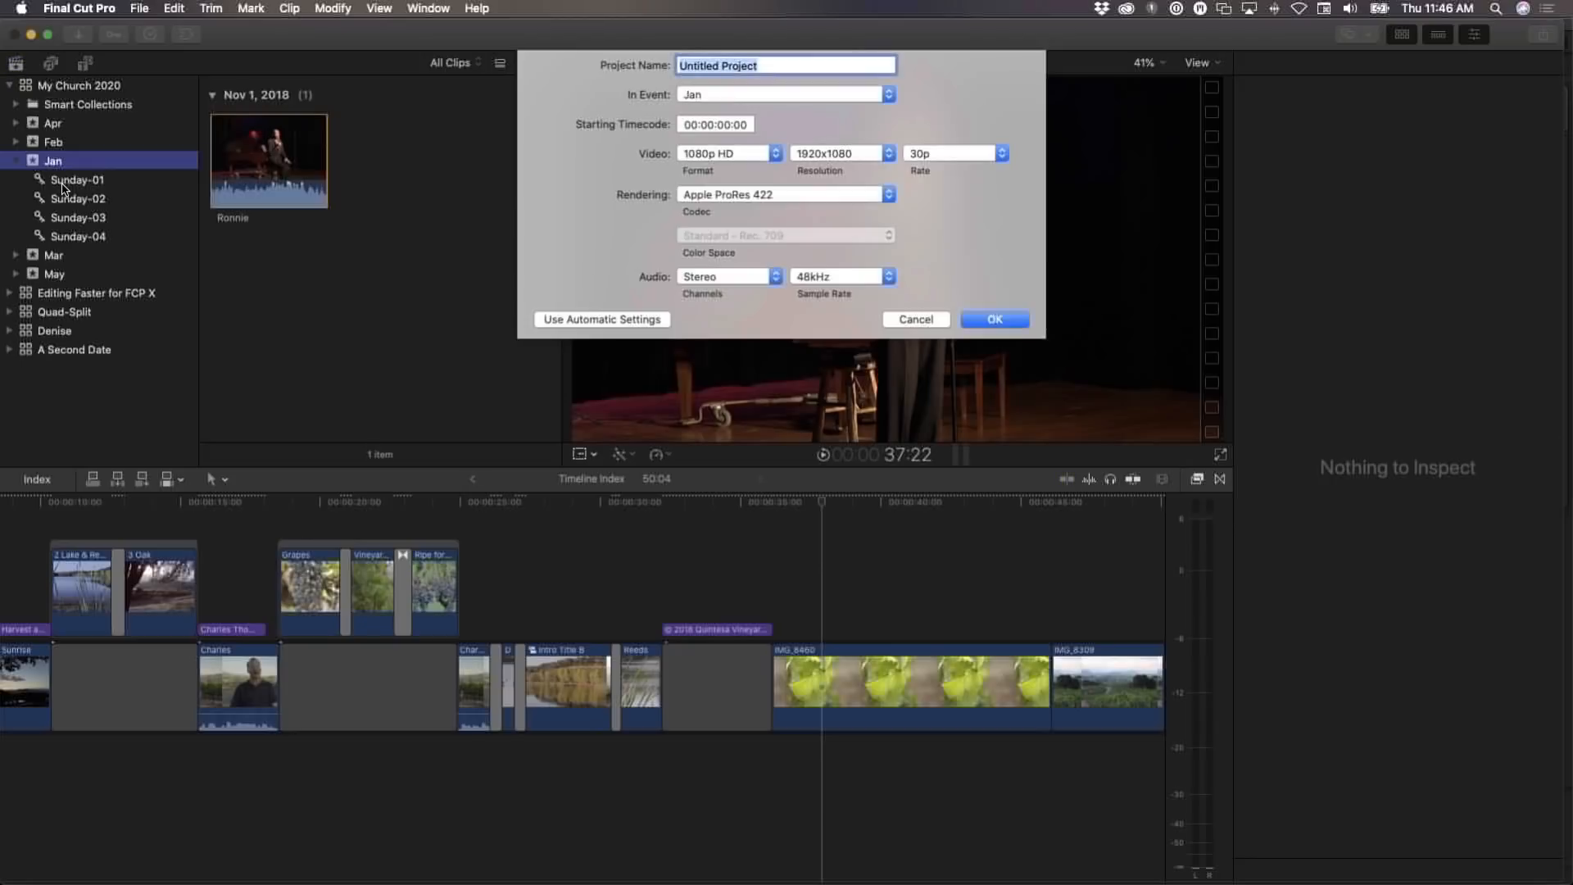
pyautogui.write('Sunday-01')
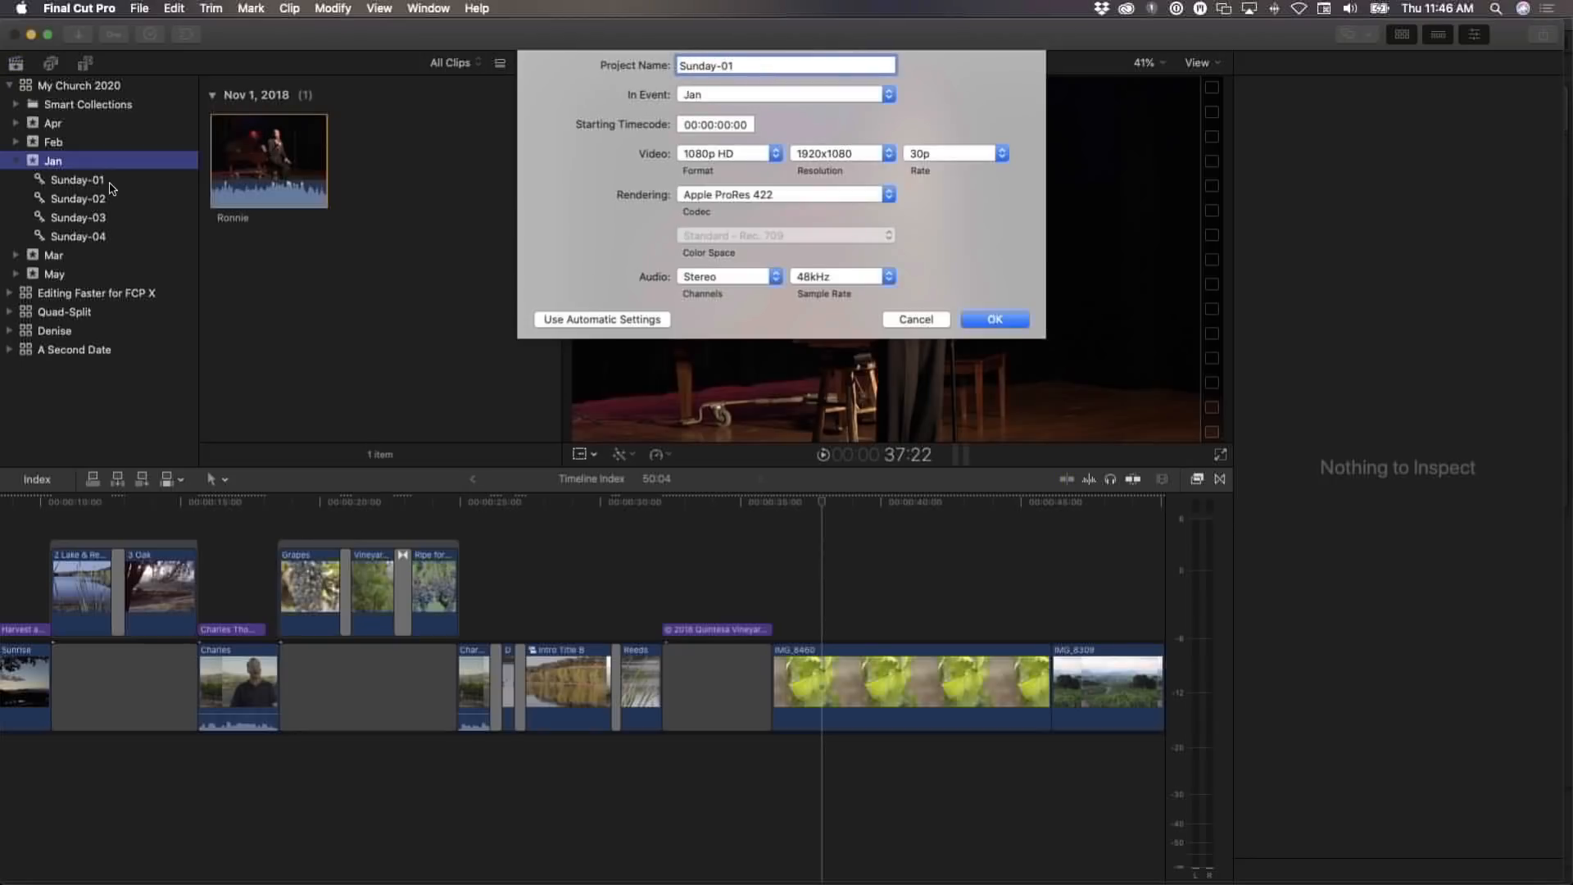
pyautogui.click(1009, 323)
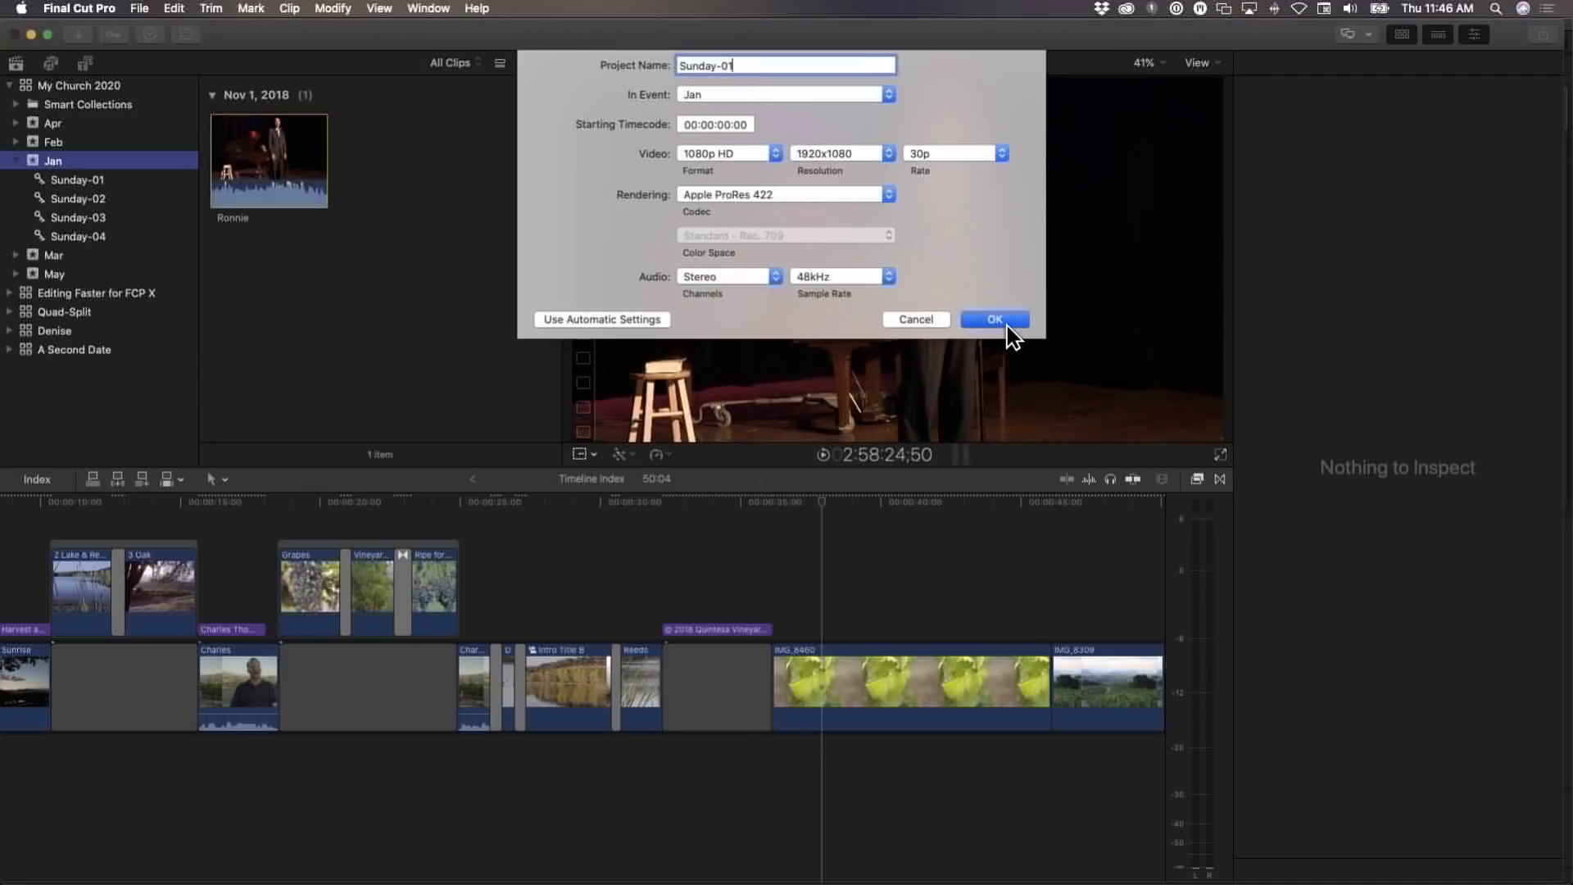
# Add the Sunday-01 project to the Sunday-01 keyword collection and select it there
pyautogui.click(263, 245)
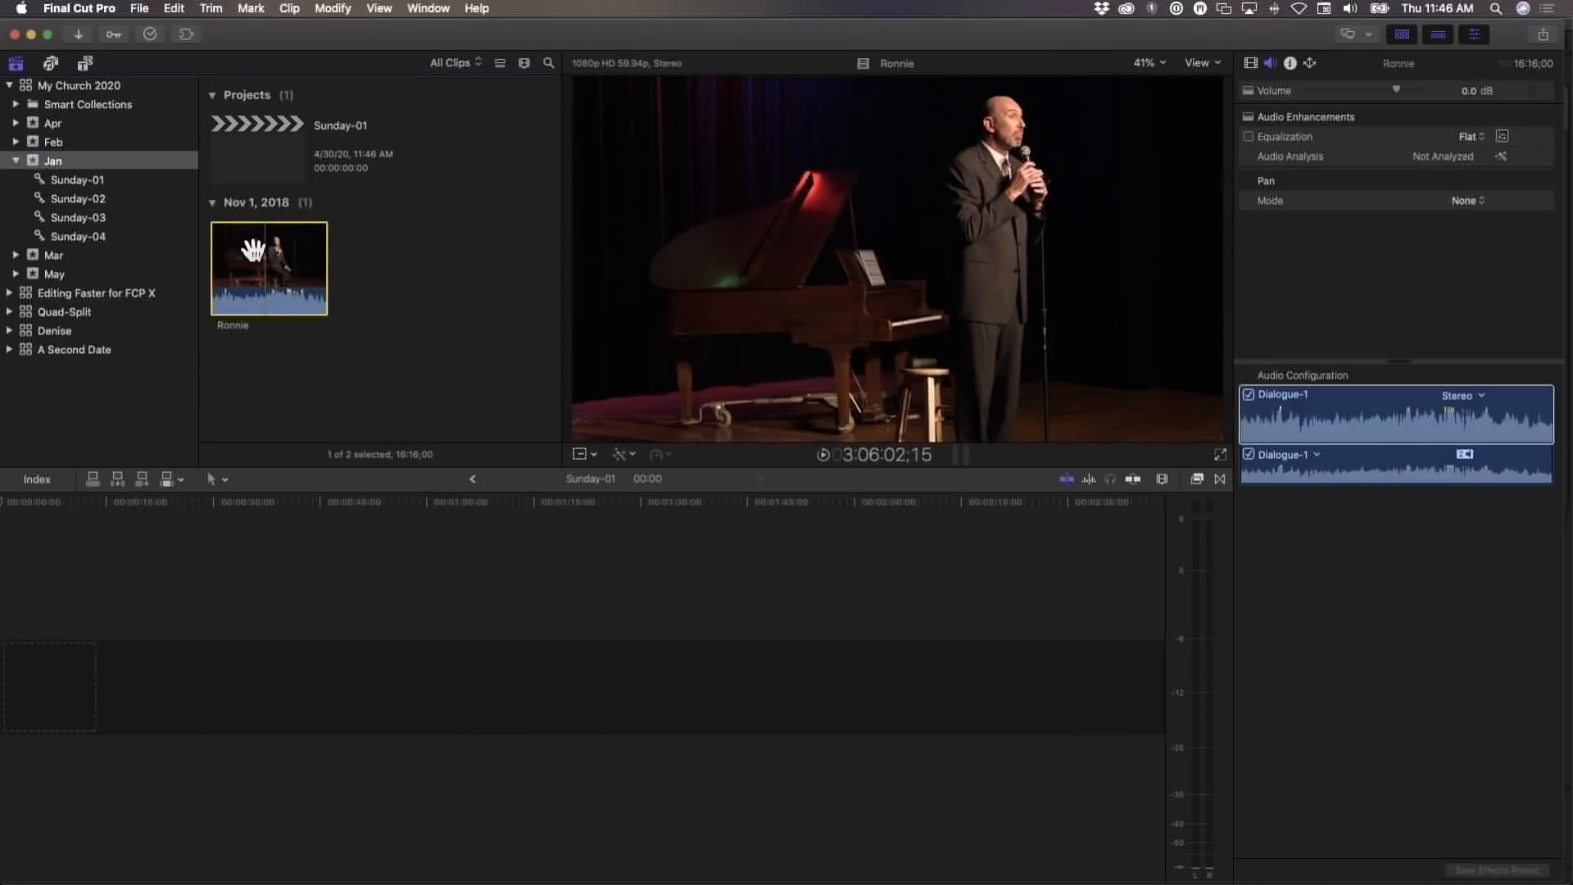
pyautogui.click(264, 156)
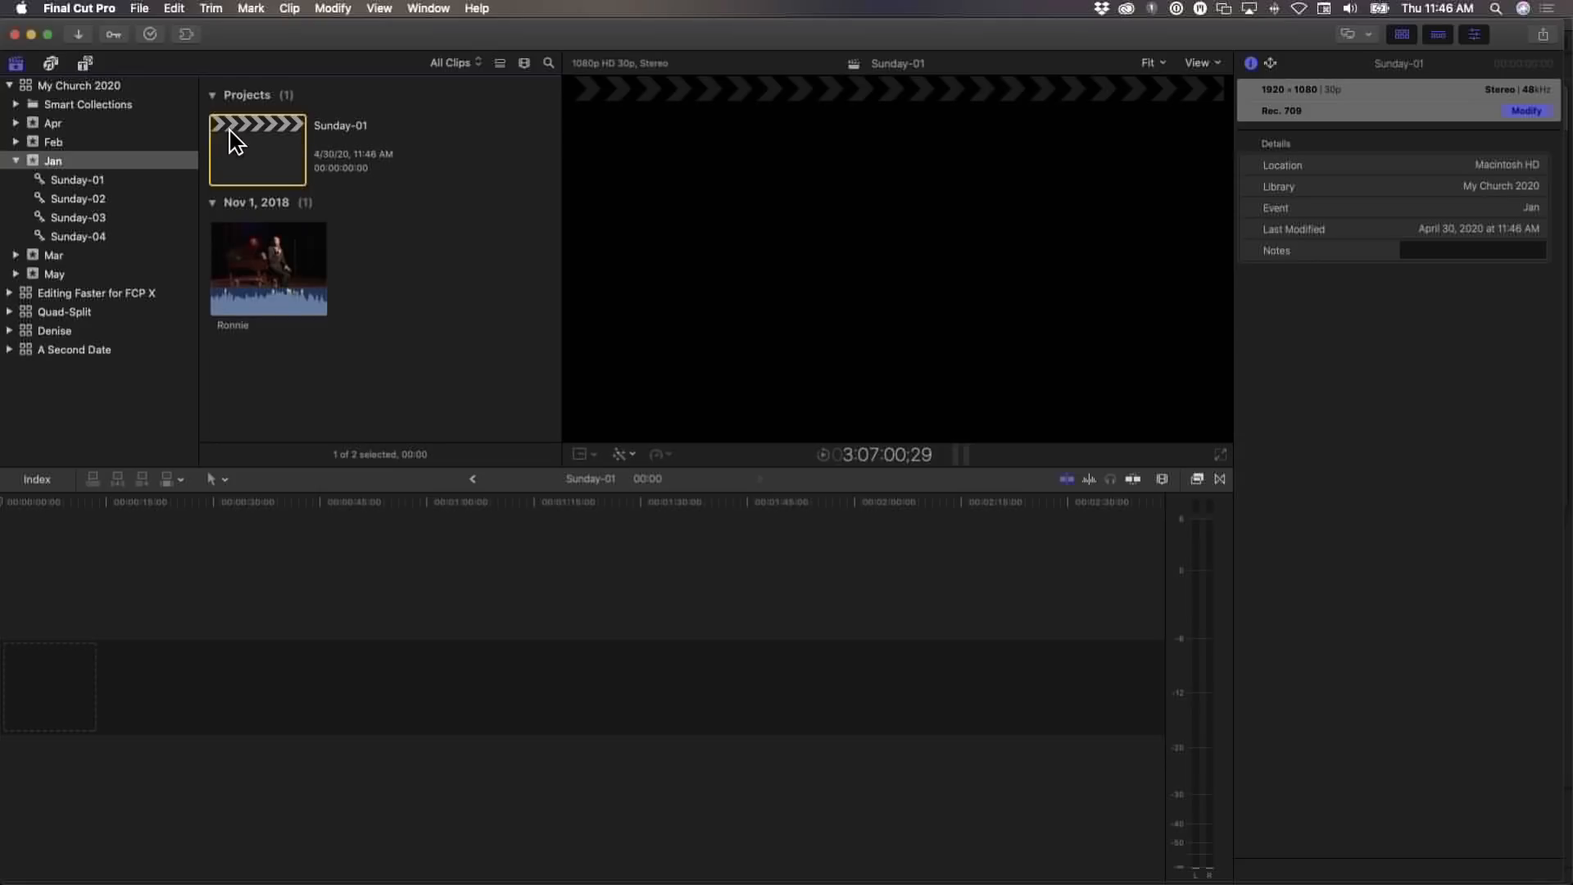
pyautogui.moveTo(270, 154); pyautogui.dragTo(109, 181)
pyautogui.click(106, 183)
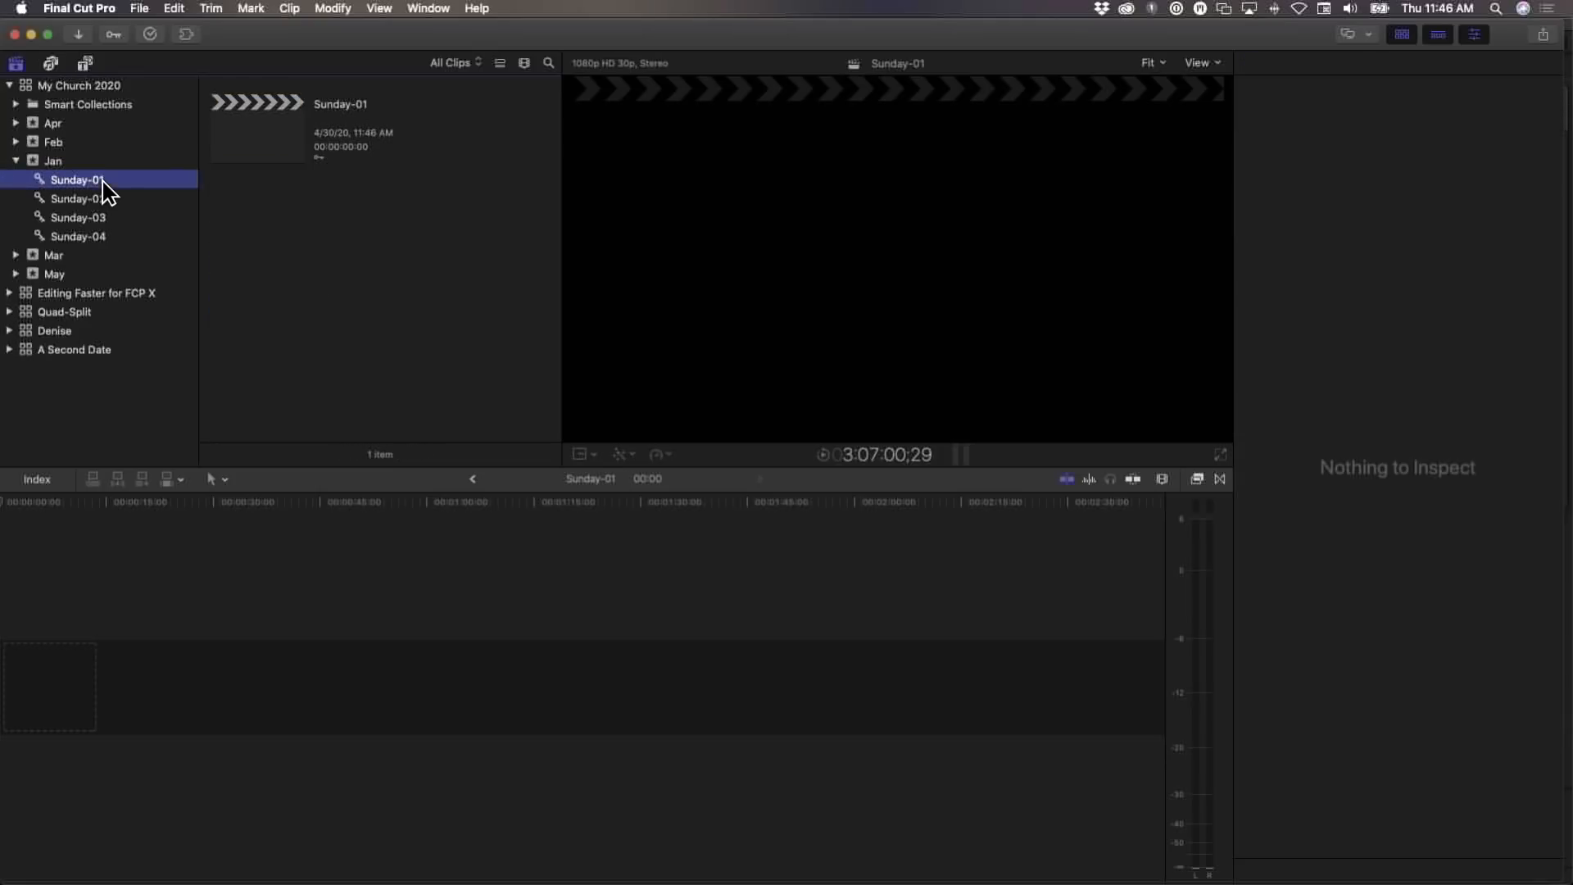
pyautogui.click(285, 156)
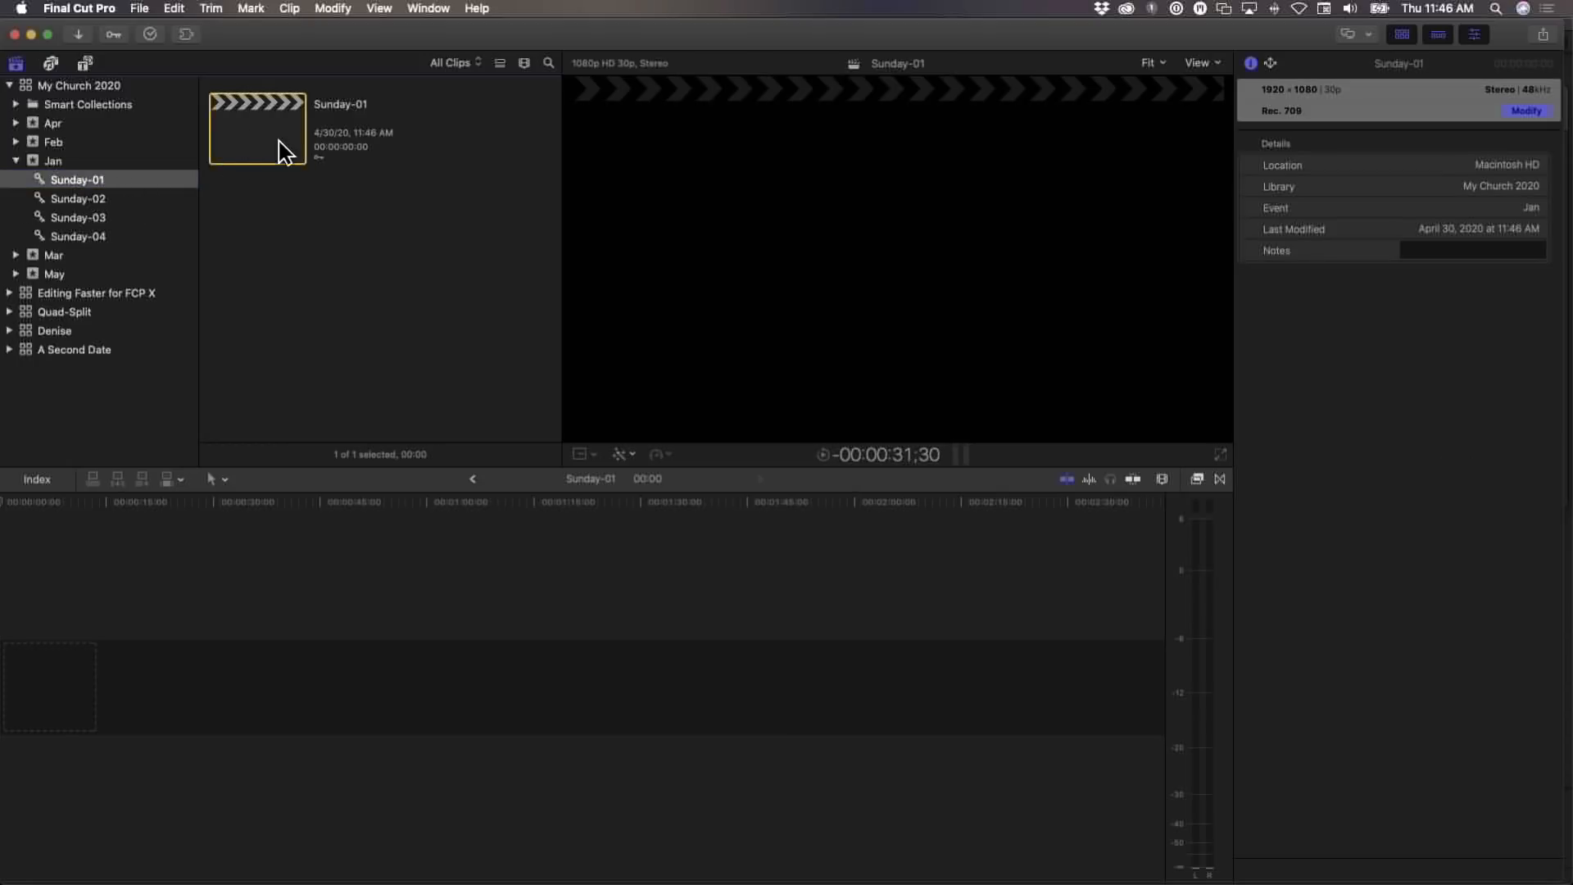
# Return to the Jan event and expand the Nov 1, 2018 stage clip into a filmstrip with less time per thumbnail
pyautogui.click(90, 161)
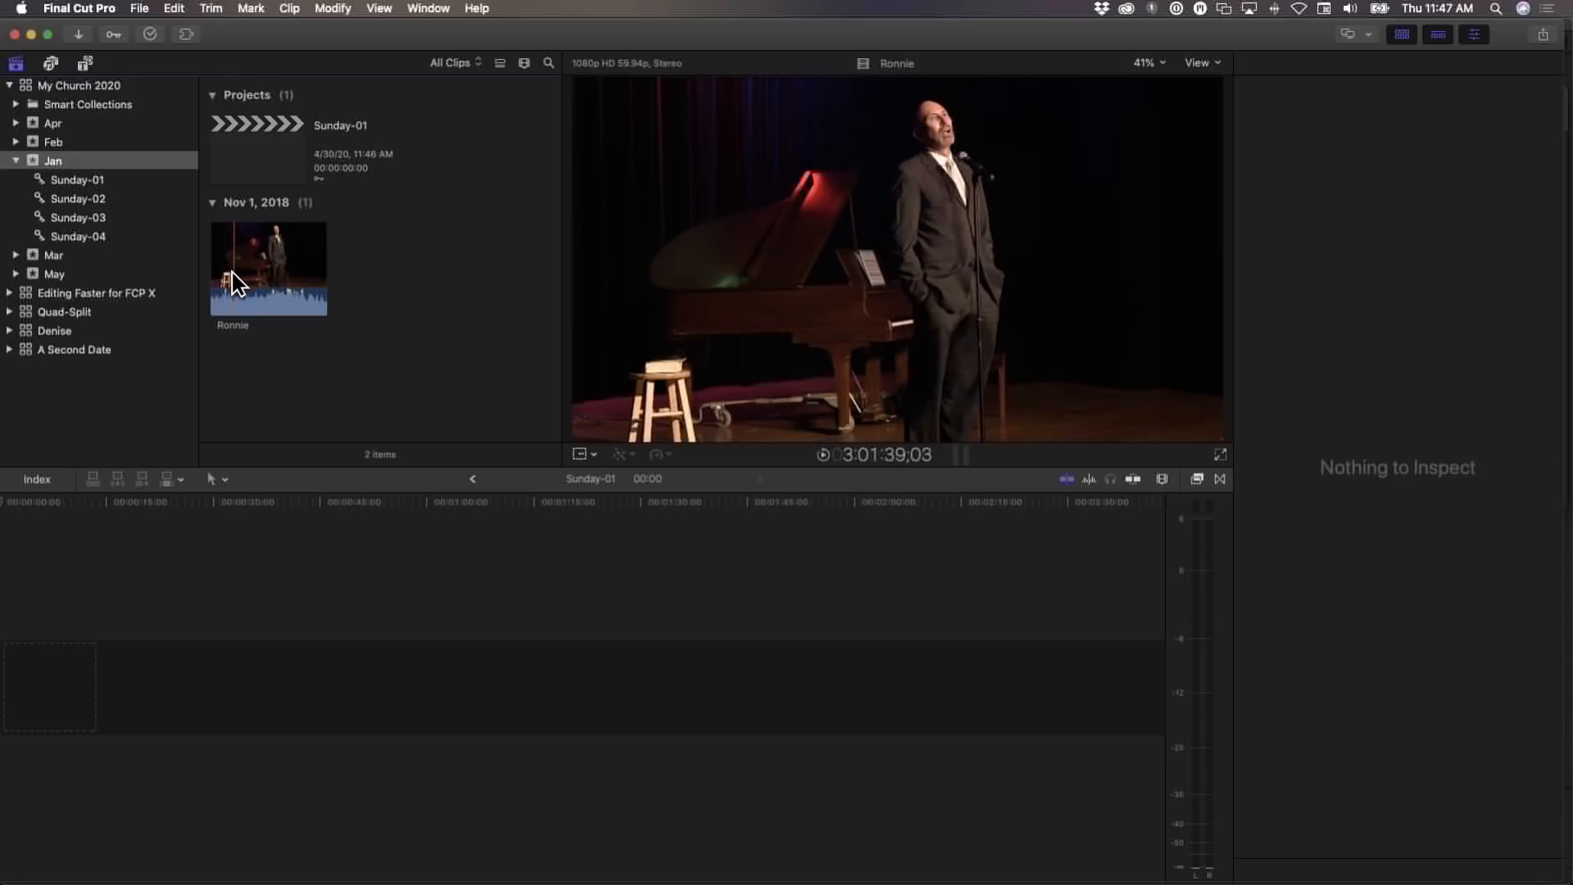
pyautogui.click(276, 276)
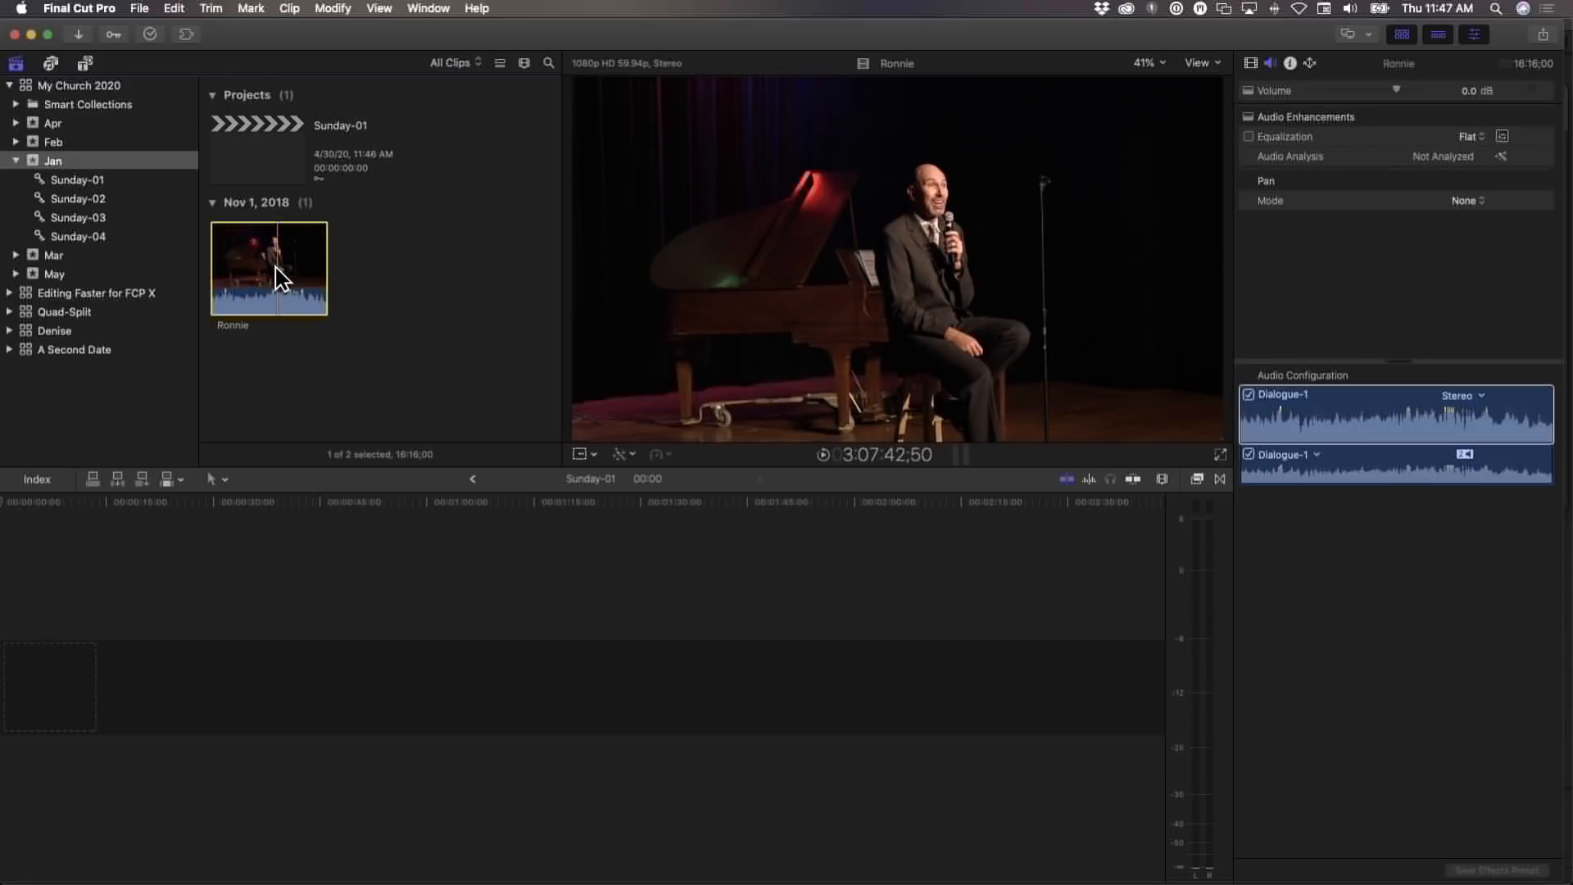
pyautogui.hotkey('shift', 'z')
pyautogui.click(523, 64)
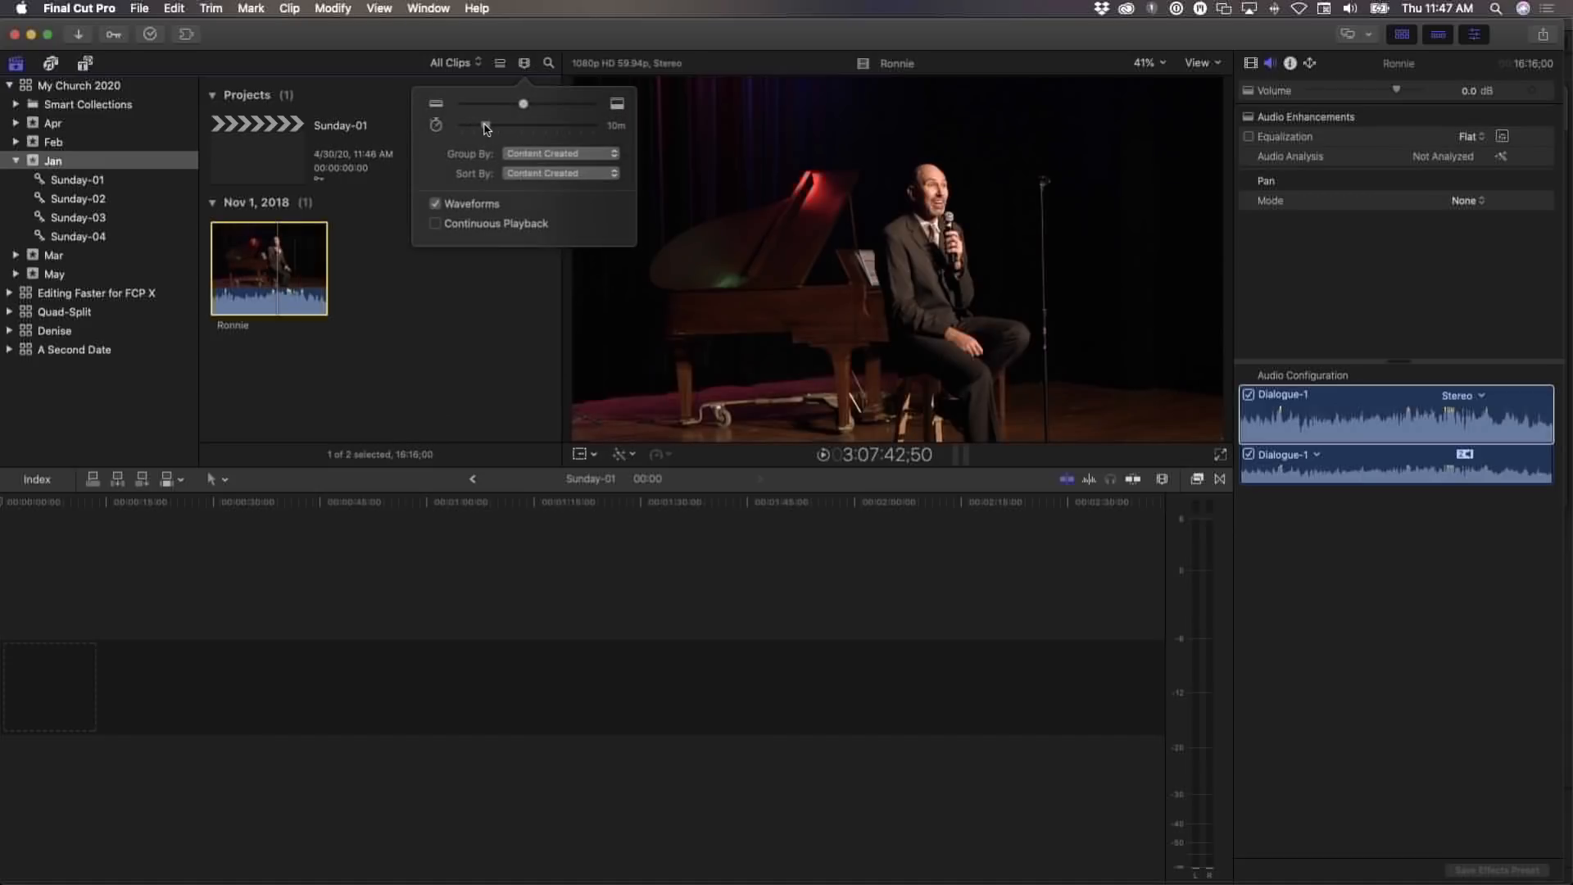
pyautogui.click(436, 270)
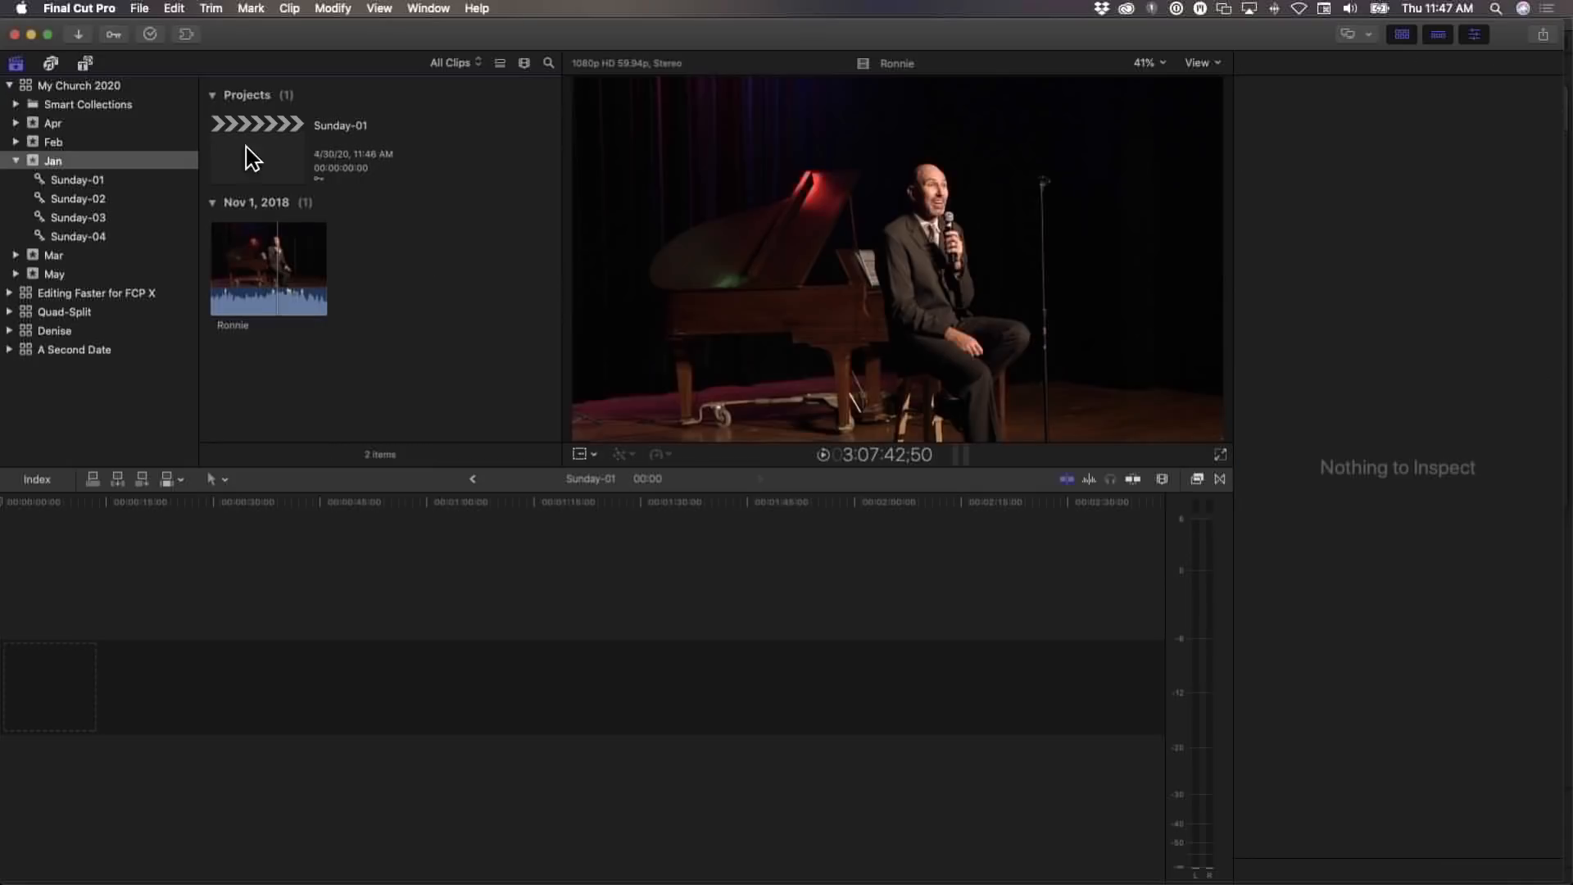
pyautogui.click(520, 62)
pyautogui.click(548, 128)
pyautogui.scroll(-10, 325, 213)
pyautogui.click(337, 211)
# Mark a range of about 35 seconds in the stage clip, starting near 3:02:27, and assign it the keyword Love
pyautogui.scroll(5, 337, 217)
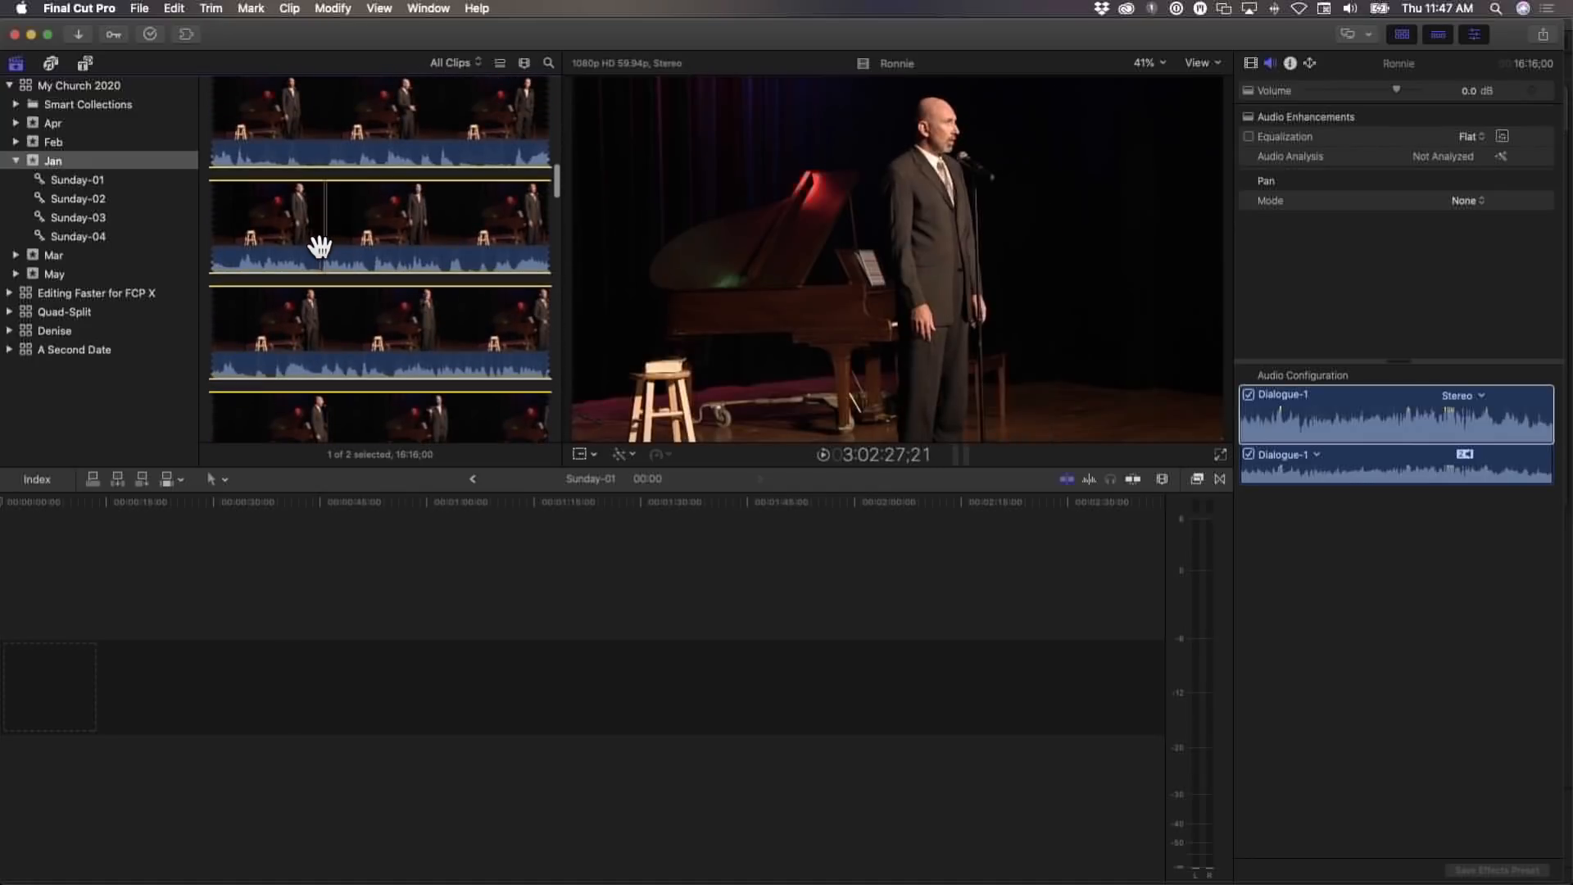
pyautogui.press('i')
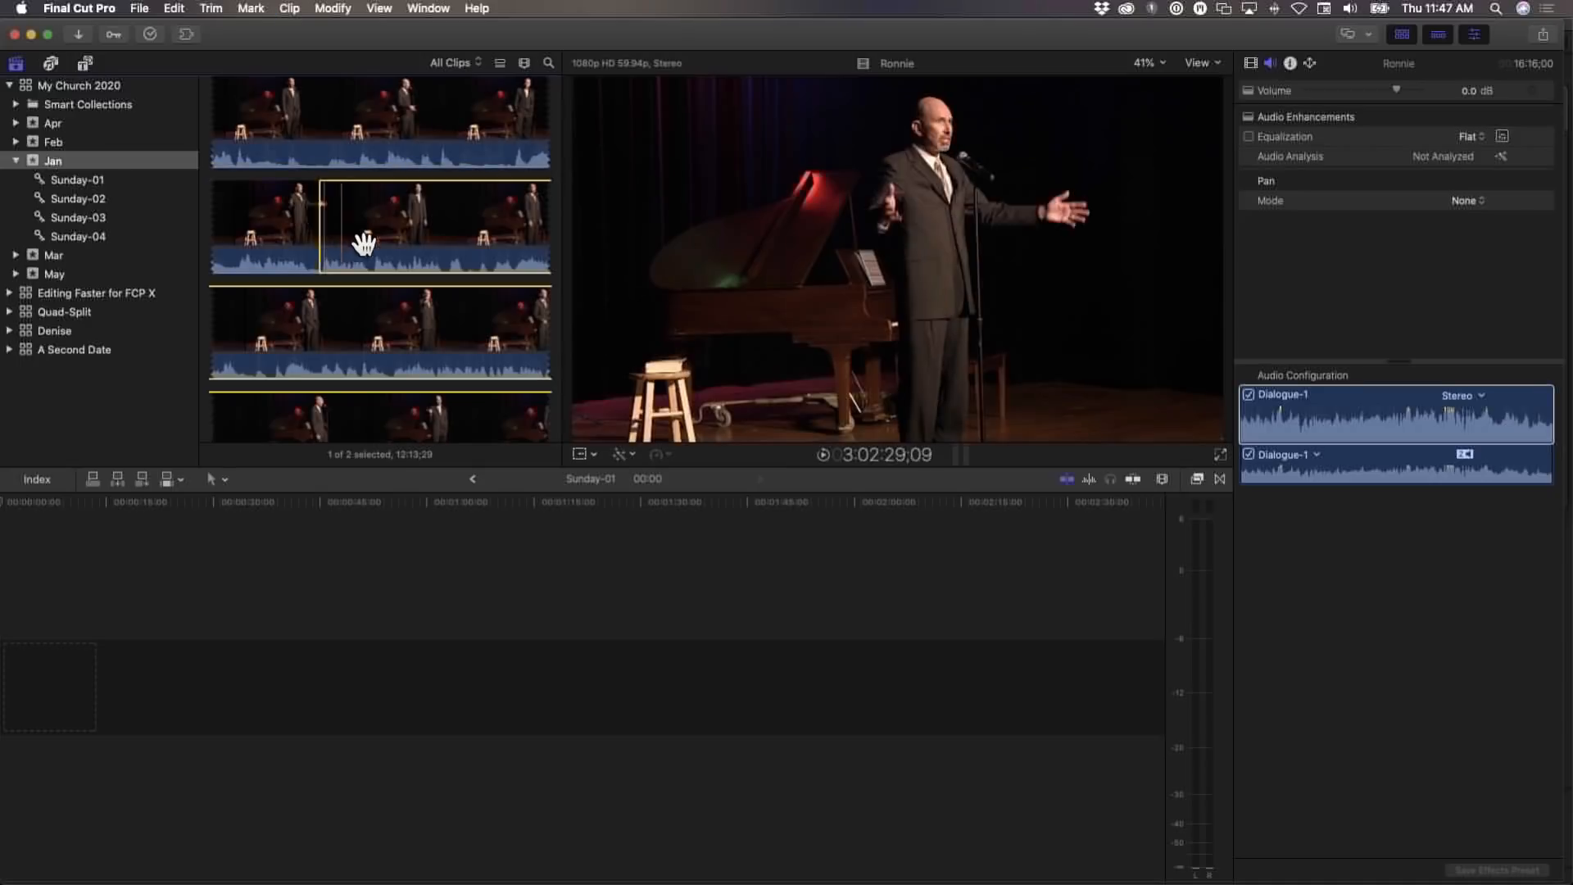
pyautogui.press('o')
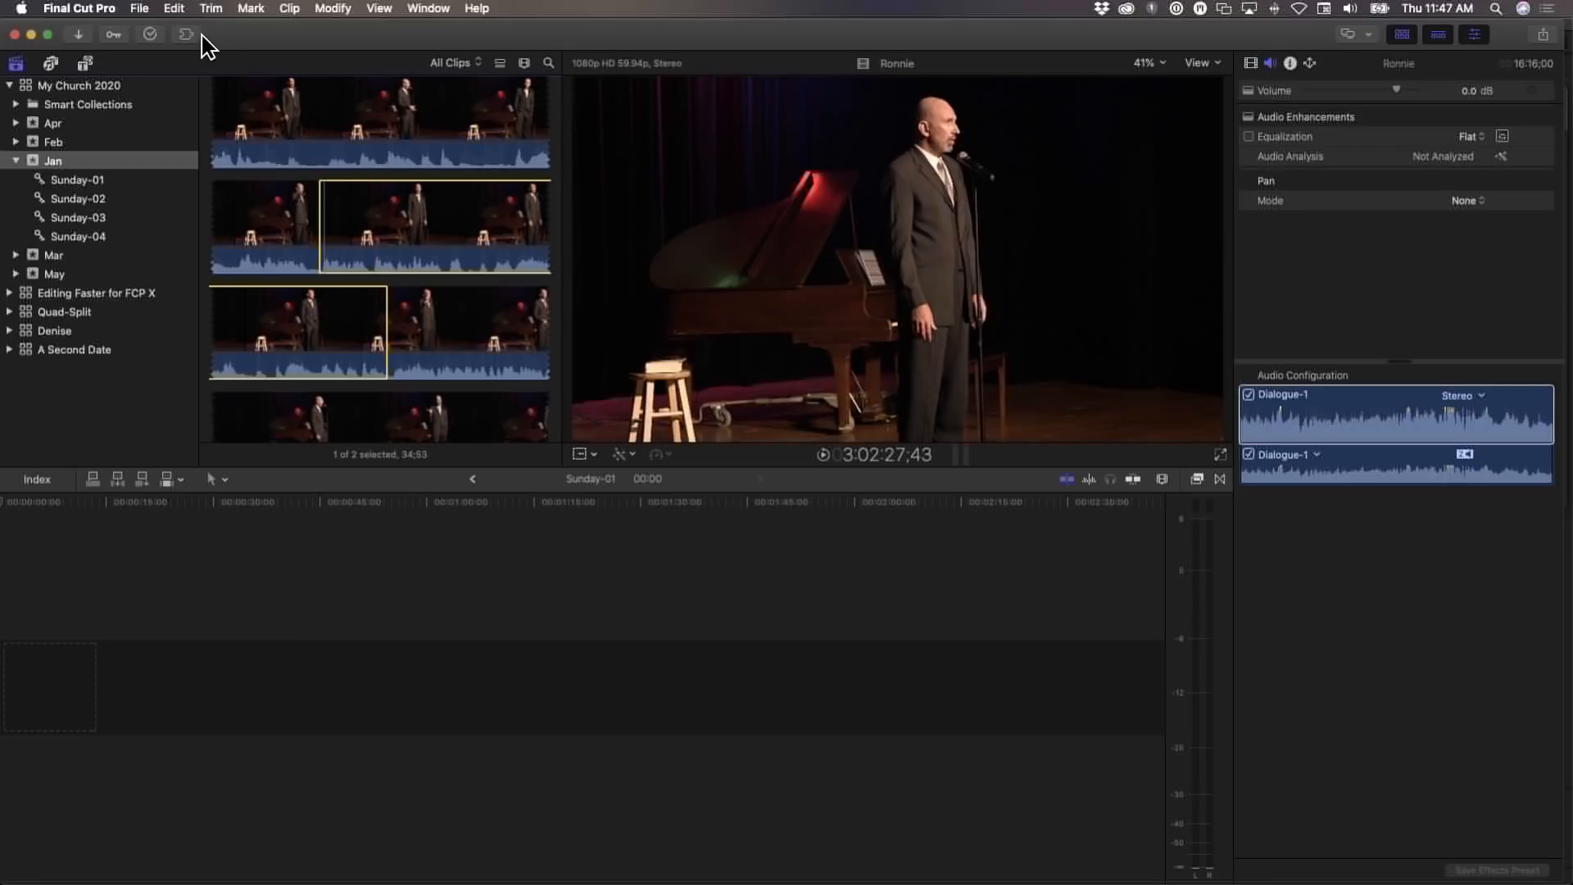
pyautogui.click(113, 34)
pyautogui.click(421, 379)
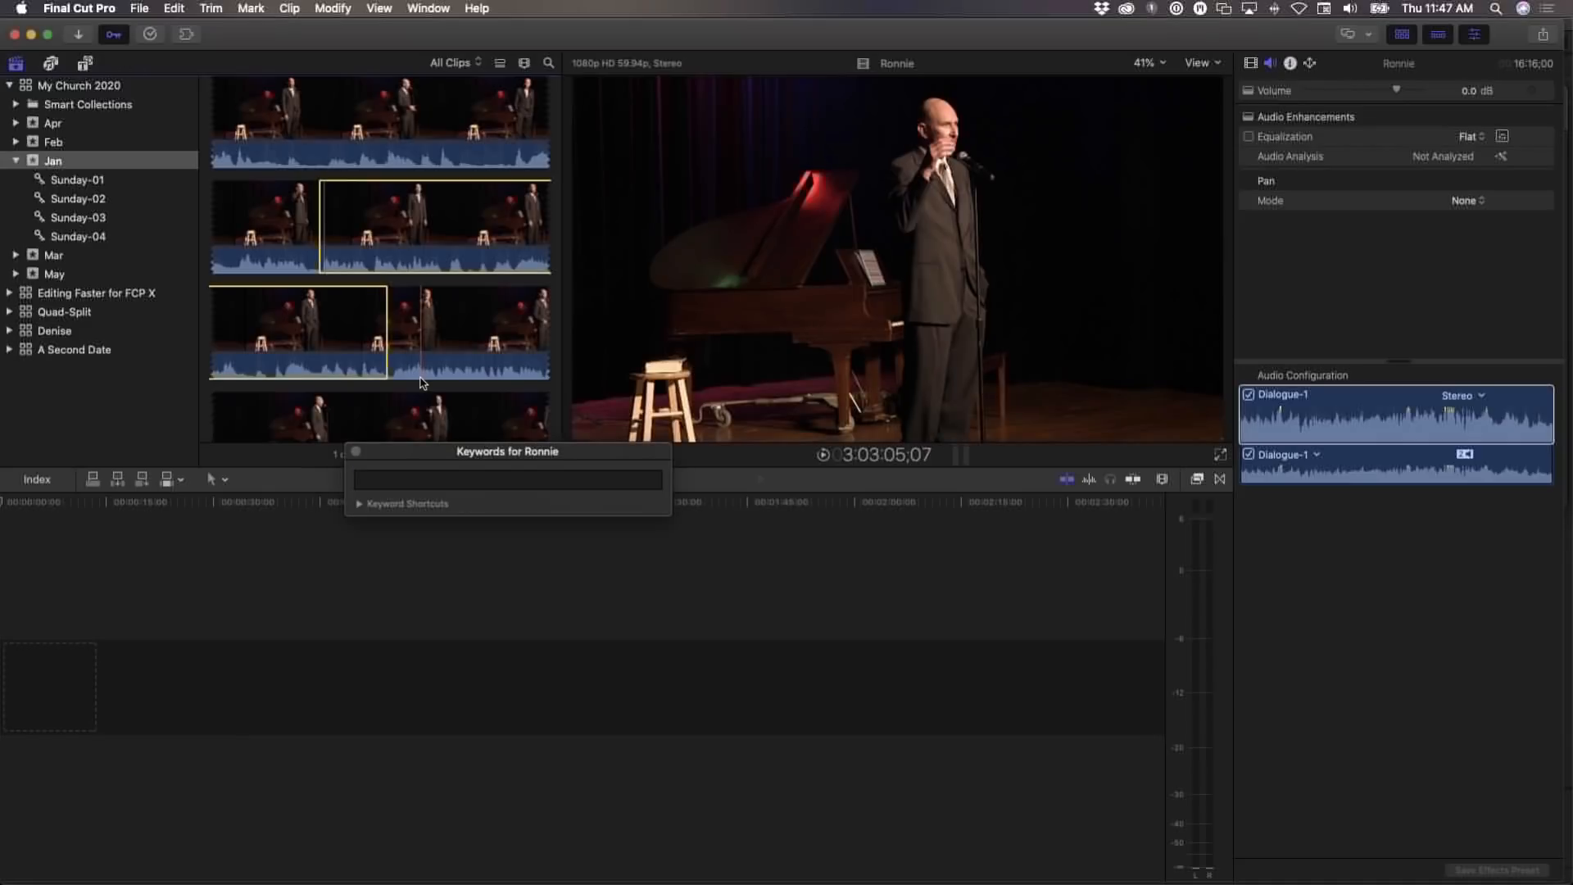
pyautogui.click(421, 485)
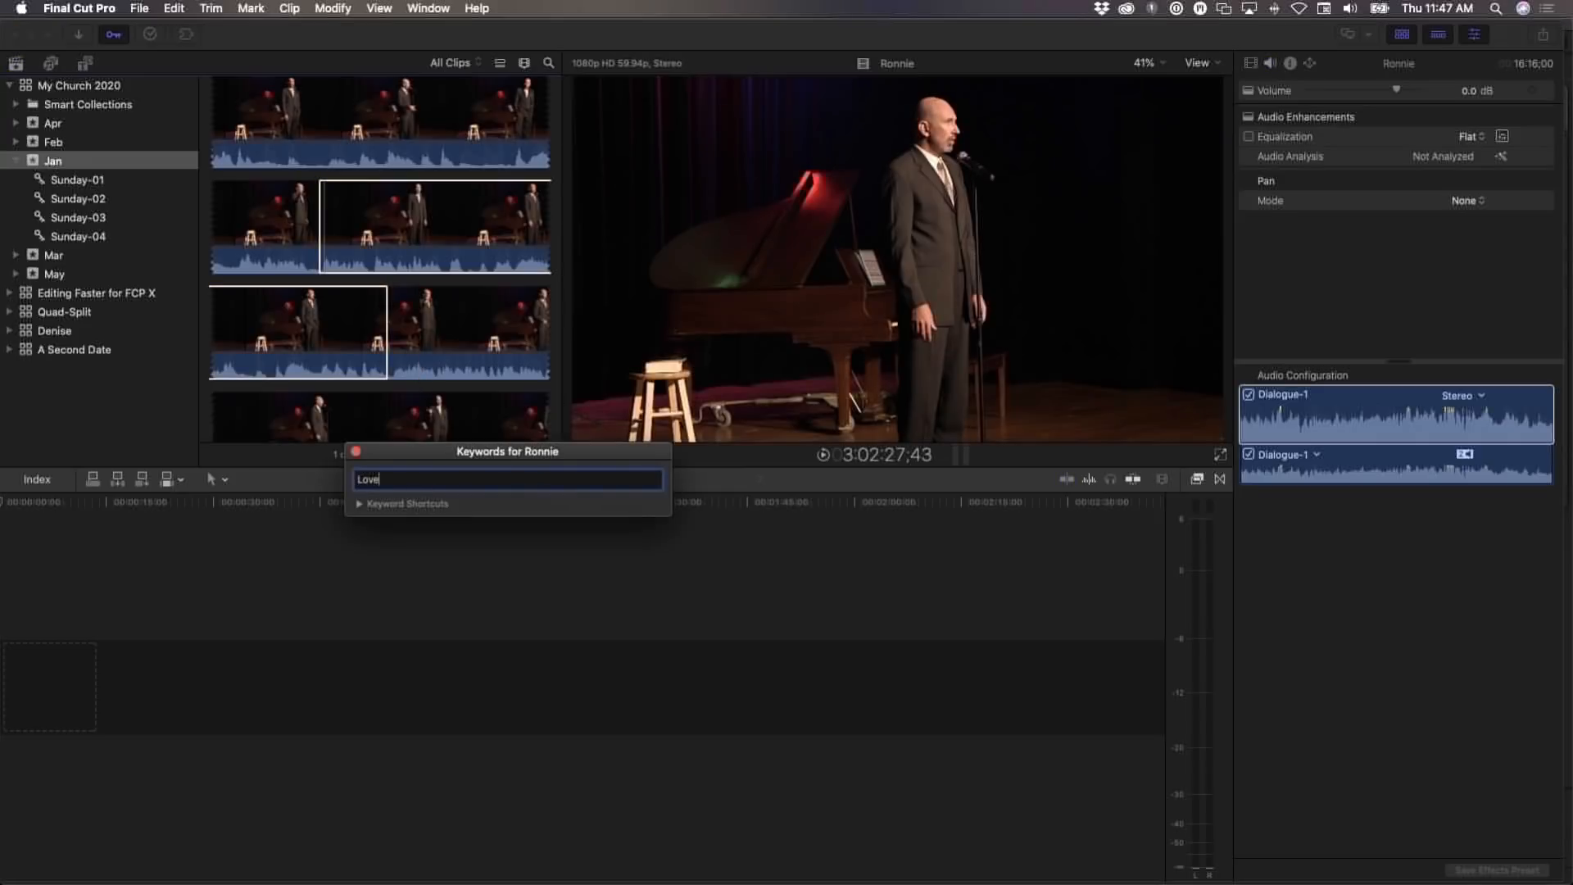
pyautogui.press('Return')
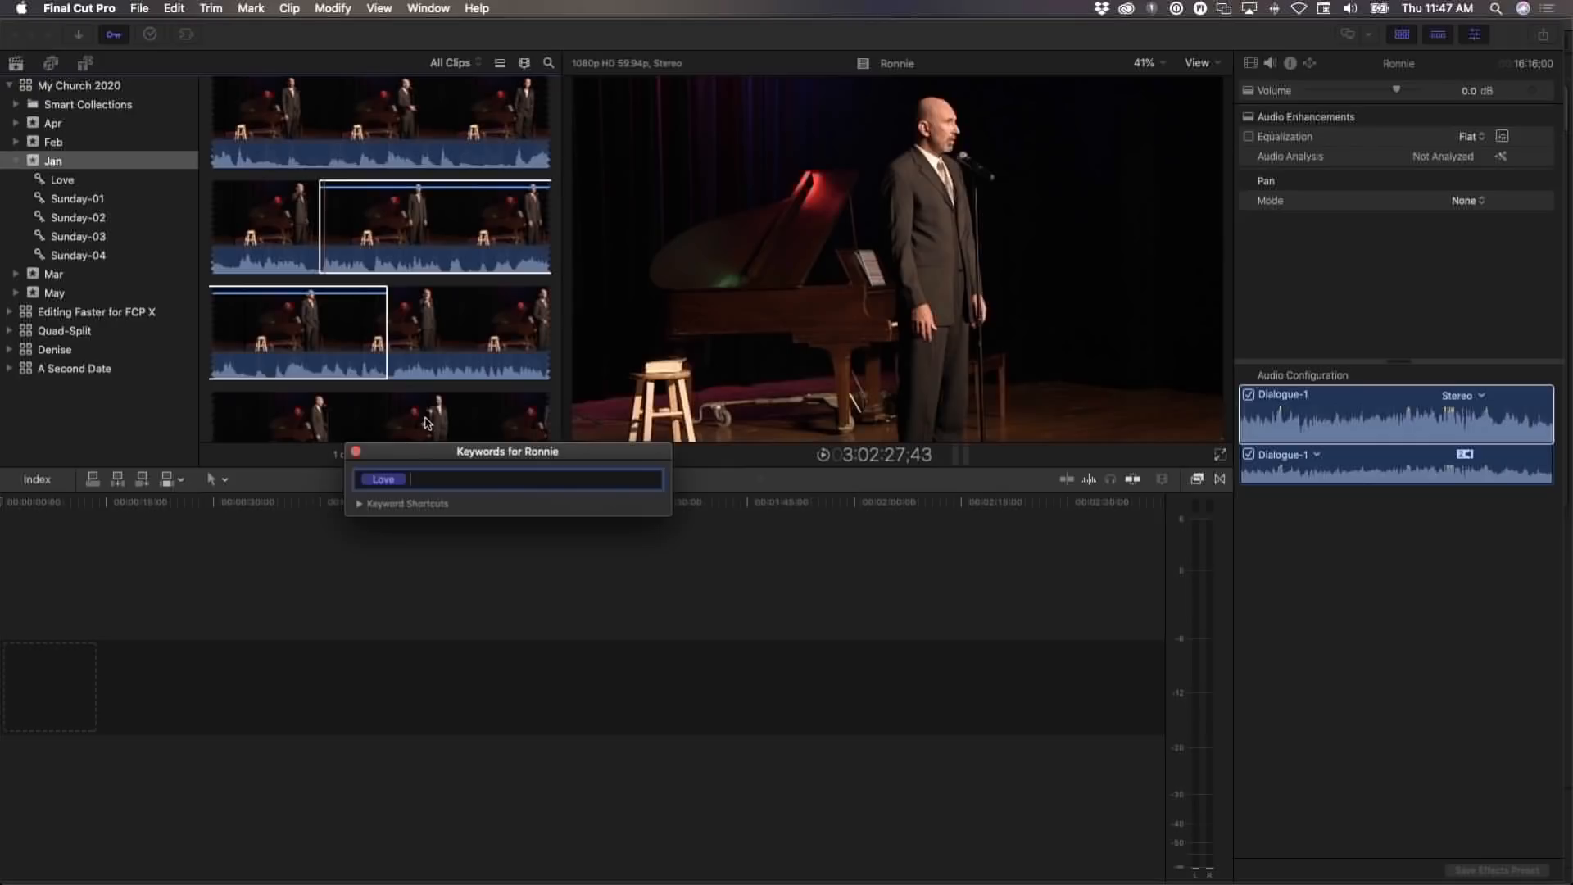
pyautogui.click(328, 202)
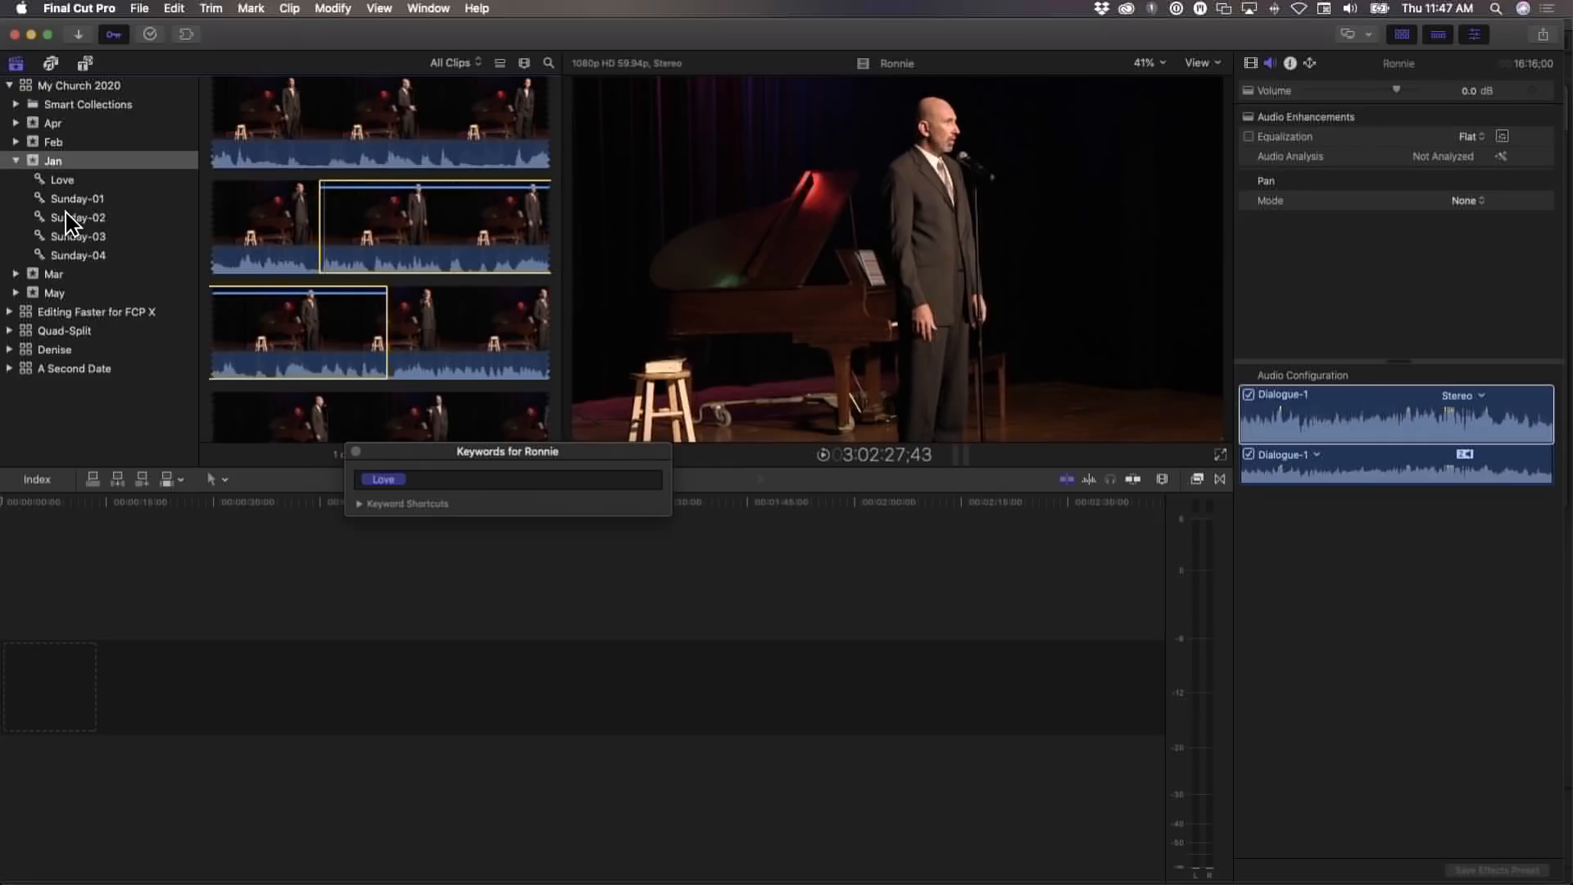
# View the Love keyword collection's clip range, and create a folder named bits in the Jan event
pyautogui.click(61, 181)
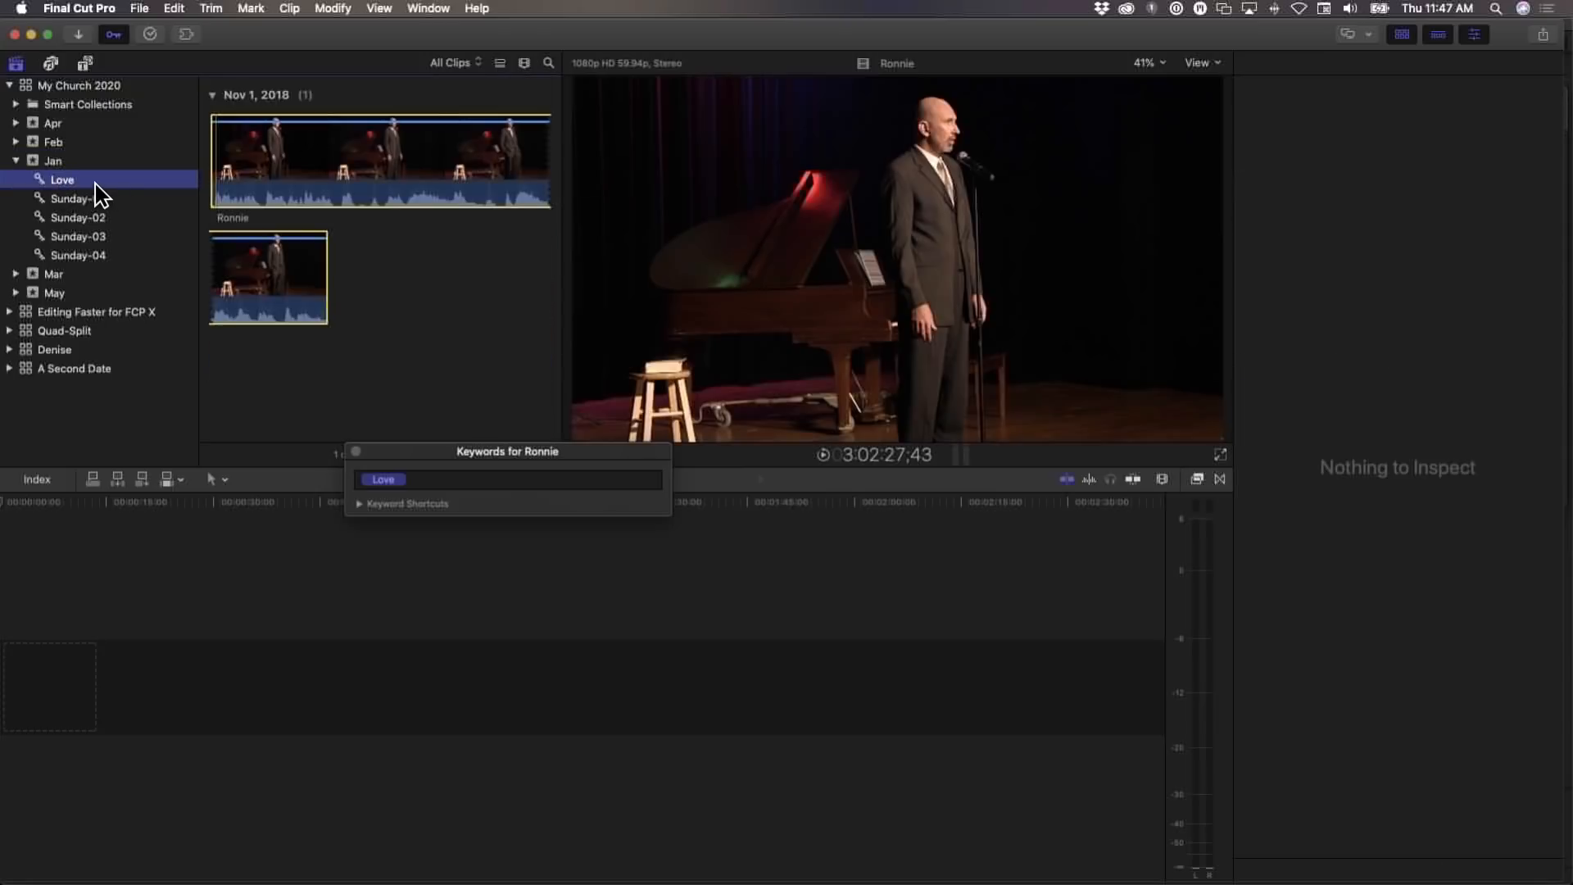
pyautogui.click(397, 238)
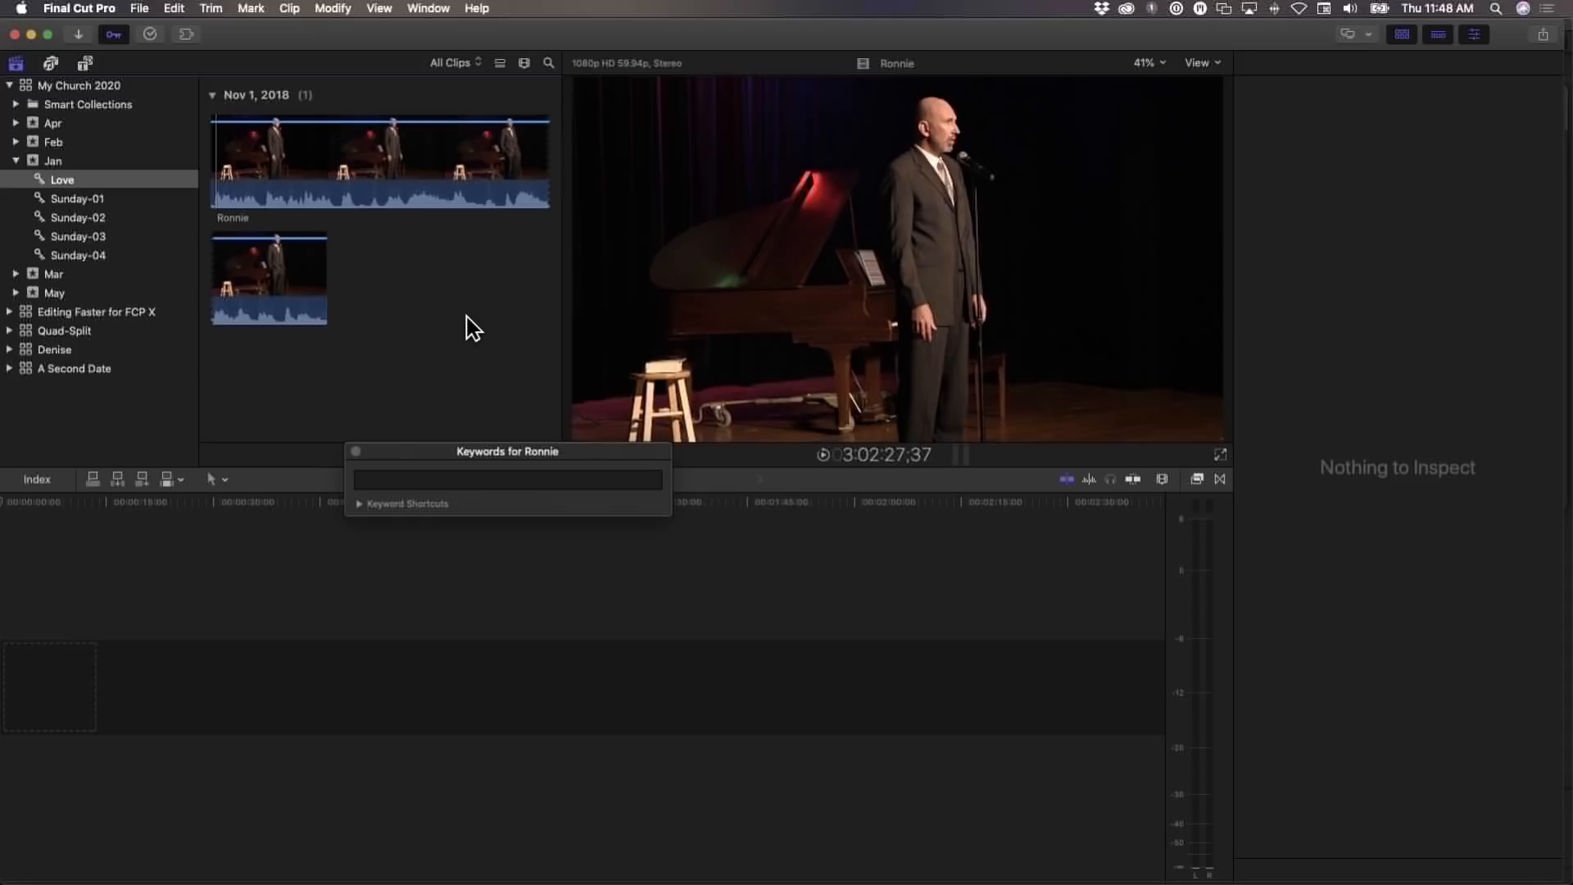
pyautogui.click(46, 164)
pyautogui.rightClick(46, 165)
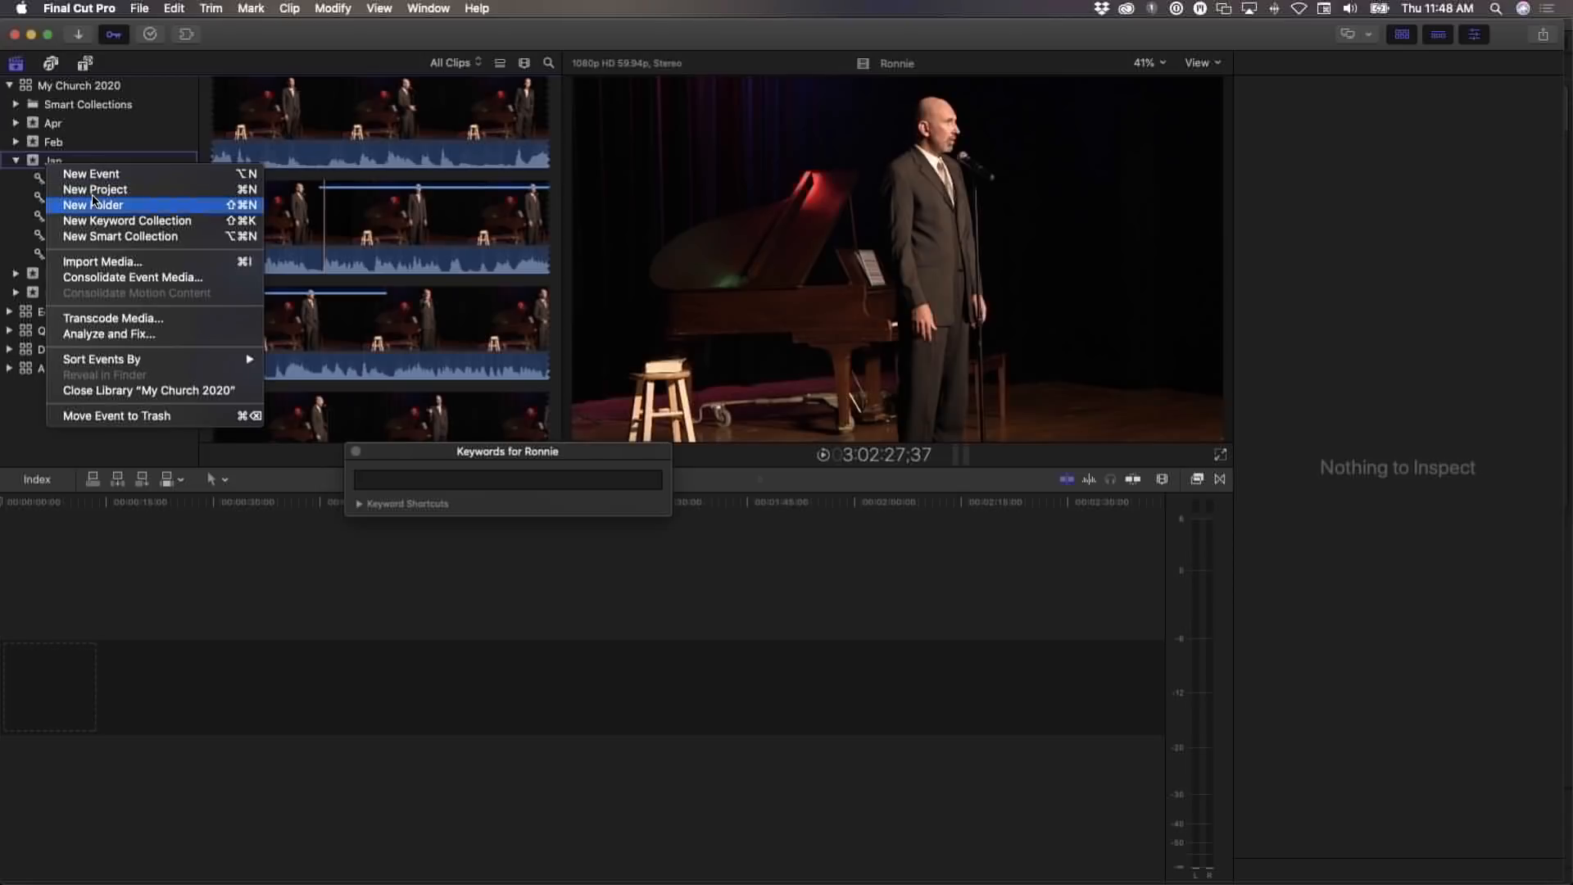
pyautogui.click(111, 205)
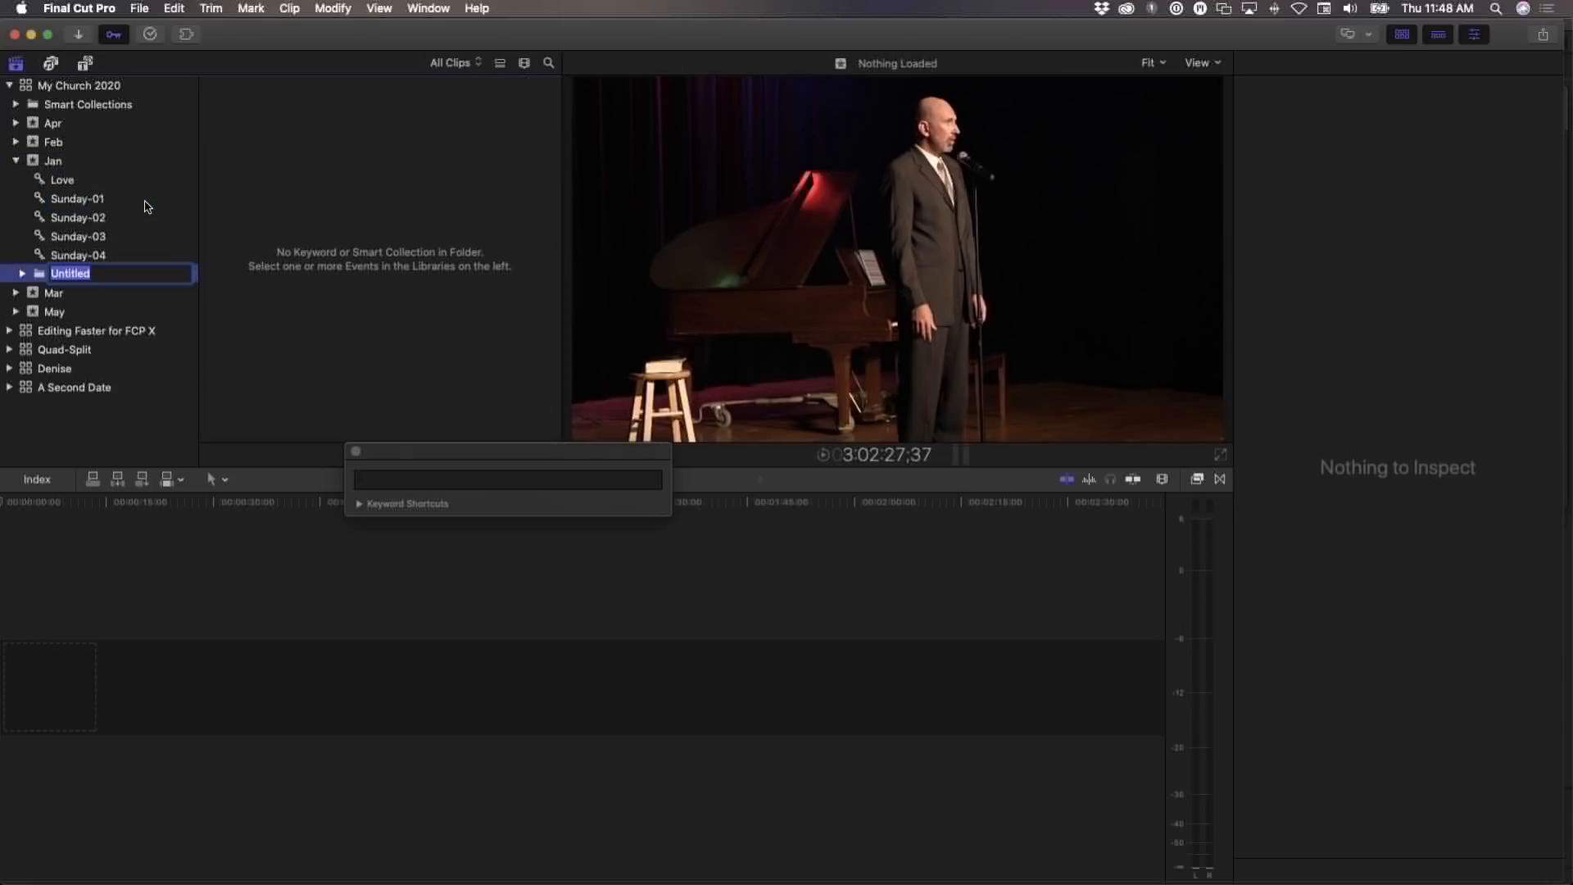
pyautogui.write('bits')
pyautogui.press('Return')
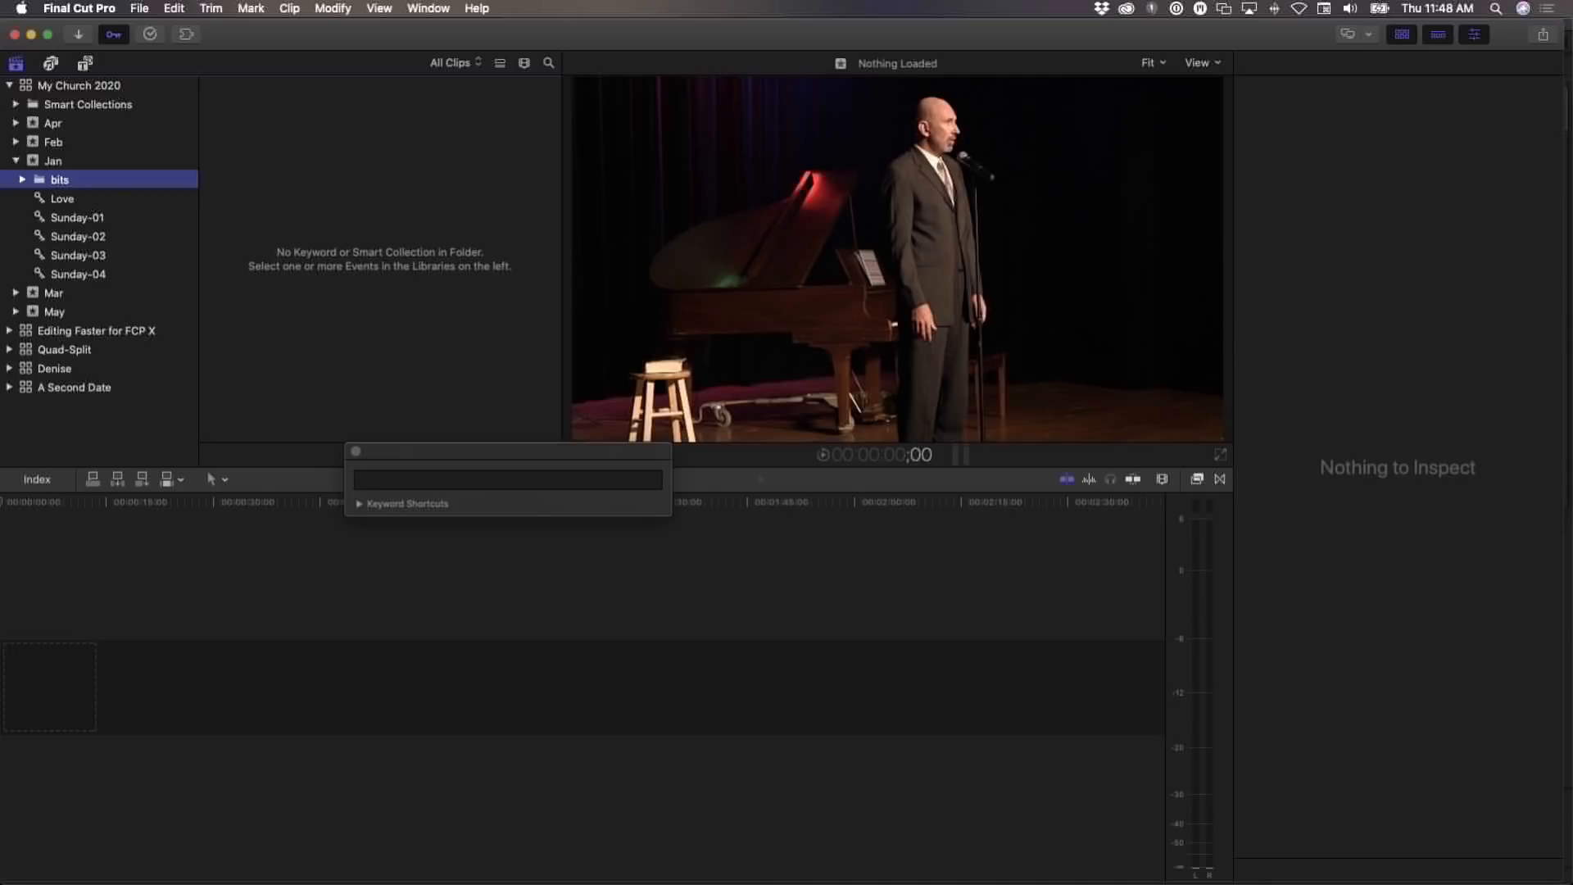
# Move the Love and Sunday-01 keyword collections into the bits folder and expand the folder
pyautogui.click(59, 202)
pyautogui.keyDown('super'); pyautogui.click(59, 220); pyautogui.keyUp('super')
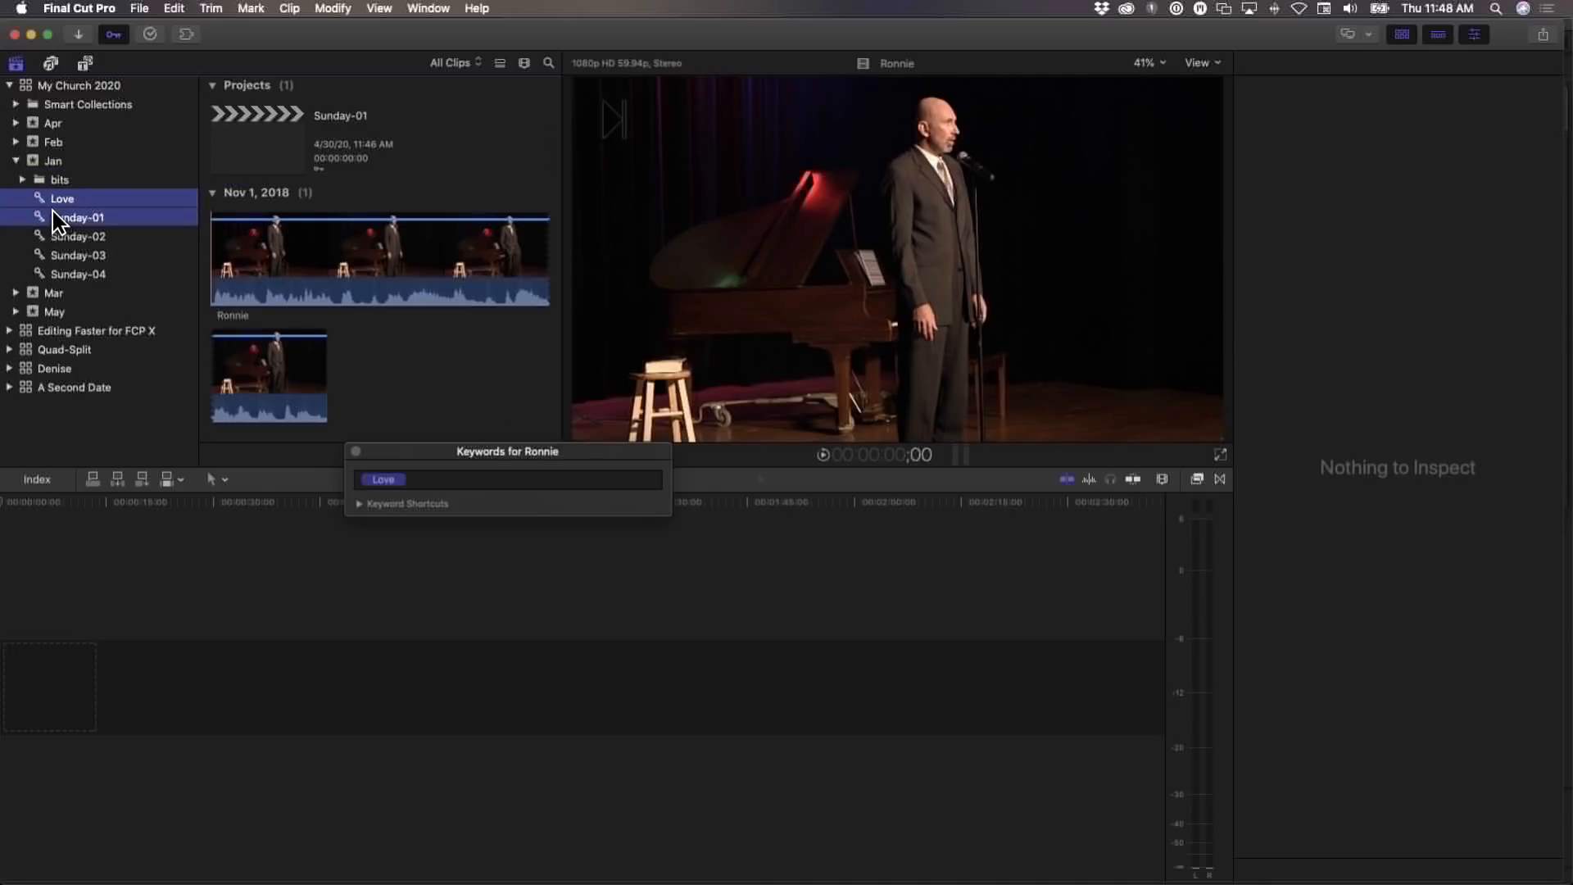
pyautogui.moveTo(55, 201); pyautogui.dragTo(58, 174)
pyautogui.click(24, 180)
pyautogui.click(23, 180)
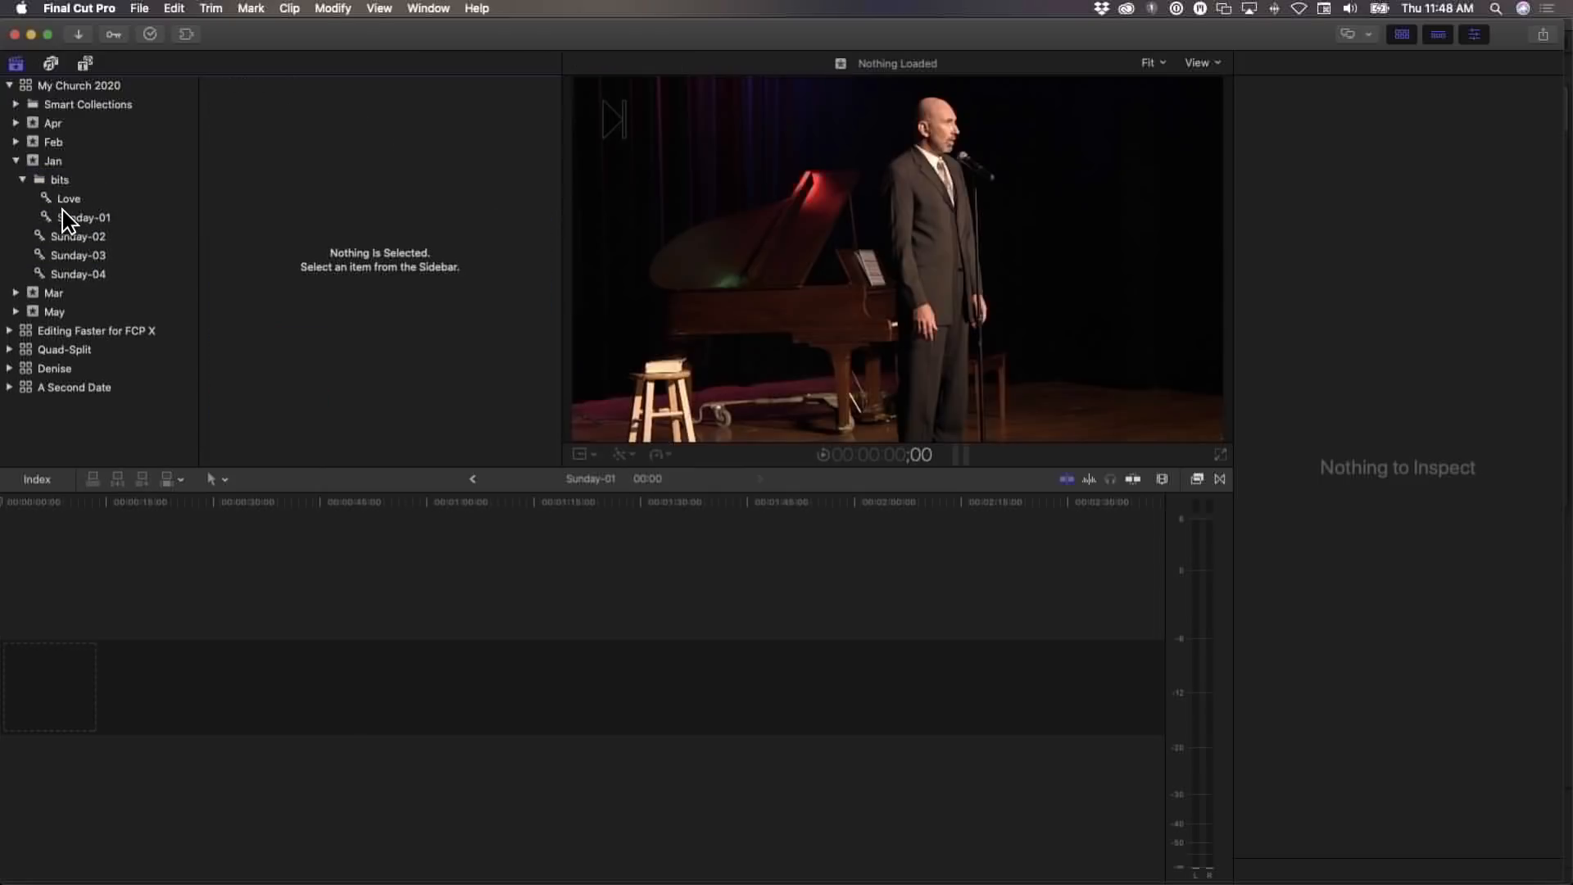
# Rename the bits folder in the Jan event to Sunday-01
pyautogui.click(59, 182)
pyautogui.click(61, 182)
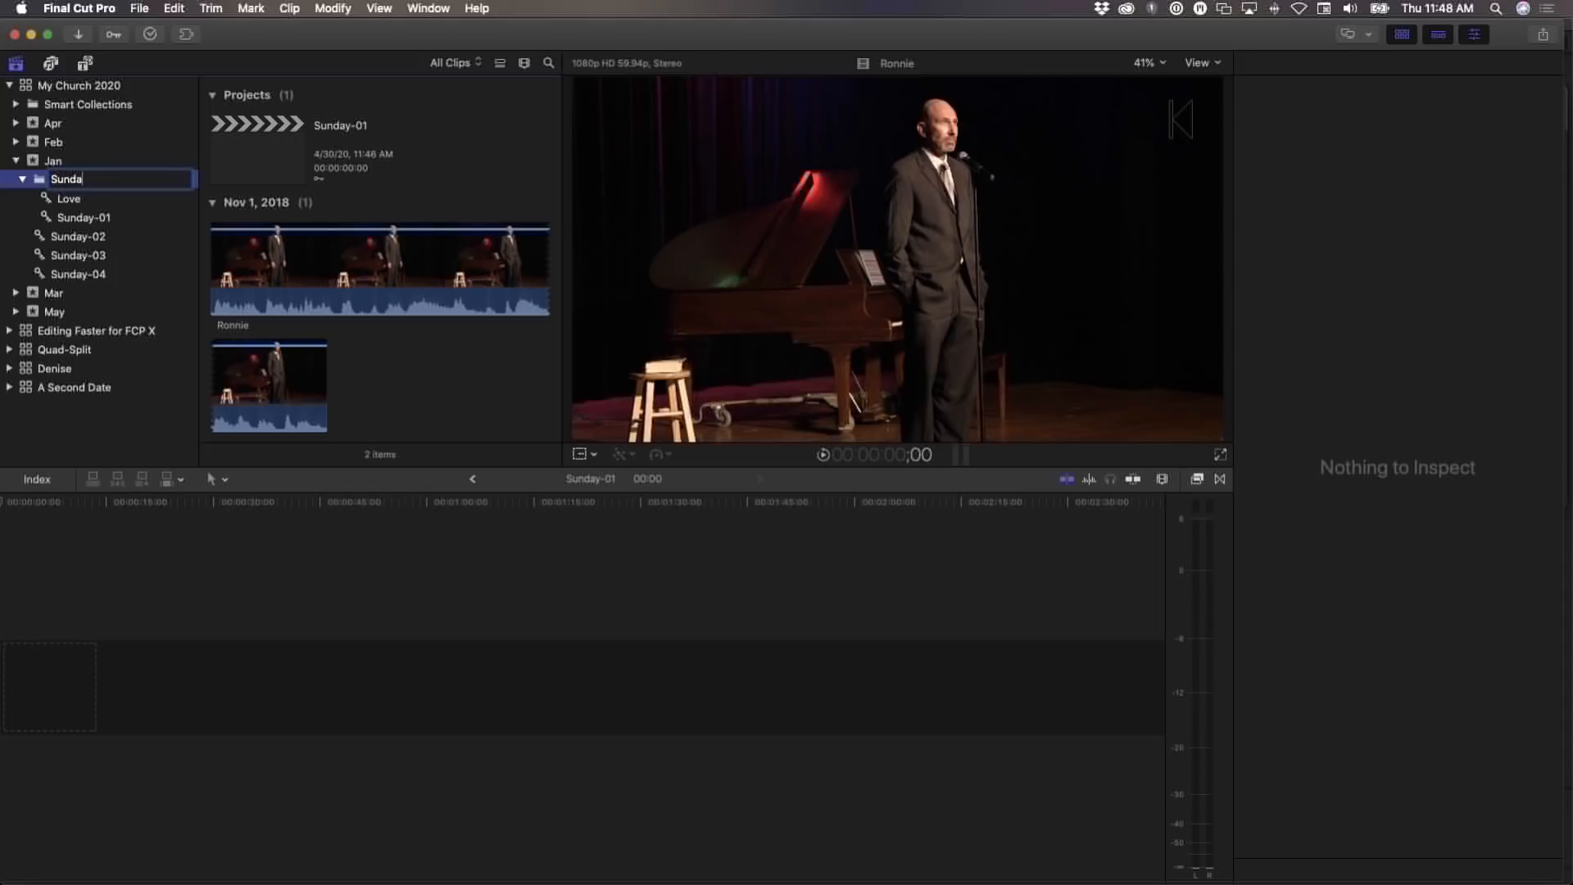
pyautogui.write('Sunday-01')
pyautogui.press('Return')
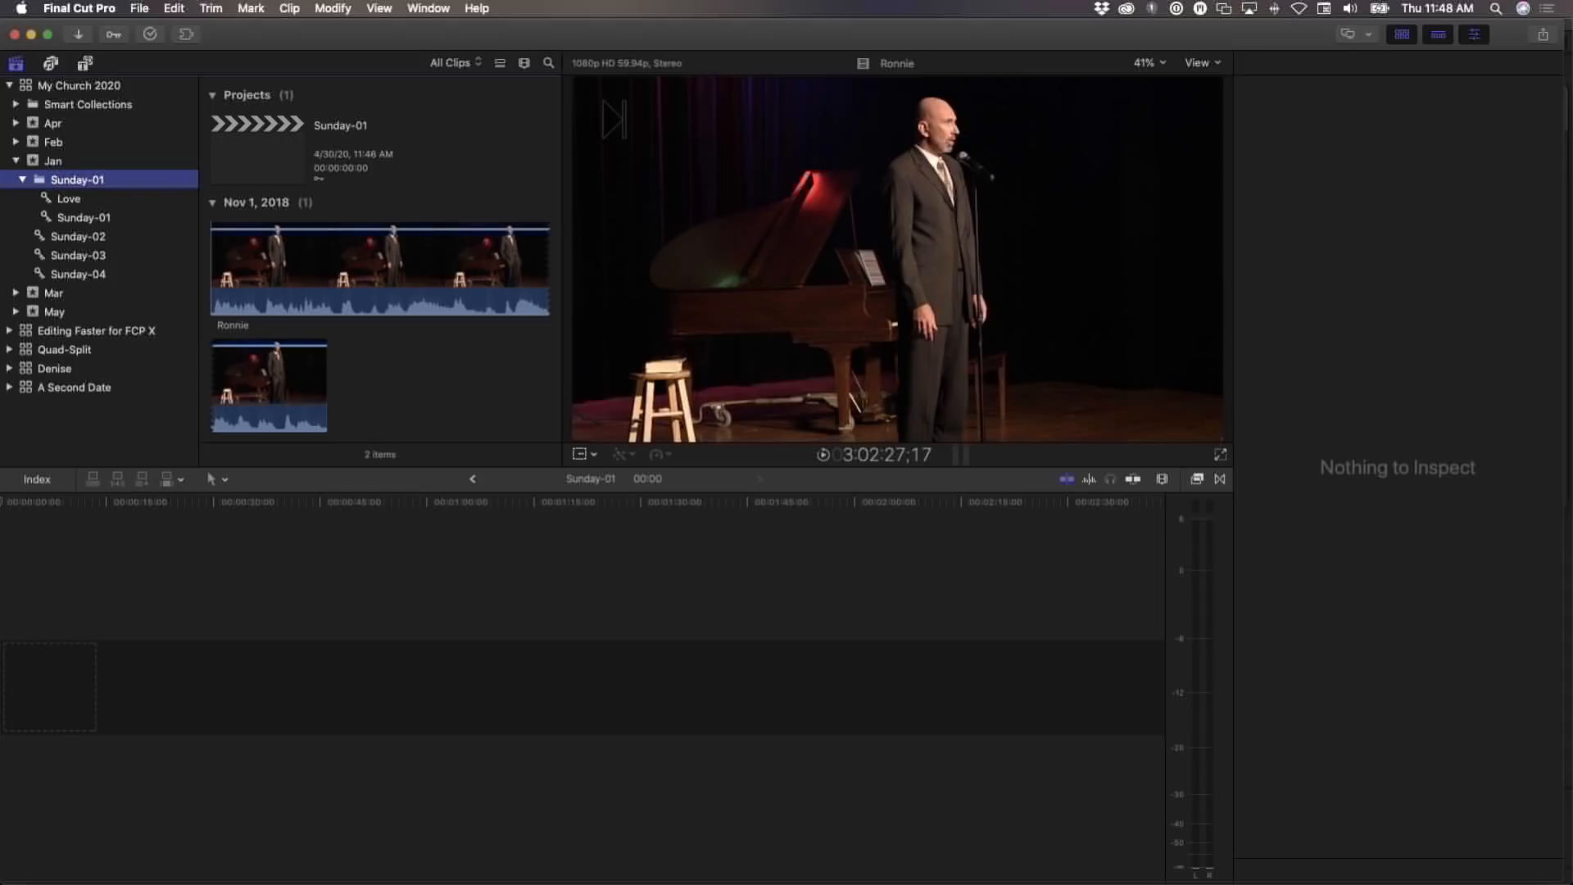
pyautogui.click(23, 180)
pyautogui.click(23, 180)
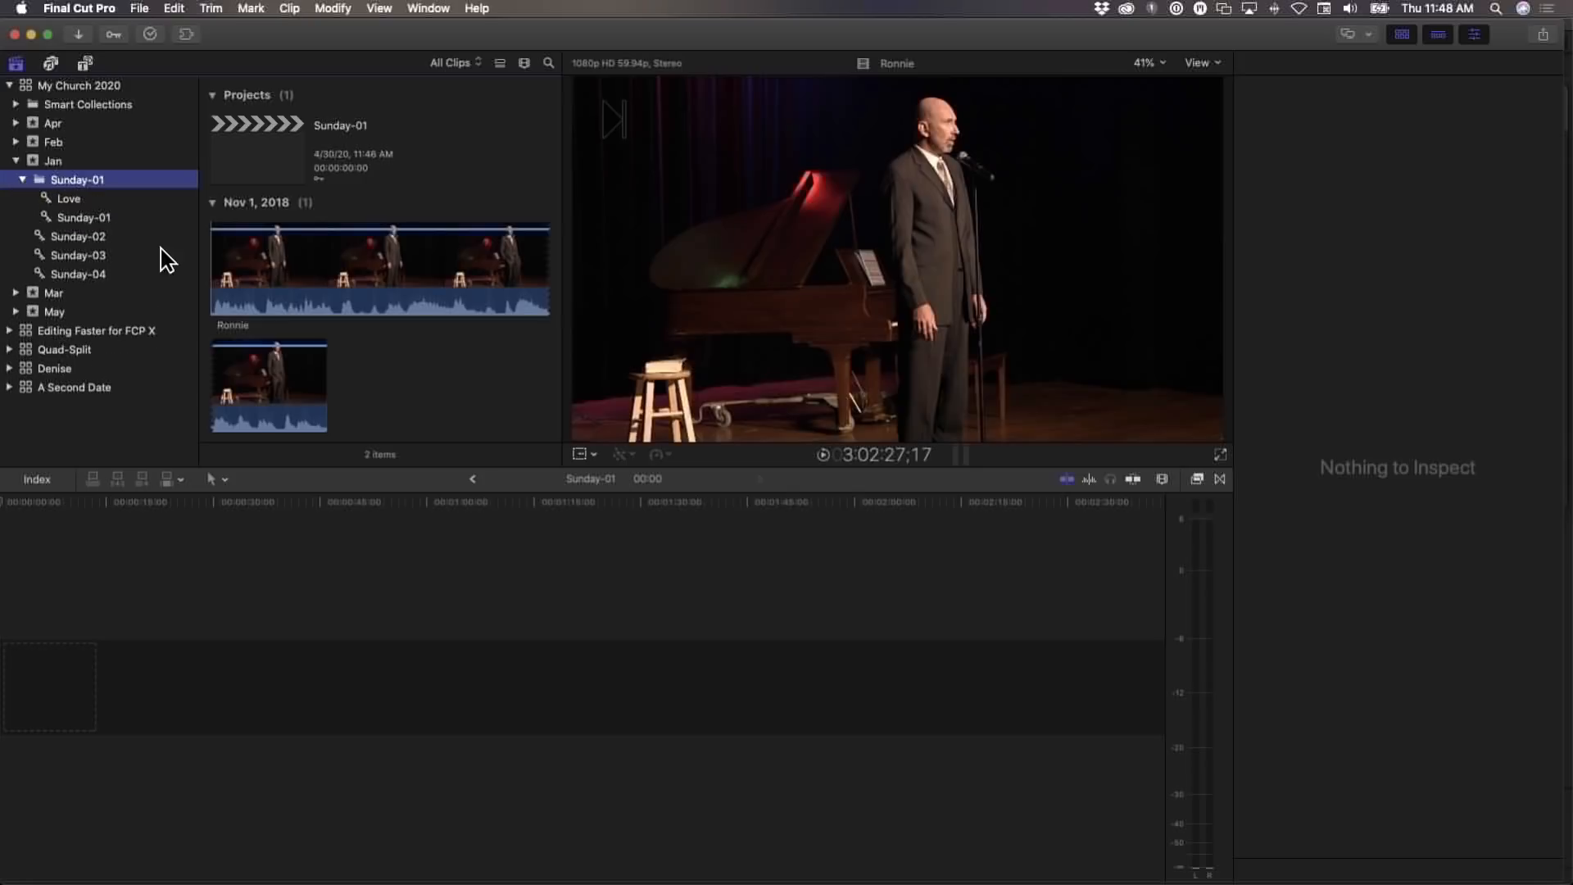
# Show the Love collection inside the Sunday-01 folder, and collapse the folder and the Jan event
pyautogui.click(238, 160)
pyautogui.click(75, 199)
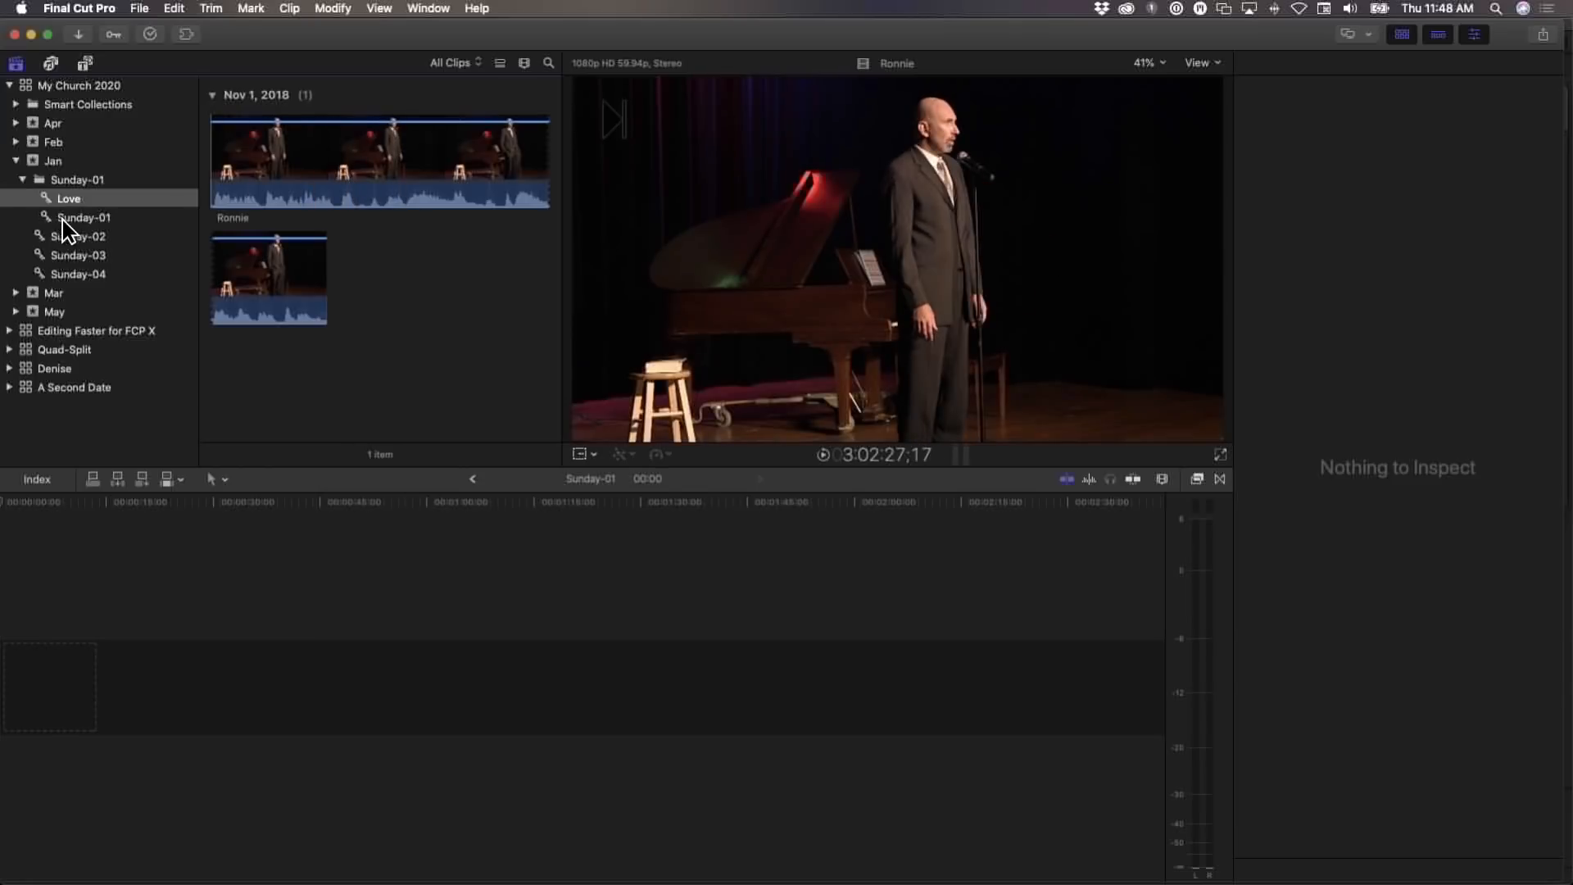
pyautogui.click(28, 177)
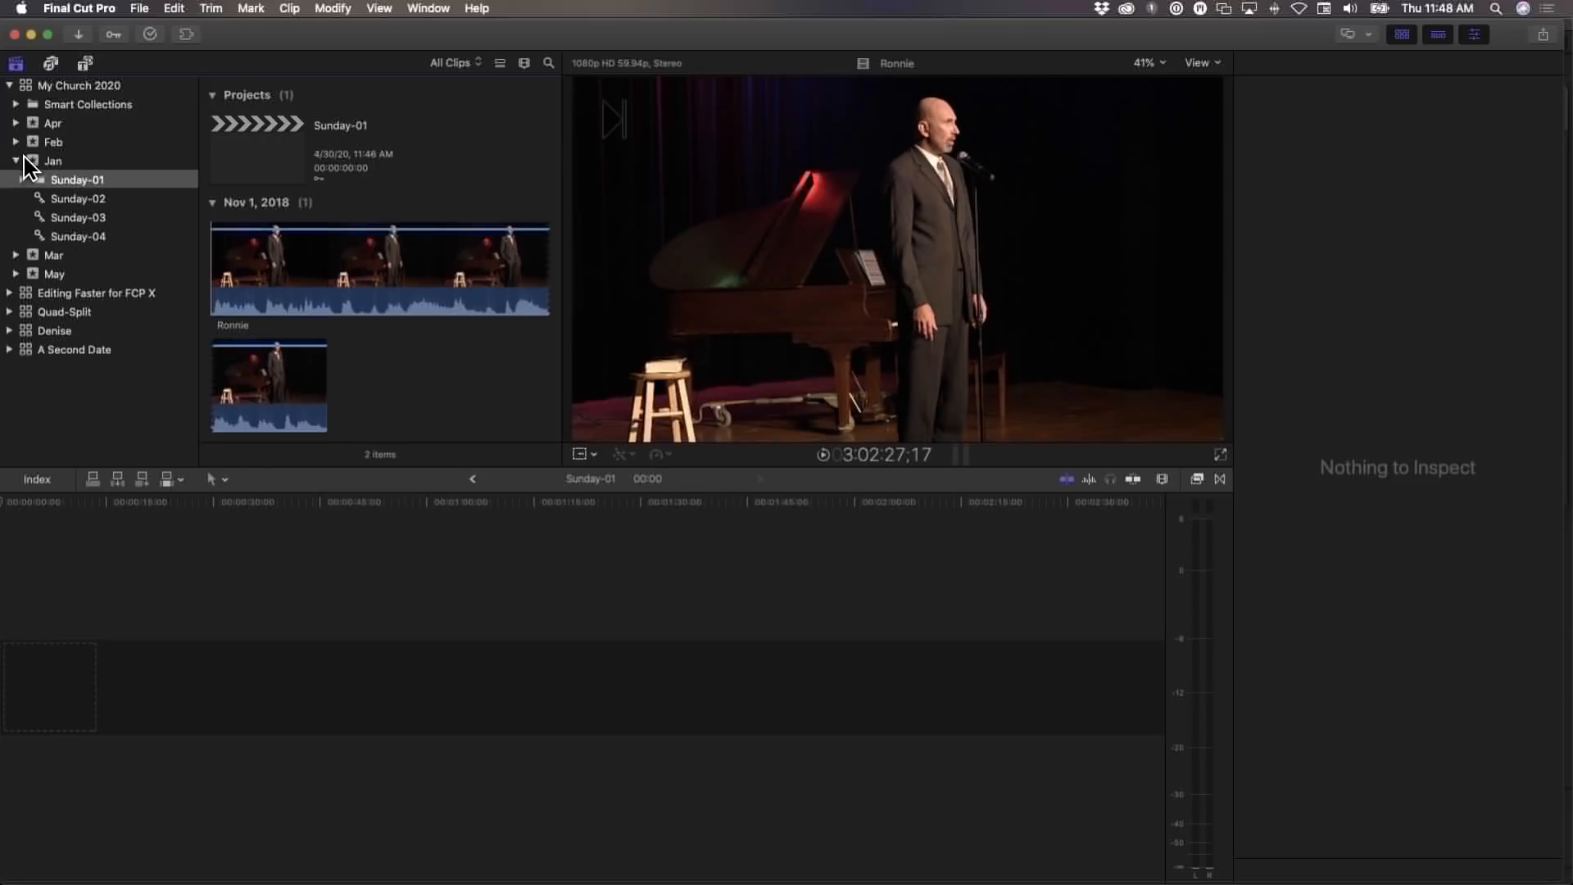
pyautogui.click(18, 162)
pyautogui.click(15, 161)
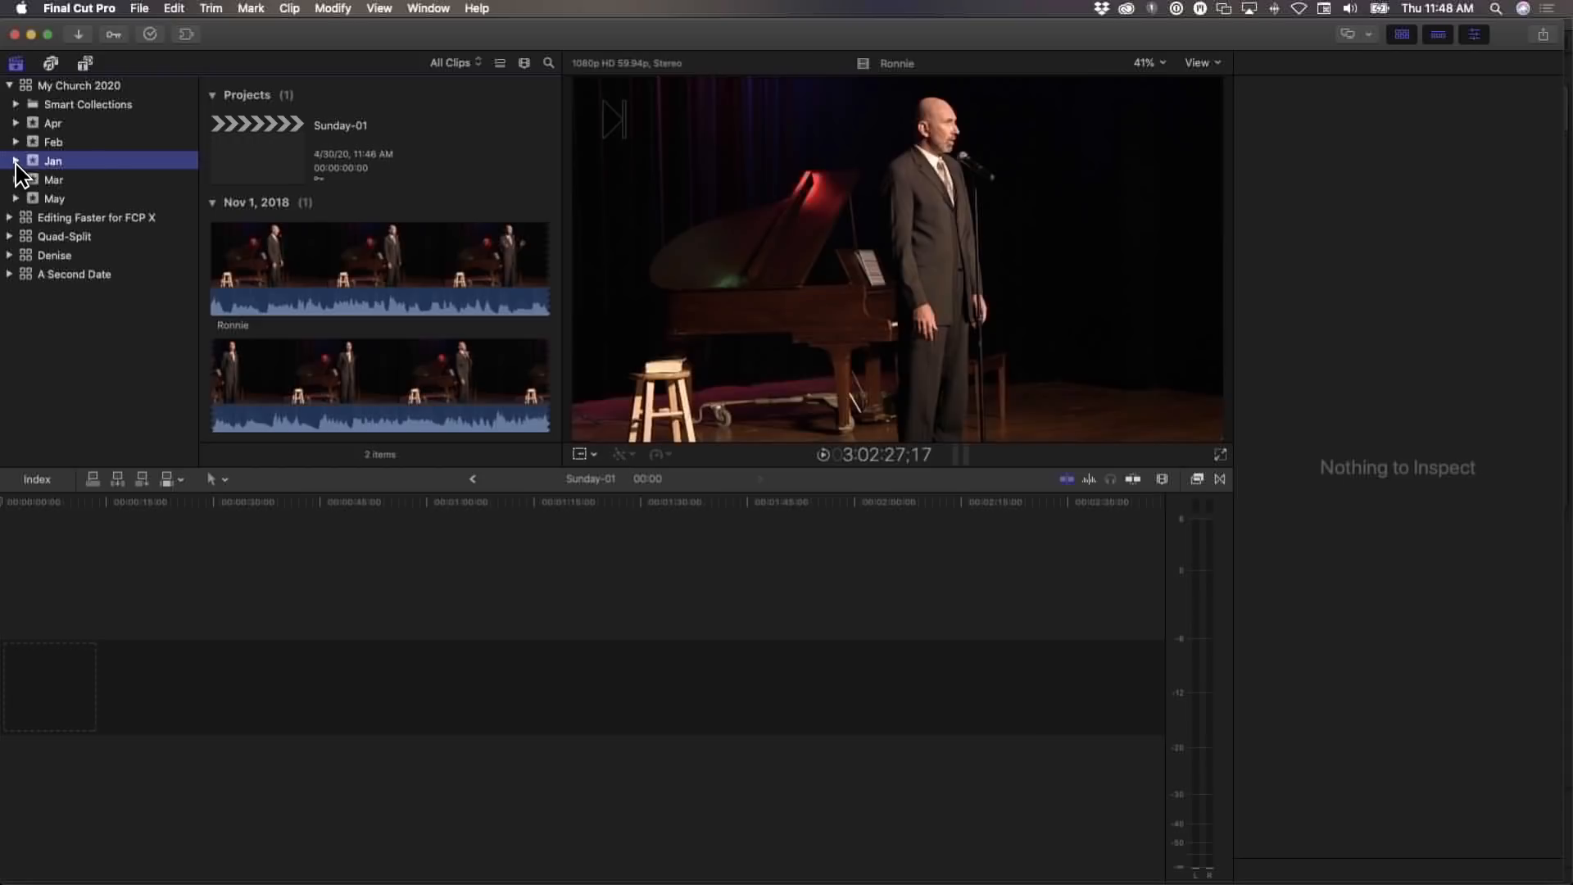
# Show the My Church 2020 library properties, and open the Denise-Master library from the Media Mgmt & Org Demos folder
pyautogui.click(61, 88)
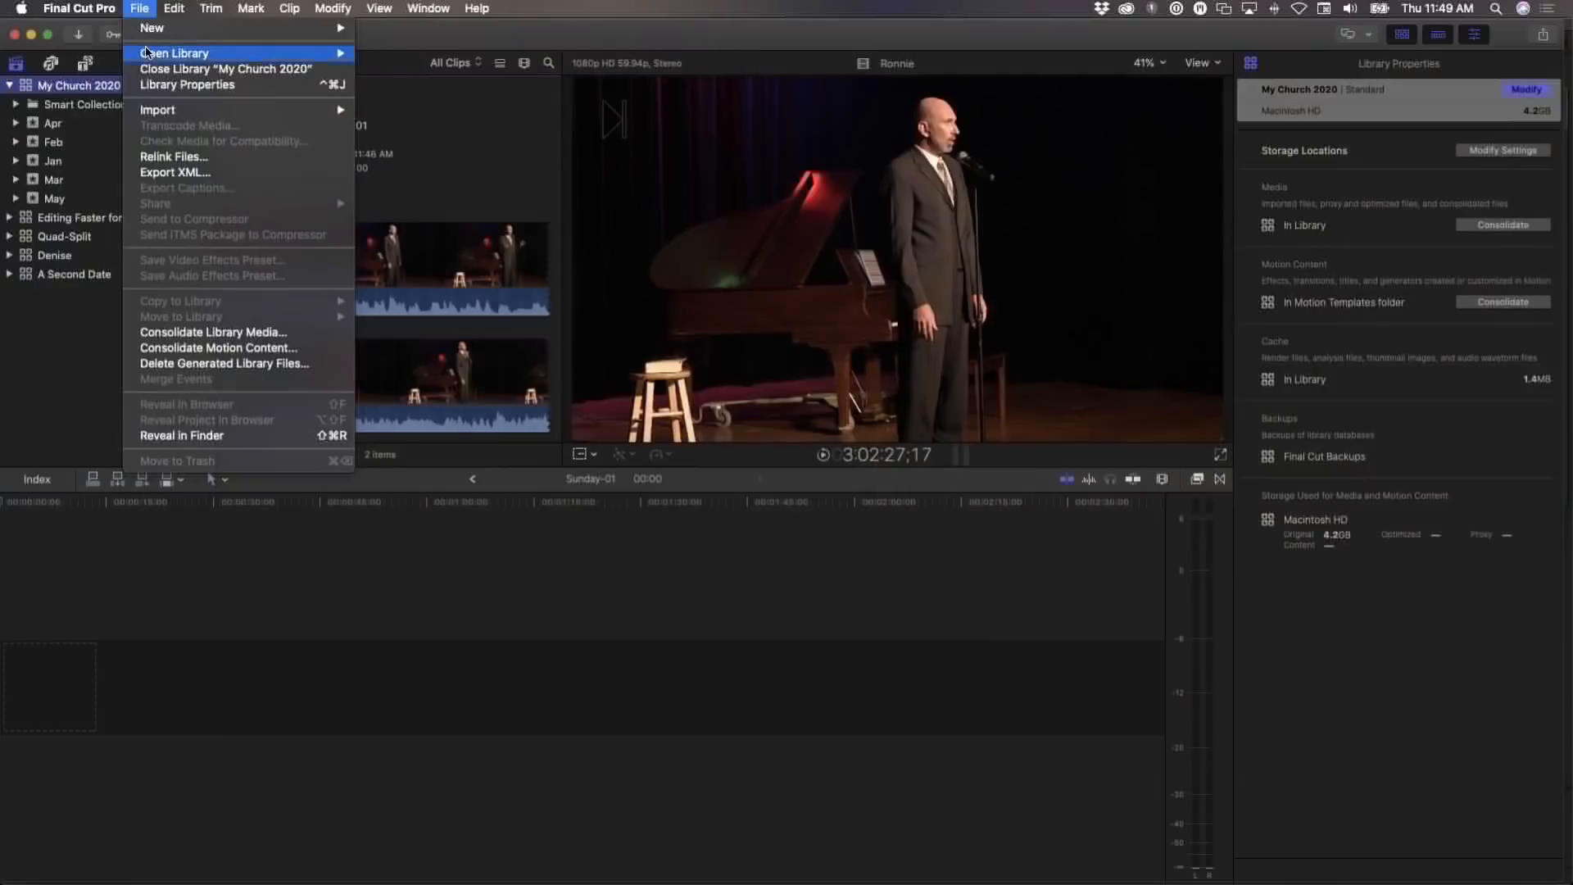
pyautogui.moveTo(270, 53)
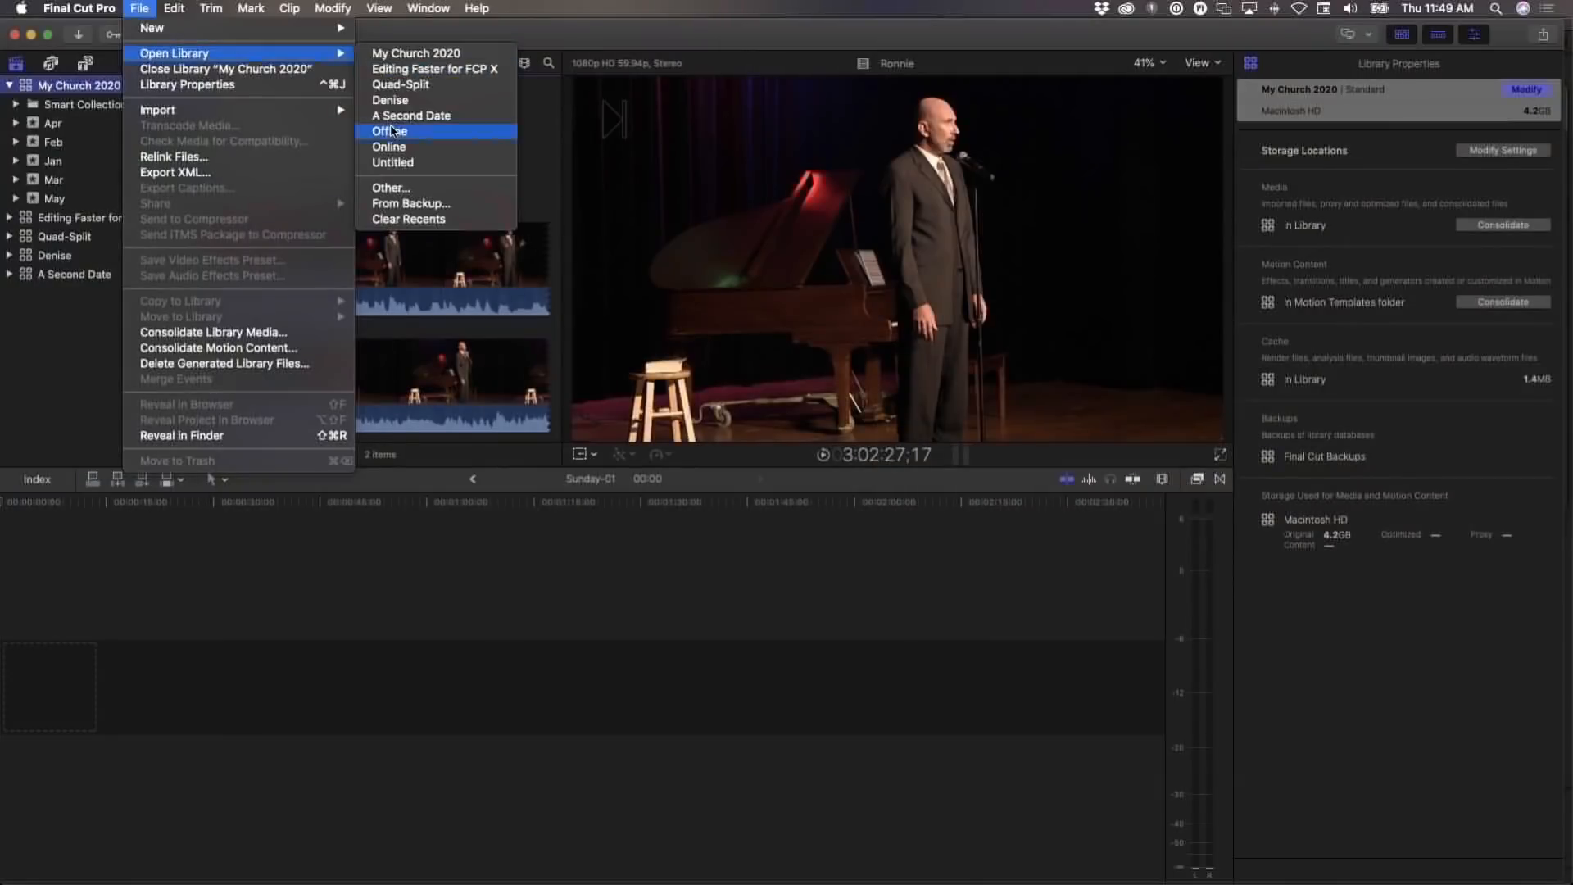
pyautogui.click(391, 188)
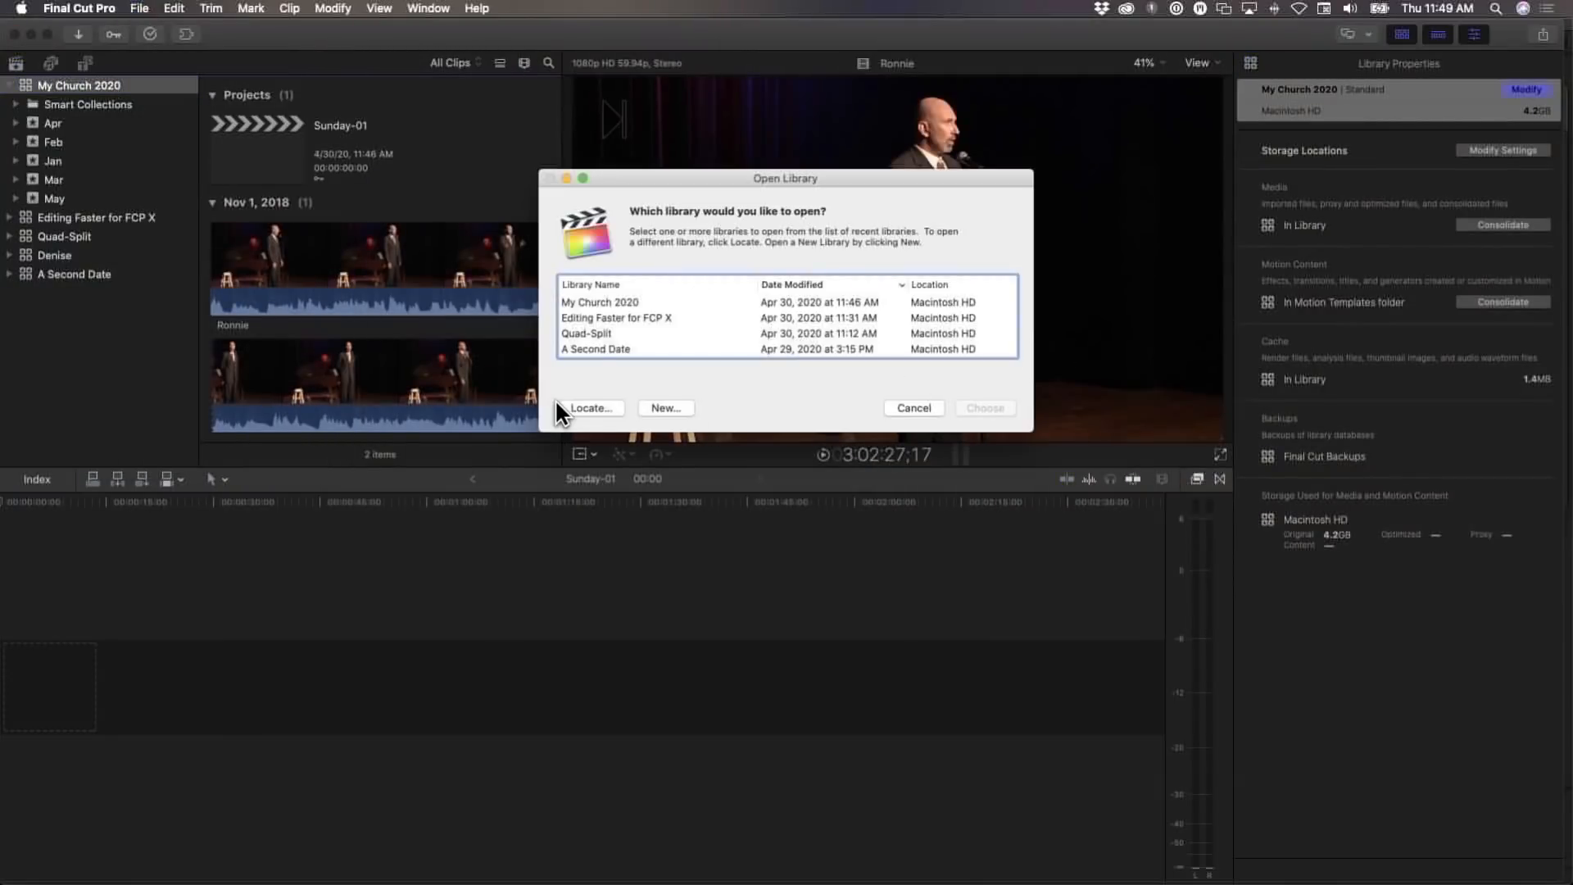
pyautogui.click(593, 408)
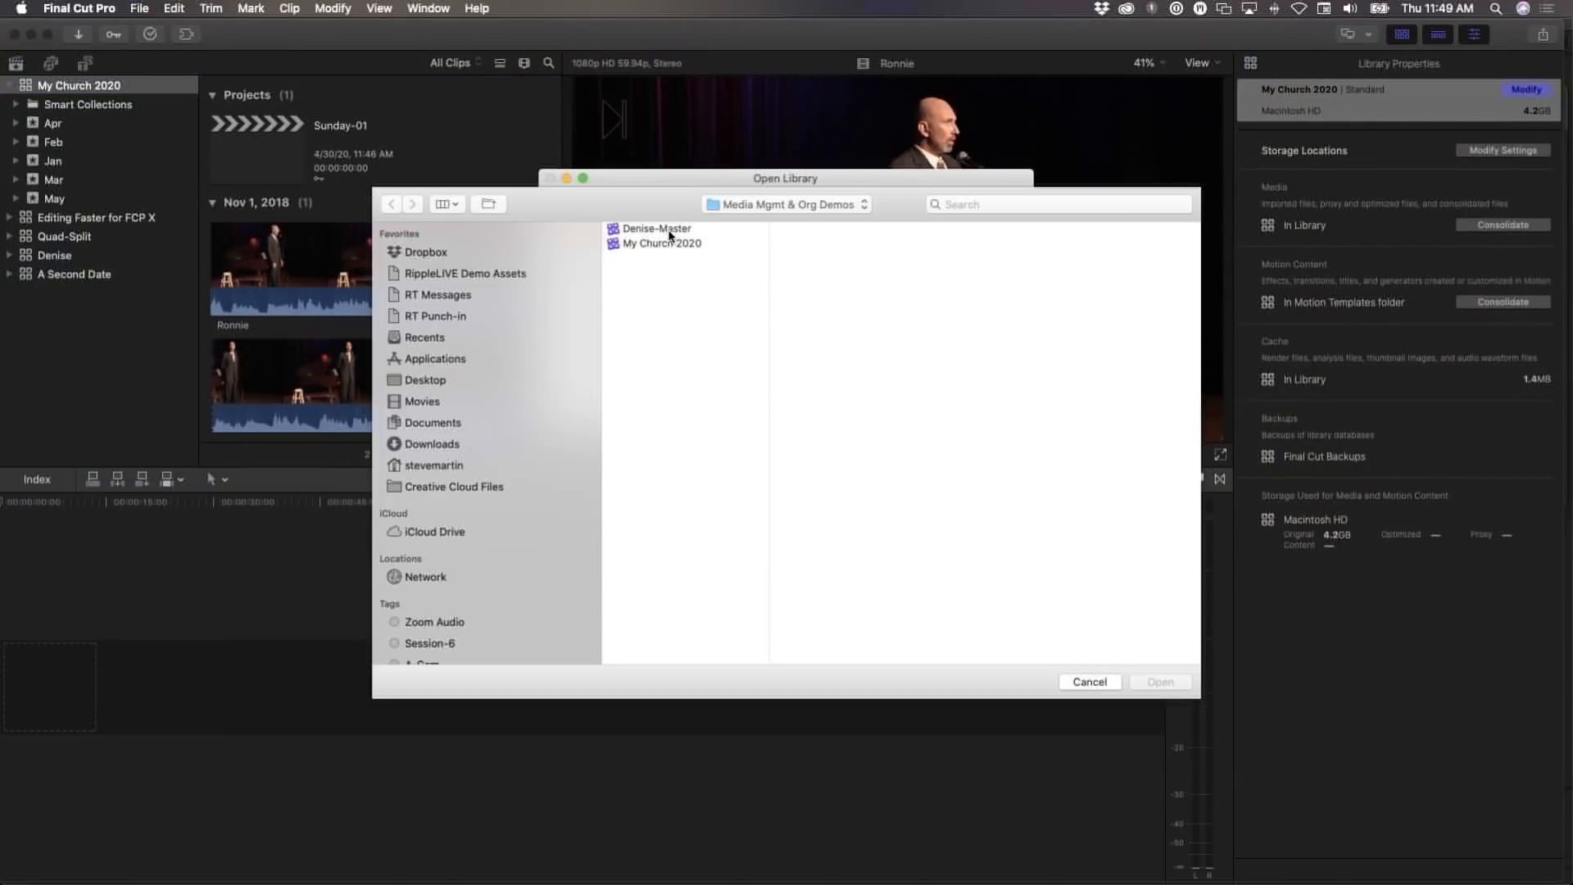
pyautogui.doubleClick(669, 231)
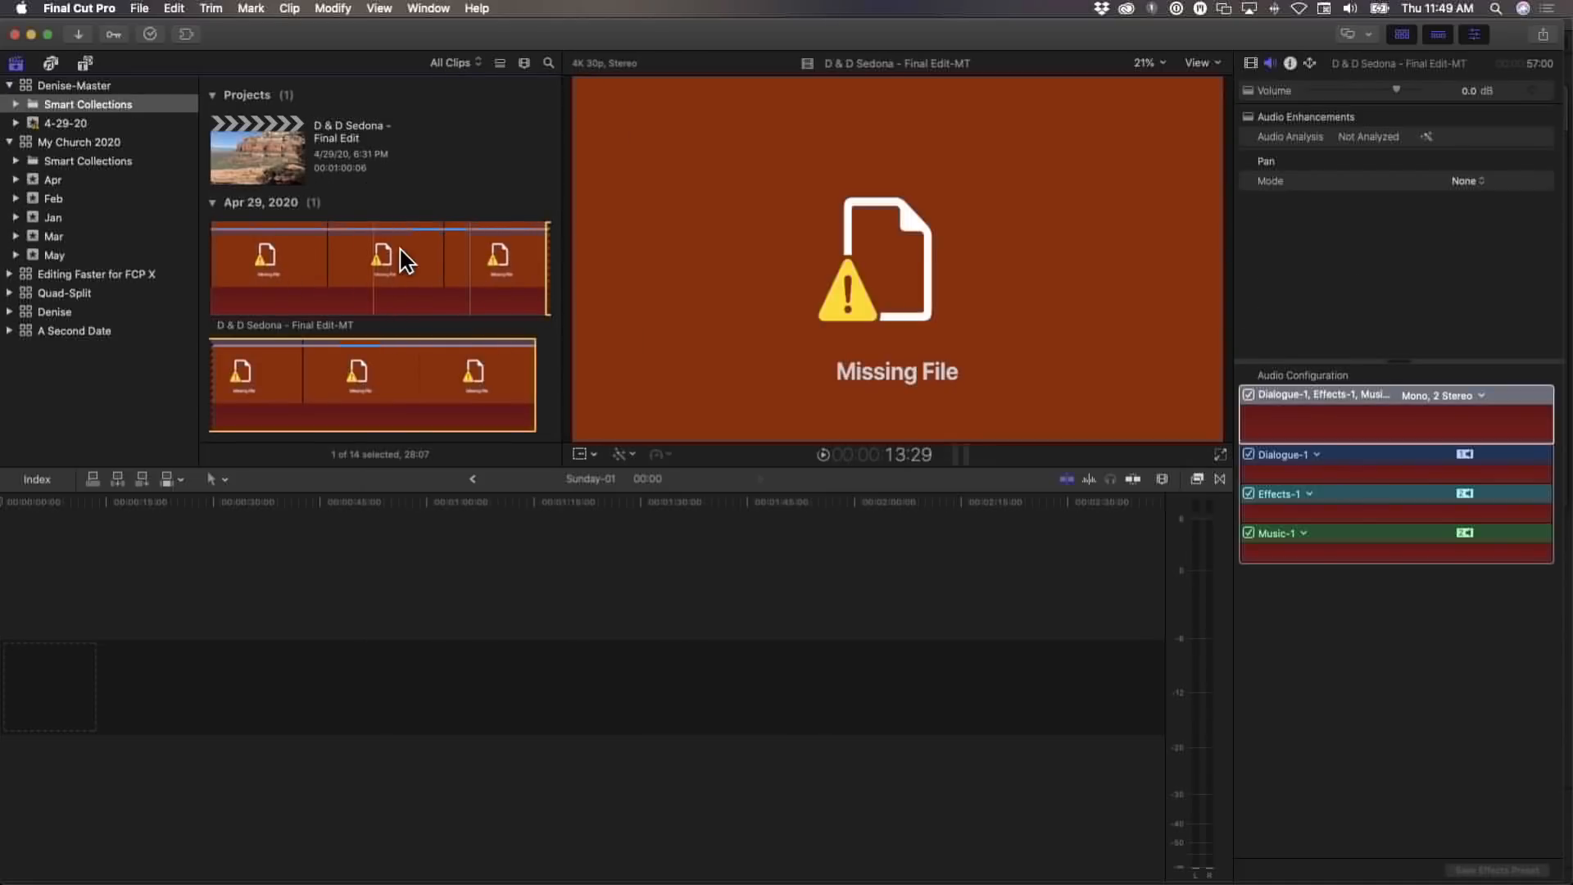
# Open the D & D Sedona - Final Edit project in the timeline and select the D & D Sedona - Final Edit-MT clip
pyautogui.click(469, 204)
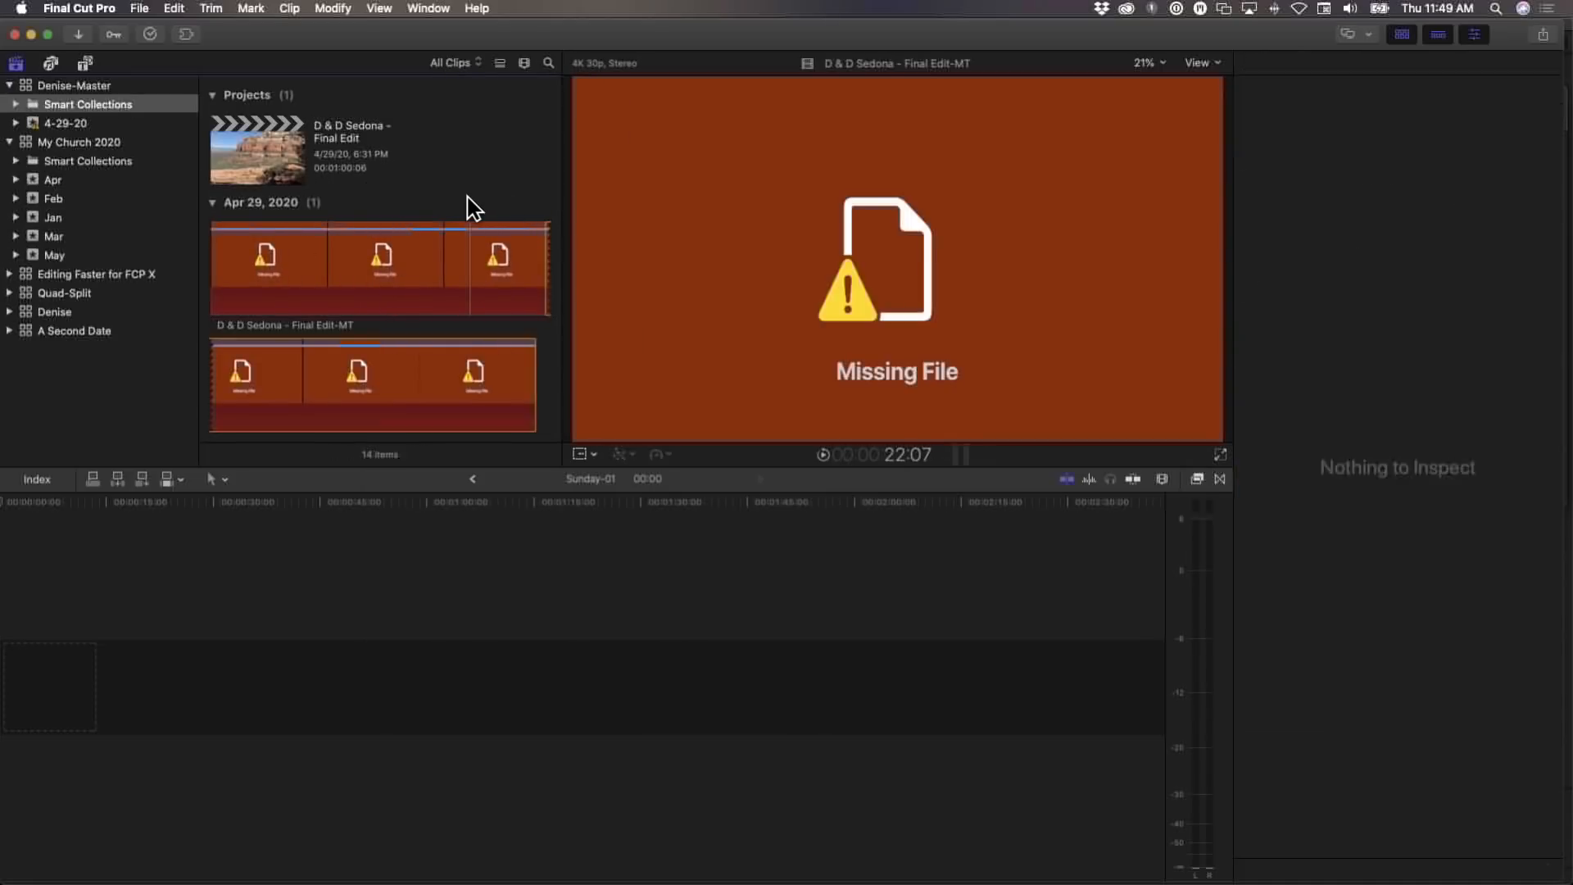
pyautogui.click(376, 268)
pyautogui.doubleClick(285, 174)
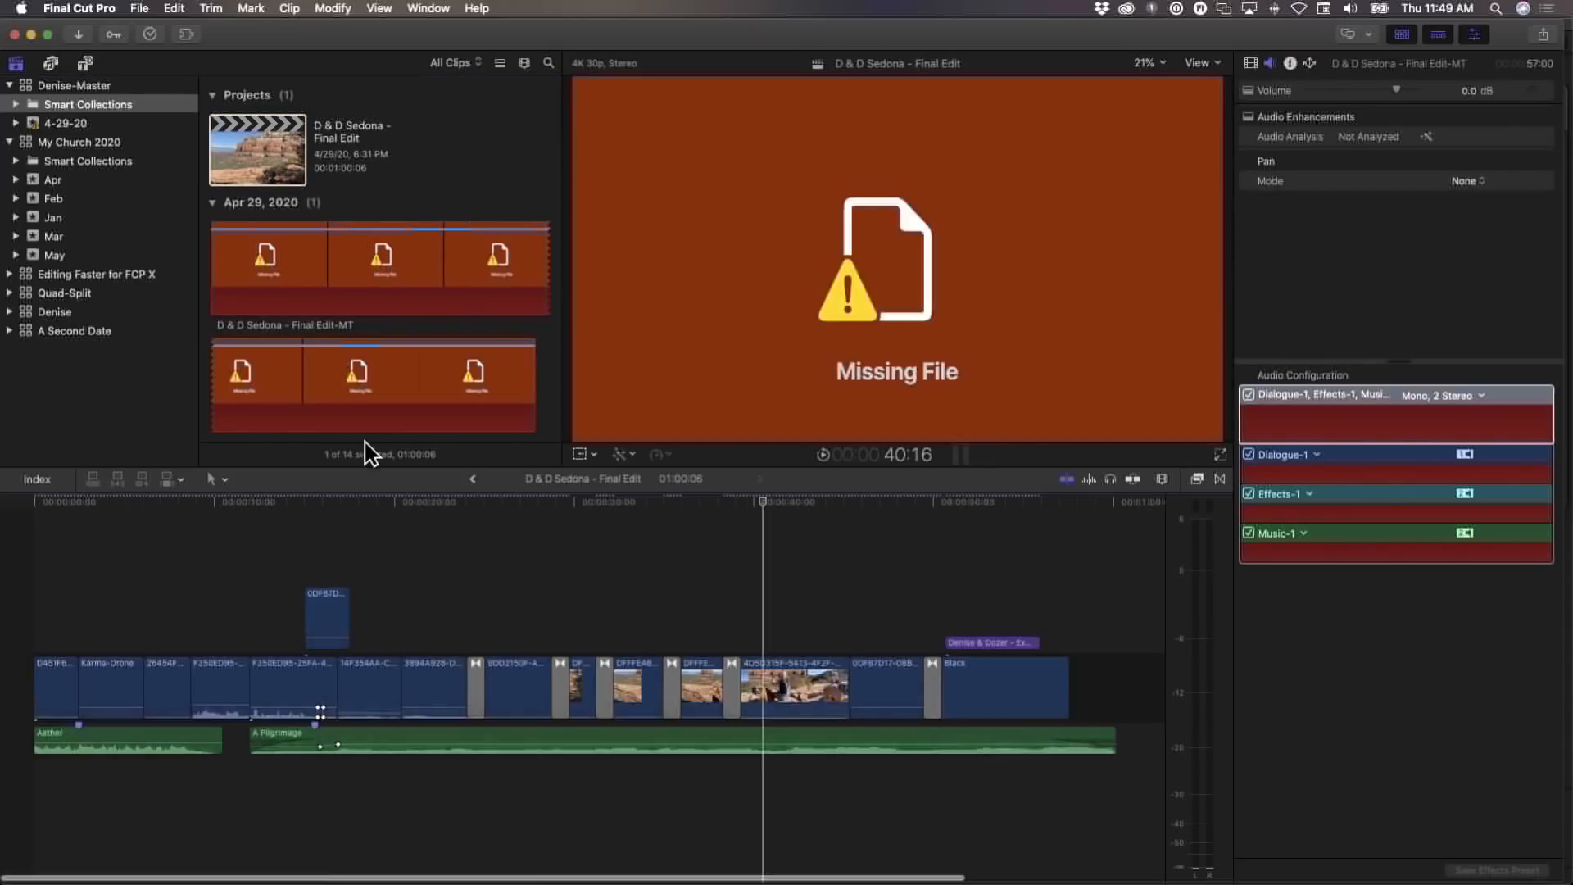
pyautogui.click(316, 260)
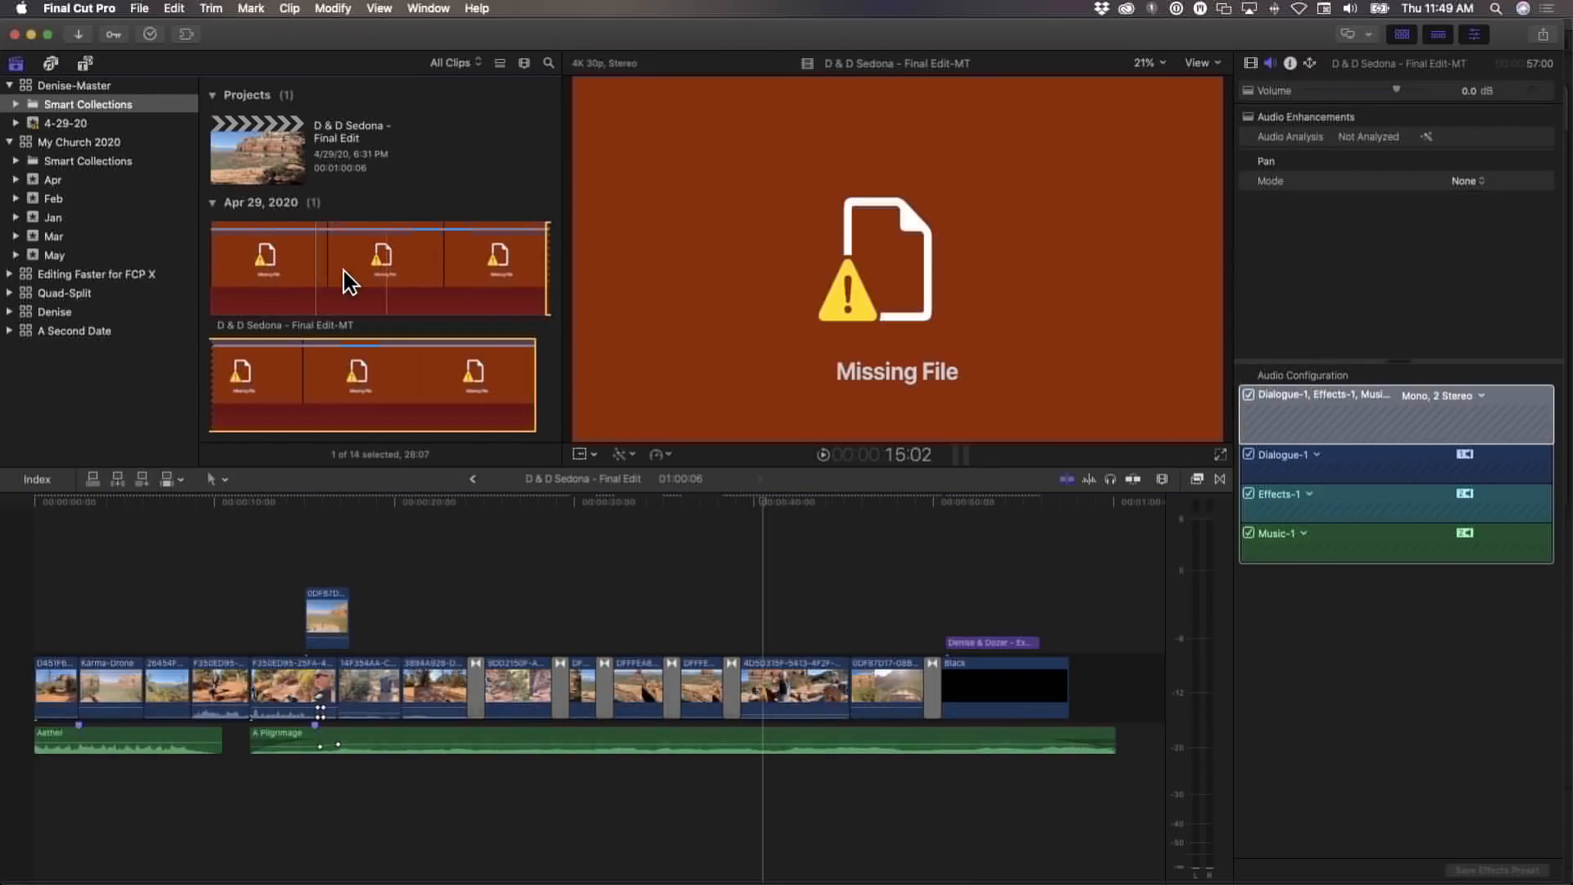
# Examine the D & D Sedona - Final Edit timeline, focusing on the clip of the woman climbing the rock steps
pyautogui.click(422, 529)
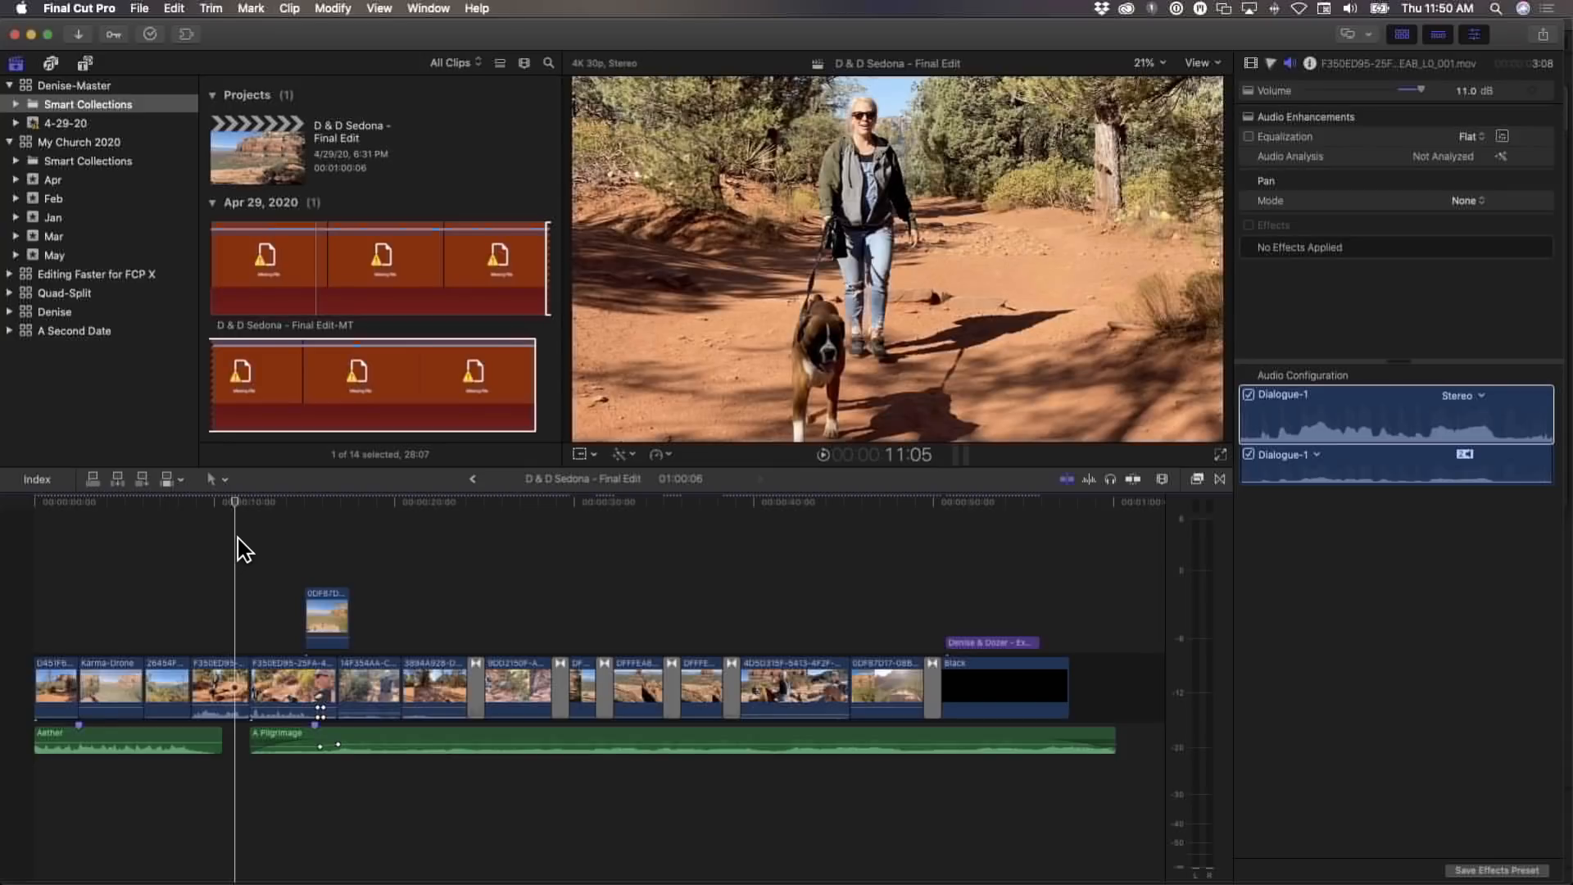
pyautogui.click(510, 526)
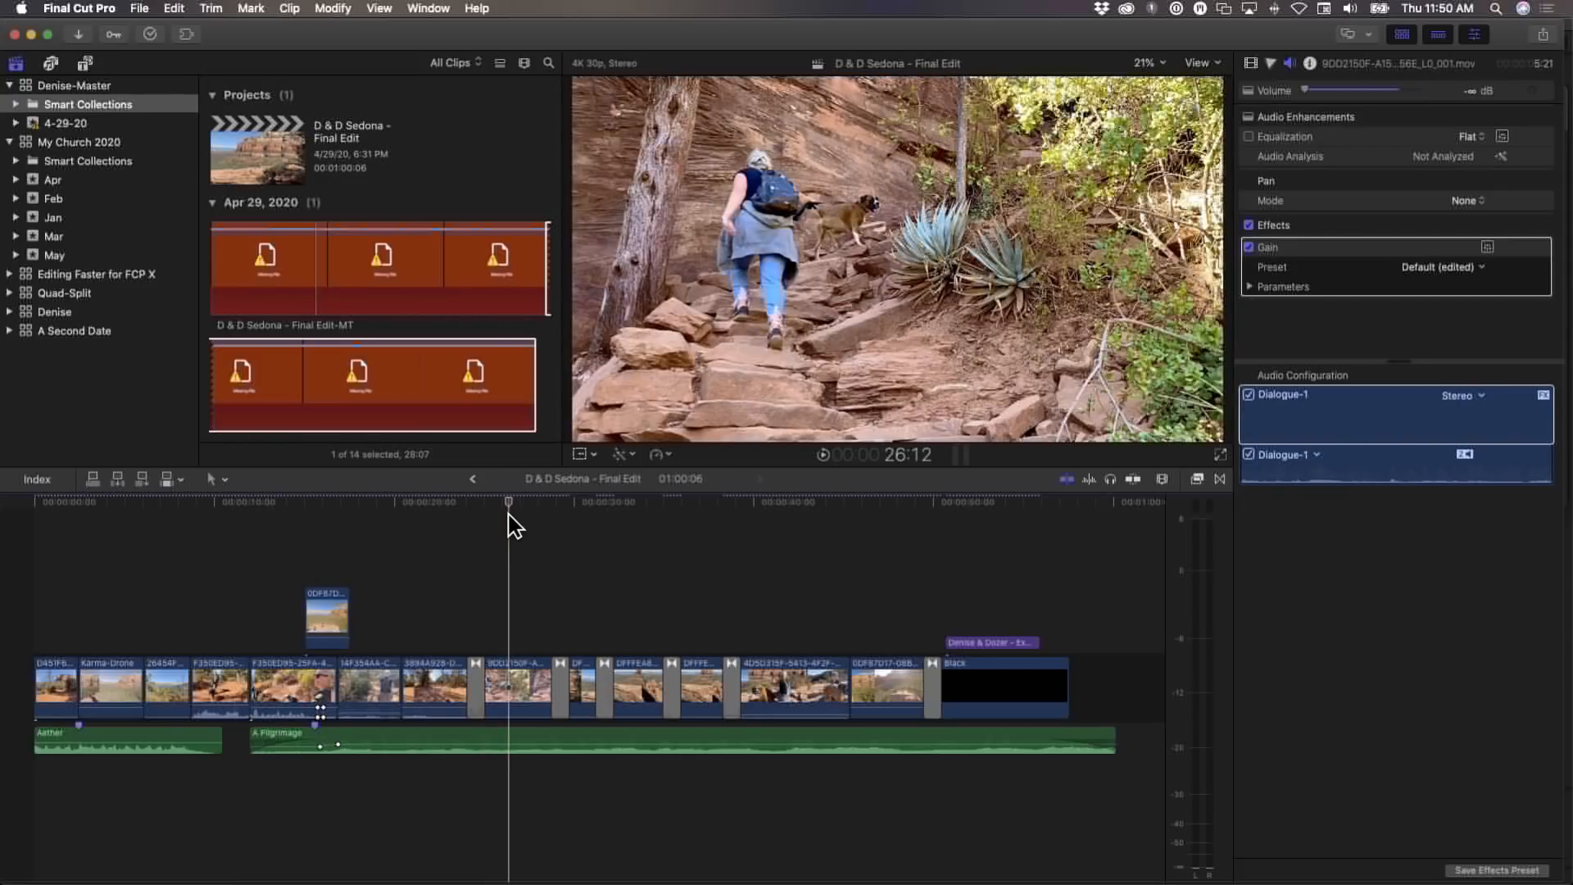
pyautogui.click(524, 692)
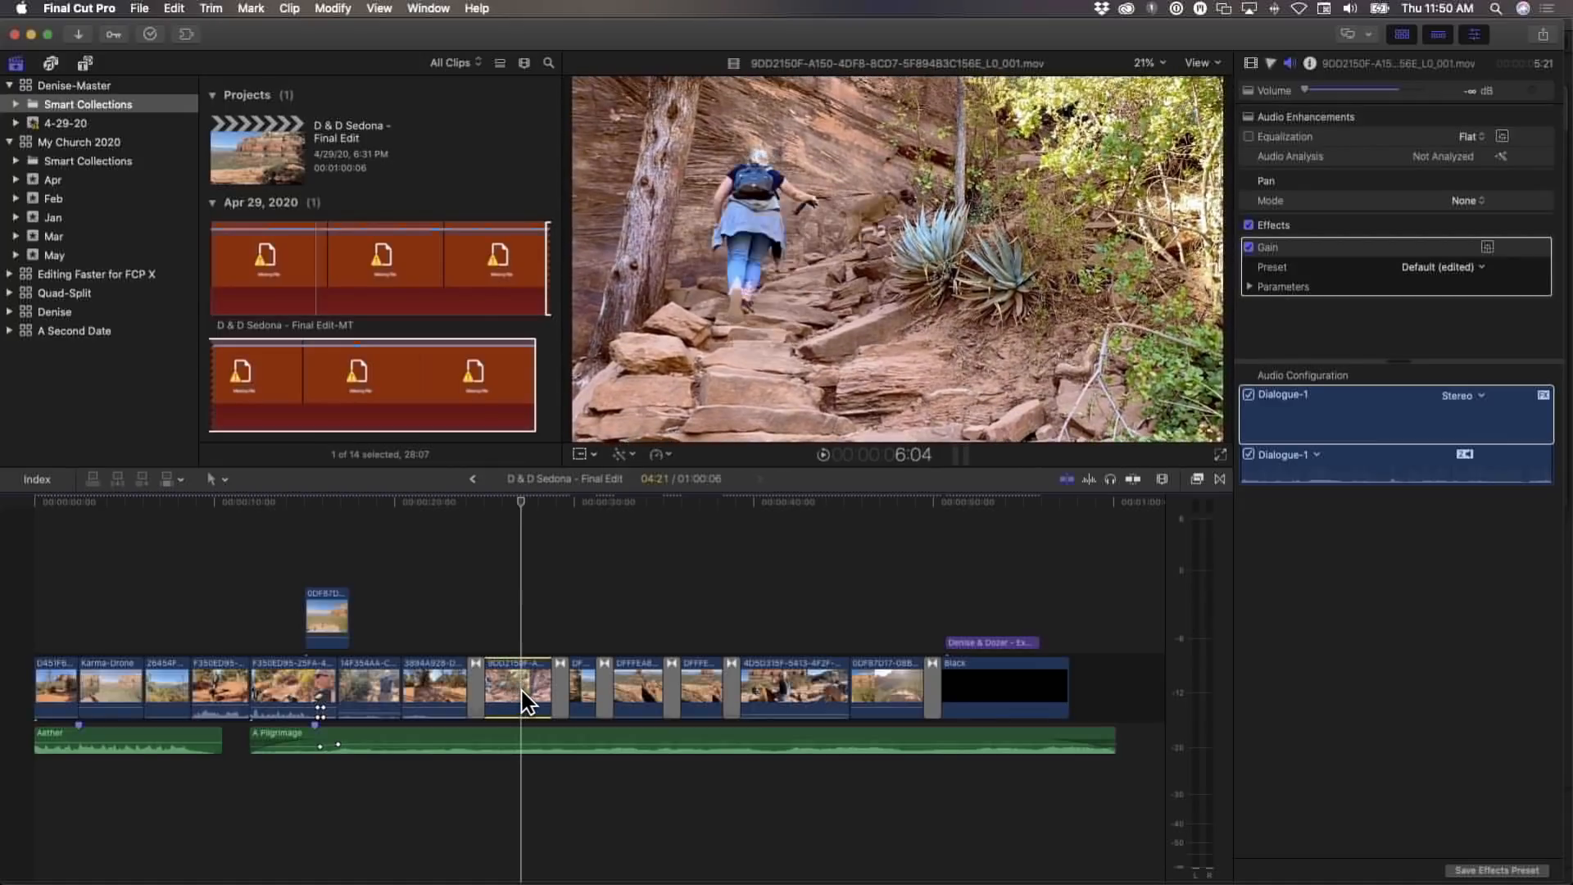
pyautogui.click(525, 618)
pyautogui.click(518, 697)
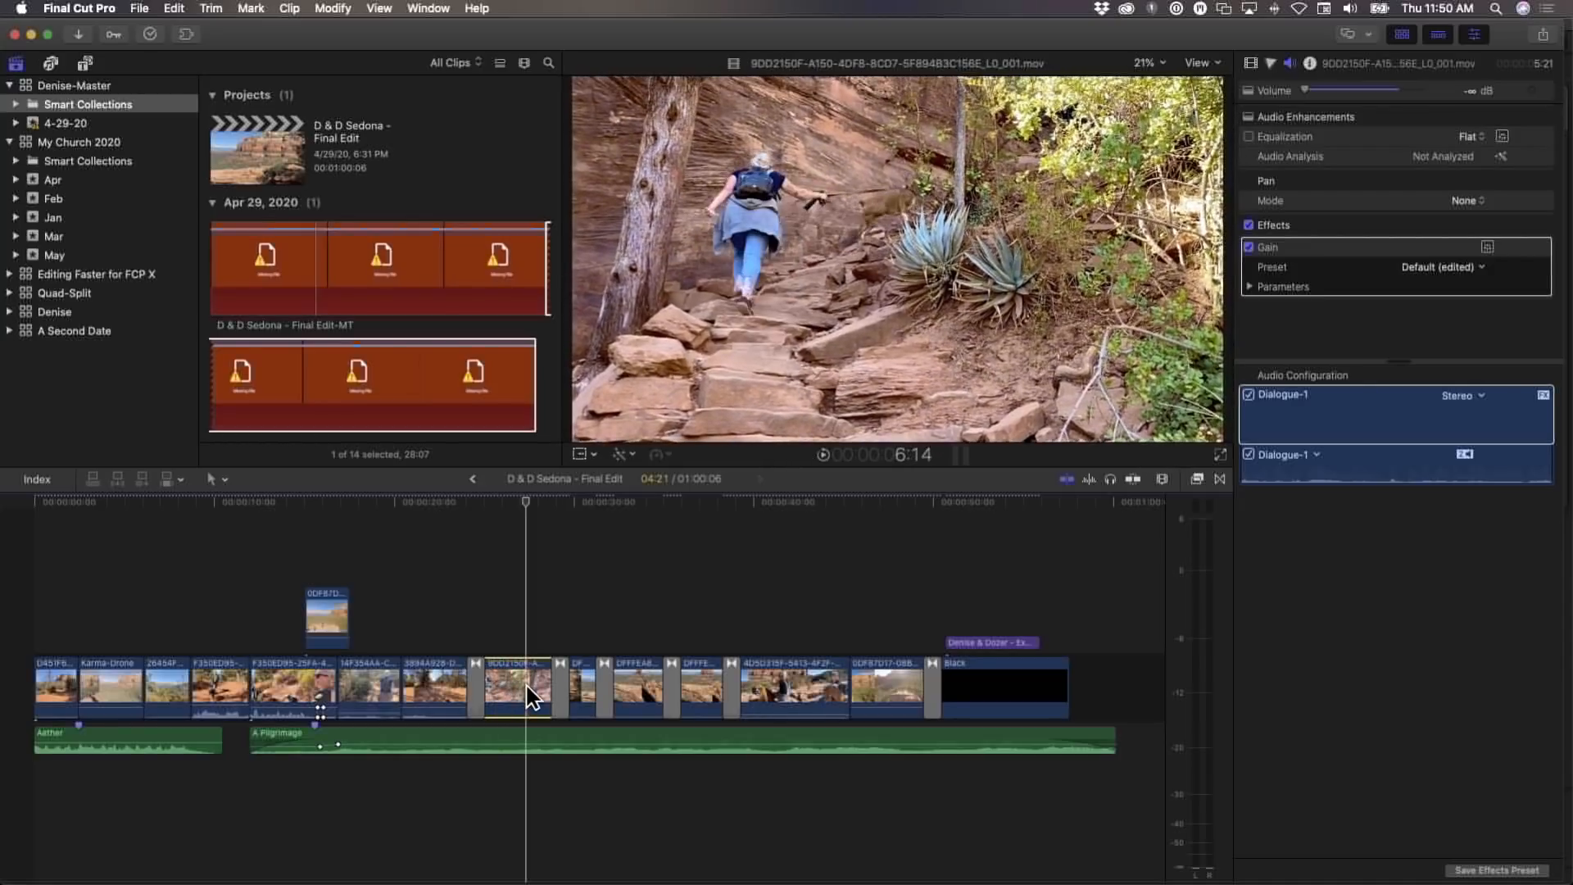
pyautogui.click(573, 583)
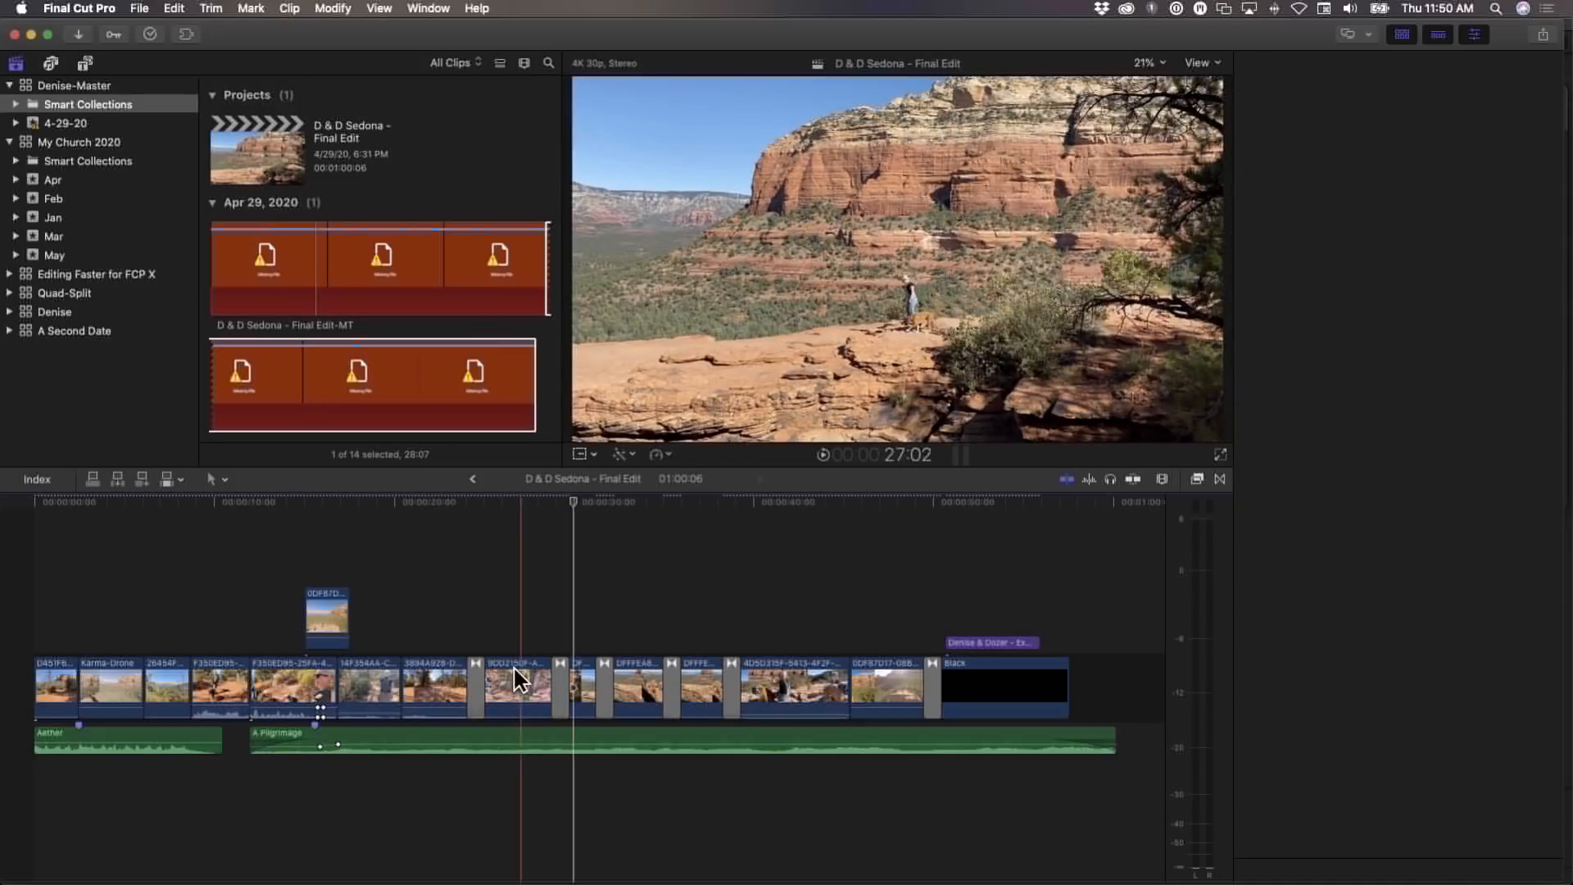
pyautogui.click(529, 683)
pyautogui.click(533, 683)
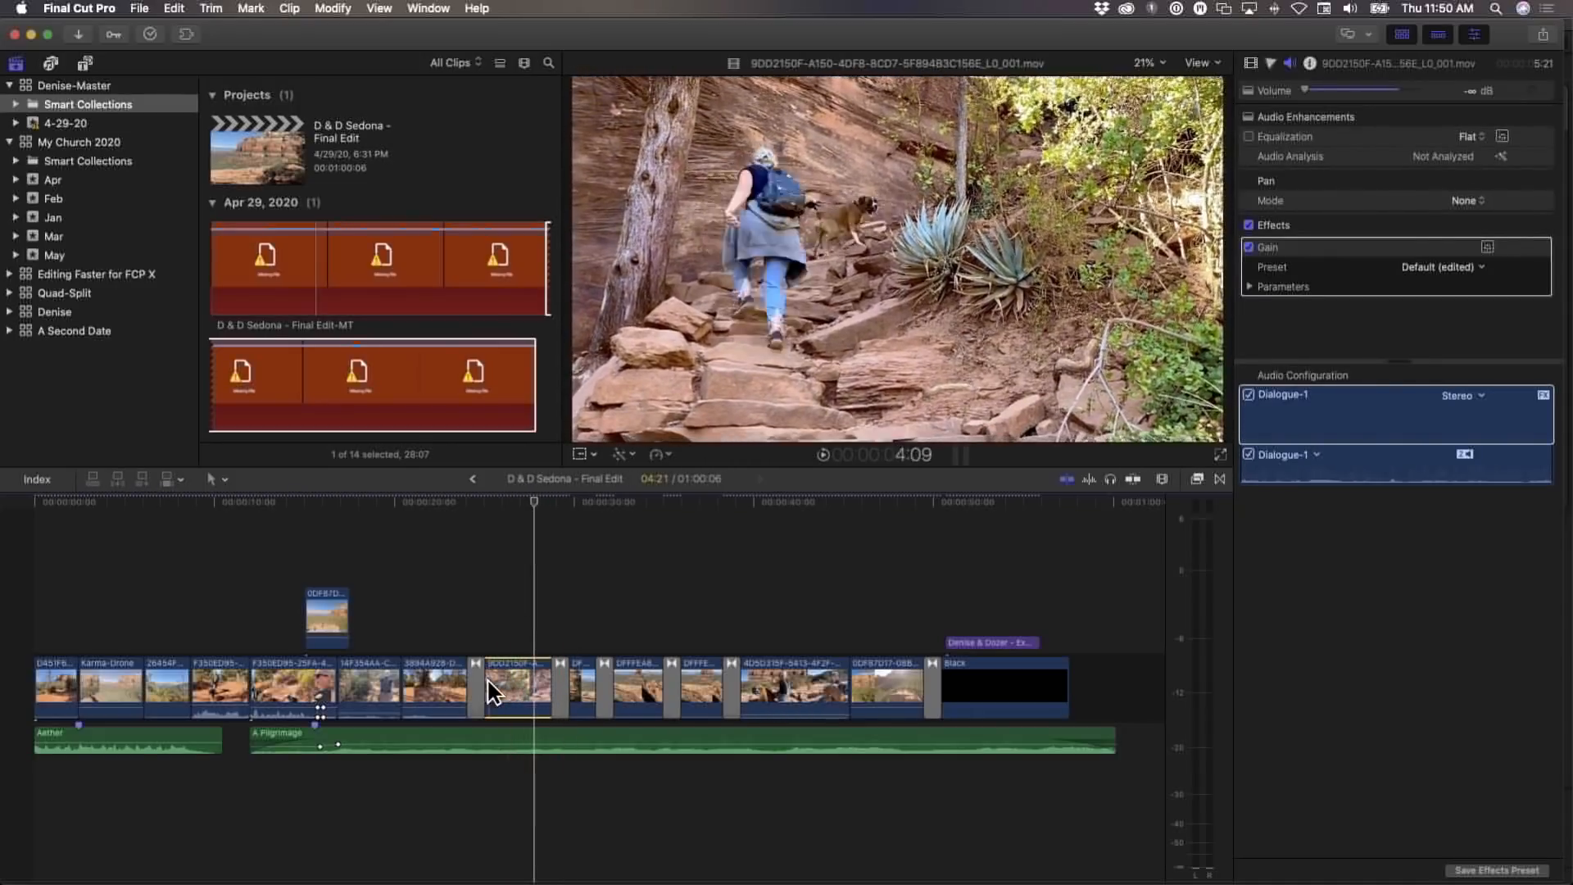
pyautogui.click(525, 574)
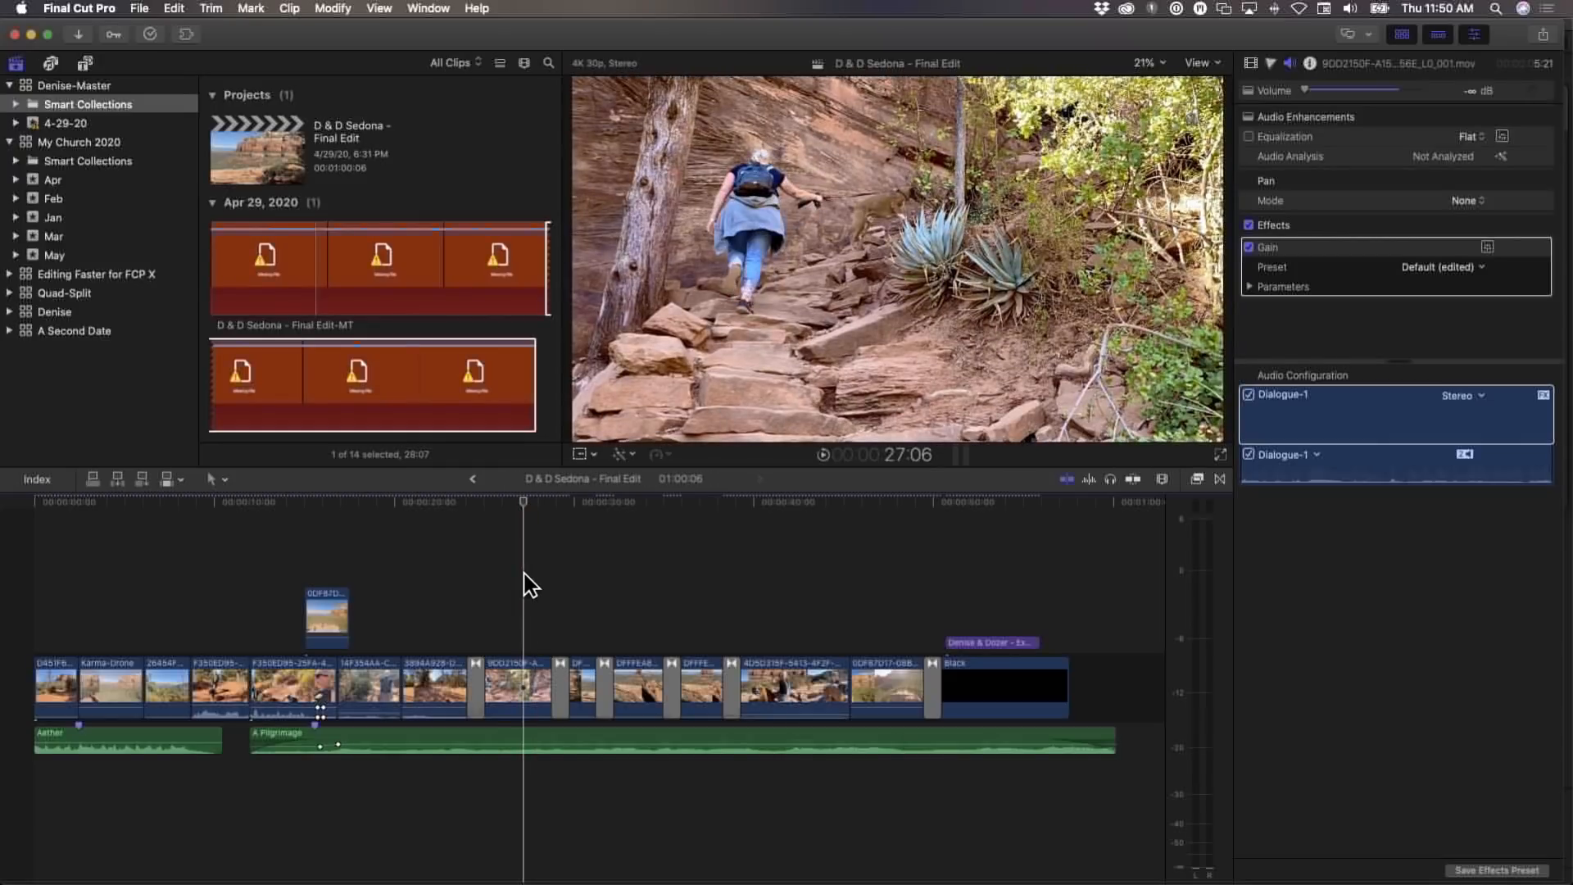
# Return to Final Cut Pro and minimize its window
pyautogui.press('super+Tab')
pyautogui.moveTo(1040, 877)
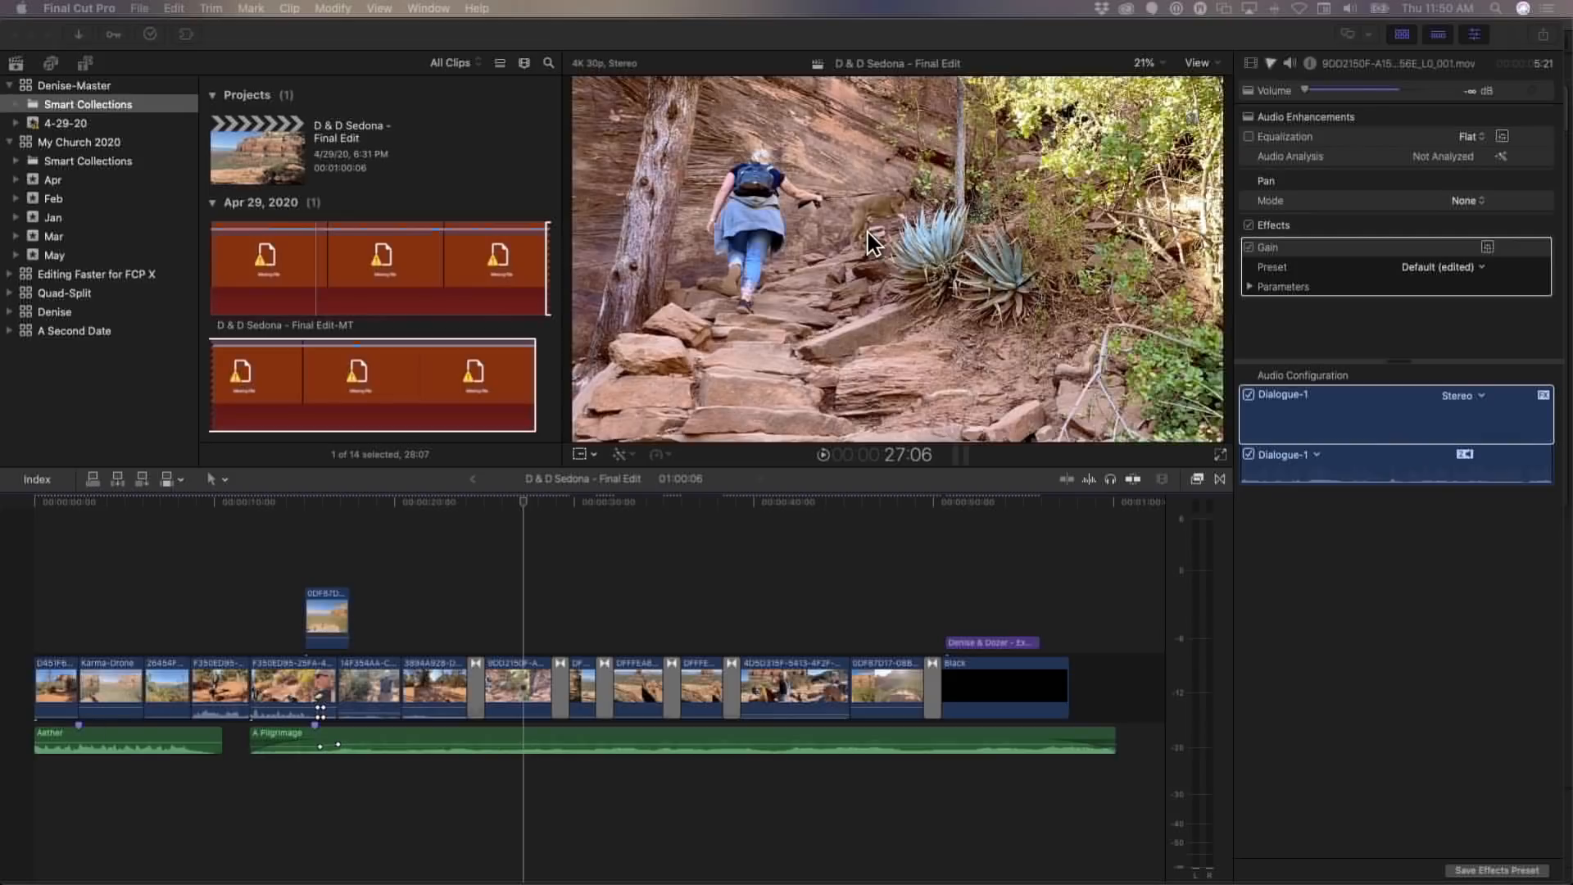
pyautogui.click(112, 59)
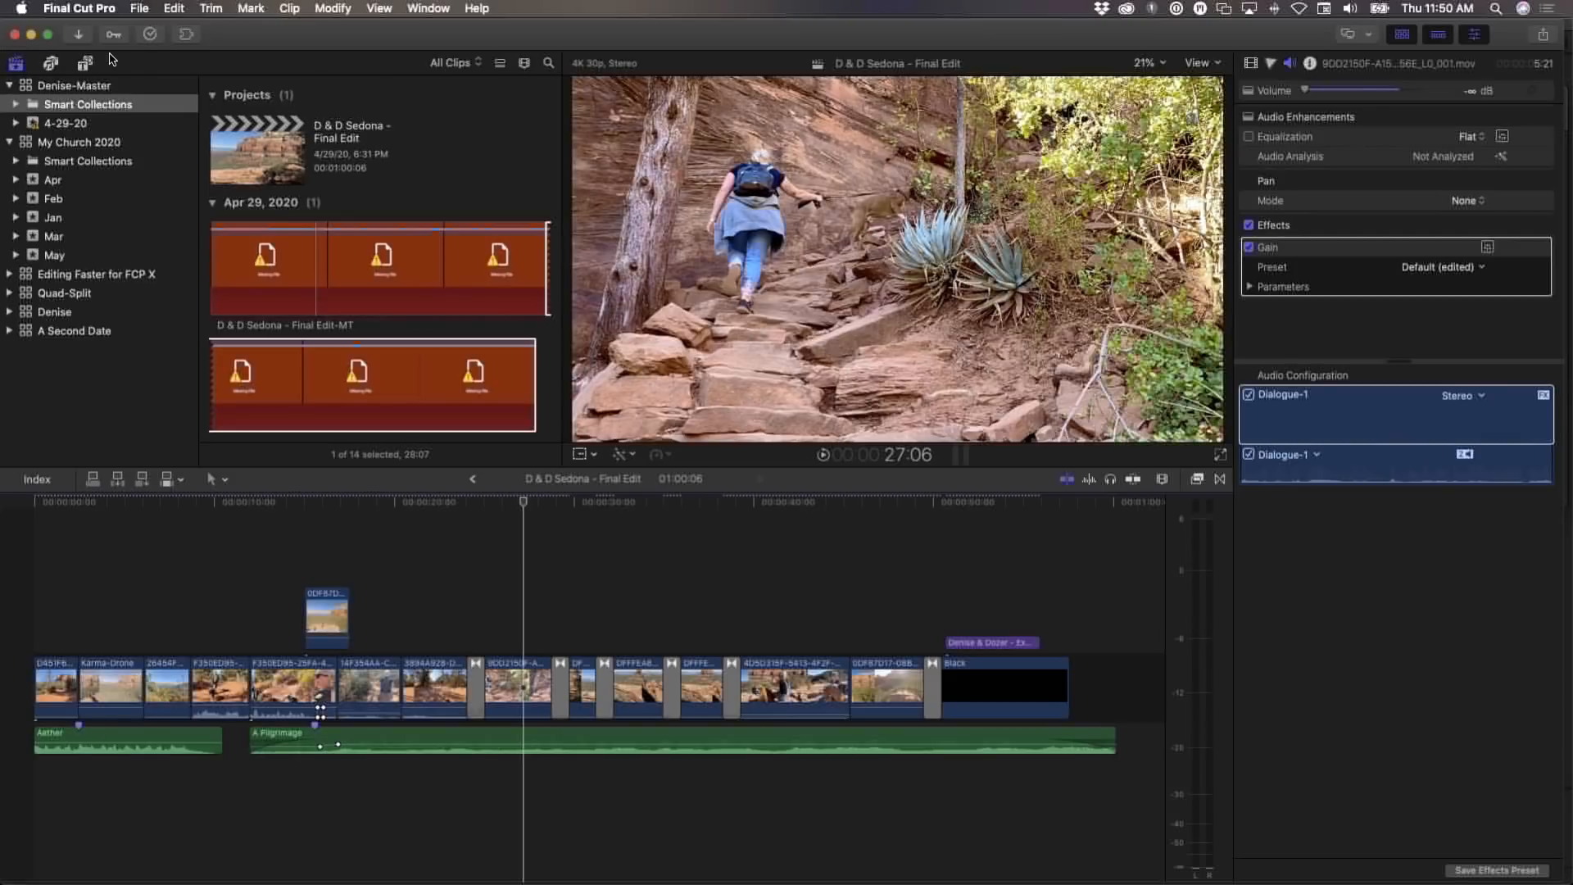
pyautogui.click(32, 36)
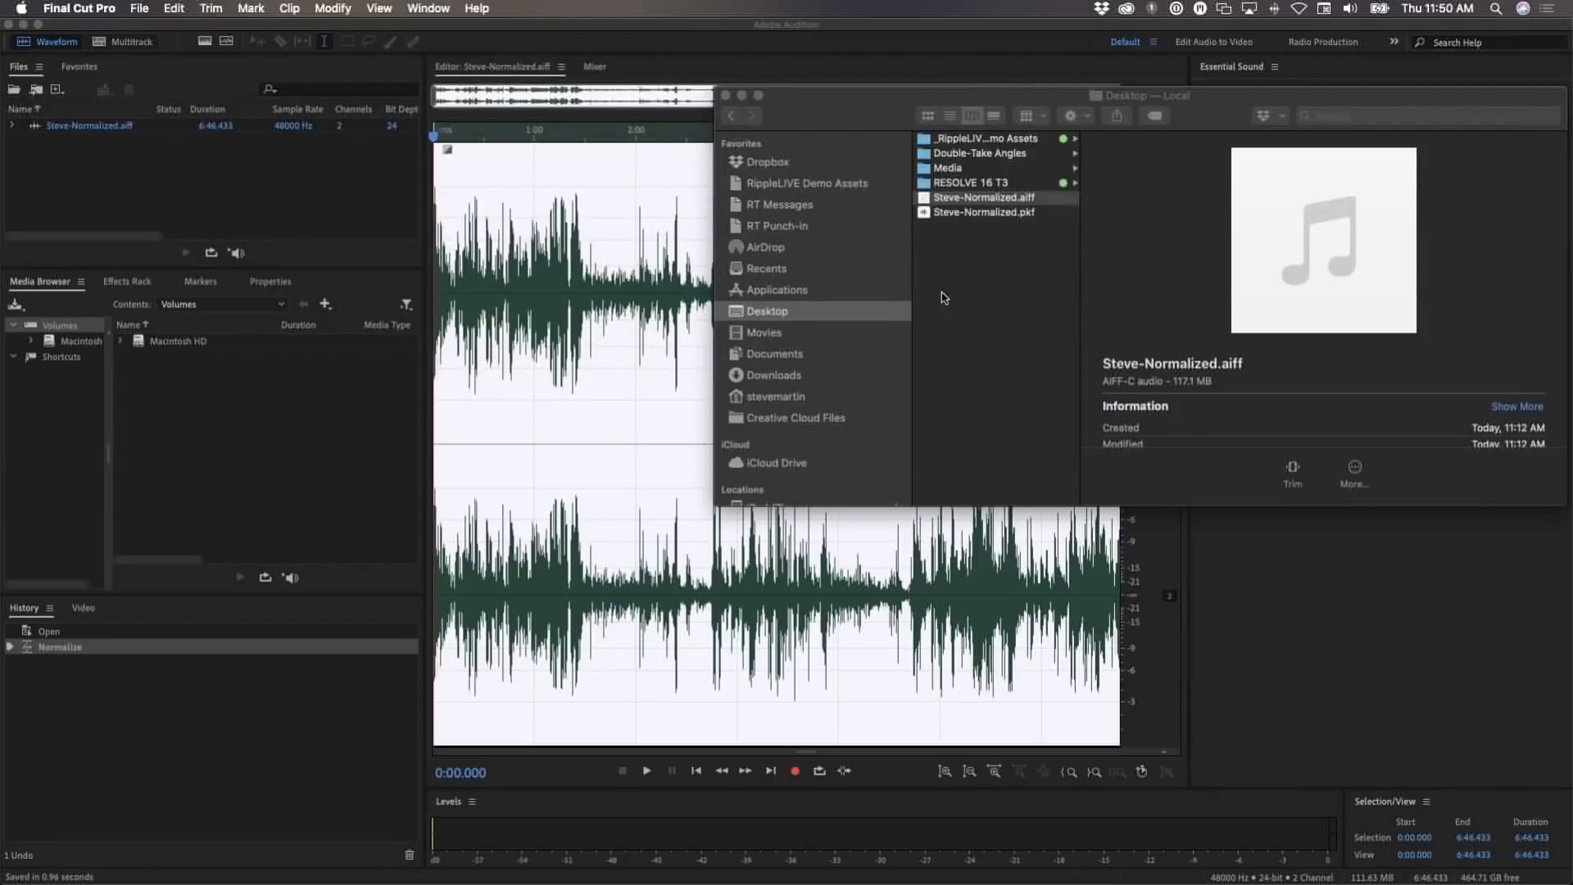
# Close the open audio file in Adobe Audition and hide the application
pyautogui.click(283, 215)
pyautogui.press('super+w')
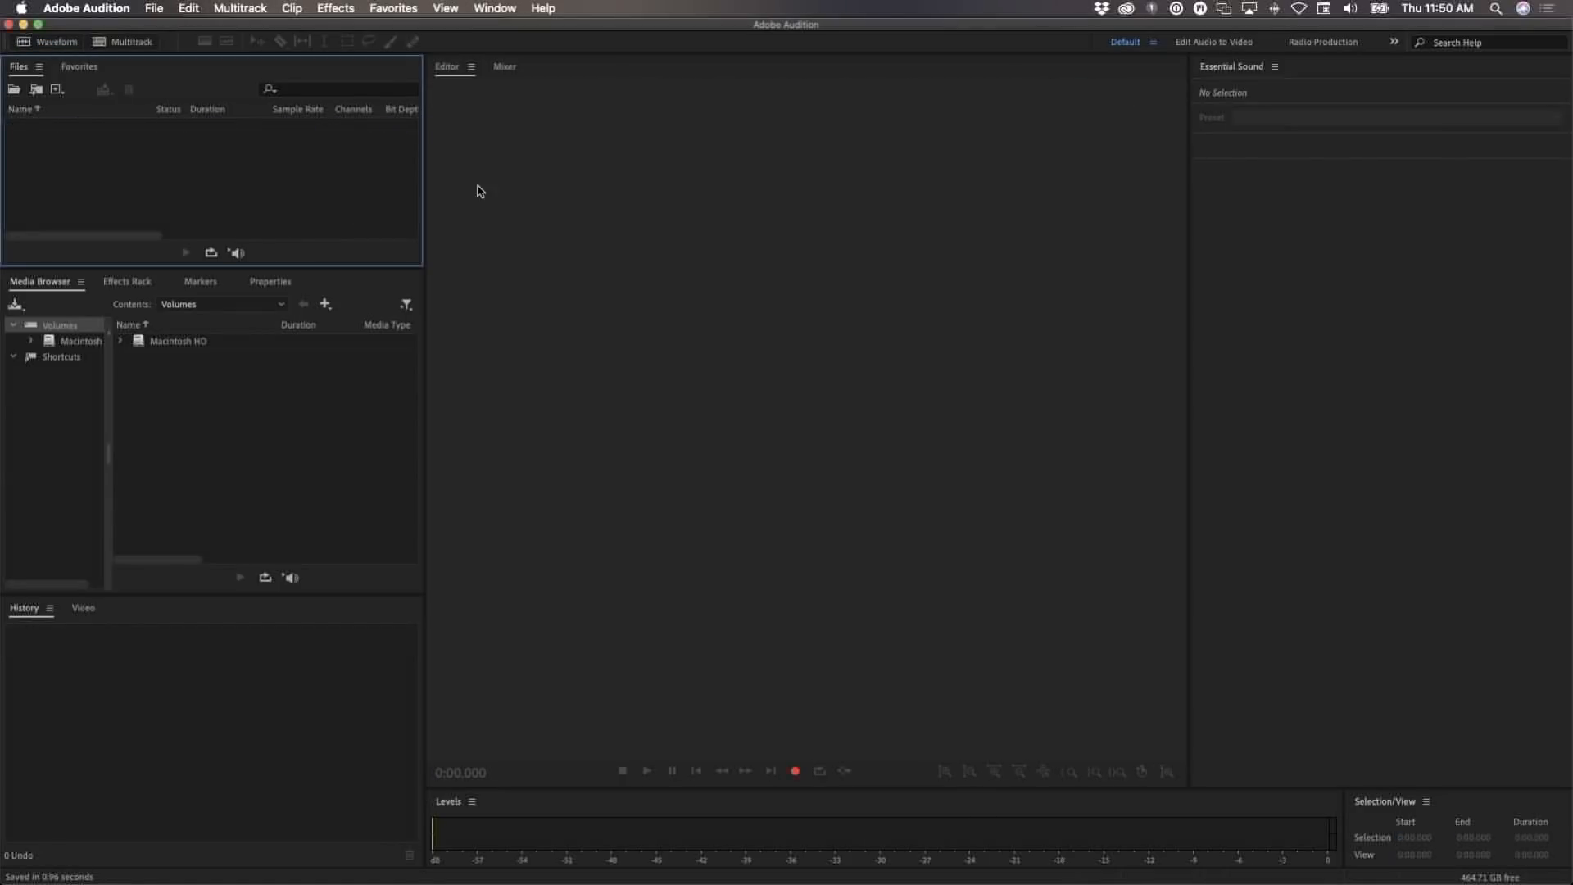
pyautogui.press('super+h')
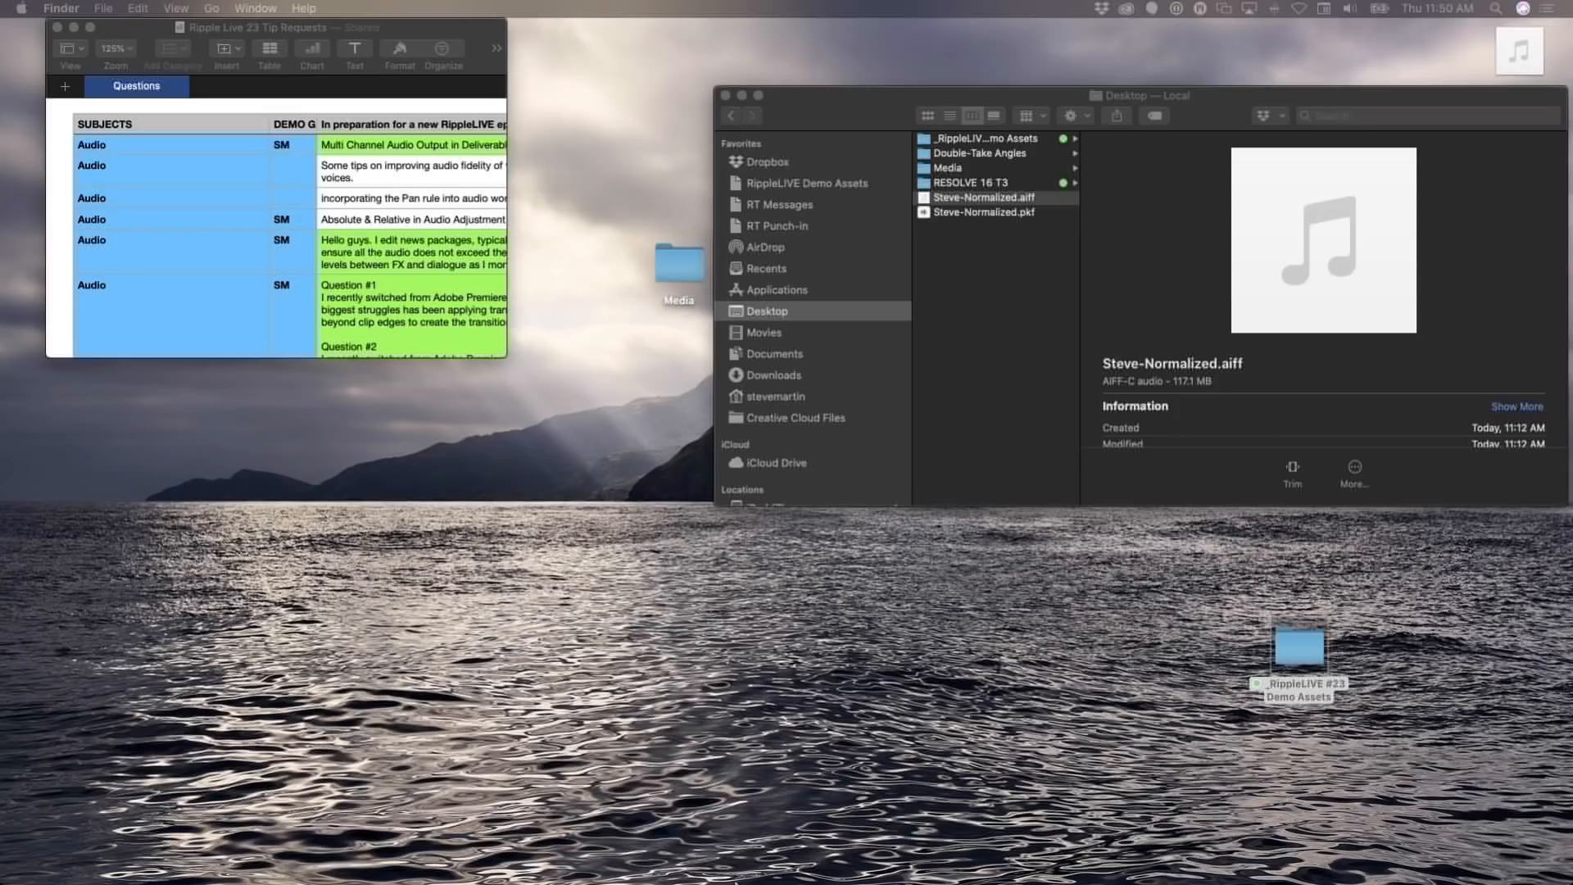
# Switch to Chrome and show the RT Messages product page on the Ripple Training site
pyautogui.moveTo(719, 877)
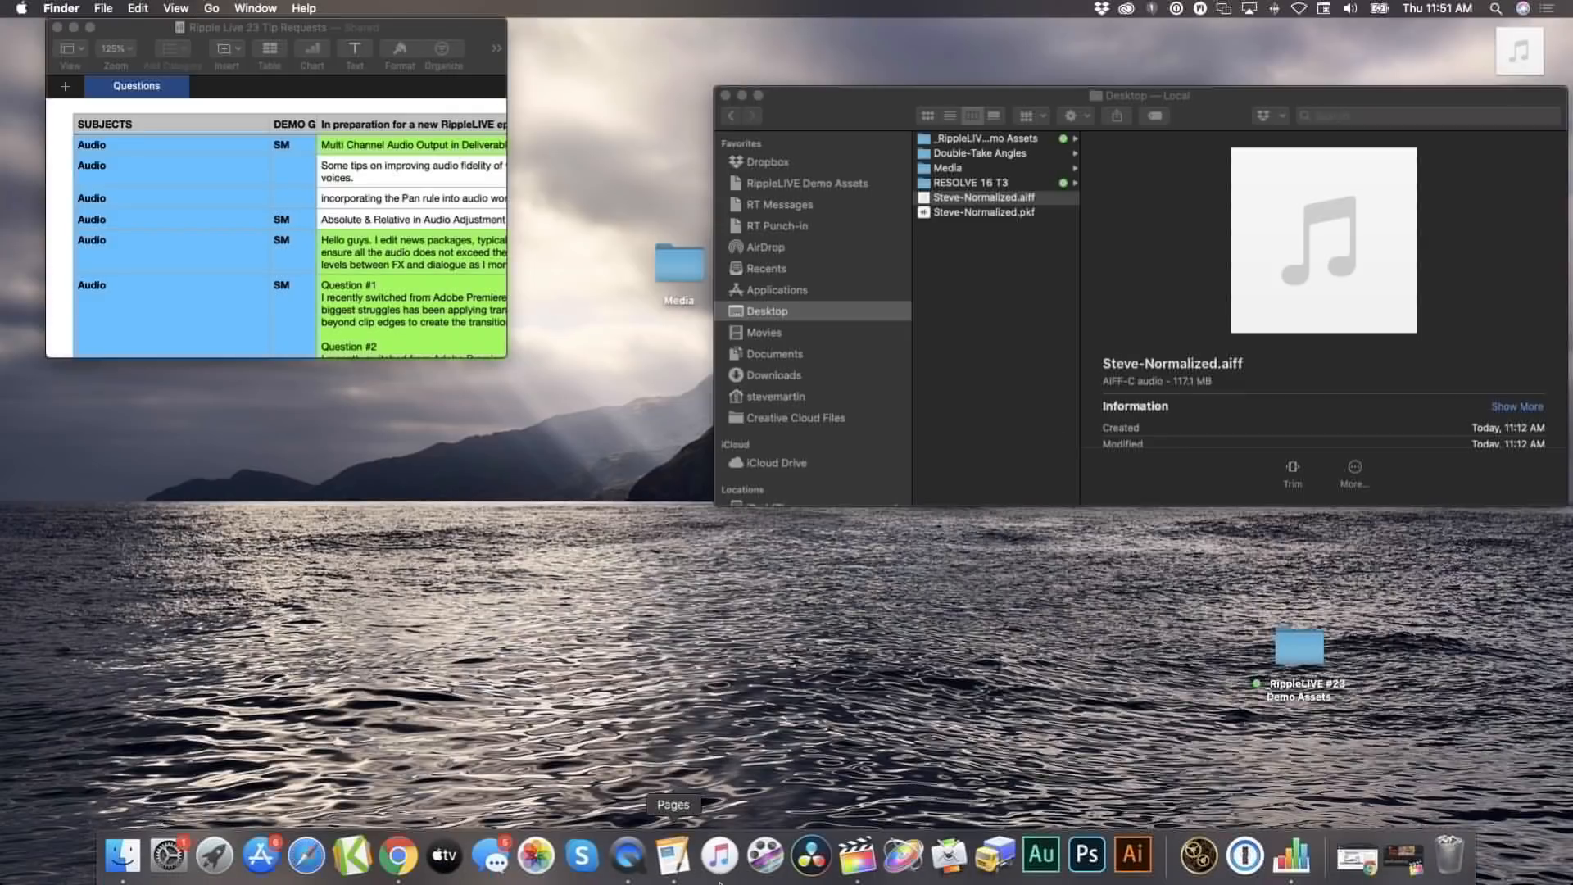
pyautogui.click(394, 871)
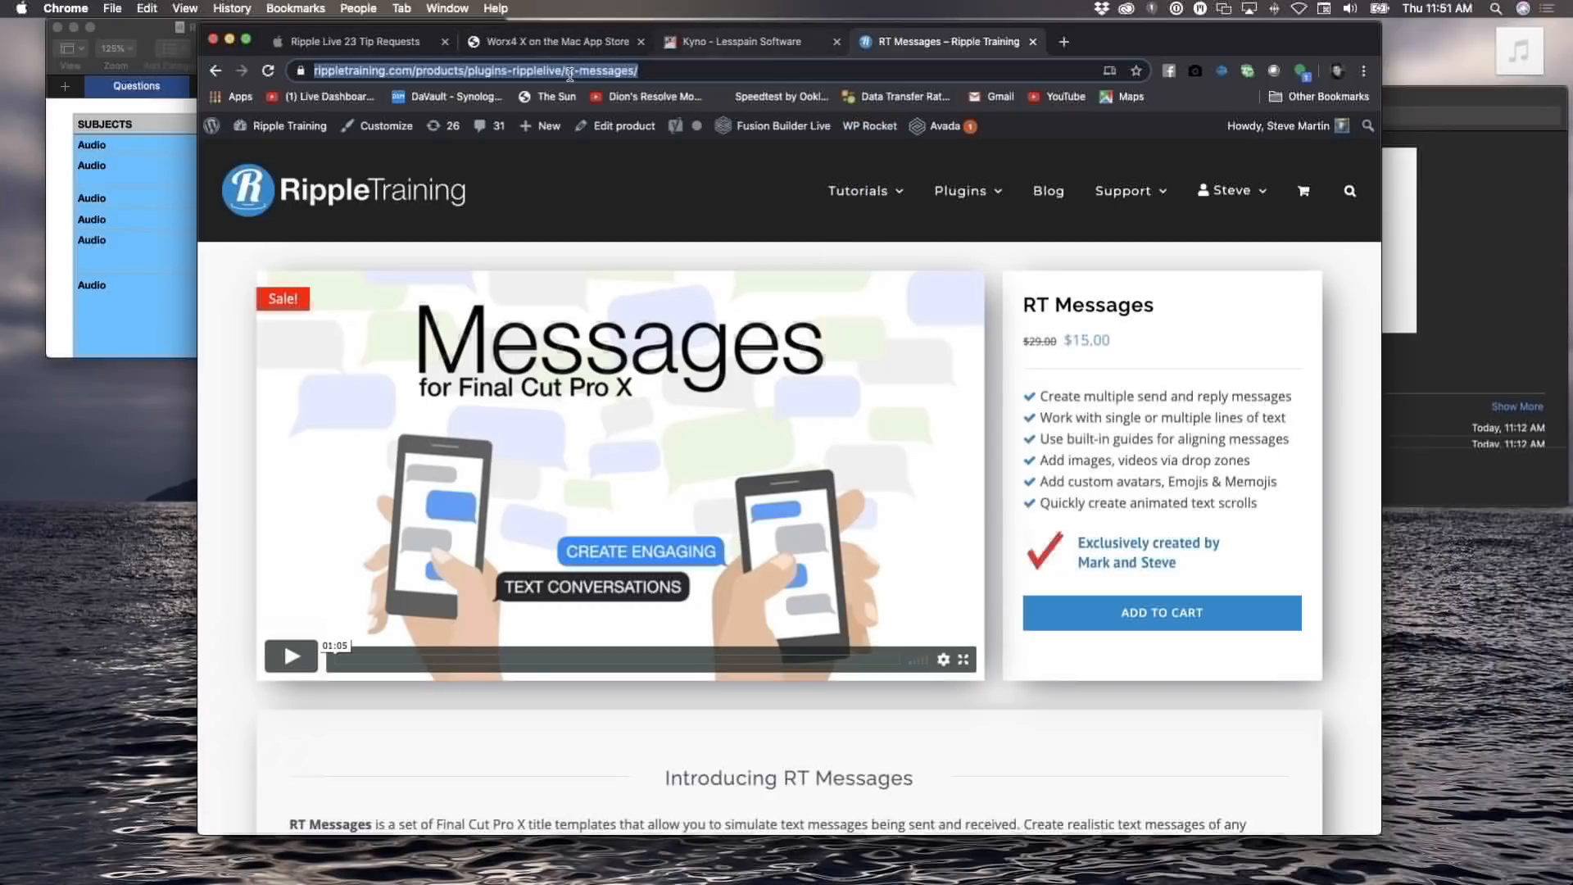
# Show the Worx4 X page on the Mac App Store, and return to Final Cut Pro with its window restored
pyautogui.click(587, 47)
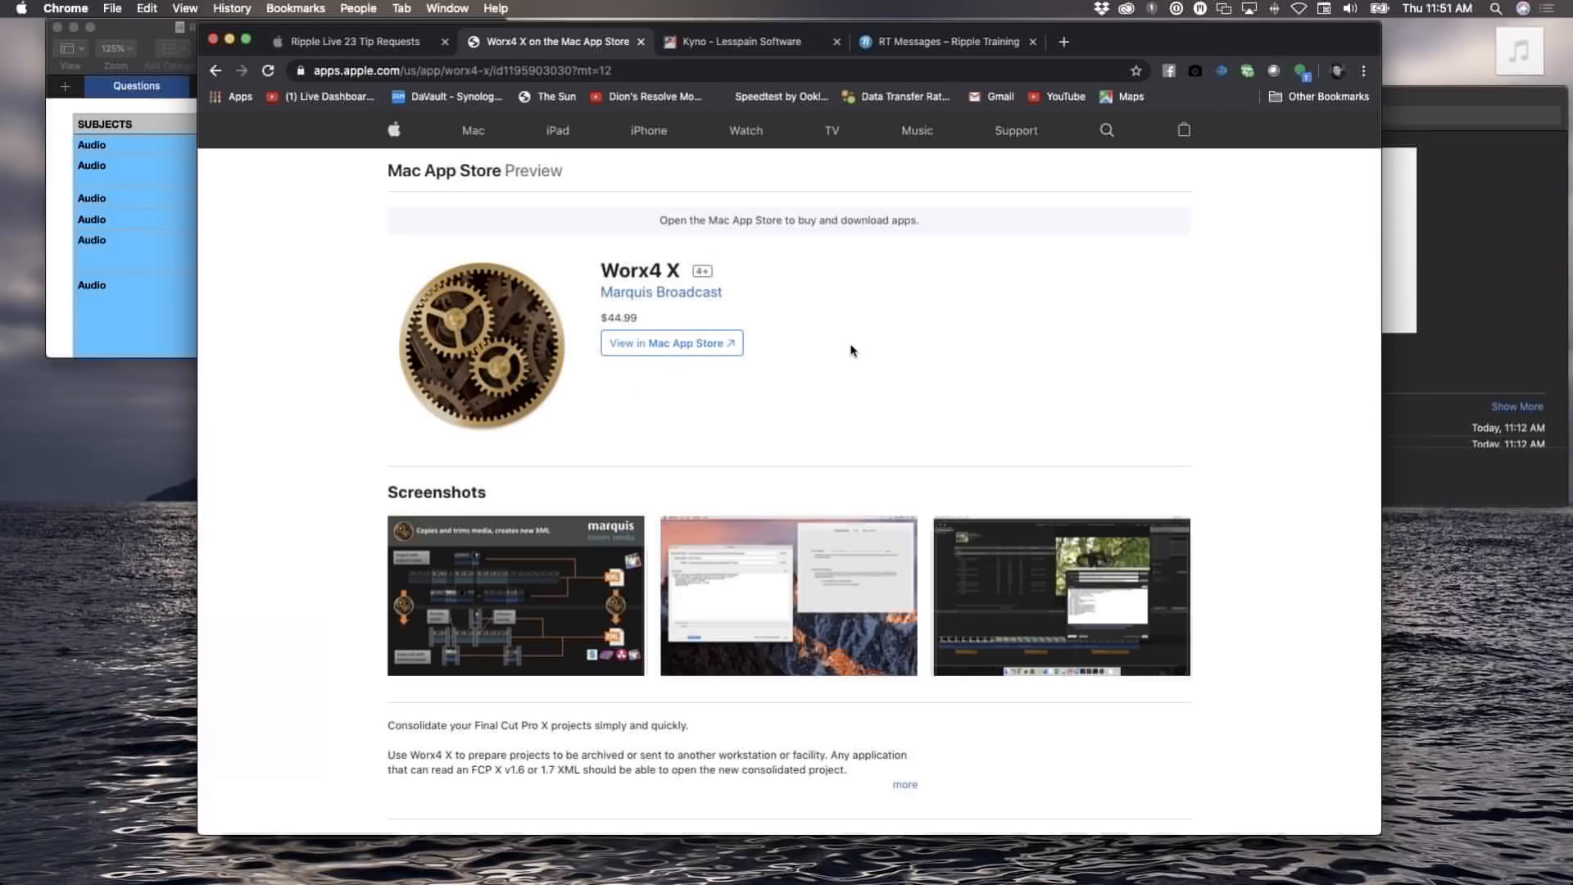
pyautogui.press('super+Tab')
pyautogui.press('super+Tab')
pyautogui.press('super+Tab')
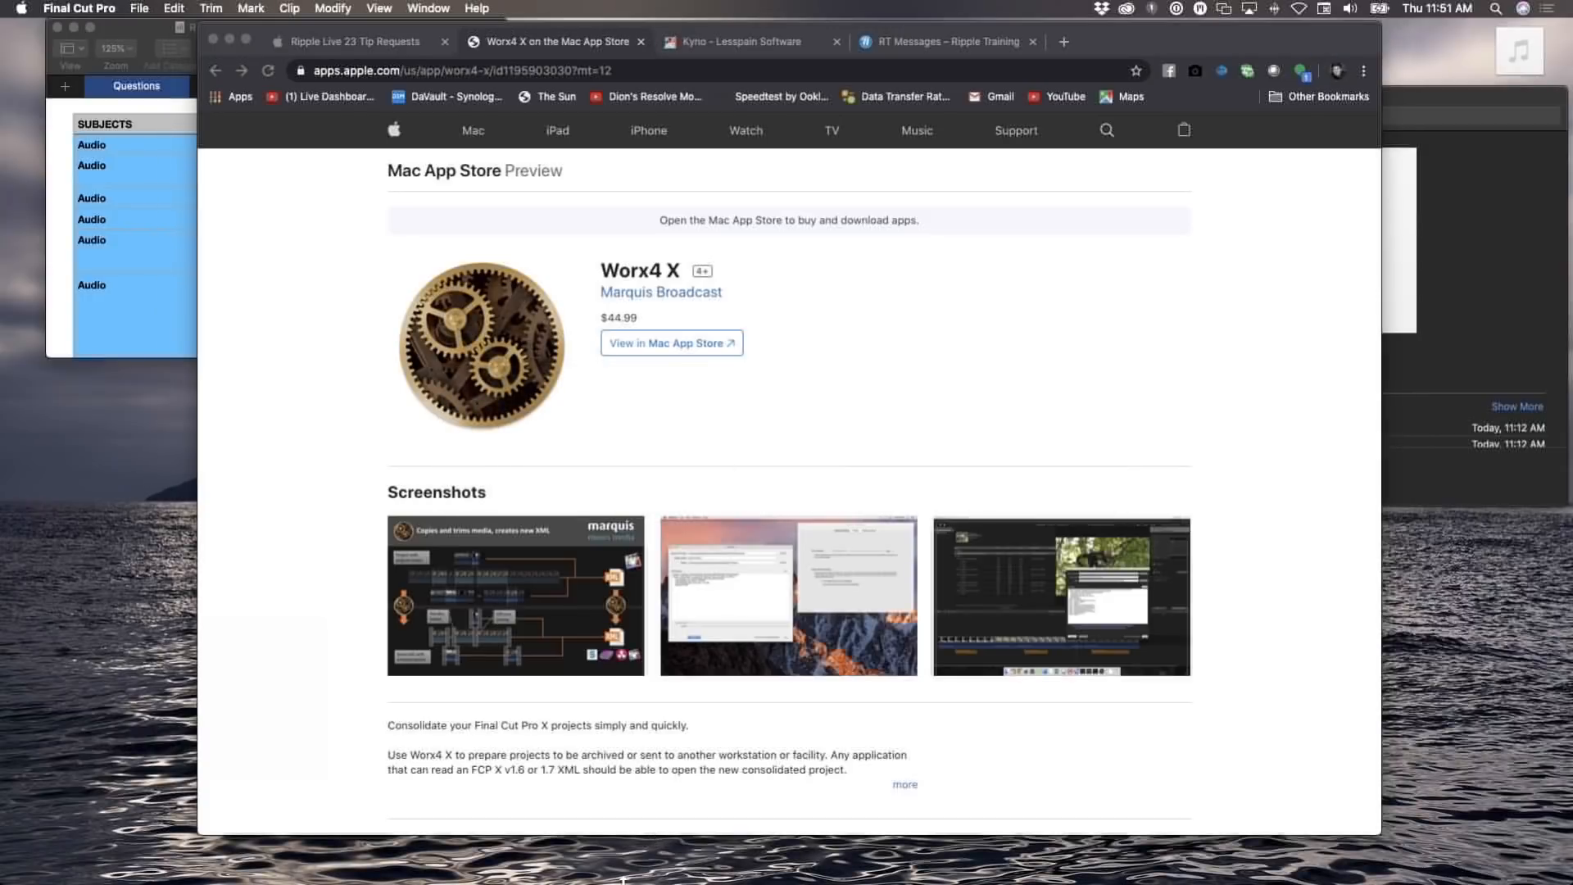
pyautogui.moveTo(624, 879)
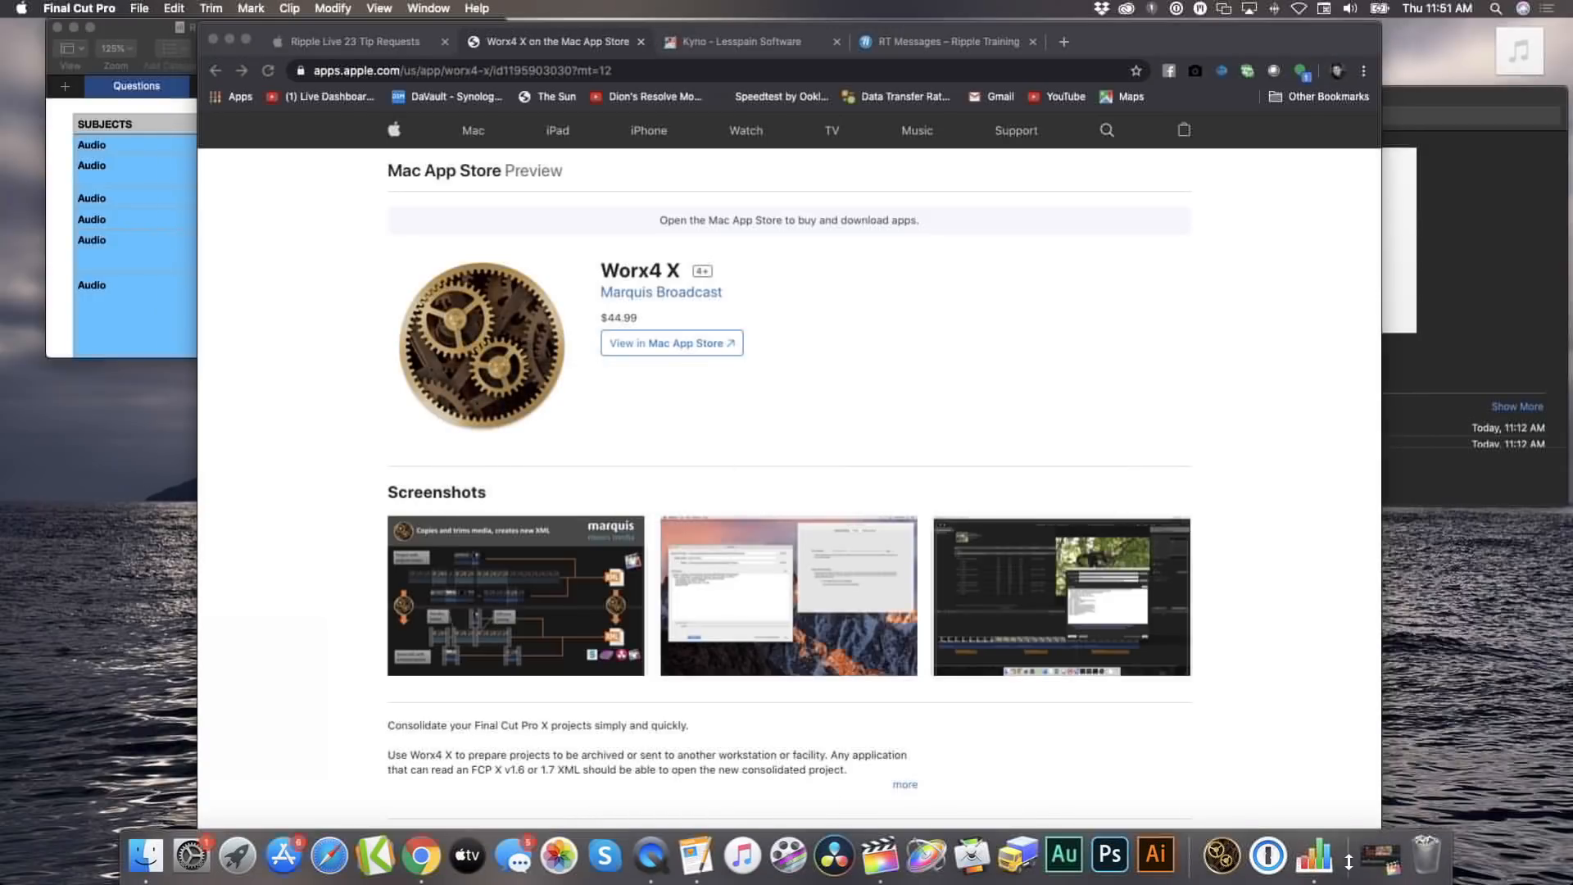
pyautogui.click(1380, 856)
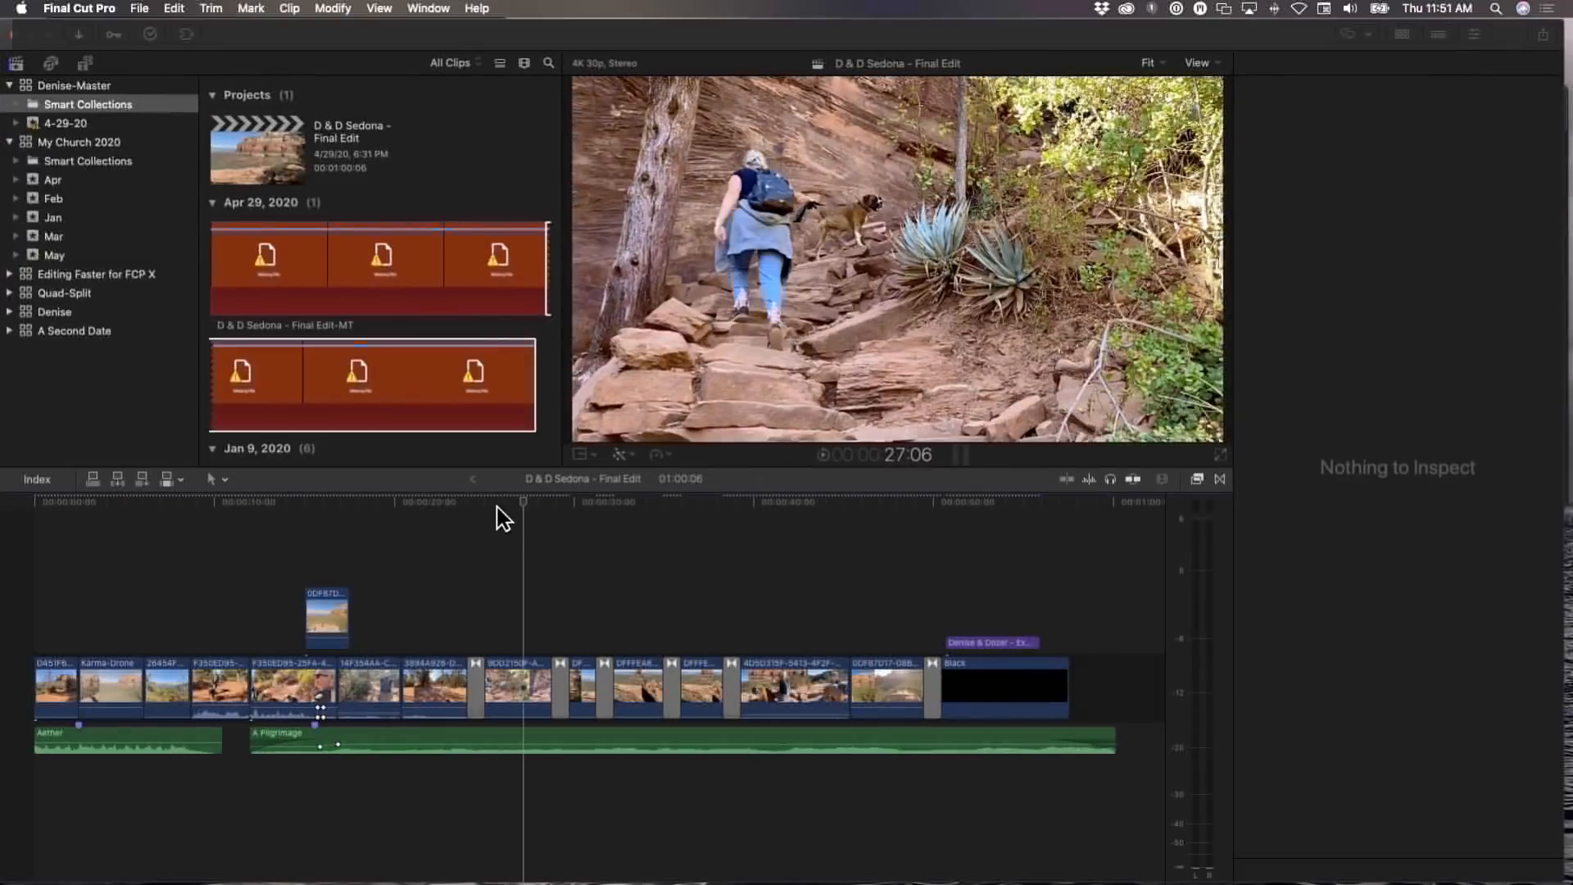
# Export the D & D Sedona - Final Edit project as a version 1.8 XML file to the Desktop
pyautogui.click(432, 524)
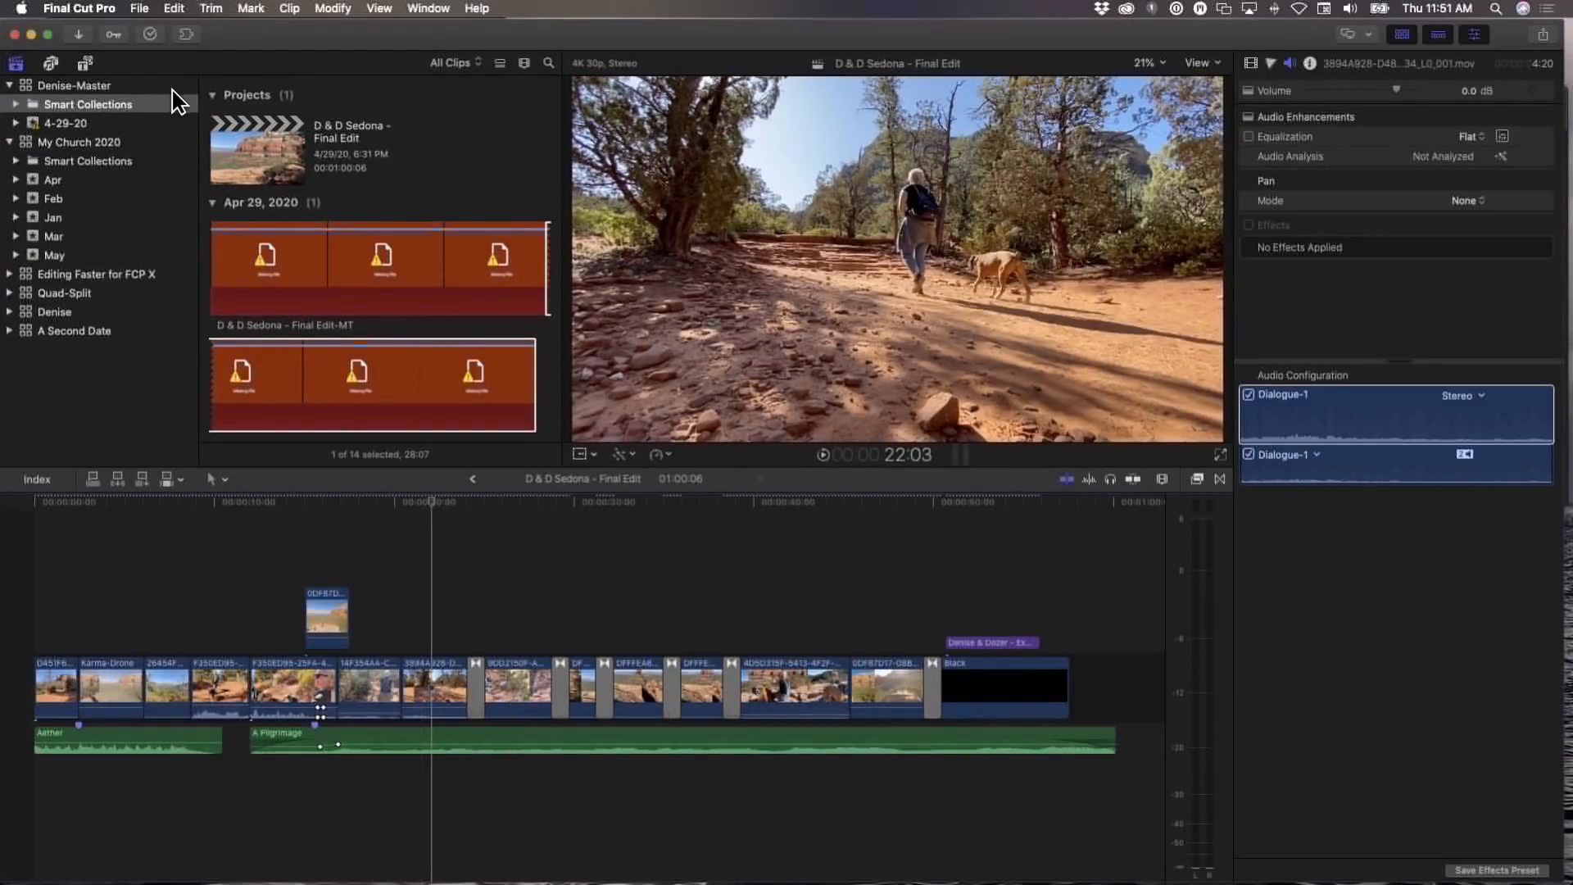
pyautogui.click(143, 8)
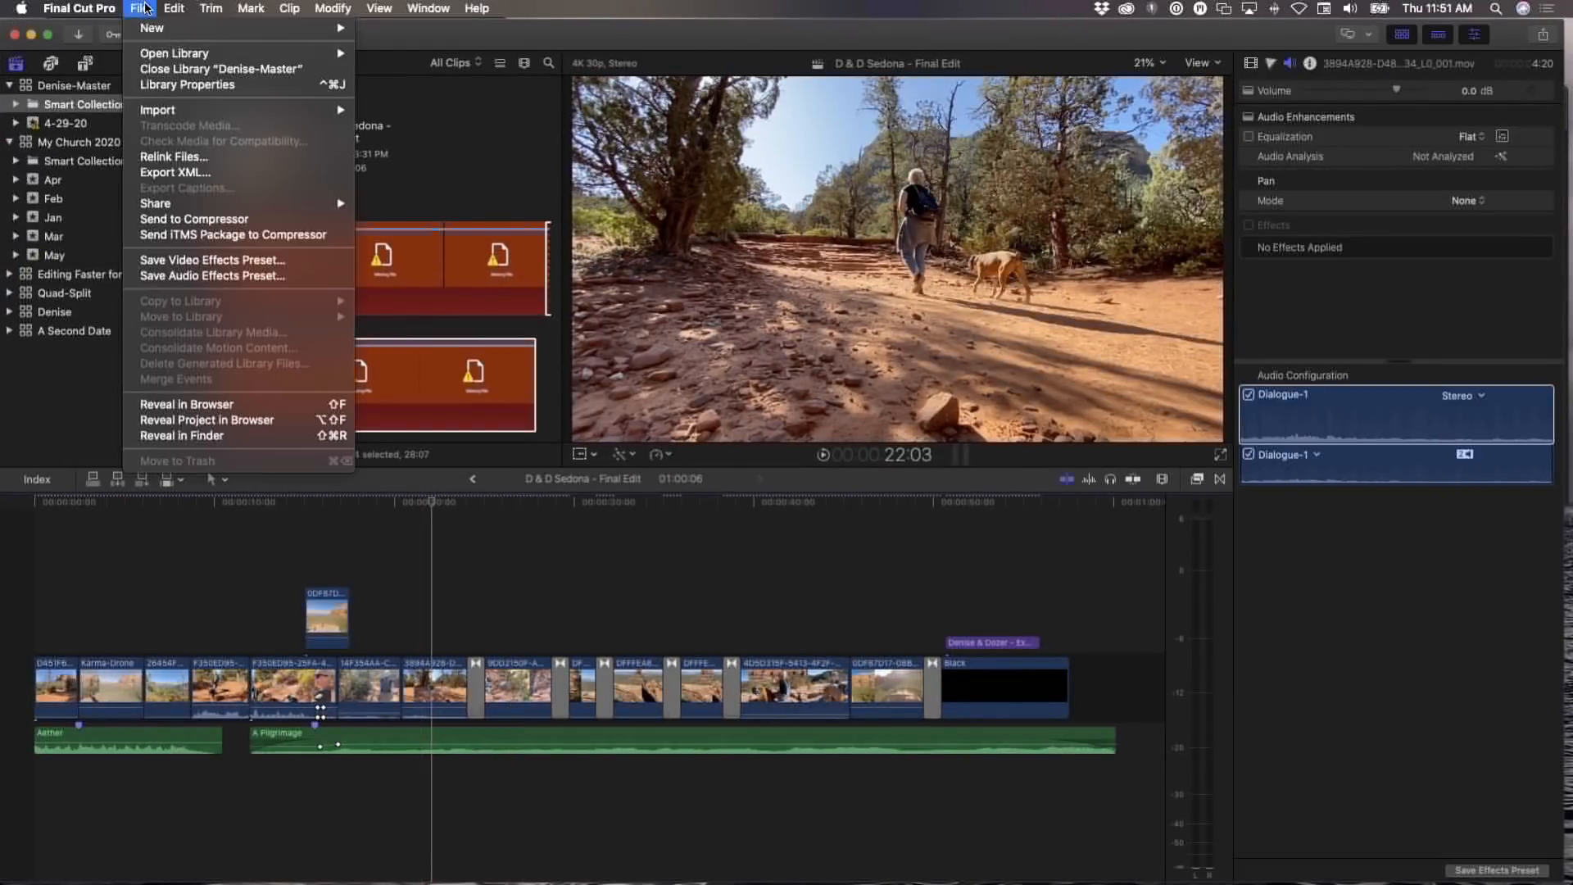
pyautogui.click(211, 173)
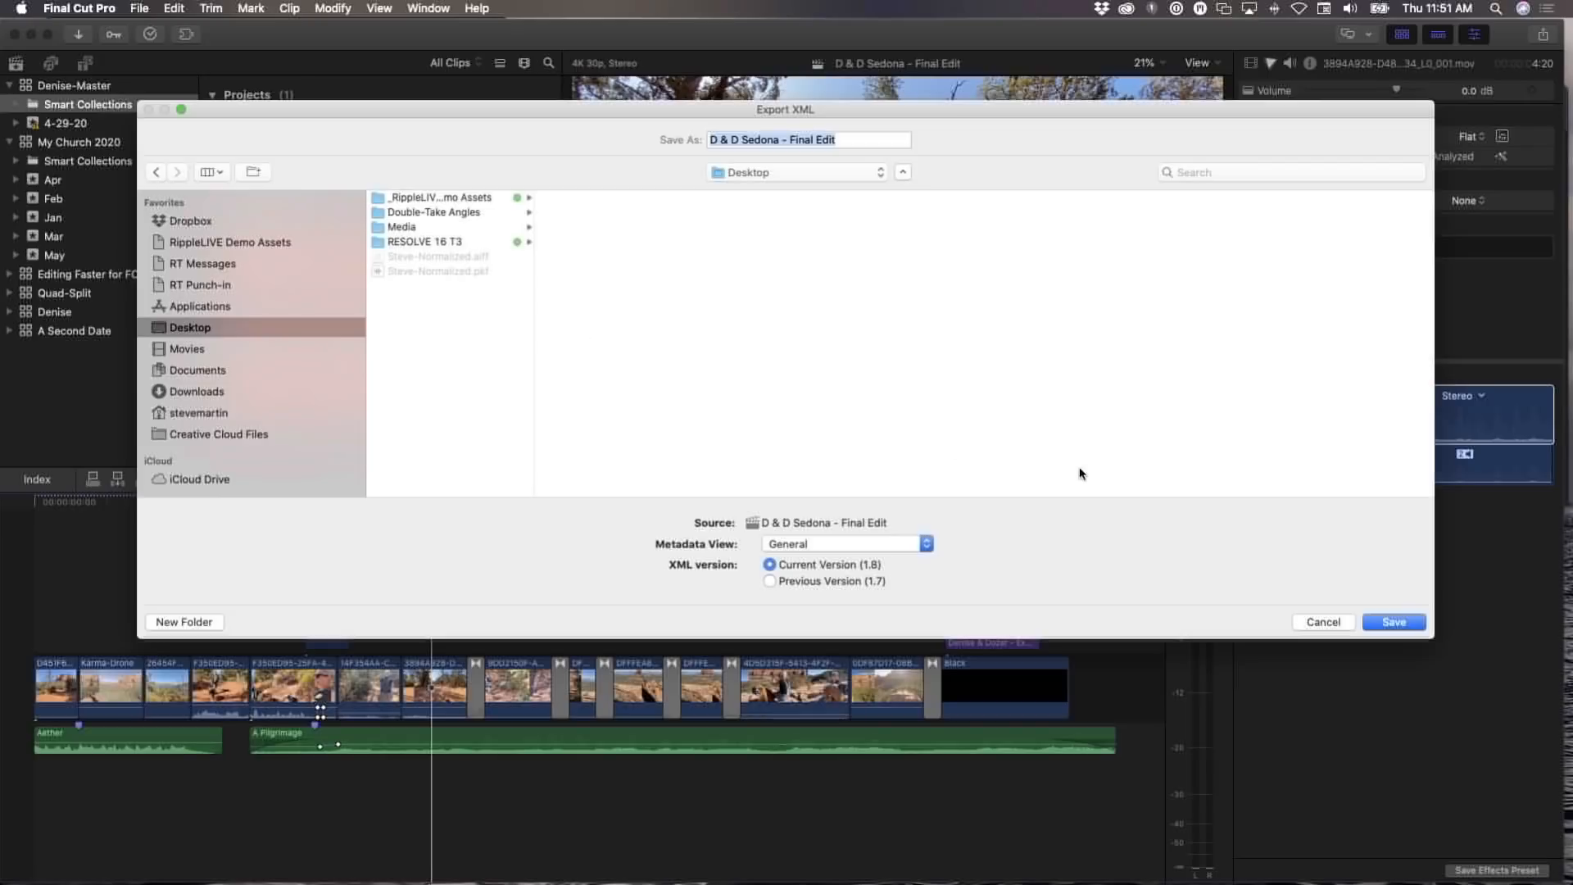
pyautogui.click(1383, 620)
# Open Worx4 X, try to load D & D Sedona - Final Edit.fcpxml as the source, and allow access to the Desktop folder
pyautogui.moveTo(693, 862)
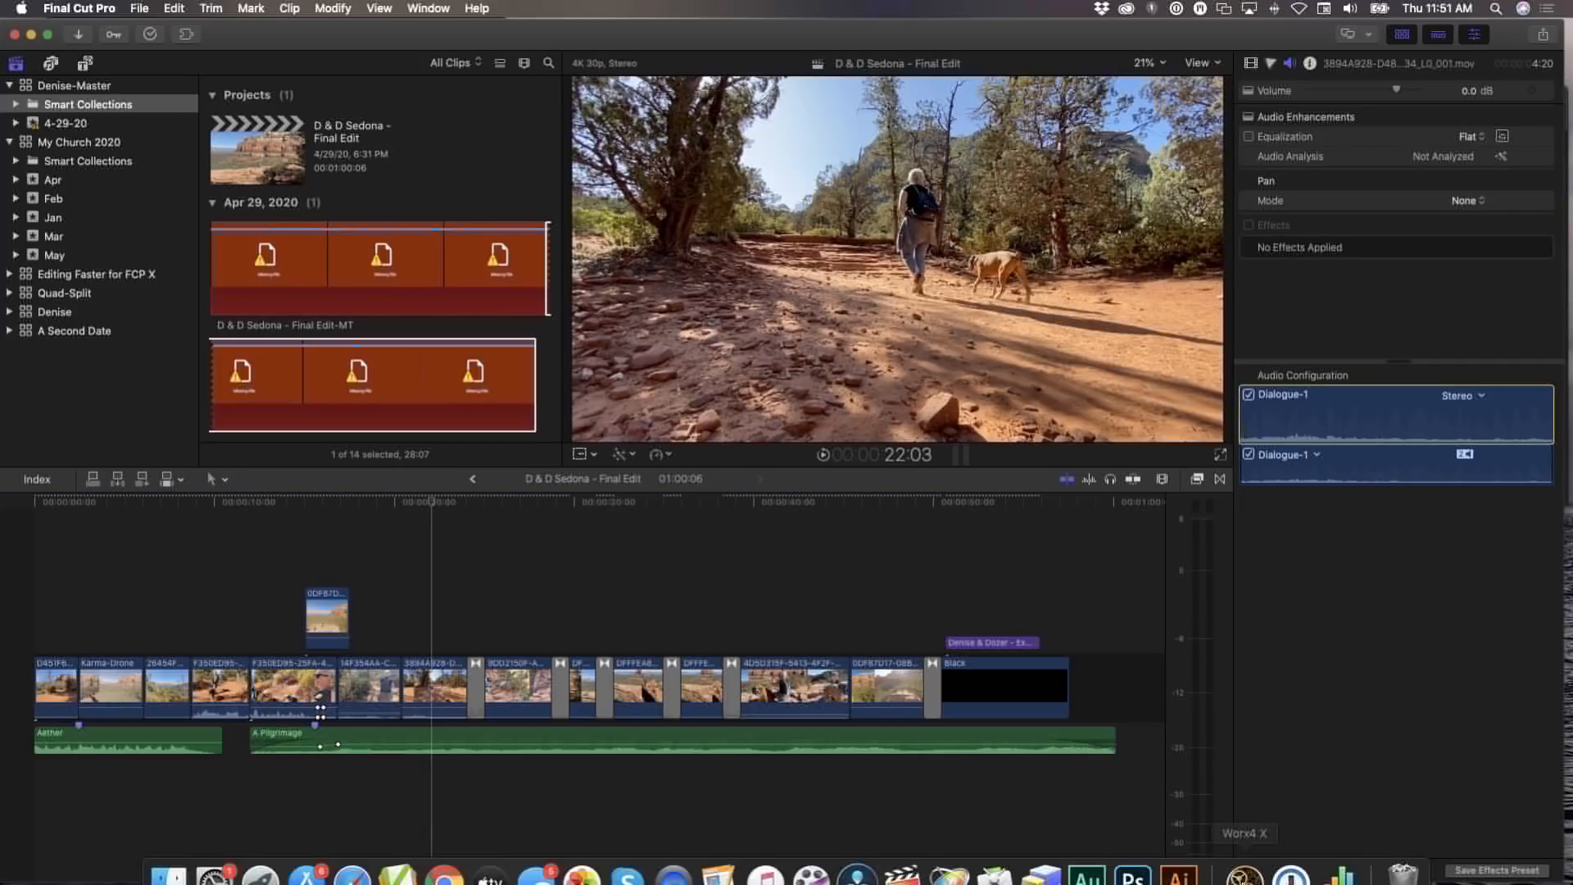
pyautogui.click(1244, 868)
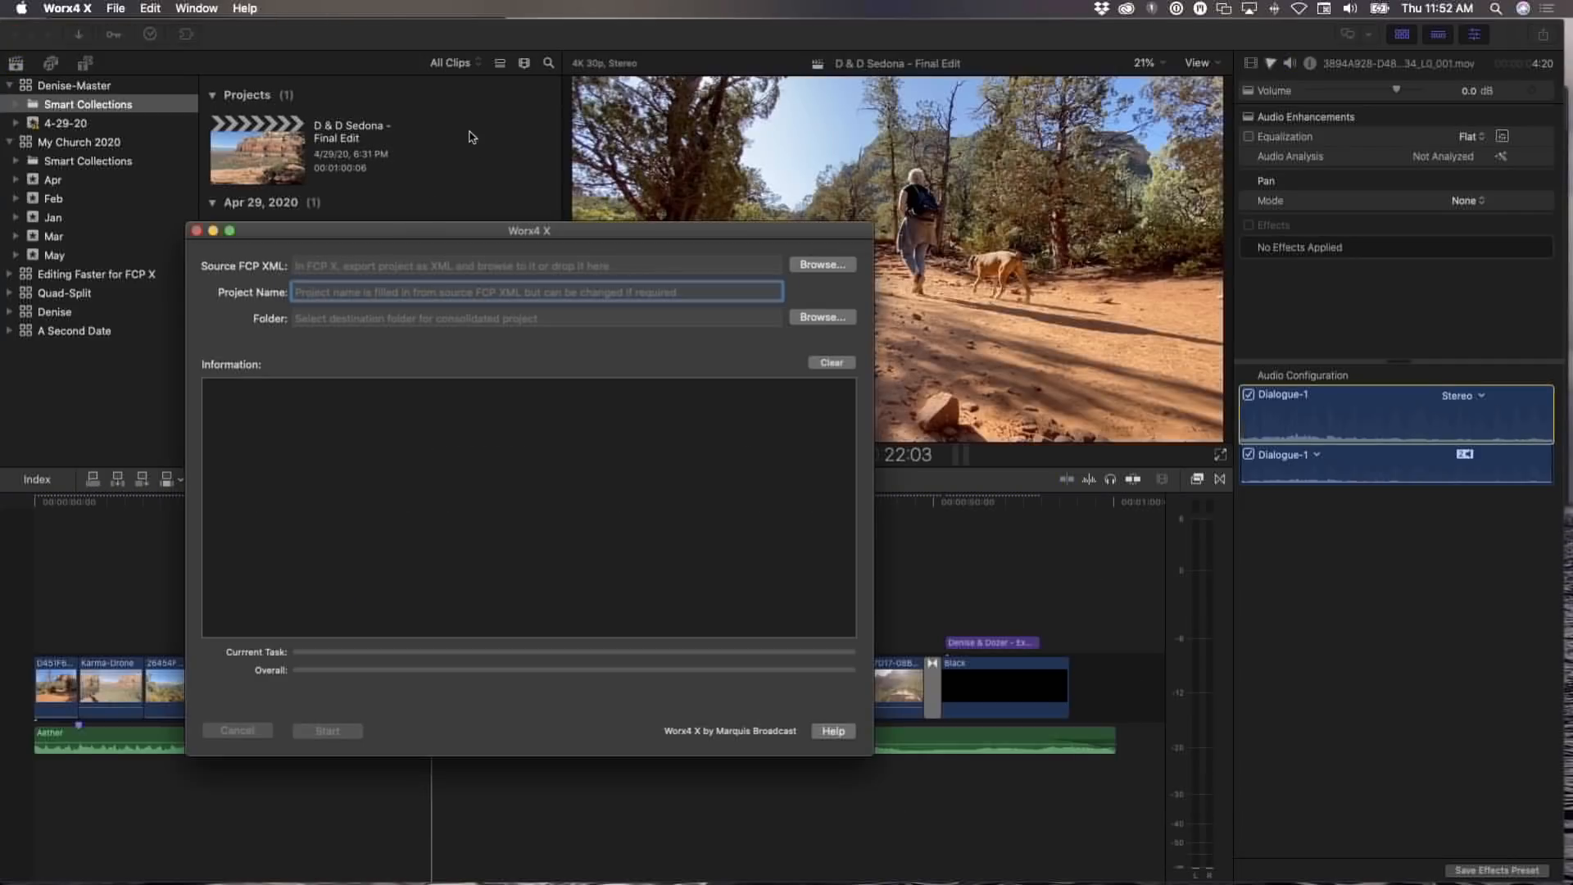
pyautogui.moveTo(548, 230); pyautogui.dragTo(632, 163)
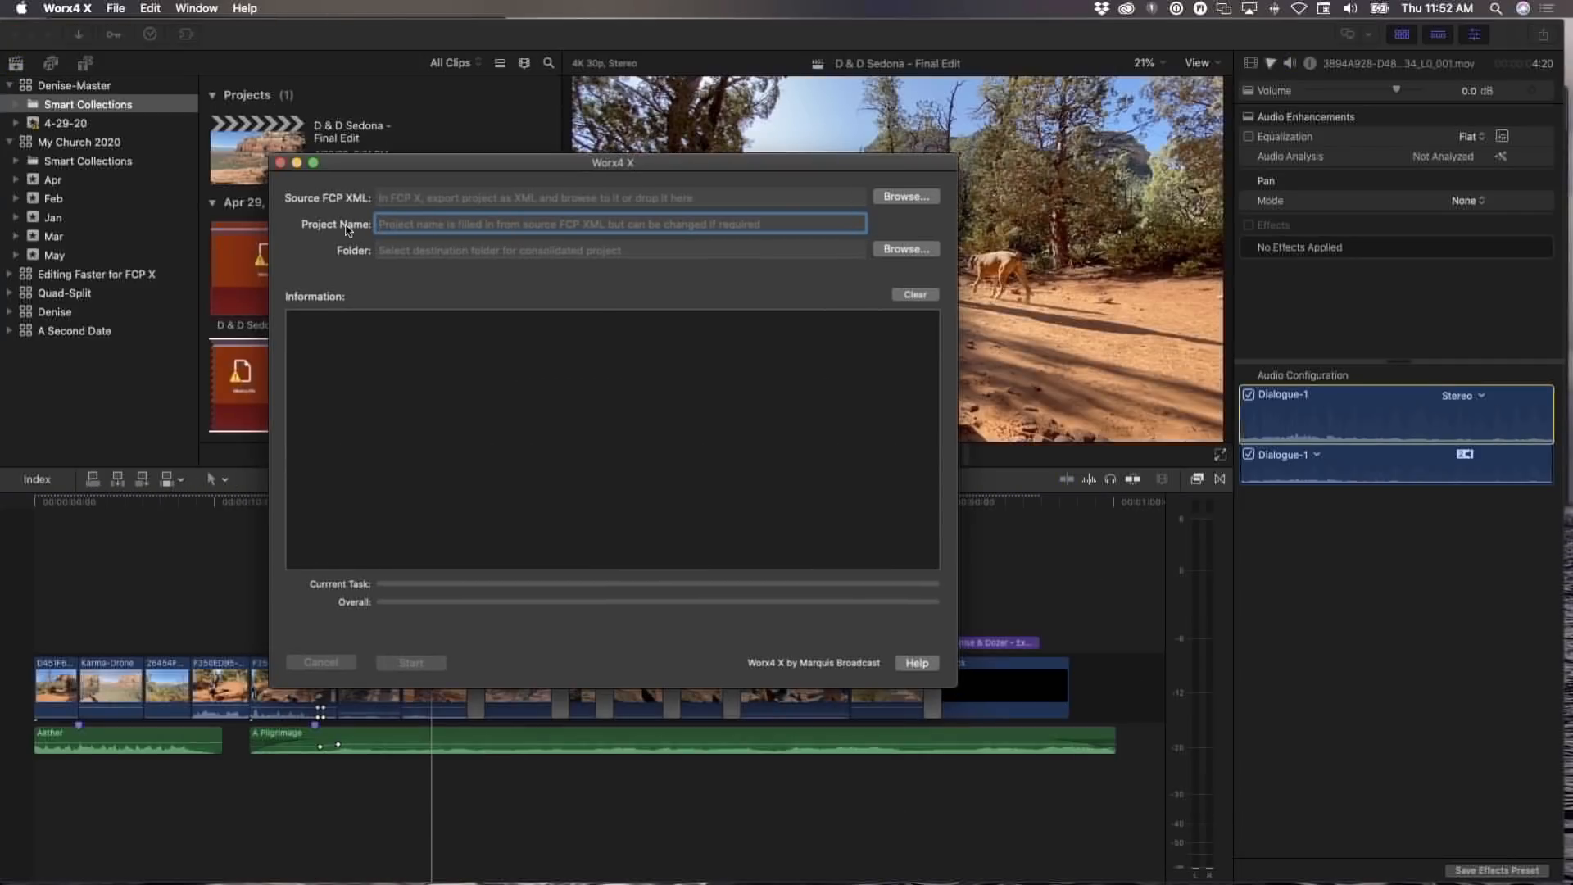
pyautogui.click(908, 197)
pyautogui.press('super+shift+d')
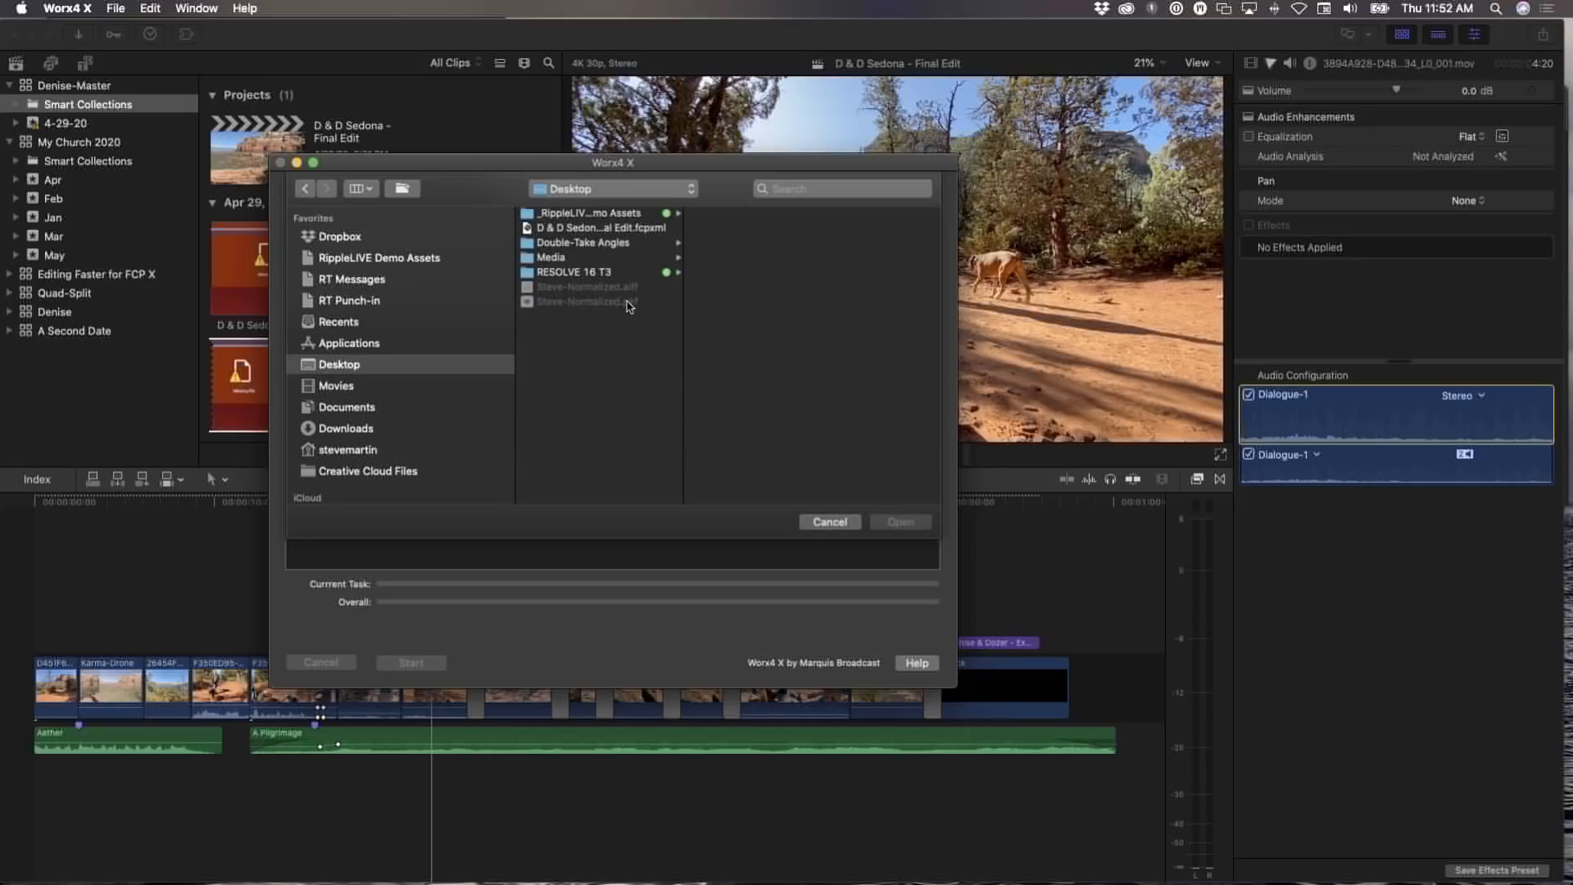
pyautogui.click(609, 228)
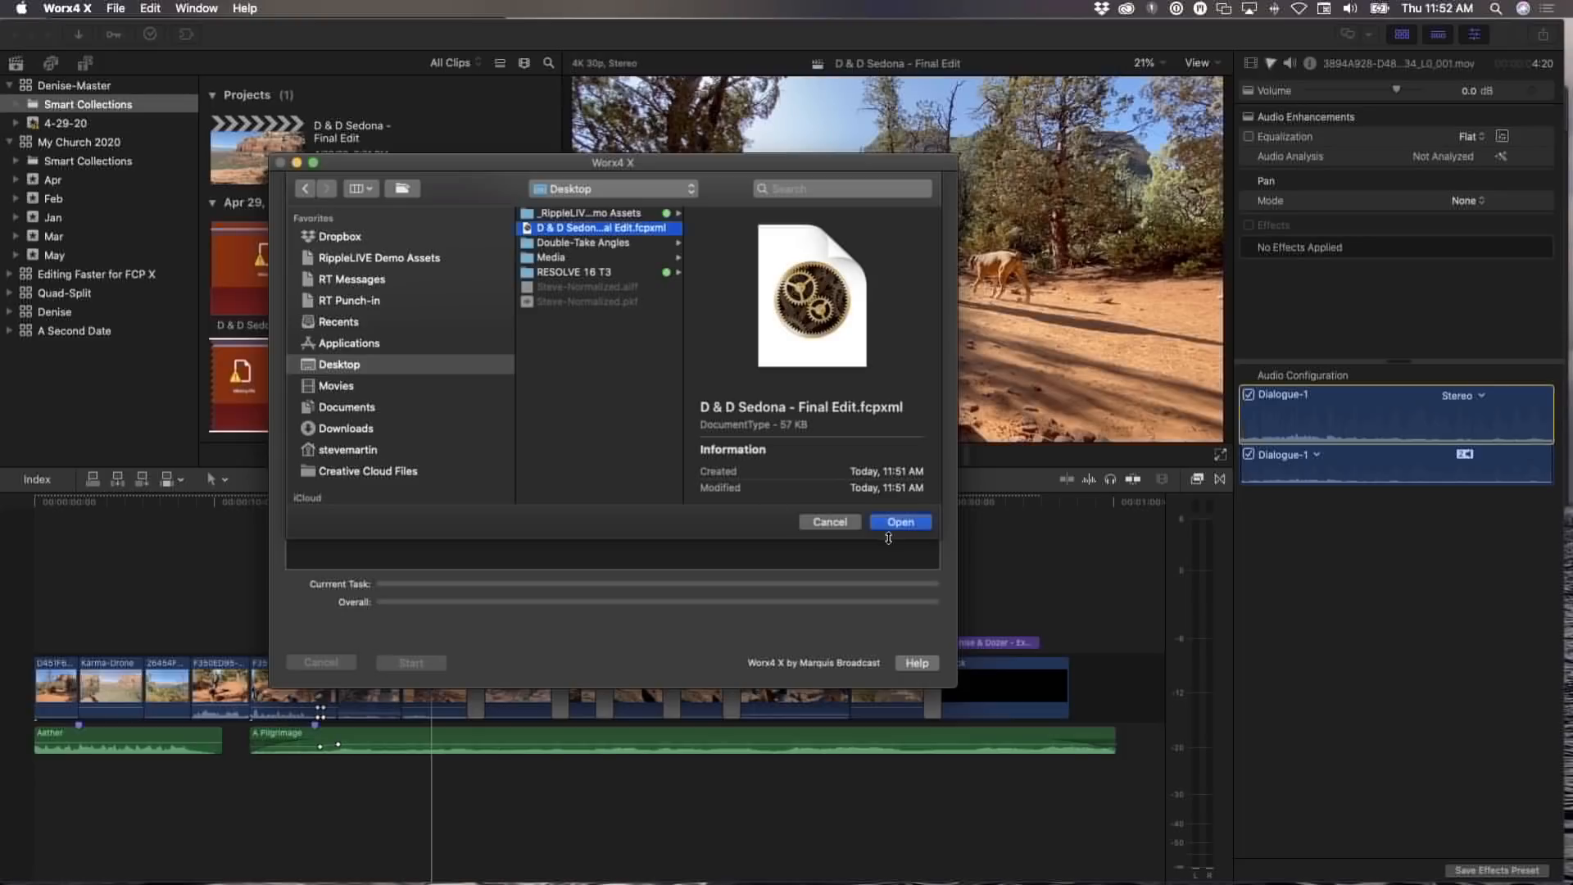
pyautogui.click(899, 523)
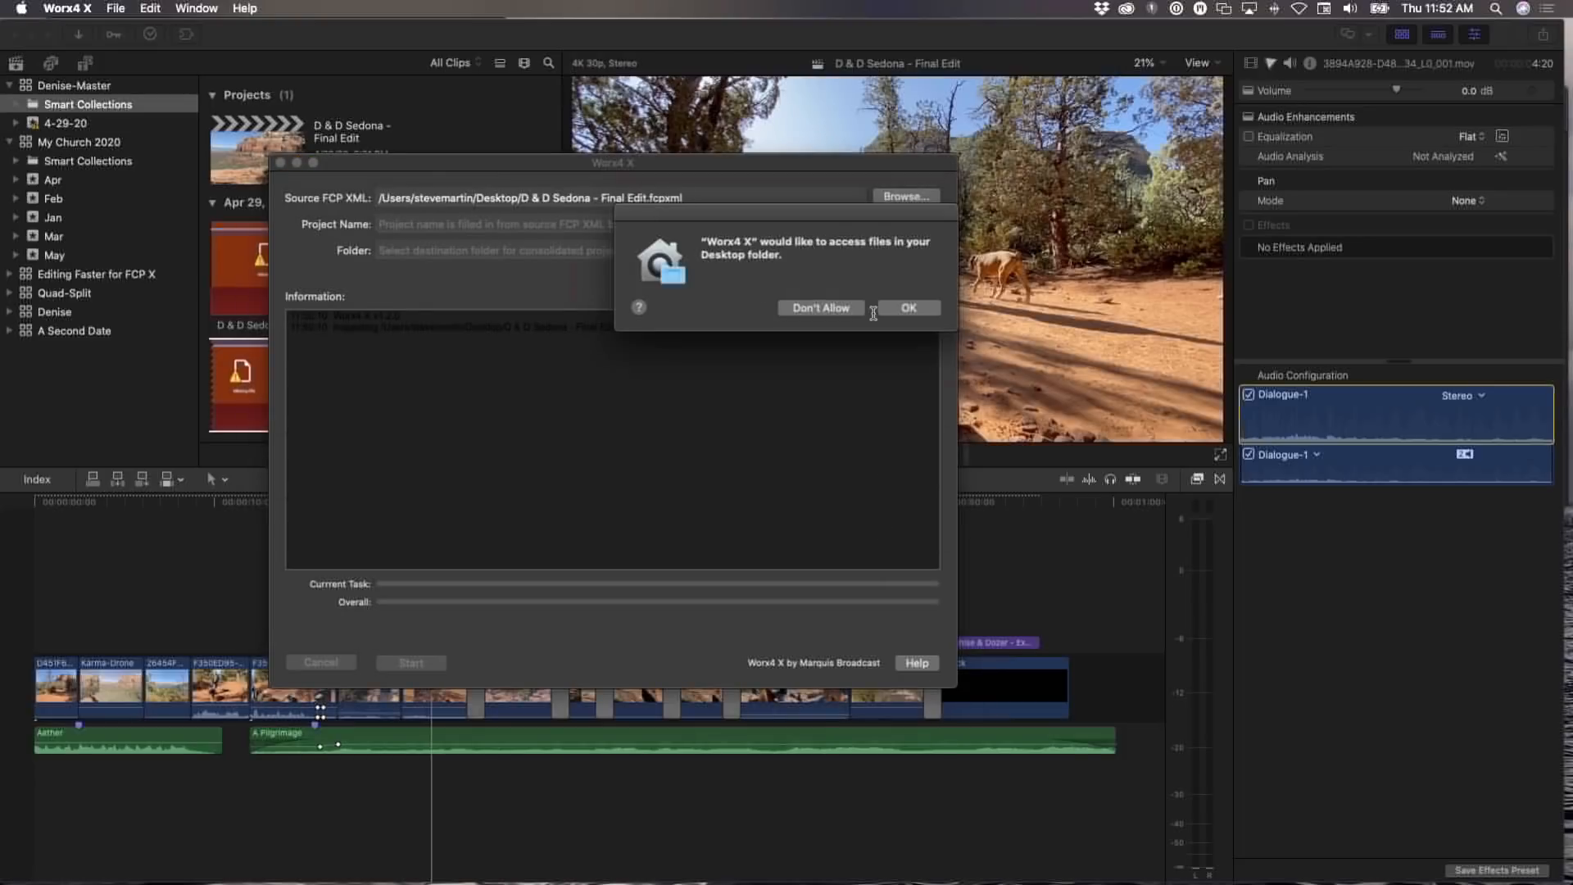
pyautogui.click(910, 308)
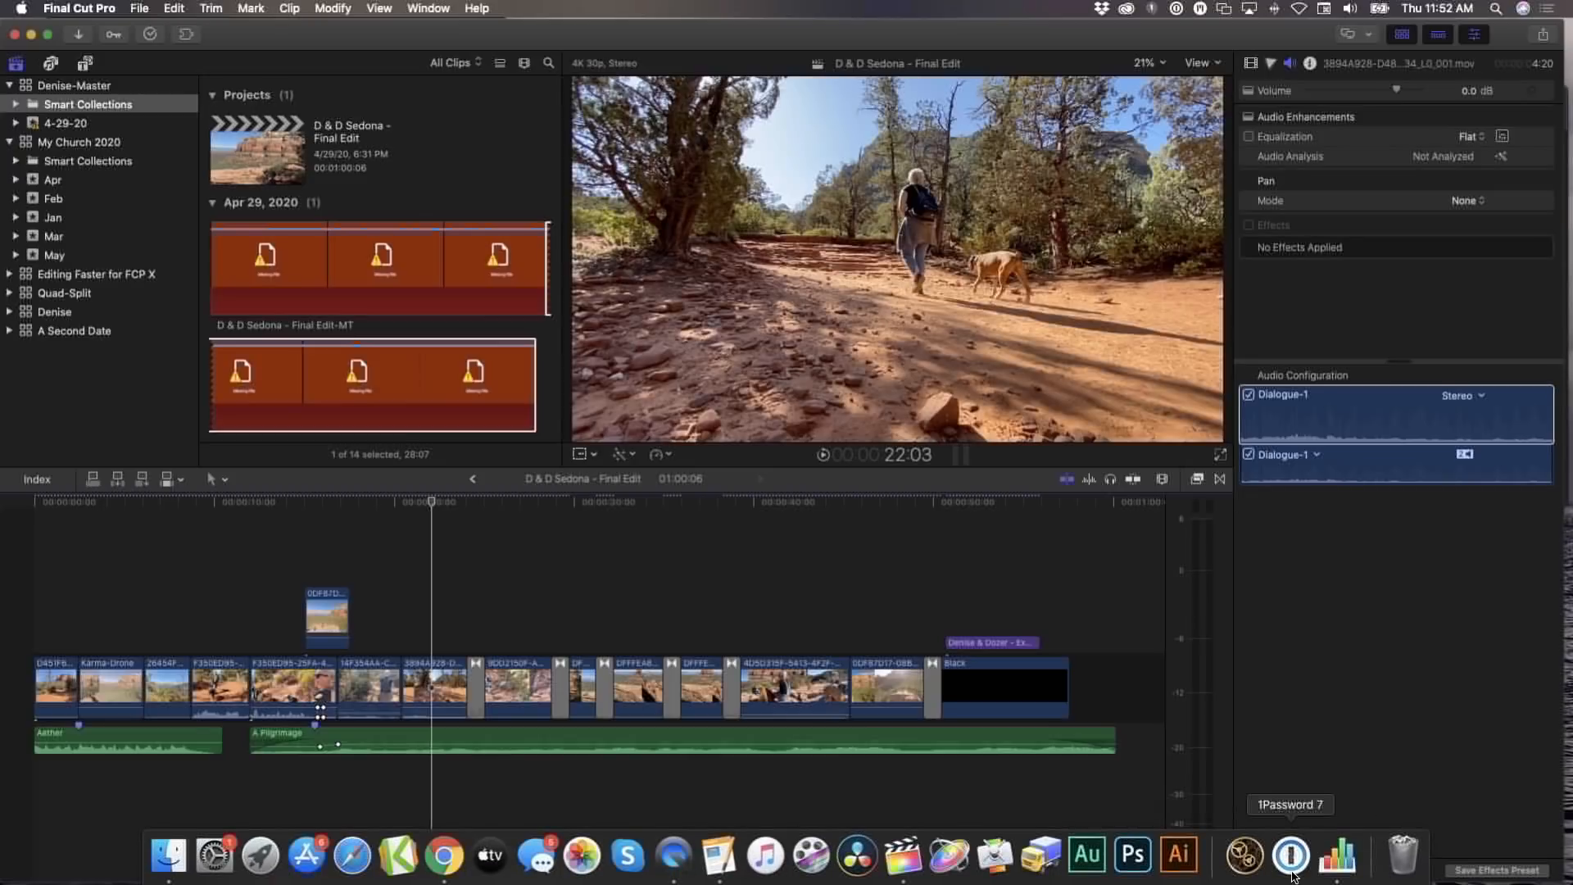
# Relaunch Worx4 X and dismiss its problem report
pyautogui.click(1244, 856)
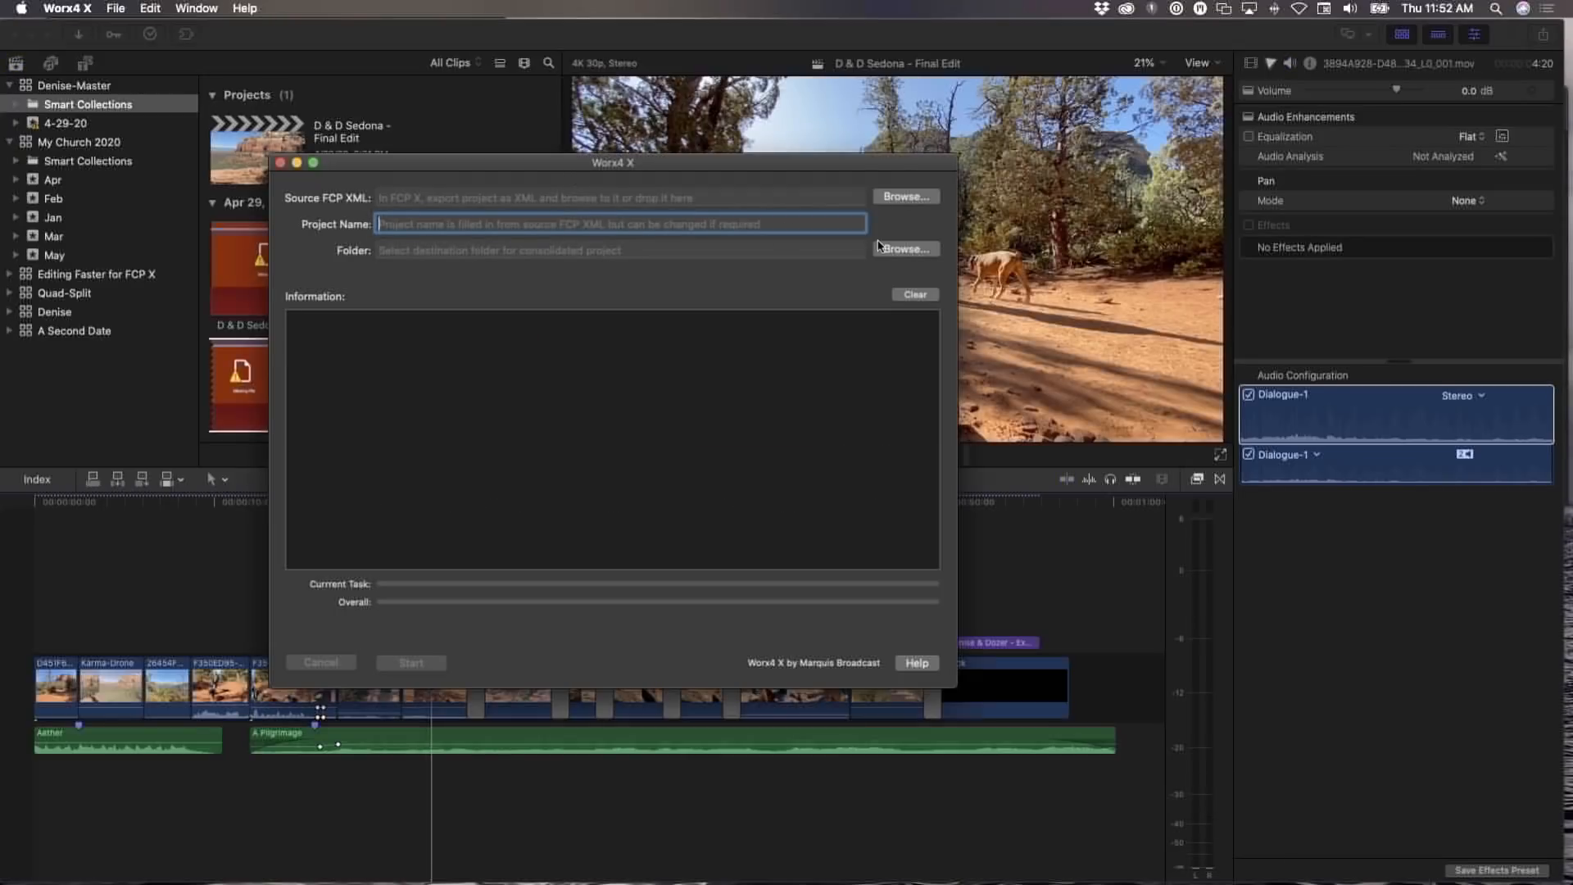
pyautogui.click(888, 200)
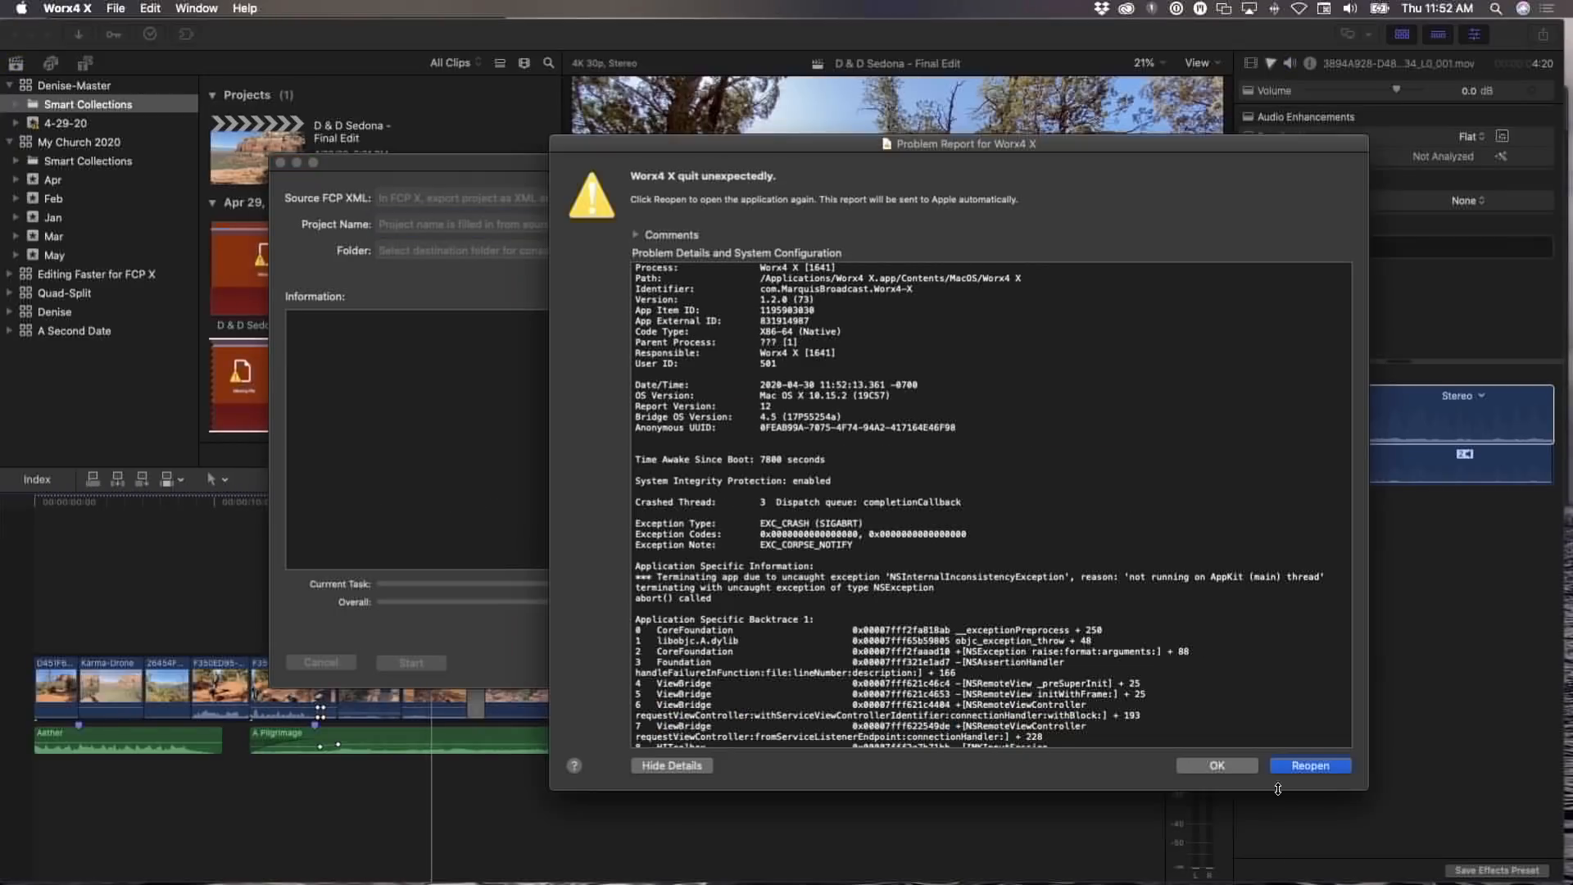
pyautogui.click(1211, 768)
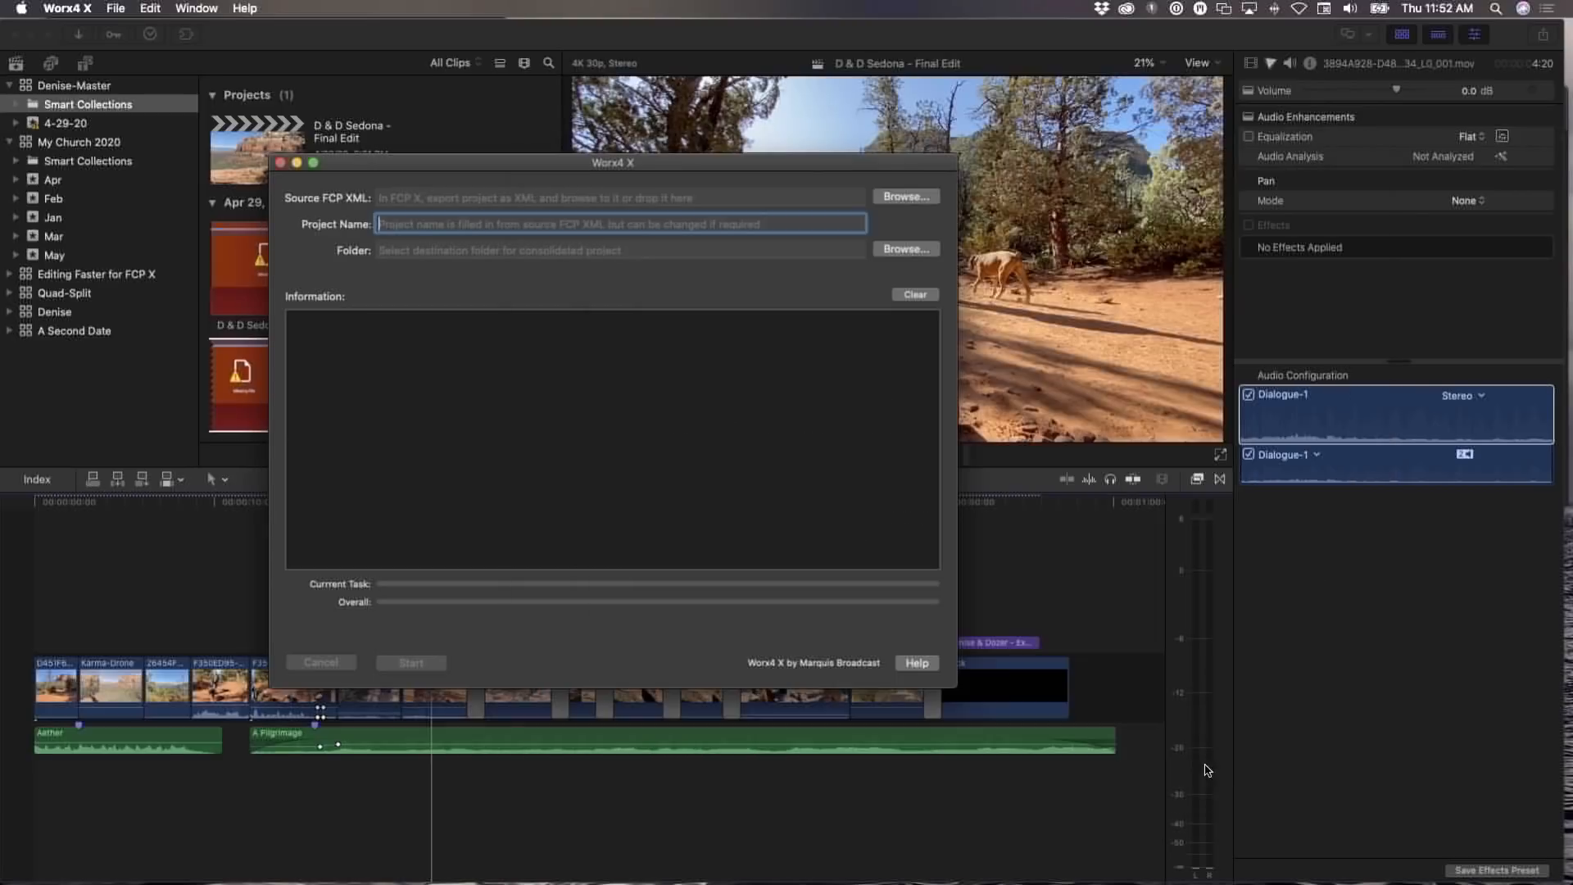
# Load D & D Sedona - Final Edit.fcpxml from the Desktop as the source FCP XML
pyautogui.click(882, 201)
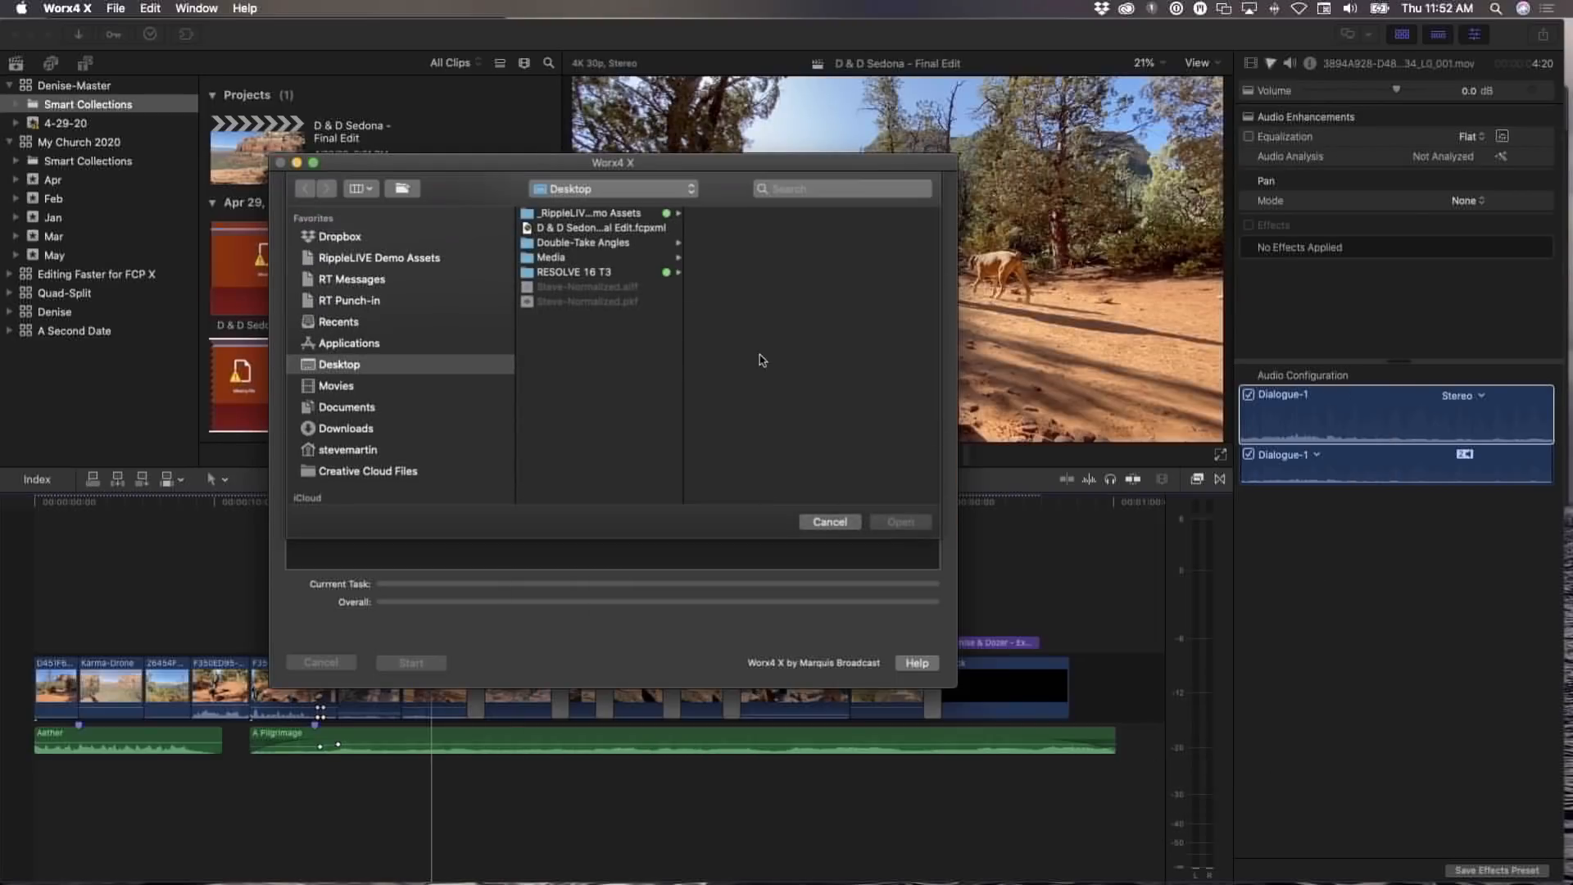
pyautogui.click(602, 227)
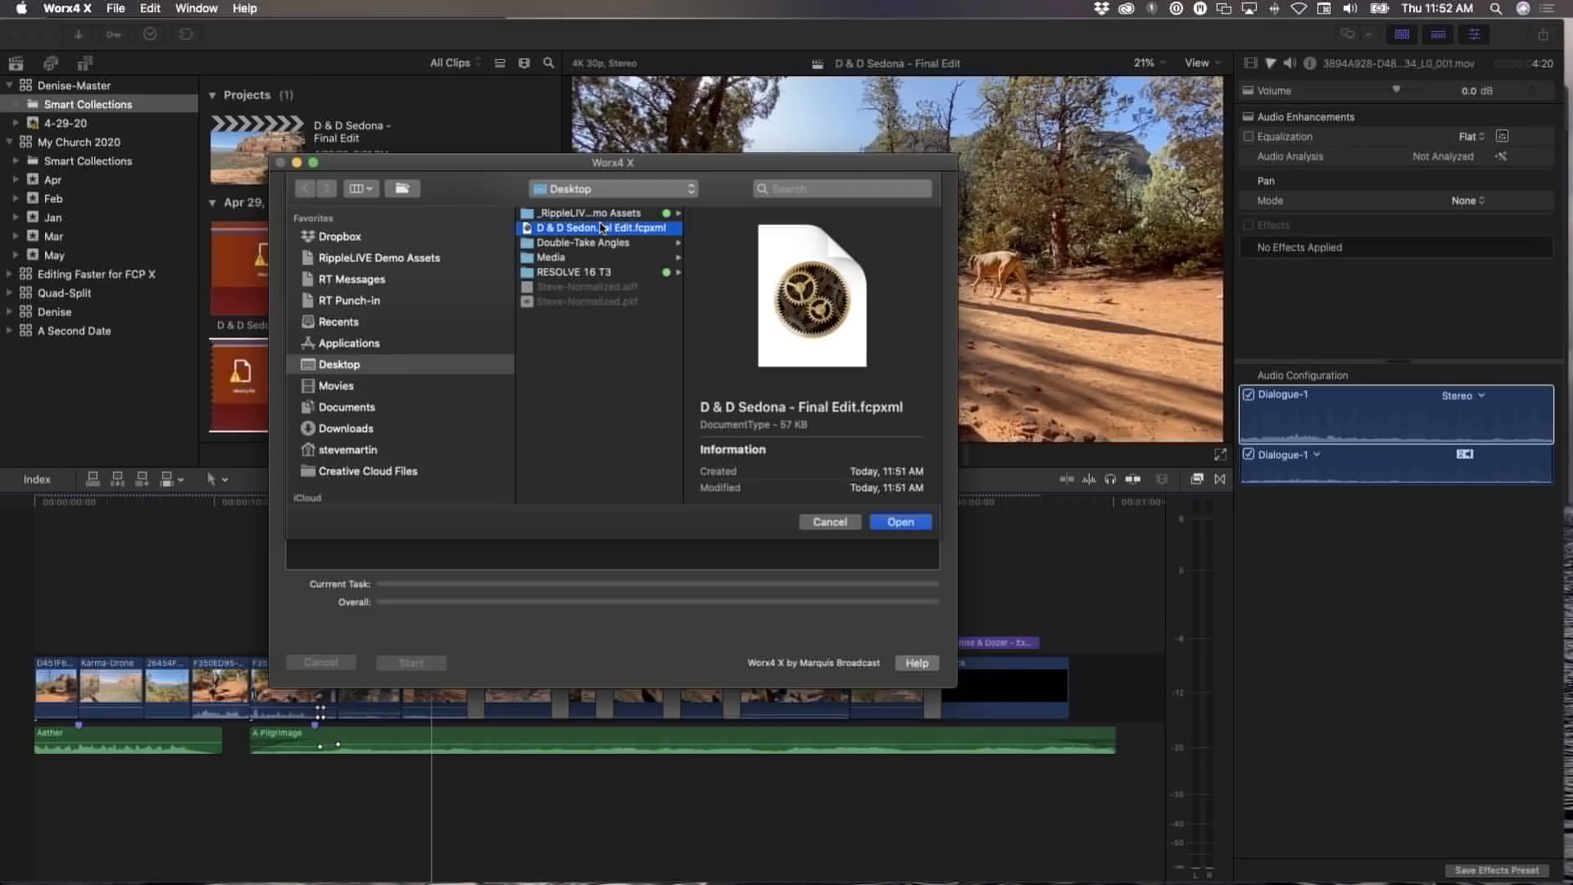
pyautogui.click(901, 522)
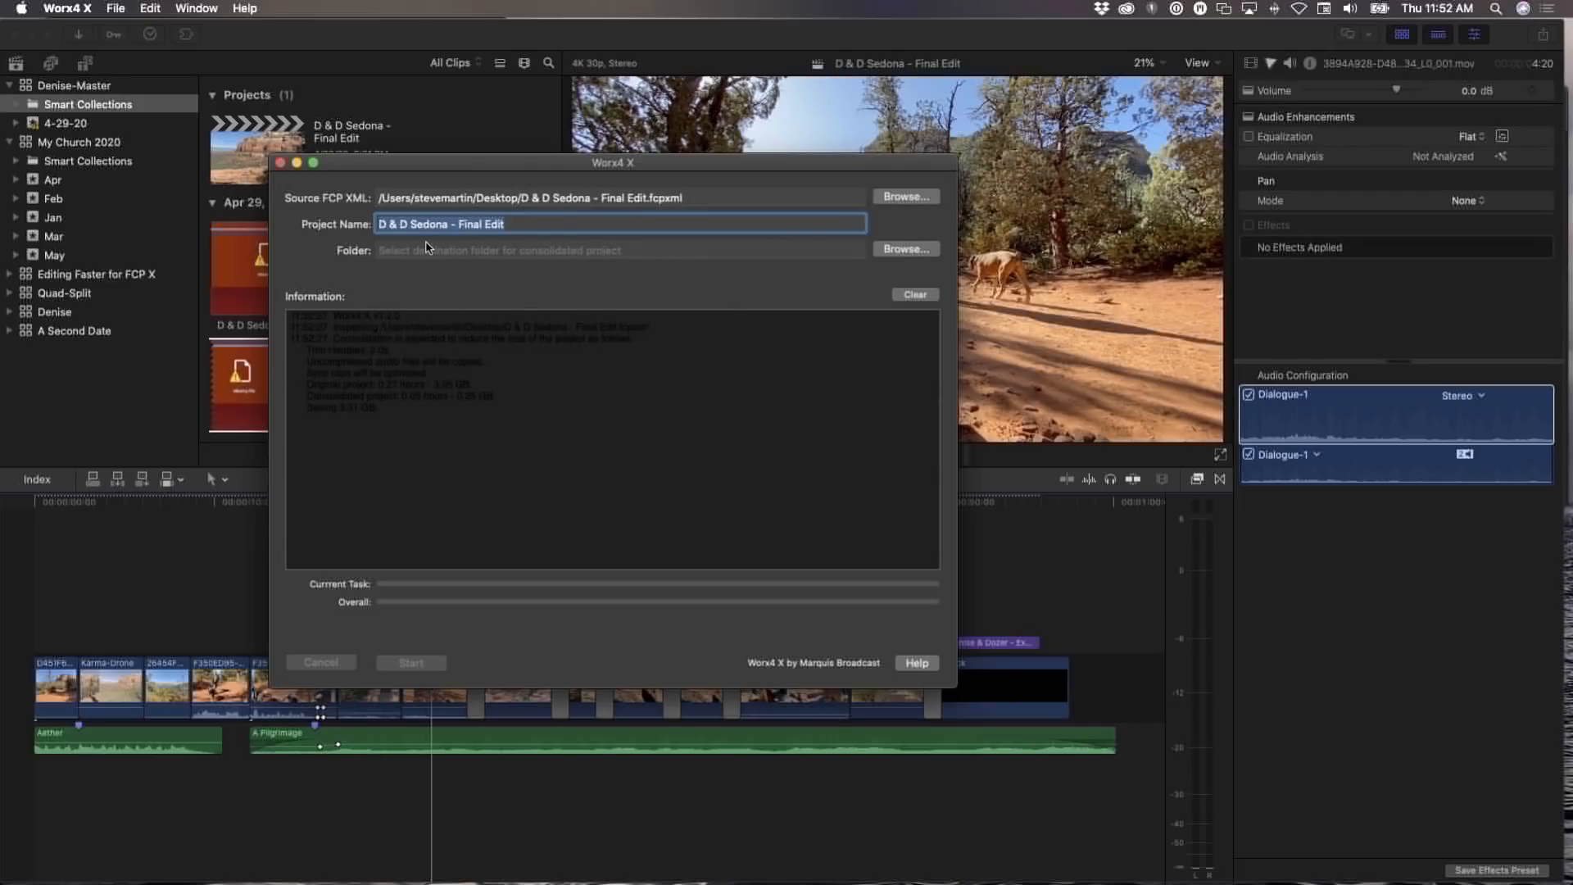
# Review the general Worx4 X preferences for trim handles, audio file processing and sync clips
pyautogui.click(76, 10)
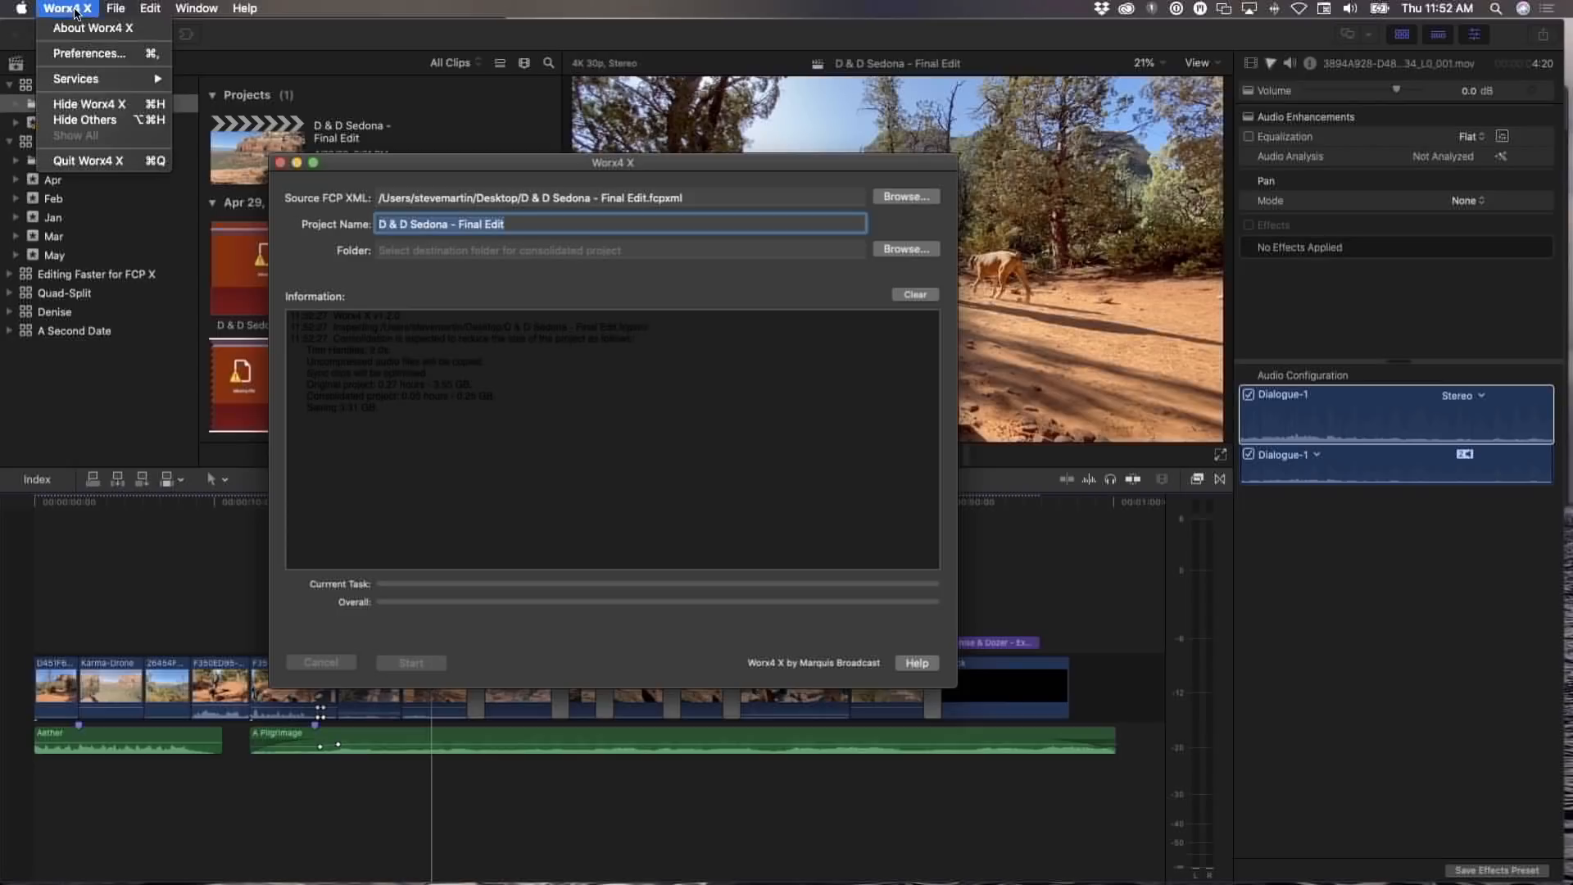
pyautogui.click(83, 52)
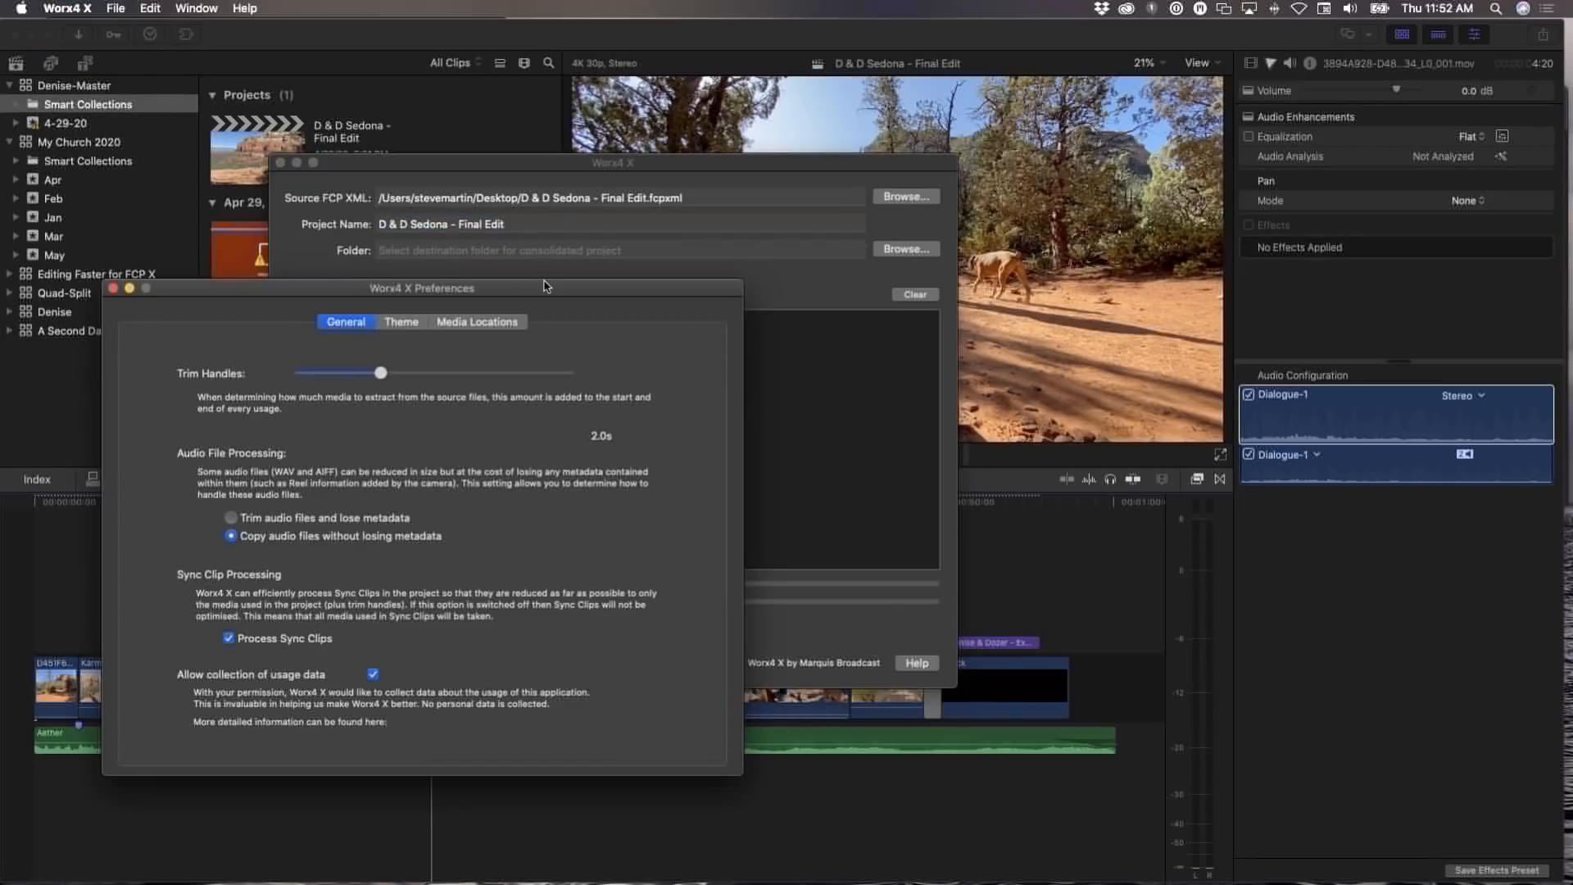
pyautogui.moveTo(547, 286); pyautogui.dragTo(911, 261)
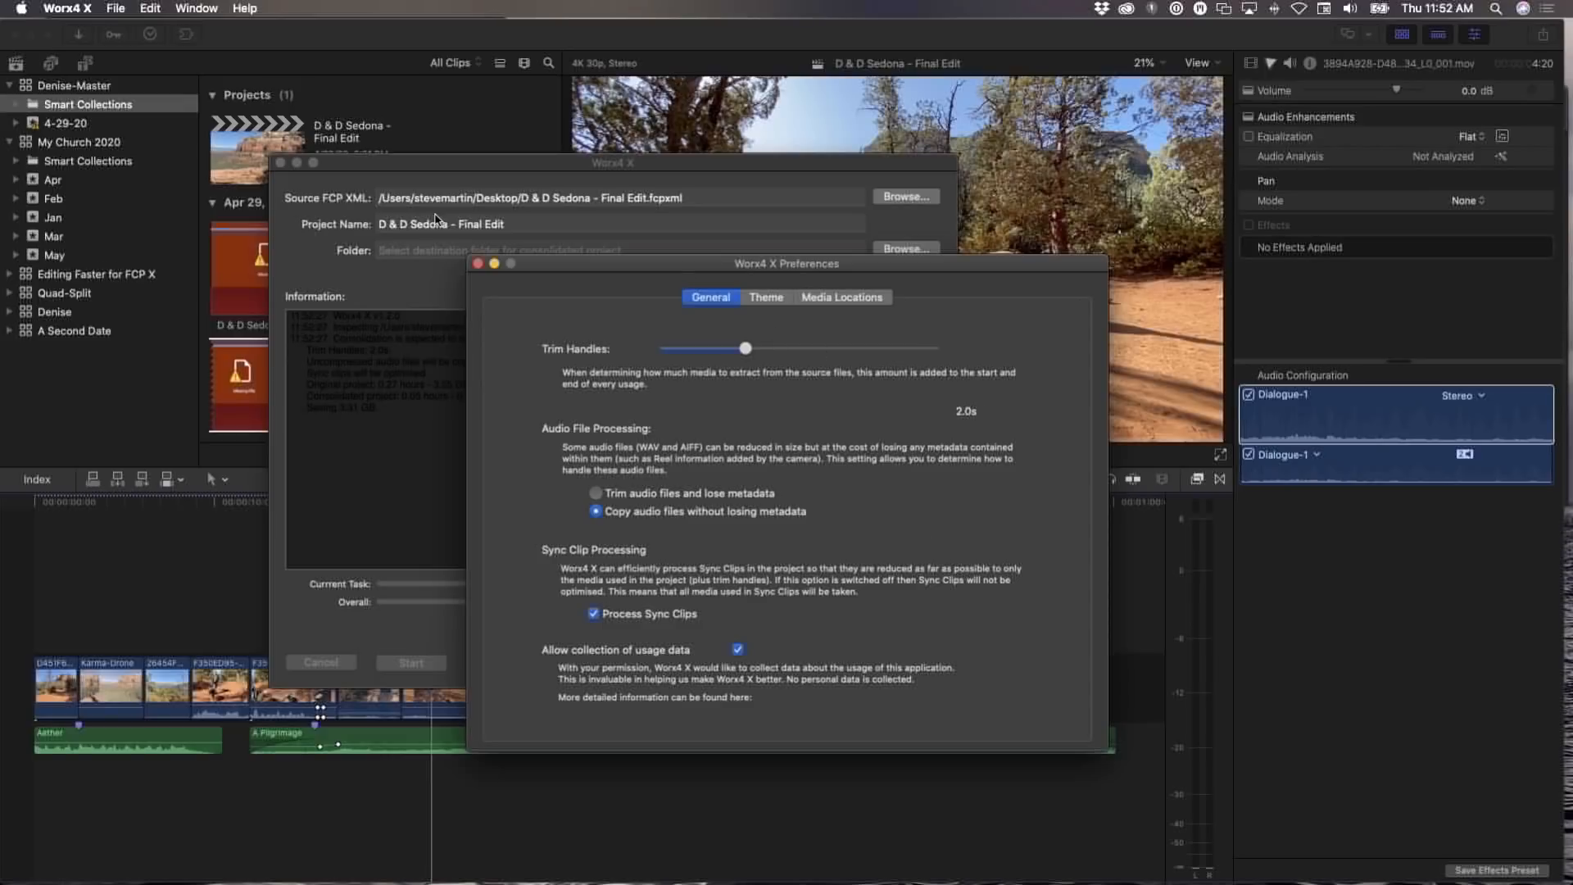
pyautogui.click(478, 264)
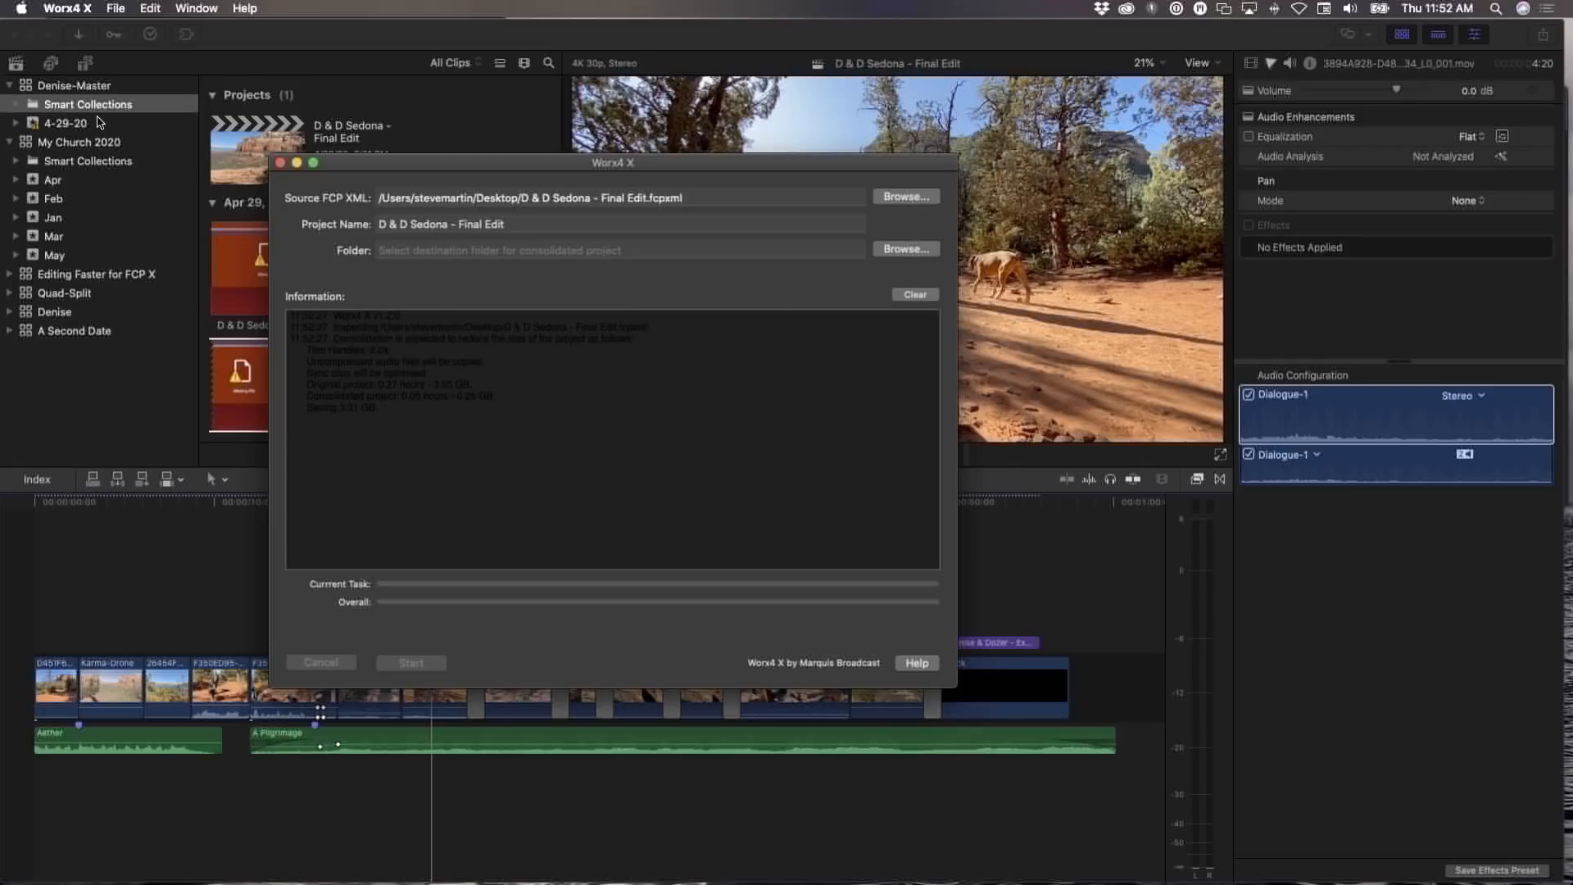
# Switch the macOS appearance to Light in System Preferences and close the preferences window
pyautogui.click(19, 8)
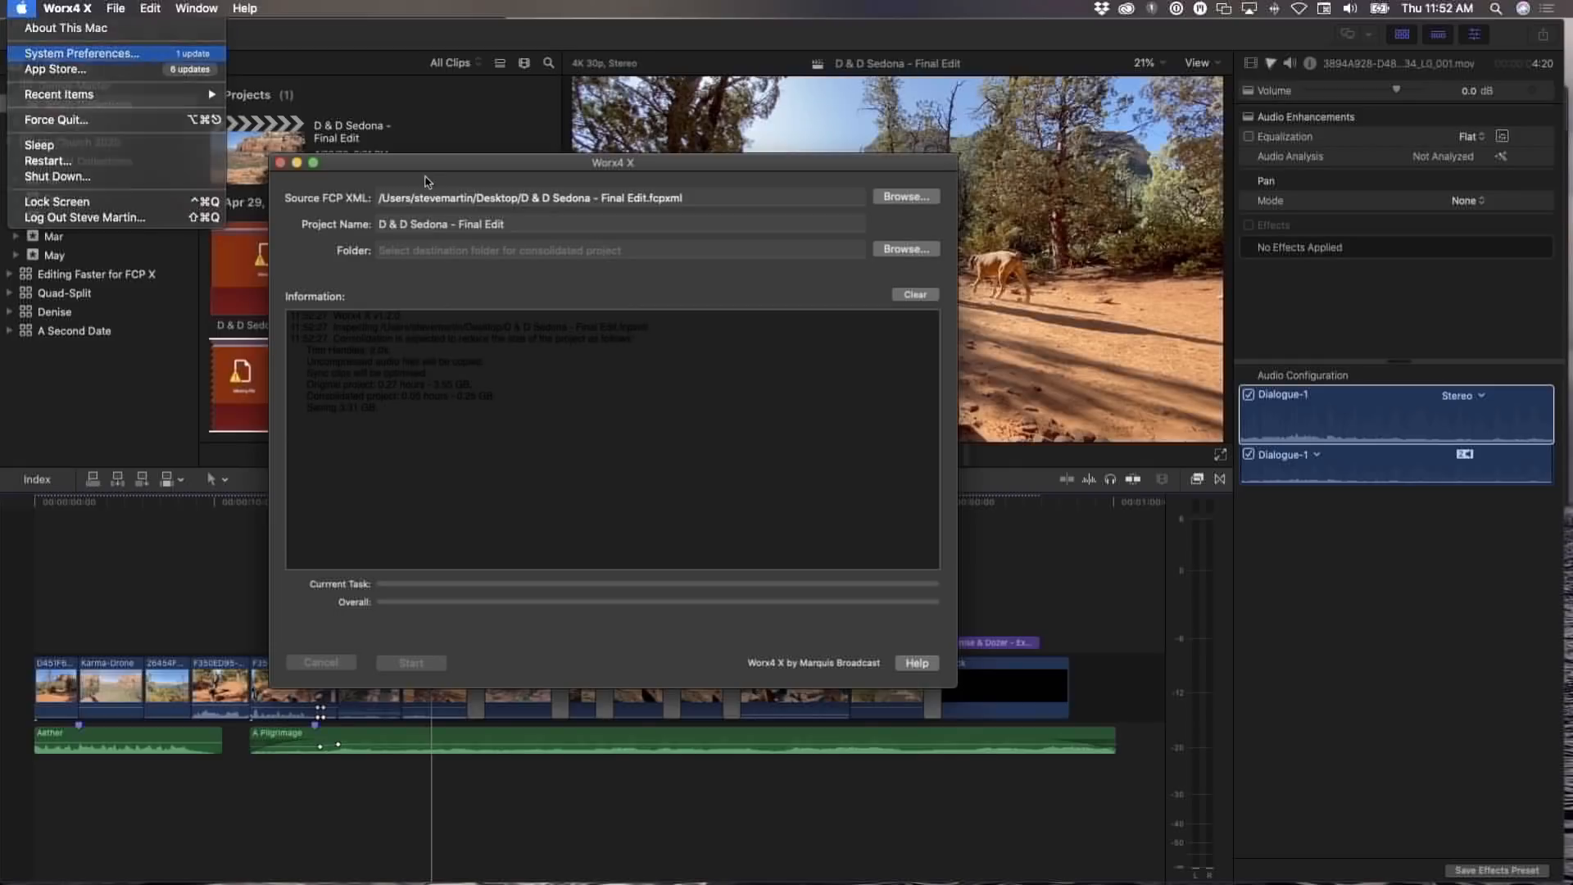
pyautogui.click(66, 55)
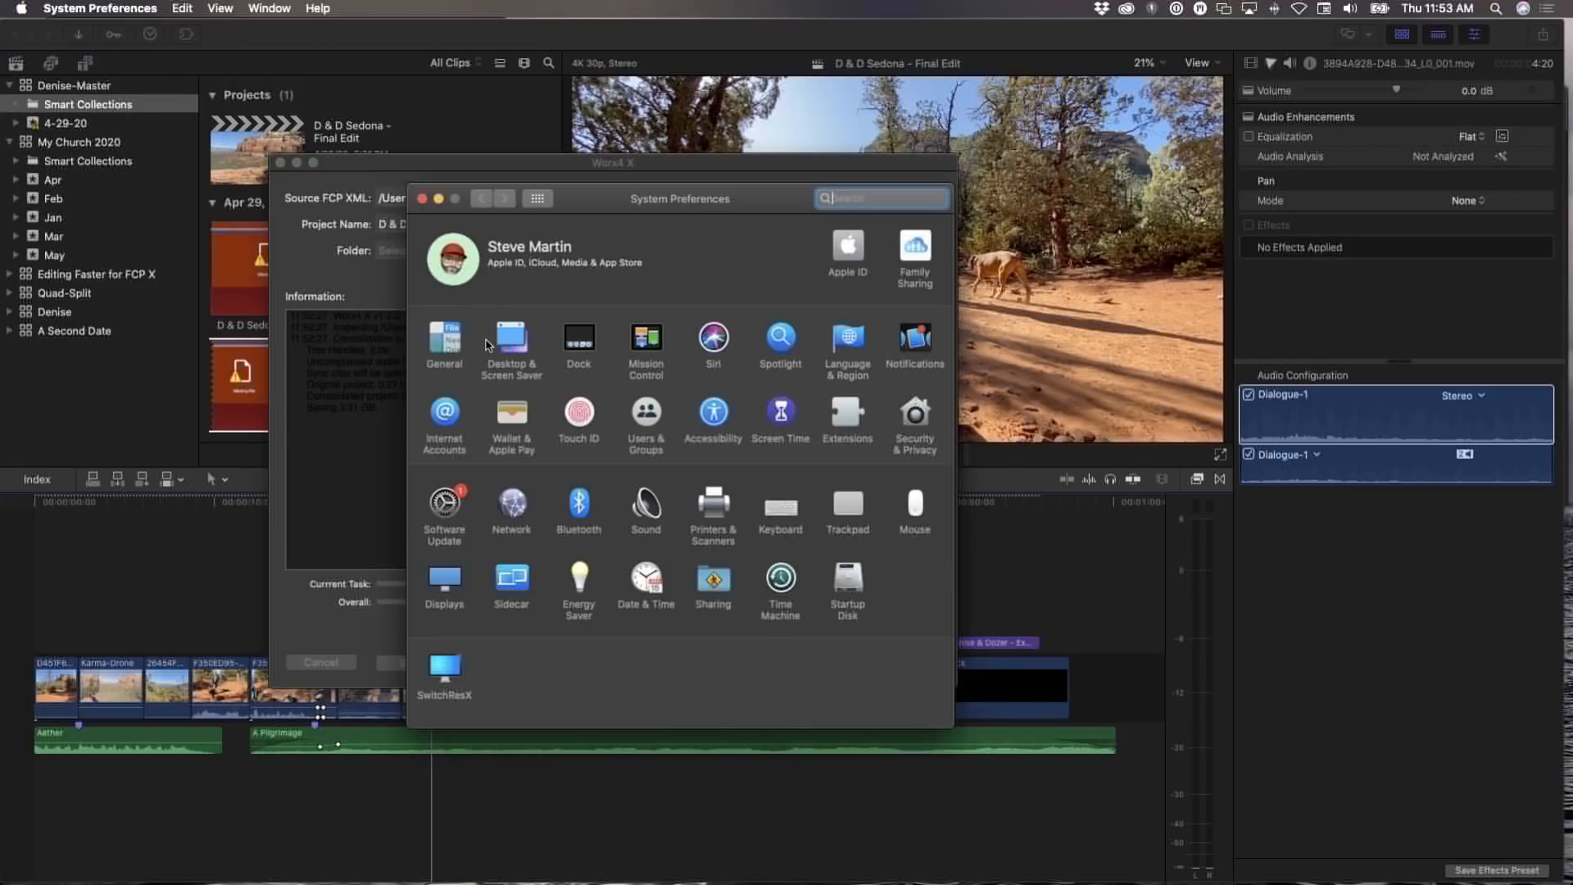
pyautogui.click(458, 348)
pyautogui.click(643, 262)
pyautogui.click(422, 199)
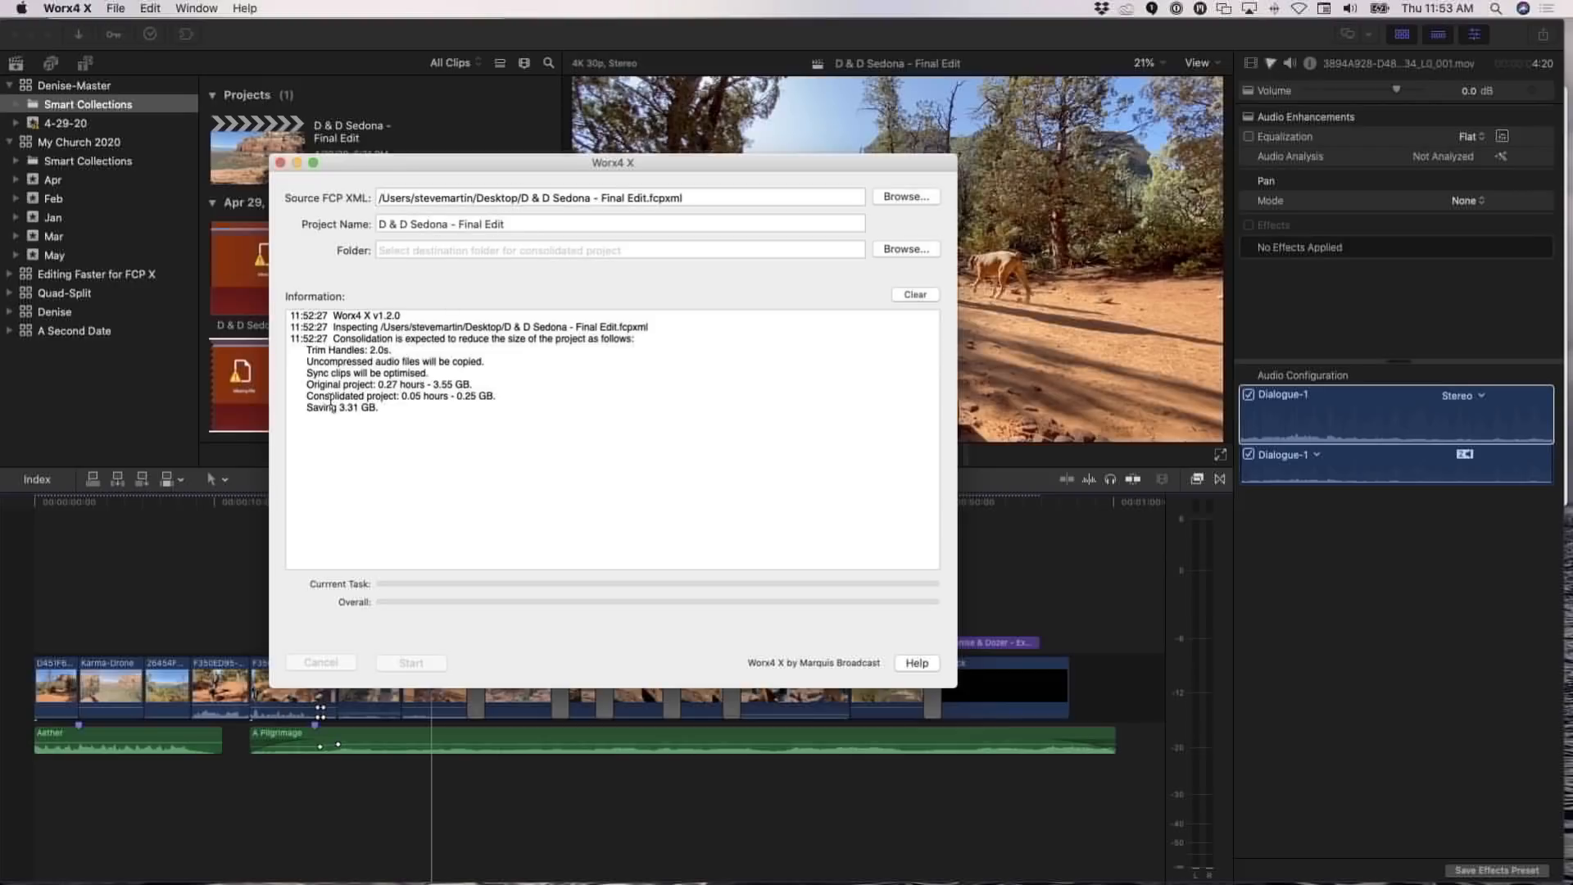
# Examine the original project size, consolidated project size and expected saving in the Worx4 X information log
pyautogui.moveTo(304, 390); pyautogui.dragTo(455, 387)
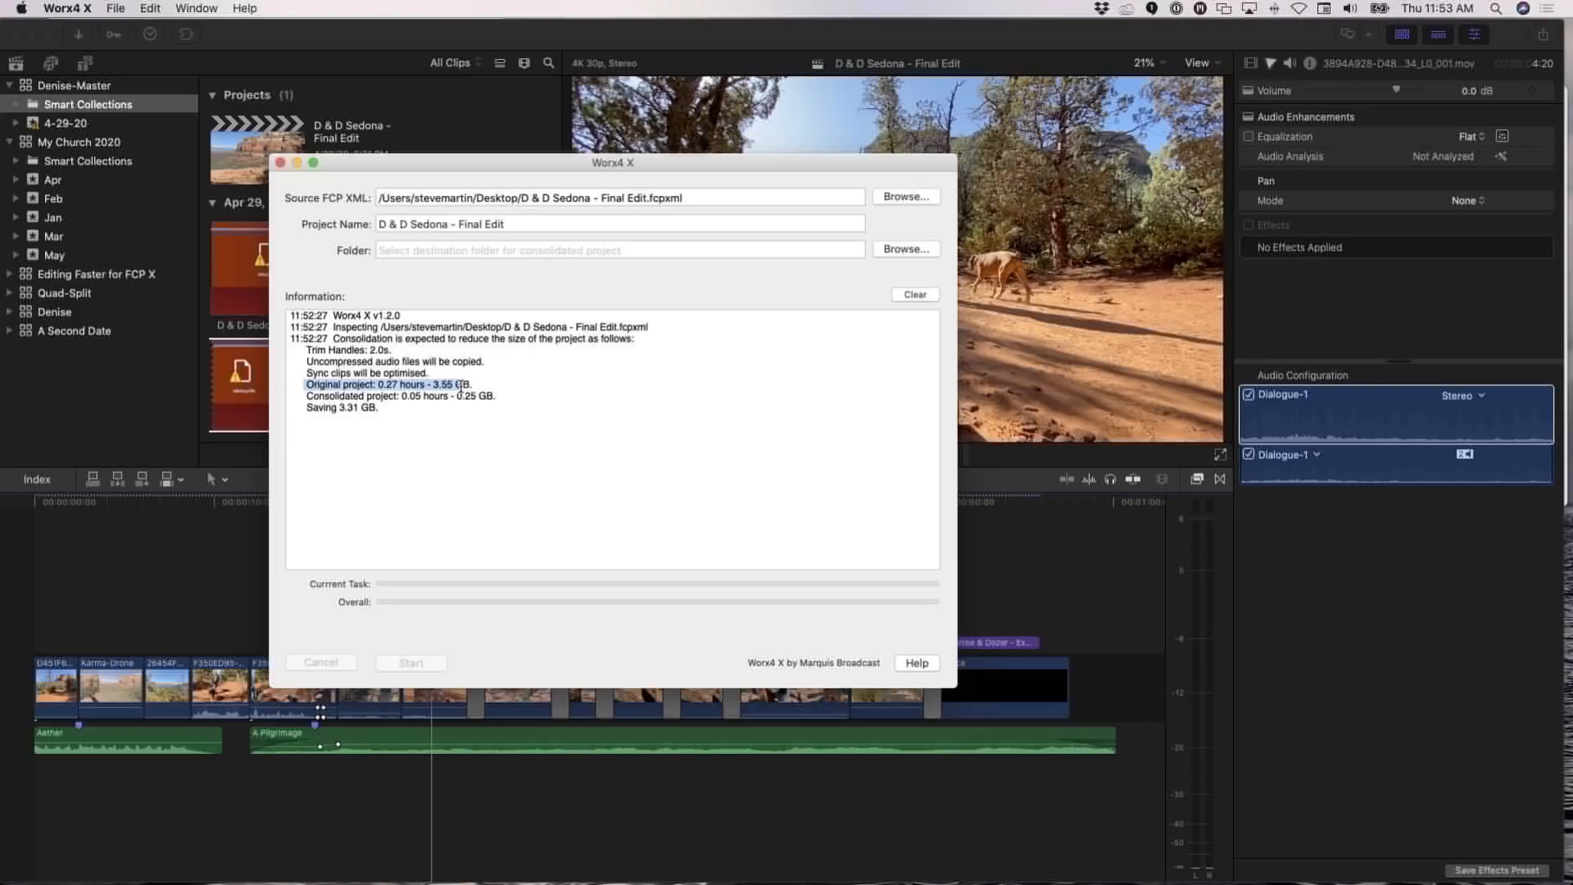
pyautogui.click(427, 435)
pyautogui.moveTo(304, 402); pyautogui.dragTo(489, 399)
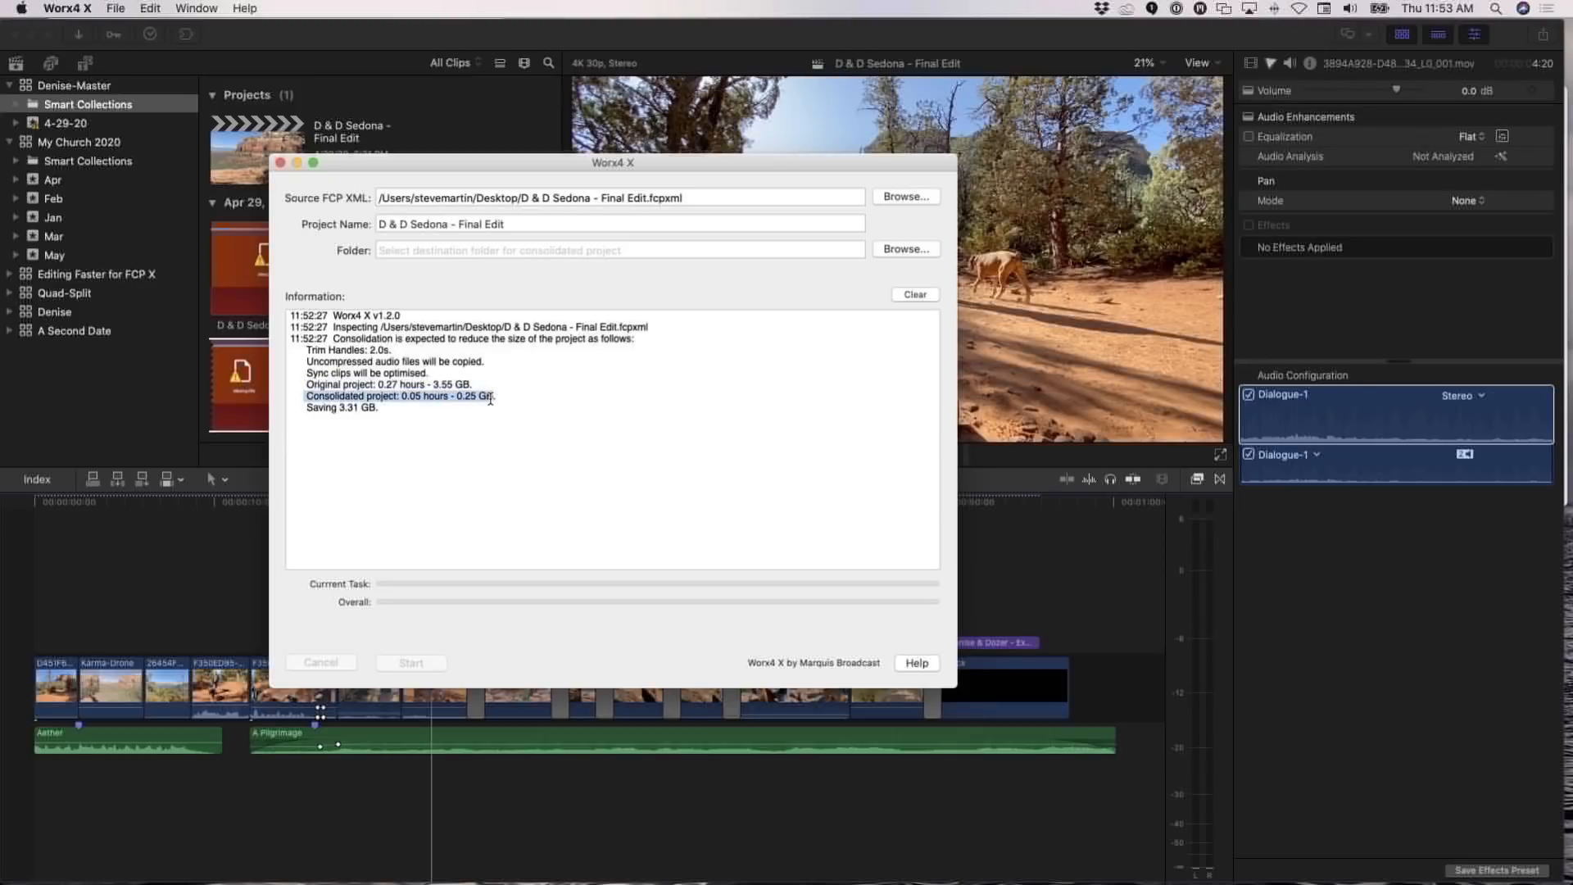
pyautogui.moveTo(294, 408); pyautogui.dragTo(370, 407)
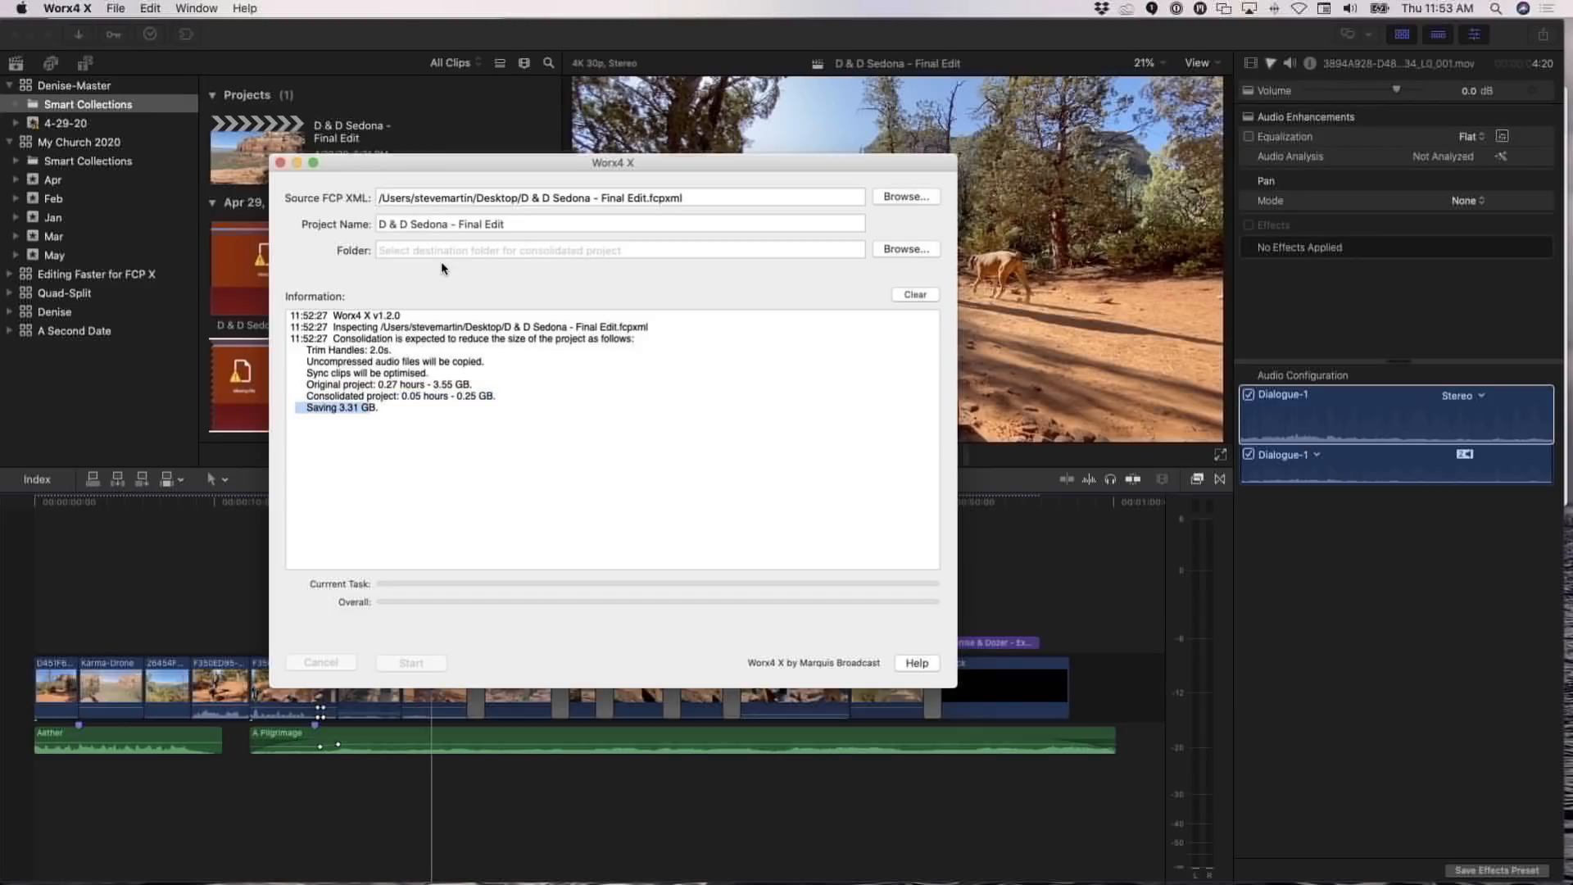
# Set a new Desktop folder named "Denise Consolidated" as the destination and start consolidating the project
pyautogui.click(917, 250)
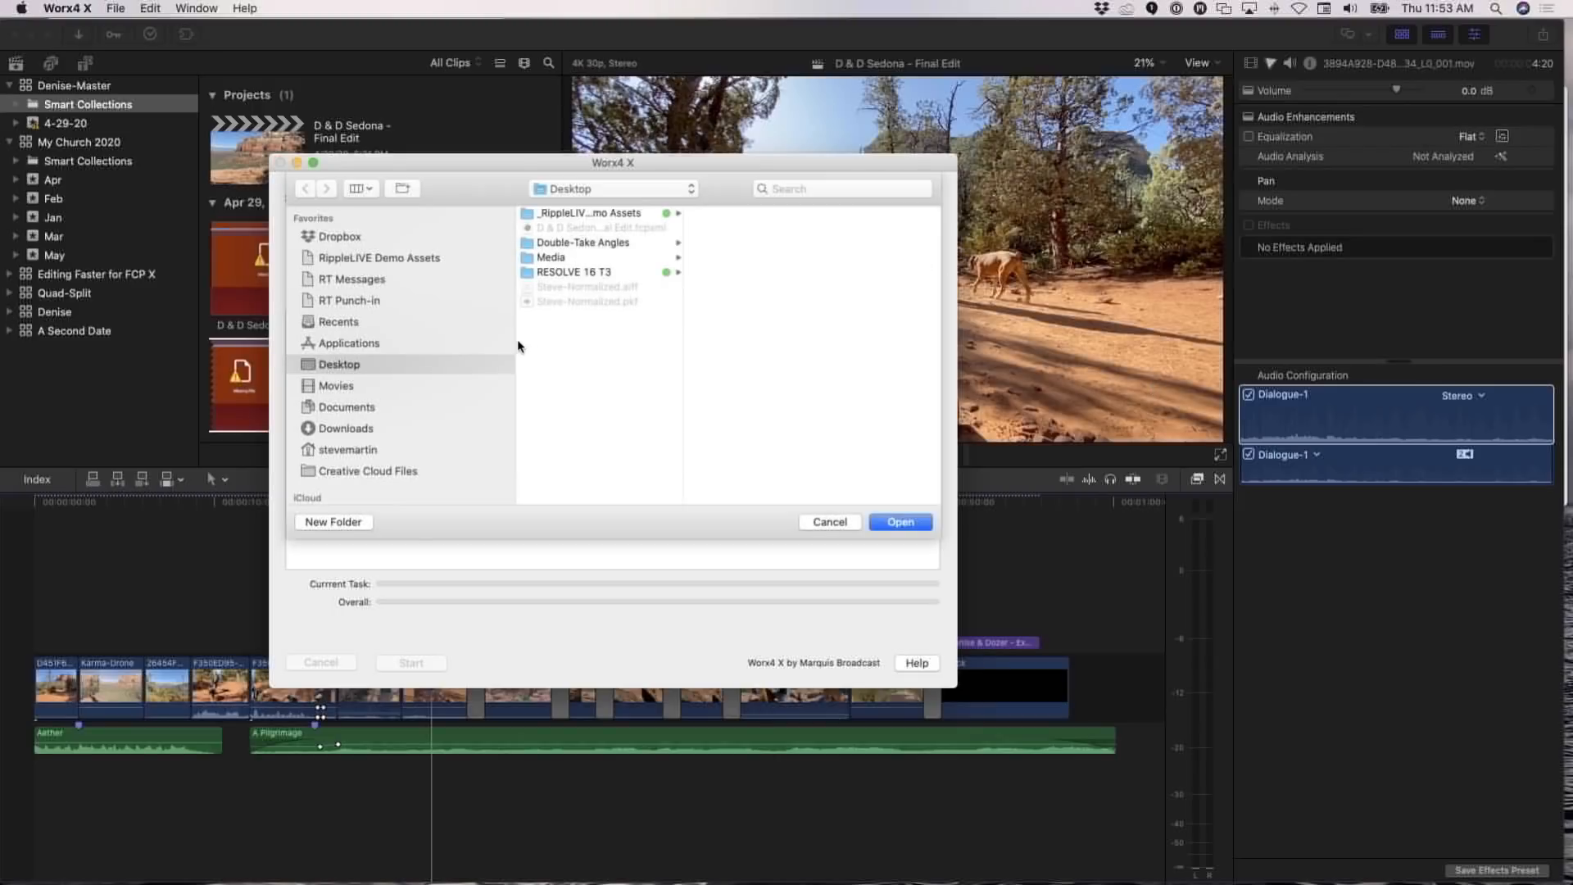
pyautogui.click(309, 523)
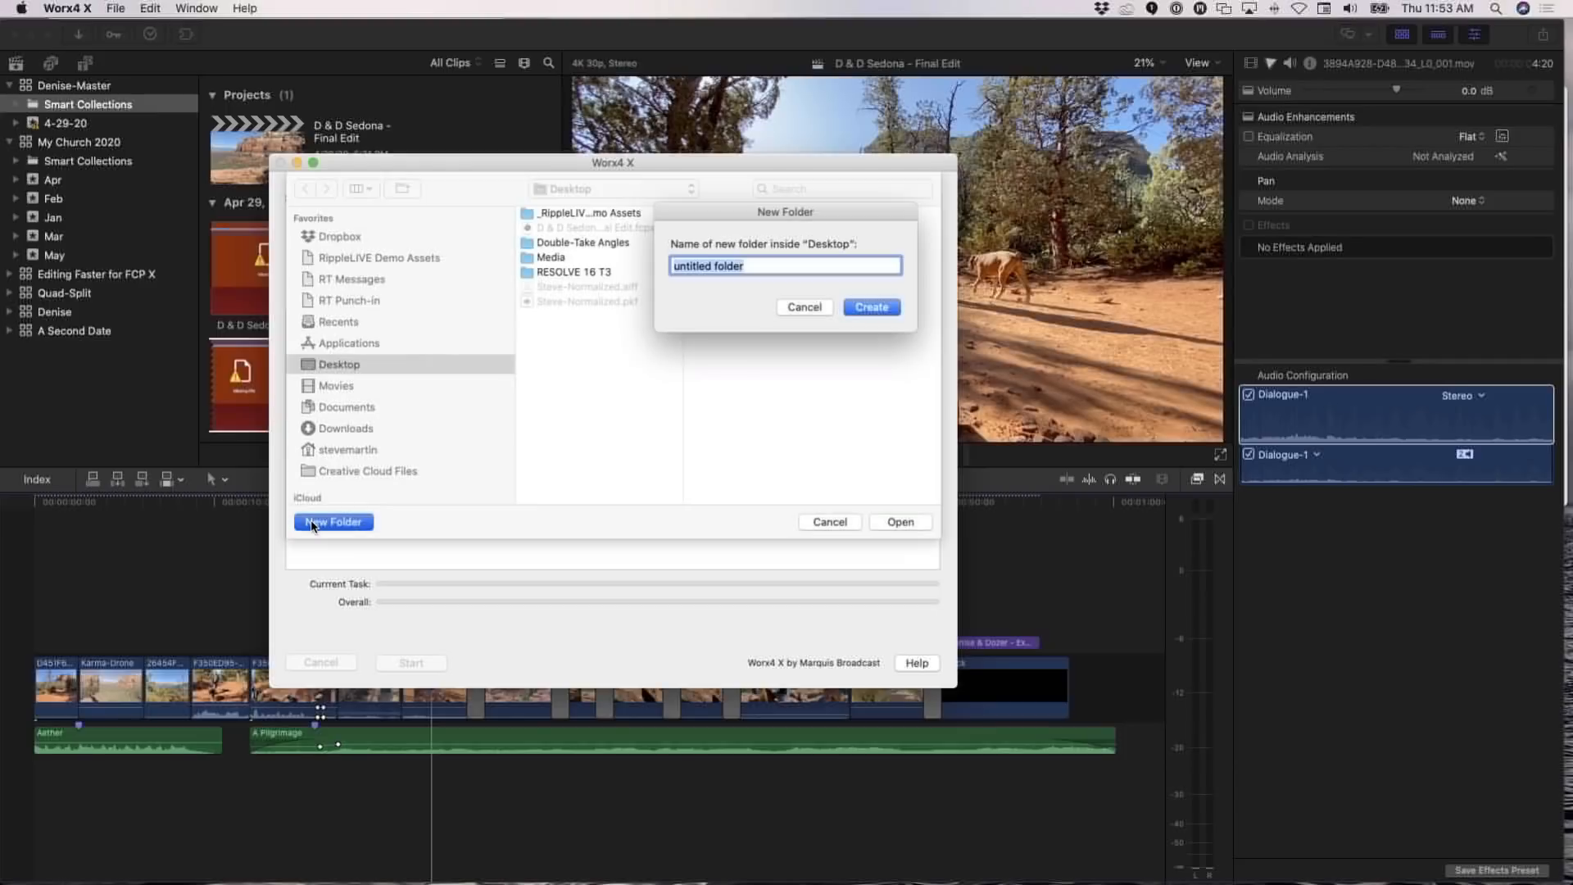
pyautogui.write('Denise Consolidated')
pyautogui.click(871, 308)
pyautogui.click(899, 522)
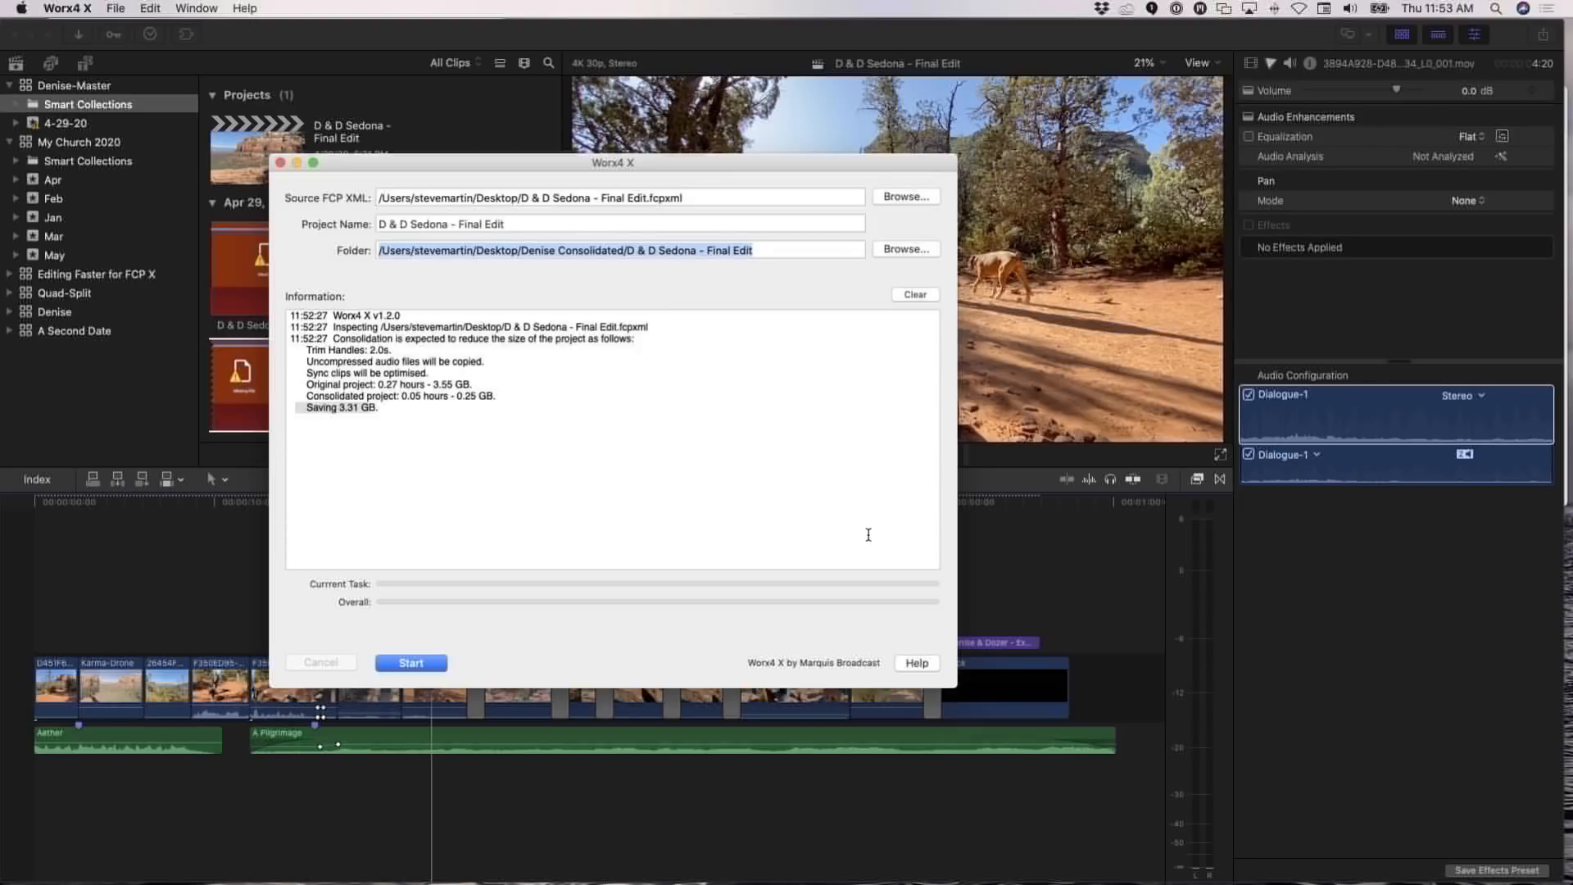
pyautogui.click(409, 667)
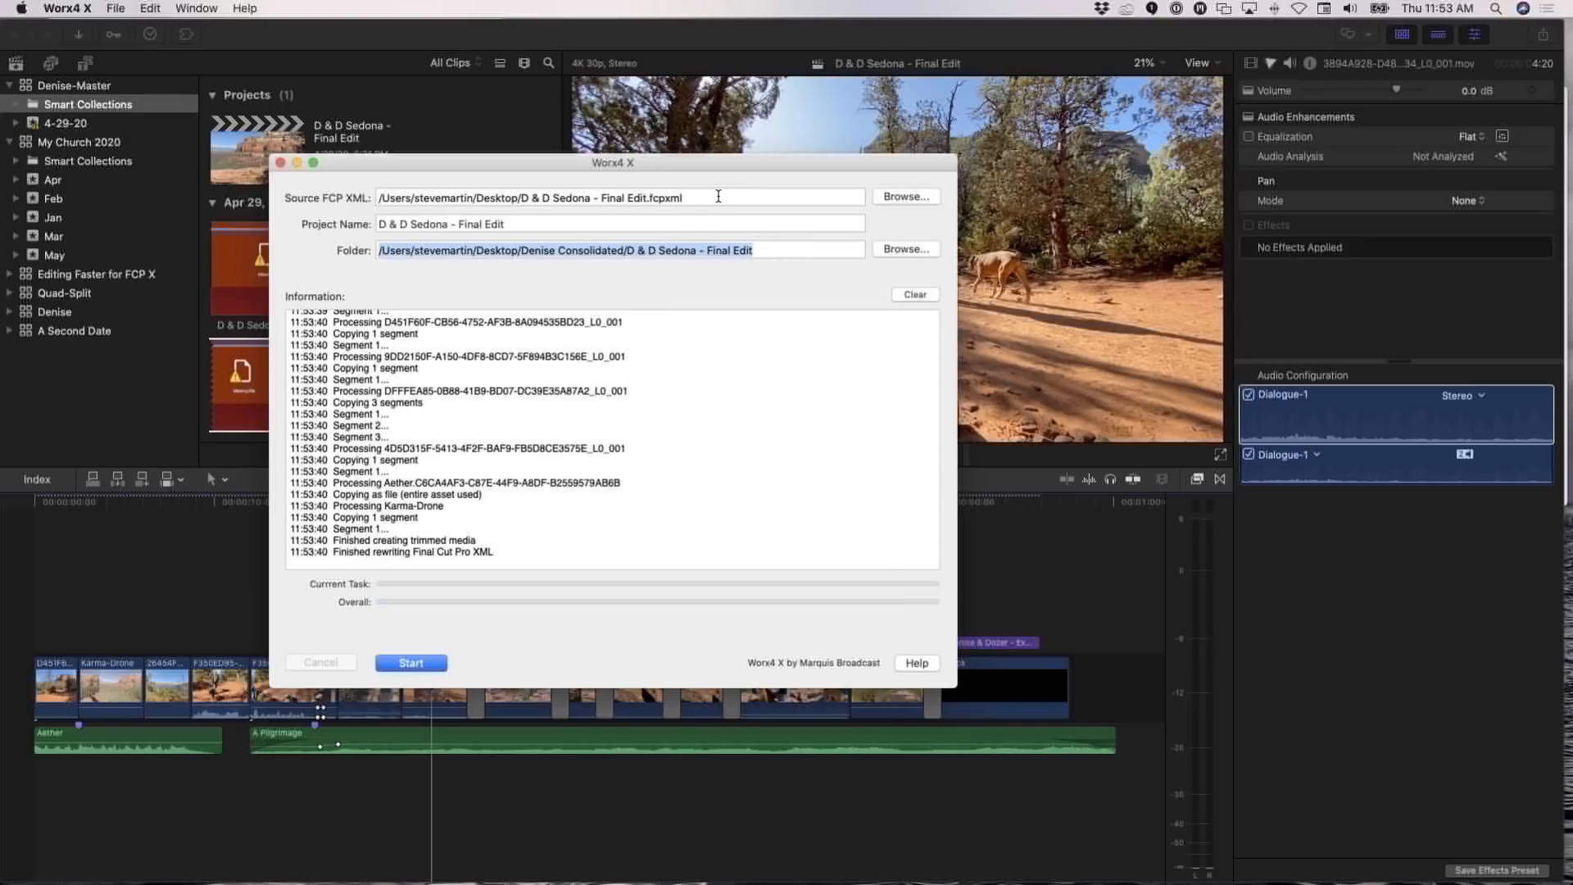
# Switch to Finder and bring up the Desktop folder's contents
pyautogui.press('super+Tab')
pyautogui.press('Tab')
pyautogui.press('Tab')
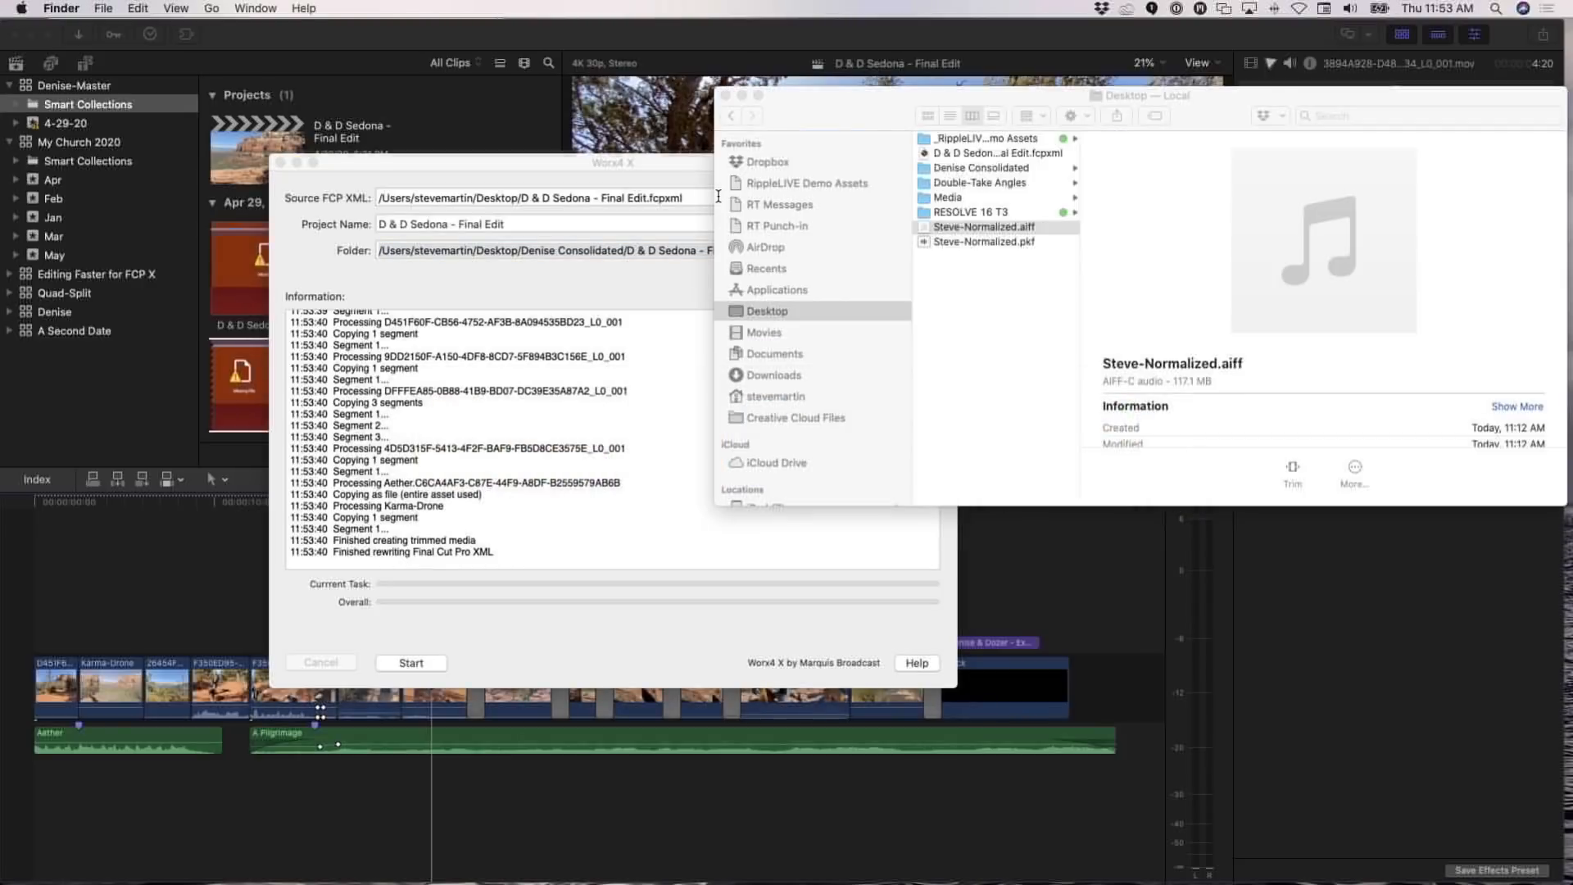
# Hide the other applications, enlarge the Finder window and open the "D & D Sedona - Final Edit" folder inside "Denise Consolidated"
pyautogui.press('super+alt+h')
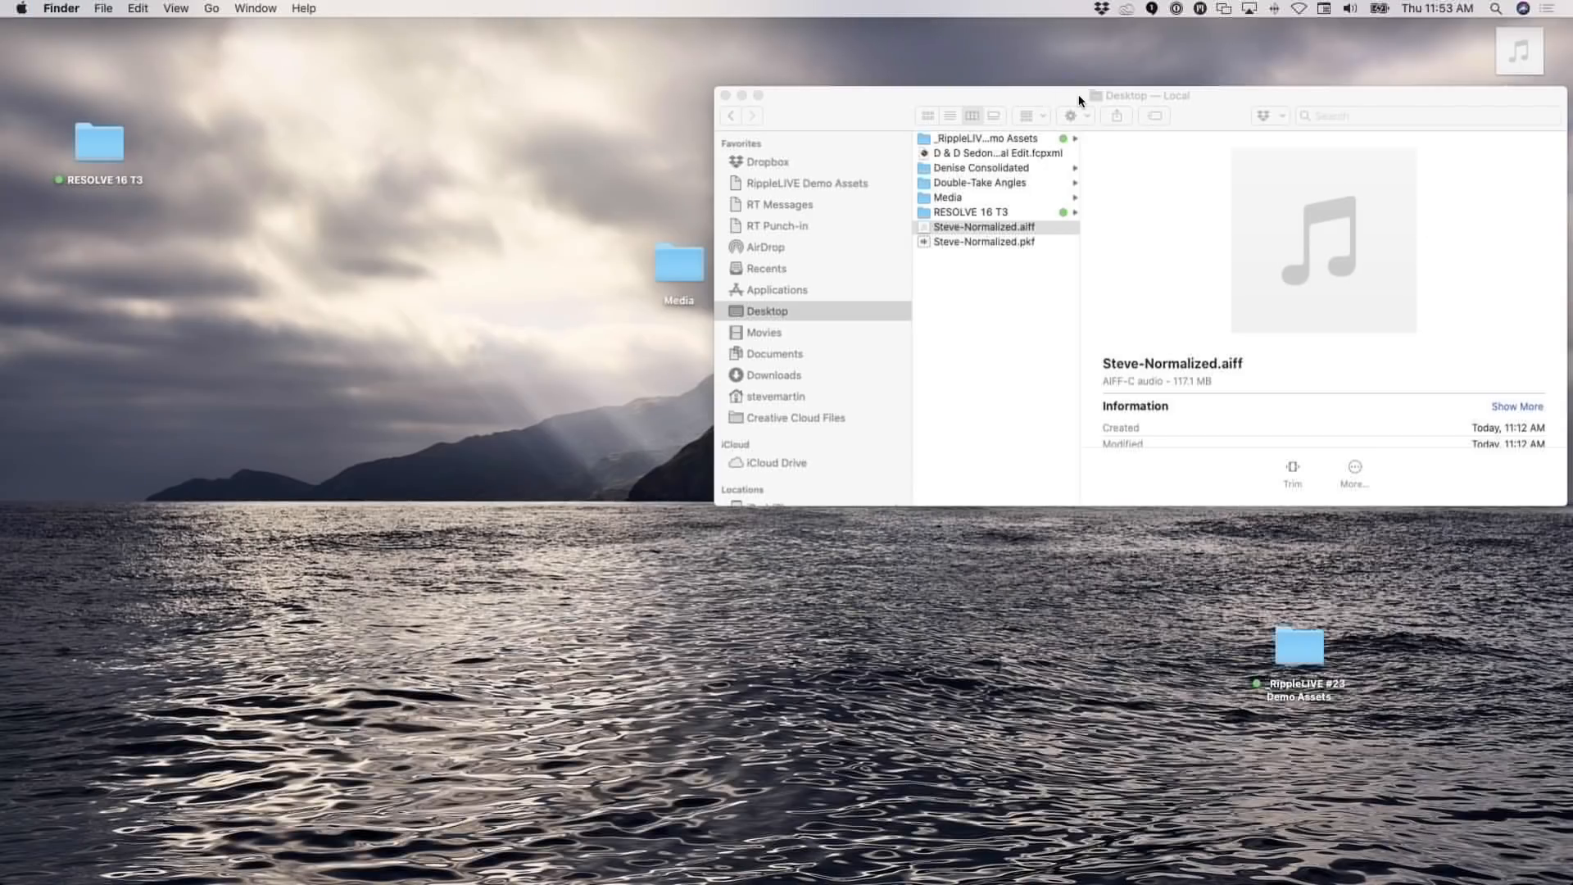
pyautogui.moveTo(1188, 102); pyautogui.dragTo(602, 48)
pyautogui.doubleClick(1511, 339)
pyautogui.moveTo(861, 393); pyautogui.dragTo(1433, 862)
pyautogui.click(633, 68)
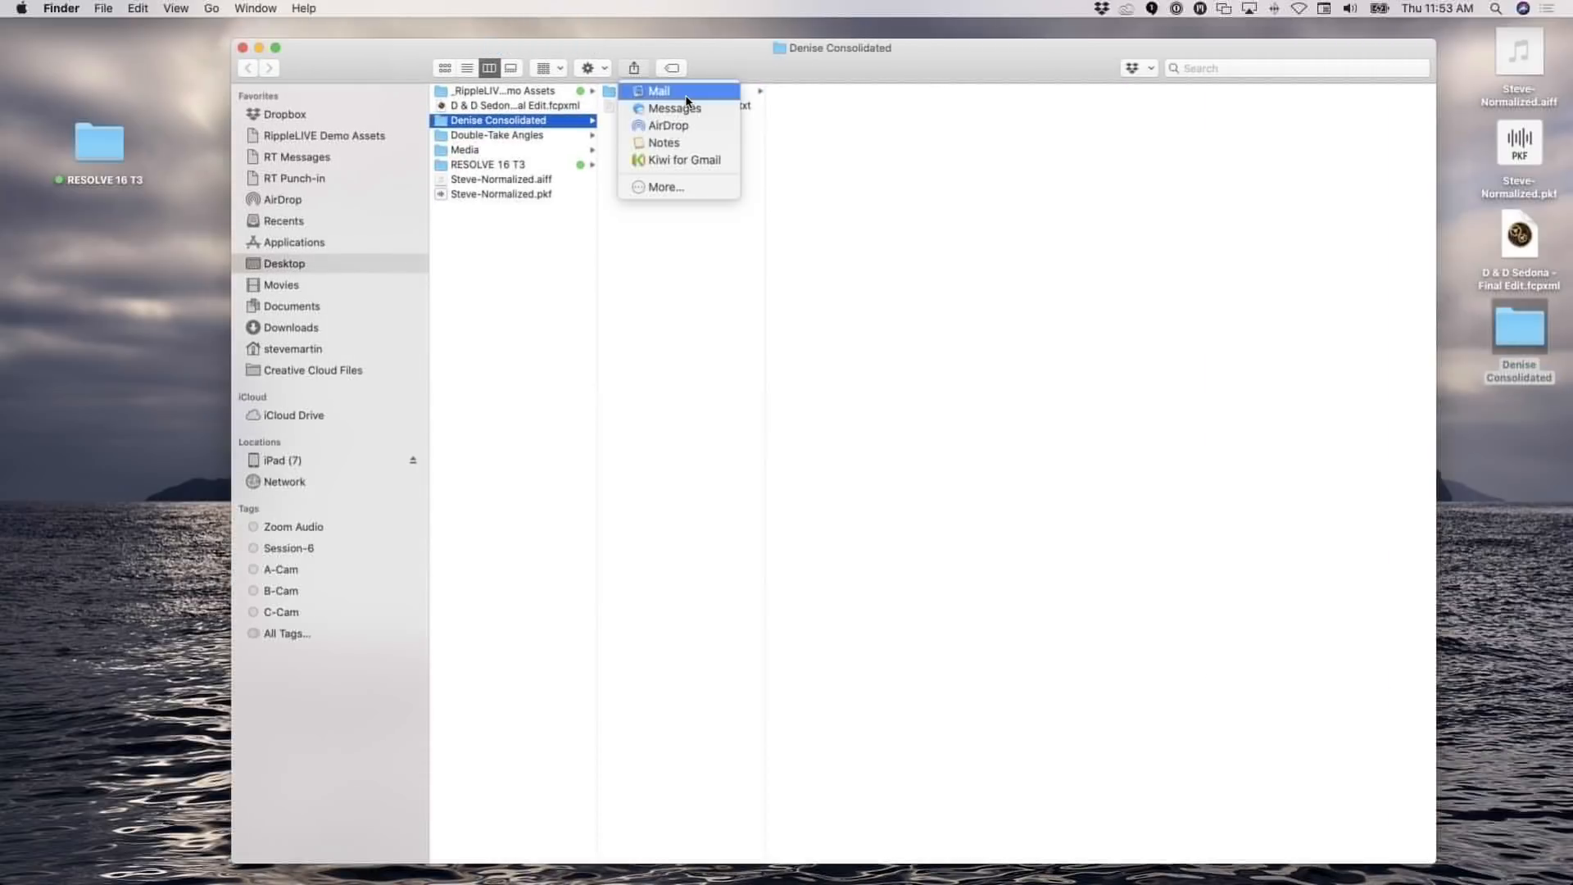
pyautogui.click(947, 123)
pyautogui.click(642, 92)
pyautogui.click(834, 93)
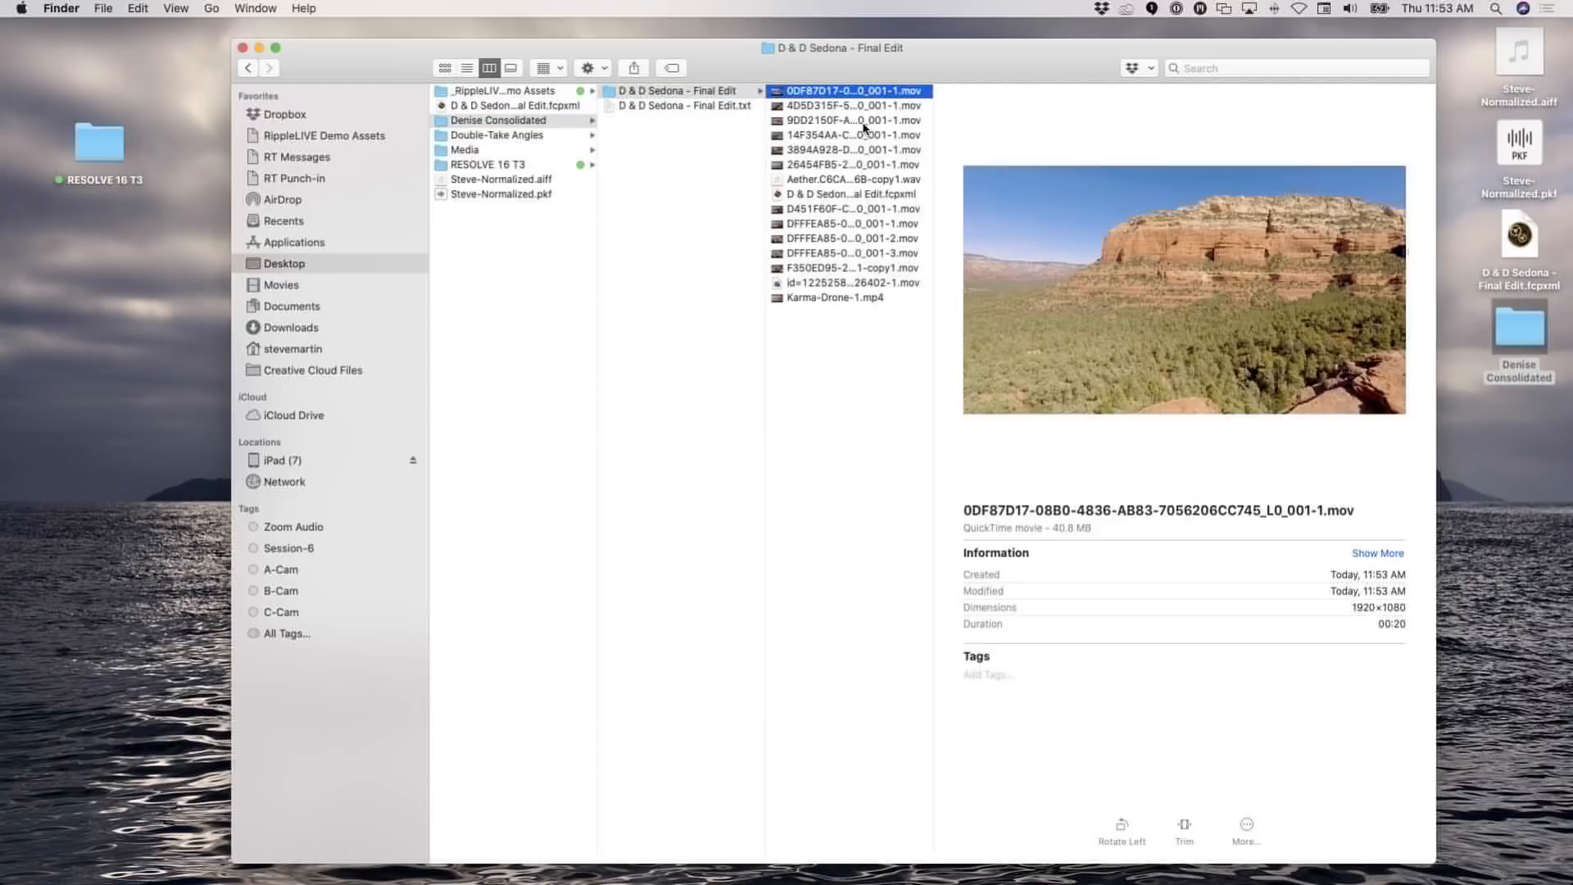
# Widen the file name column and review several trimmed clips' previews and durations in the consolidated folder
pyautogui.moveTo(930, 115); pyautogui.dragTo(1016, 113)
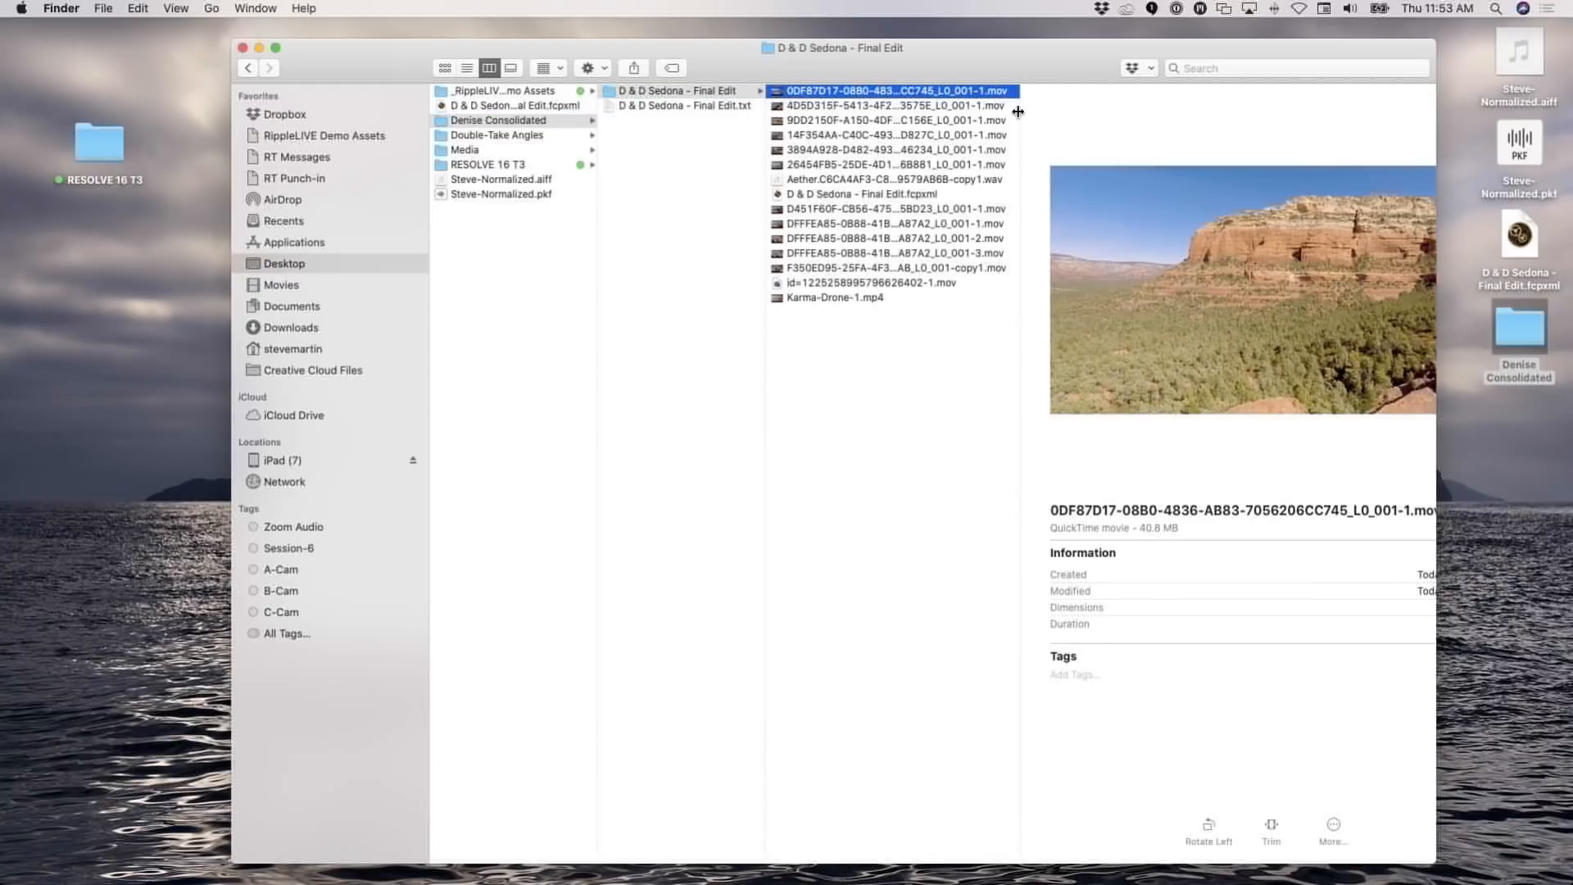
pyautogui.click(956, 136)
pyautogui.click(879, 153)
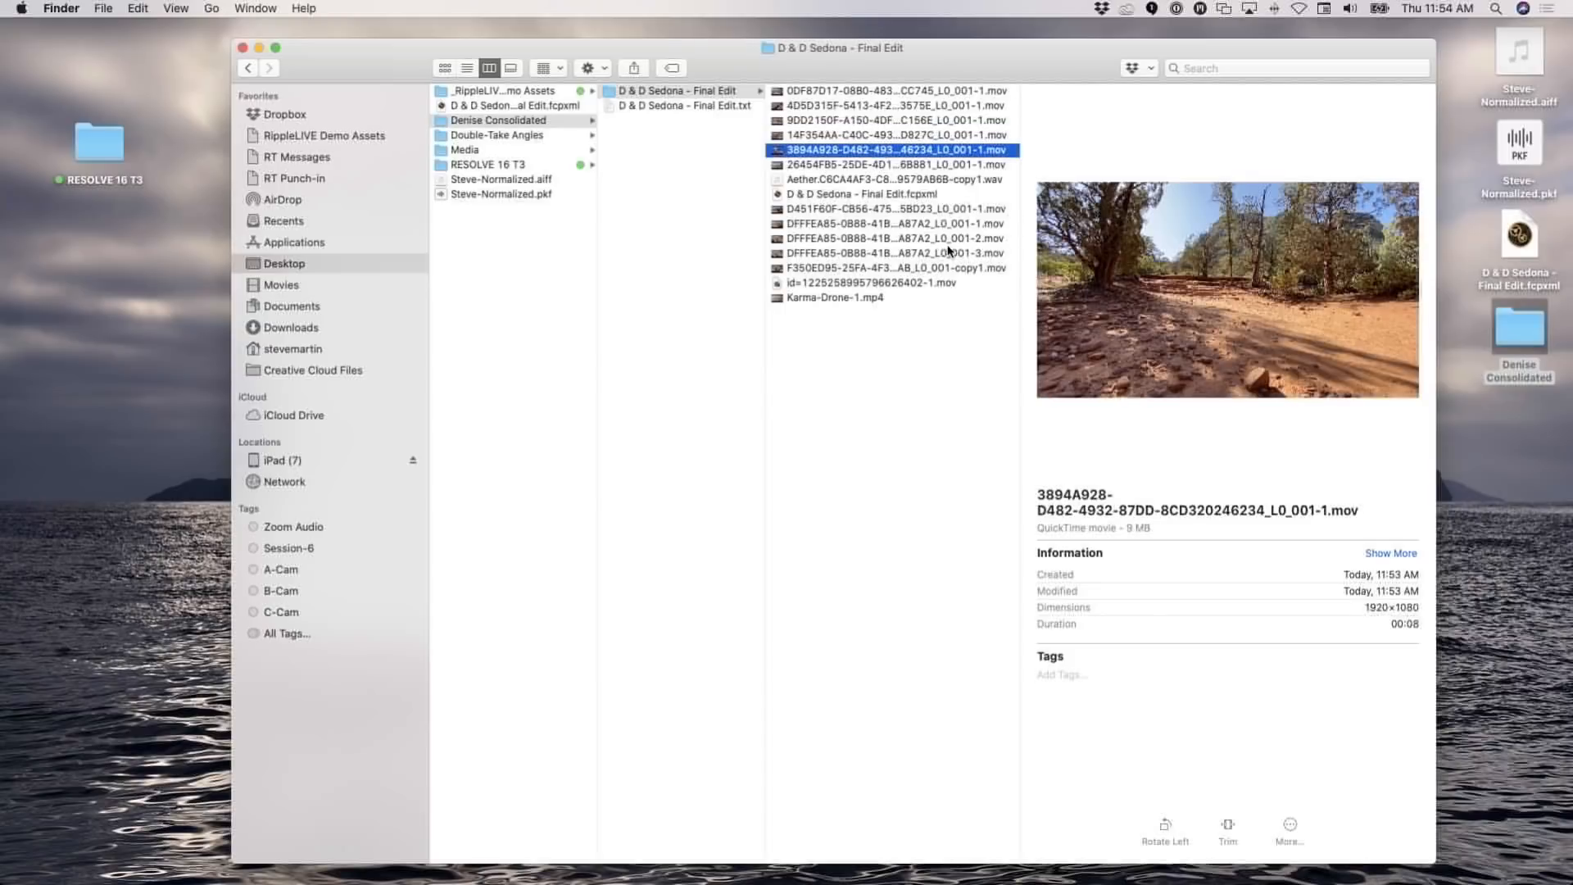
pyautogui.click(892, 225)
pyautogui.click(878, 254)
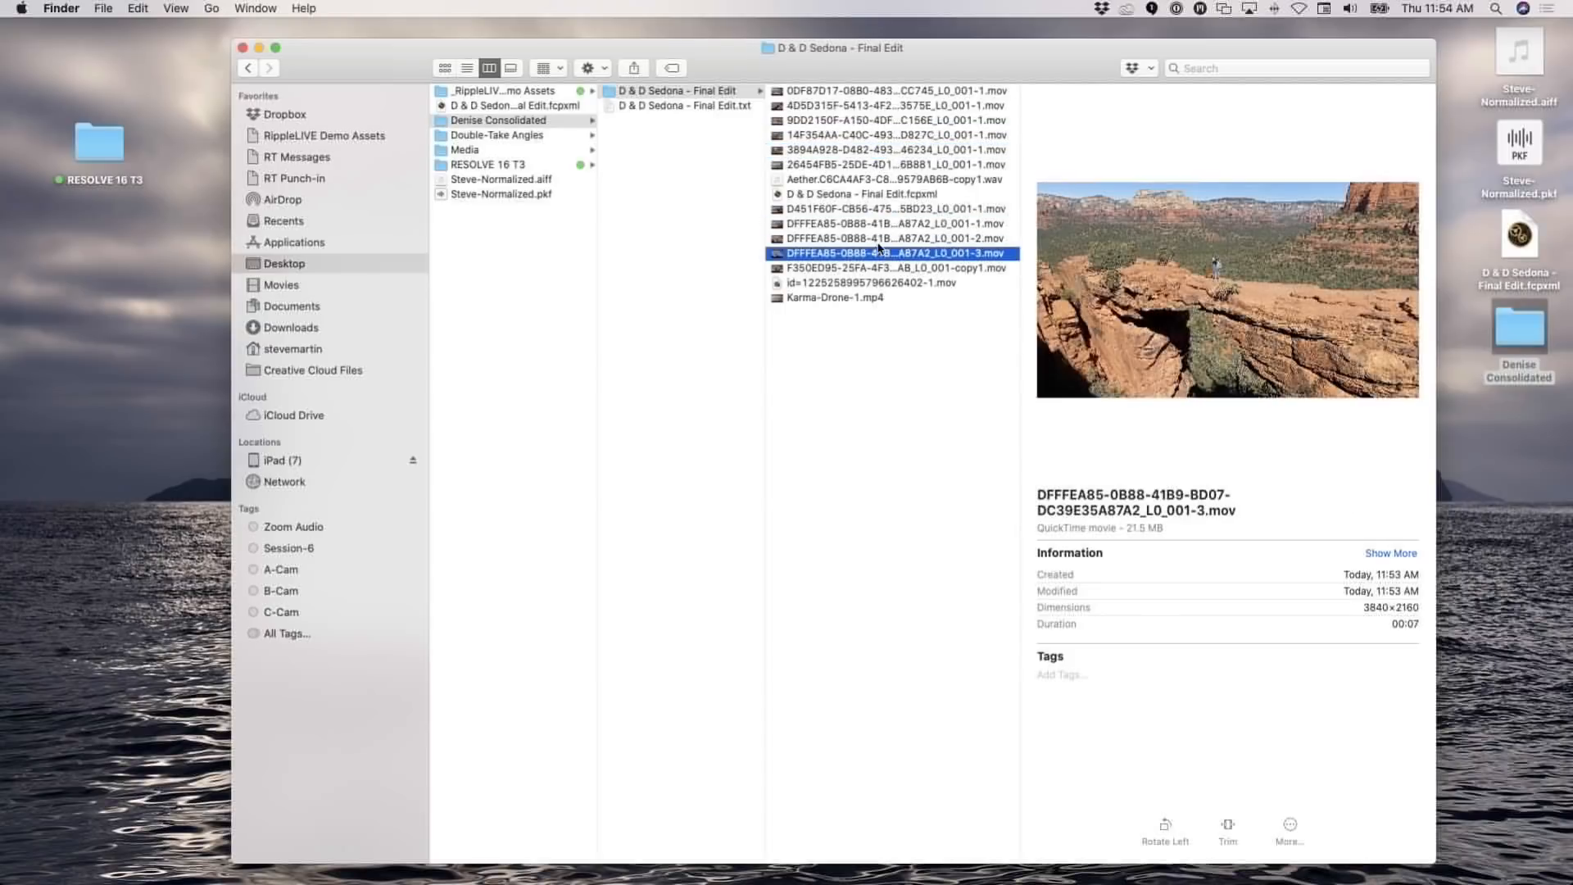
pyautogui.click(881, 150)
pyautogui.click(888, 121)
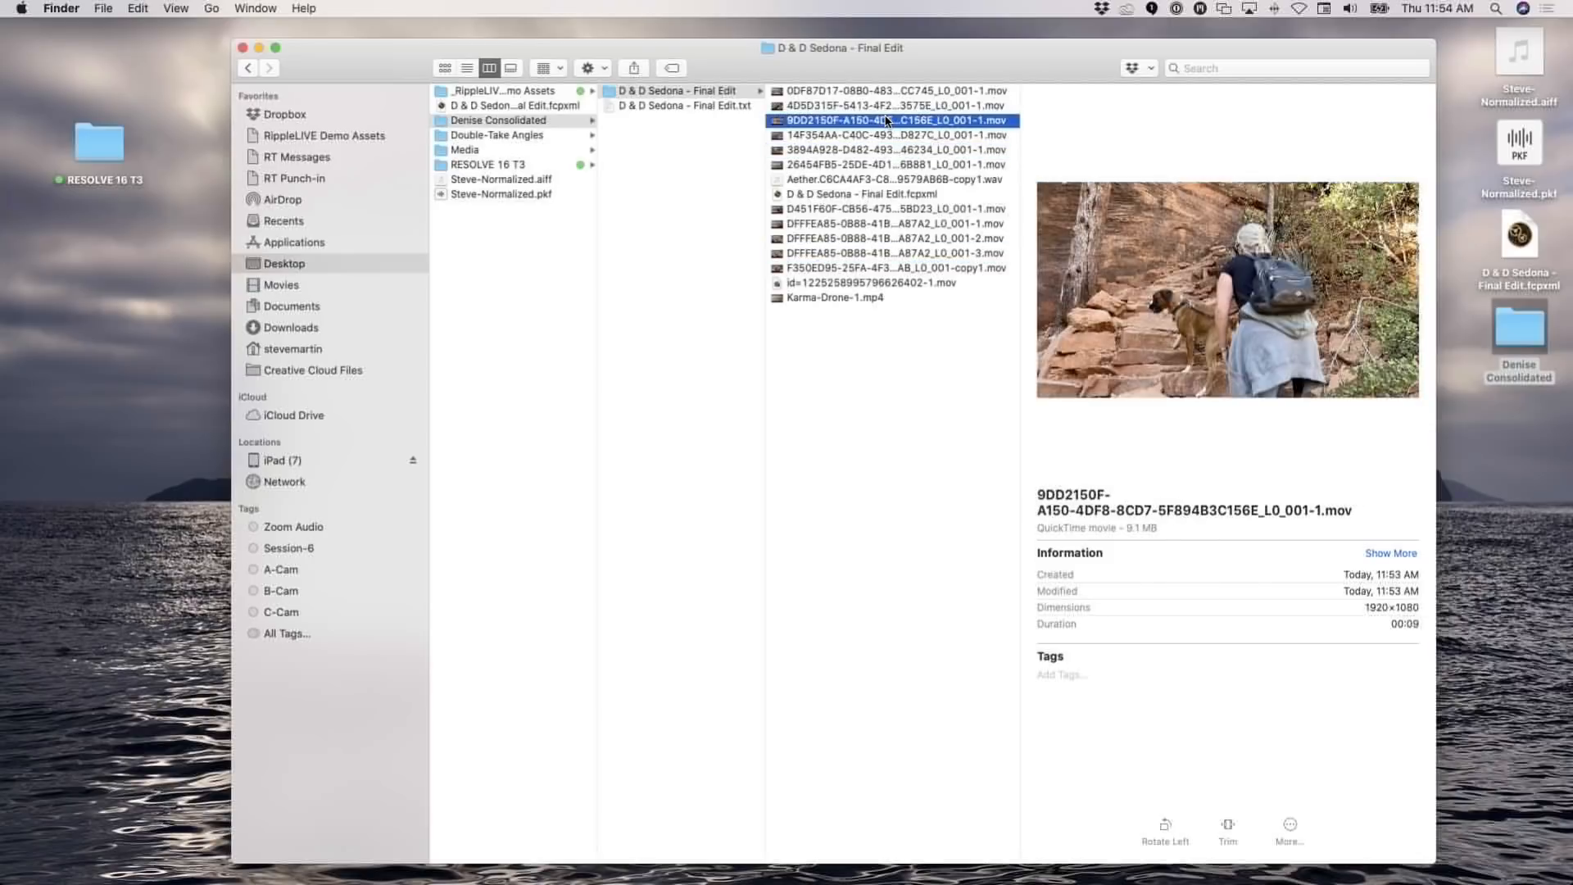
# Open the consolidated "D & D Sedona - Final Edit.fcpxml" in Final Cut Pro and import it into a new library named "Denise Consolidated"
pyautogui.click(865, 359)
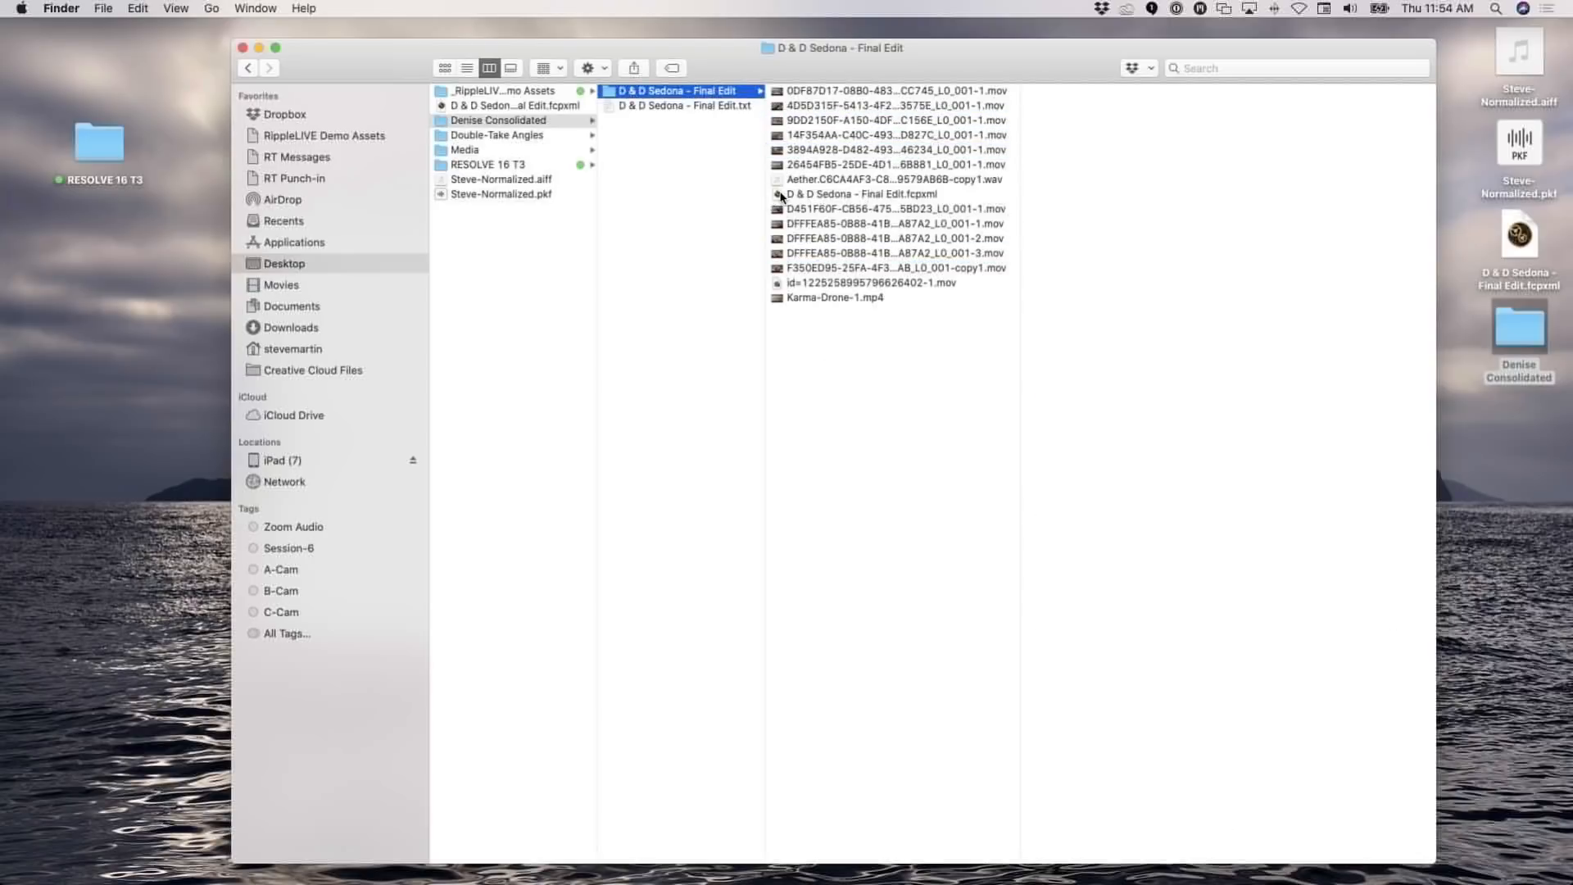
pyautogui.click(909, 197)
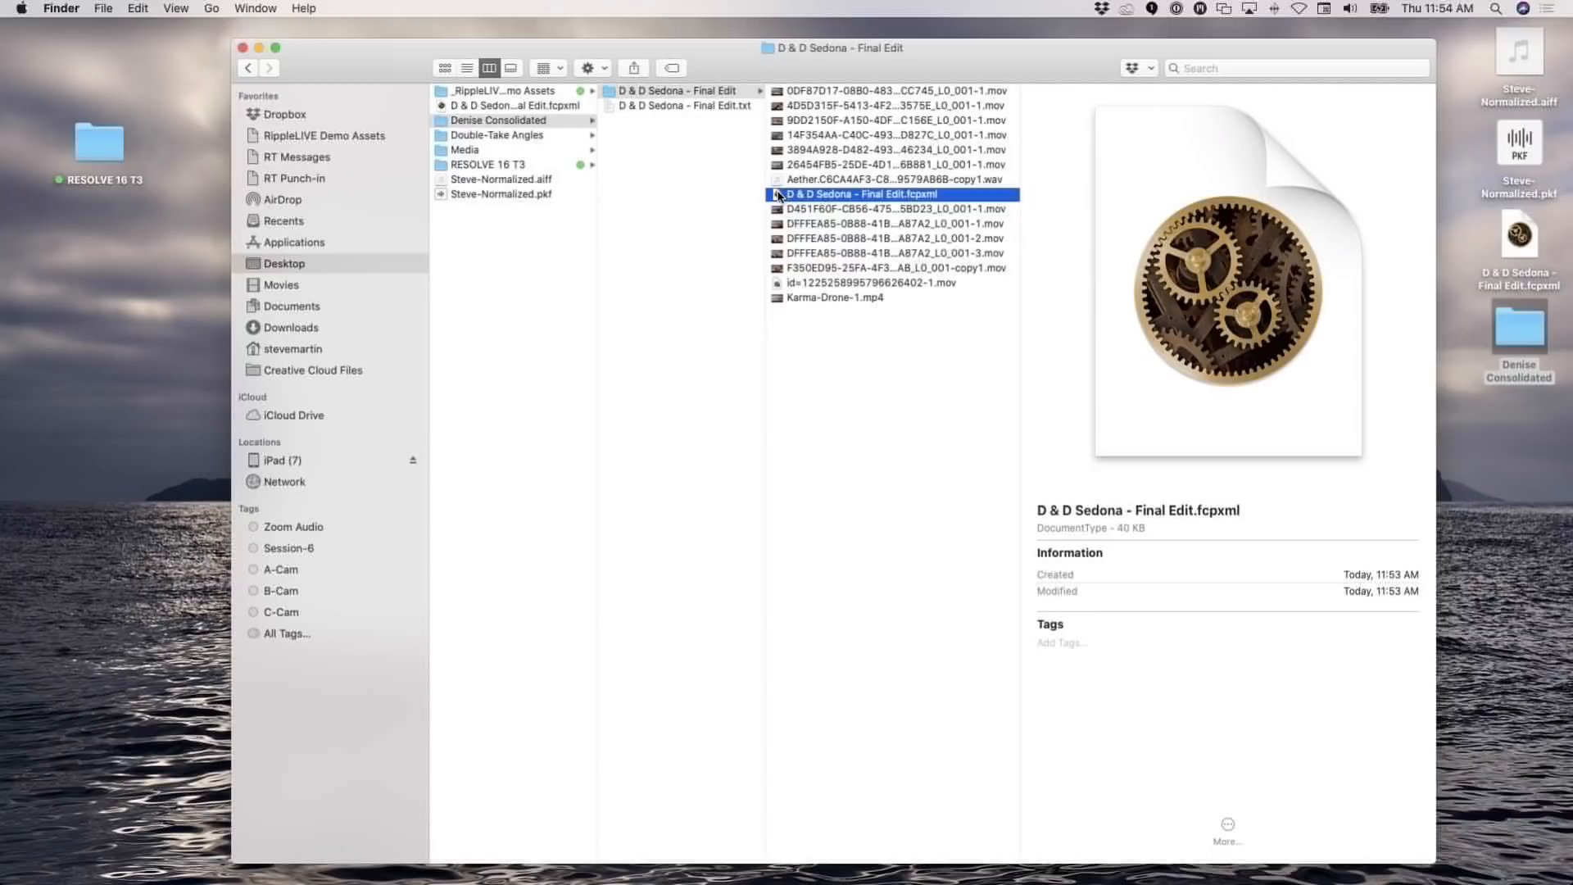
pyautogui.rightClick(779, 195)
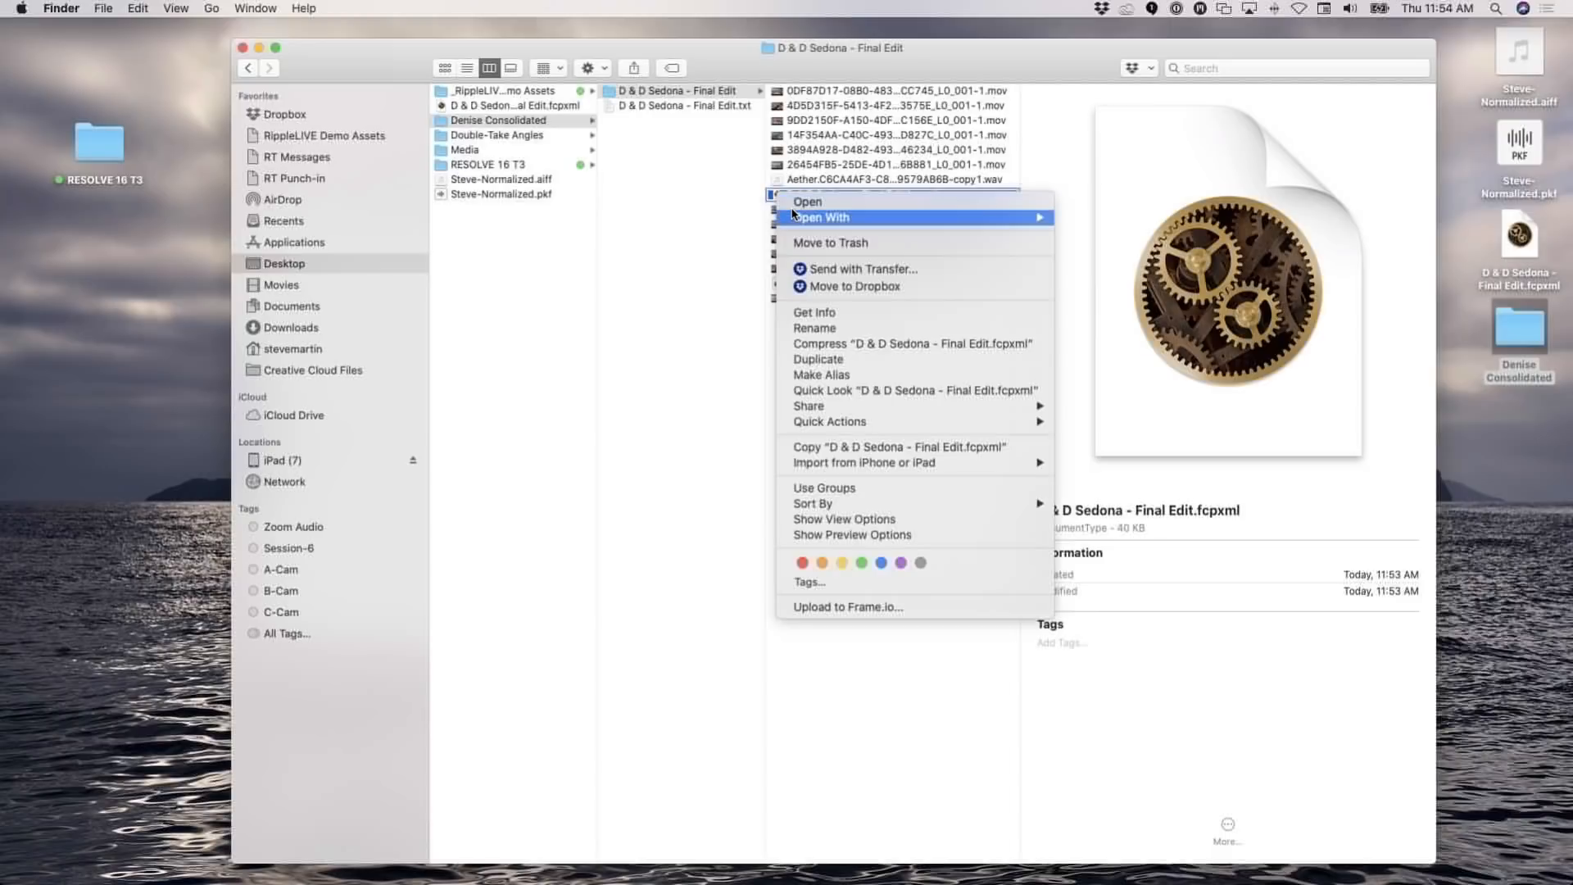
pyautogui.moveTo(793, 215)
pyautogui.click(1116, 243)
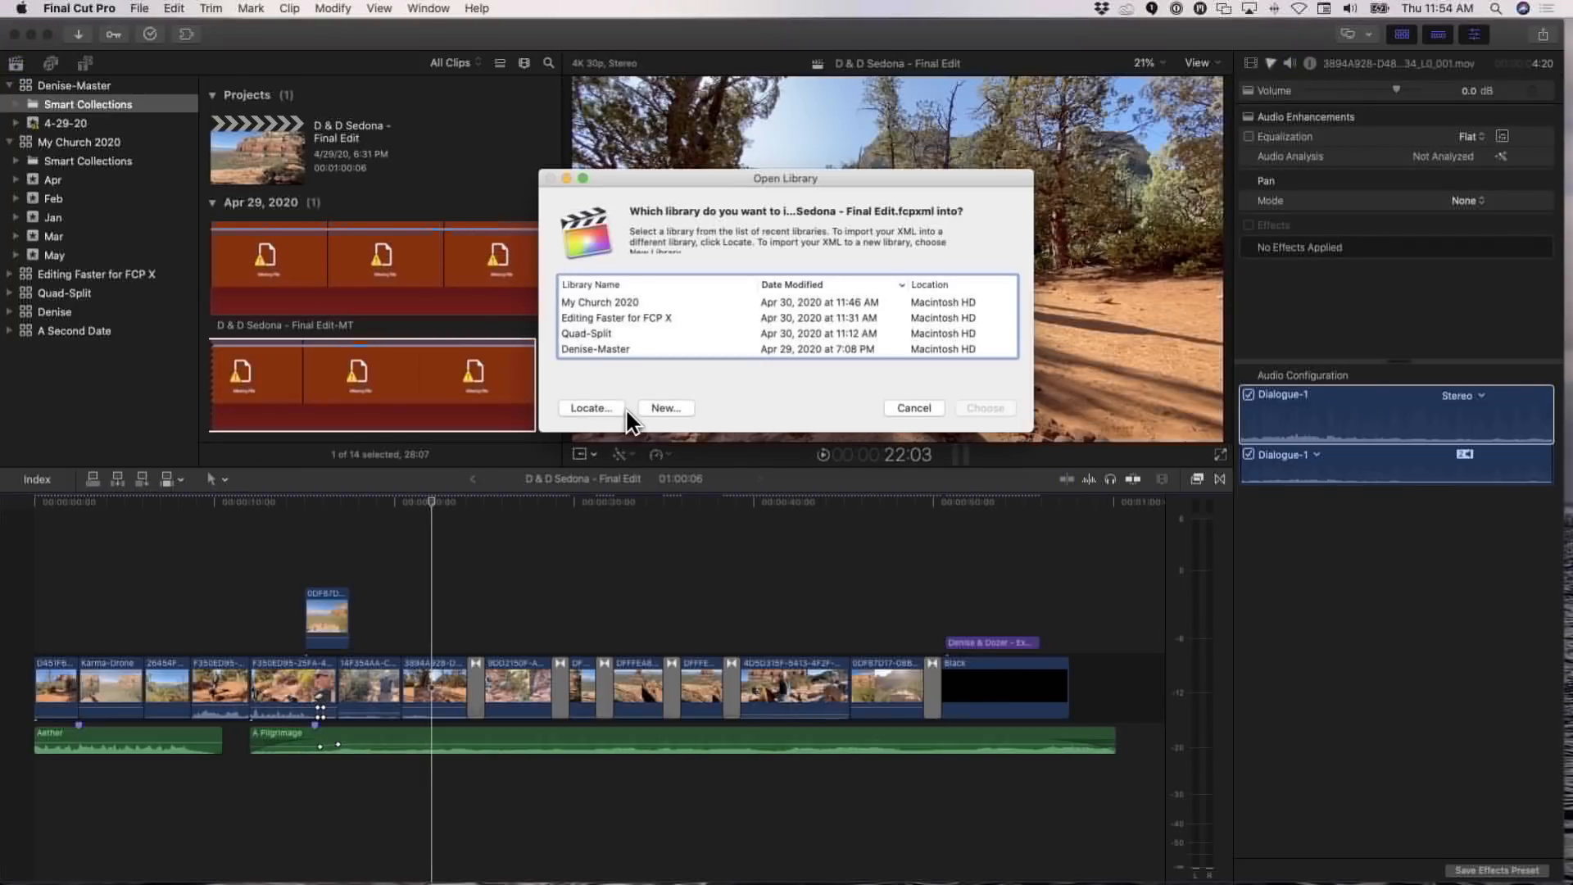
pyautogui.click(663, 408)
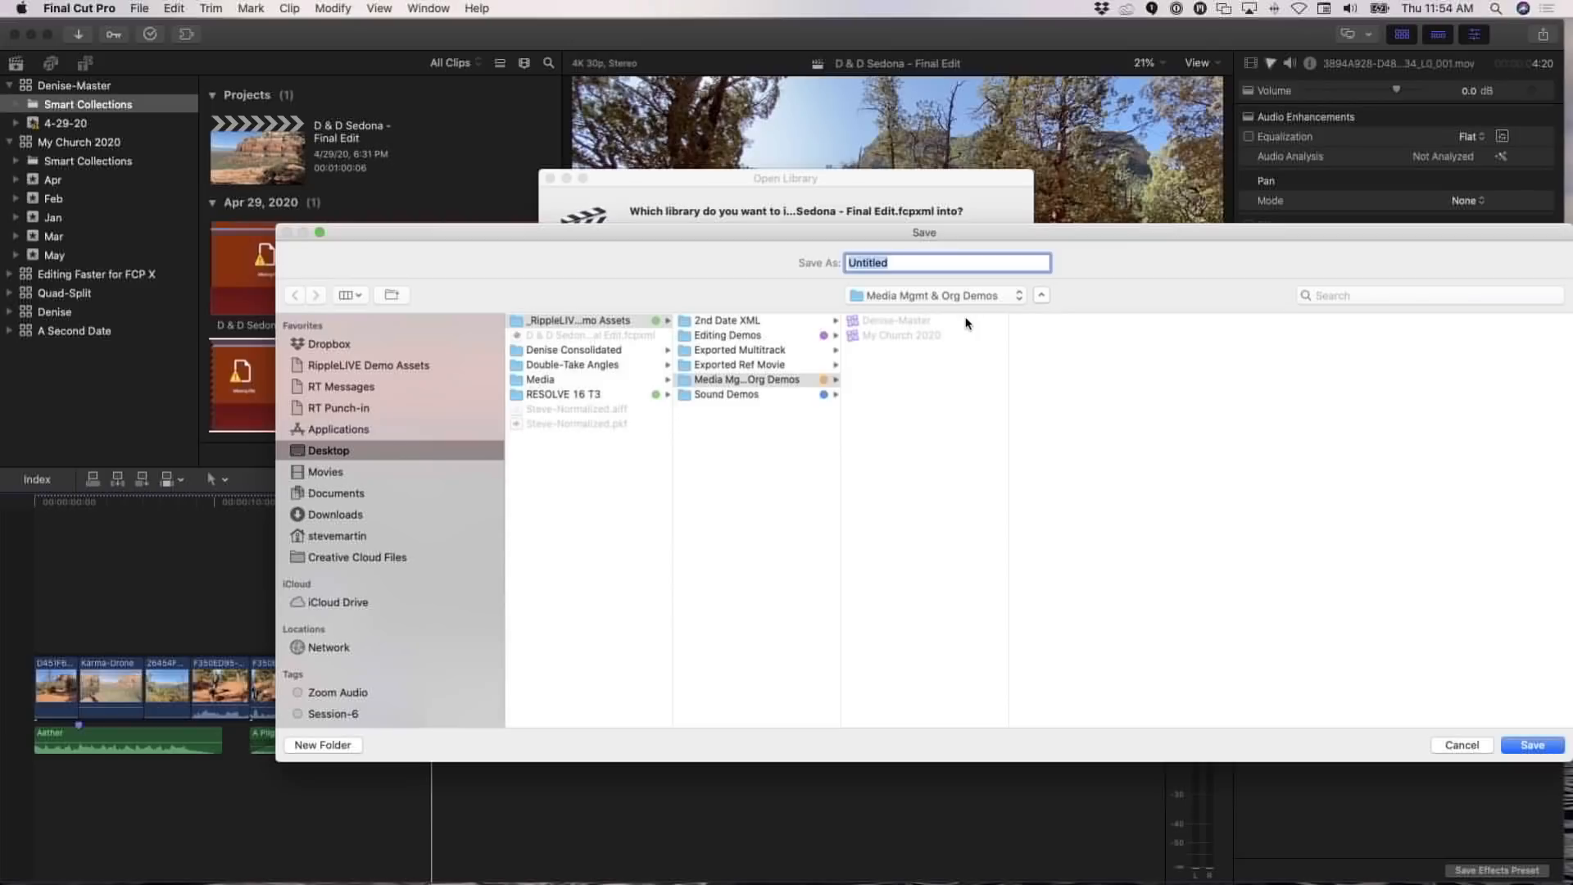
pyautogui.write('Dens')
pyautogui.press('Return')
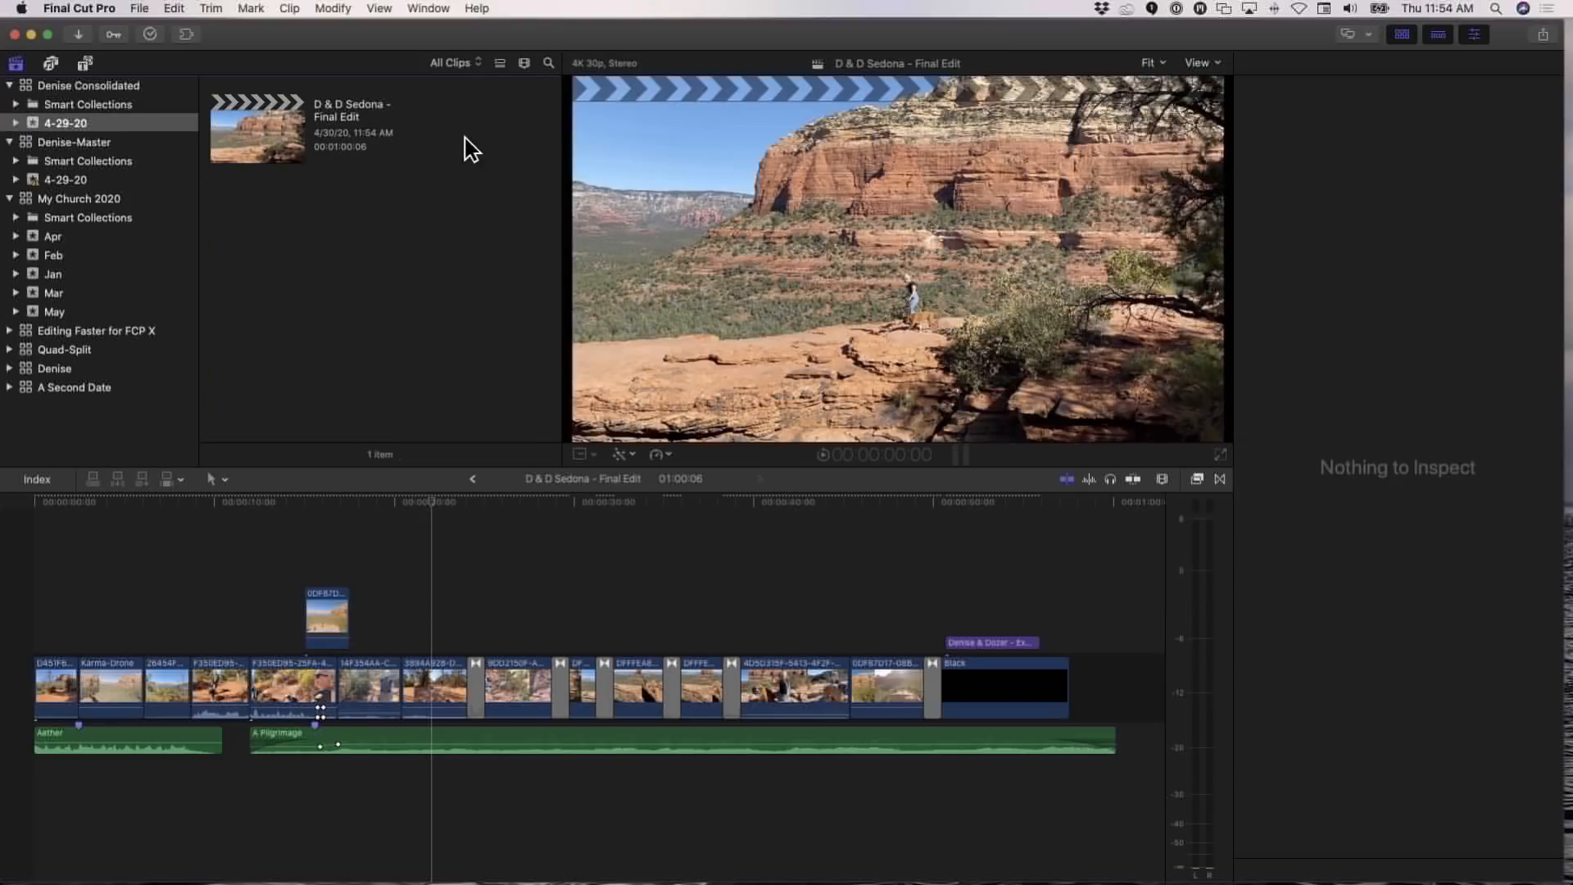
# Open the "D & D Sedona - Final Edit" project from the "Denise Consolidated" library, show the inspector and preview the 9DD2150F clip
pyautogui.click(252, 144)
pyautogui.press('super+4')
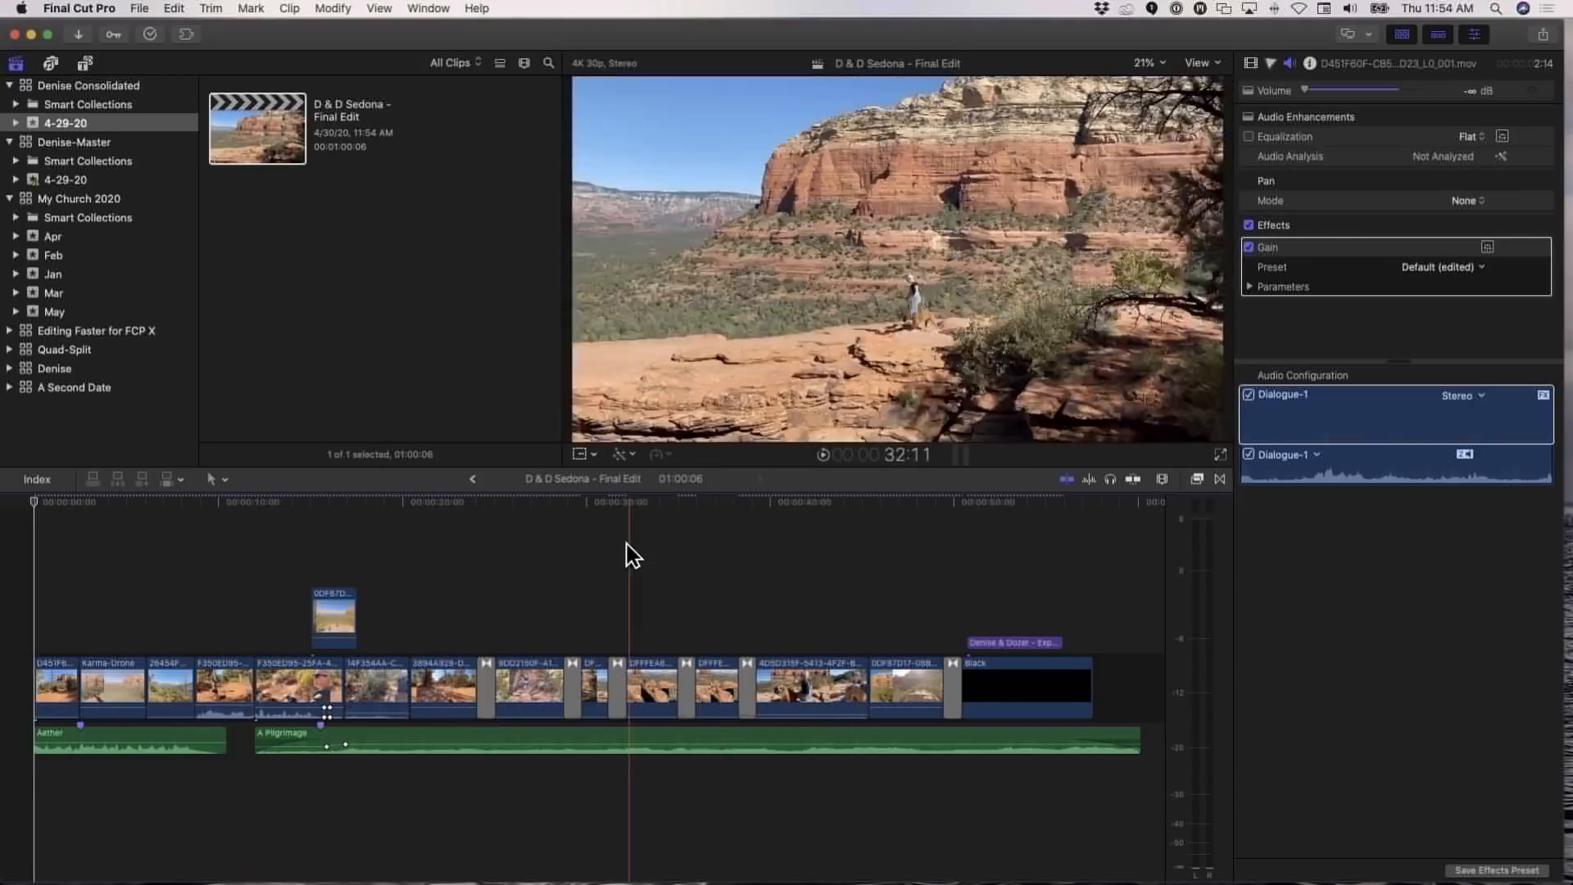
pyautogui.click(531, 590)
pyautogui.click(516, 672)
pyautogui.click(562, 587)
pyautogui.click(535, 616)
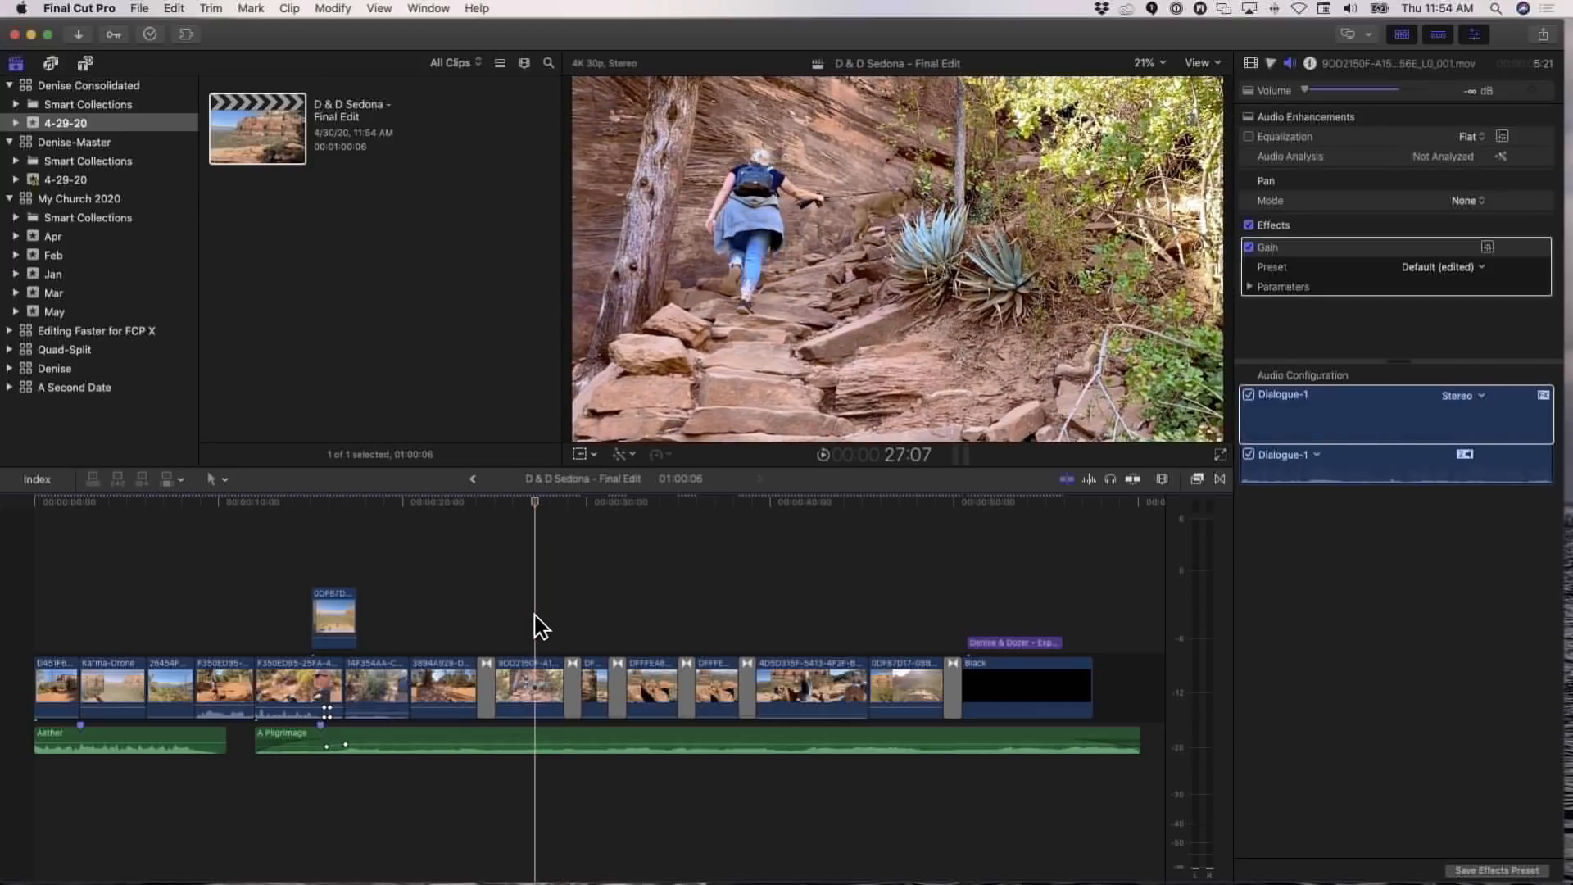
# Examine the trimmed clips' handles in the Precision Editor at the start of the 3894A928 clip and at the last 0DF87D17 edit
pyautogui.doubleClick(412, 683)
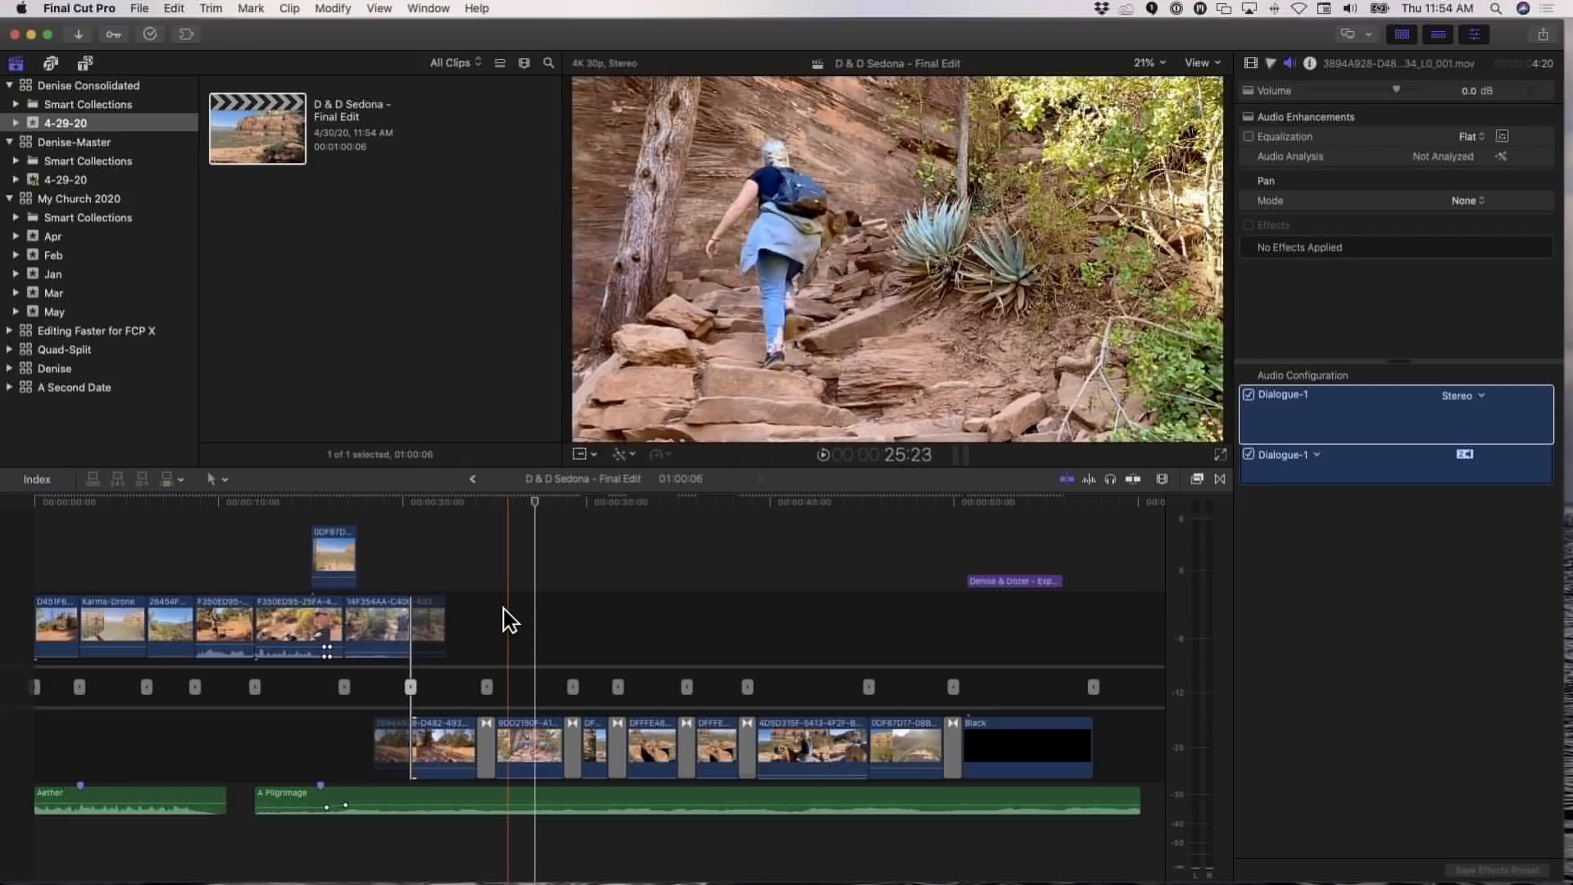
pyautogui.click(500, 500)
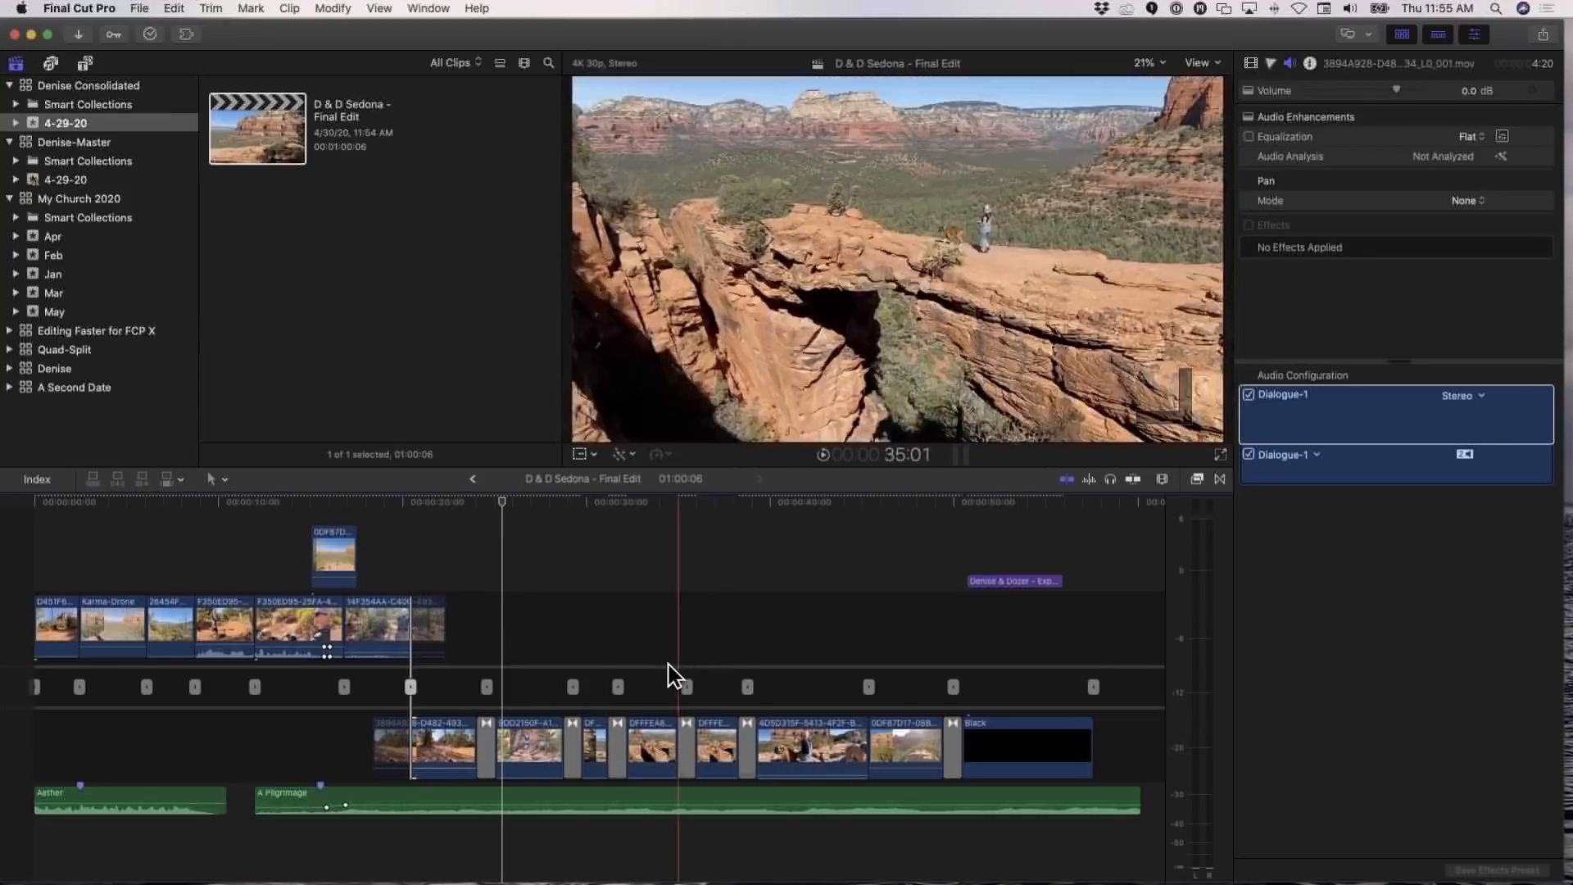
pyautogui.click(870, 687)
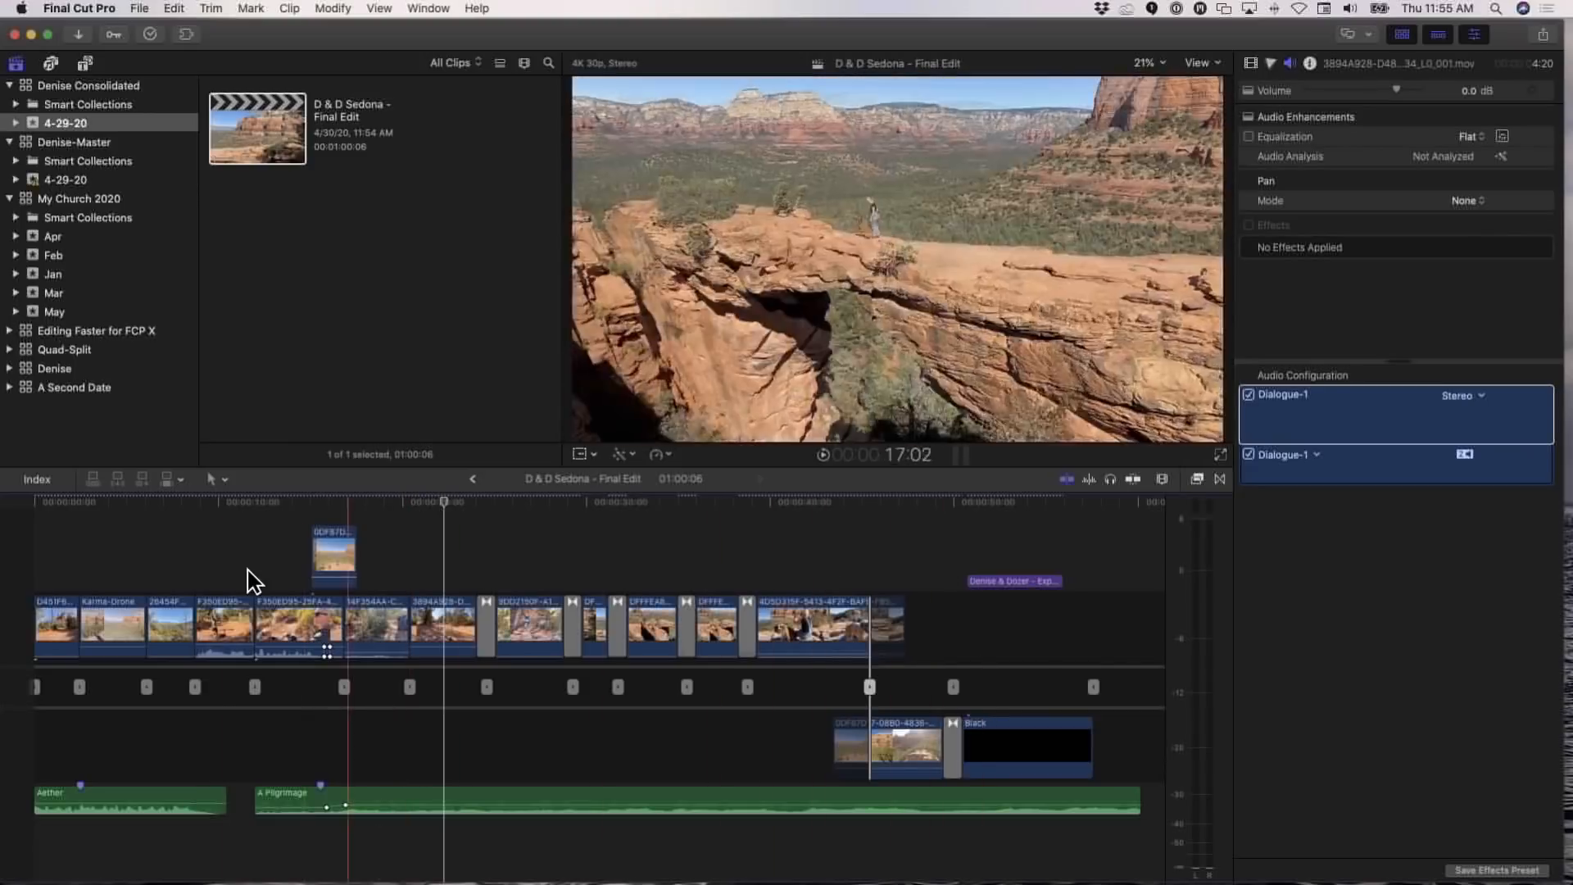
# View the "Denise-Master" library's storage properties, and return to the timeline at the DFFFEA85 clip
pyautogui.click(24, 145)
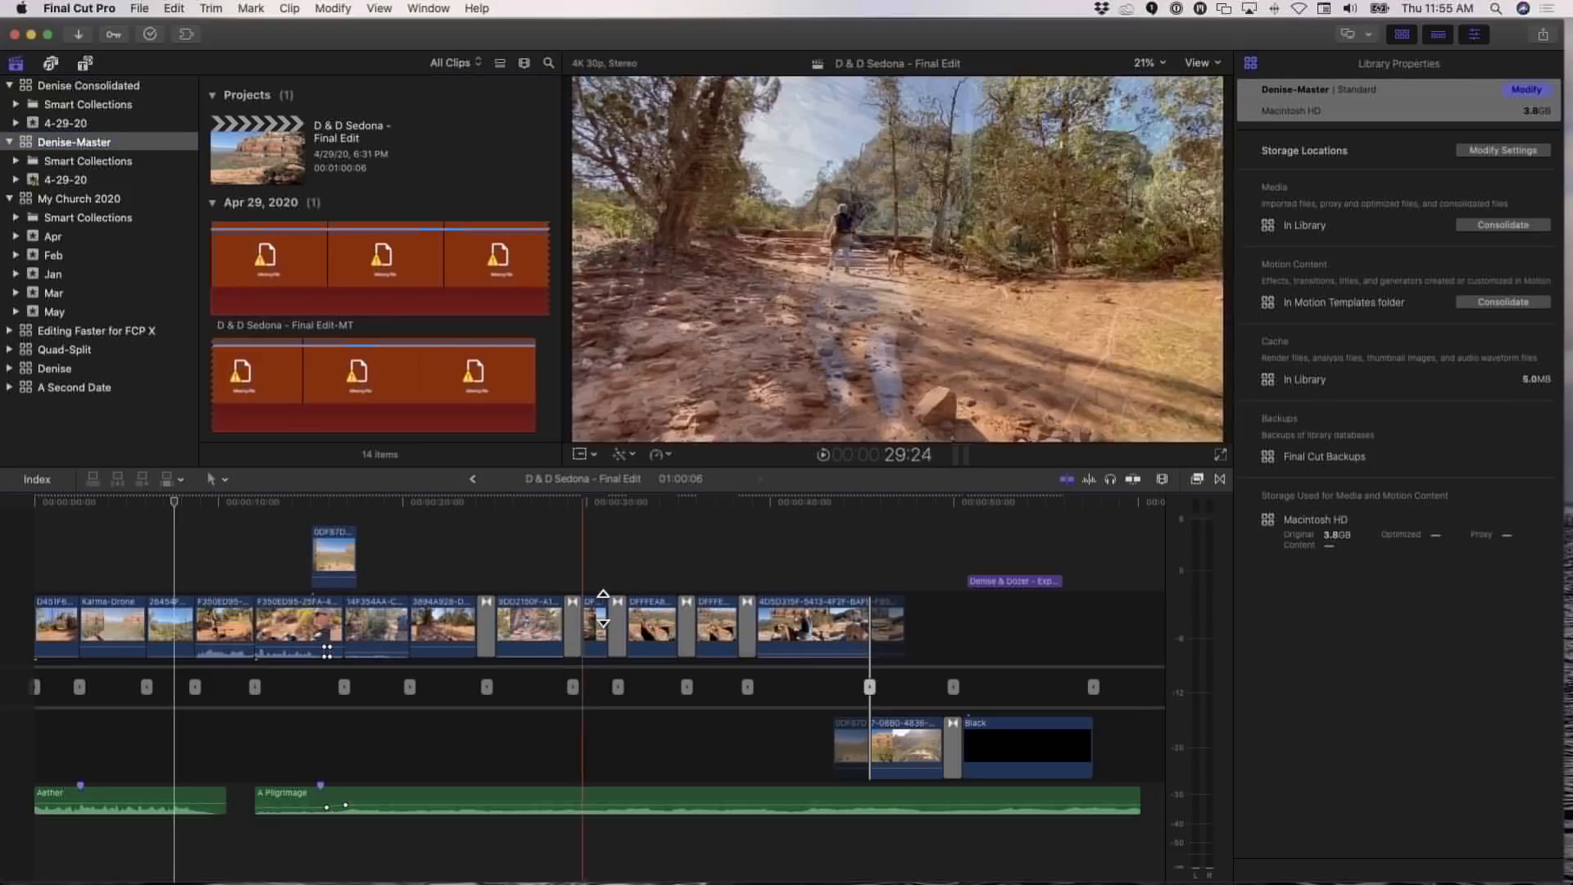
pyautogui.click(676, 564)
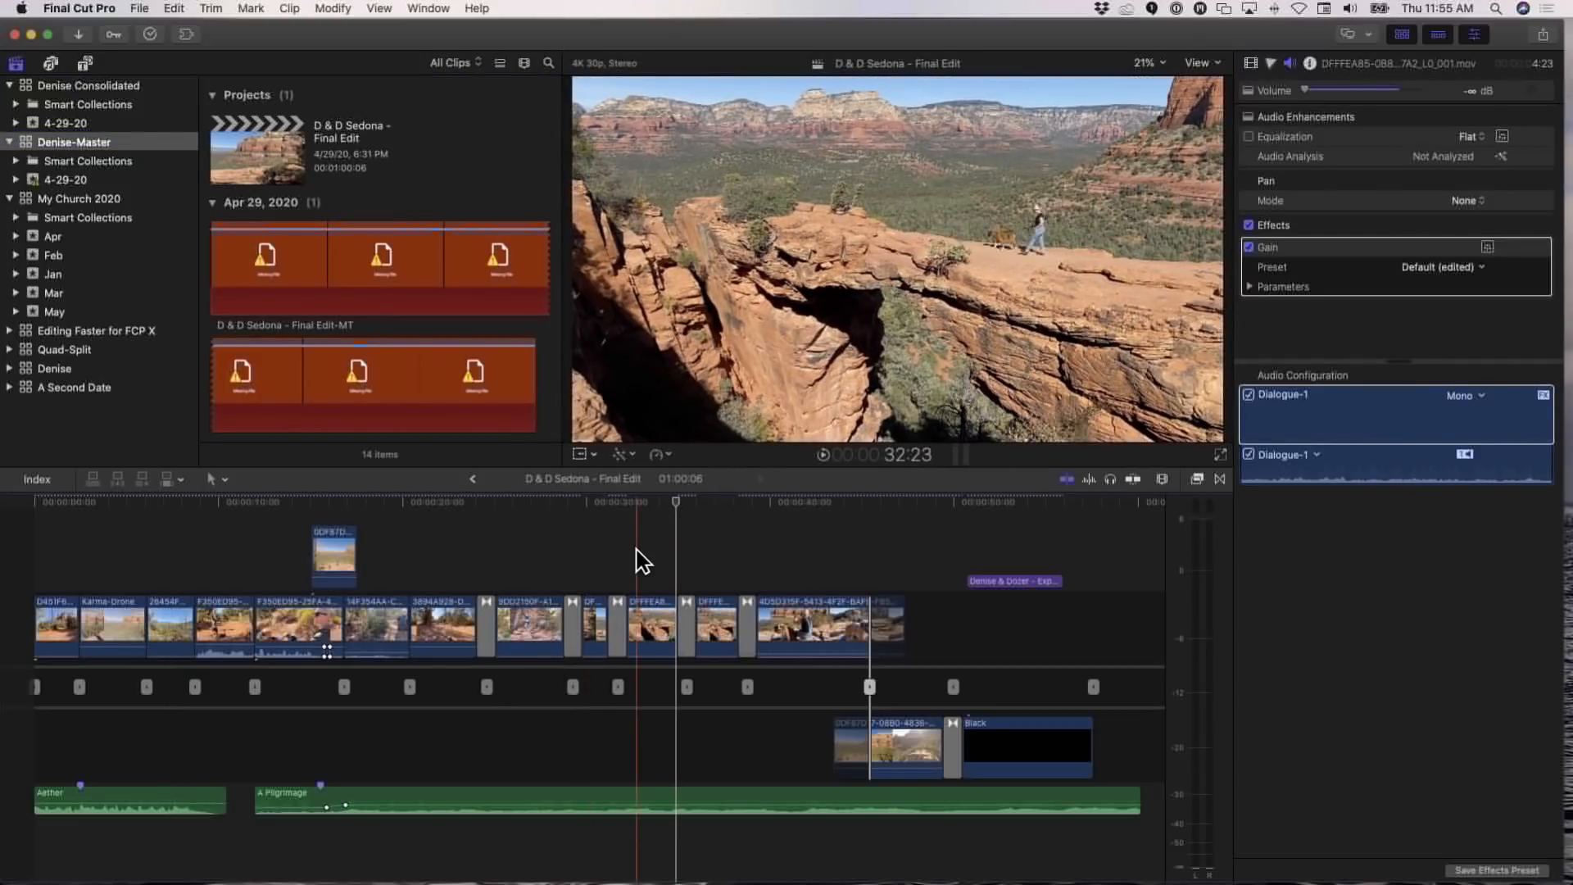
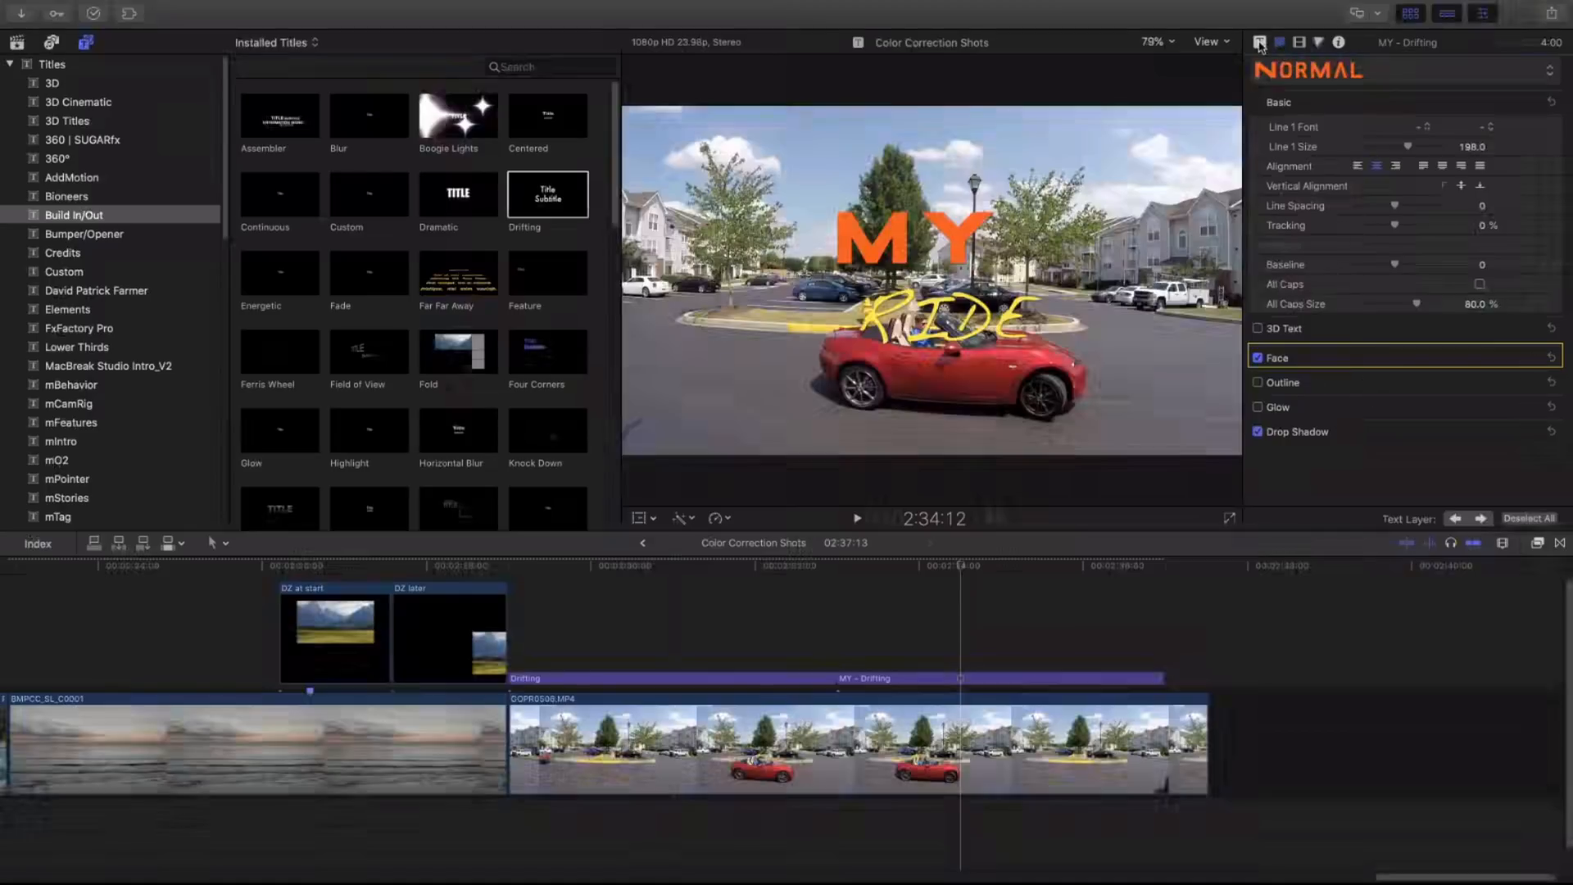
# Look through the saved text style presets and attribute-saving options for the "MY - Drifting" title, and dismiss the list
pyautogui.click(1407, 77)
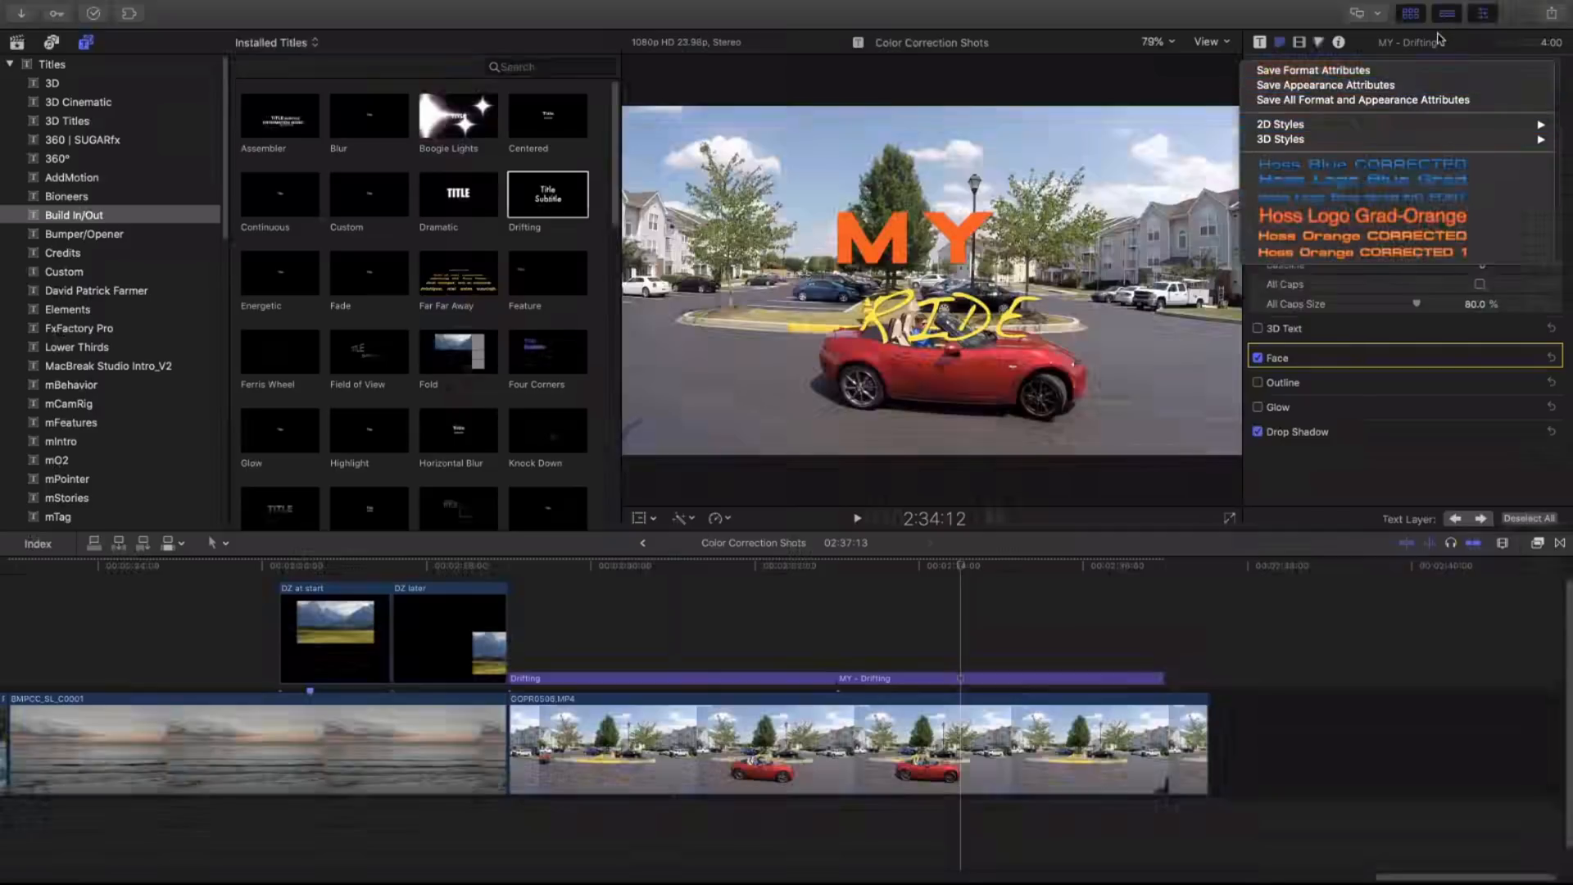
pyautogui.moveTo(1406, 141)
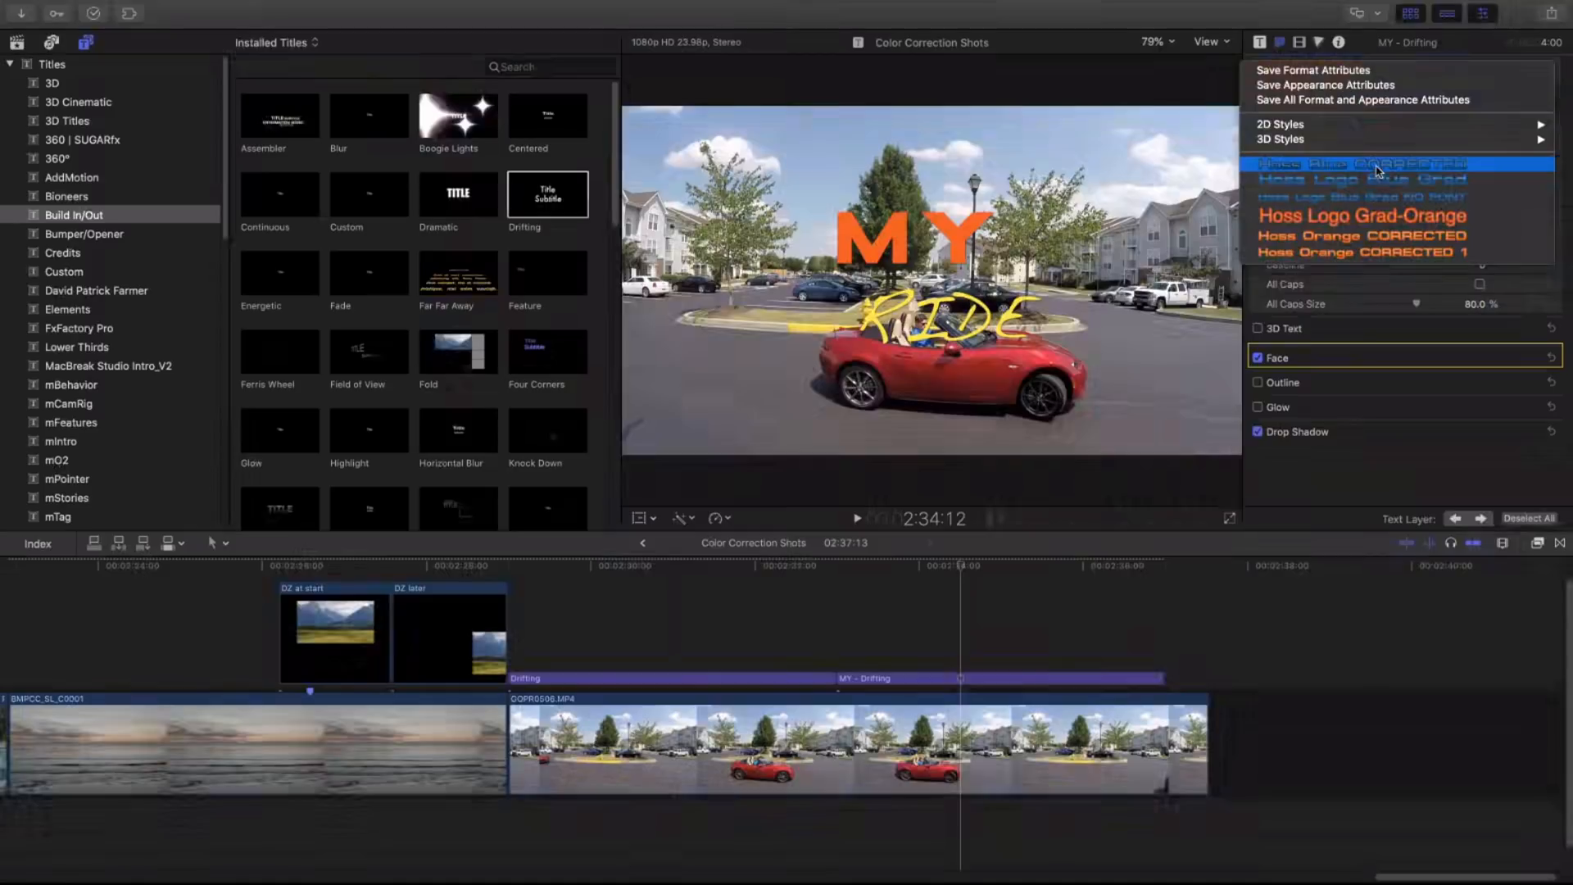
pyautogui.click(967, 576)
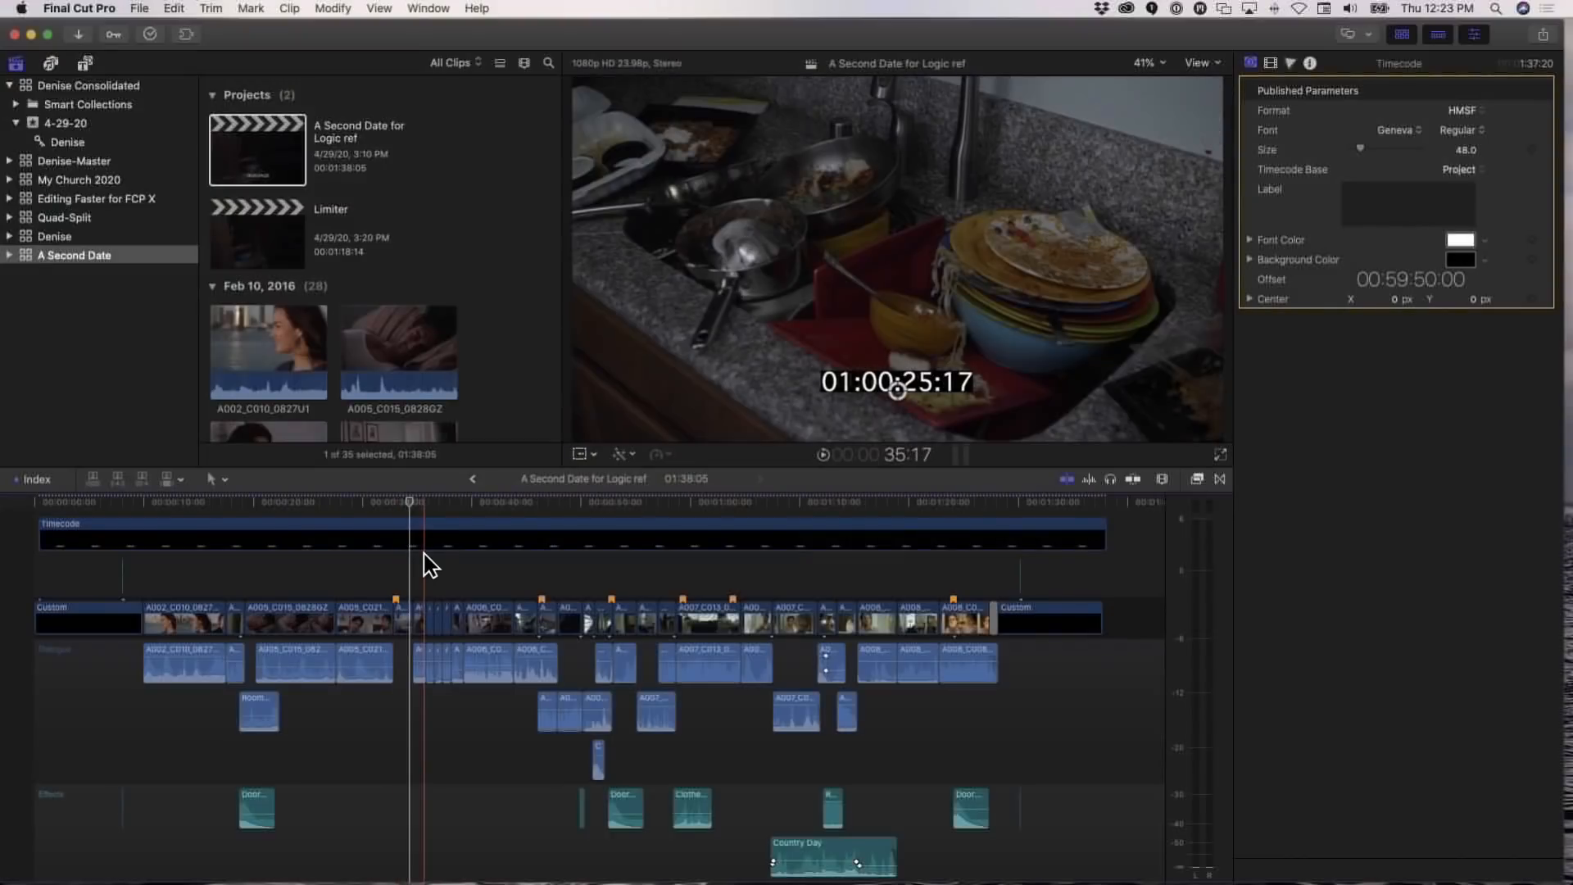
# Show the Roles list in the "A Second Date for Logic ref" timeline index and expand Dialogue and Effects into subrole lanes
pyautogui.click(424, 562)
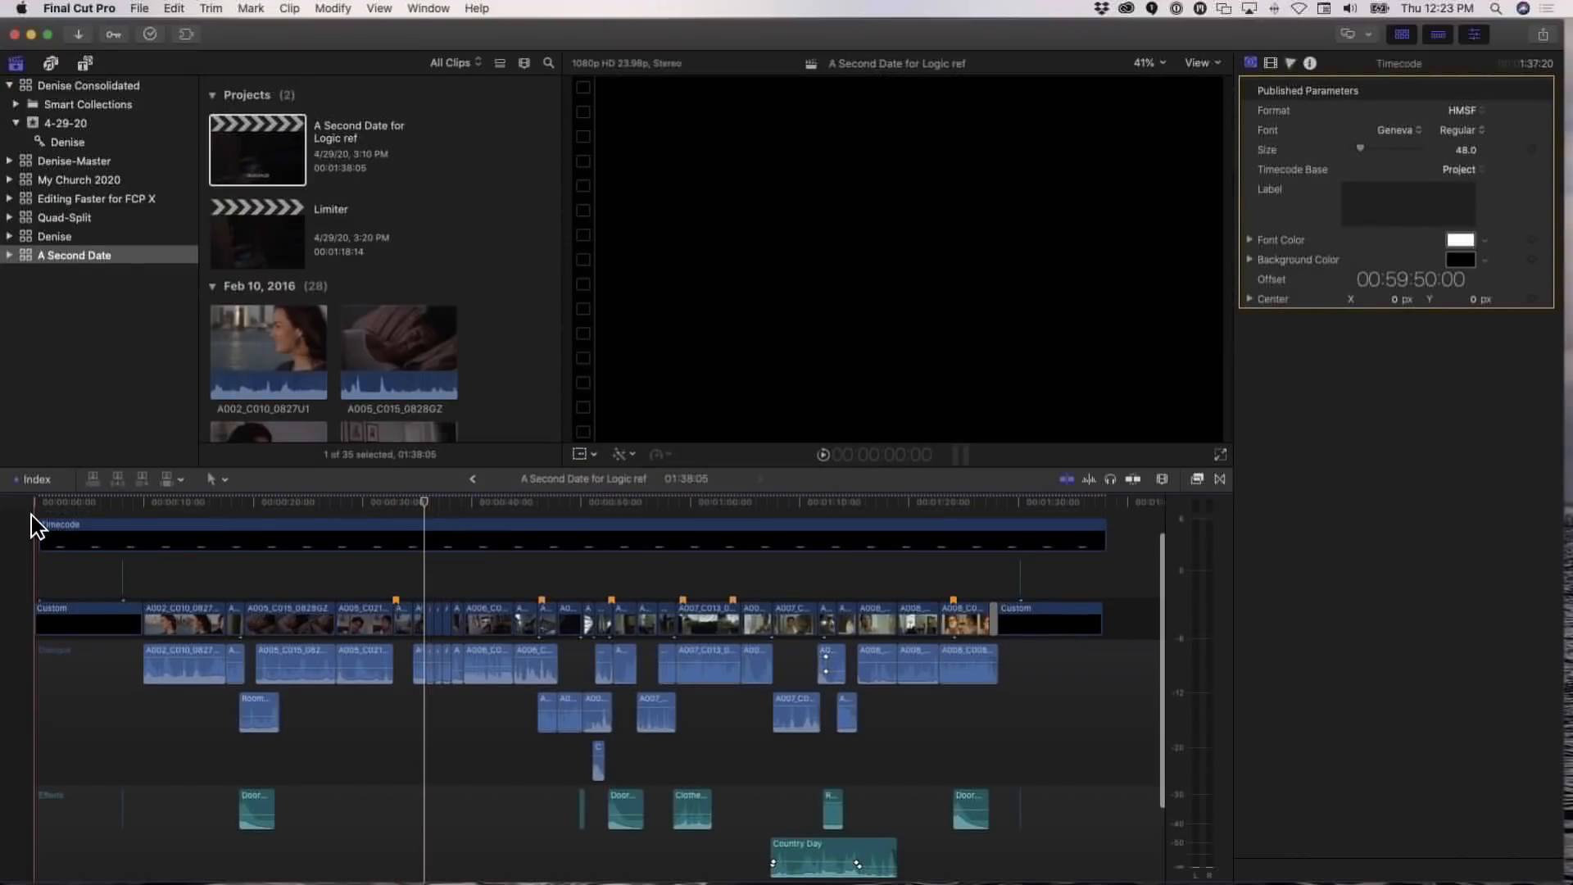
pyautogui.click(36, 479)
pyautogui.click(41, 481)
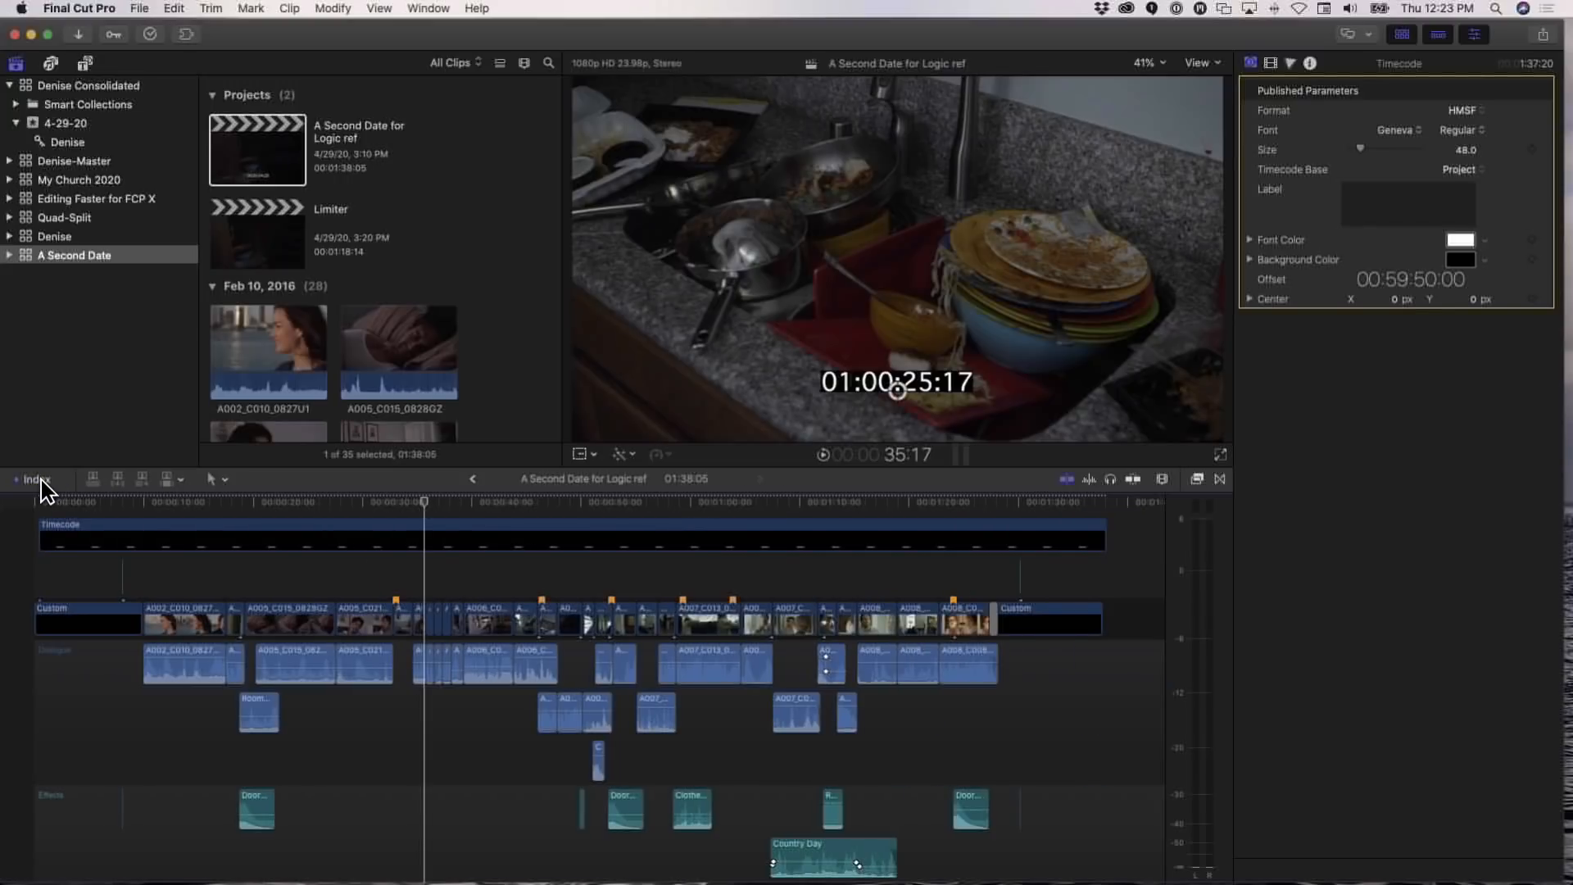
pyautogui.click(3, 696)
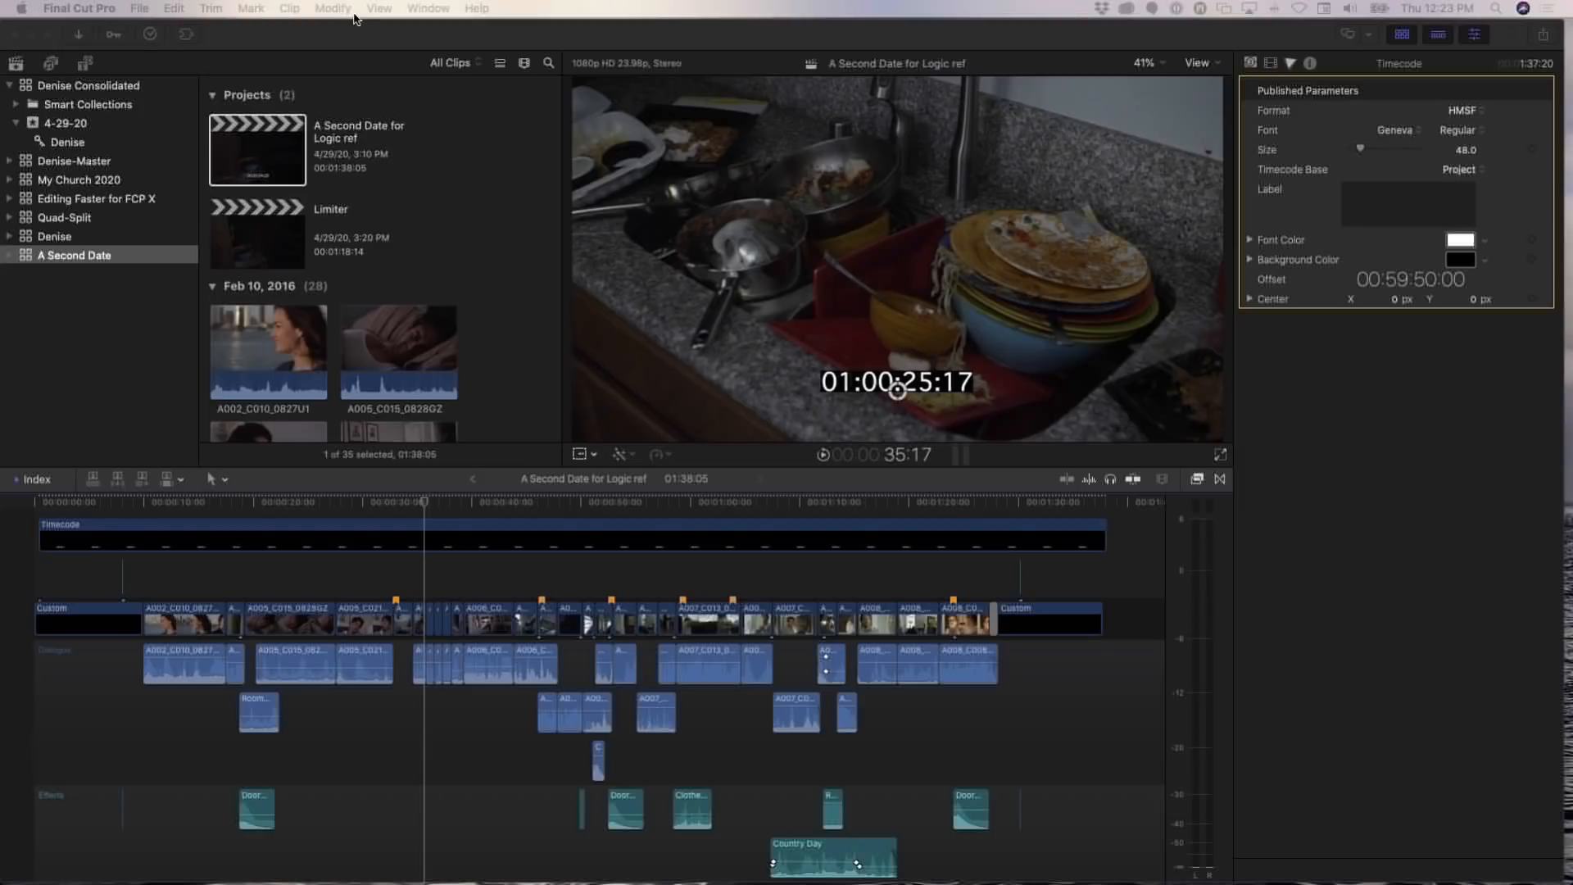
pyautogui.click(51, 480)
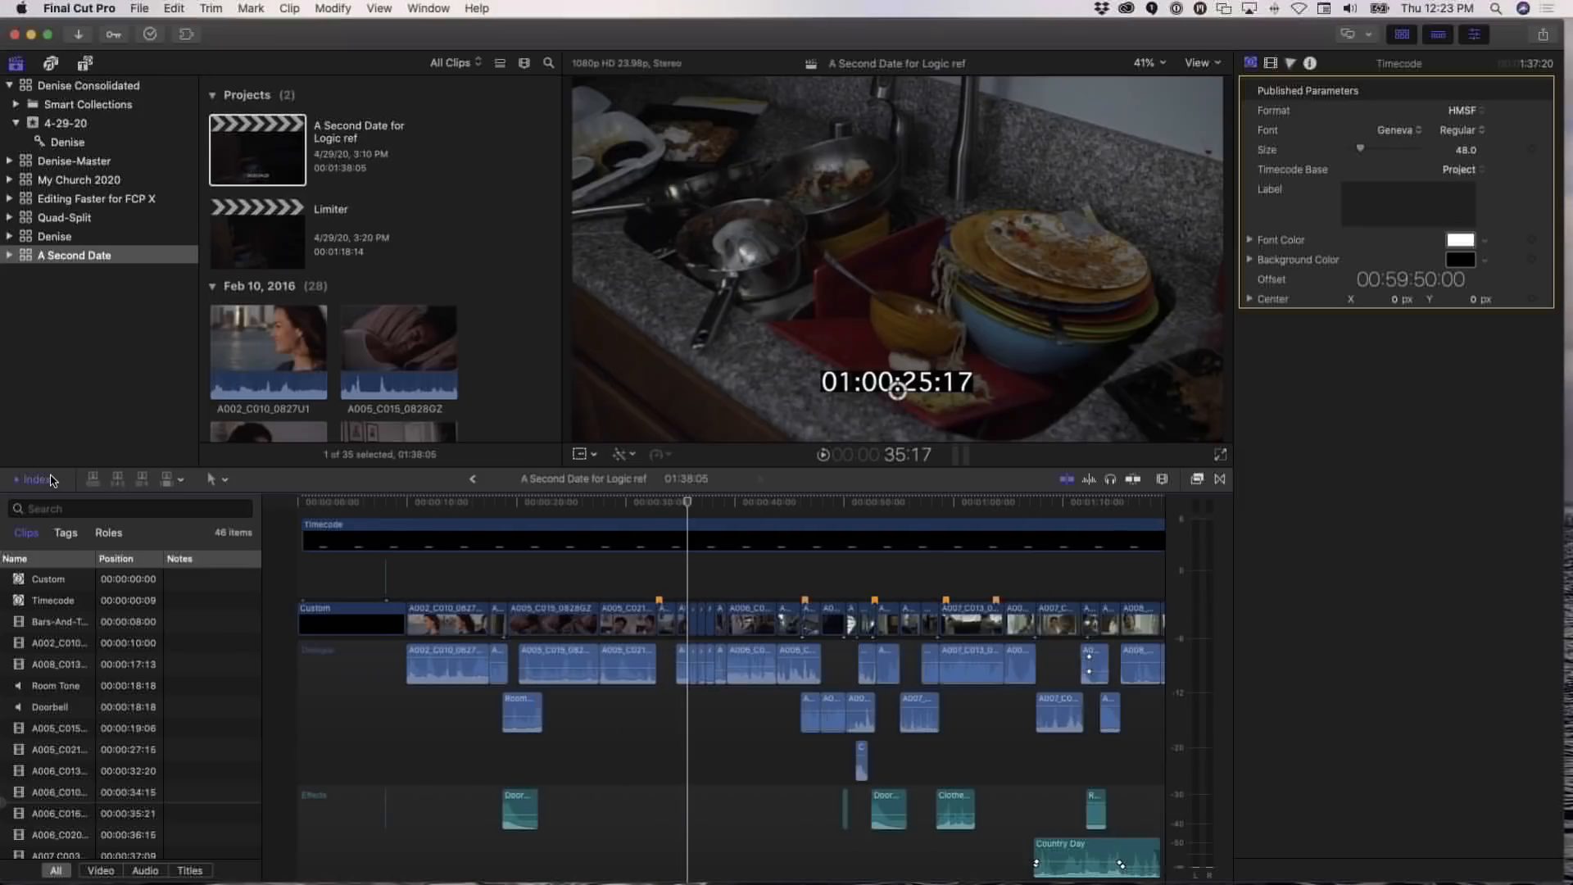
pyautogui.click(109, 533)
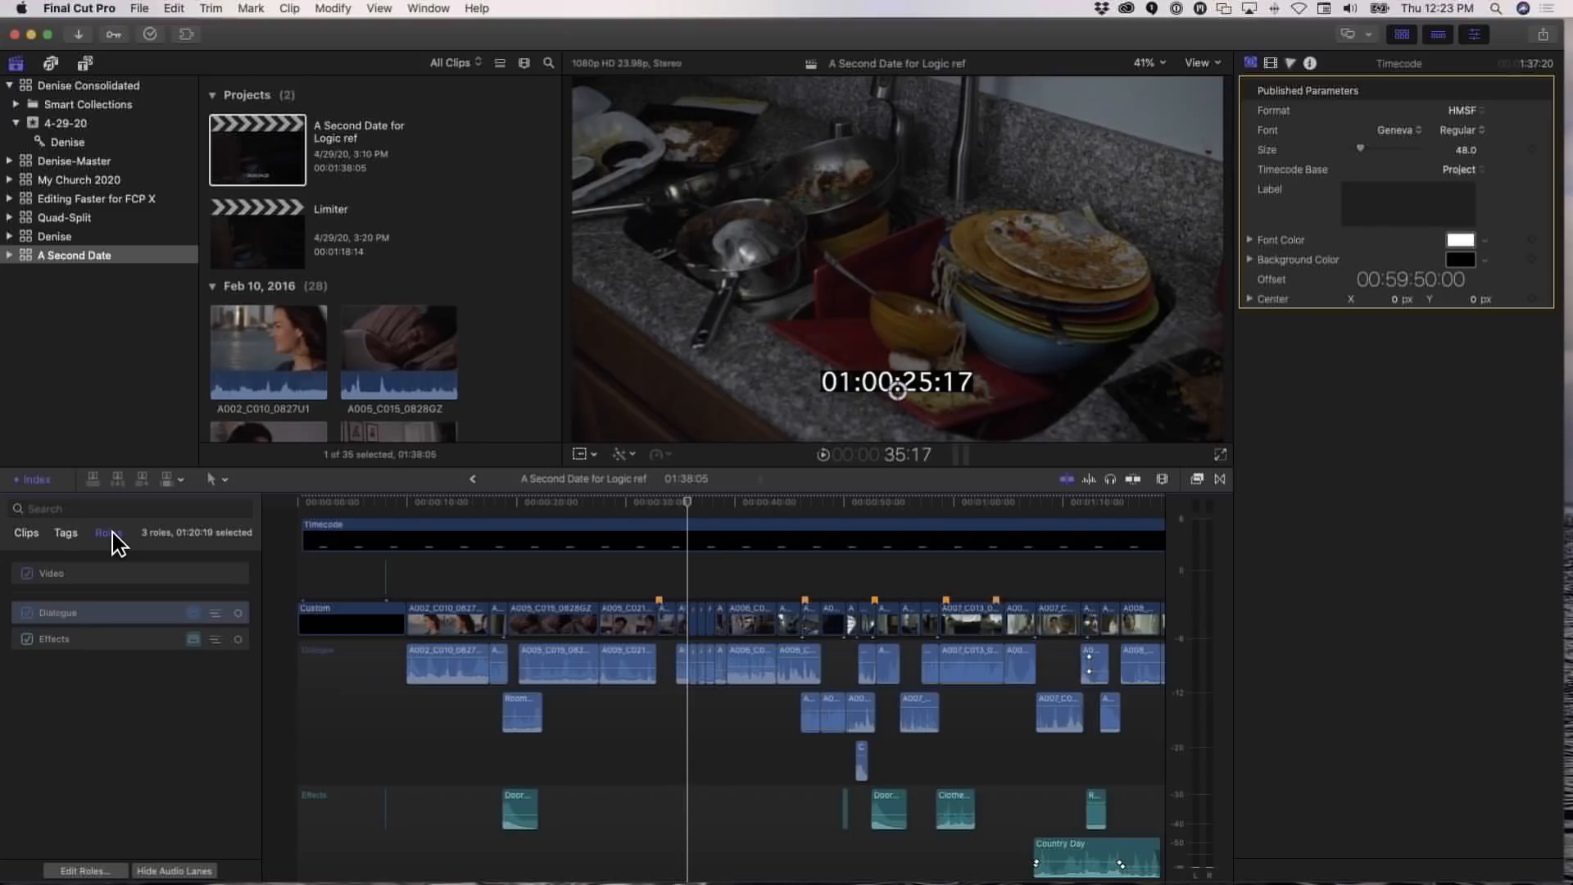
pyautogui.click(175, 870)
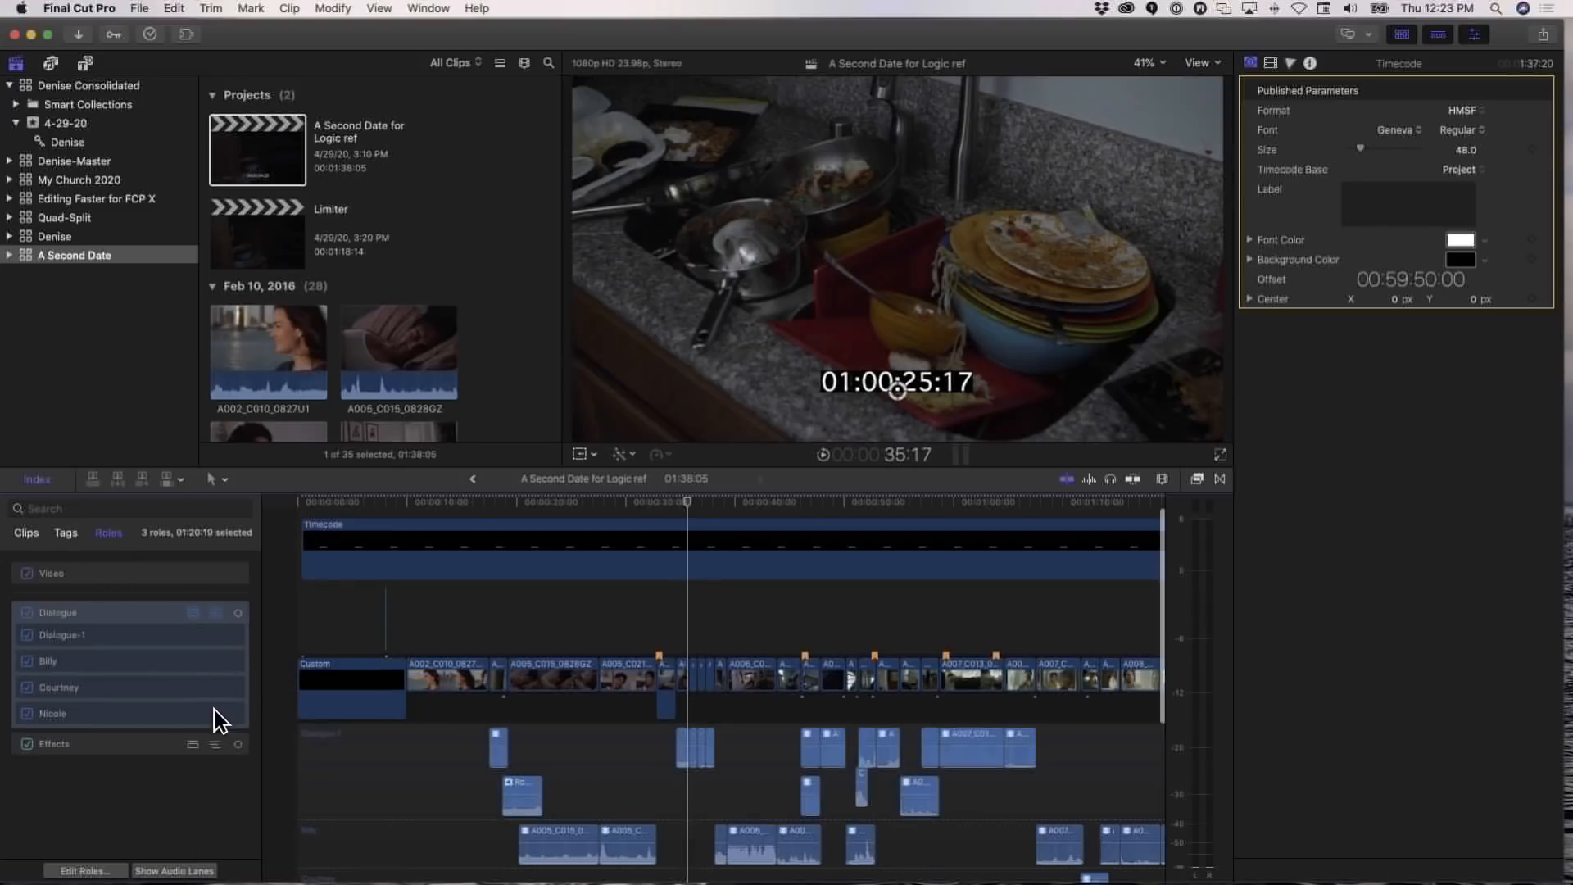
pyautogui.click(216, 744)
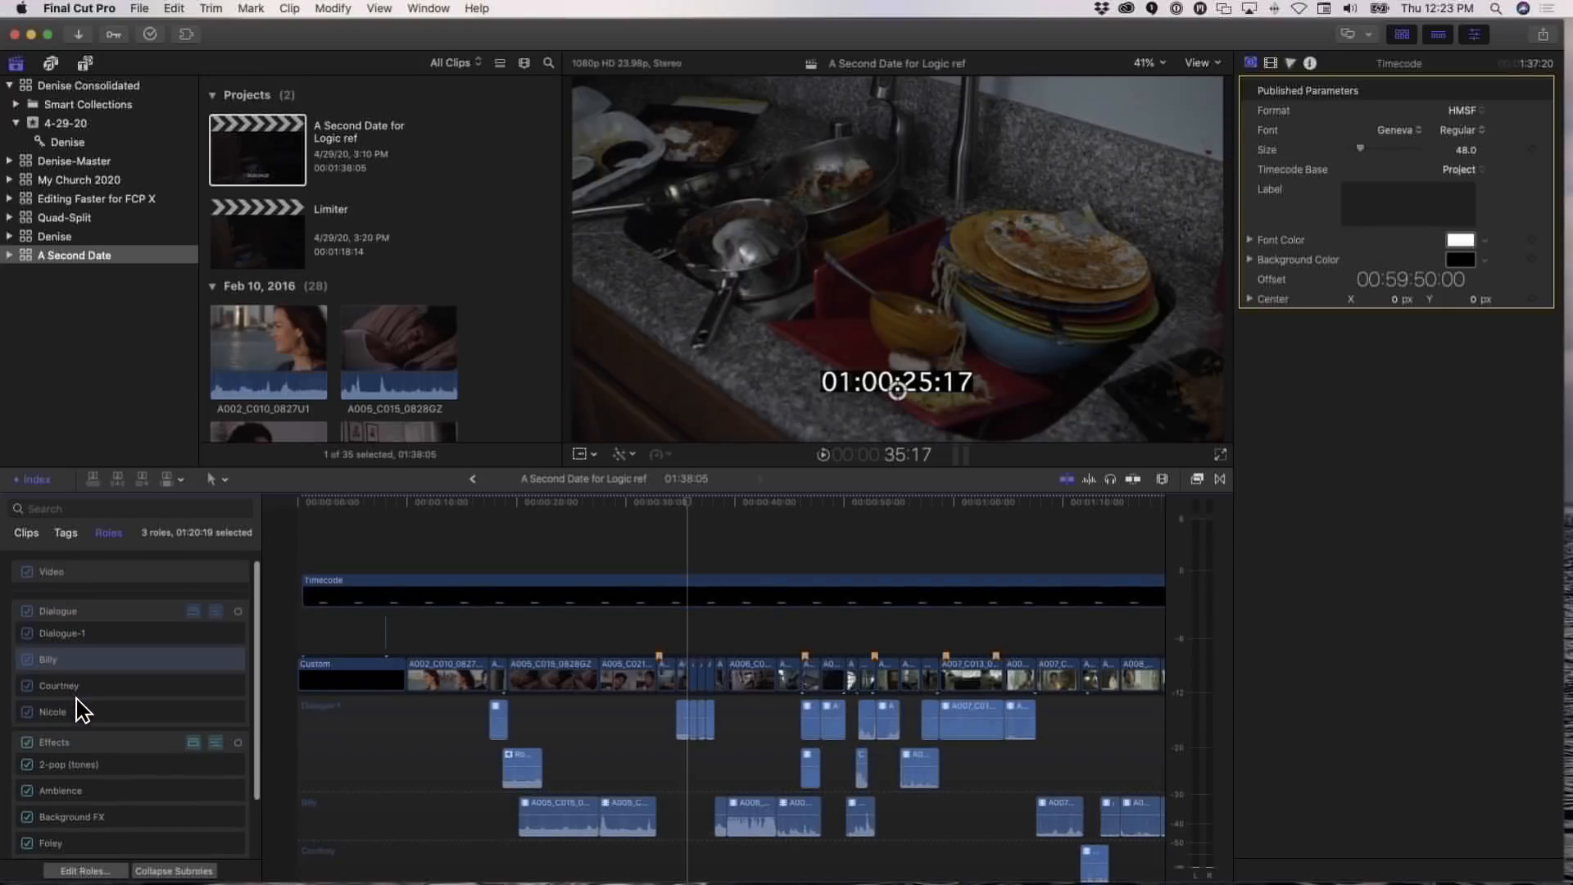
# Review the Dialogue and Effects subroles, highlighting Foley, Background FX and Ambience in turn
pyautogui.scroll(-1, 100, 799)
pyautogui.scroll(-1, 97, 786)
pyautogui.scroll(2, 115, 680)
pyautogui.scroll(-2, 129, 750)
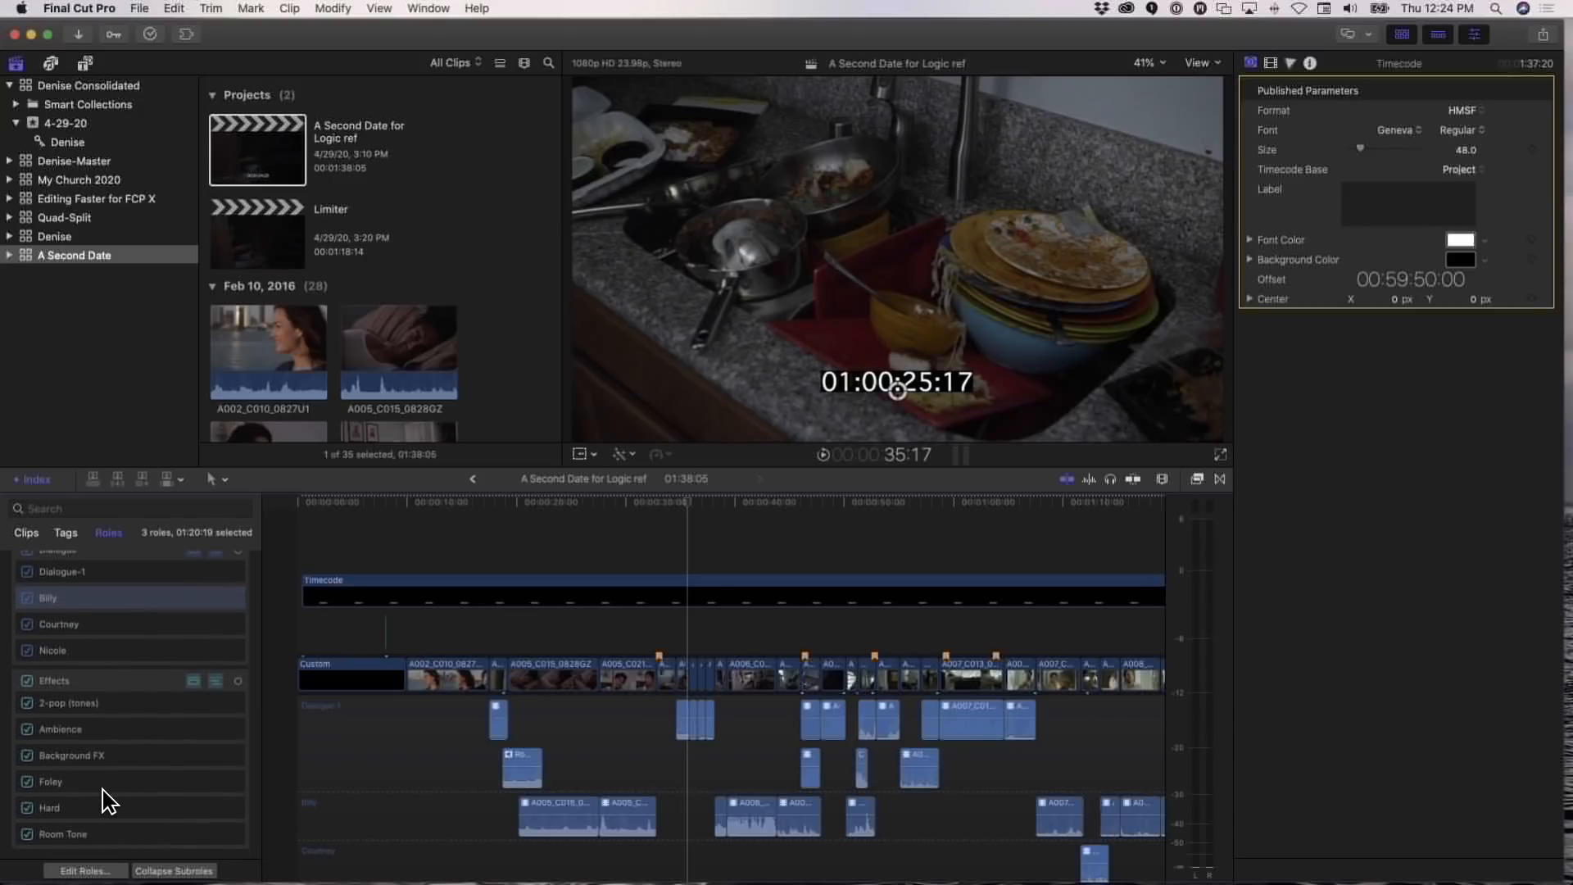
pyautogui.scroll(2, 107, 802)
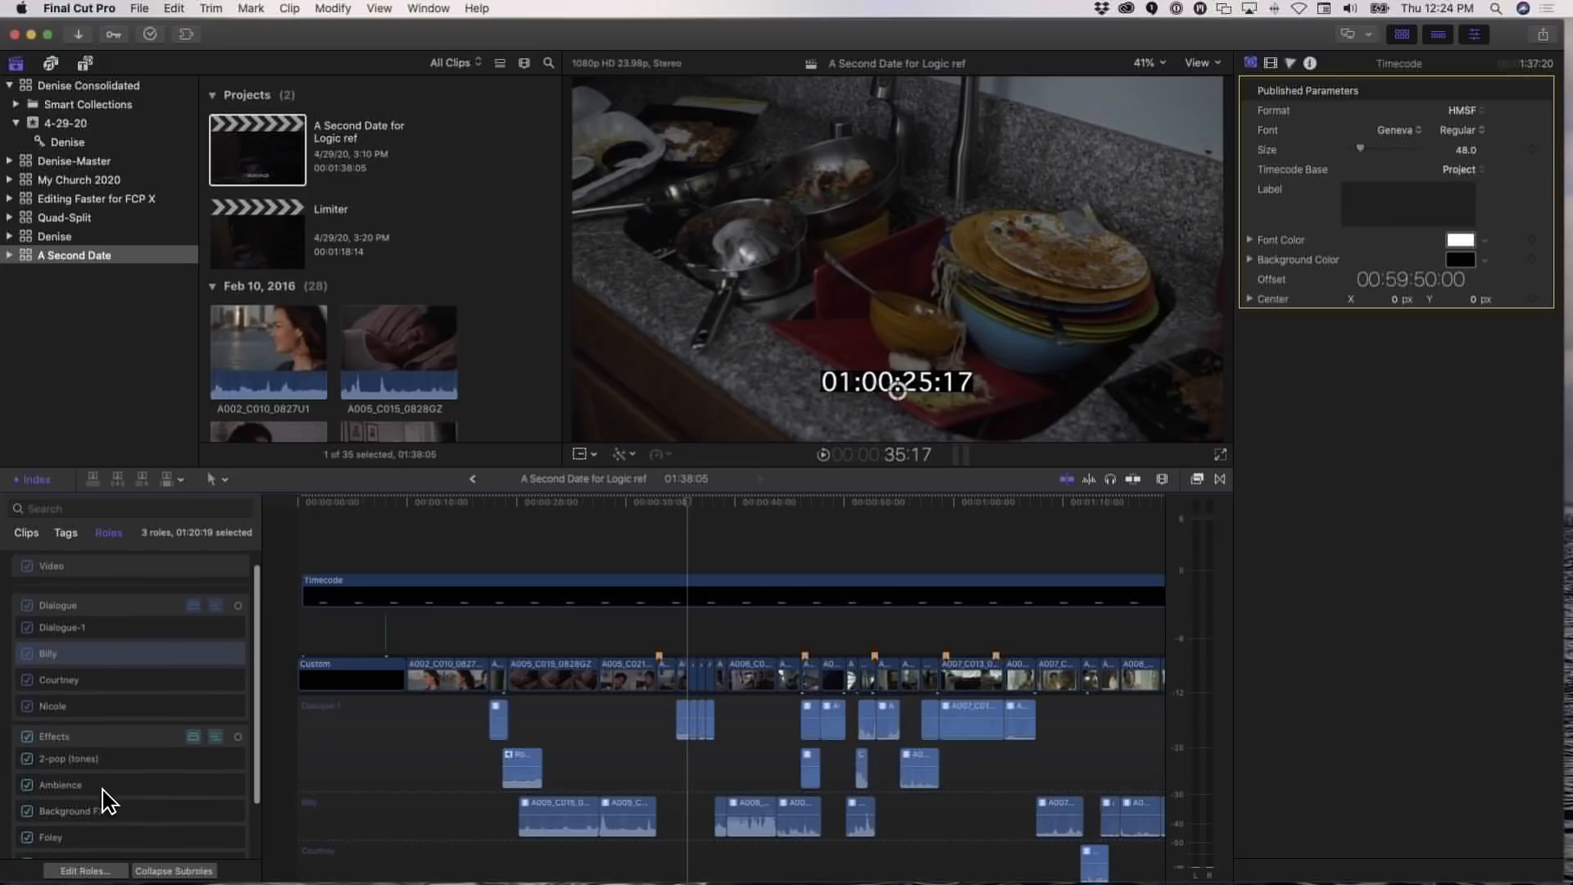
pyautogui.scroll(-2, 115, 779)
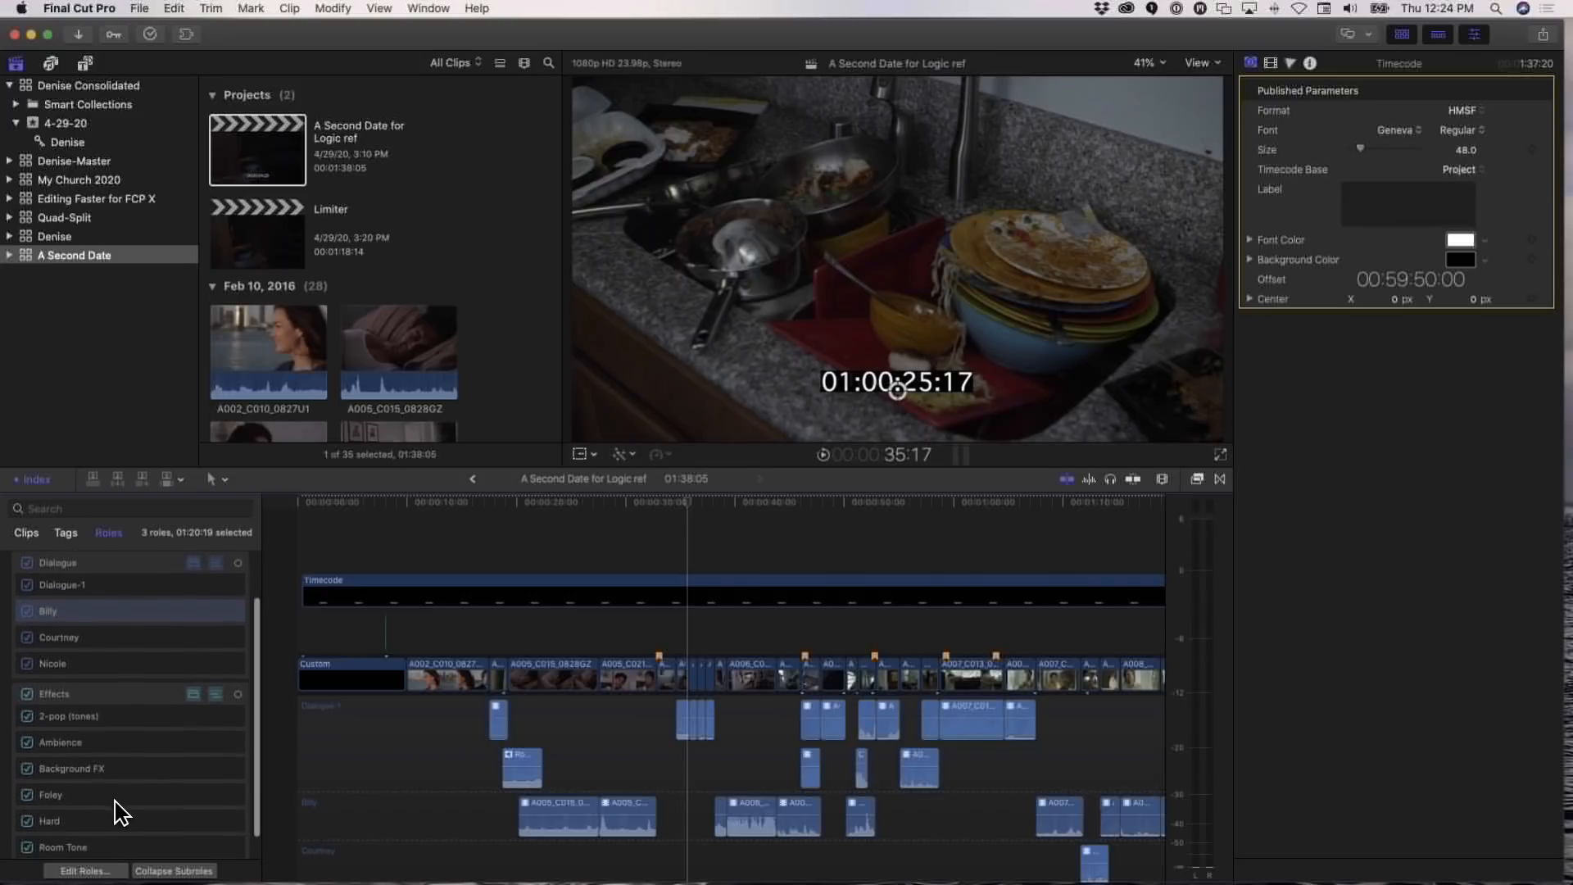
pyautogui.click(113, 796)
pyautogui.click(119, 768)
pyautogui.click(139, 741)
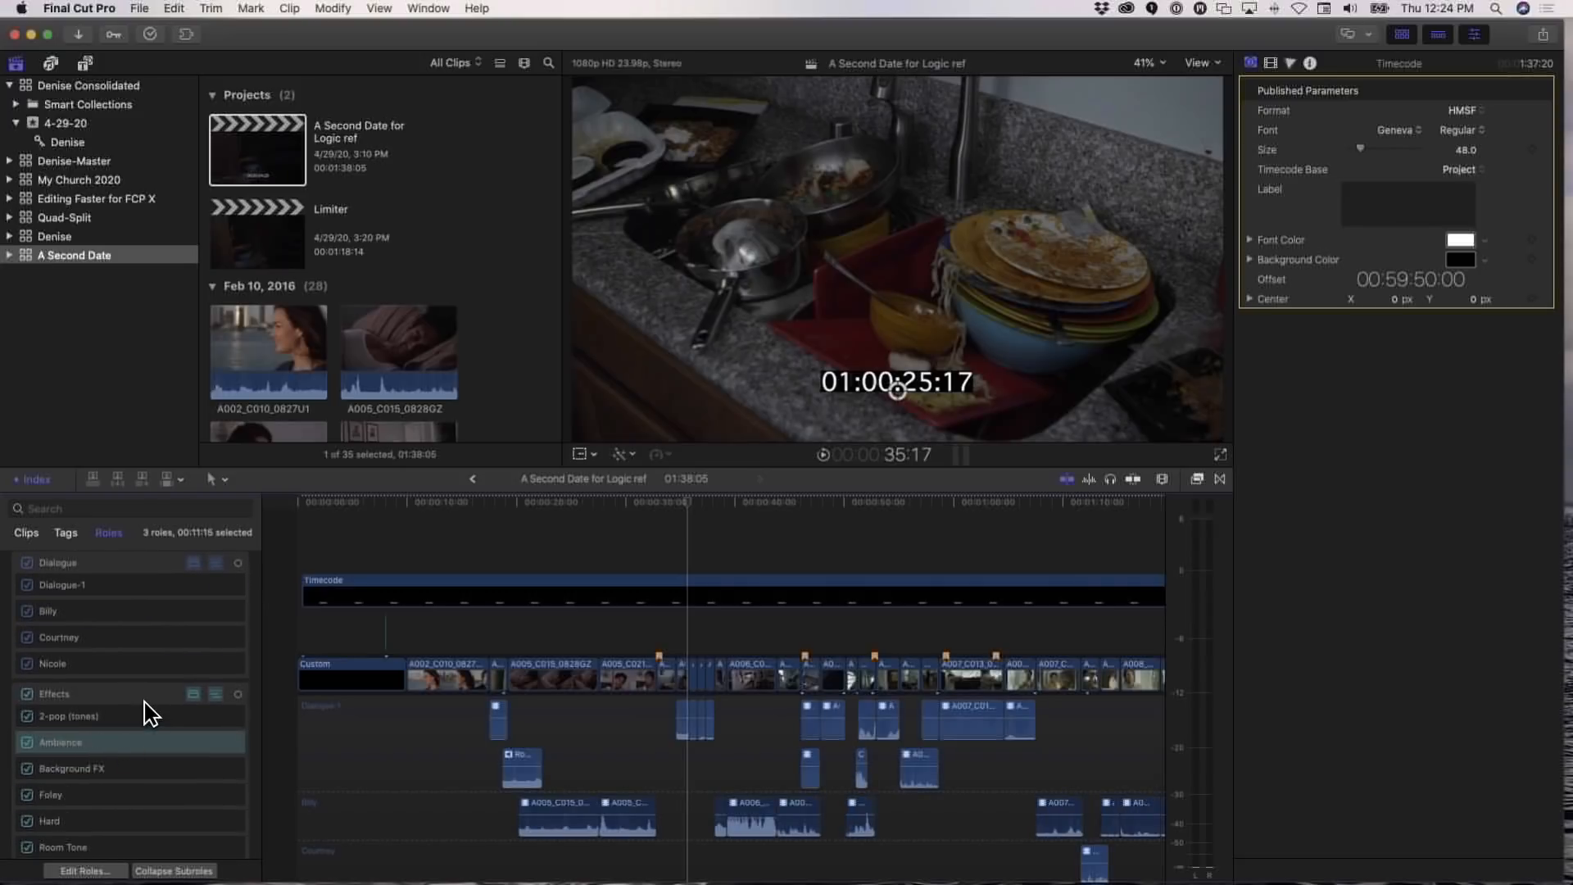
# Highlight the Foley subrole, look over the subrole lanes, and reorder the Effects subroles so Background FX sits below Foley
pyautogui.click(92, 795)
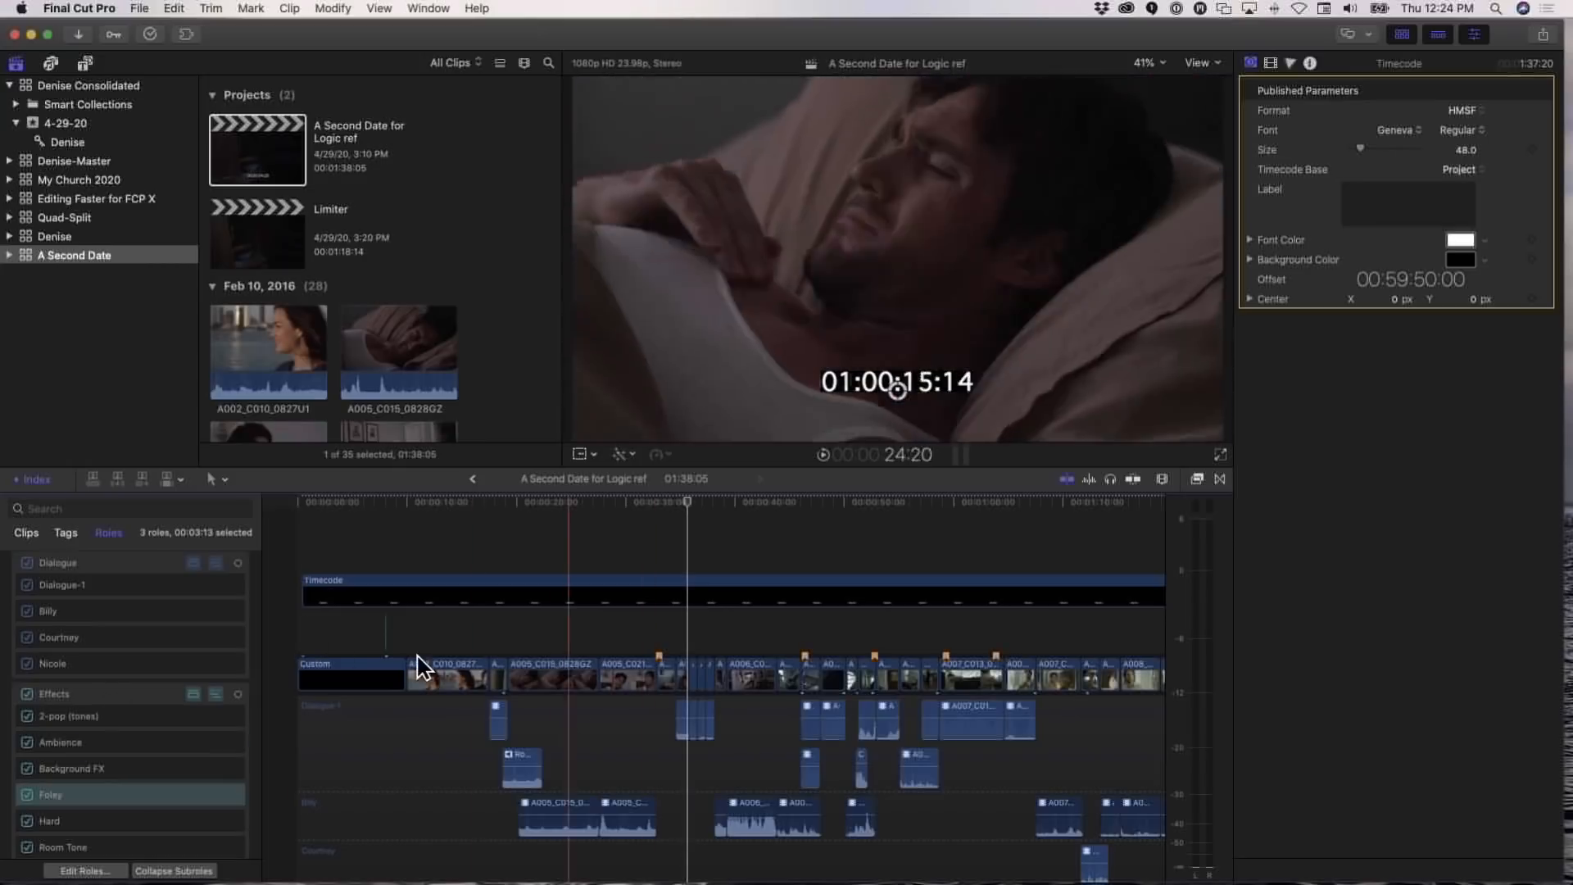
pyautogui.click(779, 513)
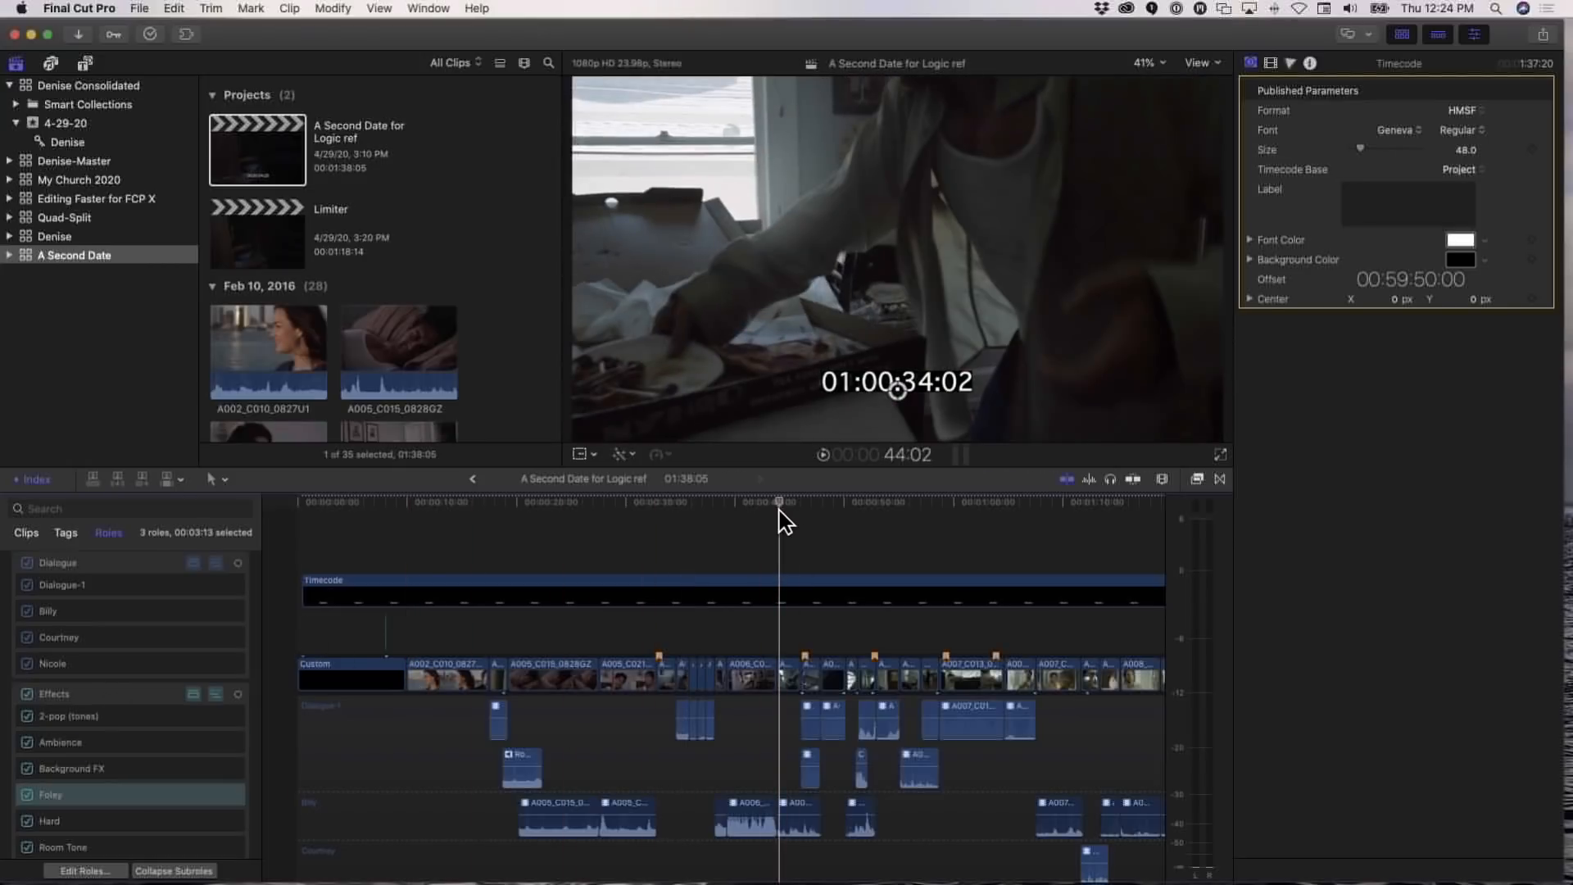
pyautogui.scroll(-5, 758, 774)
pyautogui.scroll(-2, 758, 774)
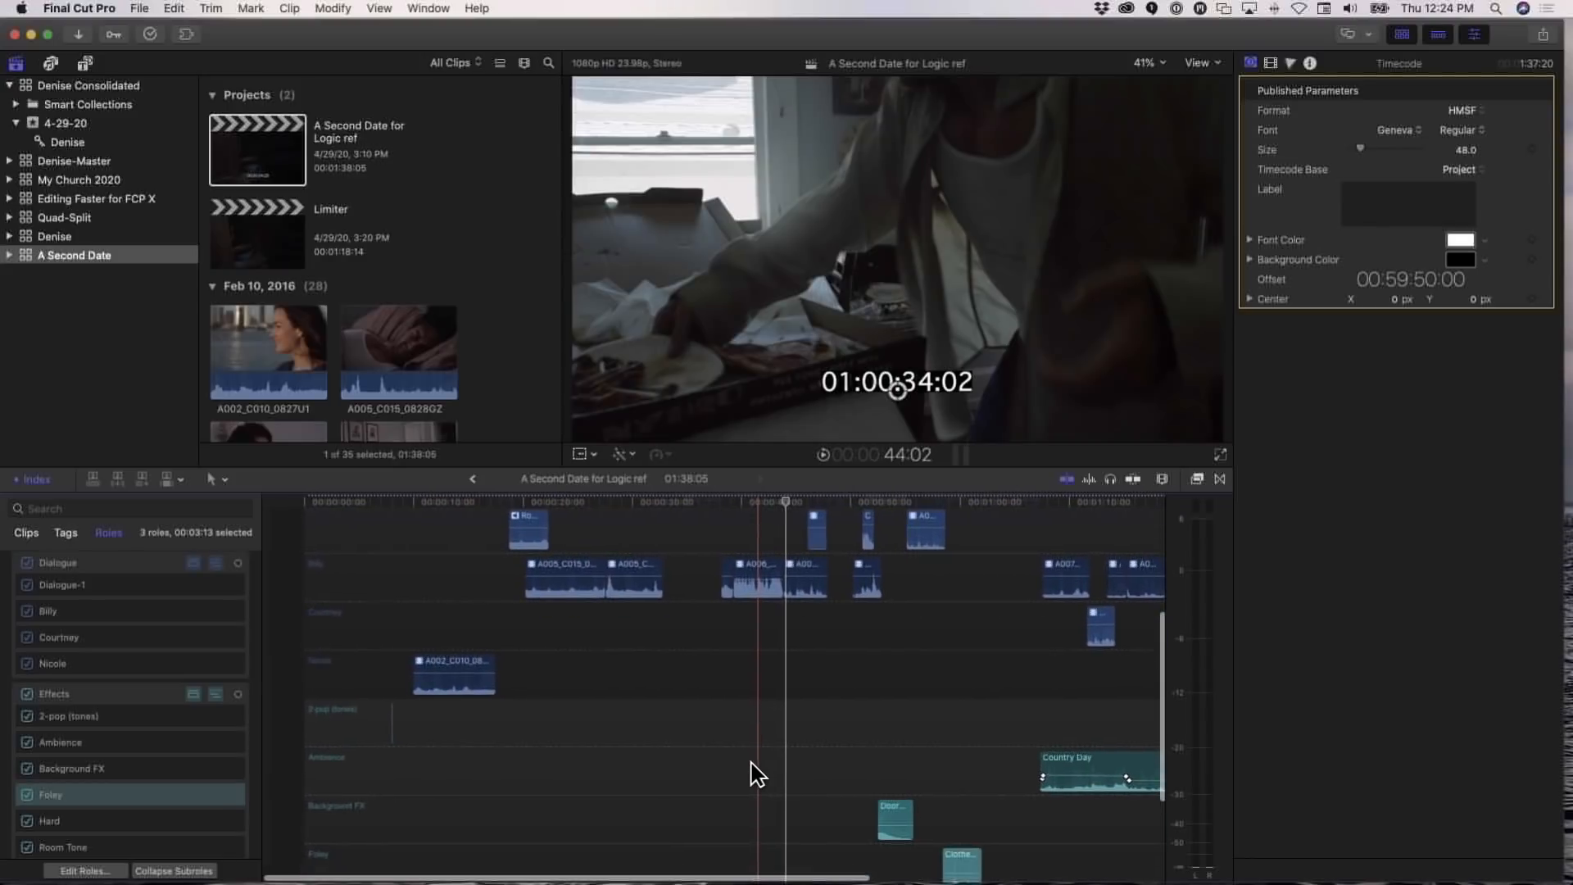
pyautogui.scroll(3, 853, 730)
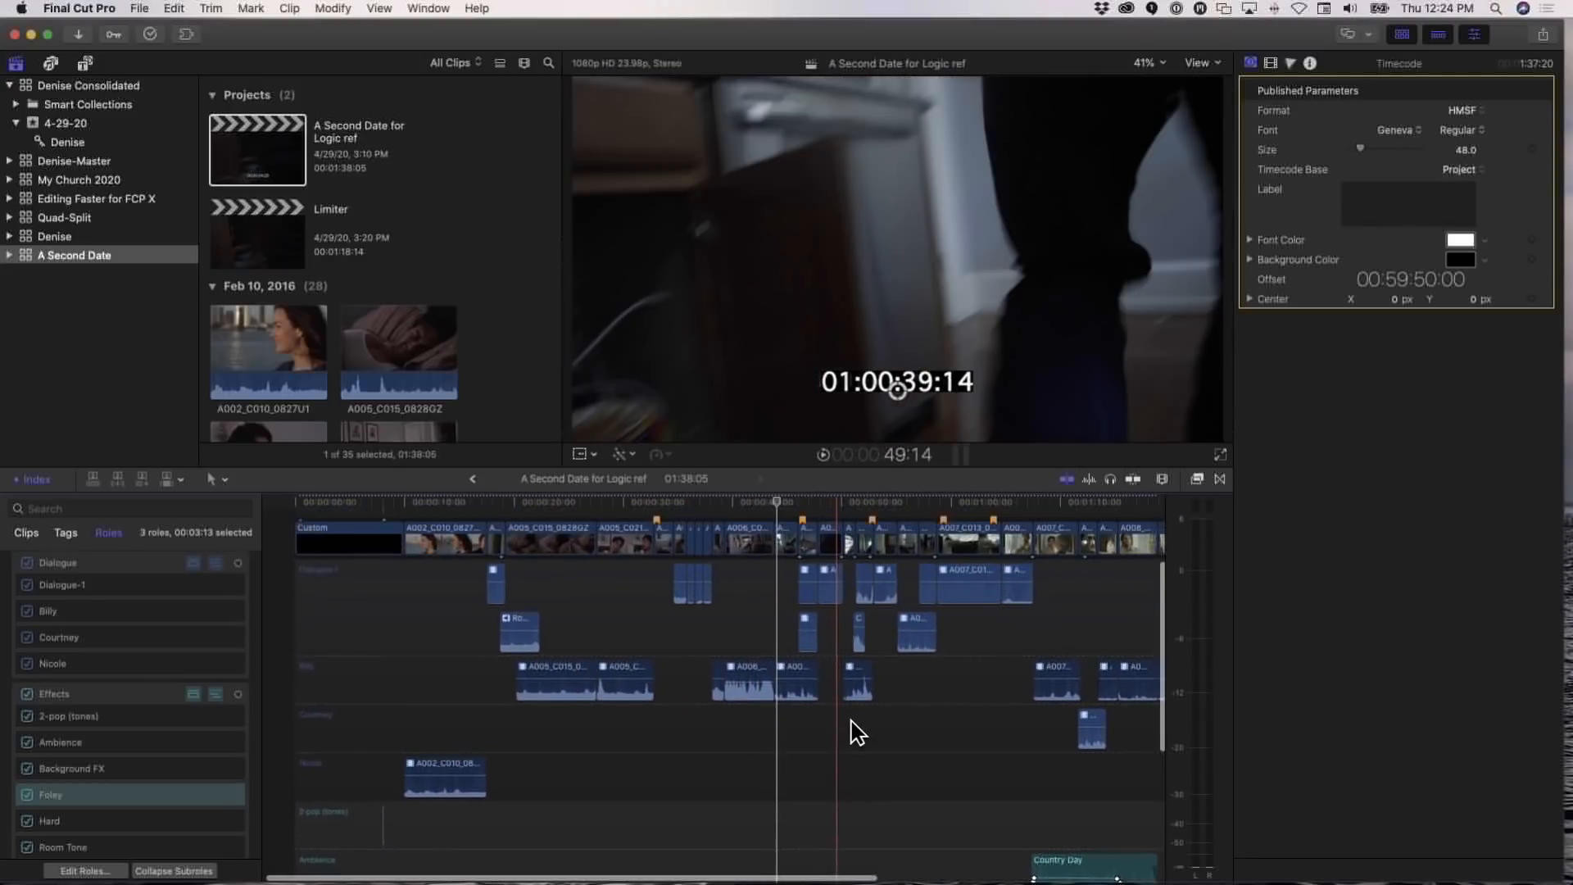
pyautogui.moveTo(98, 771)
pyautogui.mouseDown()
pyautogui.moveTo(97, 749)
pyautogui.moveTo(95, 822)
pyautogui.moveTo(99, 793)
pyautogui.mouseUp()
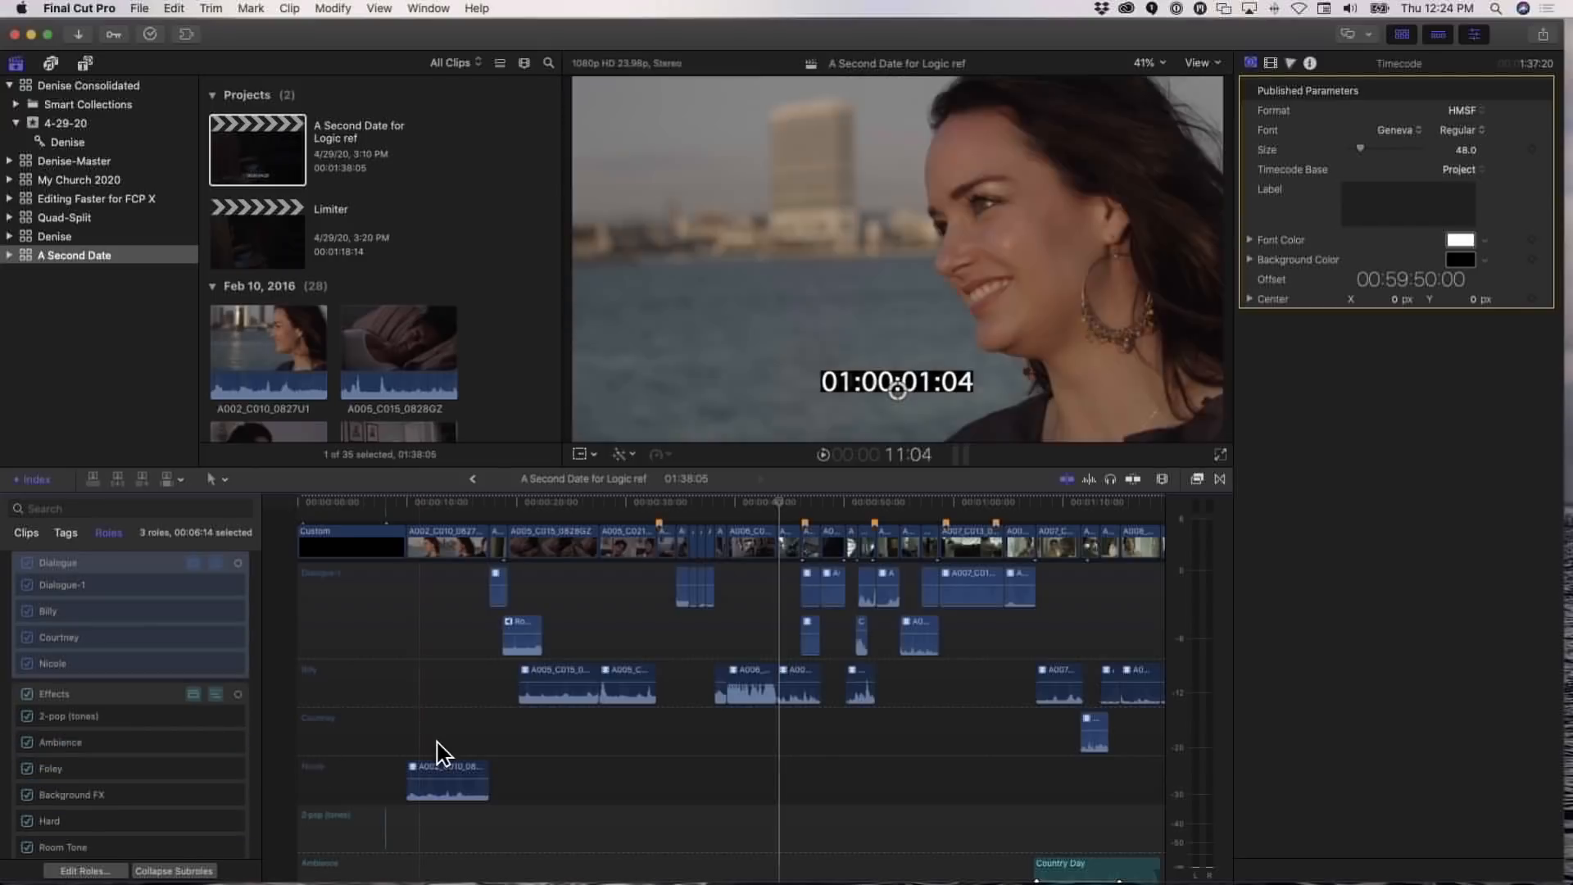
# Look over the Dialogue subrole lanes and collapse the subroles back into the main Dialogue and Effects roles
pyautogui.click(653, 783)
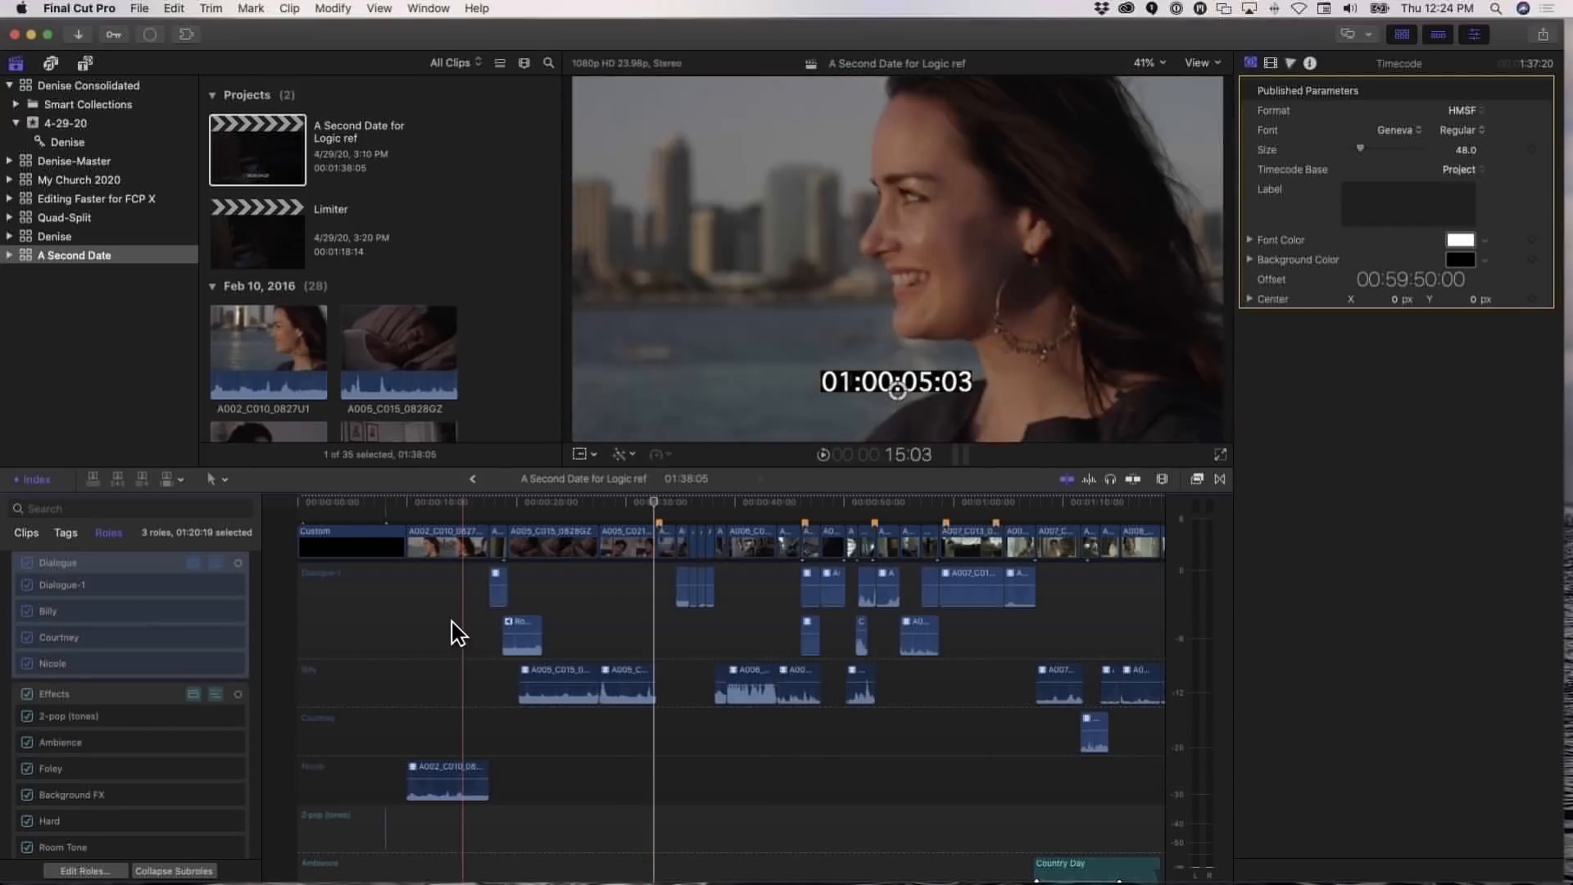
pyautogui.click(439, 636)
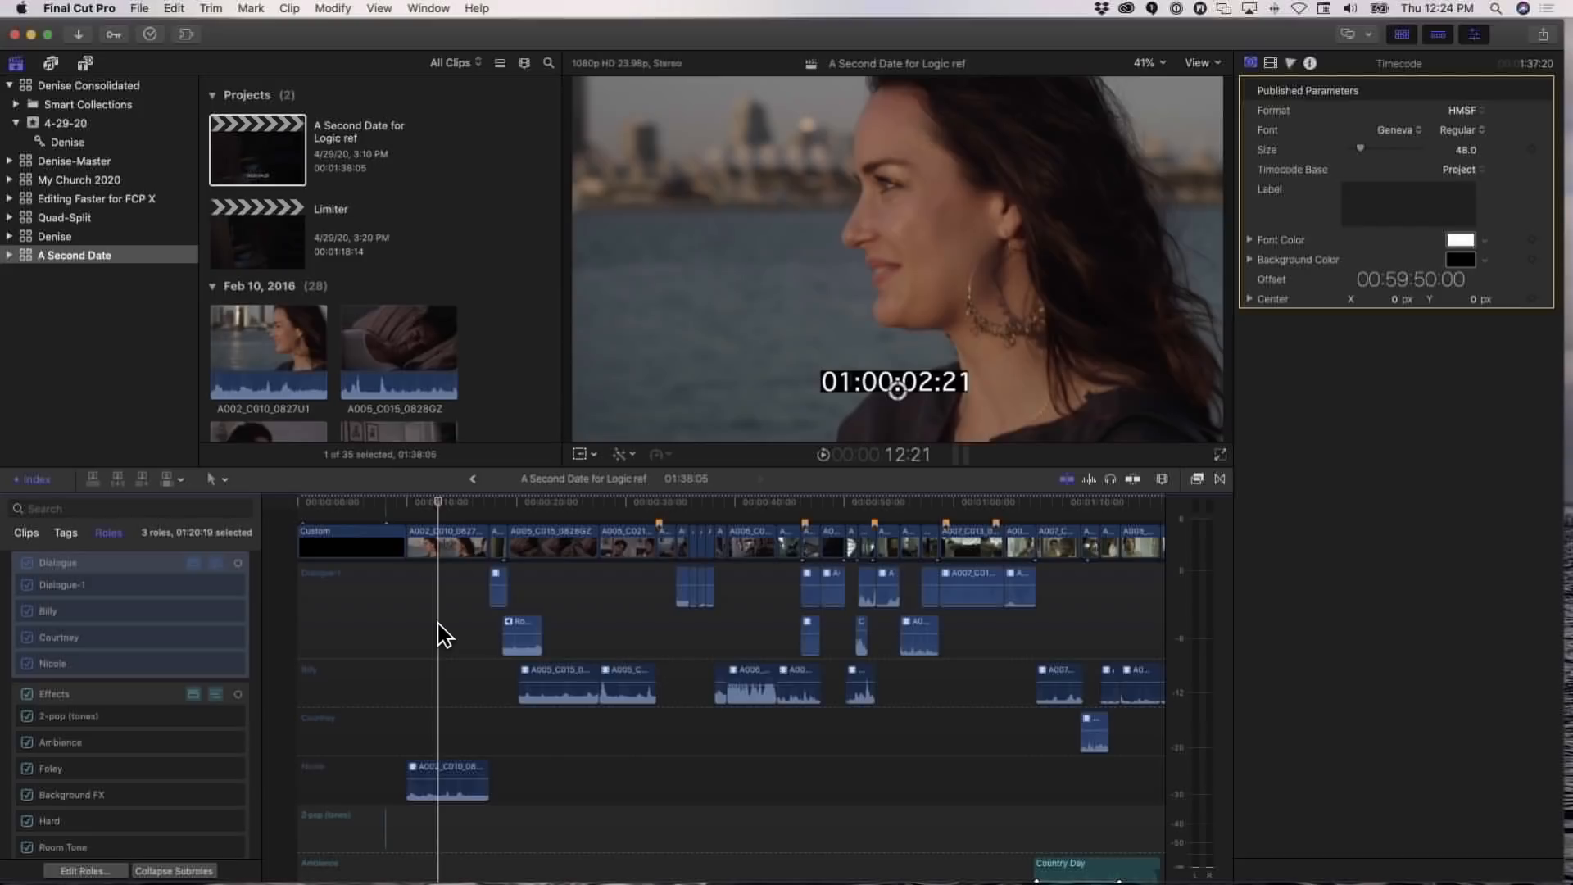
pyautogui.scroll(5, 379, 667)
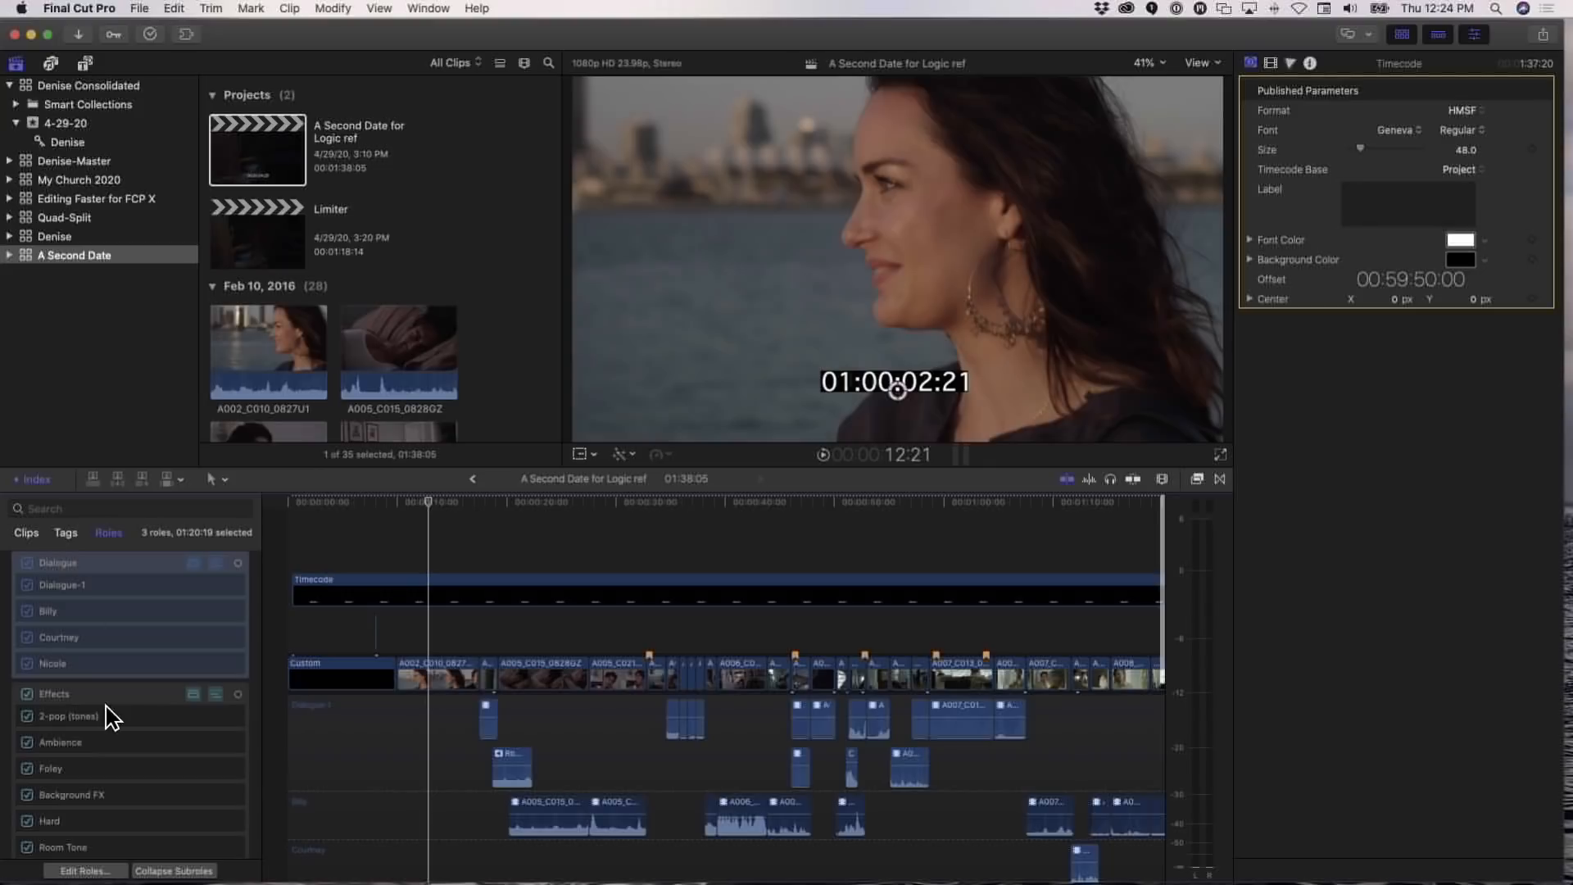
pyautogui.click(181, 872)
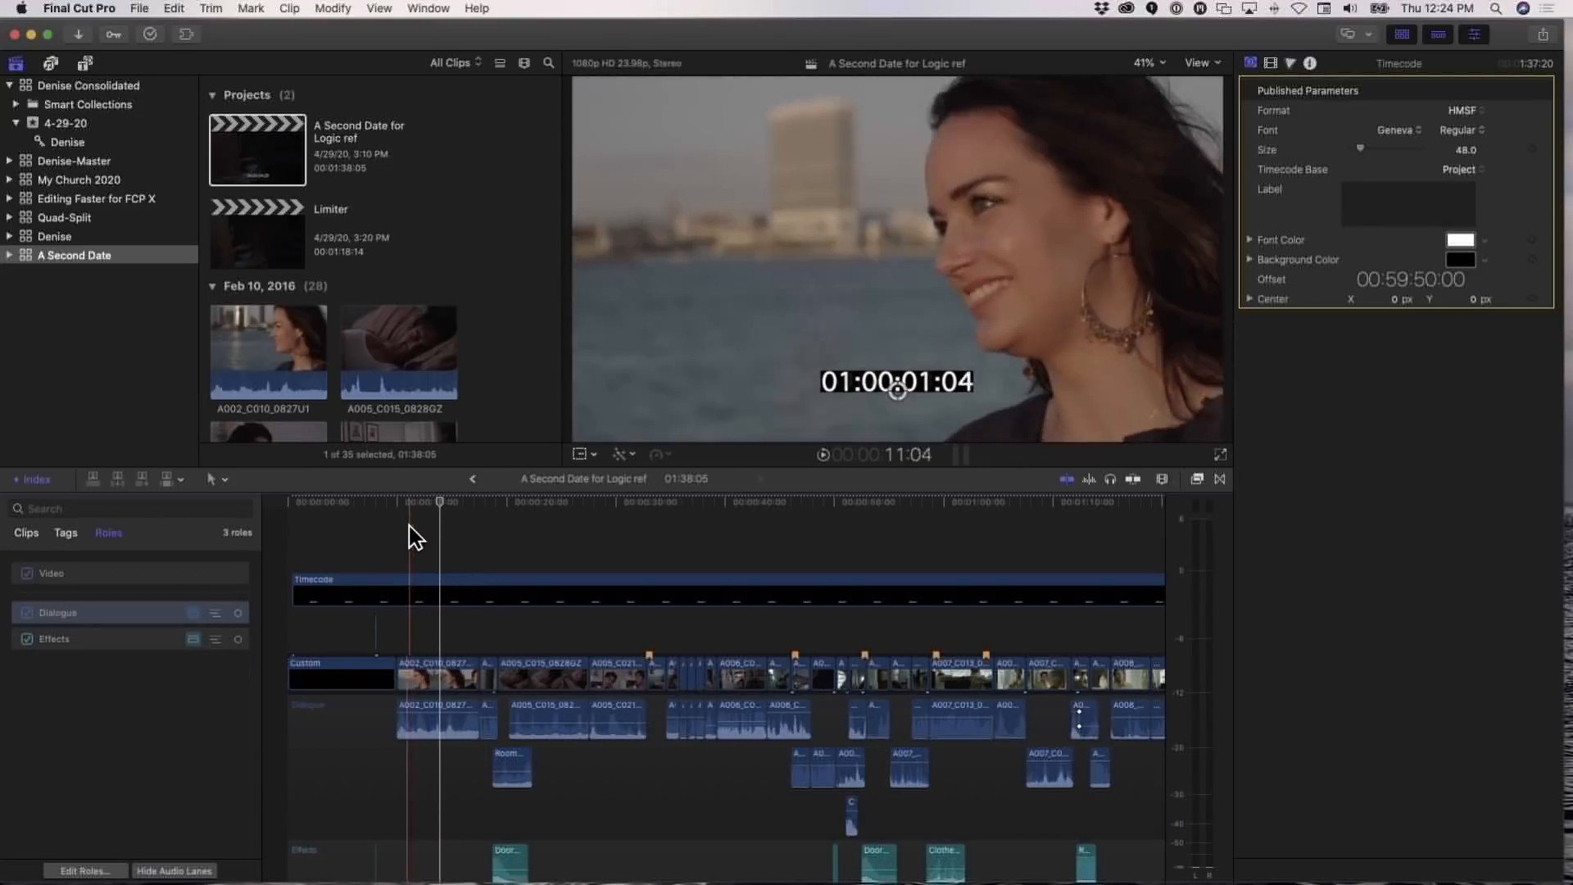
# Examine the Timecode overlay at various points of the project, including its very start and the first dialogue clips
pyautogui.click(369, 537)
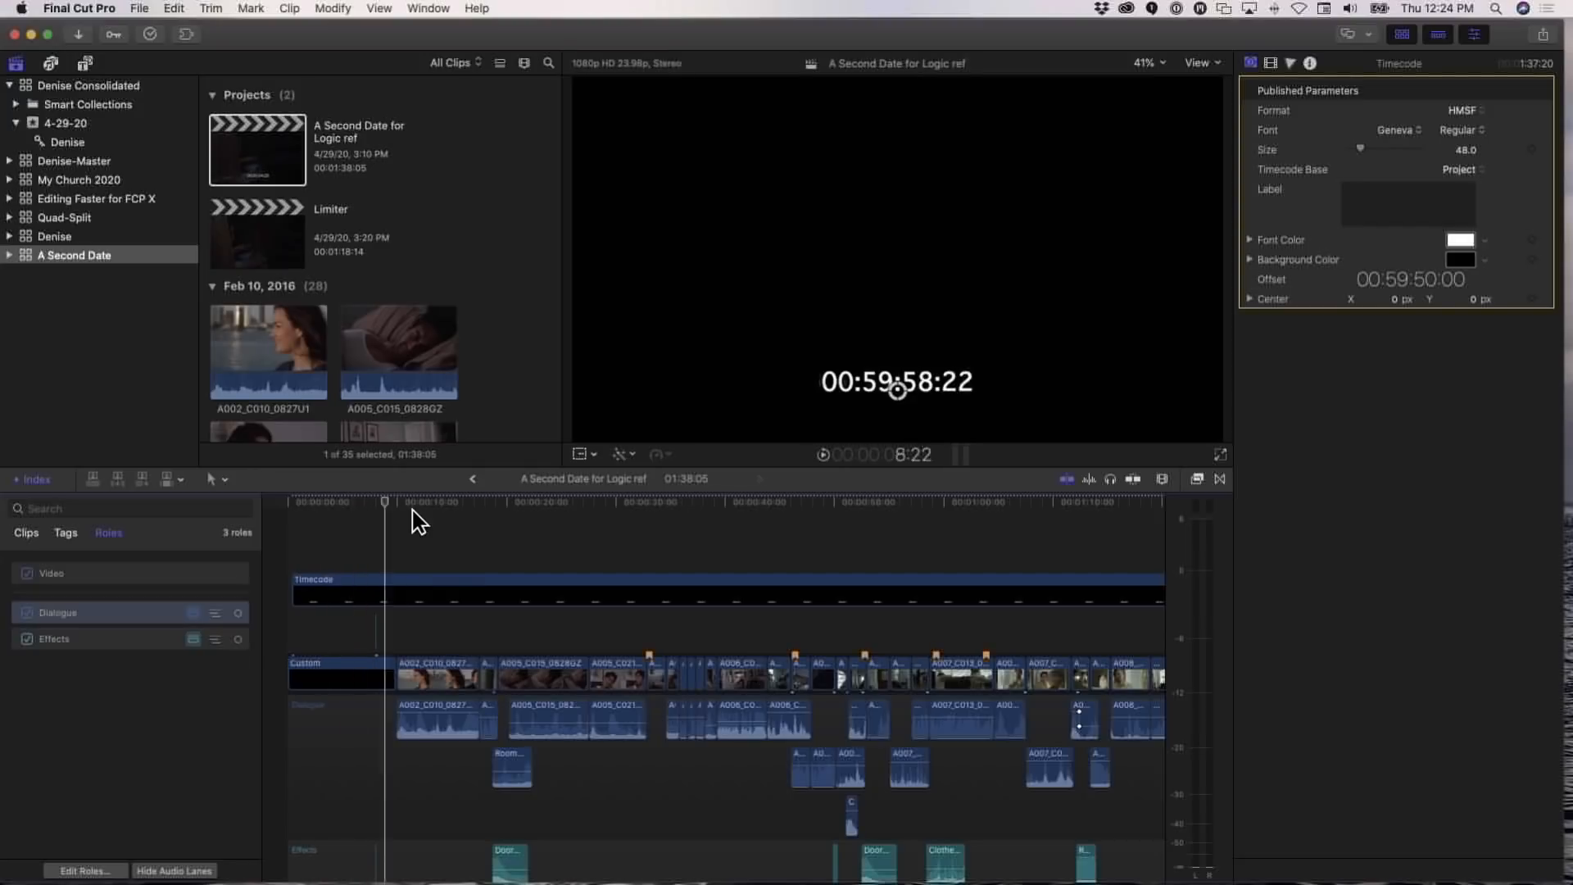
pyautogui.click(785, 533)
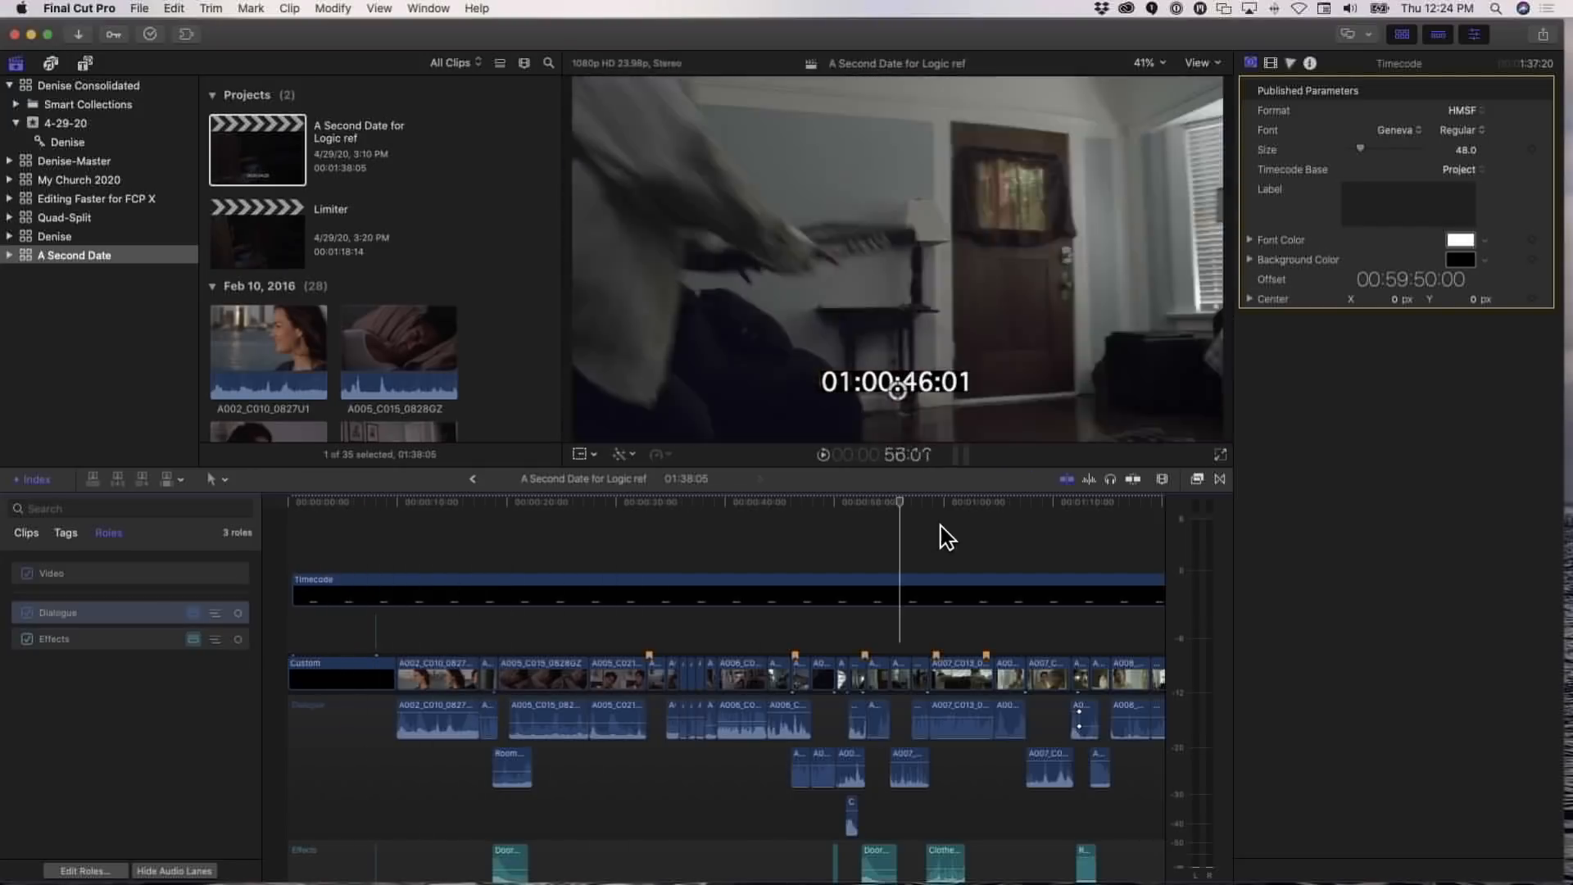
pyautogui.click(421, 534)
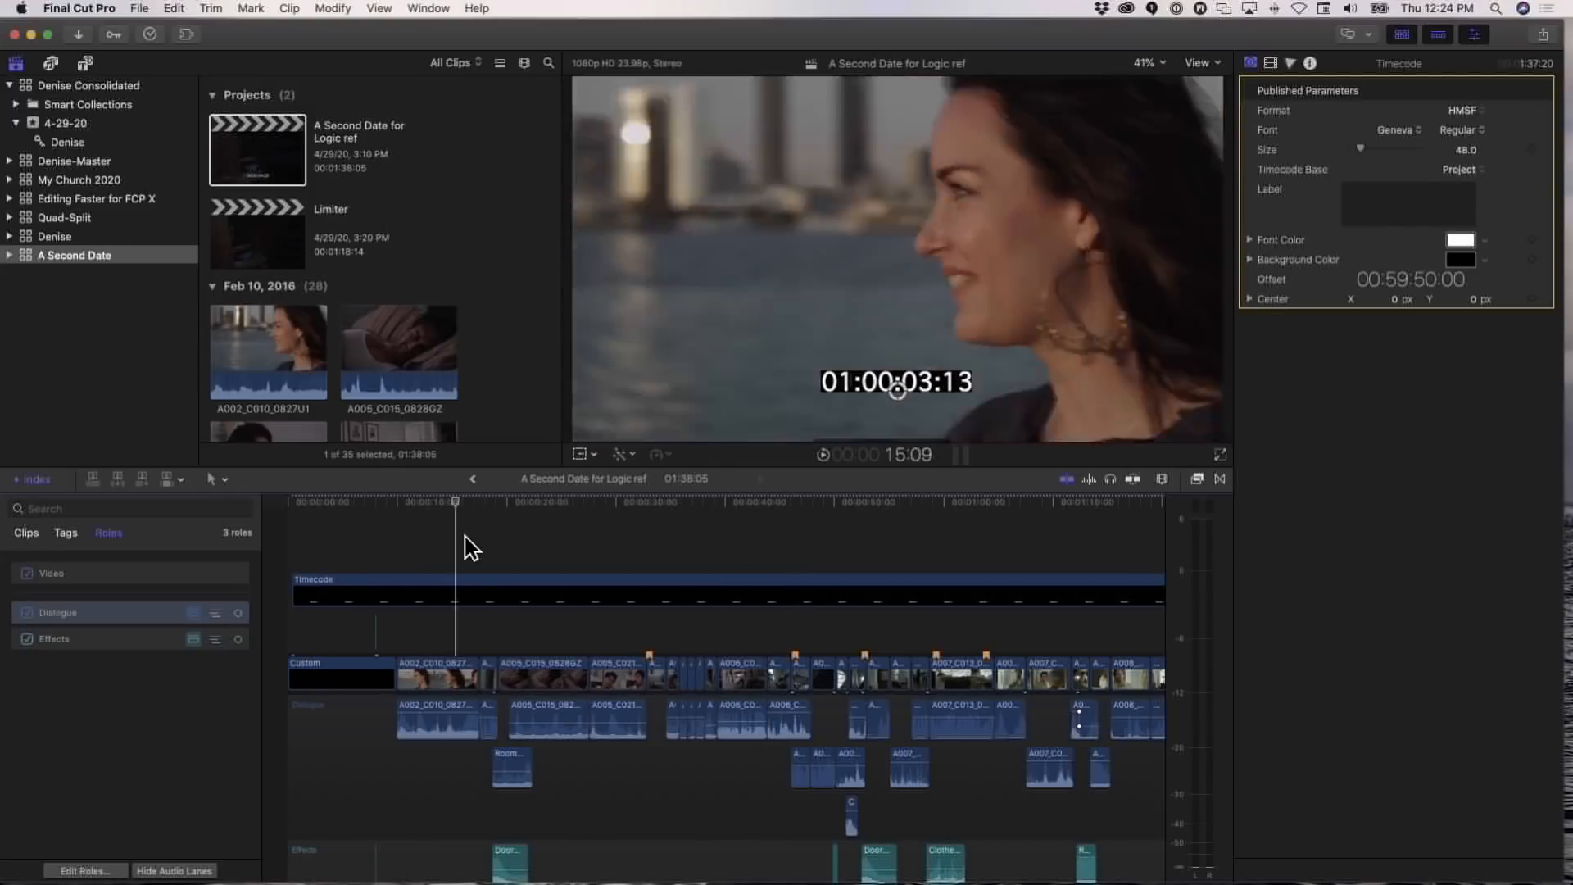
pyautogui.press('Home')
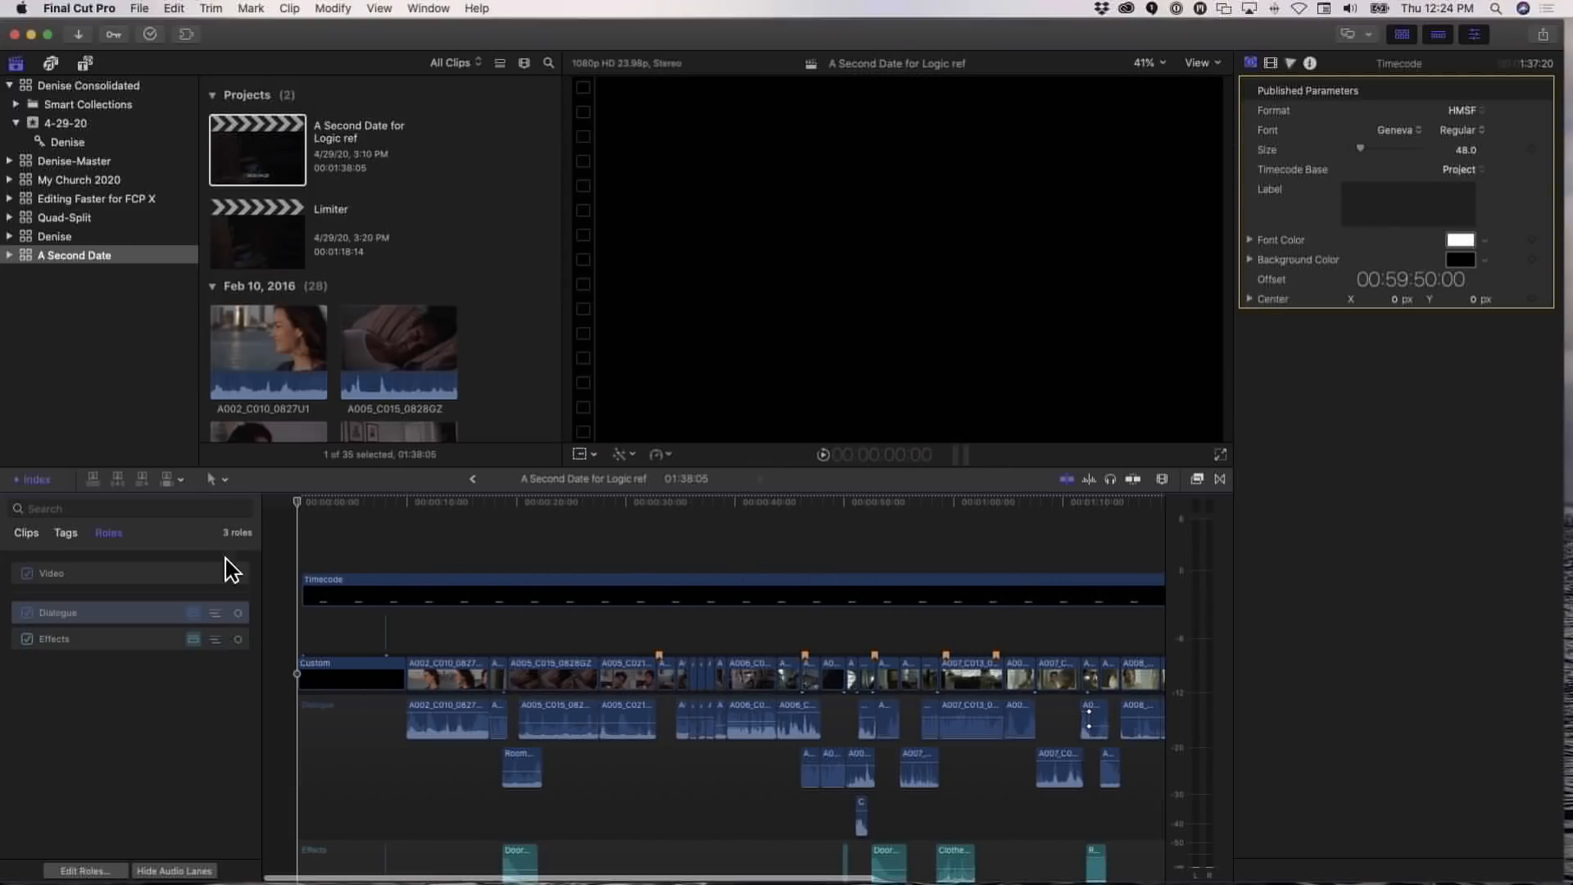
pyautogui.click(940, 584)
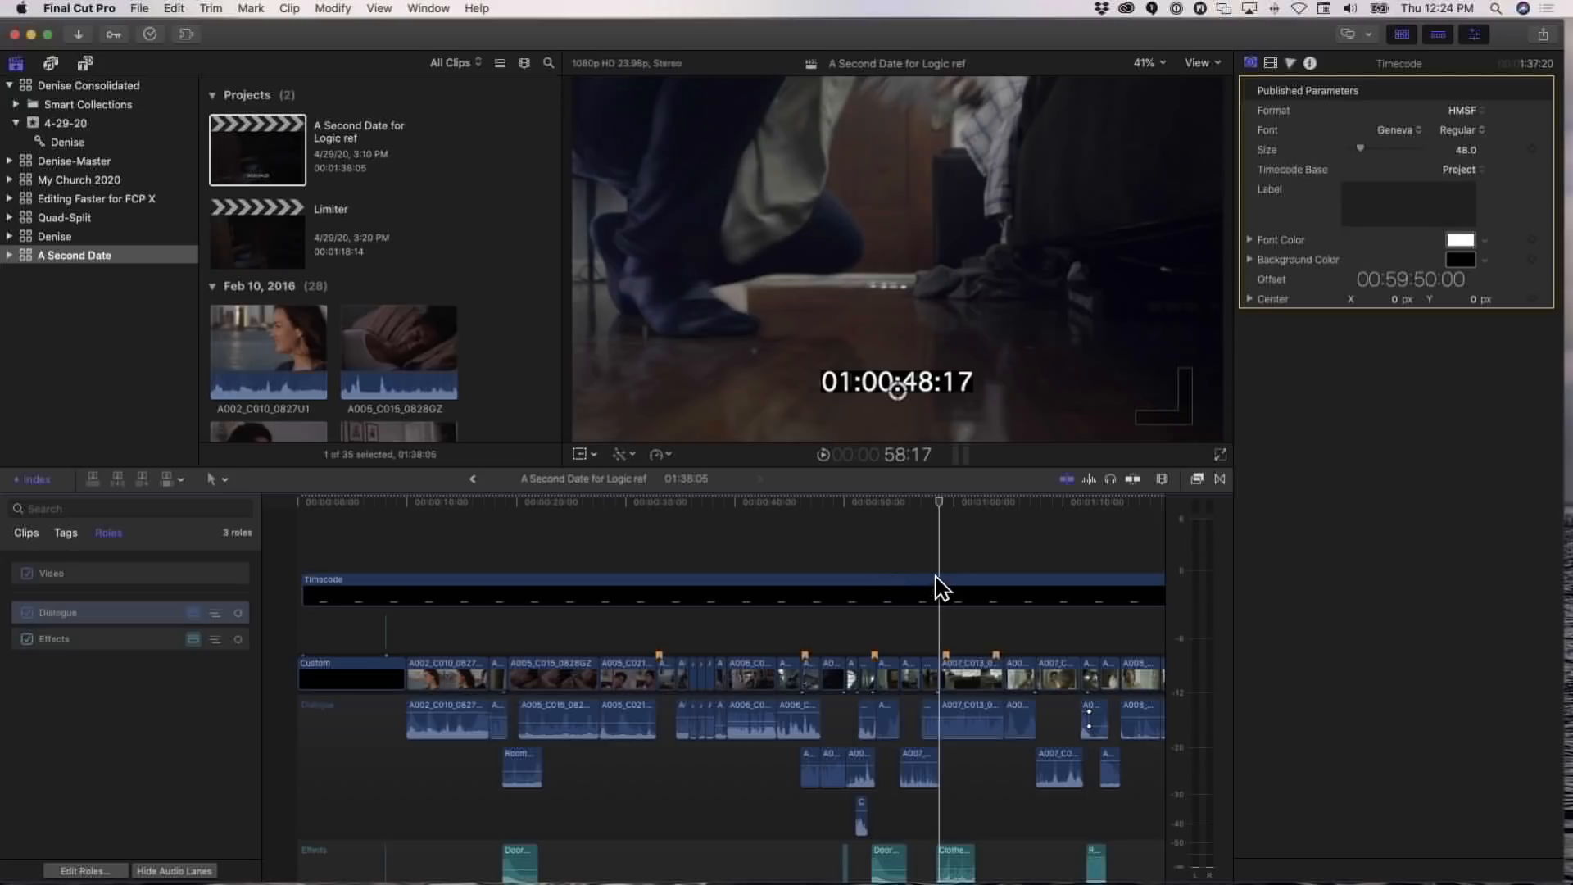
pyautogui.click(646, 558)
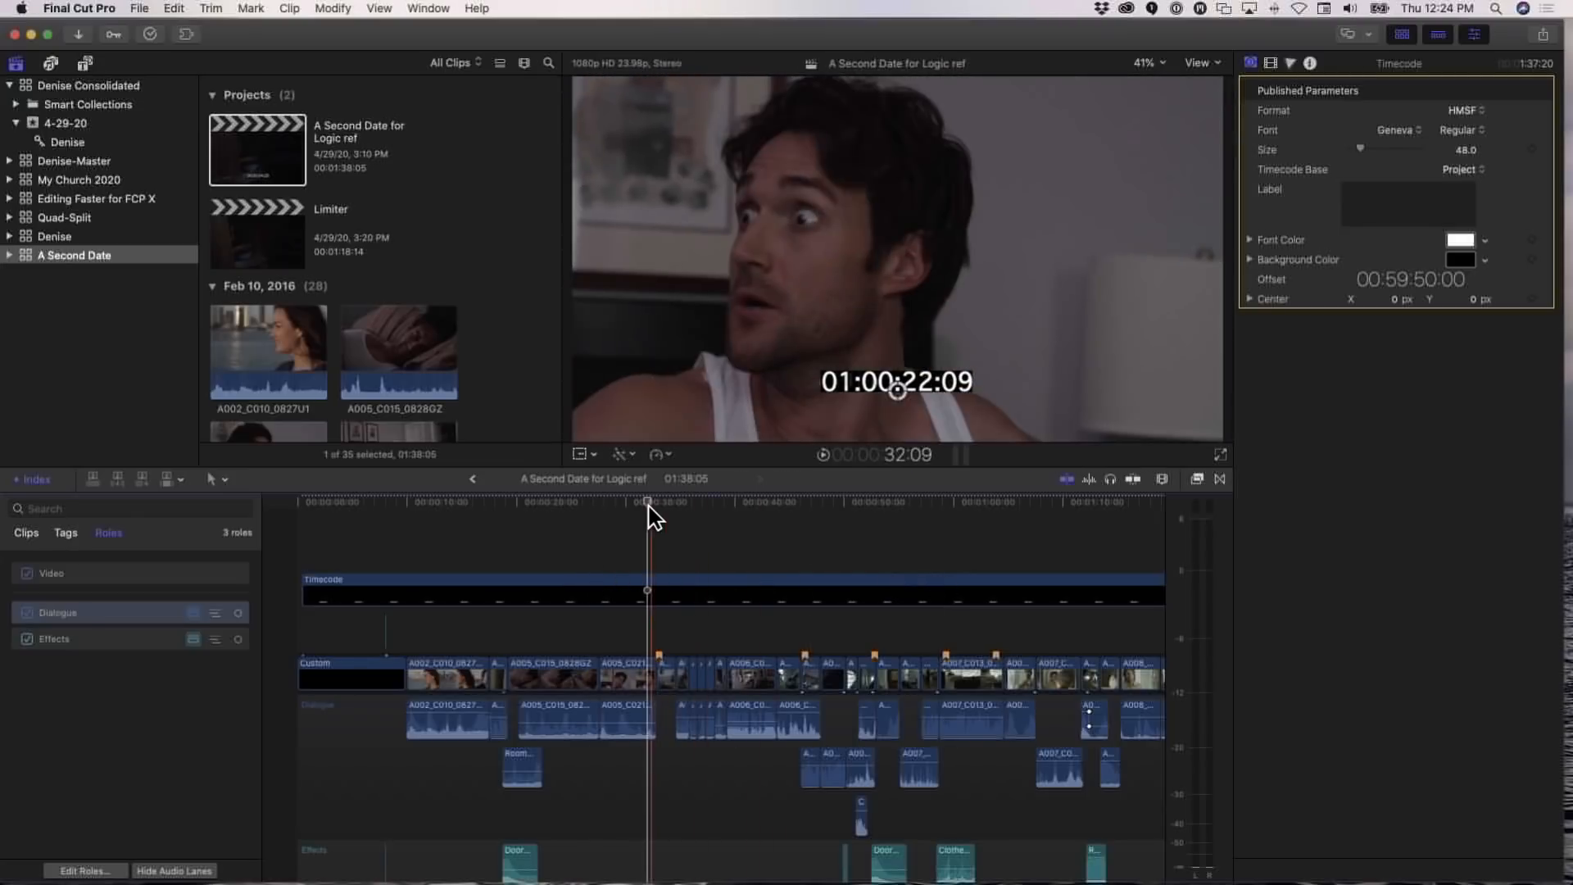
pyautogui.click(606, 531)
pyautogui.click(642, 529)
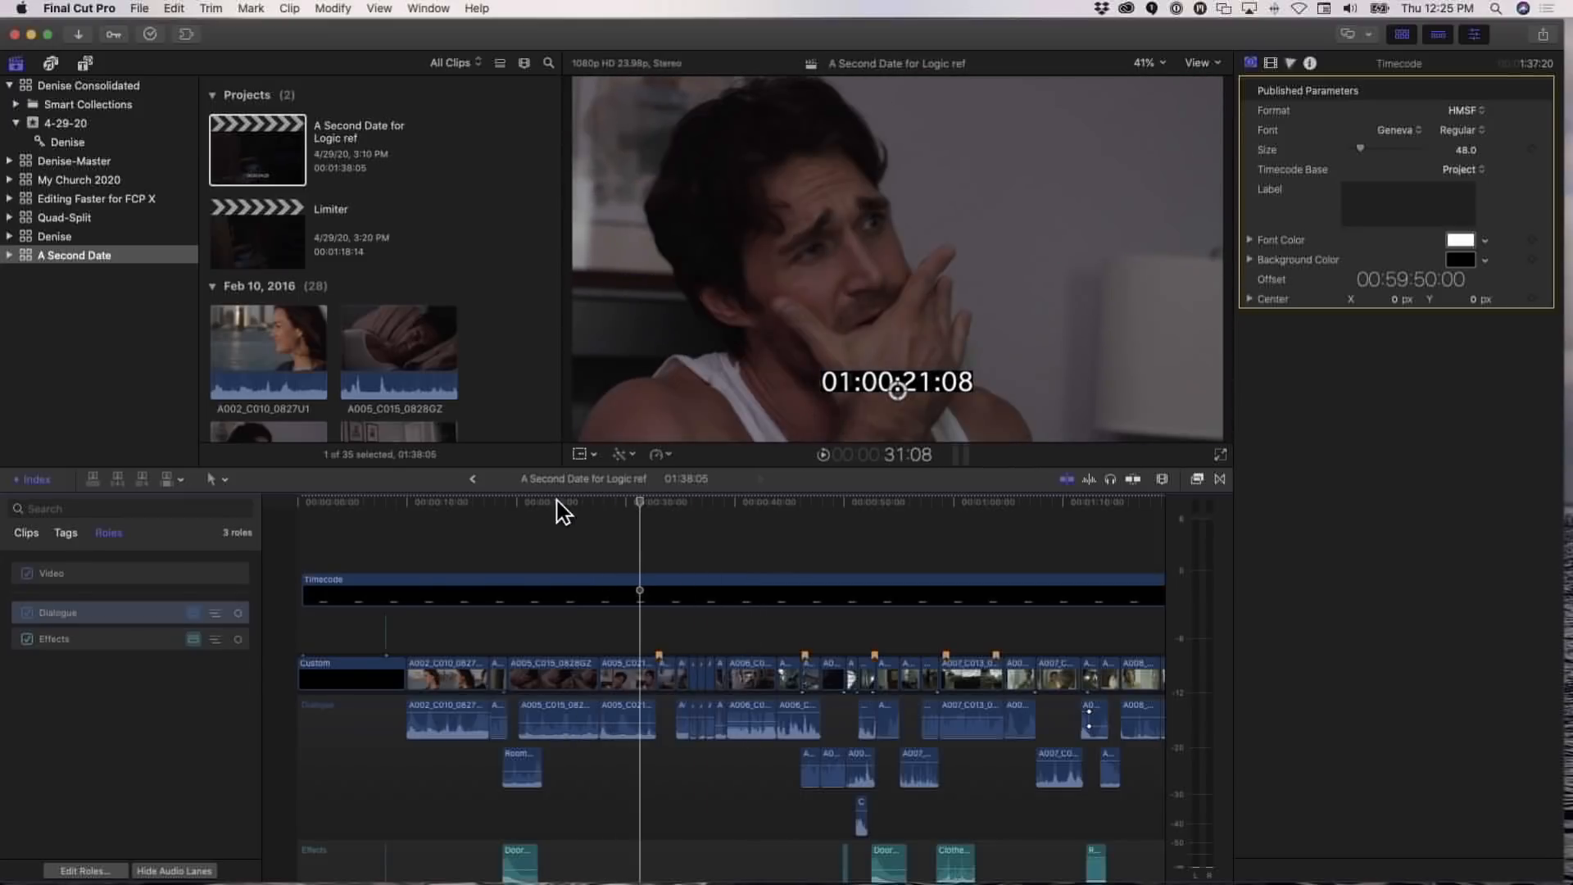
pyautogui.click(447, 537)
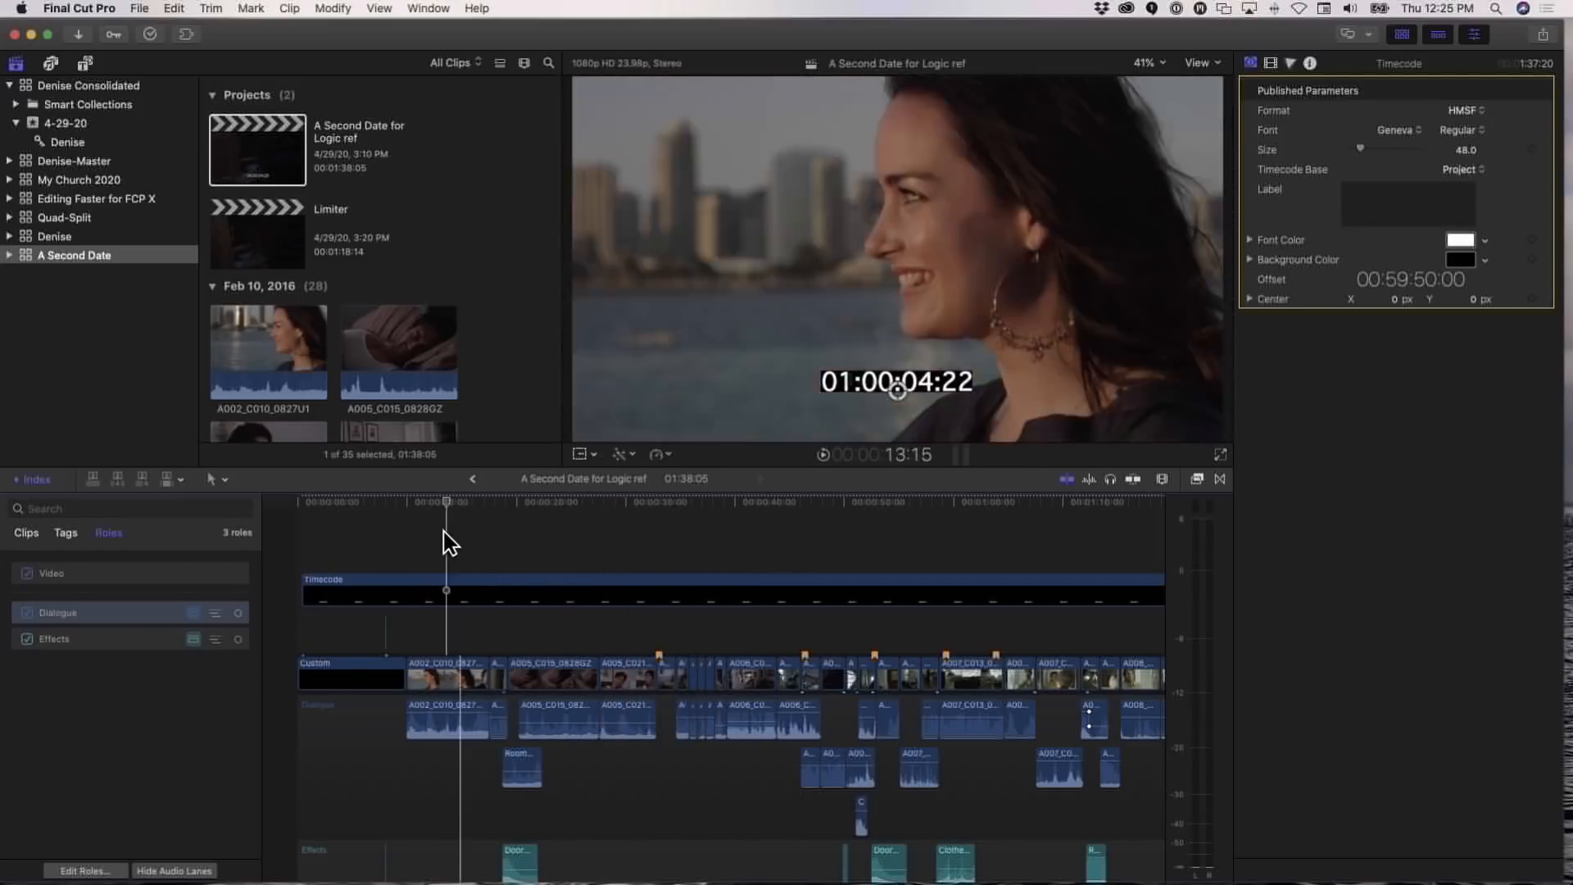
# Play back the 2-pop tone and color bars clip at the eight-second mark, before the first dialogue clip
pyautogui.click(375, 550)
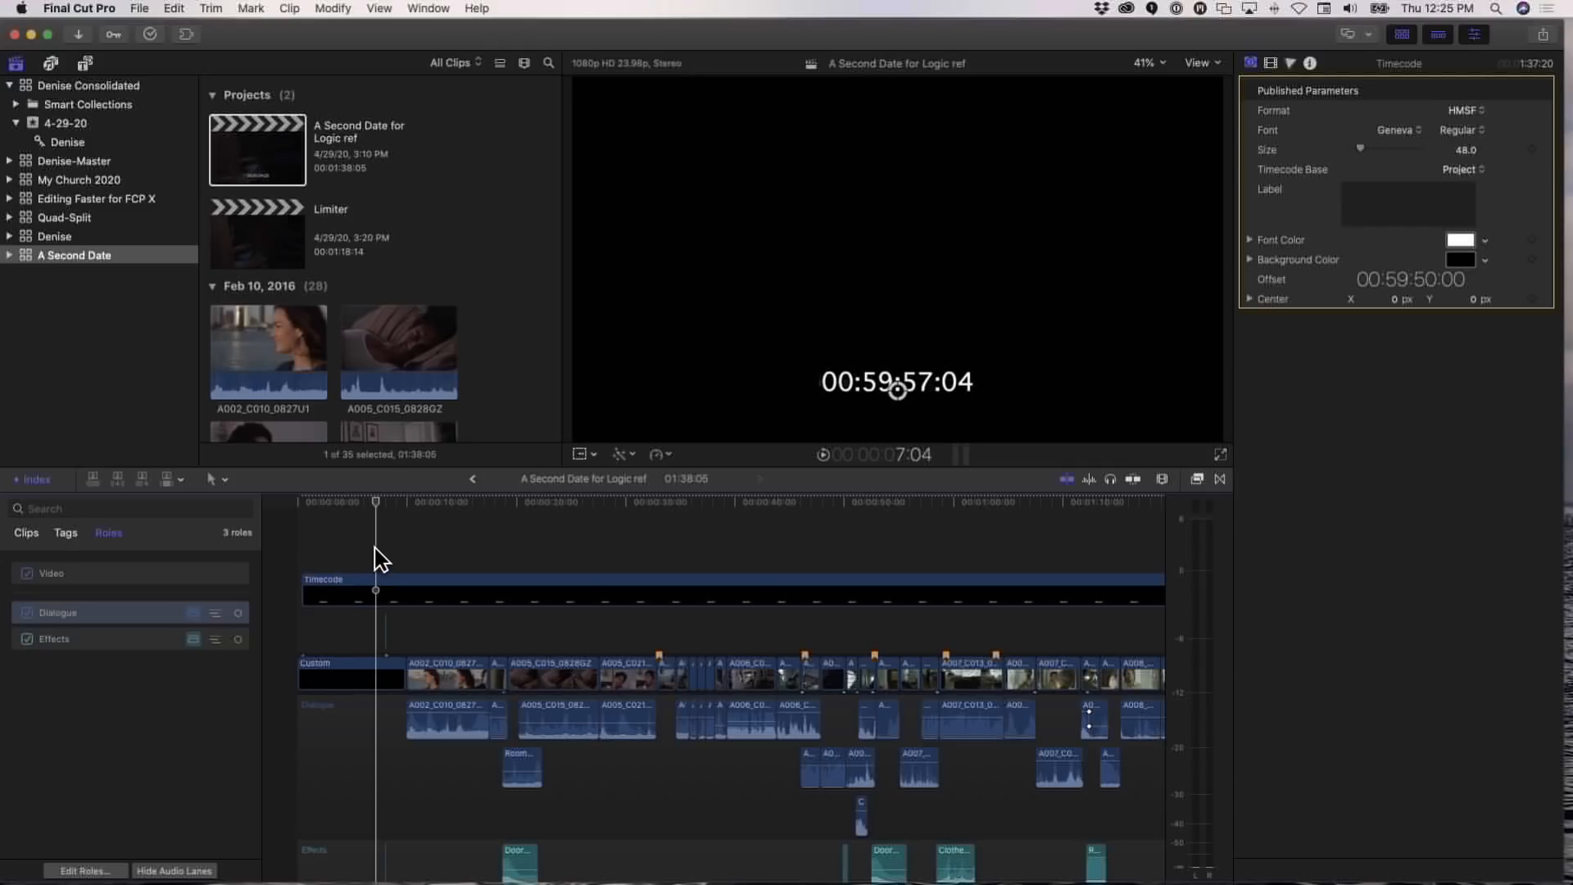
pyautogui.press('super+equal')
pyautogui.press('super+equal')
pyautogui.press('super+equal')
pyautogui.press('super+equal')
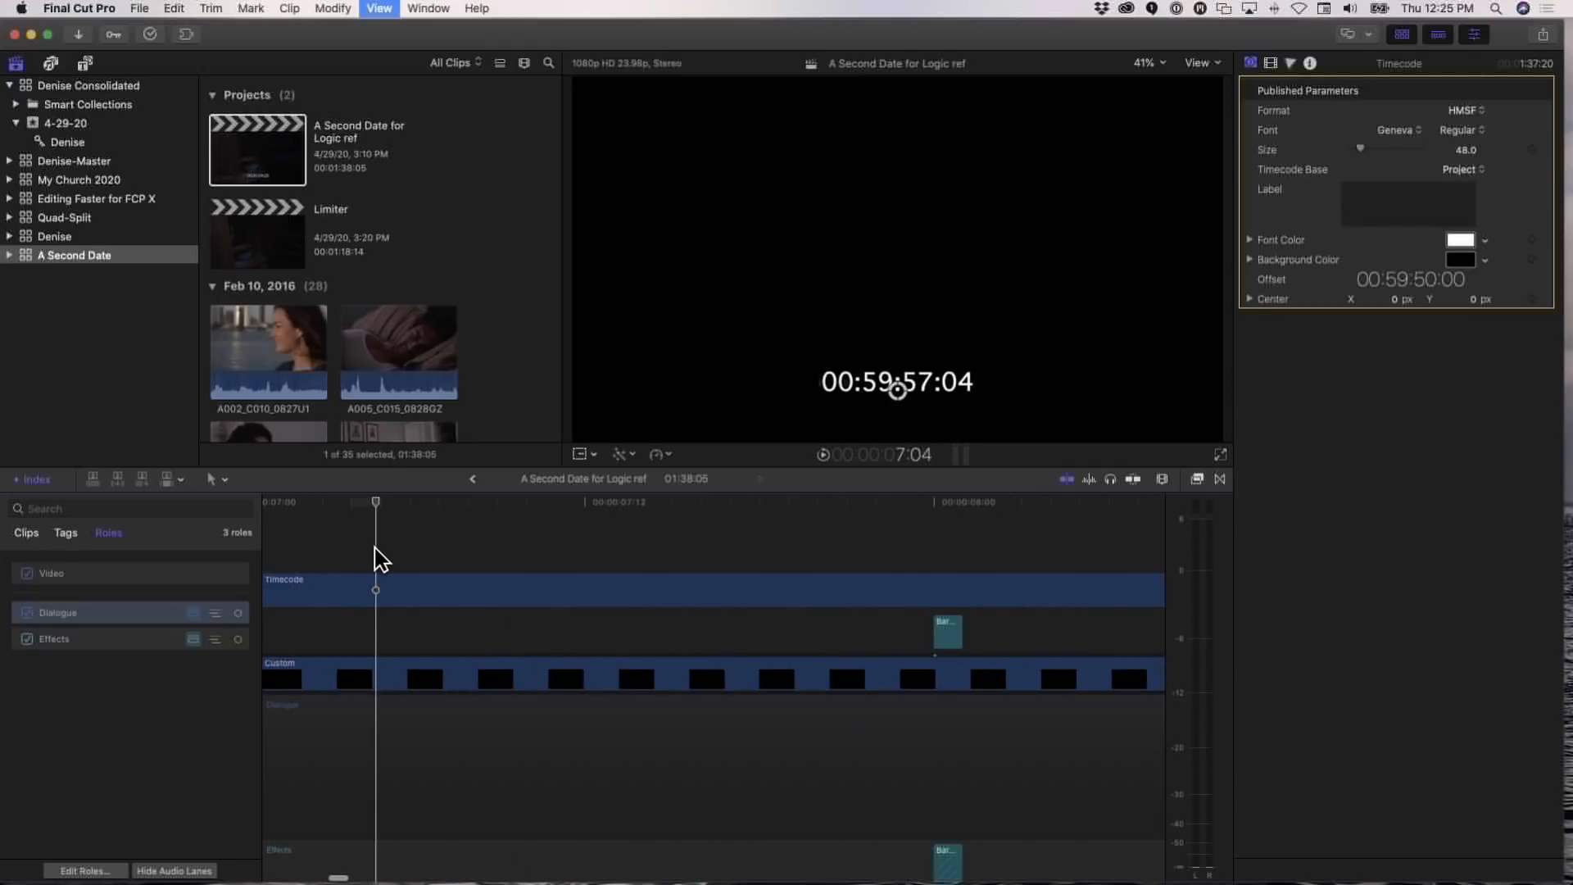
pyautogui.click(821, 510)
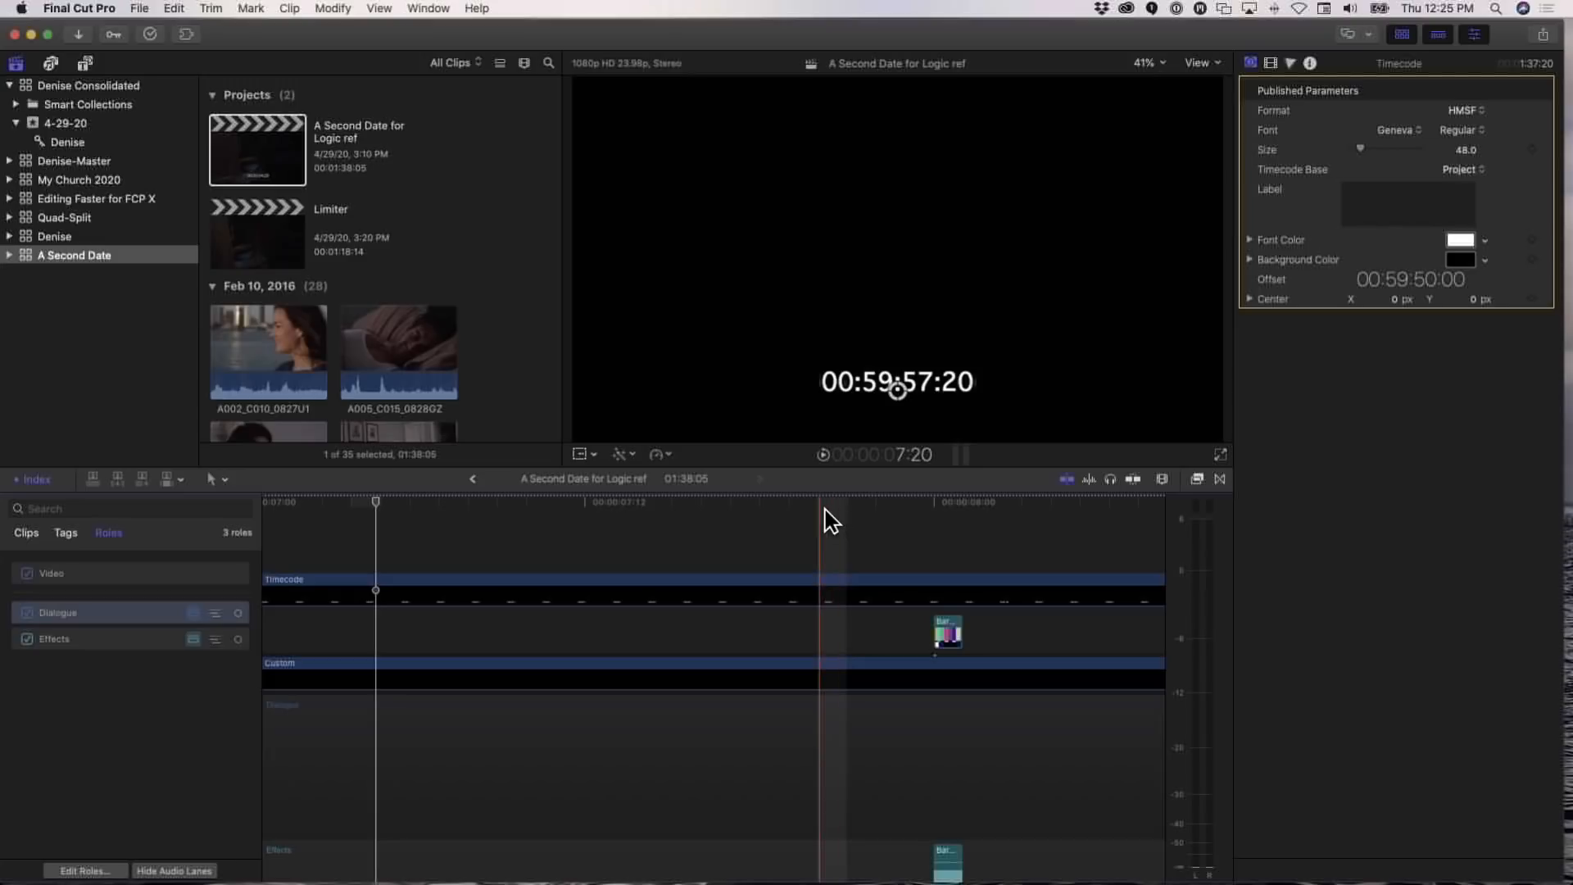
pyautogui.press('space')
pyautogui.press('space')
pyautogui.click(821, 510)
pyautogui.press('space')
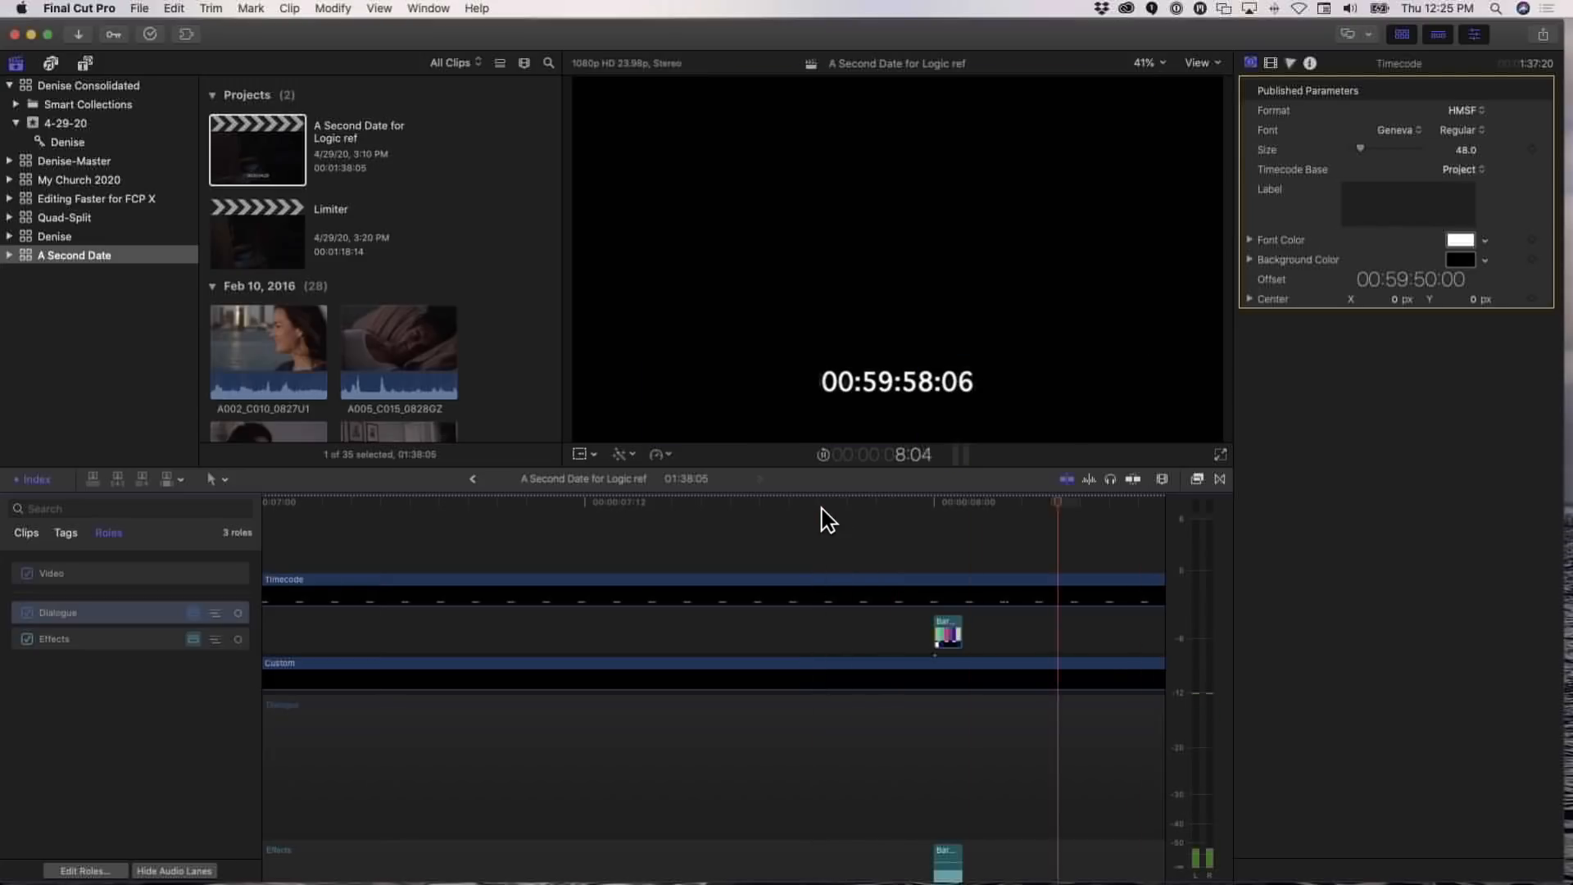
pyautogui.press('space')
# Bring the whole project back into view and look over the Dialogue and Effects lanes
pyautogui.hscroll(4, 822, 509)
pyautogui.press('super+minus')
pyautogui.press('super+minus')
pyautogui.press('super+minus')
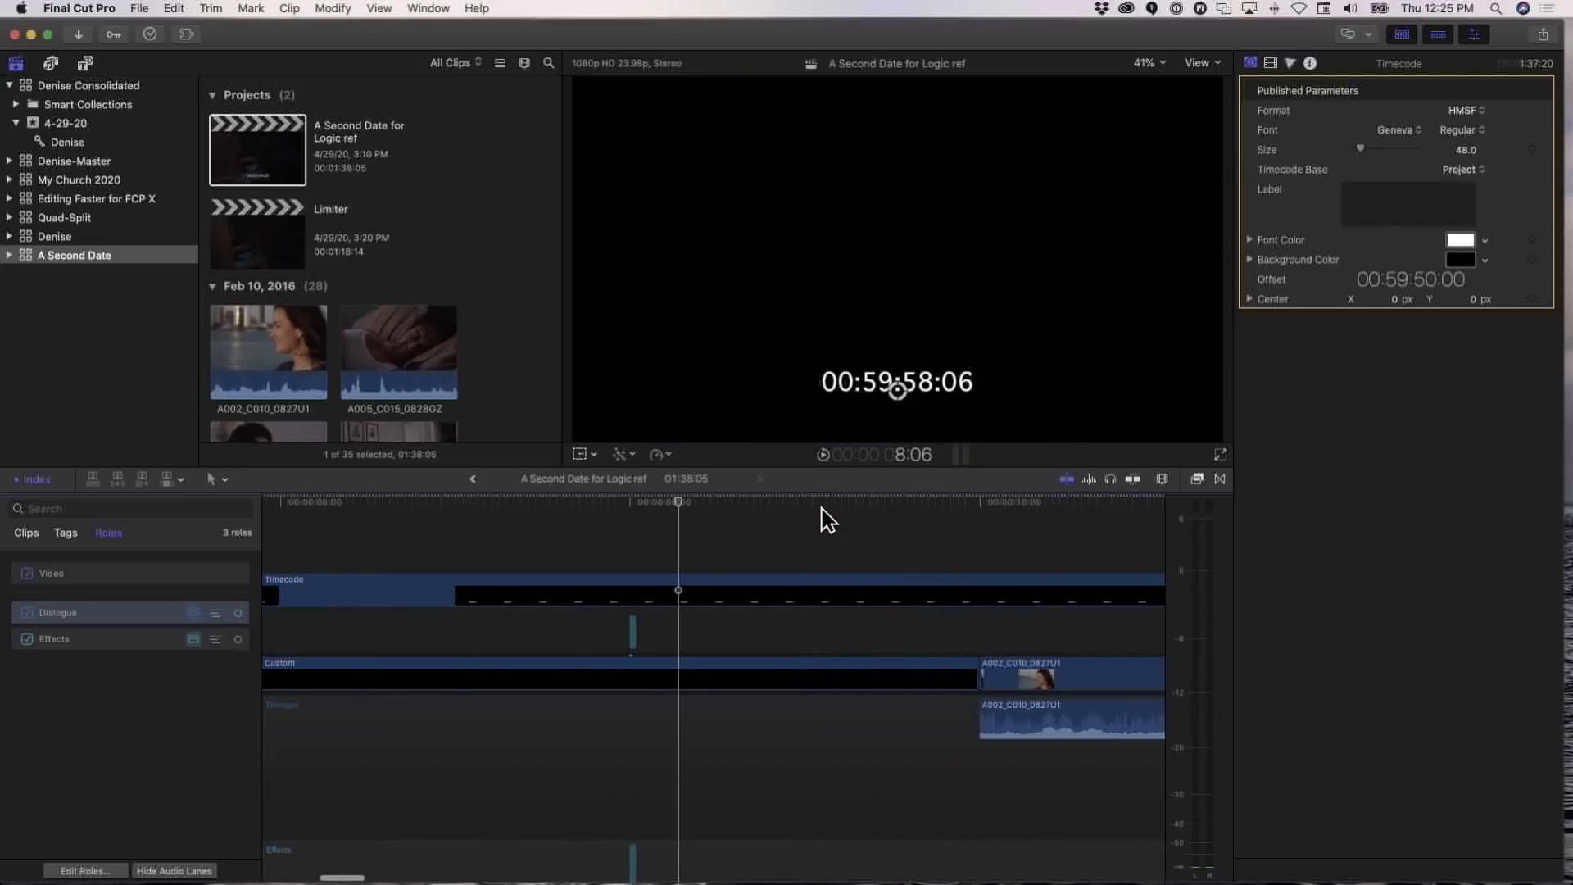
pyautogui.press('super+minus')
pyautogui.press('super+minus')
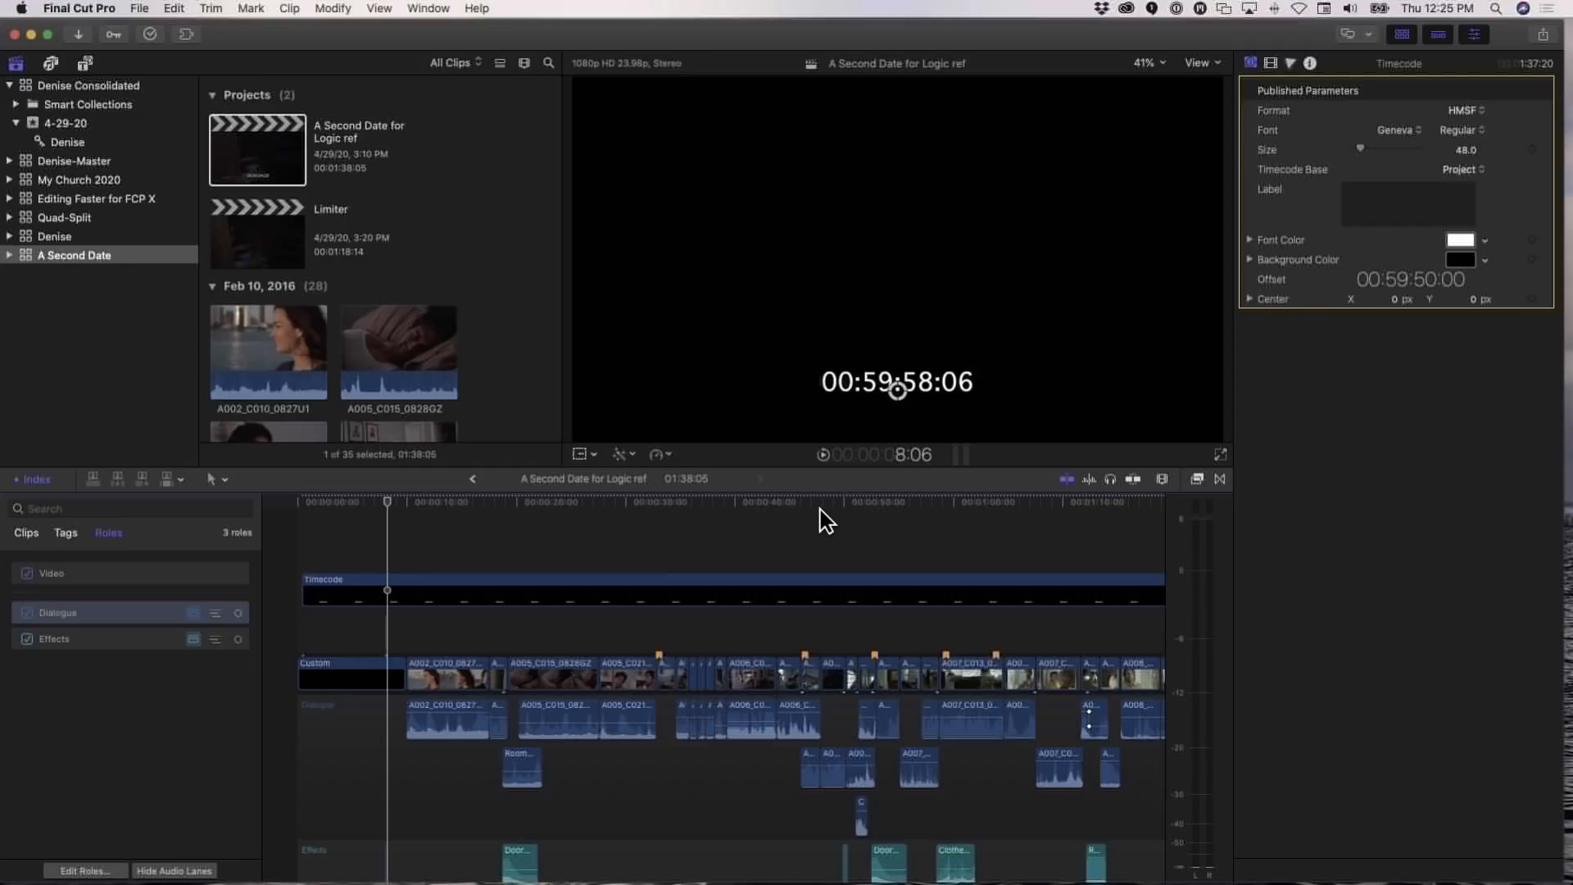
pyautogui.scroll(-5, 537, 685)
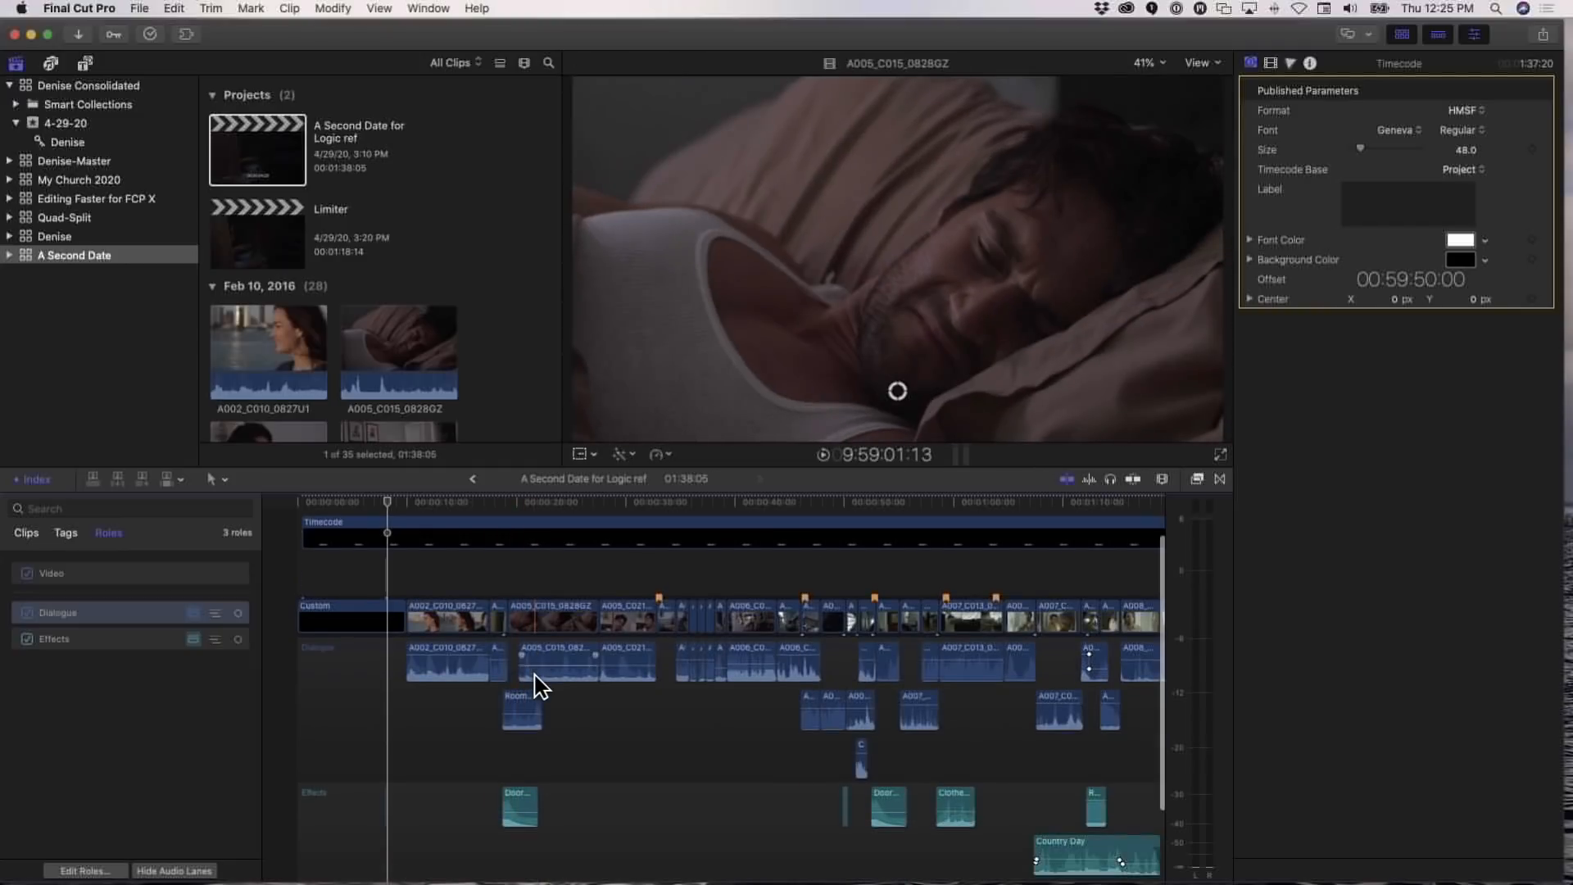
pyautogui.scroll(3, 537, 685)
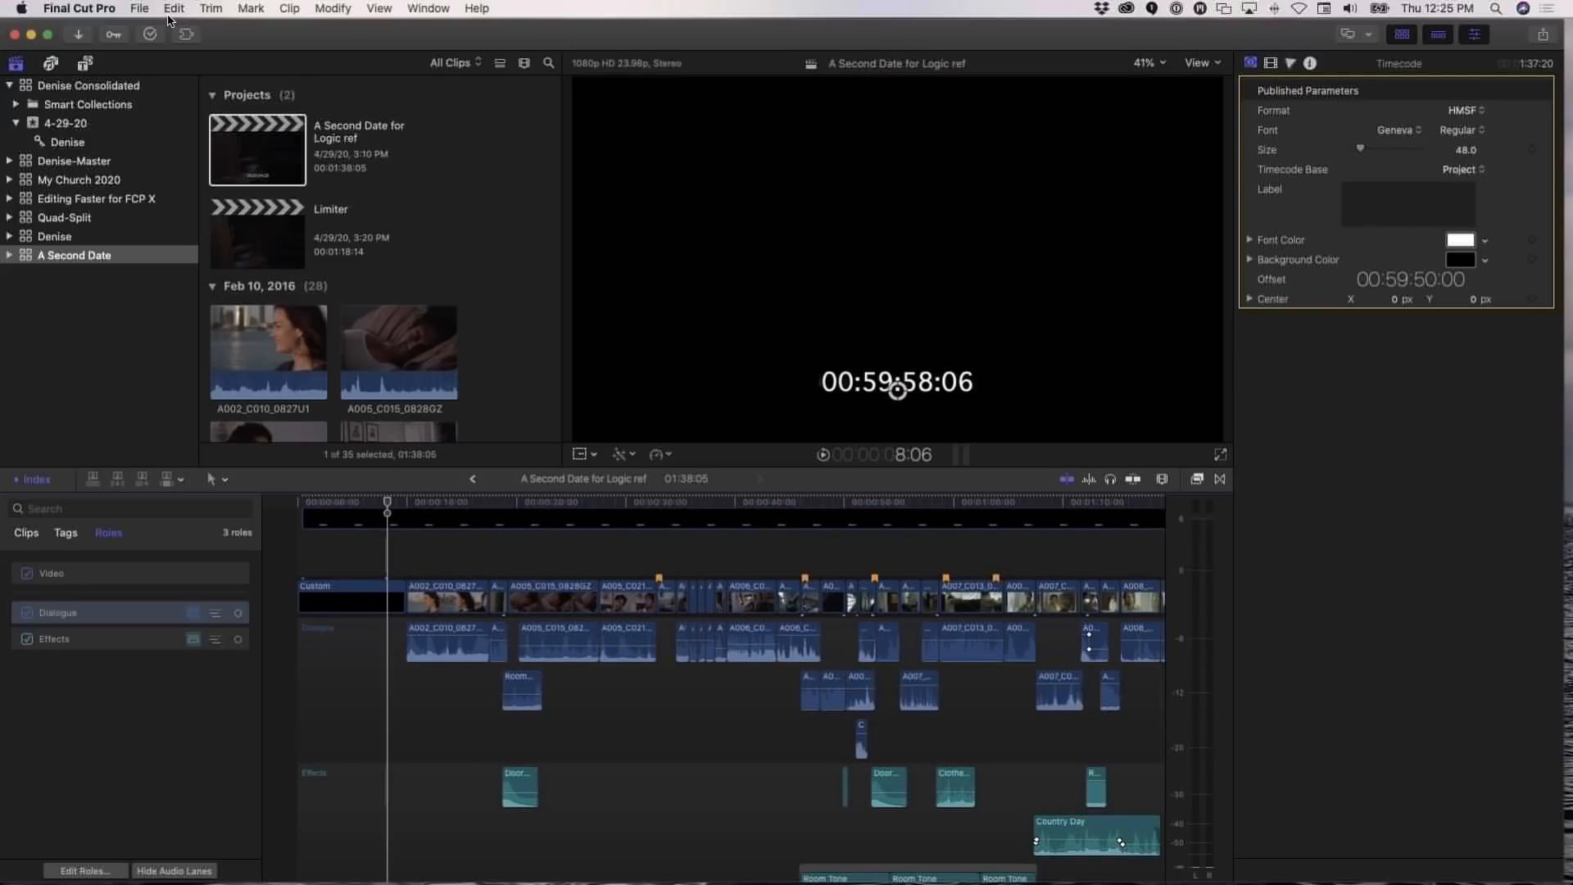
# Export the project as XML named "A Second Date for Logic ref" into the "2nd Date XML" folder inside the Desktop's RippleLIVE #23 Demo Assets
pyautogui.click(138, 8)
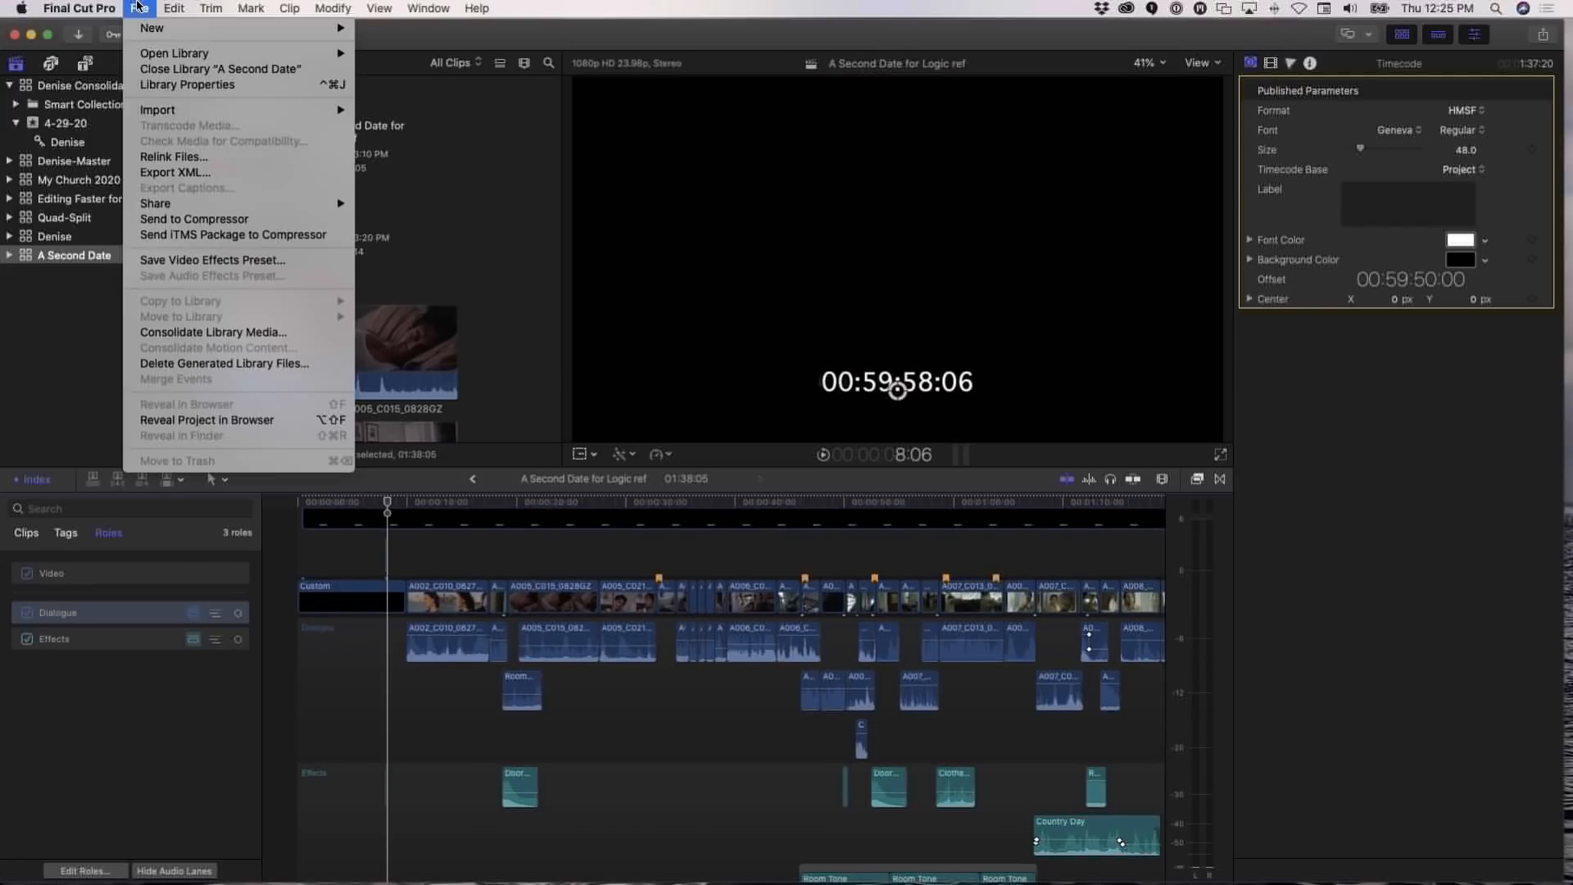
pyautogui.click(175, 171)
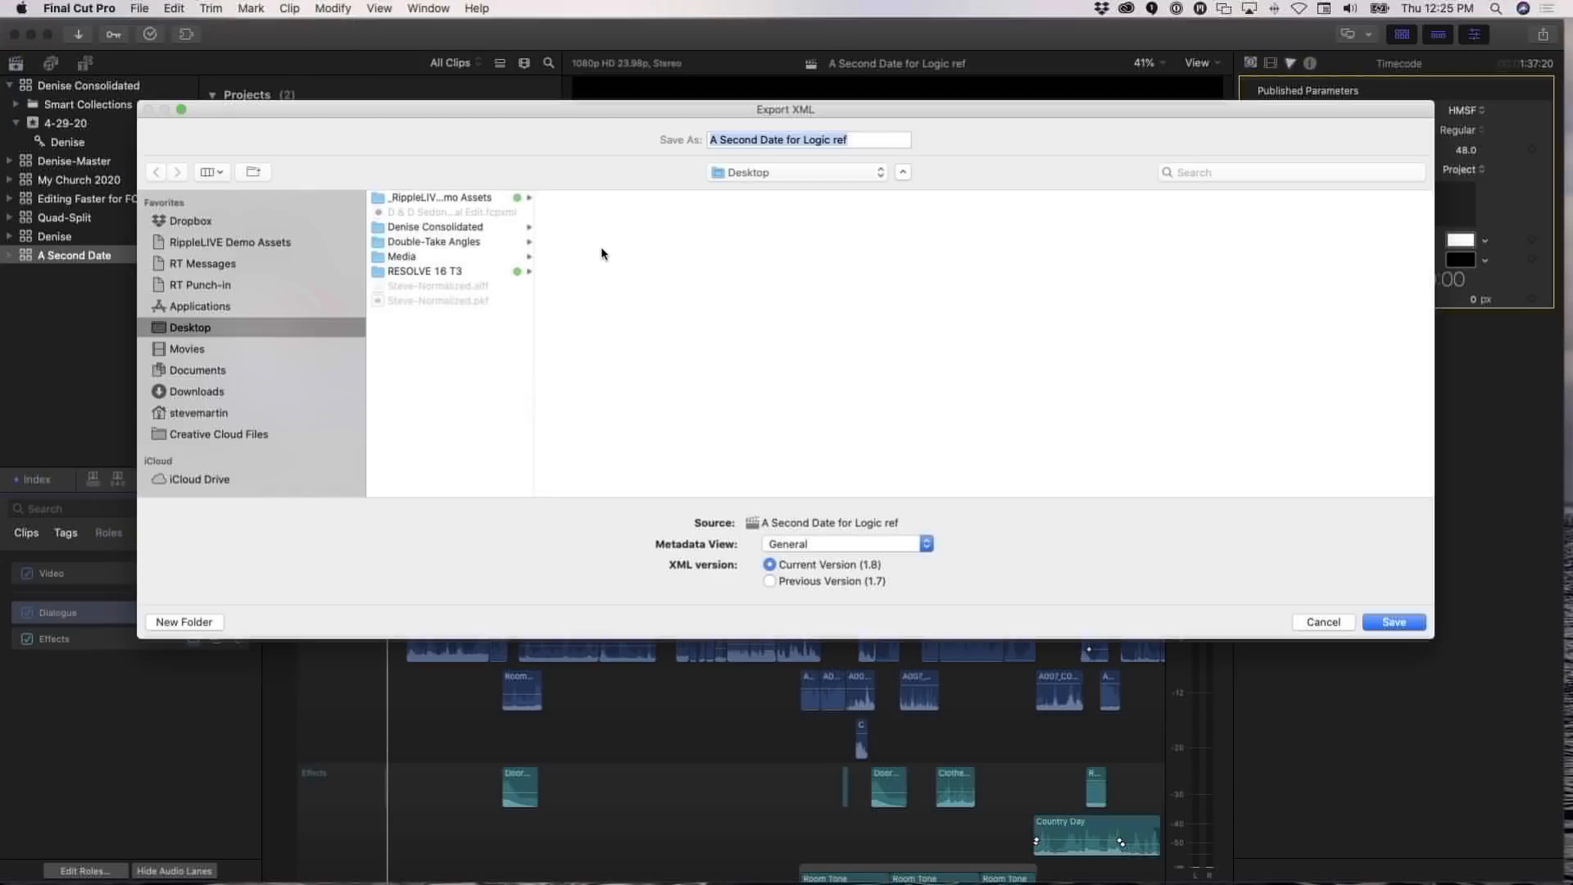
pyautogui.click(457, 199)
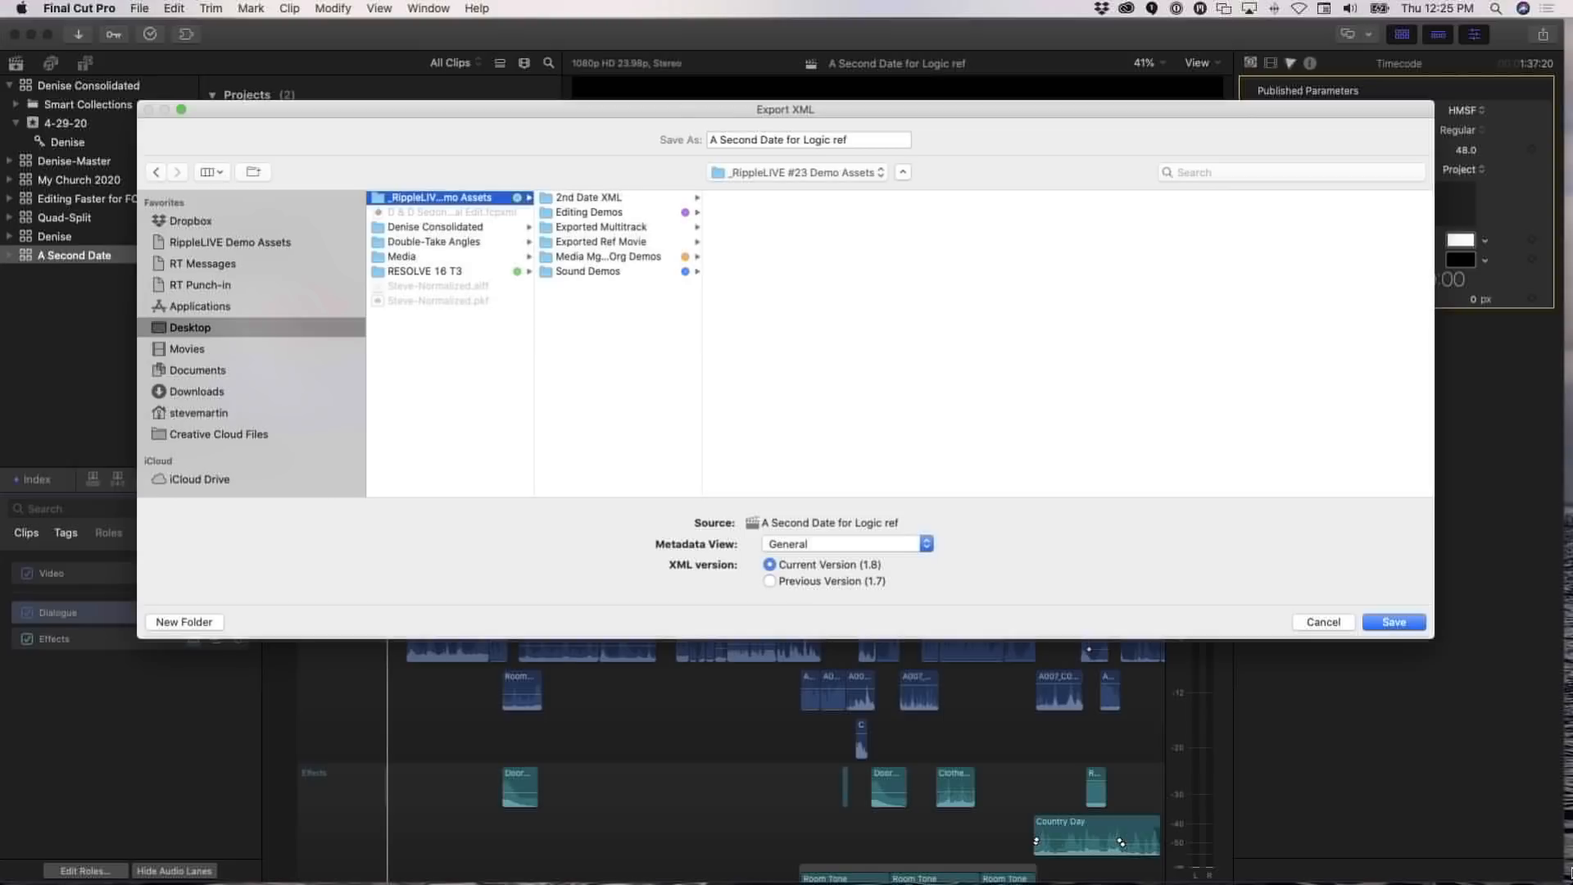
pyautogui.click(589, 202)
pyautogui.click(1367, 626)
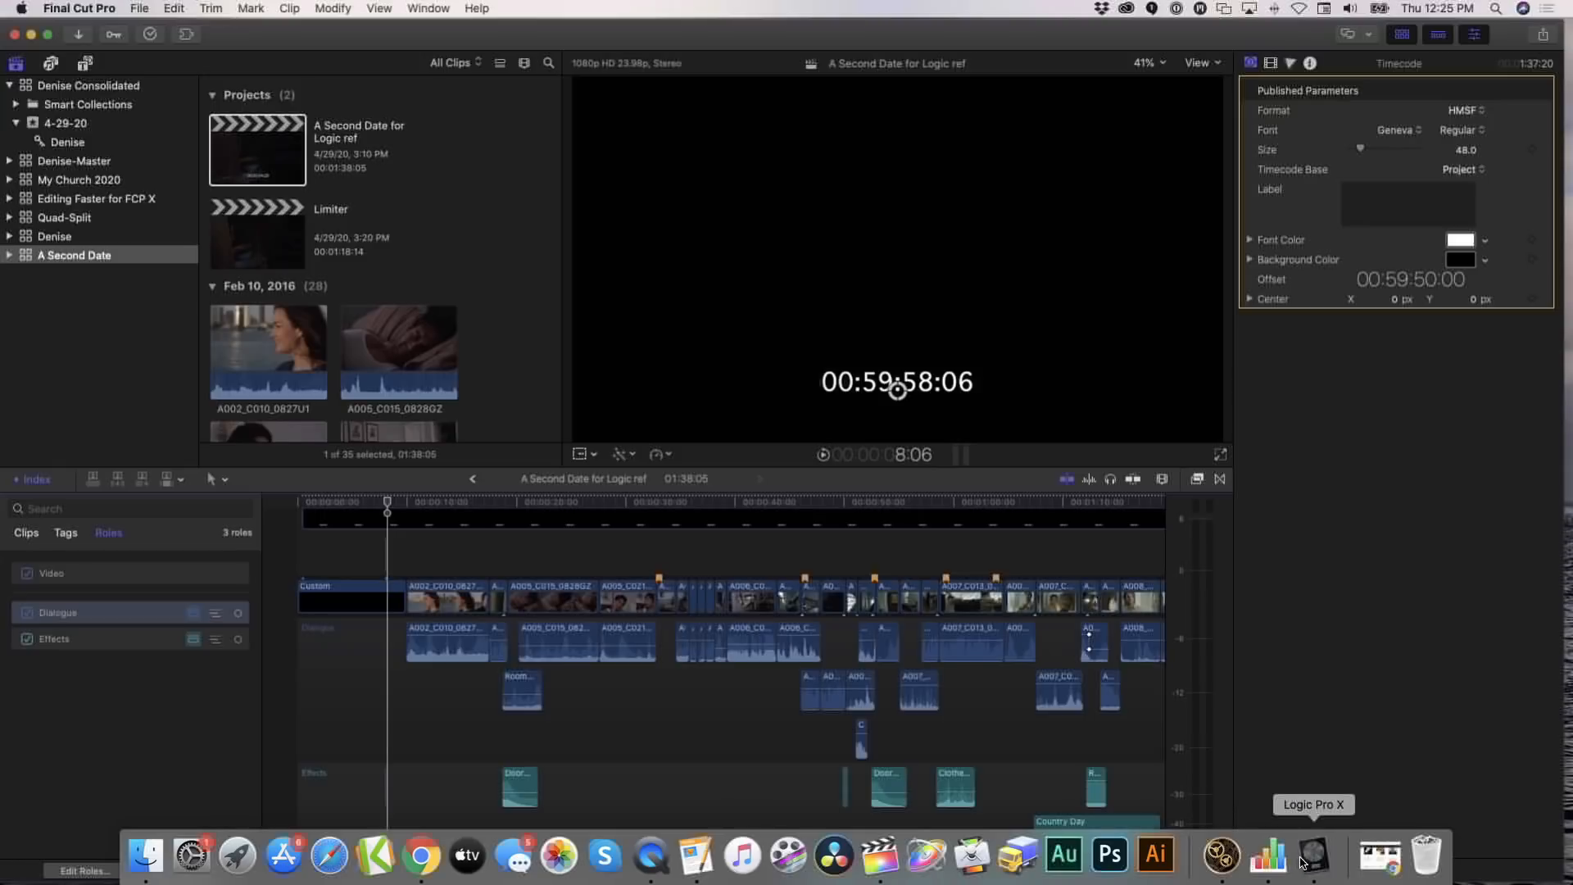
# Switch to Logic Pro X and create a new project with one Software Instrument track
pyautogui.click(1312, 857)
pyautogui.click(1130, 537)
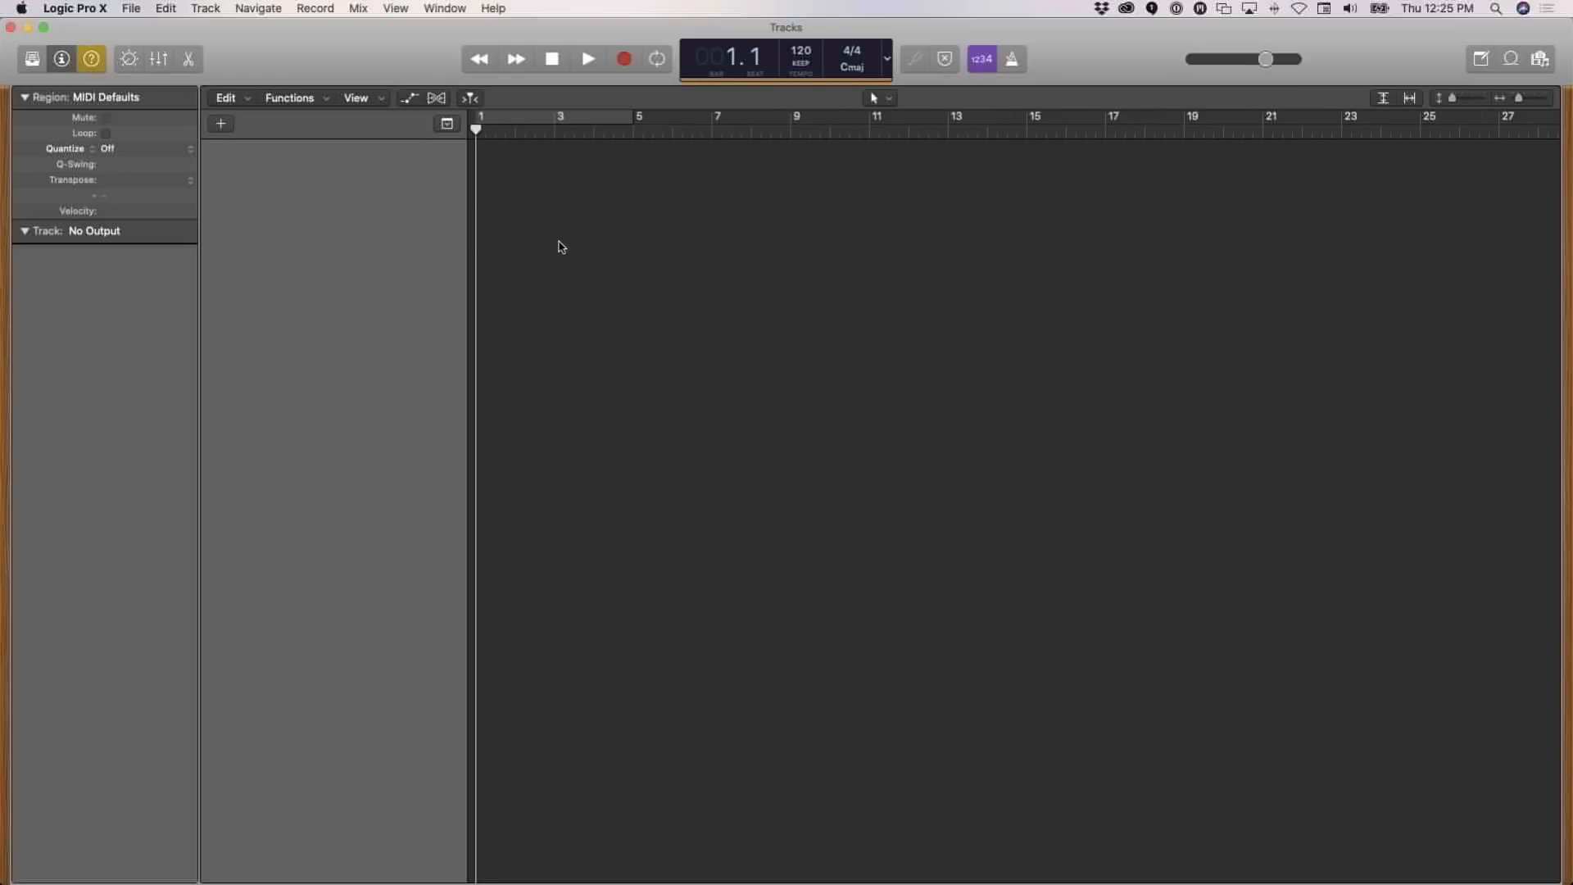
pyautogui.click(131, 9)
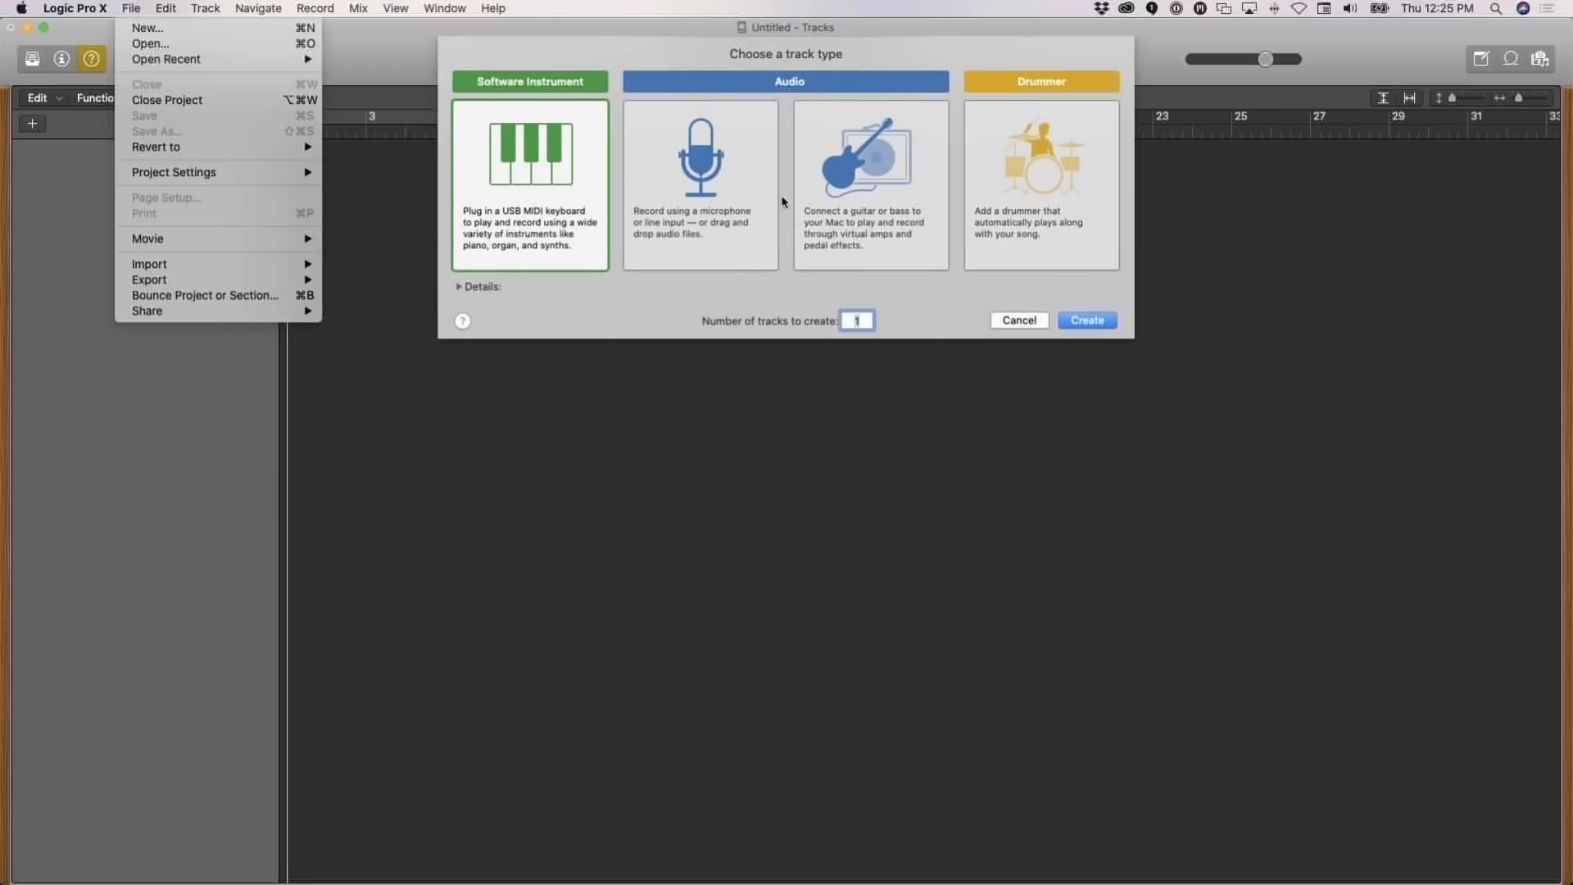
pyautogui.click(572, 204)
pyautogui.click(1088, 320)
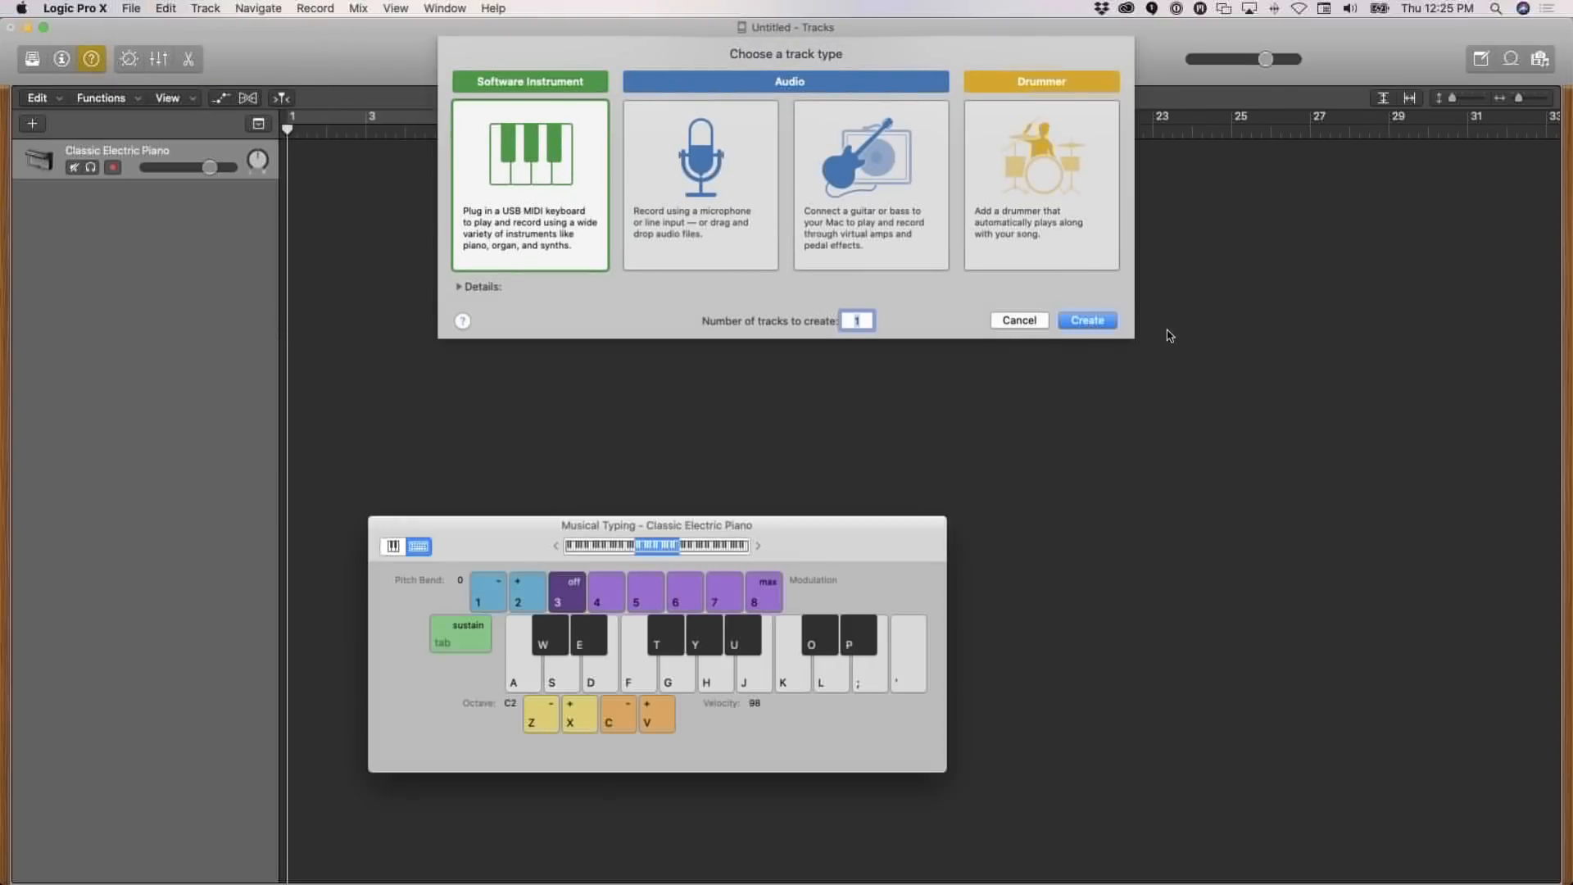
# Close the Musical Typing keyboard and turn off Quick Help
pyautogui.click(379, 525)
pyautogui.click(82, 55)
pyautogui.click(30, 58)
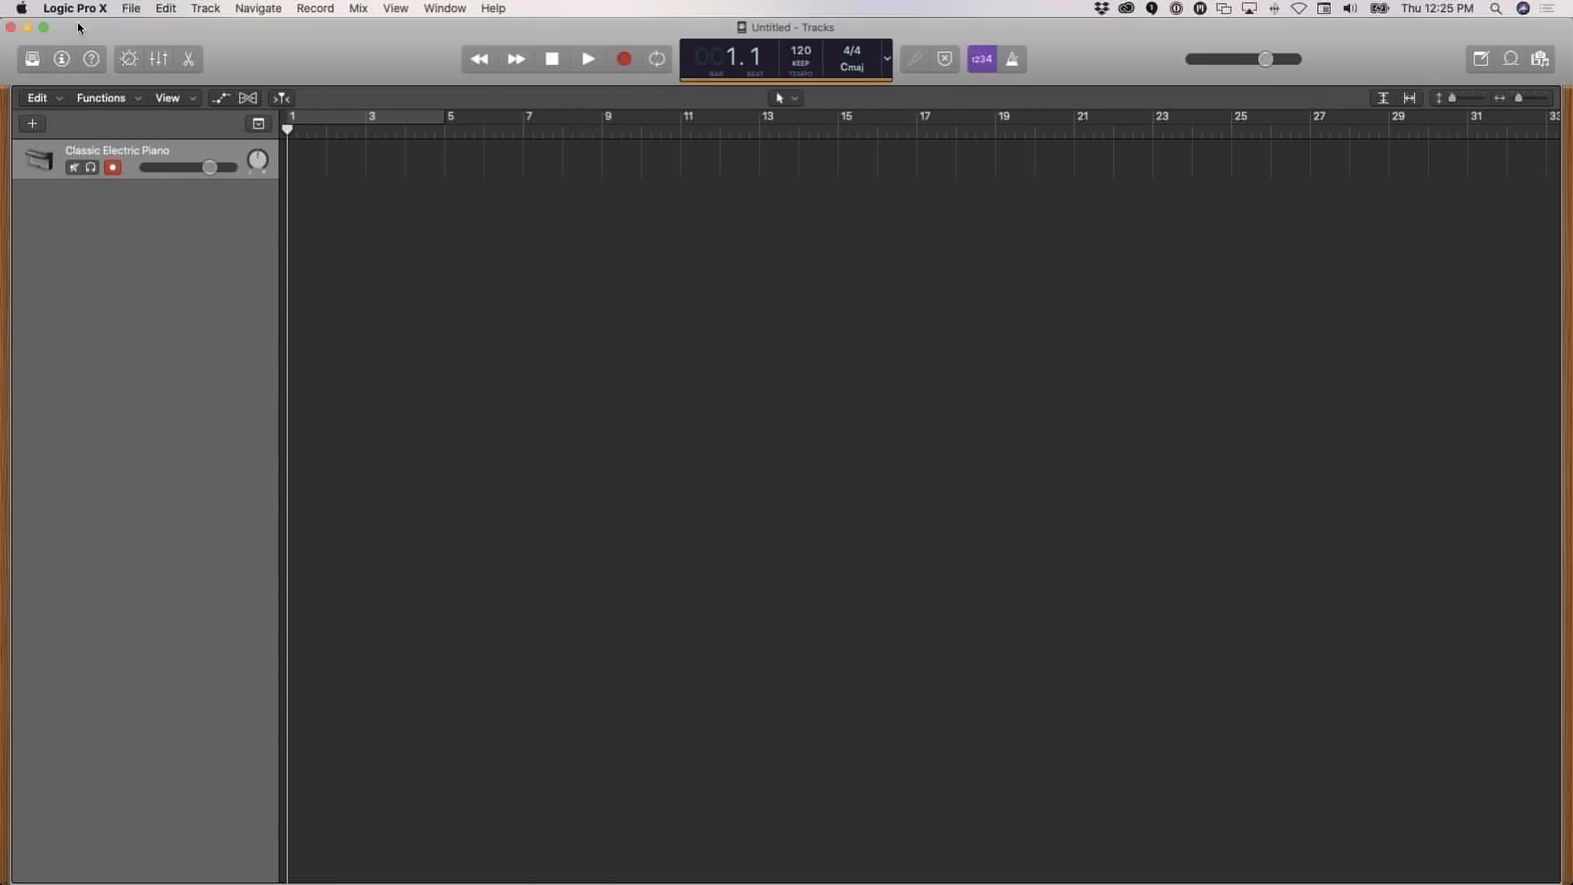
# Open "A Second Date for Logic ref.fcpxml" from the "2nd Date XML" folder in the Desktop's RippleLIVE #23 Demo Assets
pyautogui.click(142, 6)
pyautogui.click(147, 46)
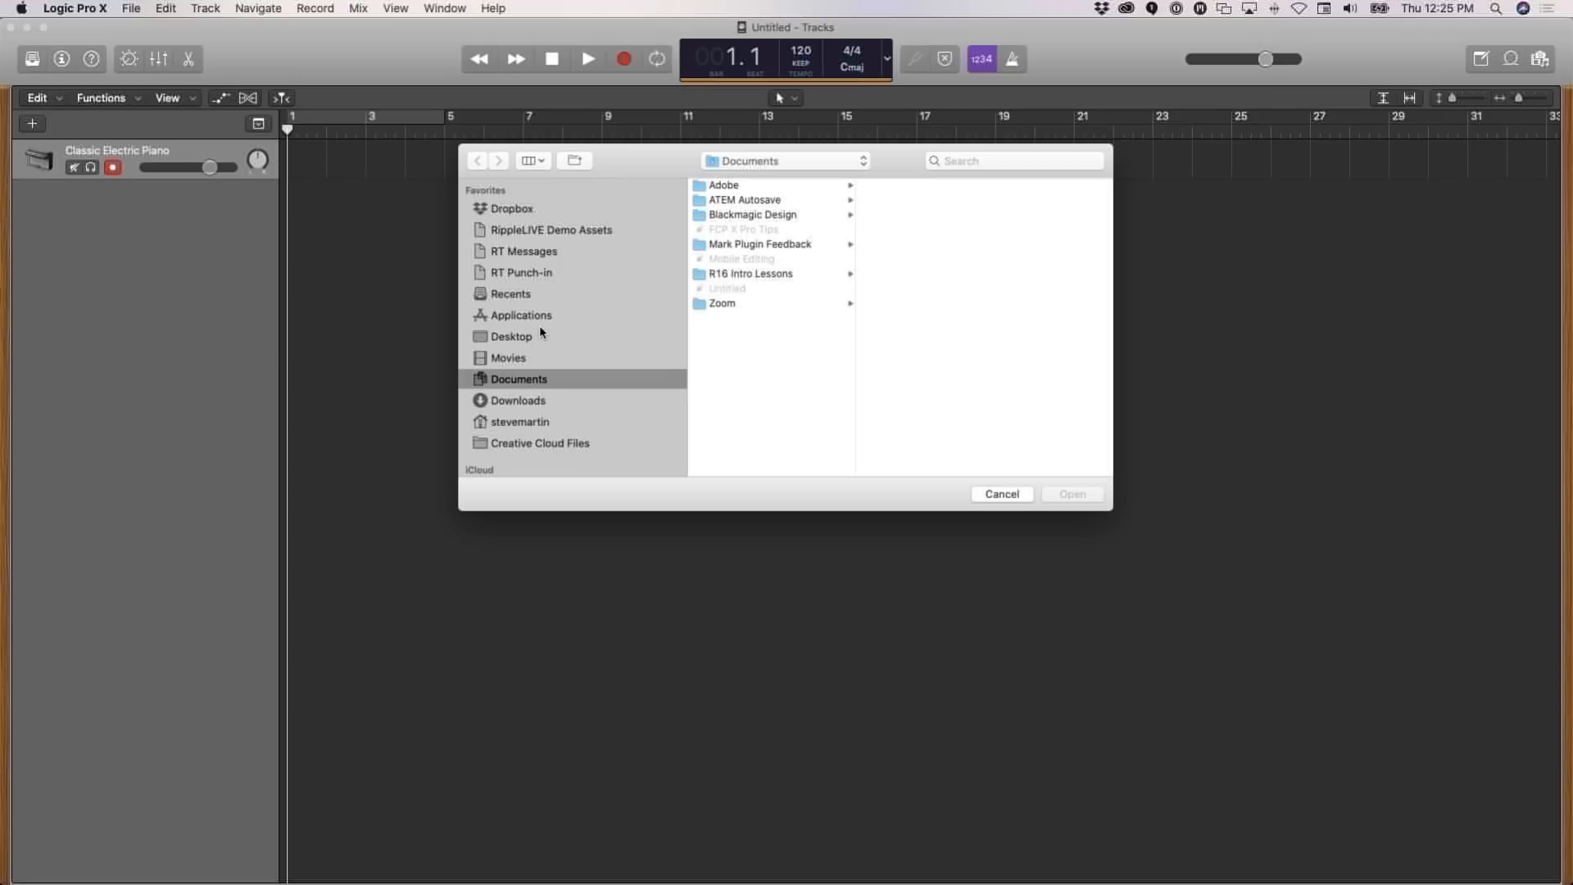
pyautogui.click(511, 336)
pyautogui.click(801, 188)
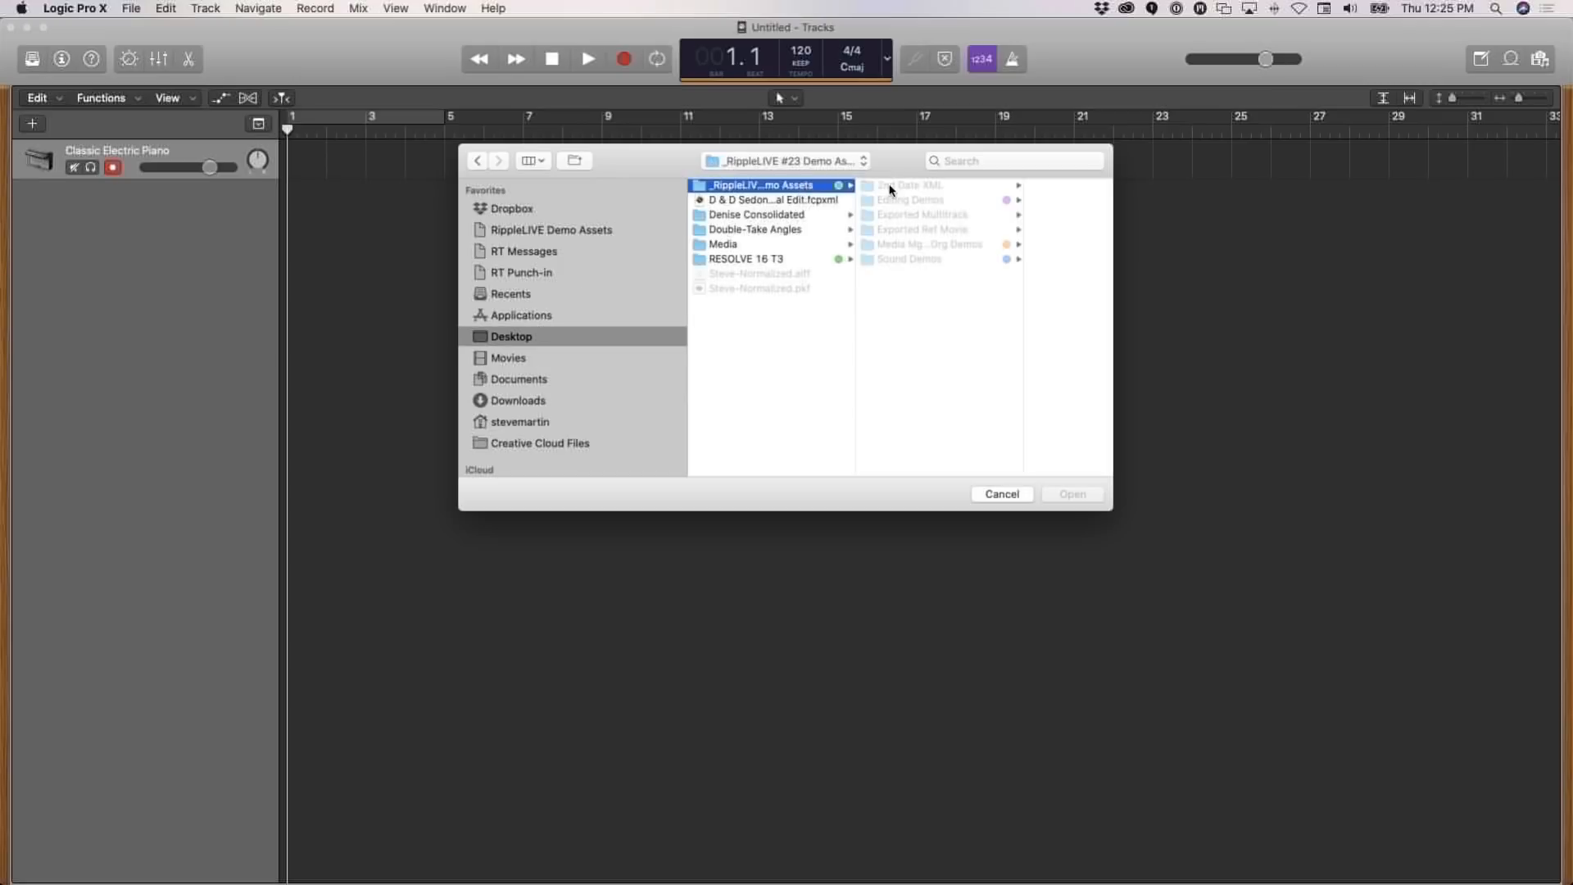
pyautogui.click(1020, 187)
pyautogui.click(1020, 186)
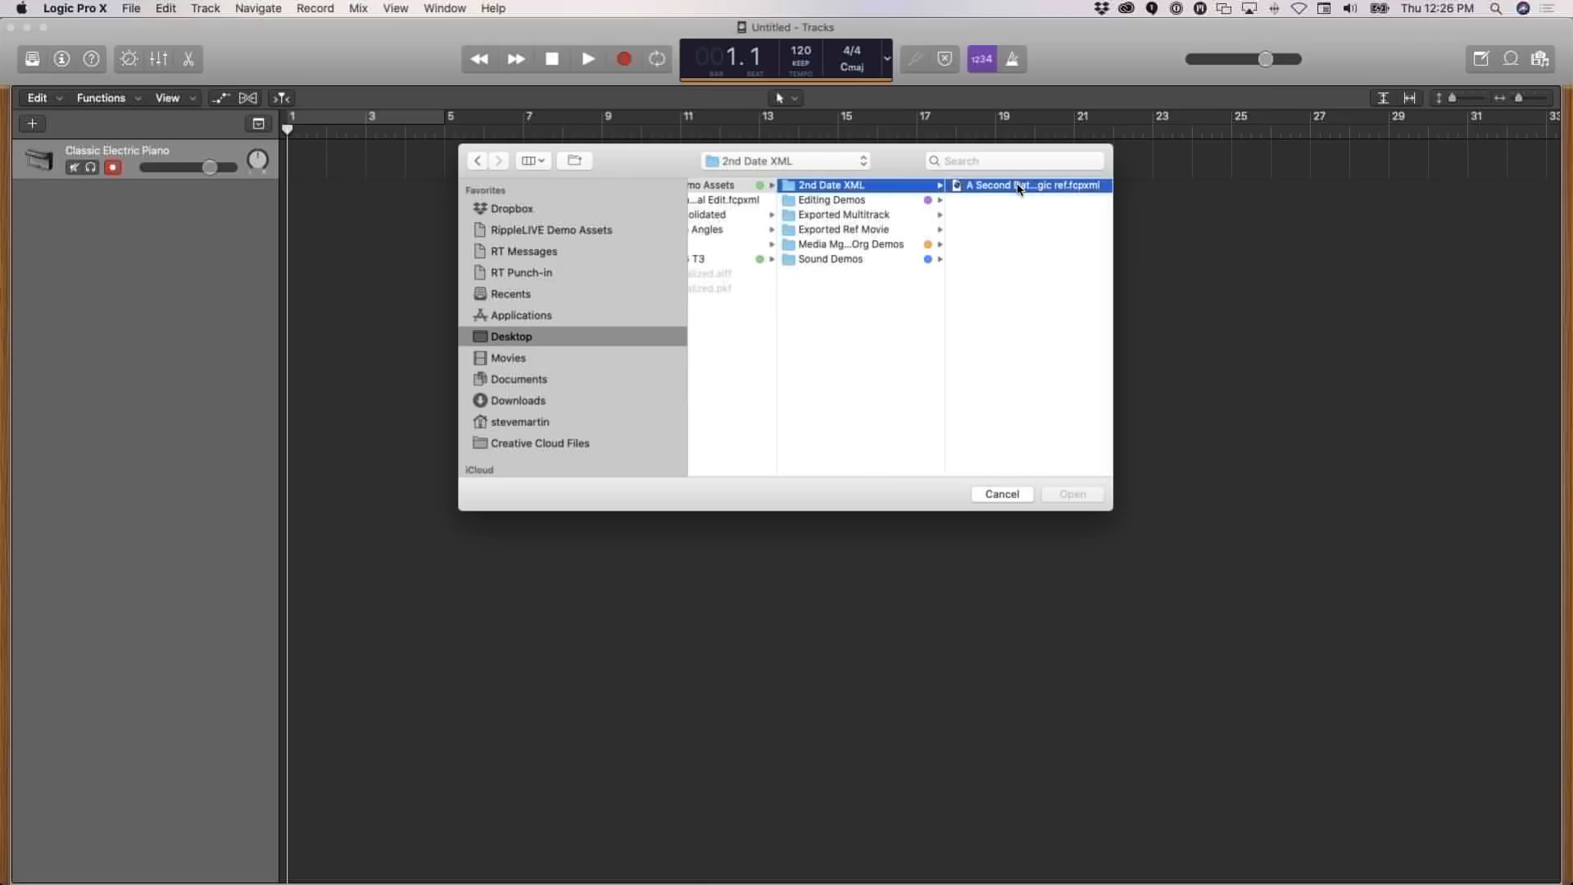
pyautogui.click(1065, 494)
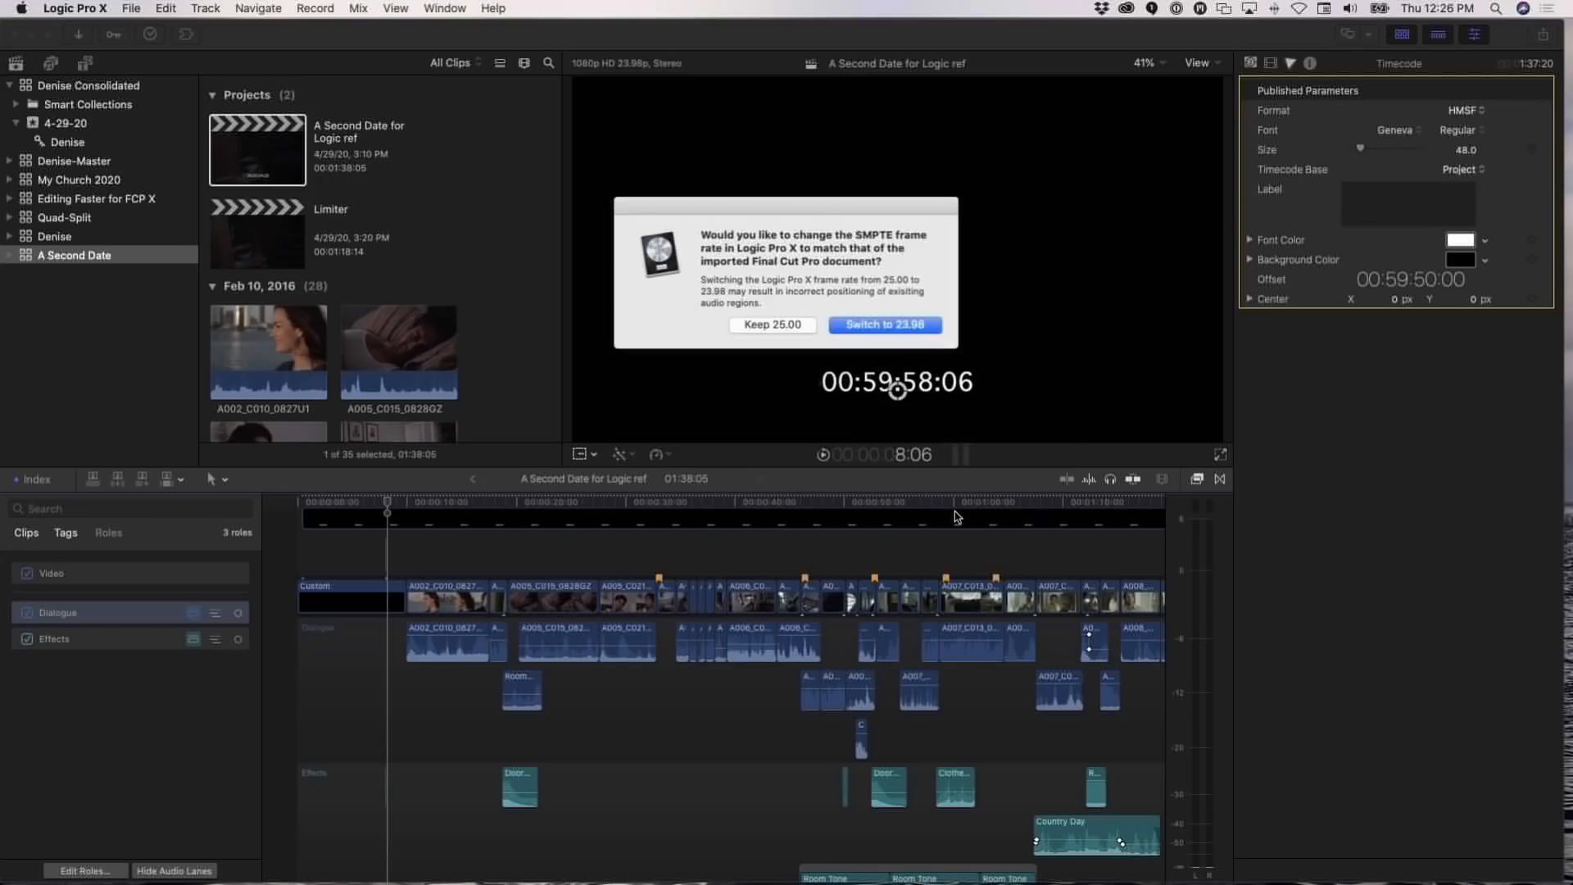
# Switch the SMPTE frame rate to 23.98 for the import and skip the missing referenced files
pyautogui.click(878, 327)
pyautogui.click(908, 300)
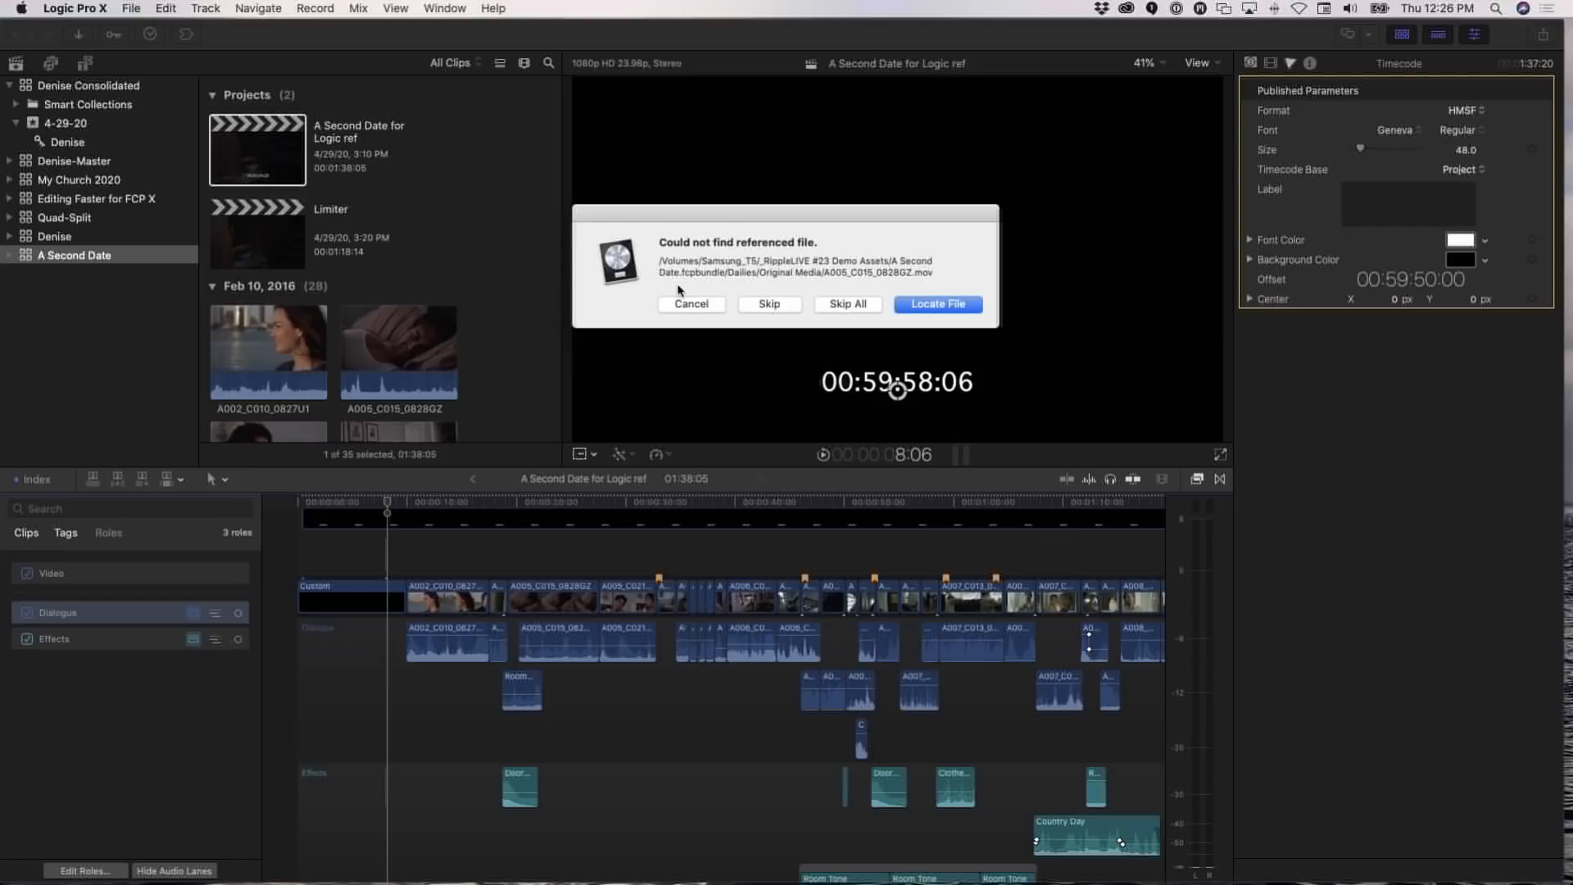
pyautogui.click(794, 312)
pyautogui.click(849, 304)
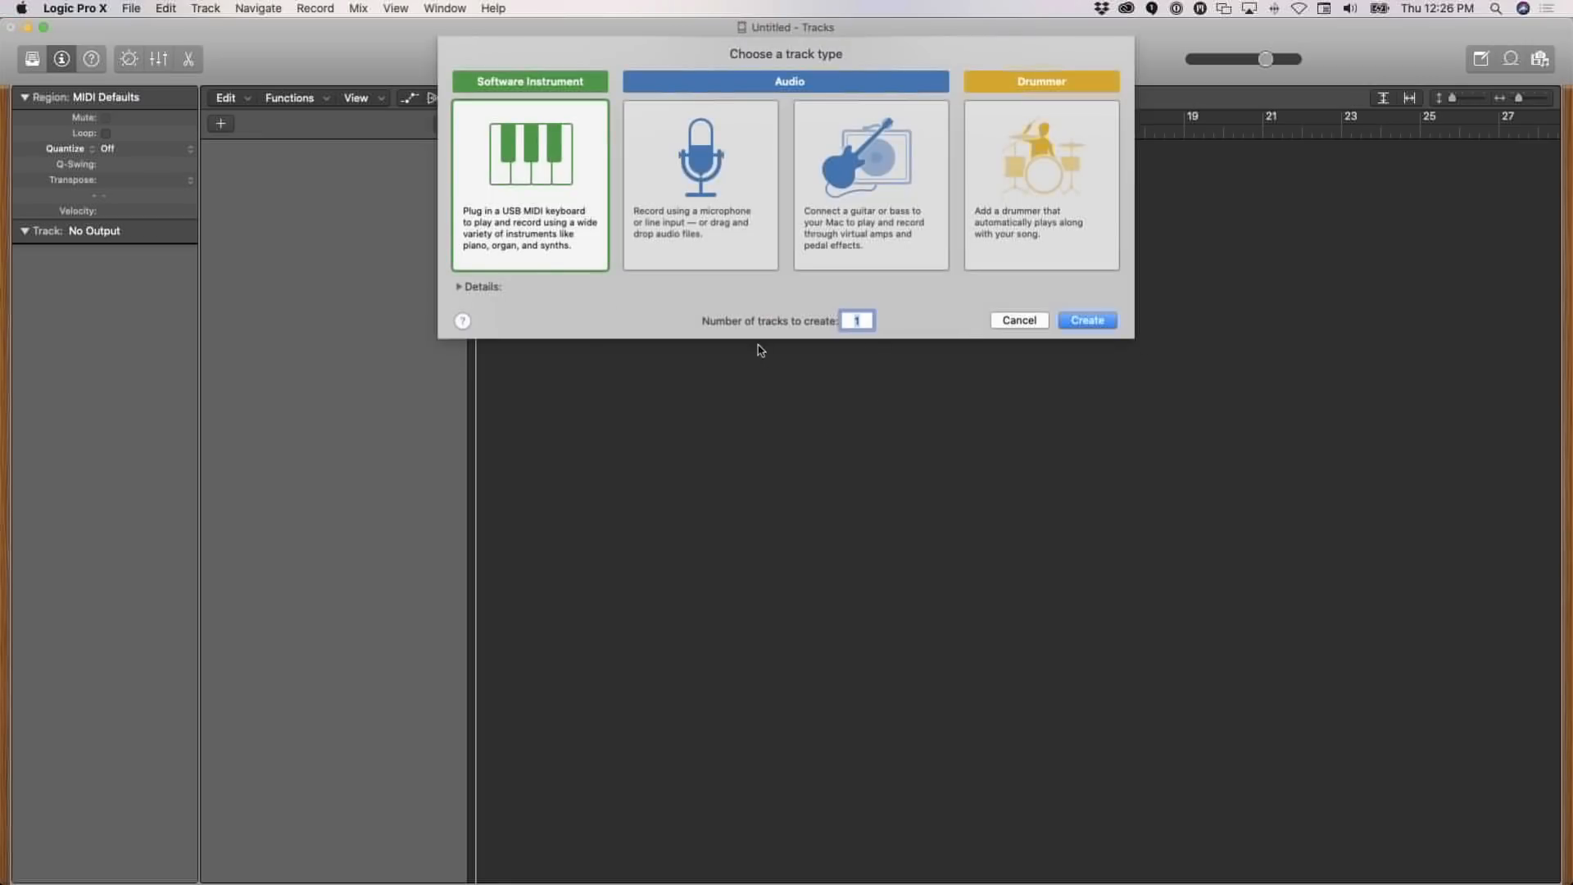
# Create one Software Instrument track in the new project and close the Musical Typing keyboard
pyautogui.click(1074, 320)
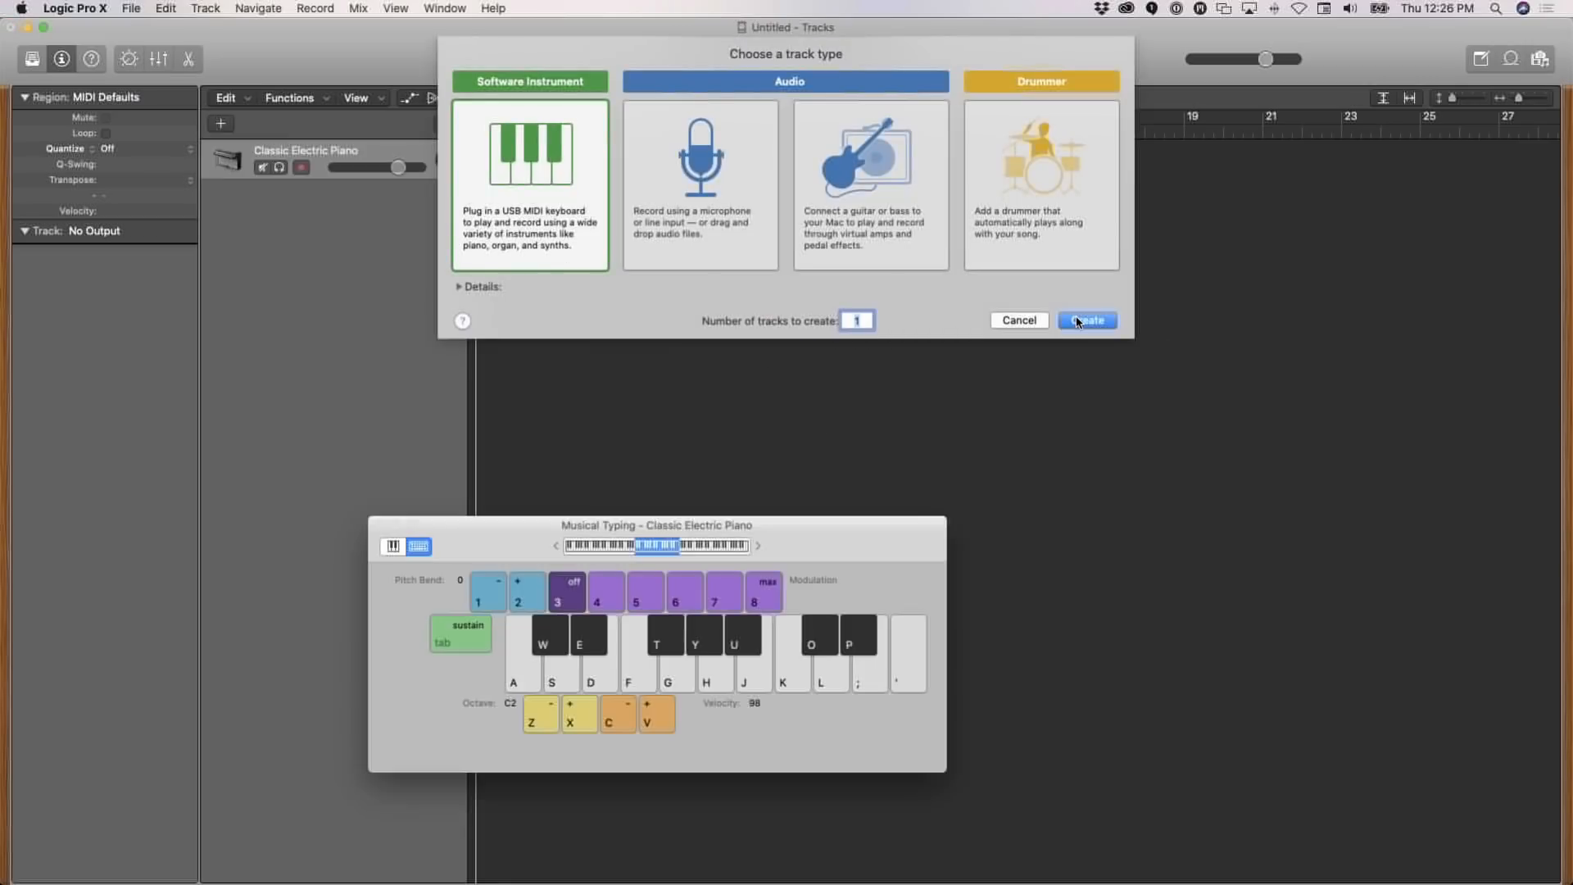
pyautogui.click(378, 524)
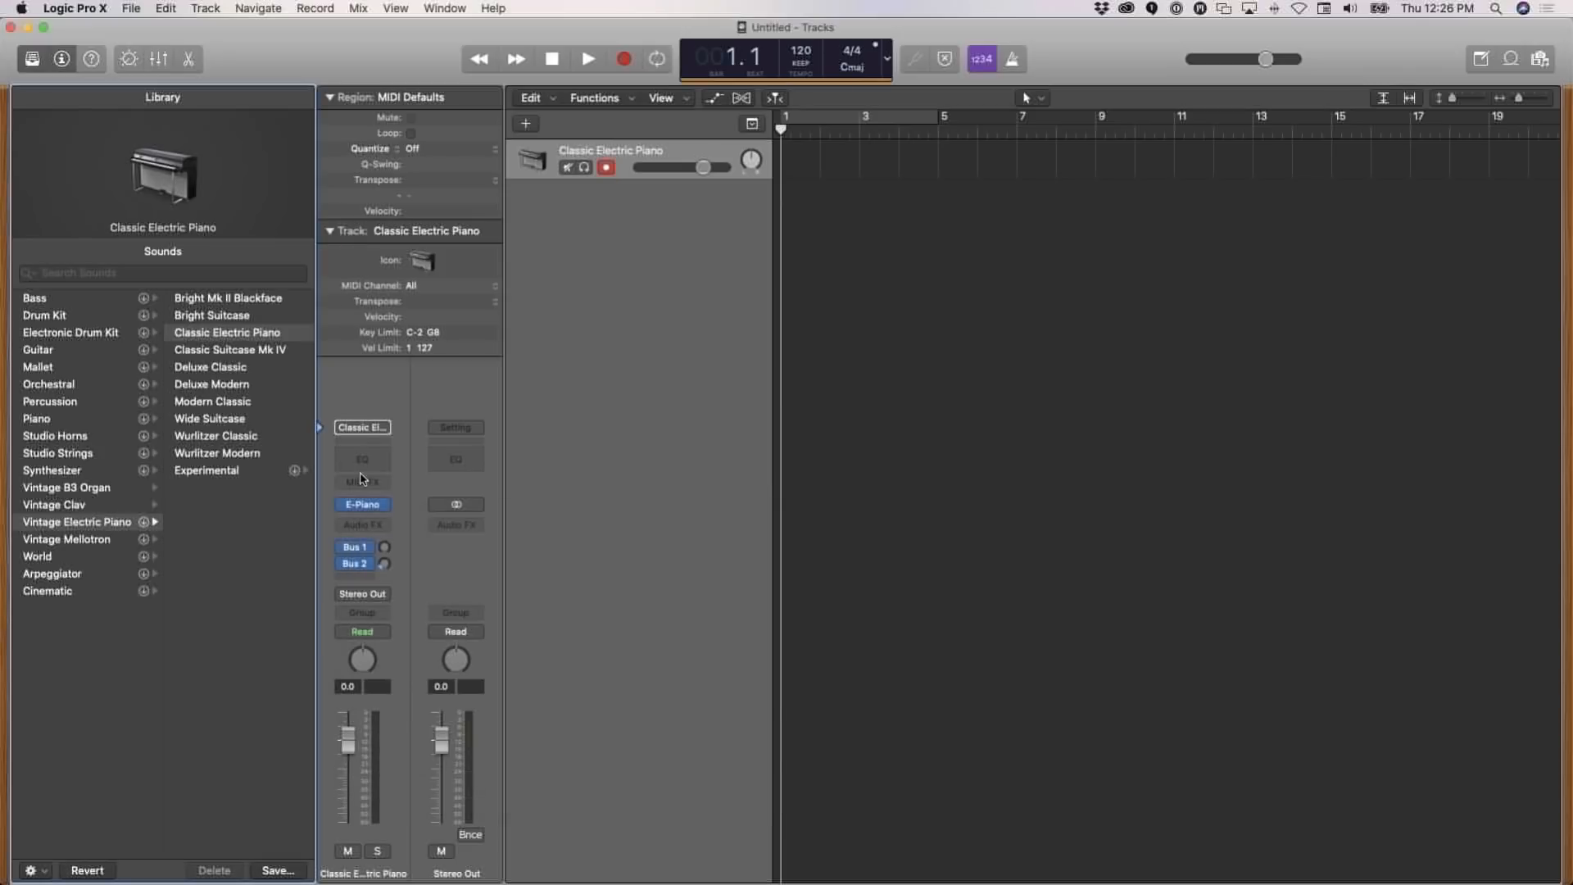
# Try the import again with "A Second Date for Logic ref.fcpxml" from the "2nd Date XML" folder on the Desktop
pyautogui.click(109, 6)
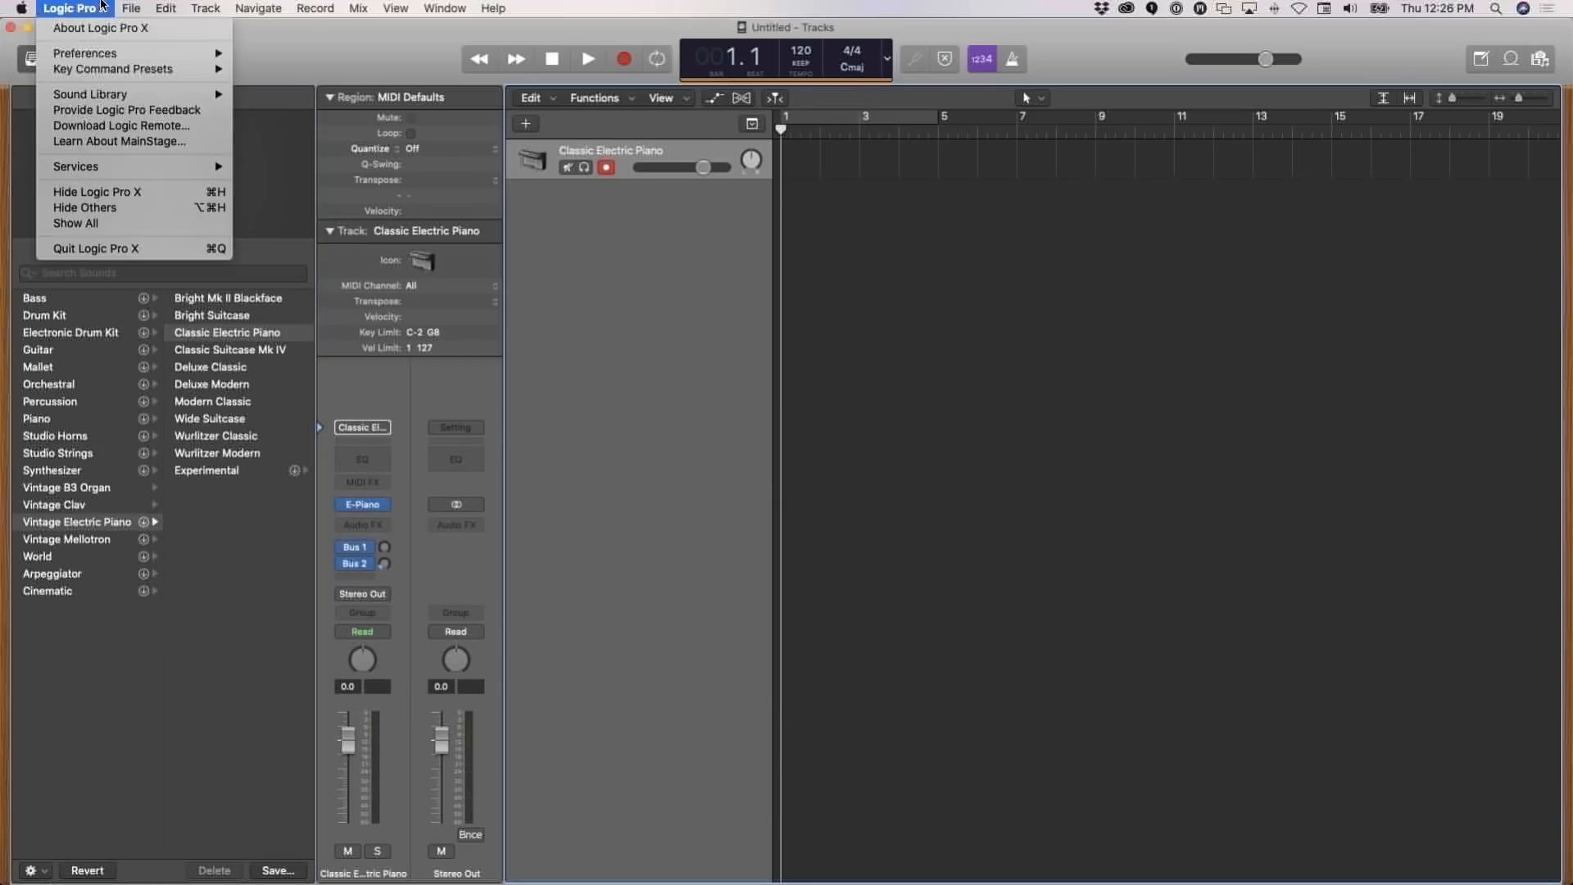
pyautogui.moveTo(131, 8)
pyautogui.click(151, 43)
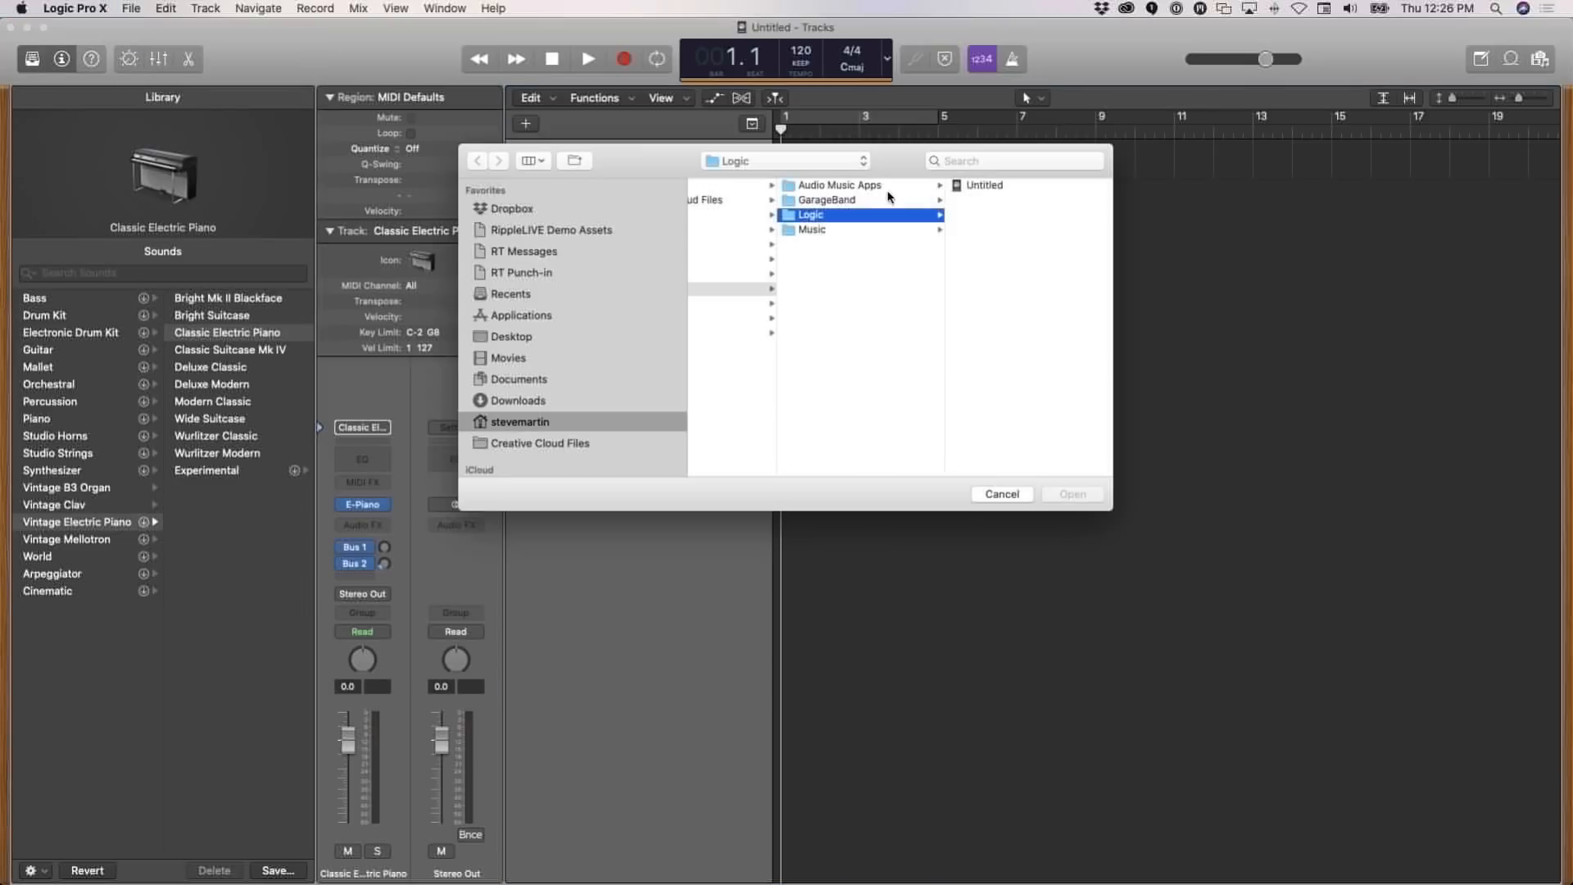
pyautogui.hscroll(-2, 792, 211)
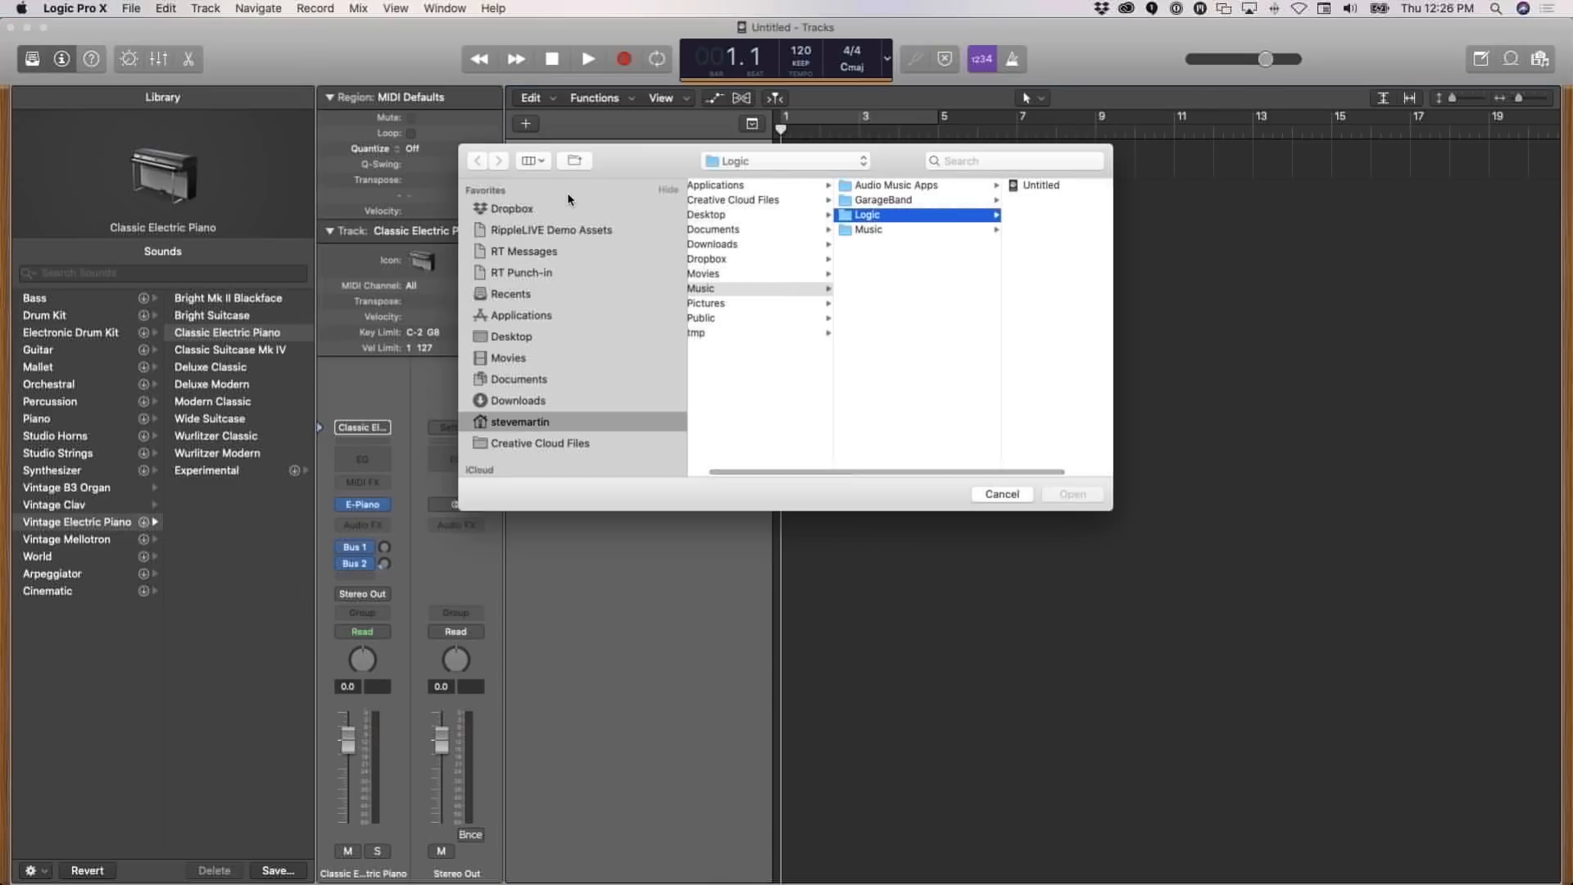
pyautogui.press('super+shift+d')
pyautogui.click(746, 185)
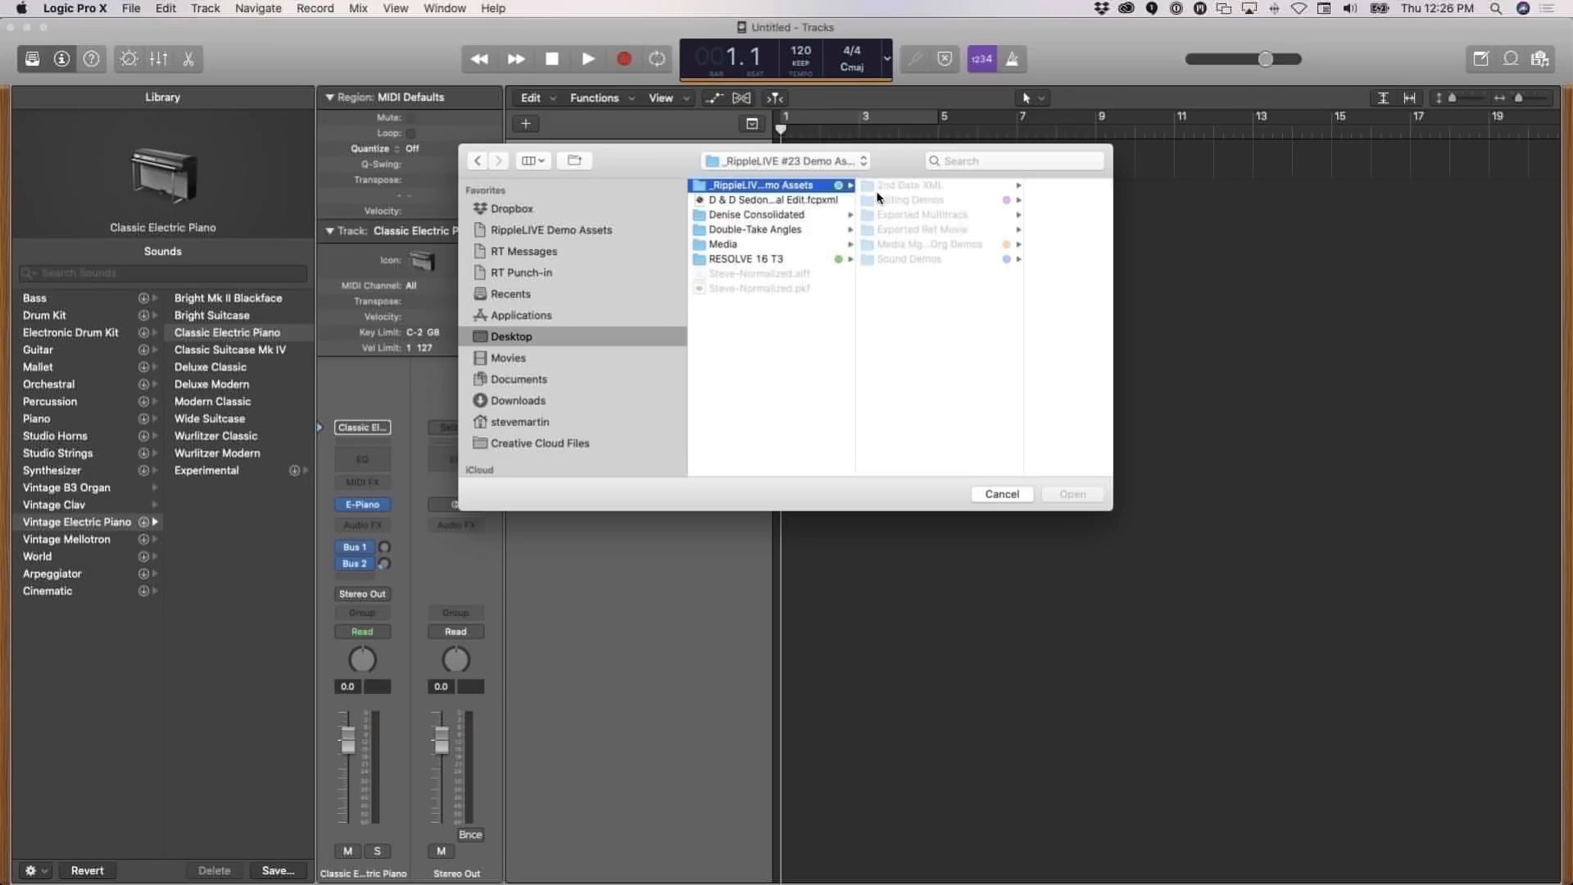
pyautogui.click(892, 185)
pyautogui.click(987, 186)
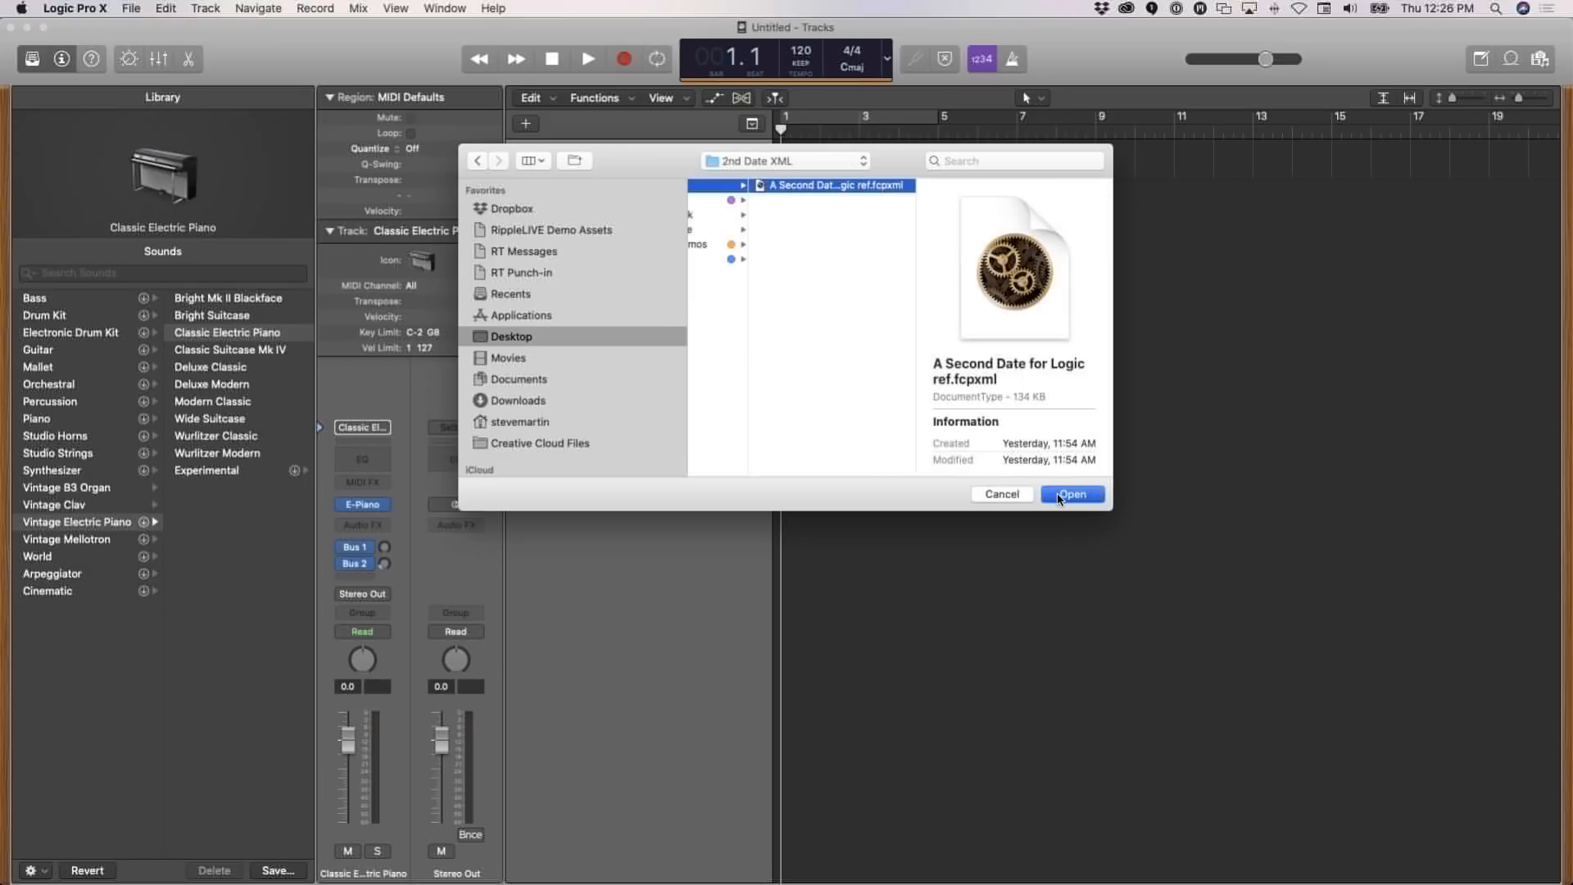
pyautogui.click(1061, 494)
# Switch the SMPTE frame rate to 23.98 and skip the missing file A005_C015_0828GZ.mov
pyautogui.click(893, 327)
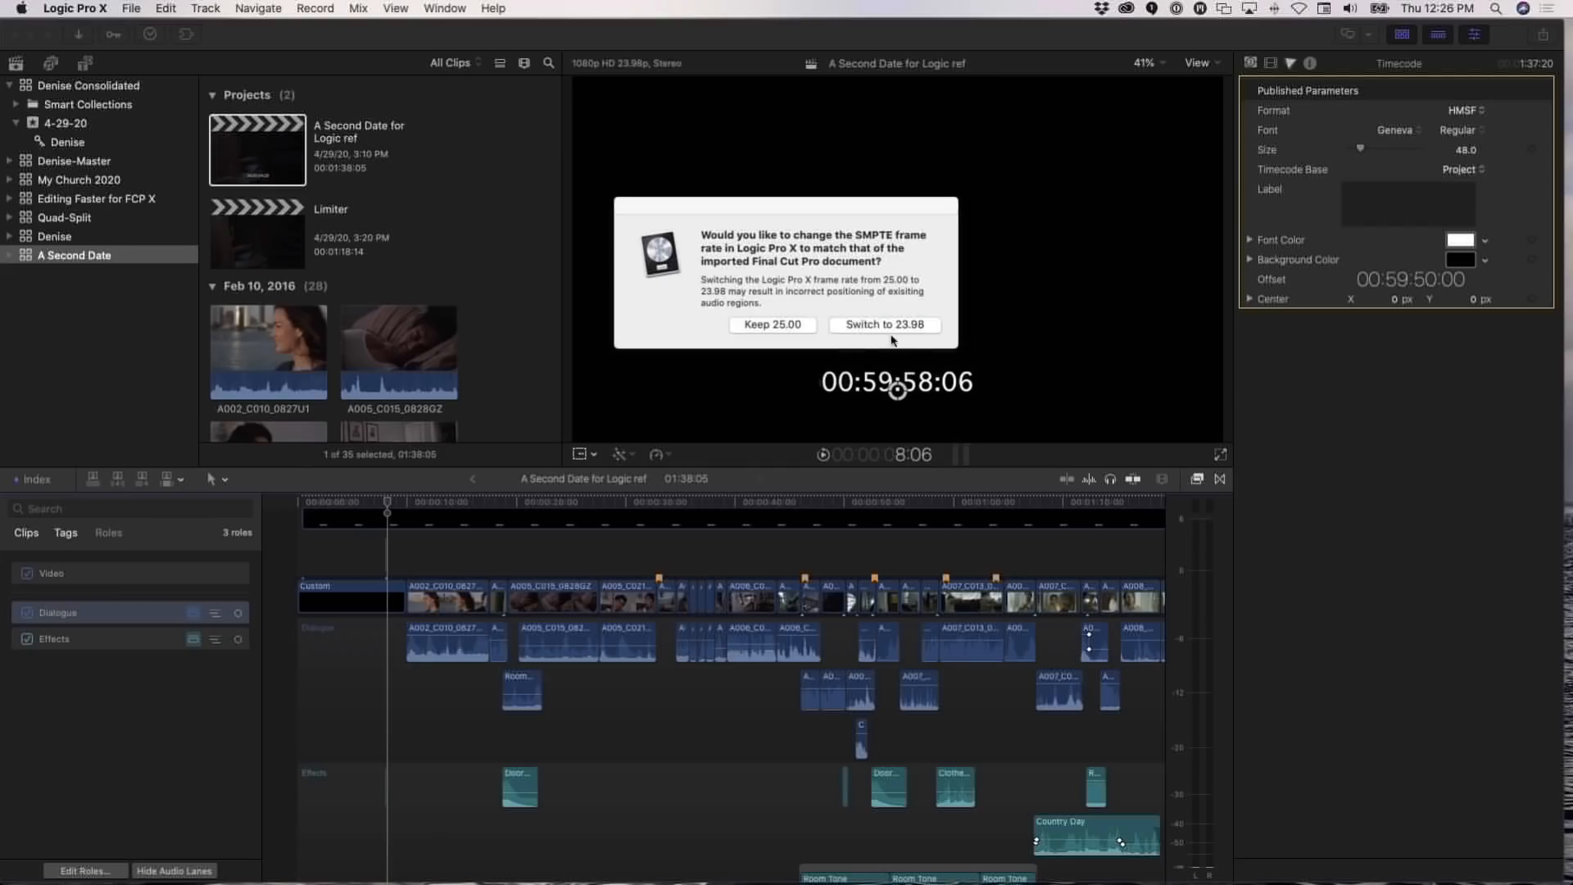
pyautogui.click(886, 301)
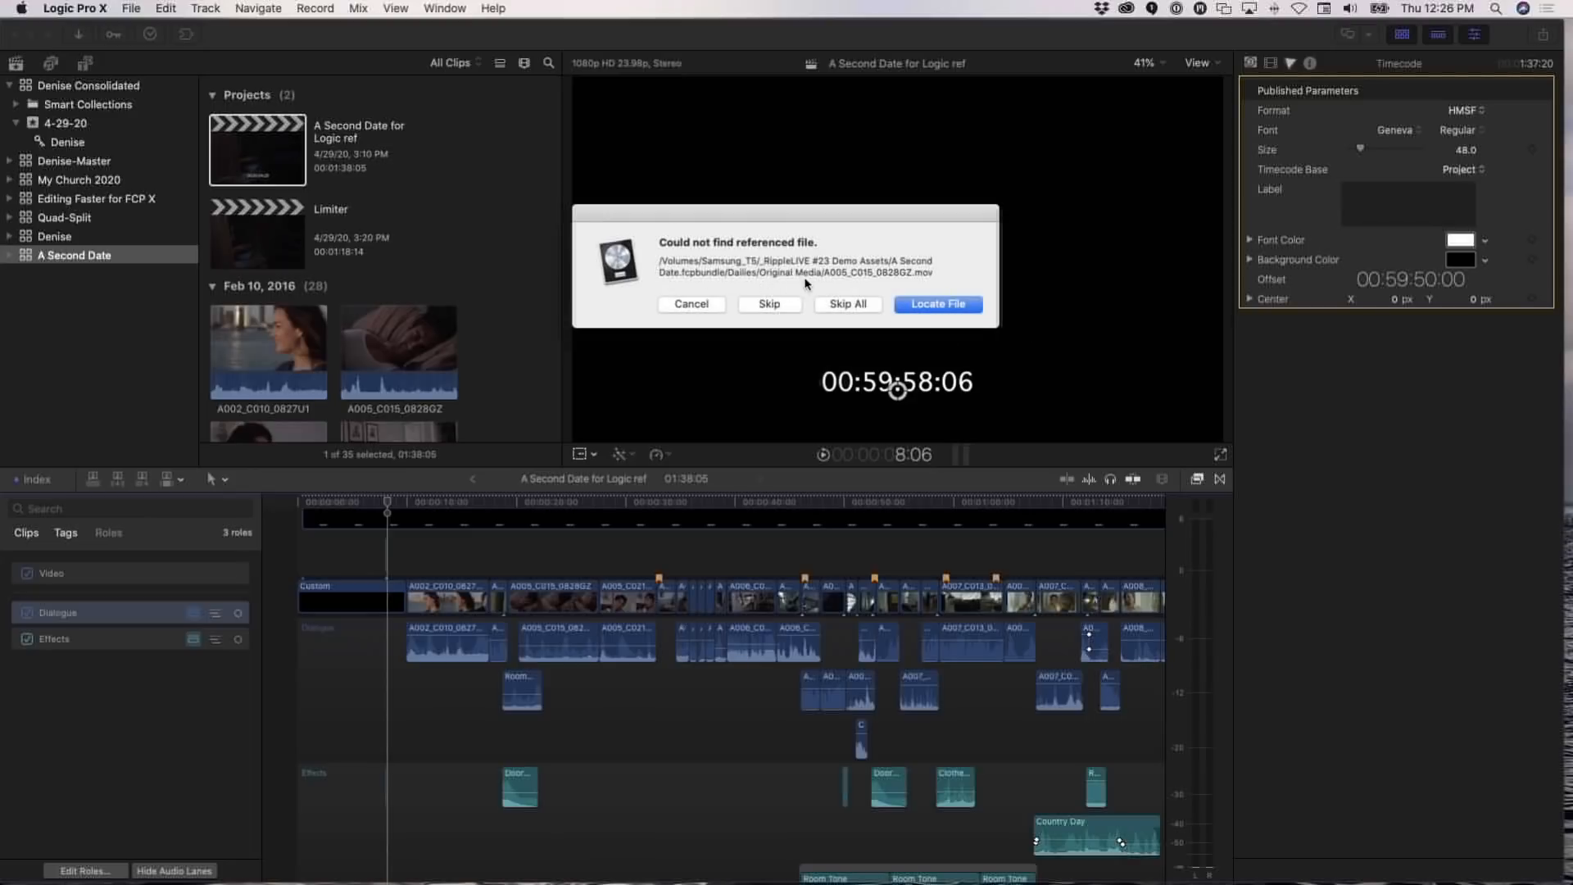
pyautogui.click(786, 307)
# Try to locate the missing file A005_C021_0828PM.mov in the RippleLIVE #23 Demo Assets folder
pyautogui.click(910, 305)
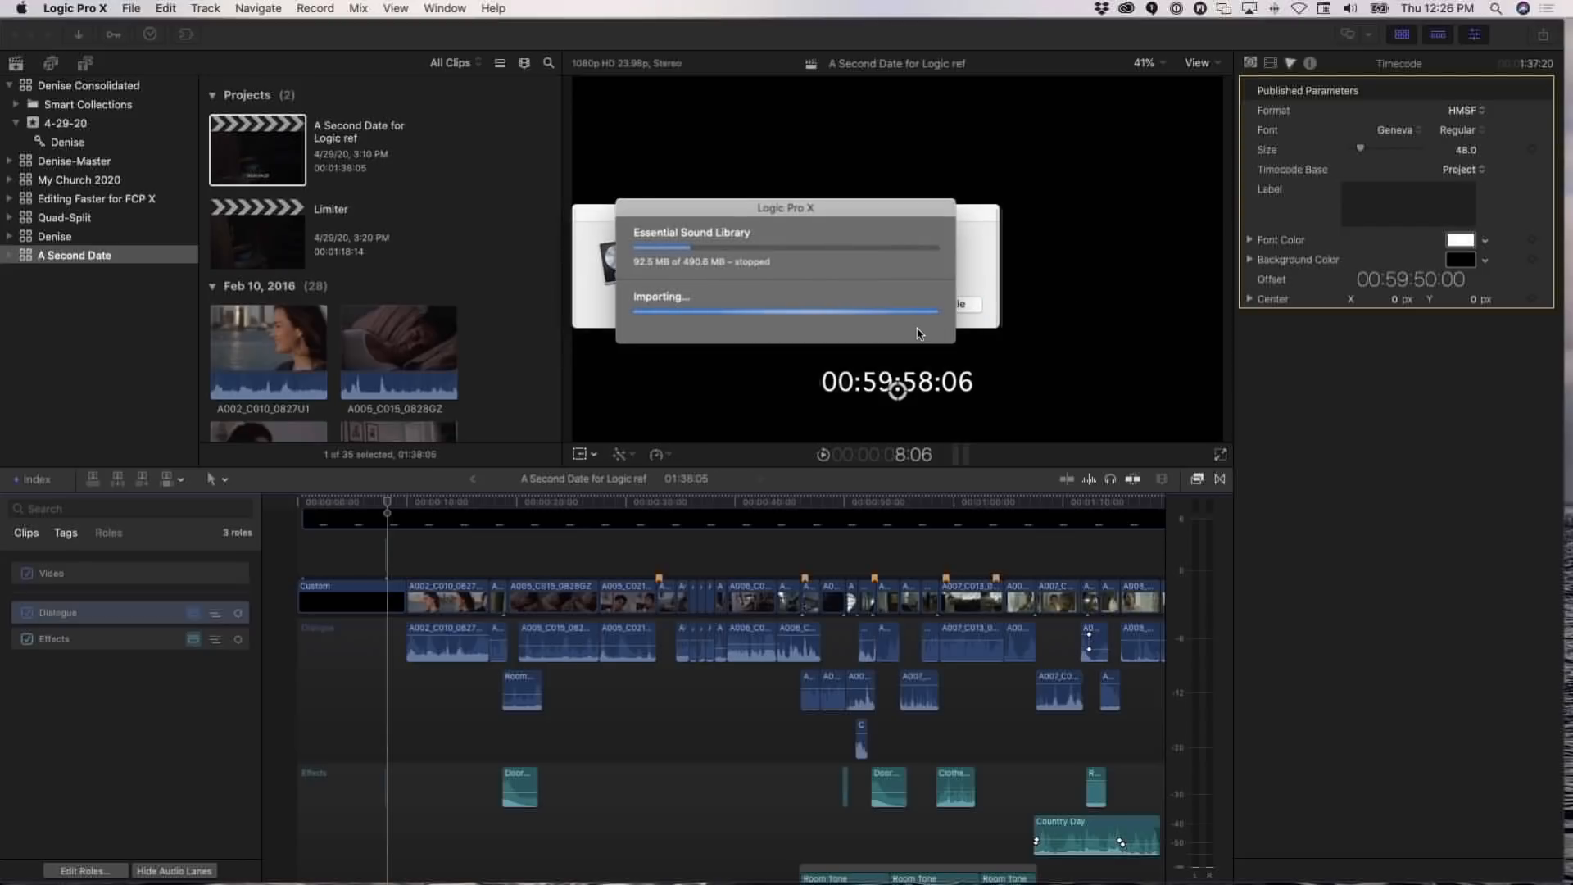
pyautogui.click(776, 187)
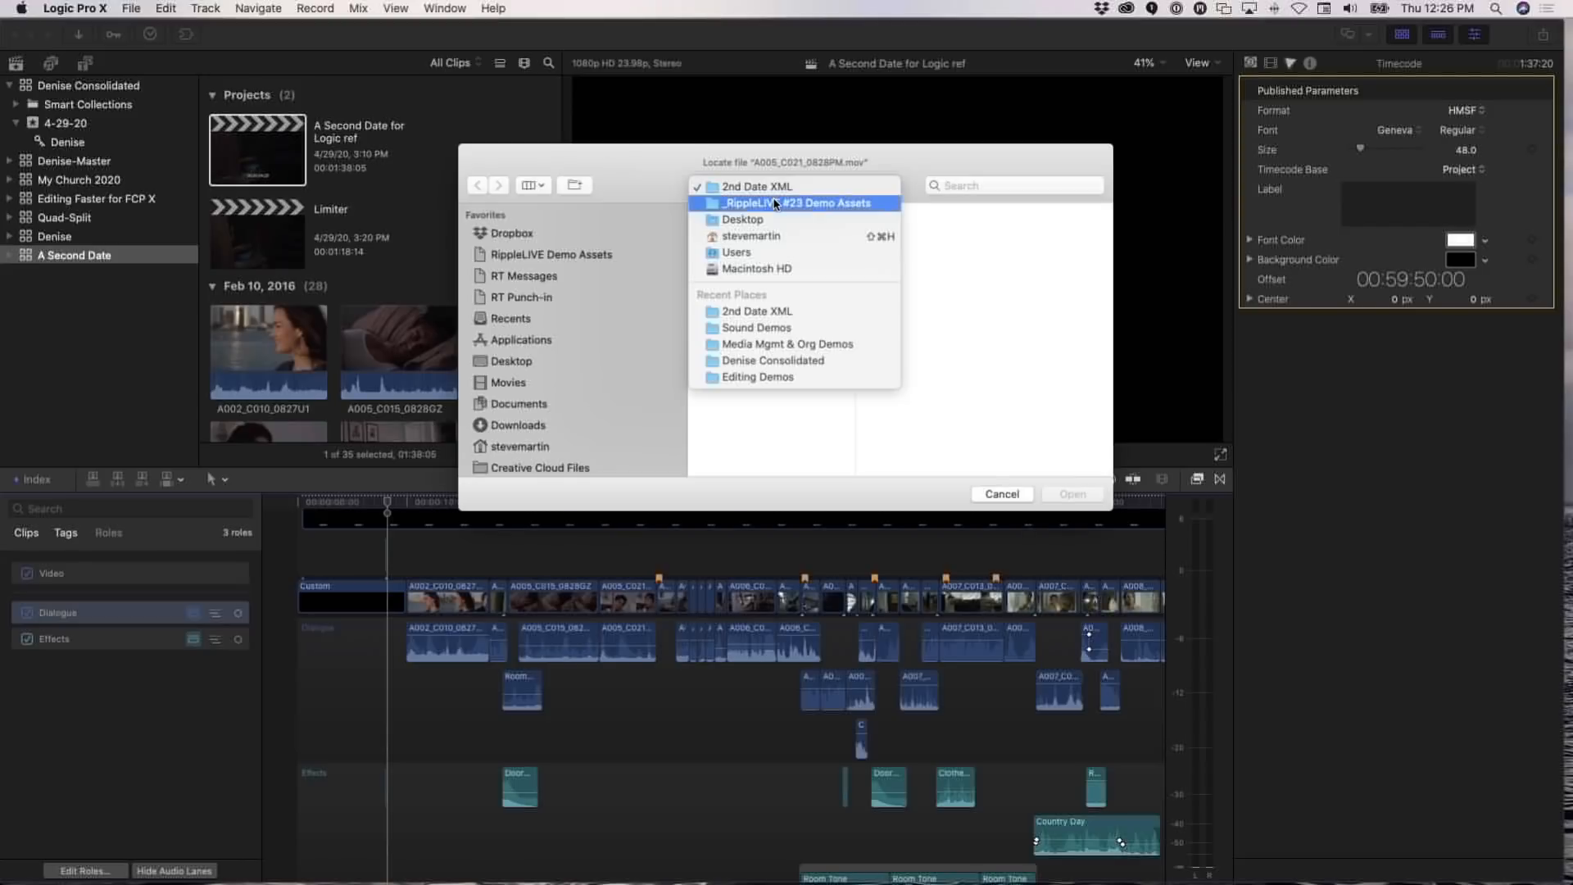
pyautogui.click(750, 204)
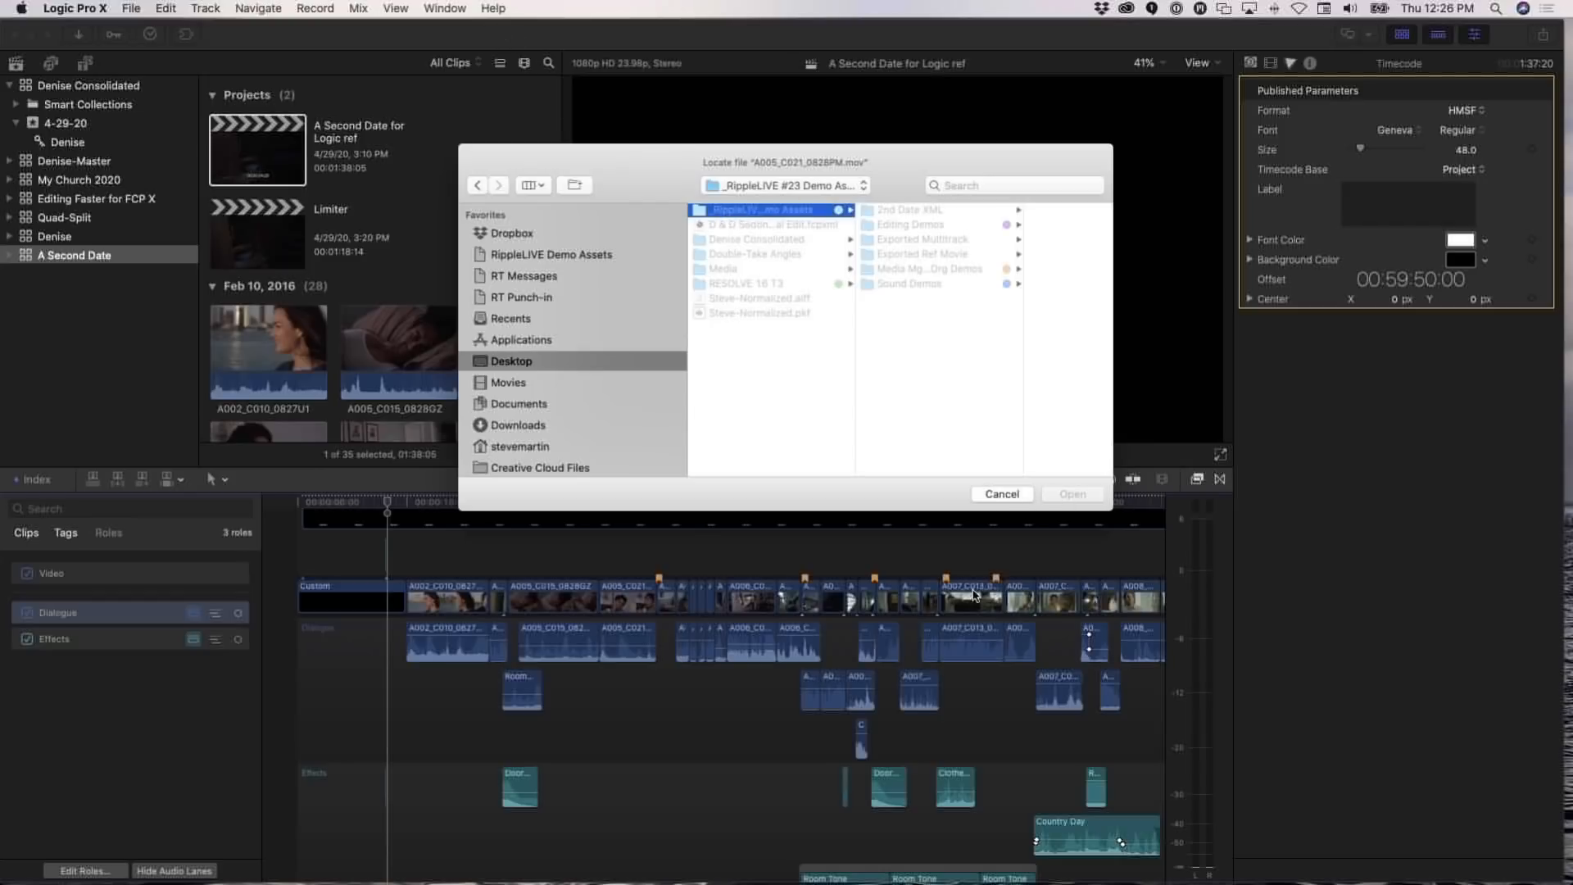
pyautogui.click(1001, 493)
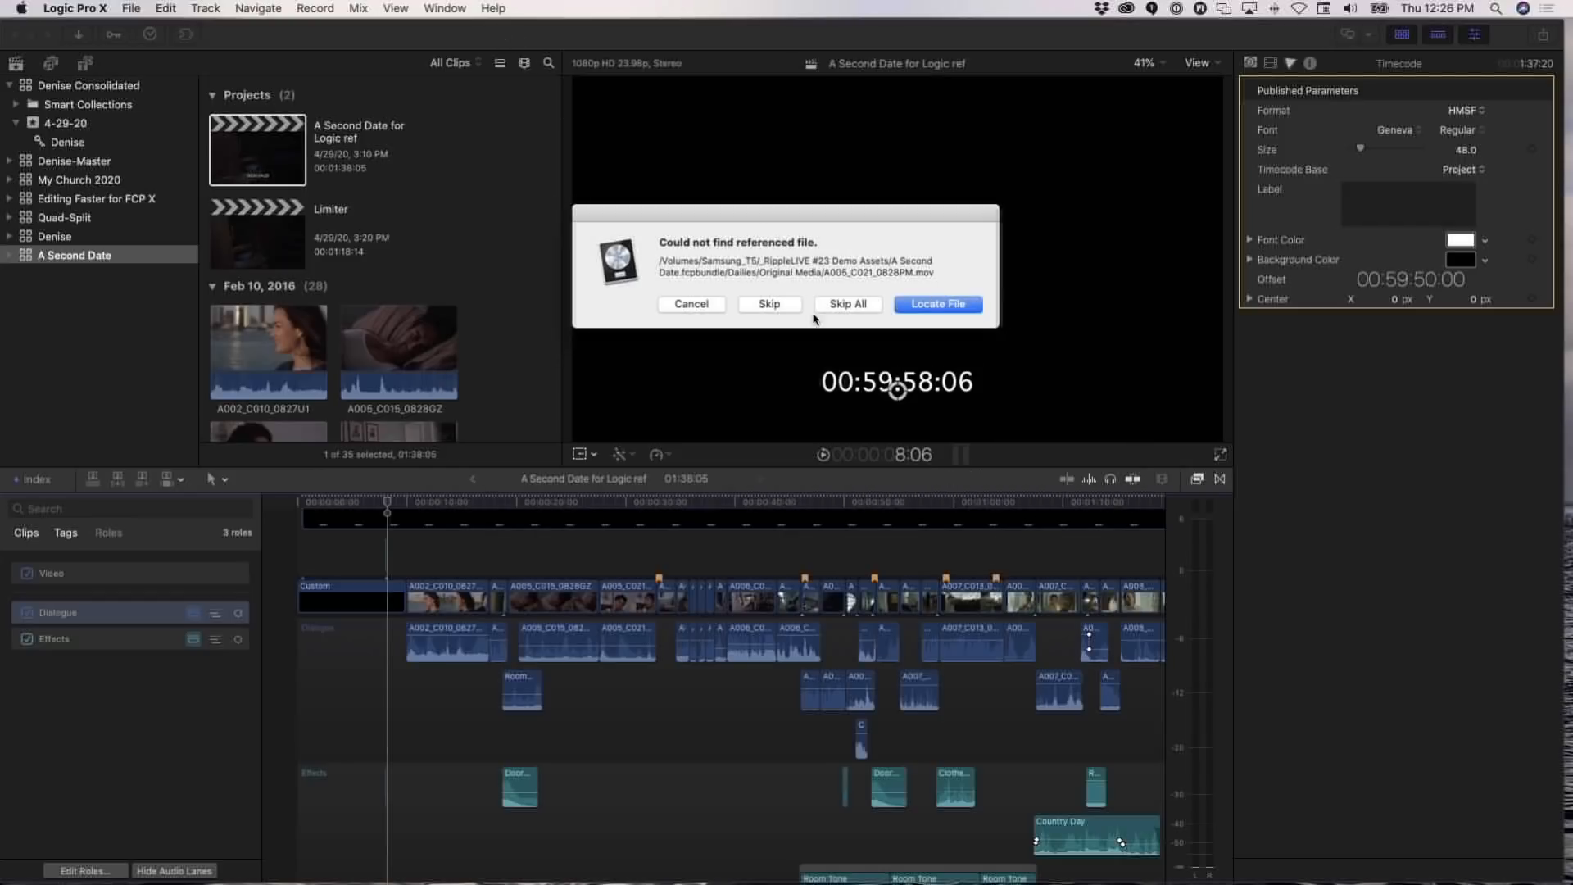
# Skip the missing media files one by one, starting with A005_C021_0828PM.mov
pyautogui.click(785, 309)
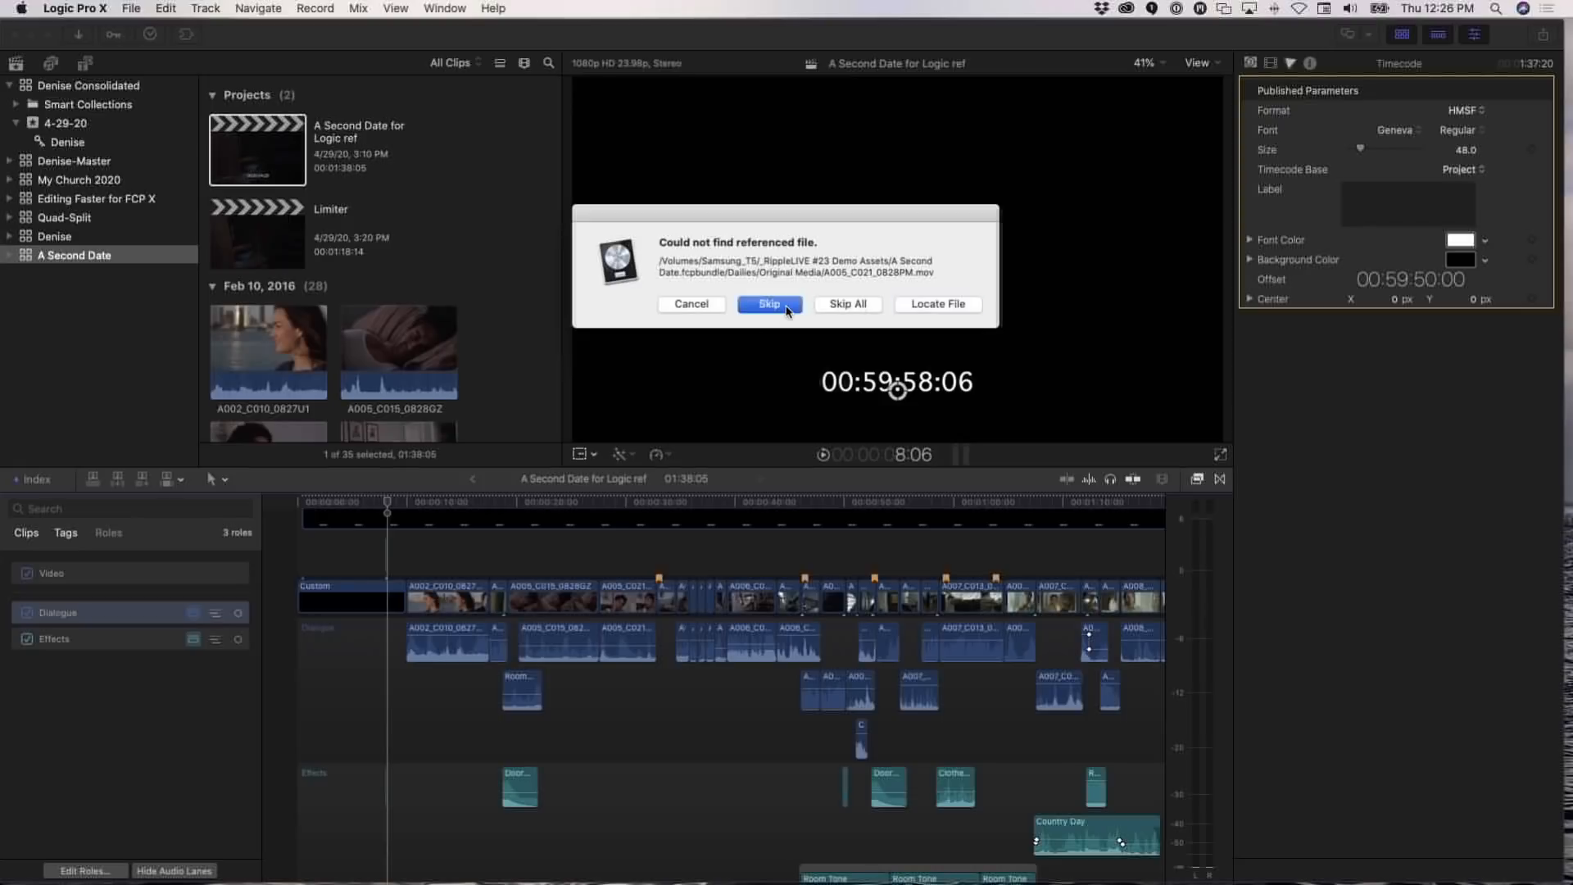
pyautogui.click(785, 309)
pyautogui.click(785, 310)
pyautogui.click(785, 308)
pyautogui.click(784, 306)
pyautogui.click(782, 304)
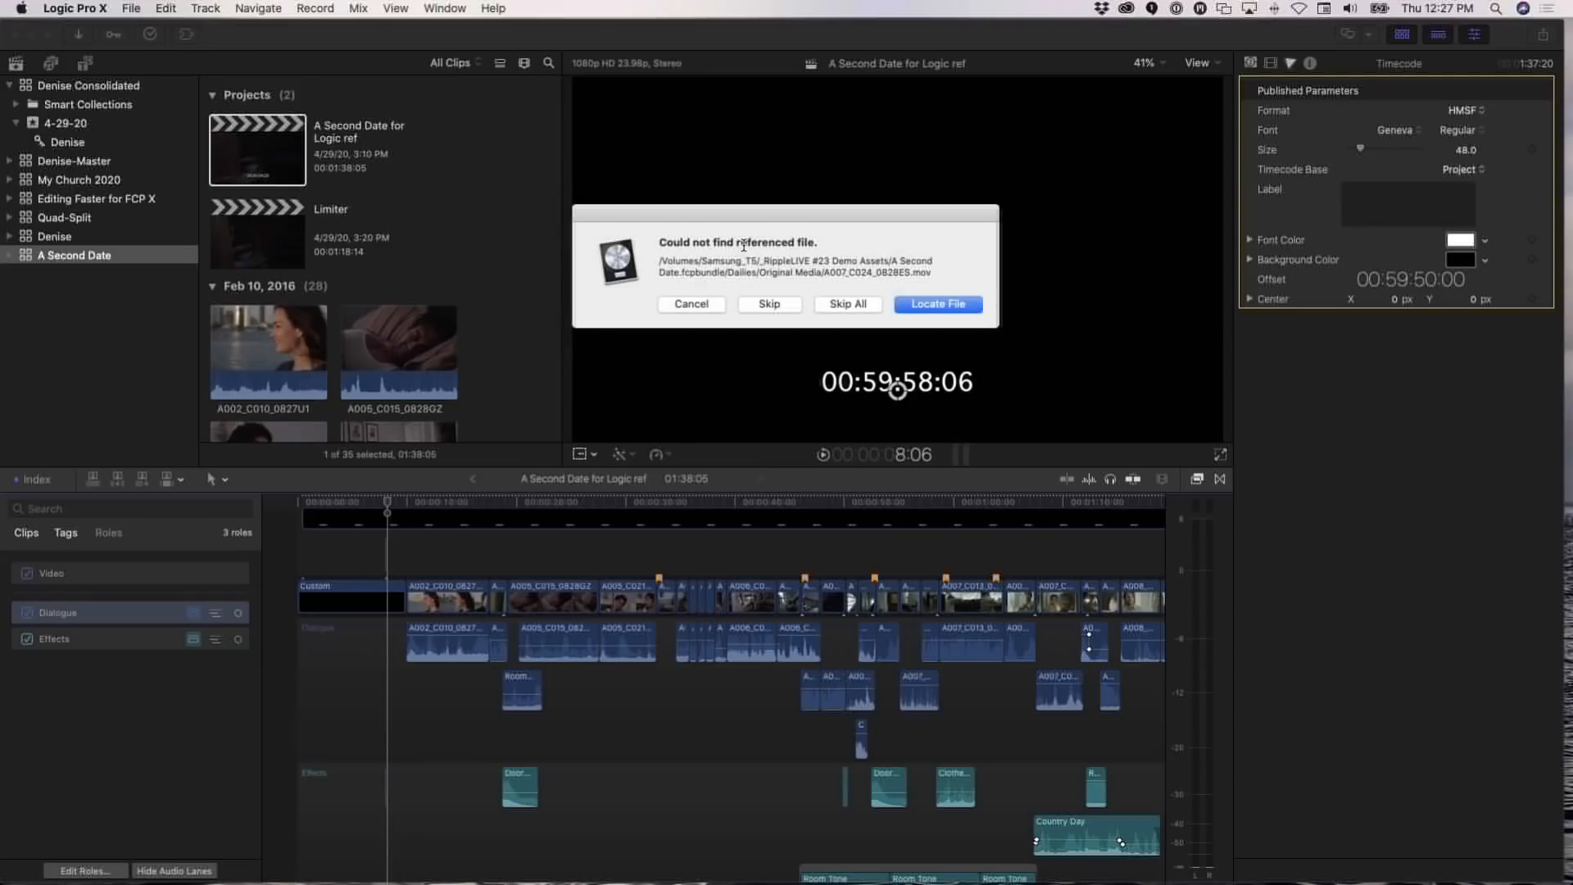
# Cancel the XML import and dismiss the new-track and project chooser dialogs
pyautogui.click(691, 304)
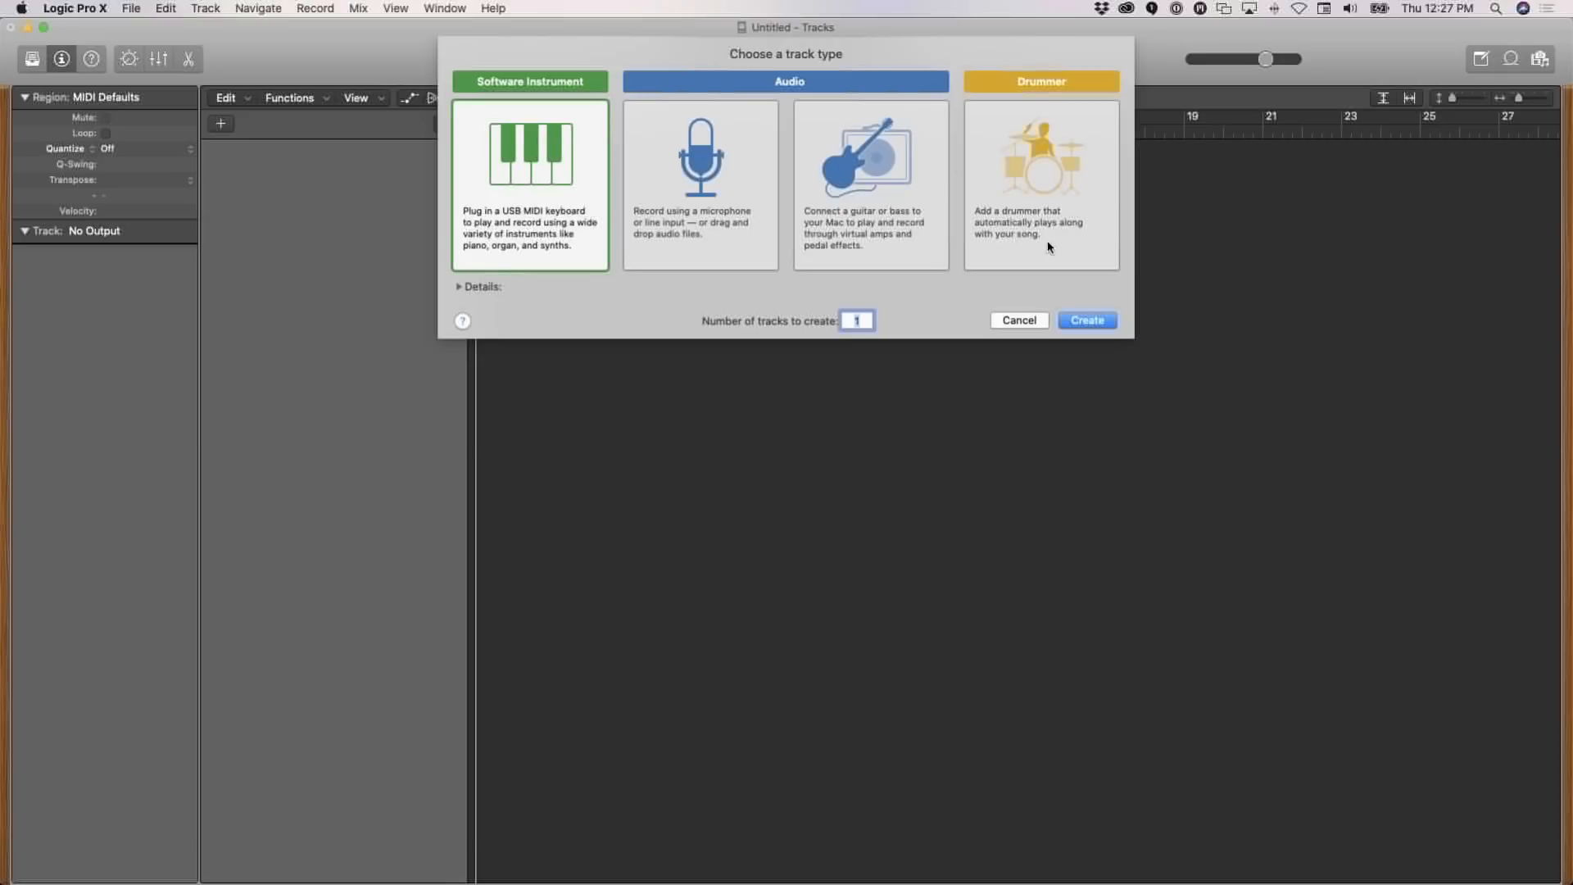
pyautogui.click(1033, 320)
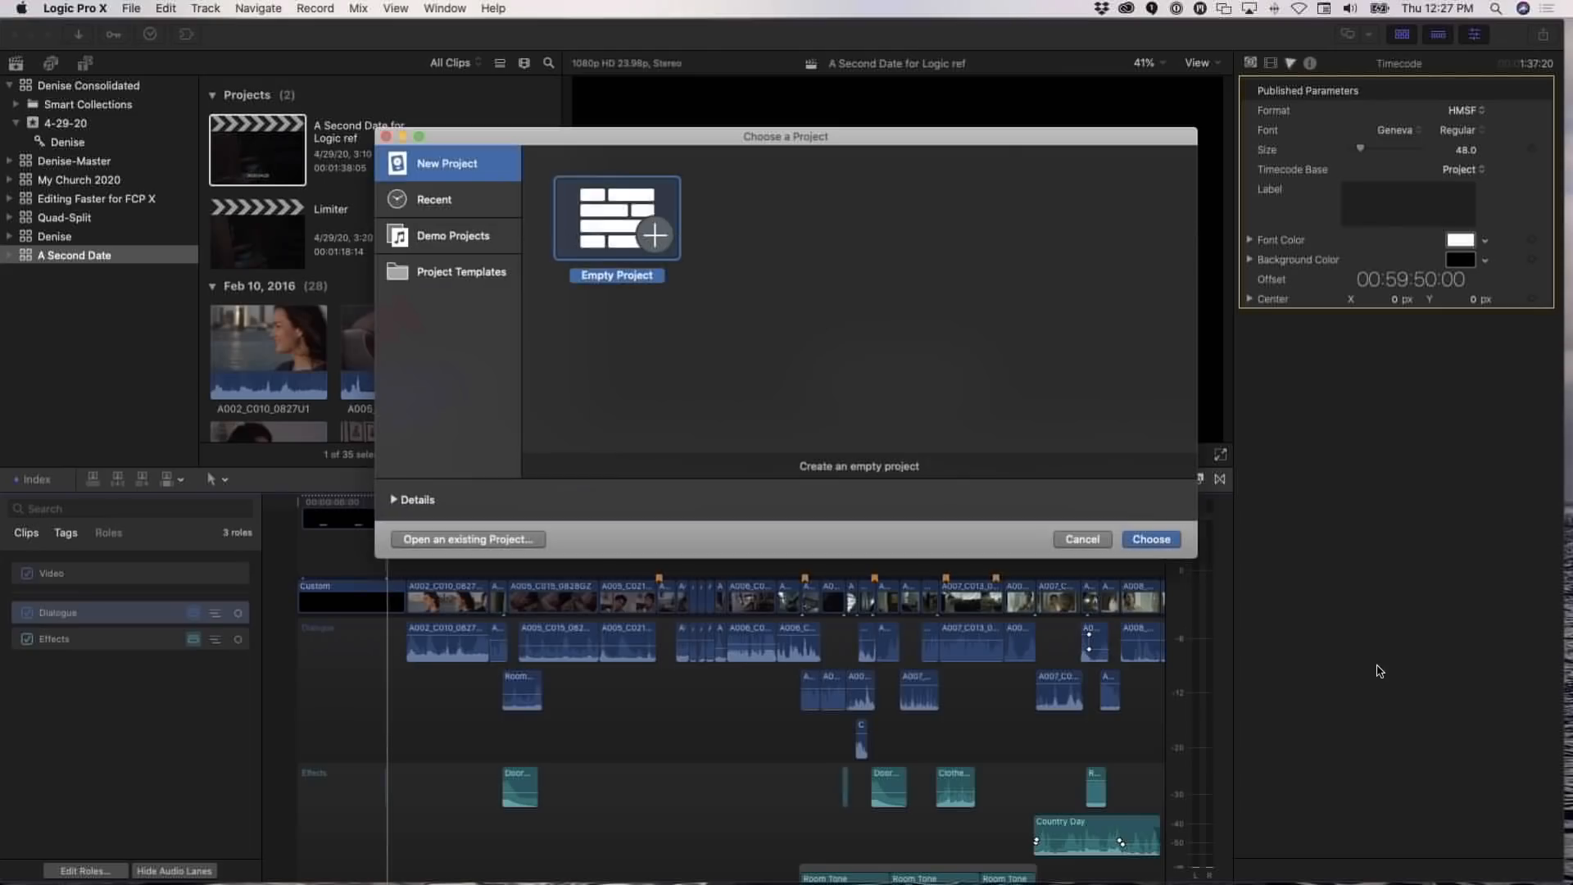
pyautogui.click(1080, 540)
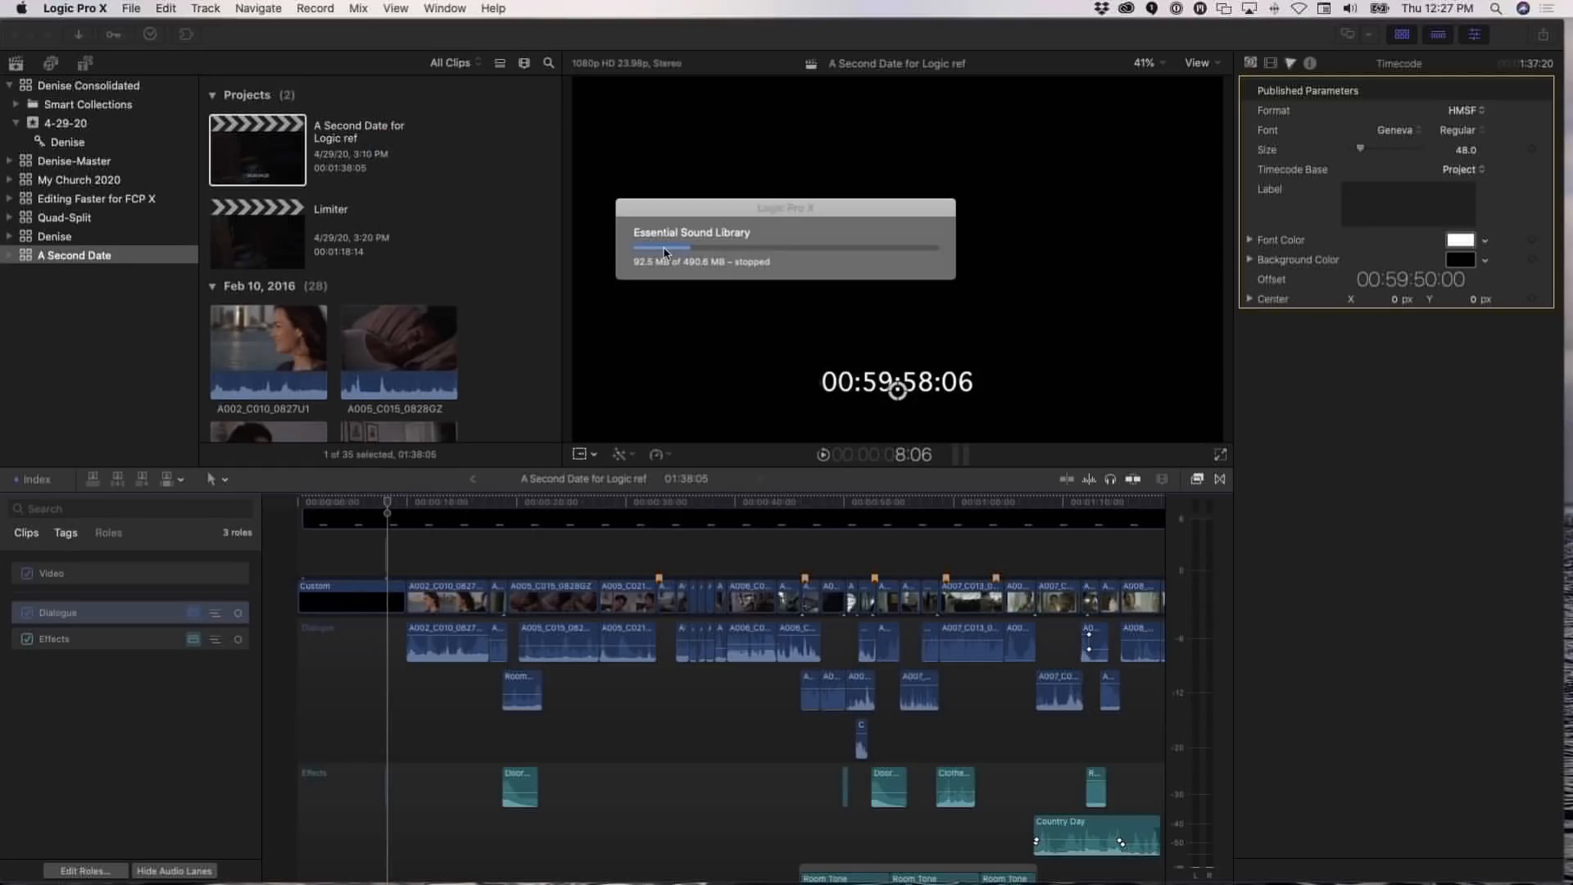
# Switch to Final Cut Pro and scrub the "A Second Date for Logic ref" project to about 24 seconds
pyautogui.moveTo(726, 216); pyautogui.dragTo(741, 270)
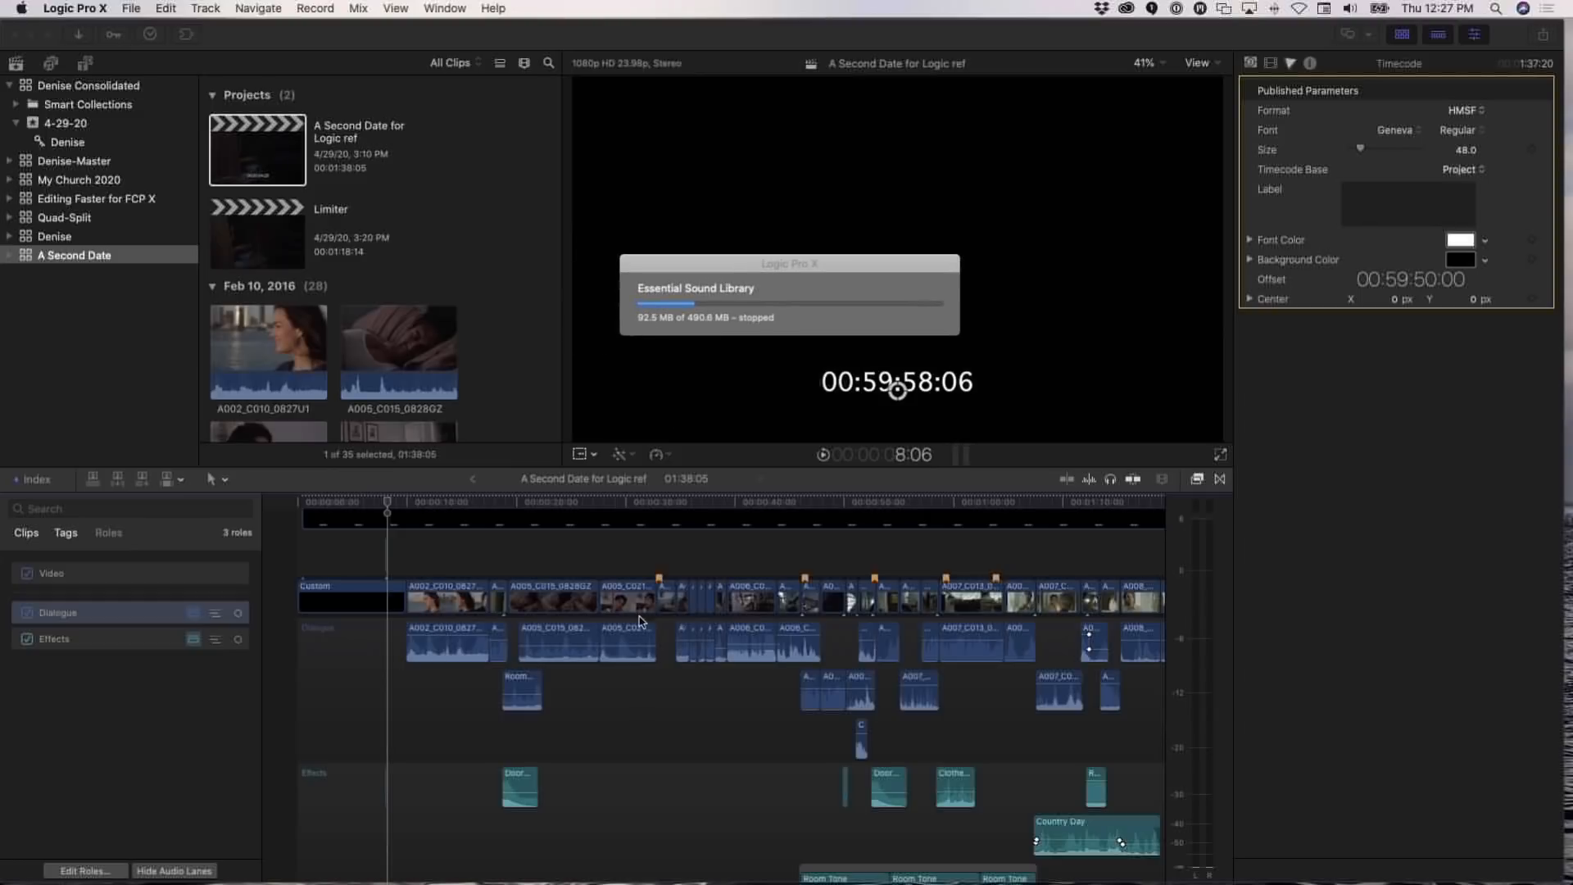
pyautogui.click(603, 524)
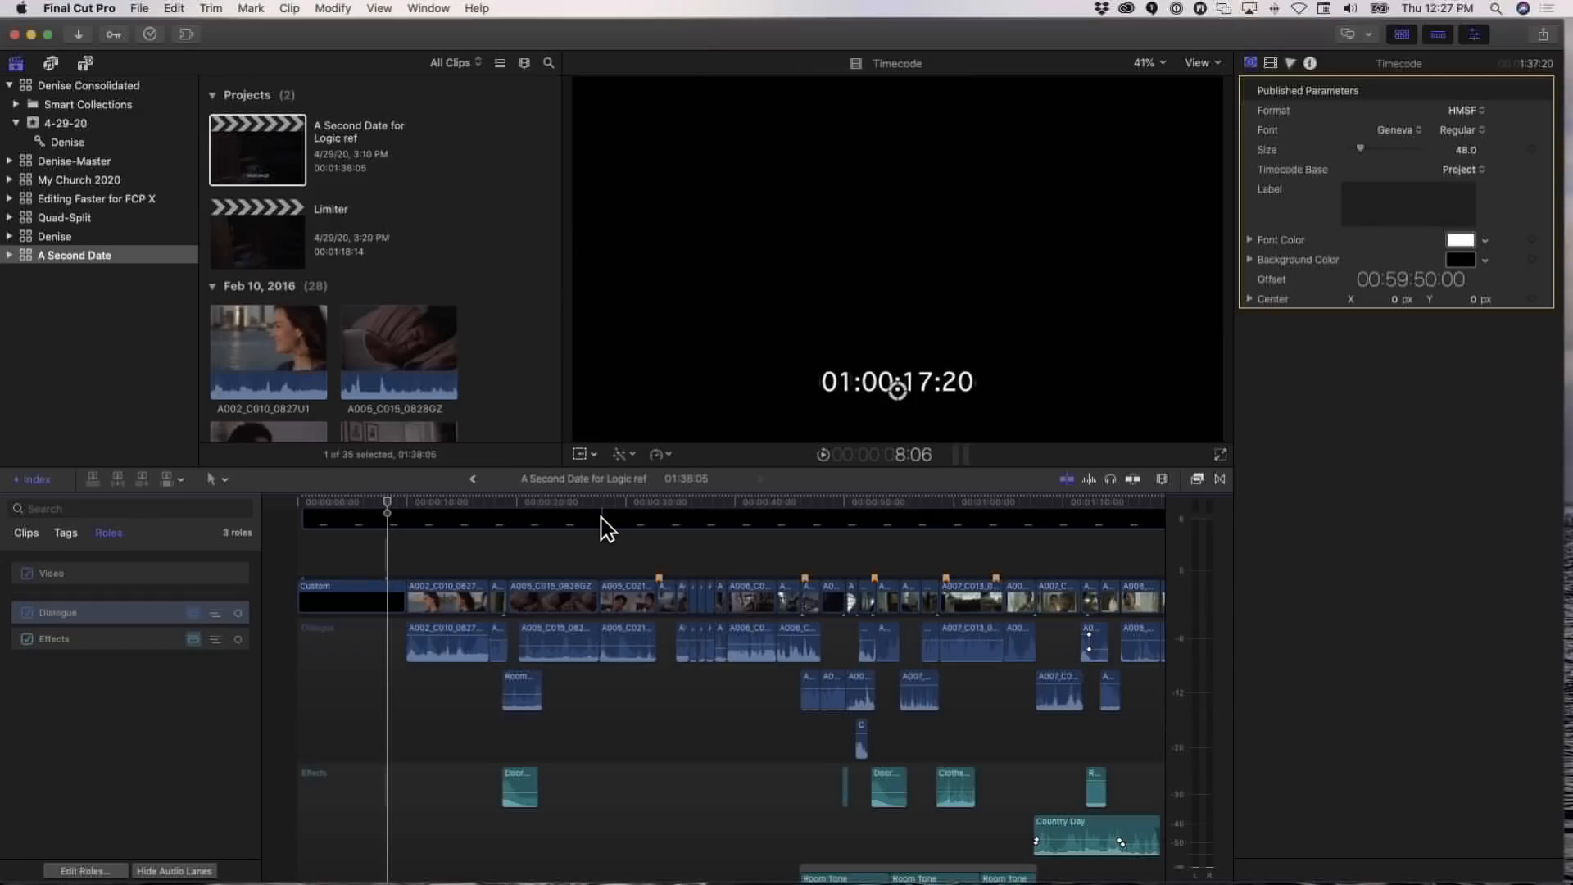
pyautogui.scroll(3, 520, 696)
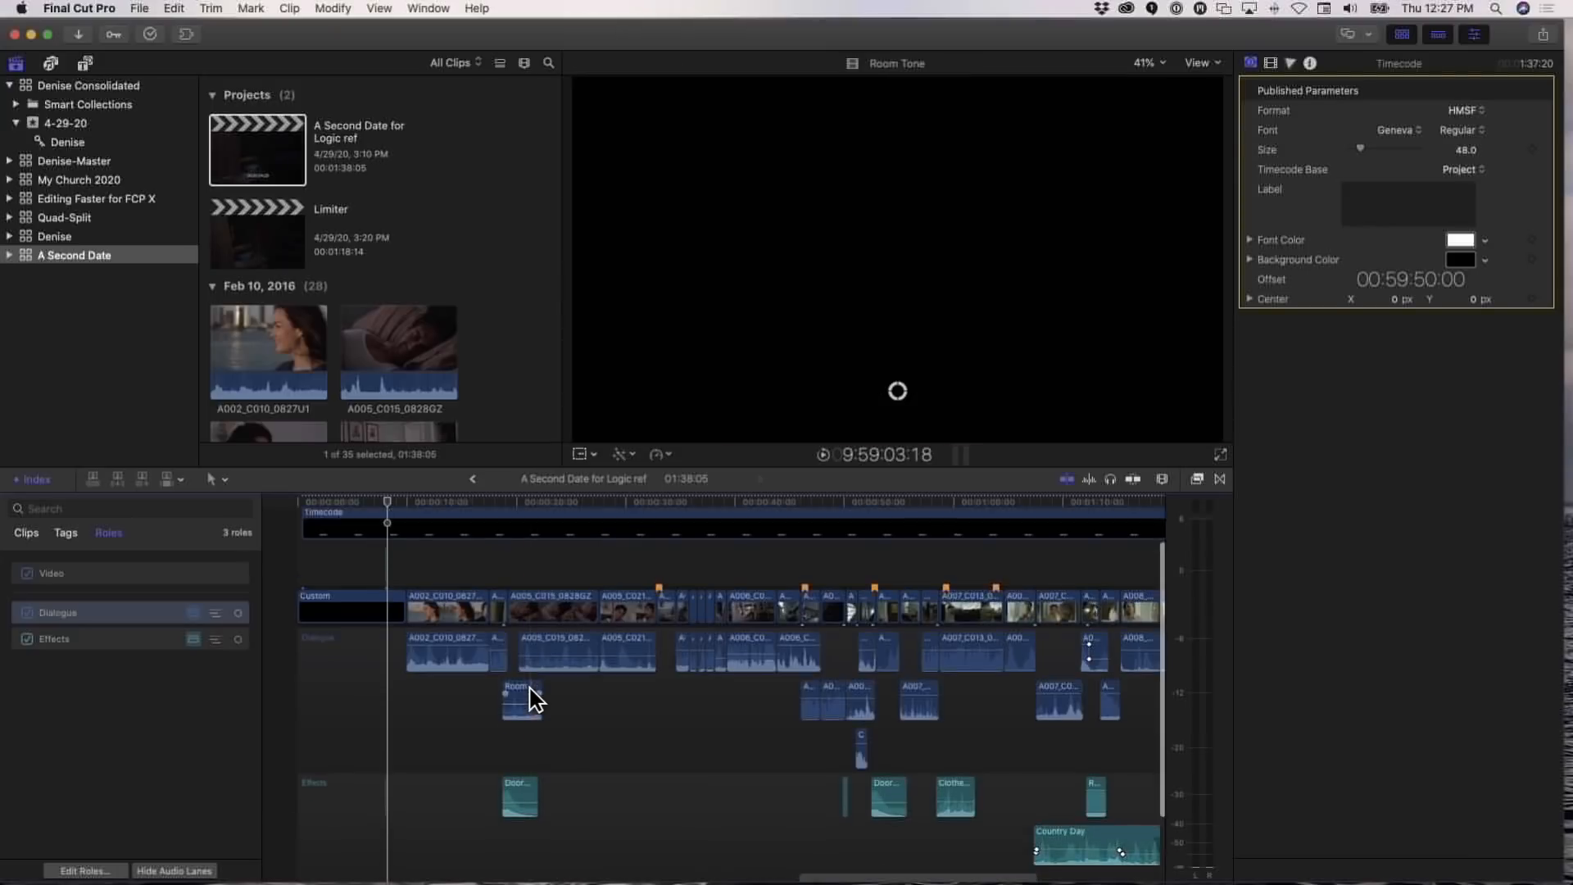
pyautogui.press('space')
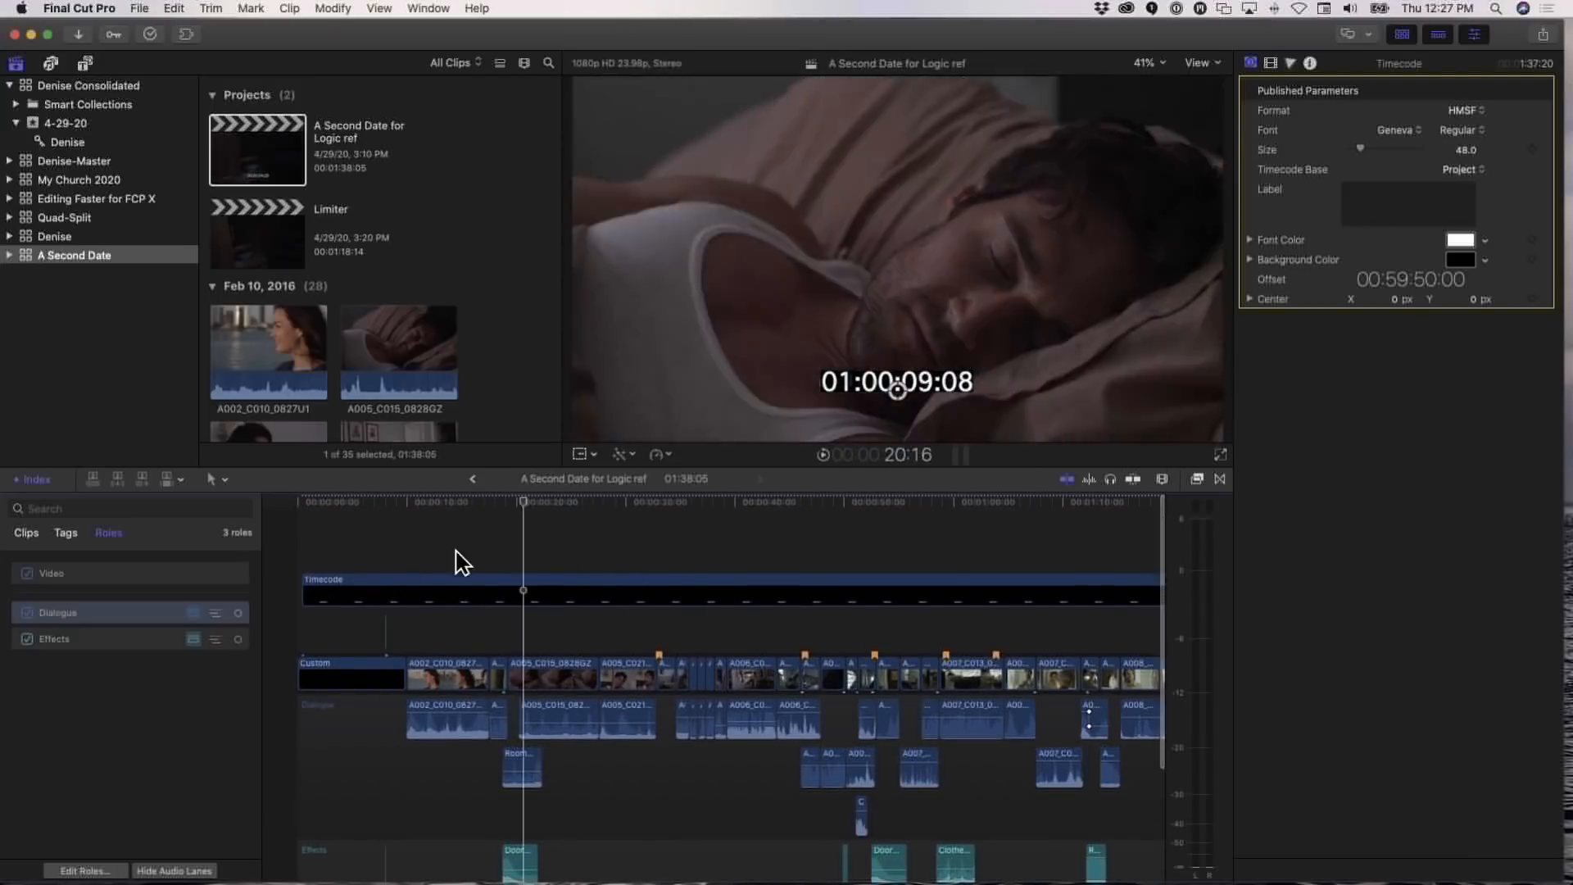
pyautogui.moveTo(480, 555); pyautogui.dragTo(562, 544)
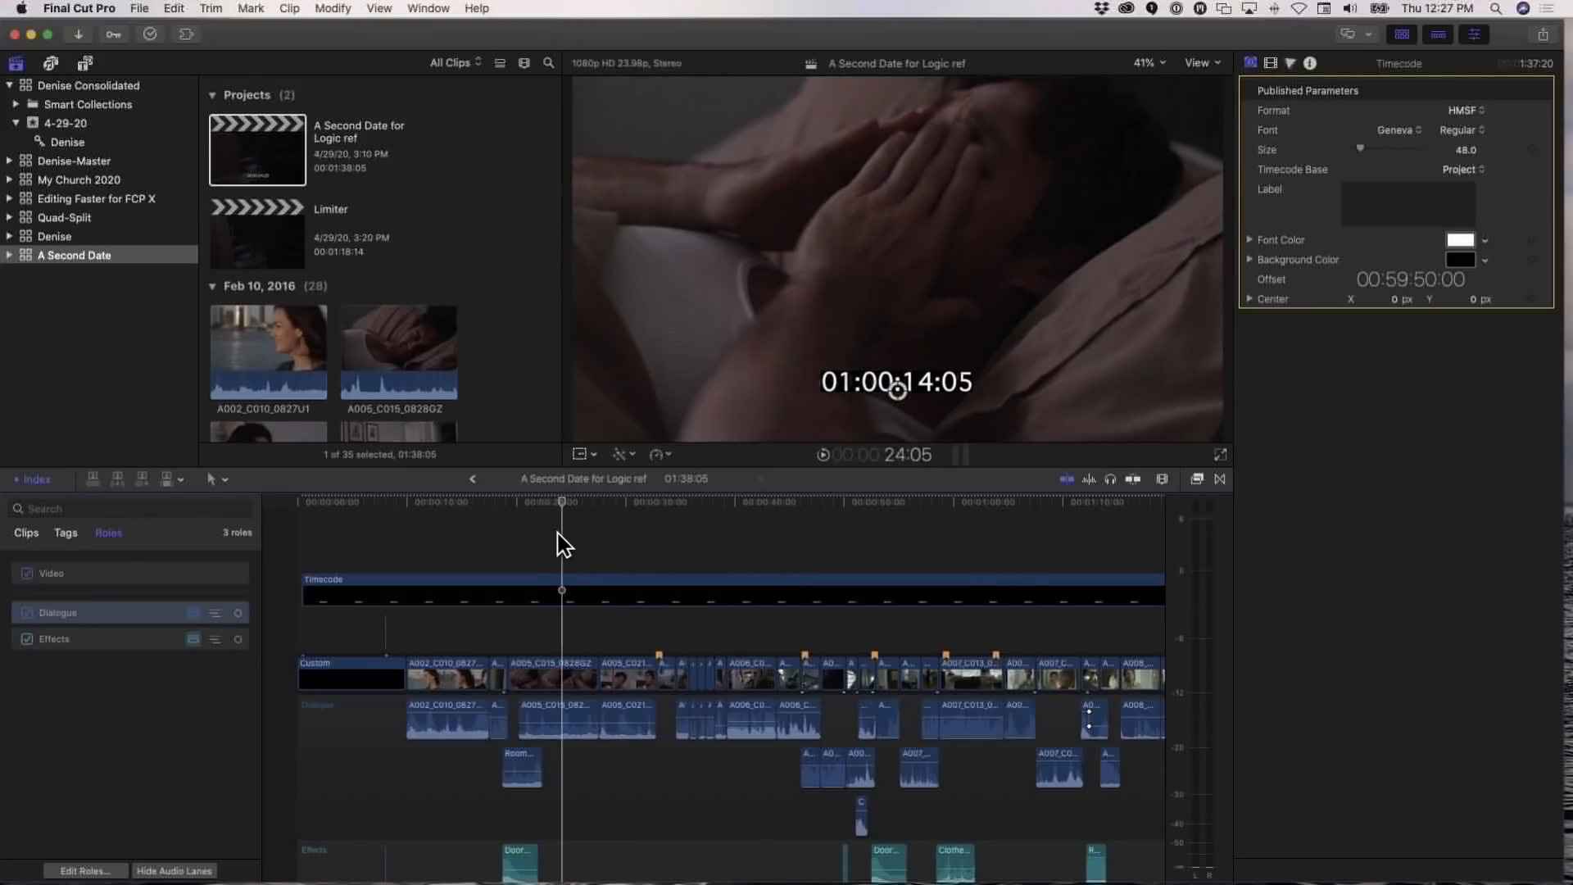